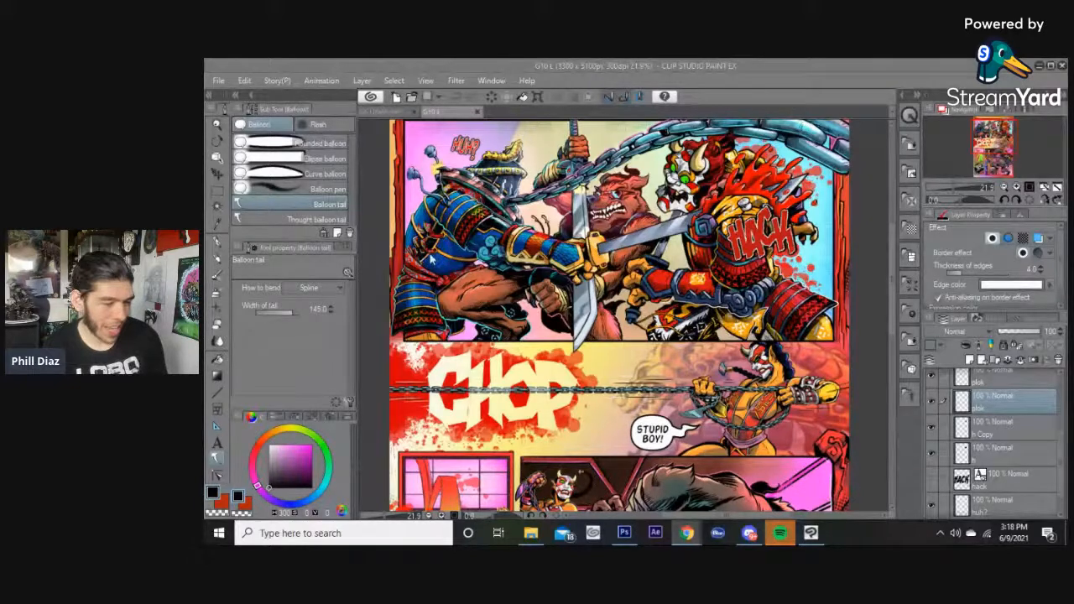
# Open the Grey Short Pg11p.png page into the program alongside the G10 L comic page.
pyautogui.scroll(-5, 880, 338)
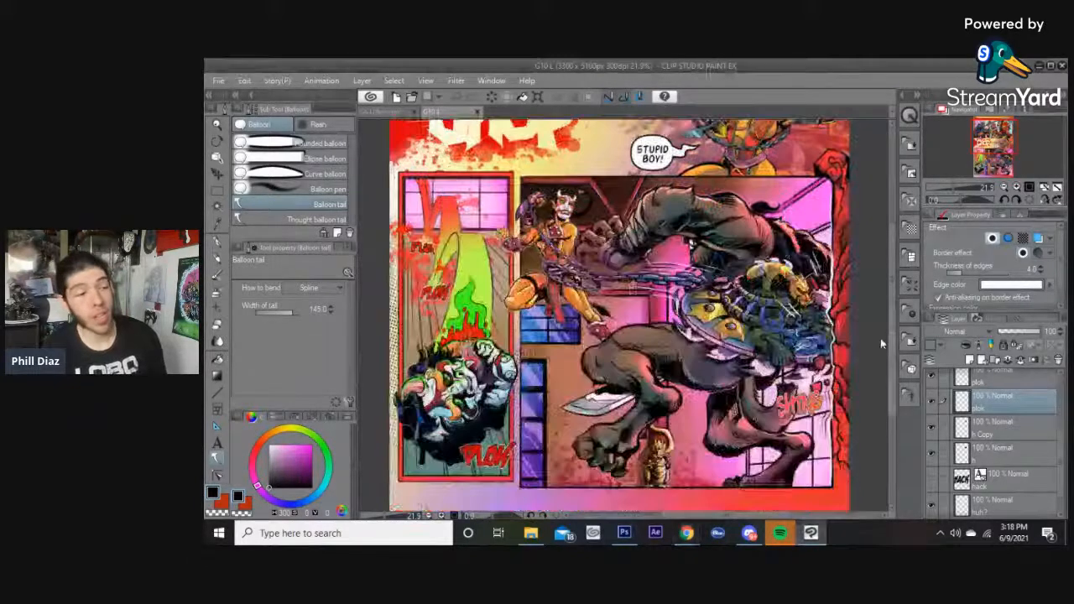
pyautogui.scroll(5, 873, 247)
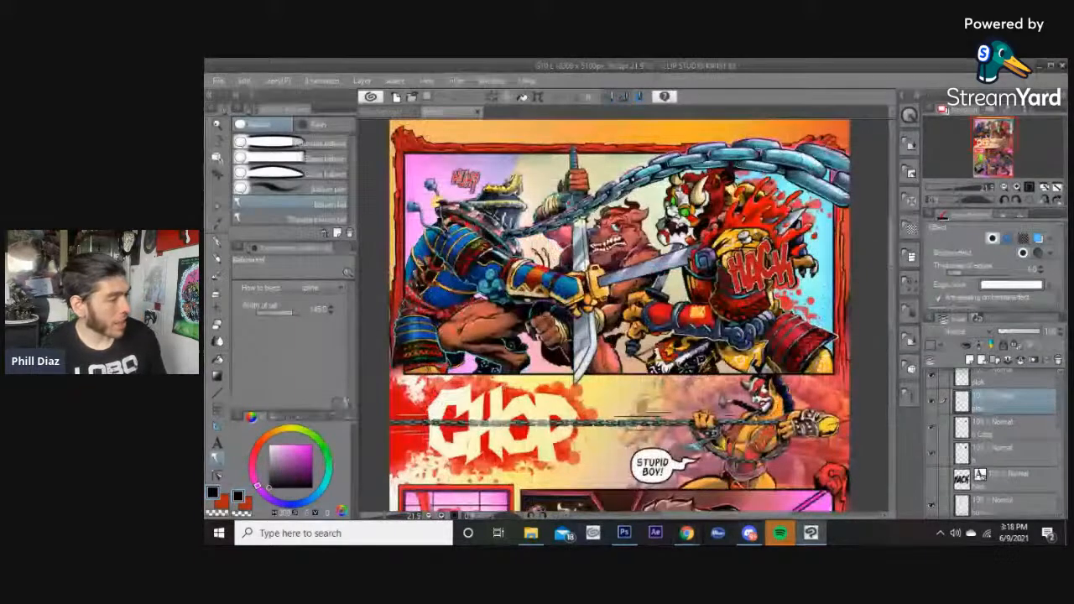
pyautogui.click(531, 537)
pyautogui.moveTo(752, 84); pyautogui.dragTo(1069, 202)
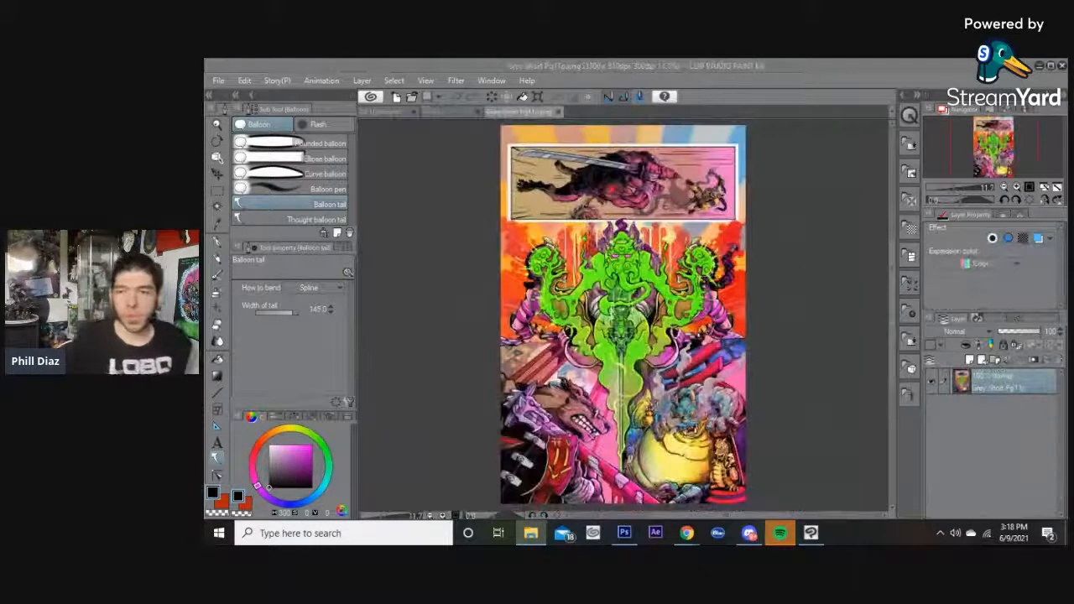
# Look over the Grey Short Pg11p page and the G10 L page, switching between their tabs and scrolling through them.
pyautogui.scroll(5, 619, 167)
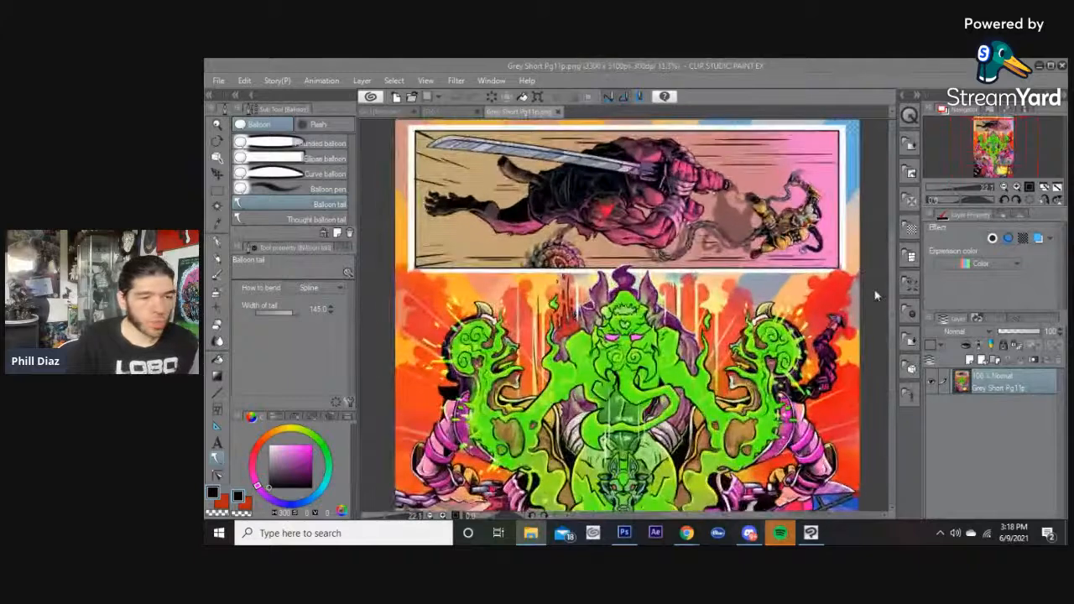
pyautogui.scroll(2, 890, 286)
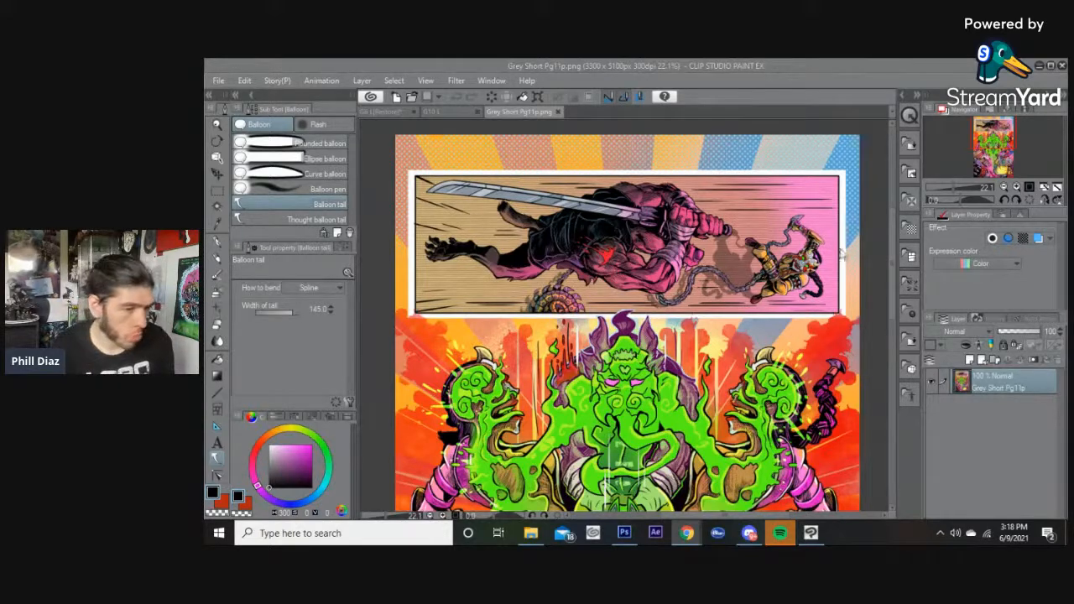
pyautogui.scroll(-1, 892, 256)
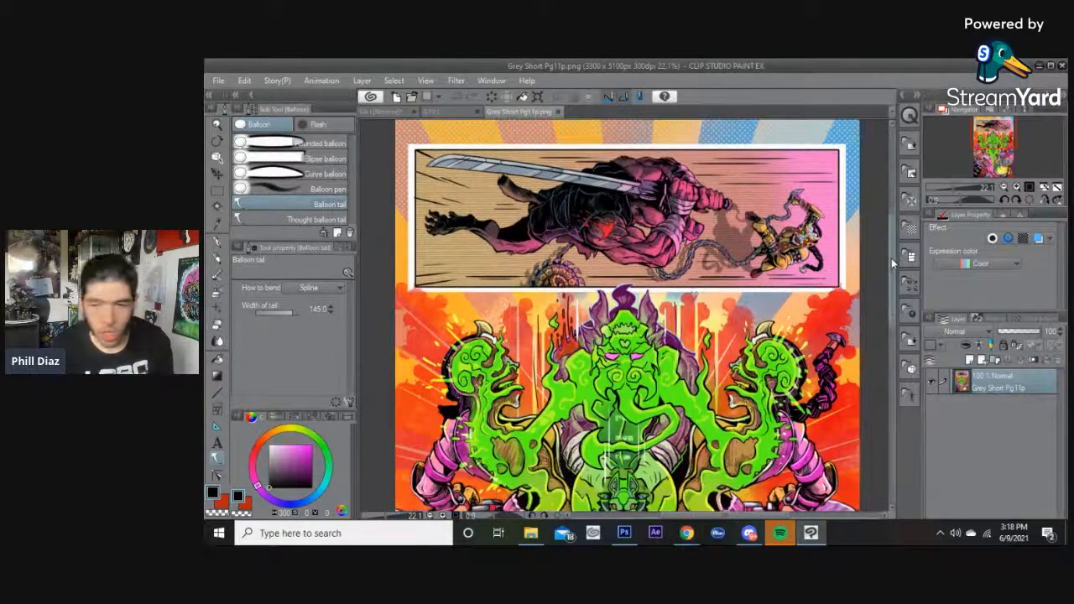
pyautogui.scroll(1, 891, 254)
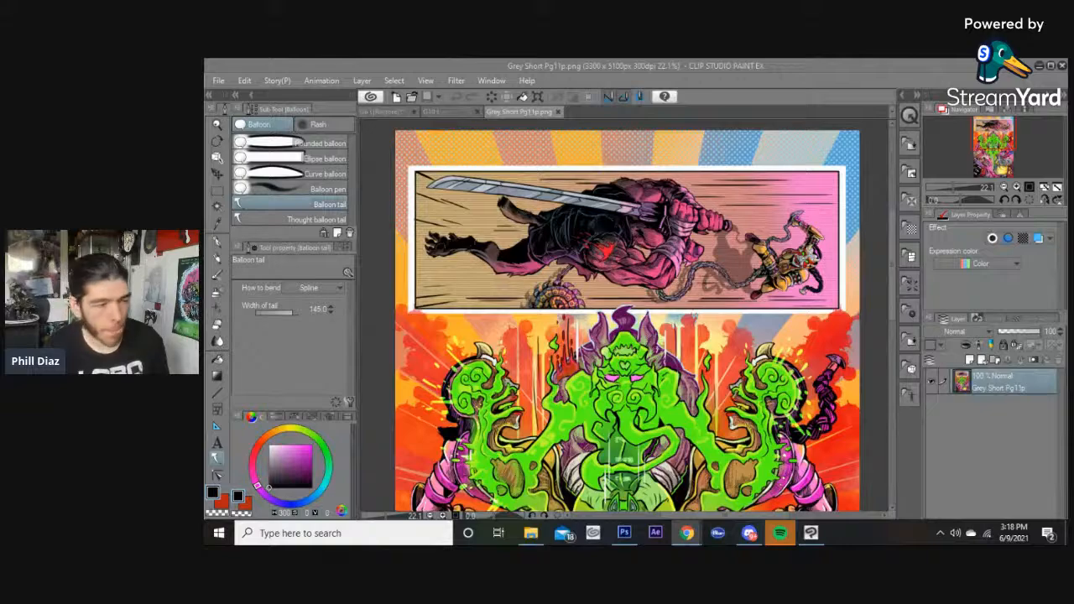
pyautogui.click(460, 112)
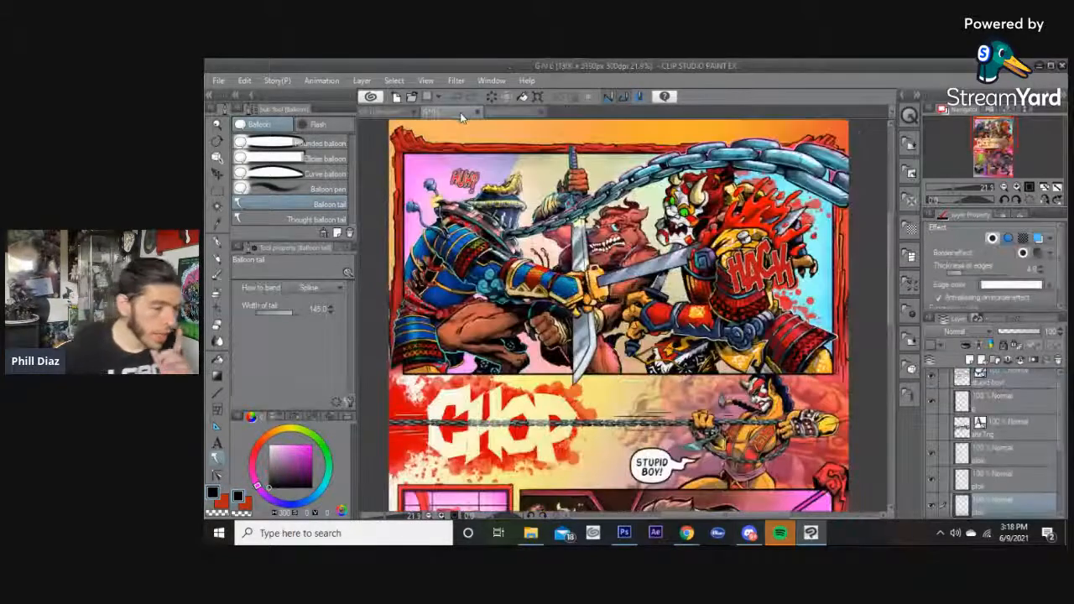
pyautogui.moveTo(891, 233); pyautogui.dragTo(885, 321)
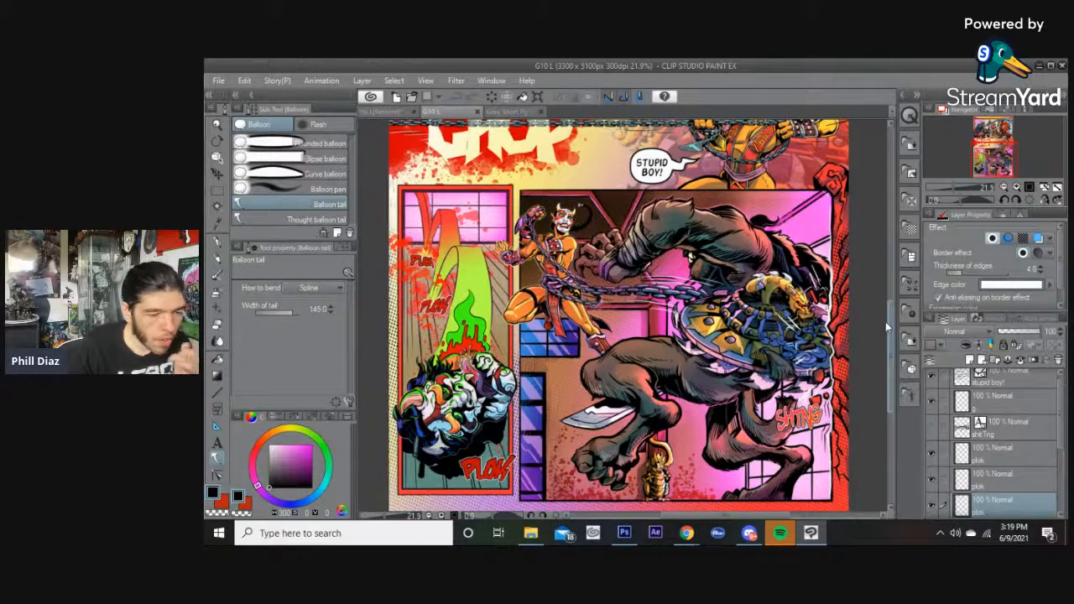
pyautogui.moveTo(885, 321); pyautogui.dragTo(885, 297)
pyautogui.moveTo(530, 534)
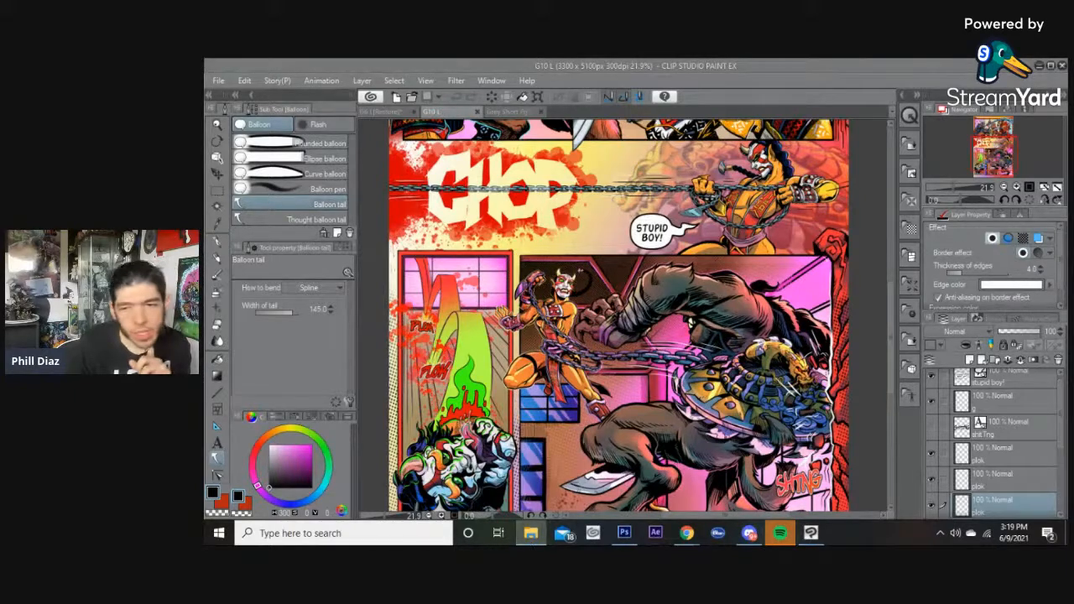
pyautogui.click(515, 115)
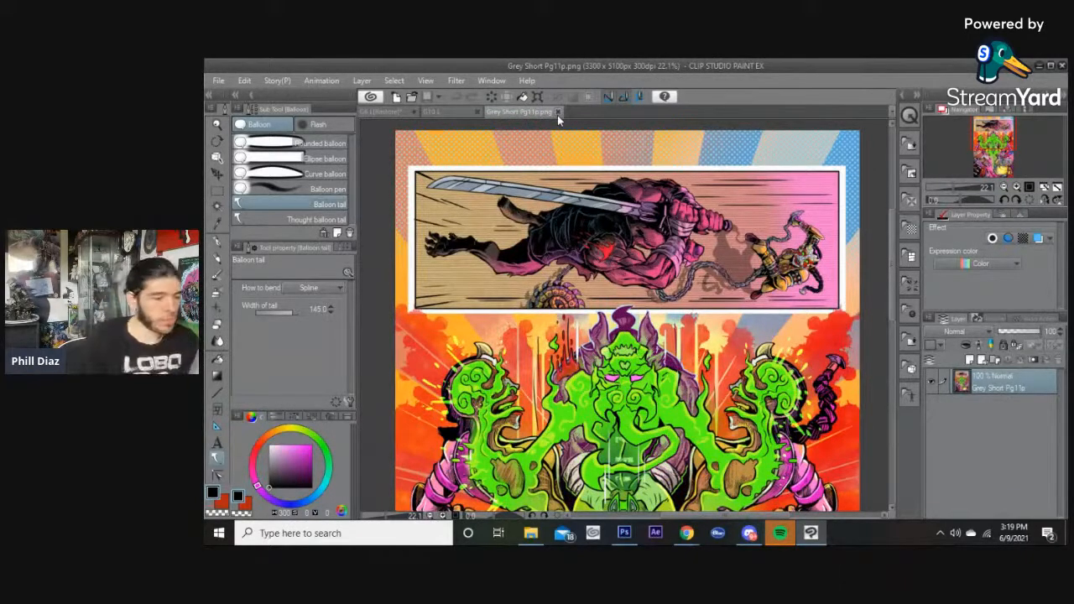
pyautogui.click(458, 113)
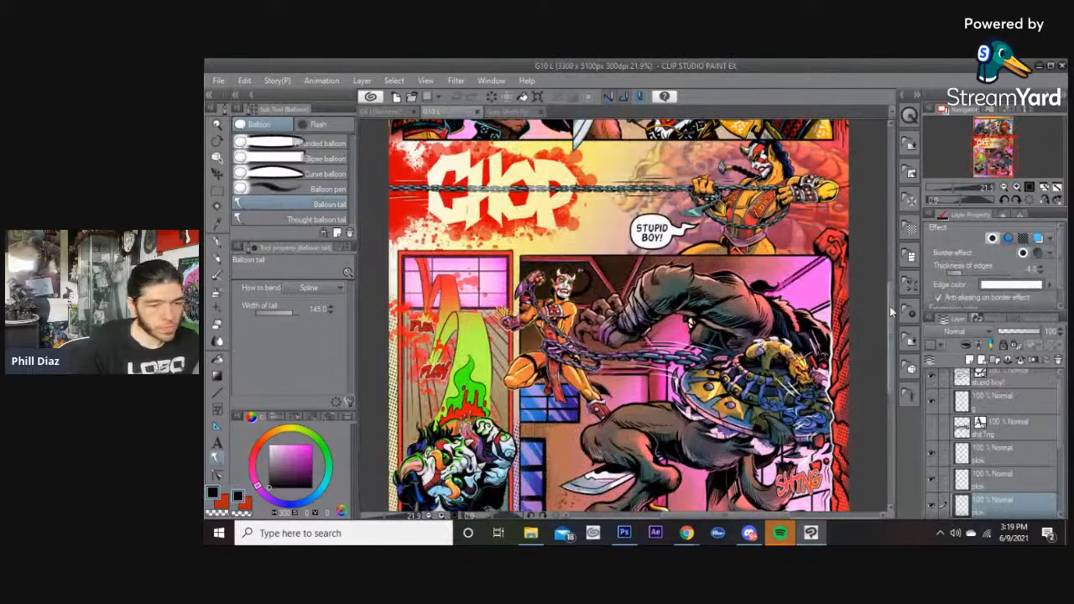
pyautogui.scroll(-3, 890, 310)
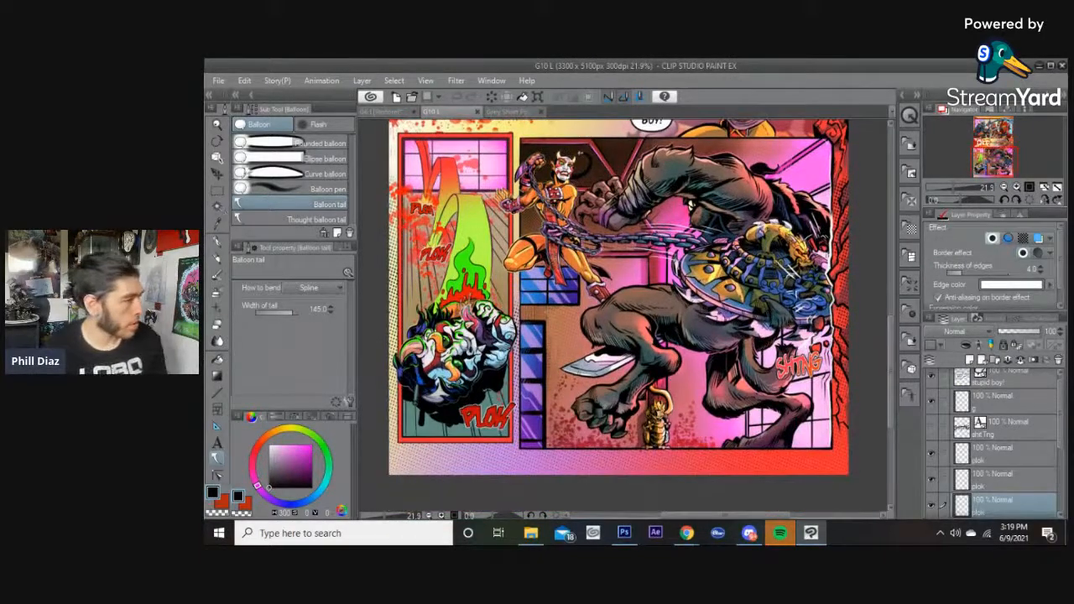
# Start a text object with the Text tool next to the falling character and set the font size to 15.
pyautogui.click(217, 442)
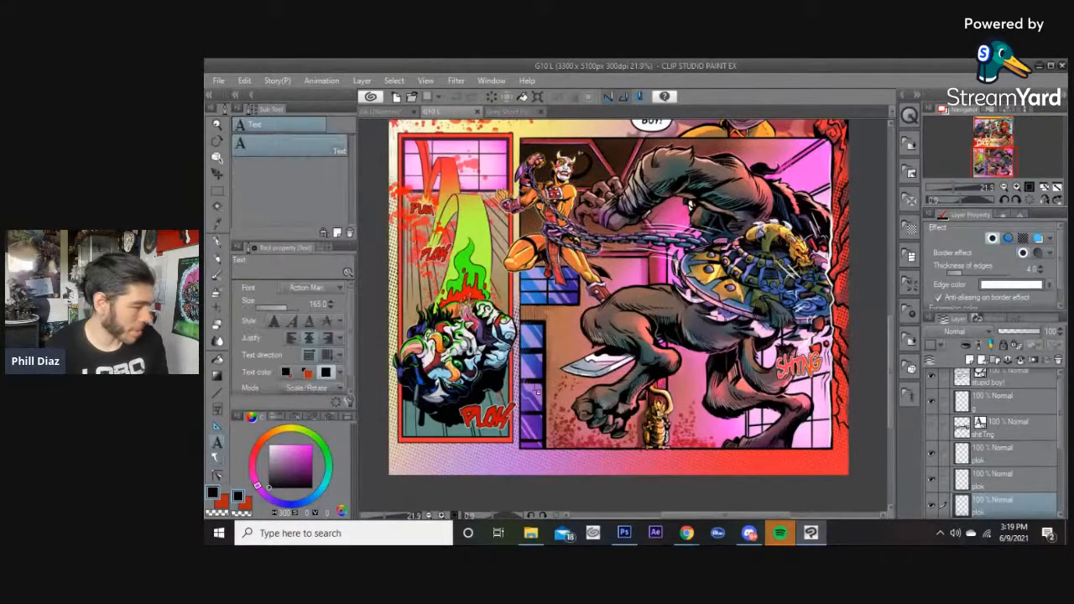
pyautogui.click(536, 317)
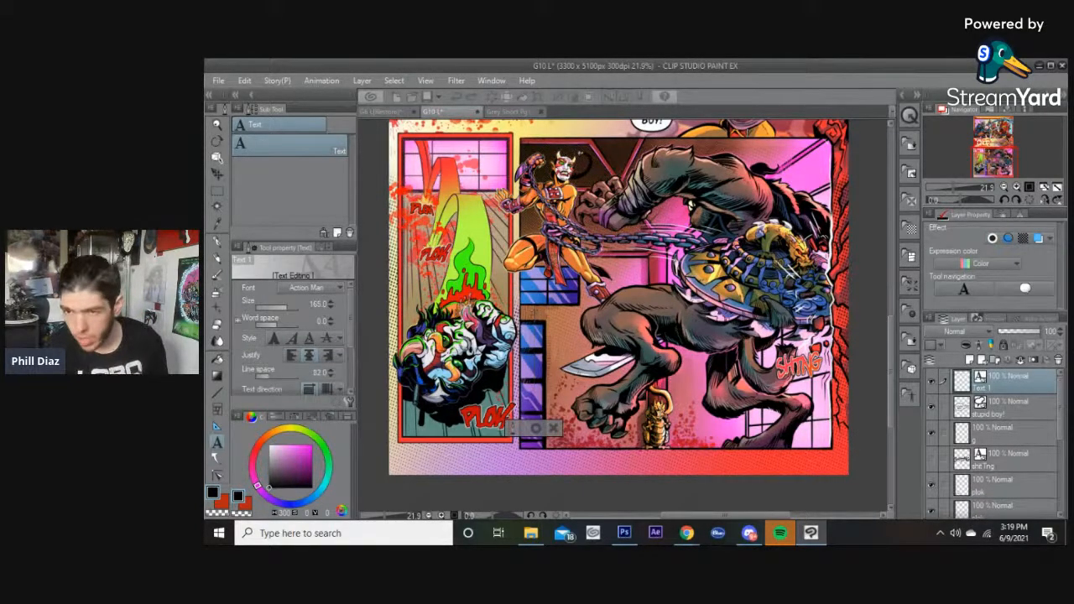
pyautogui.hotkey('alt', 'Tab')
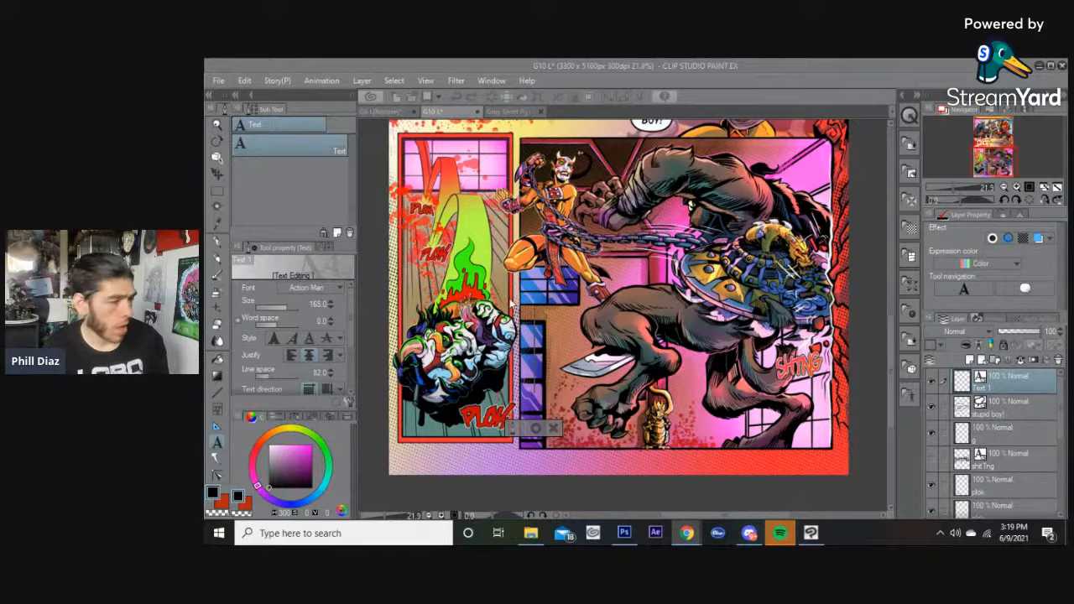
pyautogui.click(315, 306)
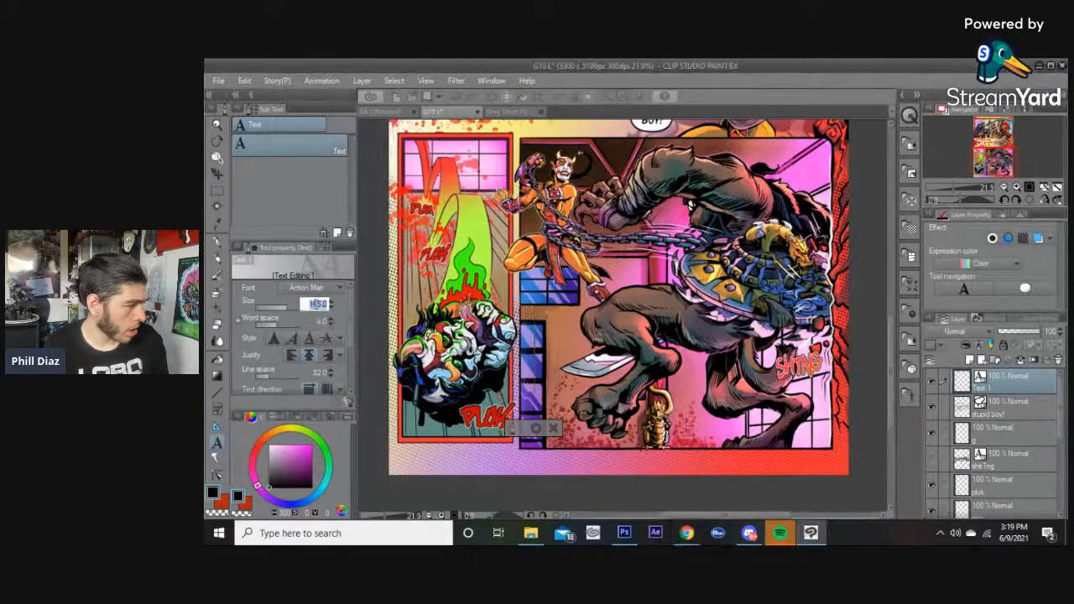
pyautogui.write('15')
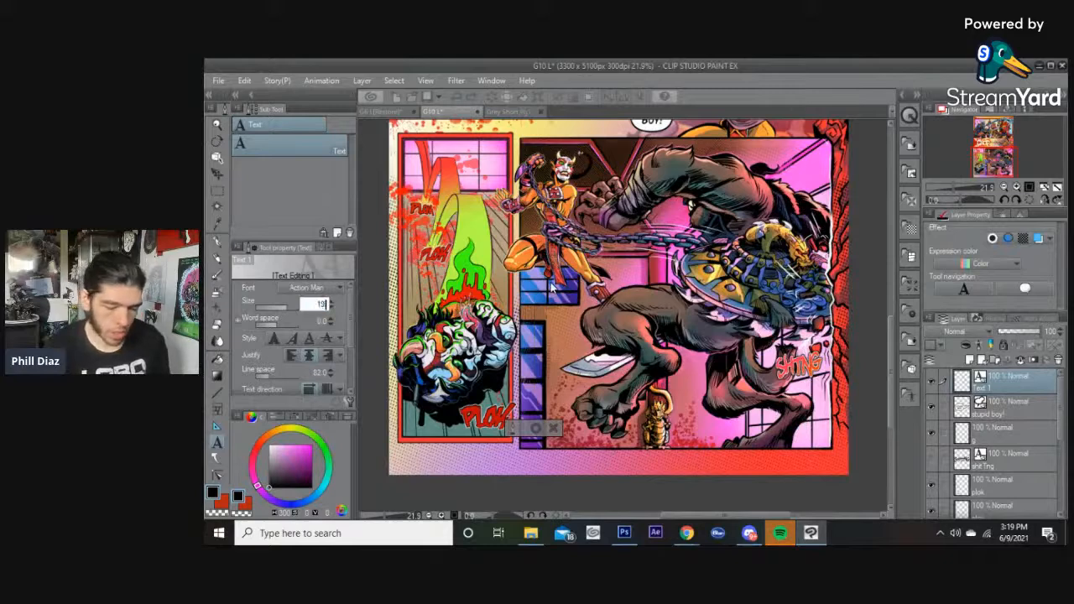
pyautogui.press('Return')
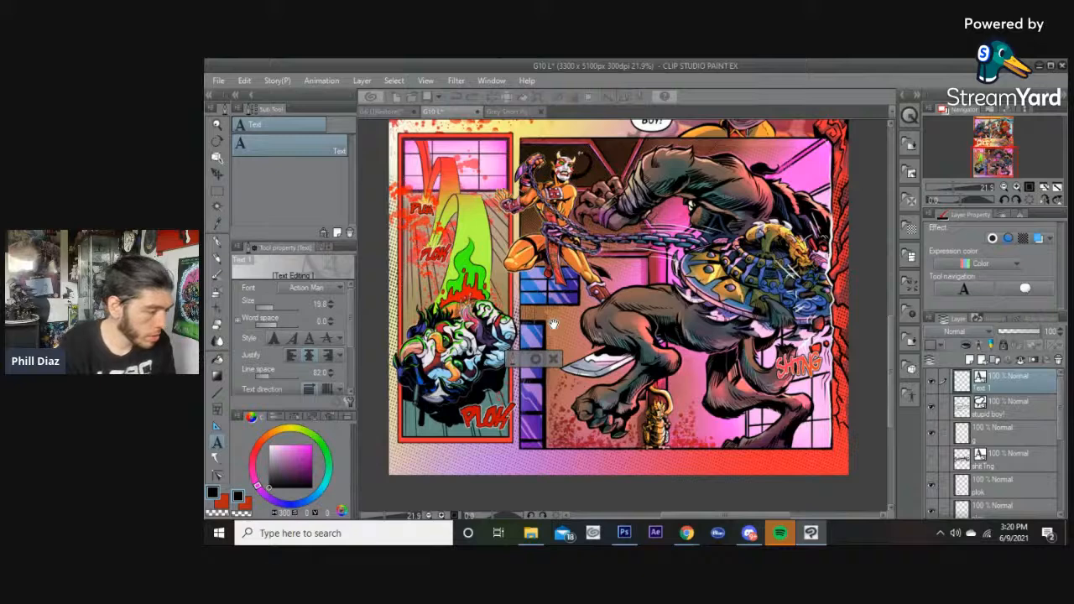
# Enter the dialogue "I WILL EAT YOUR SOUL!" broken into three lines: I WILL / EAT YOUR / SOUL!
pyautogui.write('WILL EAT YOUR SOUL')
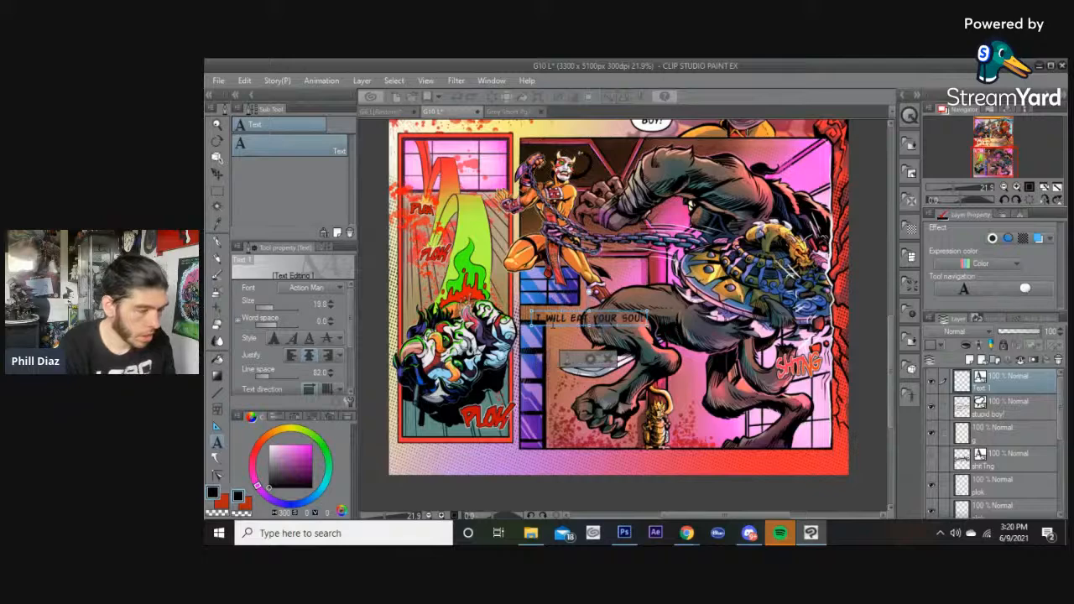
pyautogui.write('!')
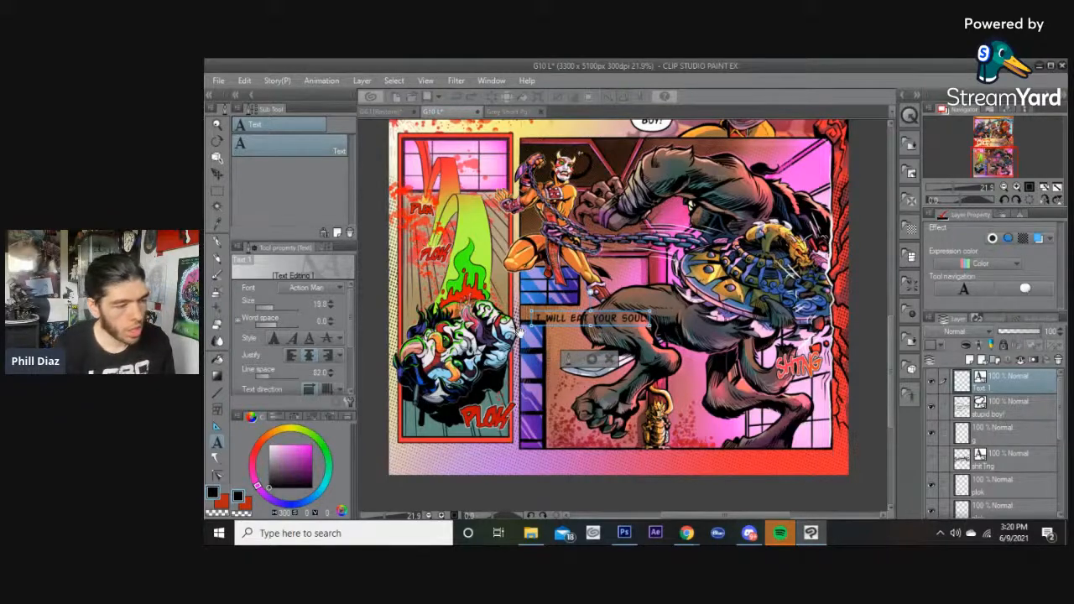
pyautogui.press('BackSpace')
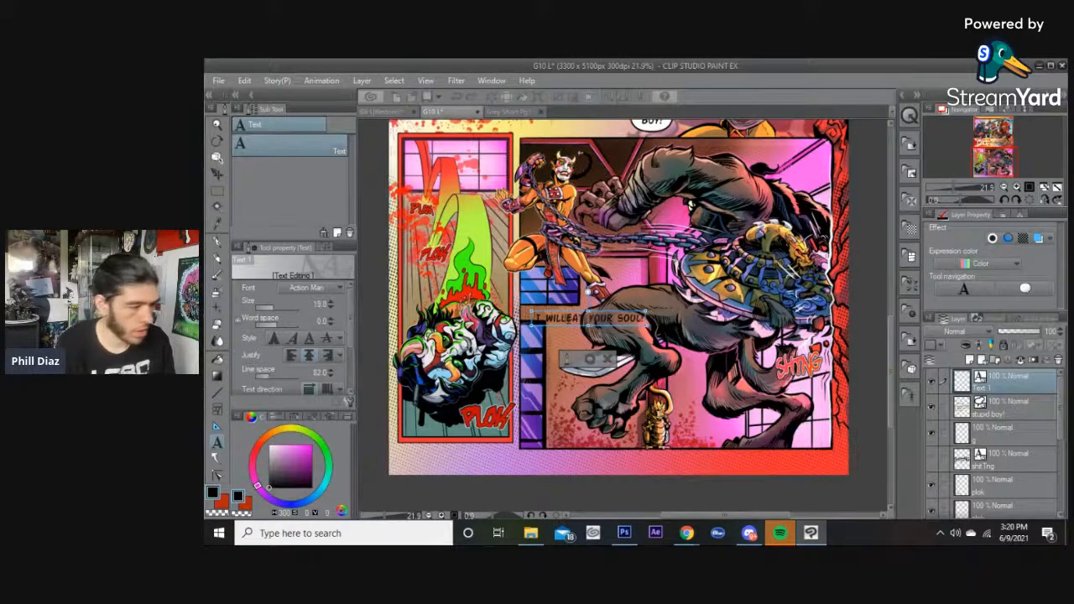
pyautogui.press('Return')
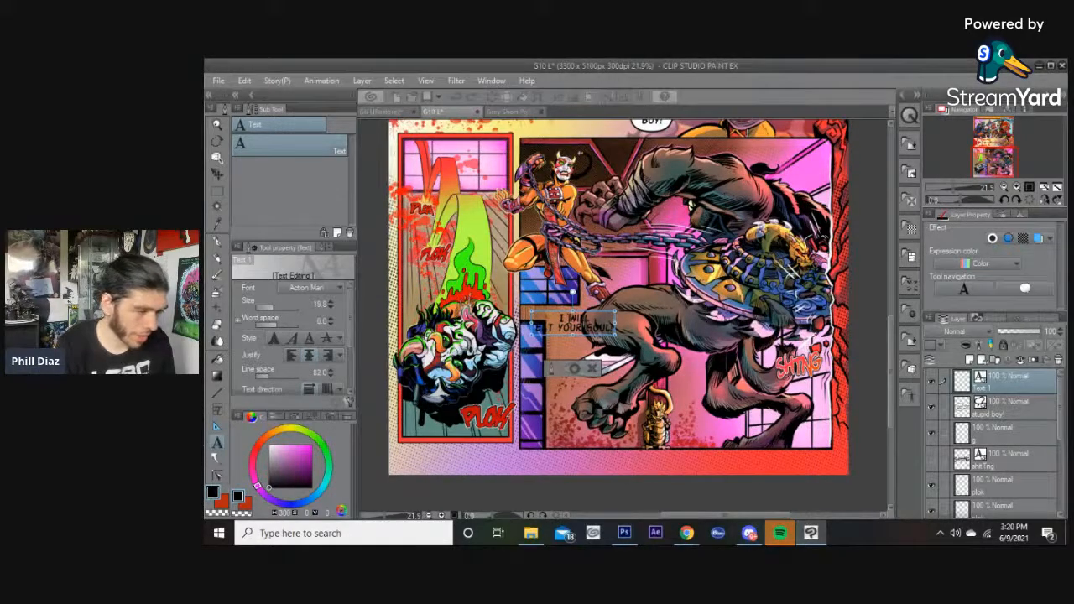
pyautogui.press('Return')
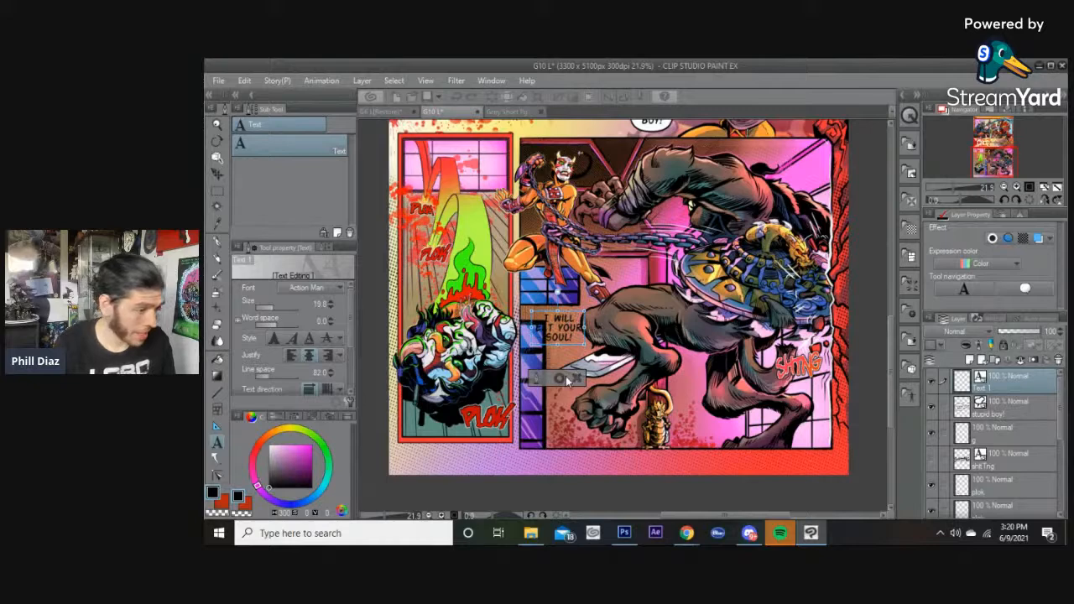
# Confirm the text and move it onto the window frame between the two characters.
pyautogui.click(561, 379)
pyautogui.moveTo(558, 335); pyautogui.dragTo(554, 318)
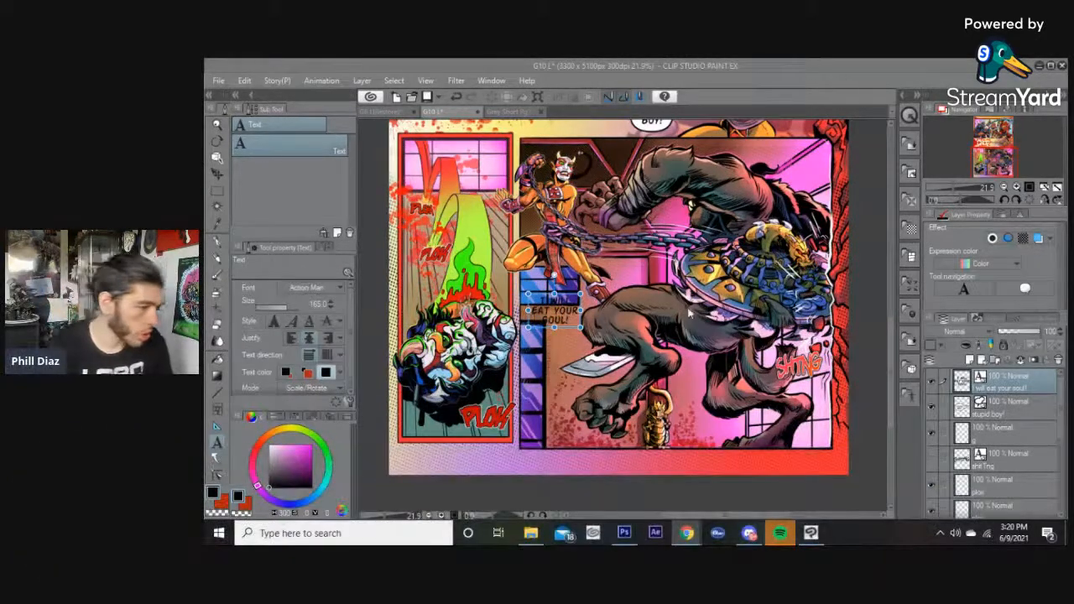
pyautogui.moveTo(560, 311); pyautogui.dragTo(582, 349)
pyautogui.scroll(2, 556, 315)
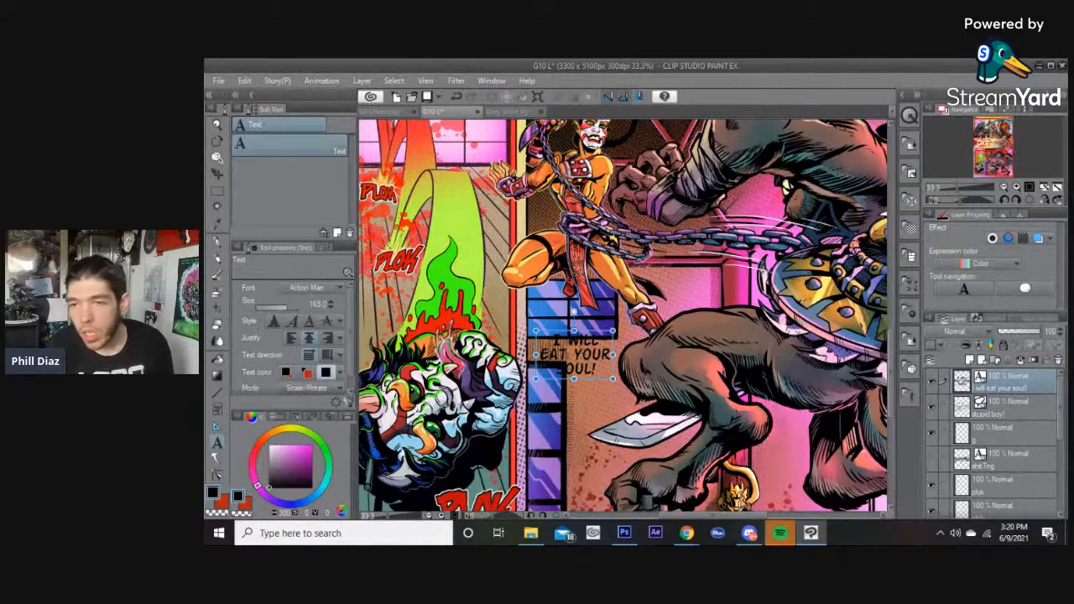
# Draw a rounded balloon around the "I WILL EAT YOUR SOUL!" text.
pyautogui.hotkey('alt', 'Tab')
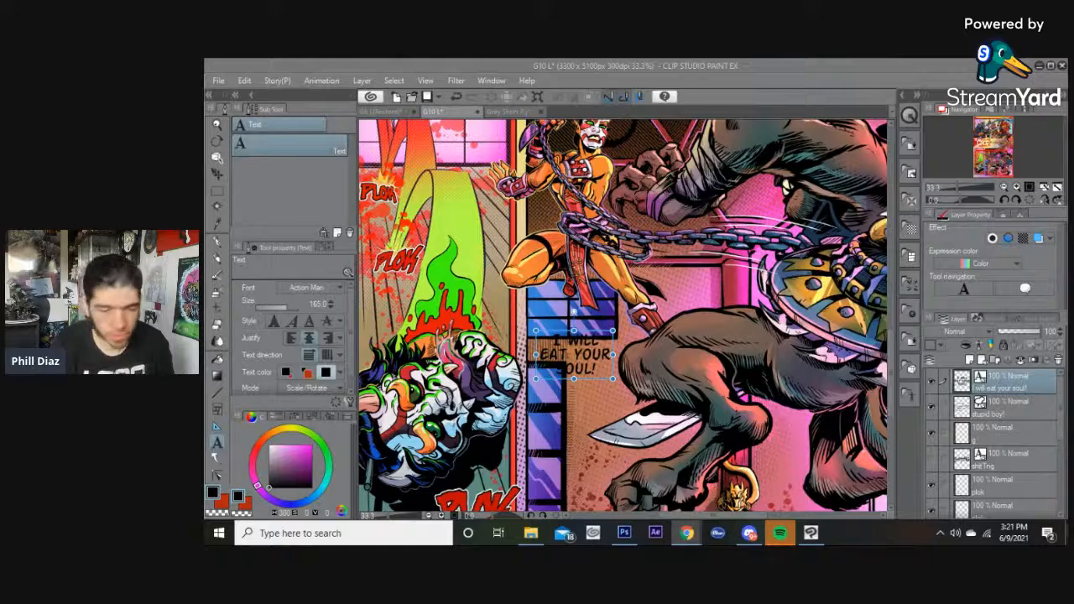
pyautogui.click(361, 64)
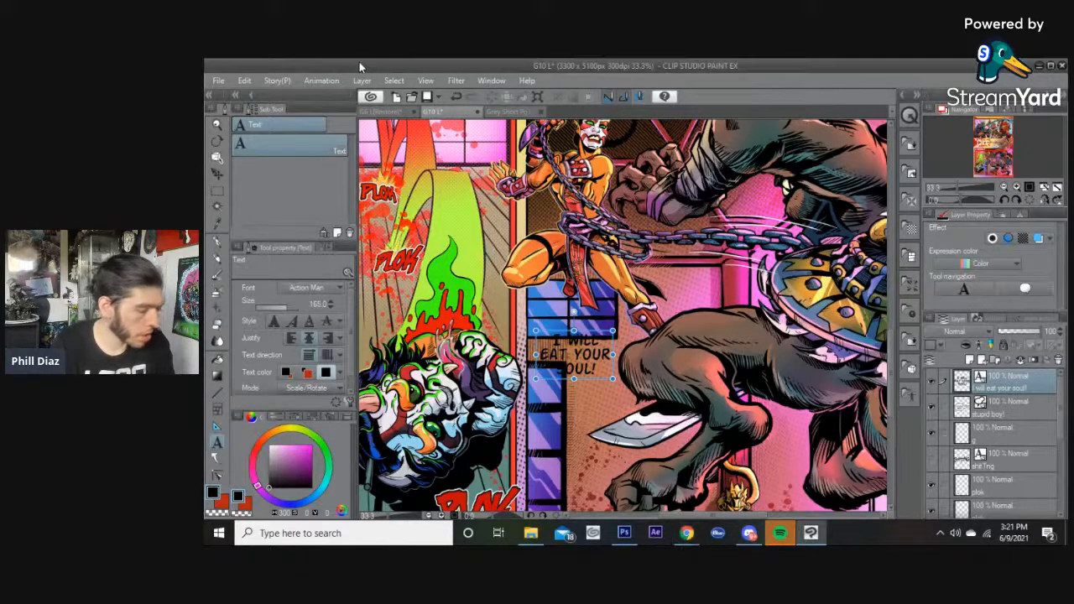
pyautogui.press('t')
pyautogui.click(261, 143)
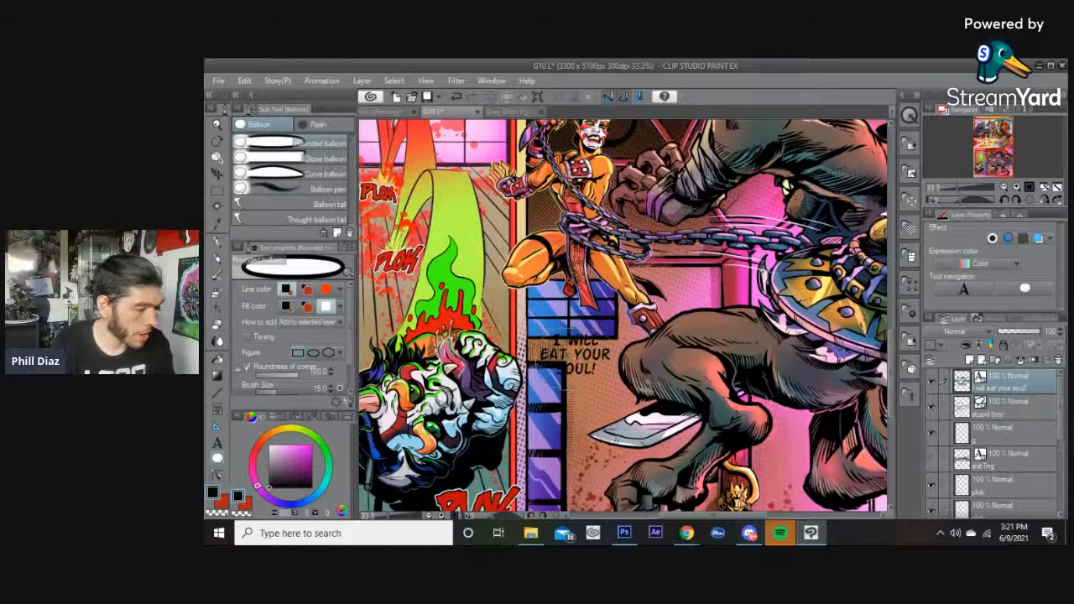
pyautogui.moveTo(536, 327); pyautogui.dragTo(617, 391)
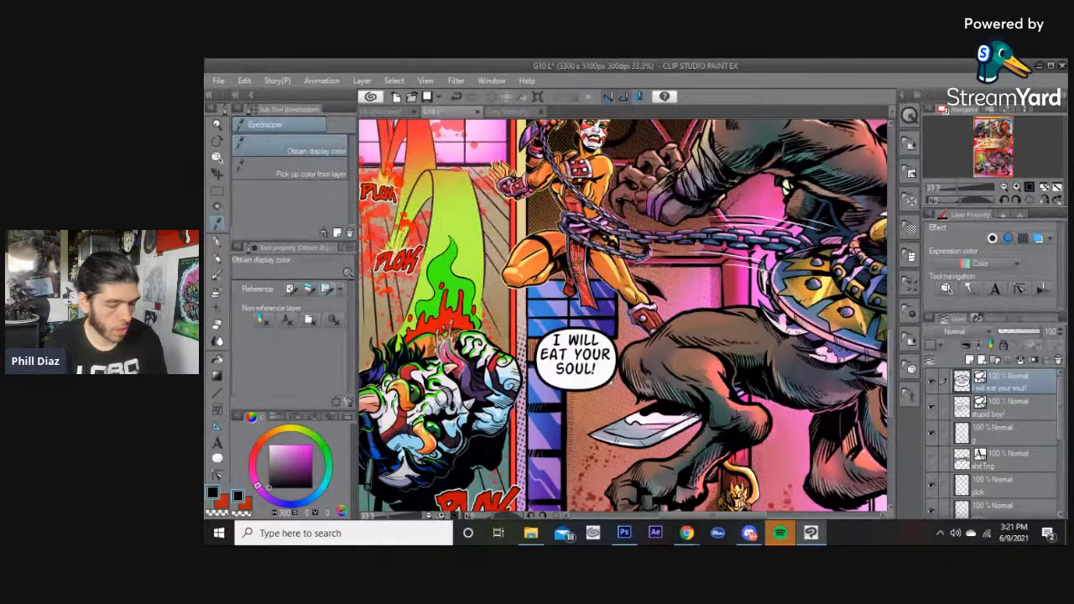
# Nudge the balloon into place and set its outline brush size to 11.
pyautogui.press('o')
pyautogui.click(581, 370)
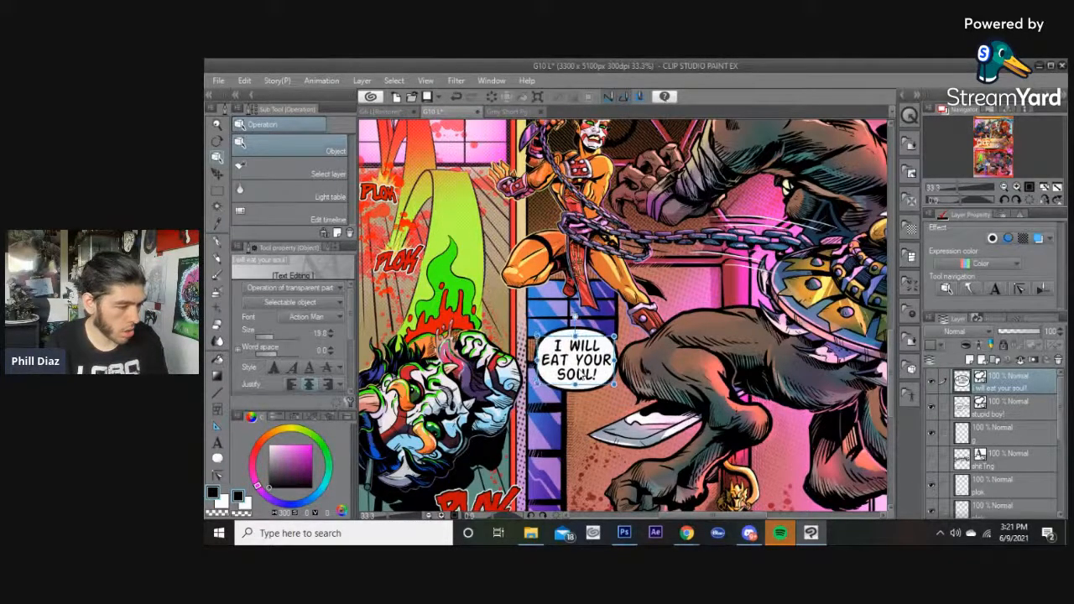
pyautogui.click(590, 394)
pyautogui.moveTo(584, 390); pyautogui.dragTo(582, 387)
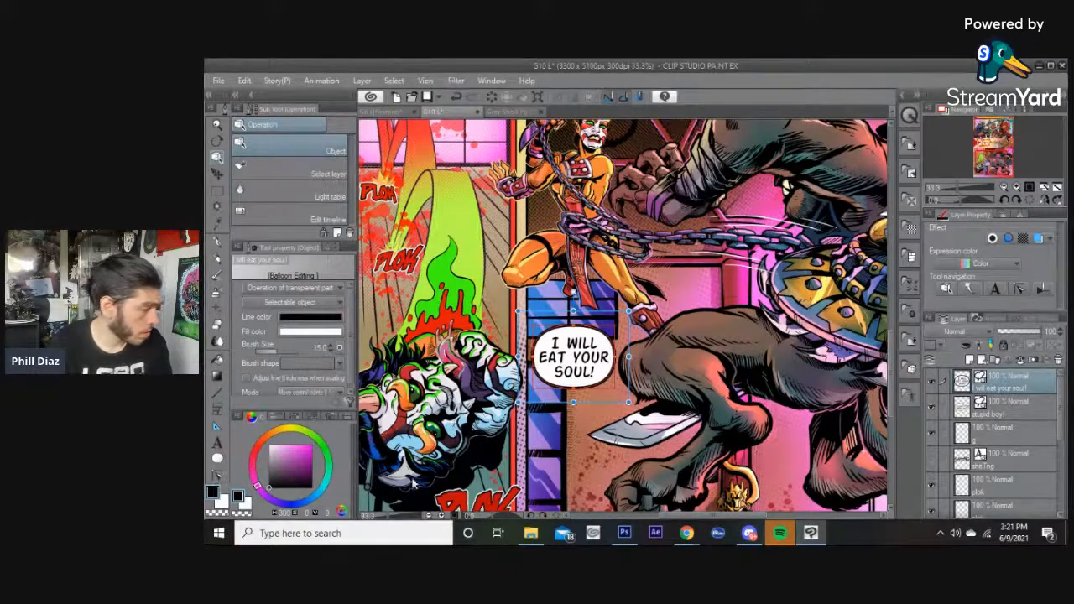
pyautogui.click(291, 350)
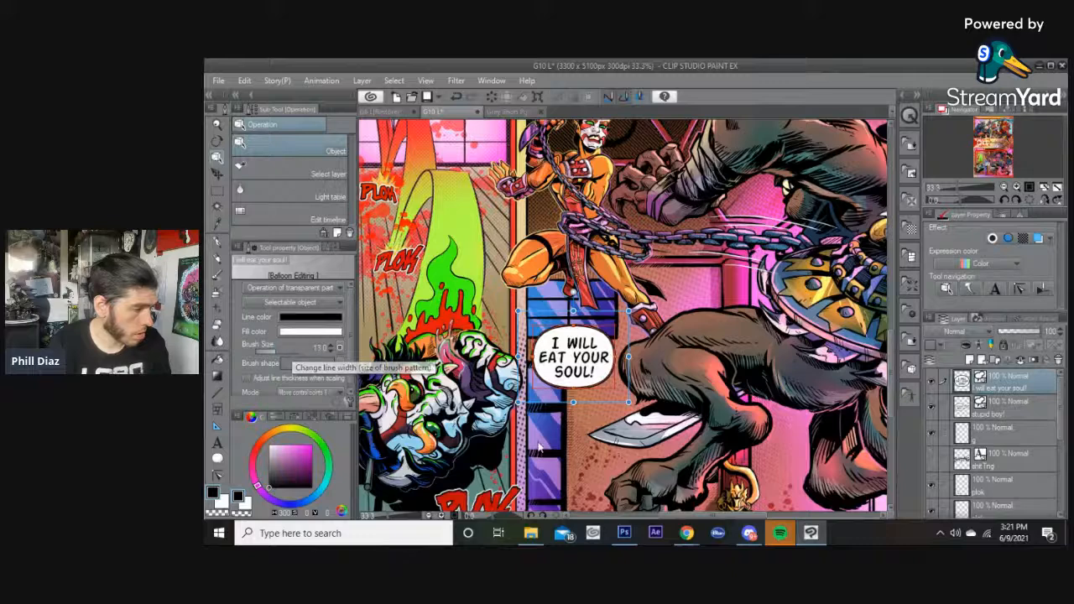
pyautogui.click(637, 395)
# Switch to the Balloon tail tool and set the tail width to 120.
pyautogui.press('t')
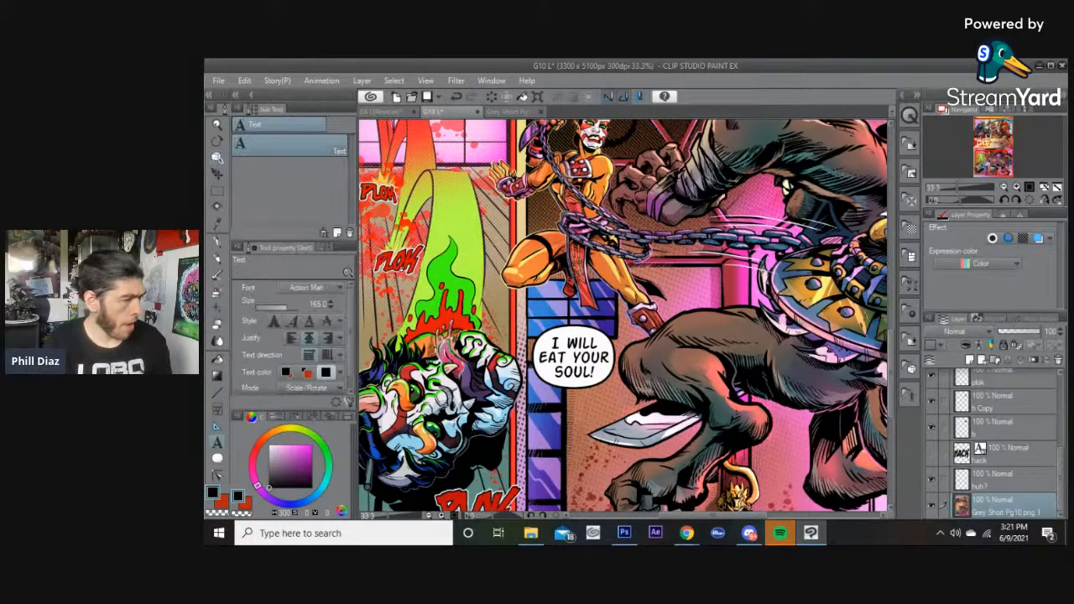
pyautogui.press('t')
pyautogui.click(292, 205)
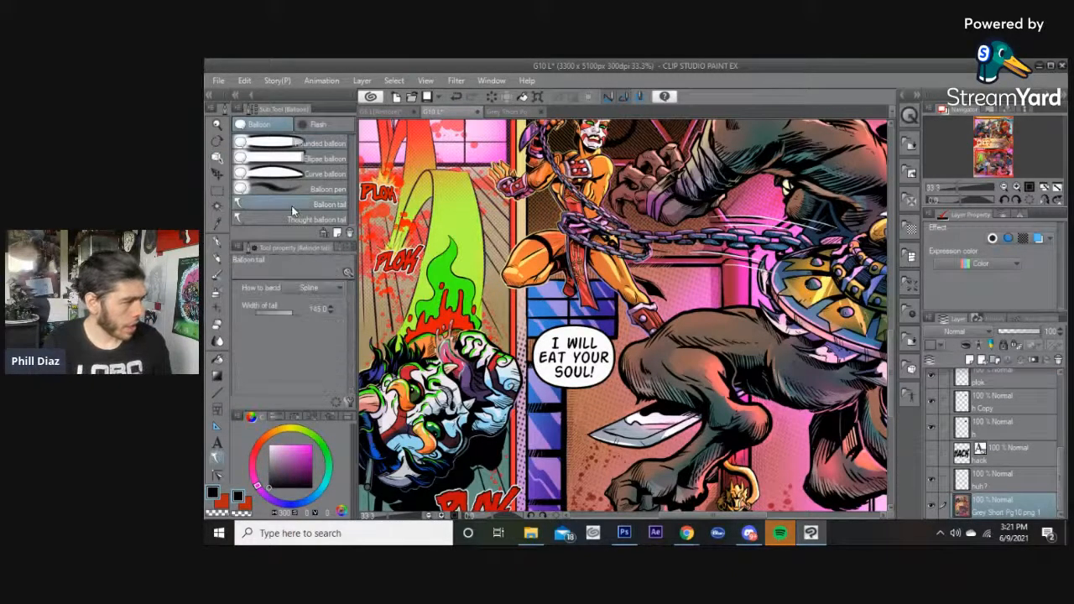
pyautogui.scroll(1, 588, 318)
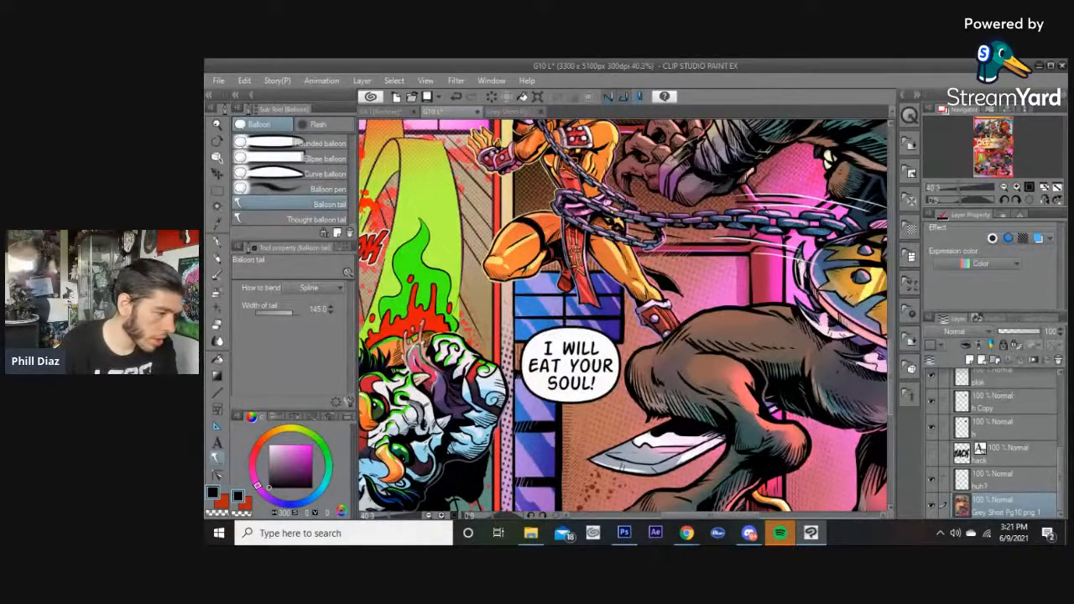
pyautogui.scroll(-2, 573, 304)
pyautogui.scroll(1, 570, 289)
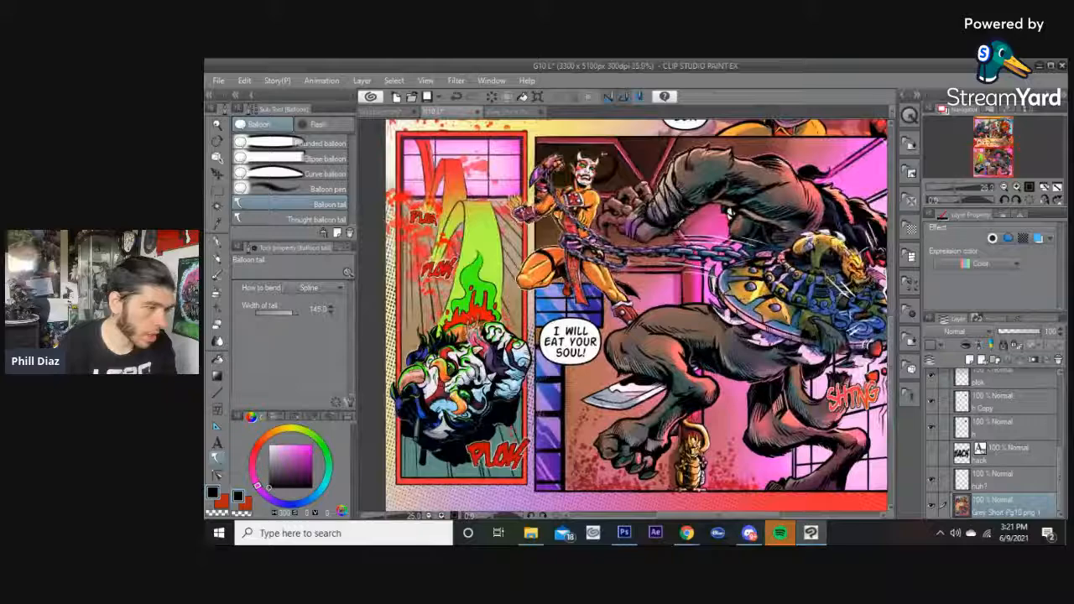
pyautogui.scroll(-2, 579, 252)
pyautogui.scroll(4, 580, 261)
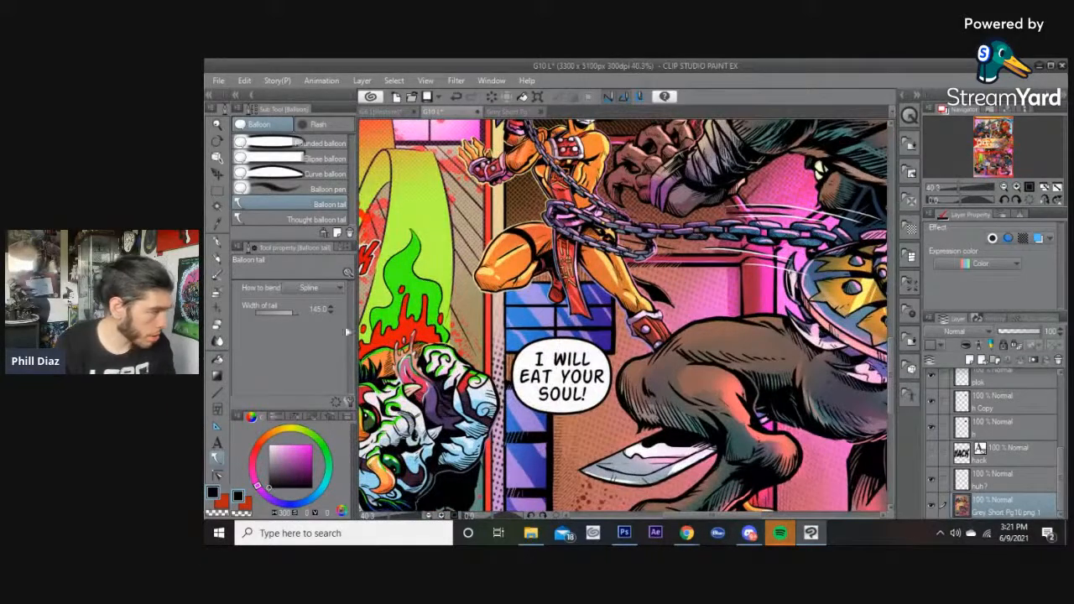
pyautogui.moveTo(294, 315); pyautogui.dragTo(292, 315)
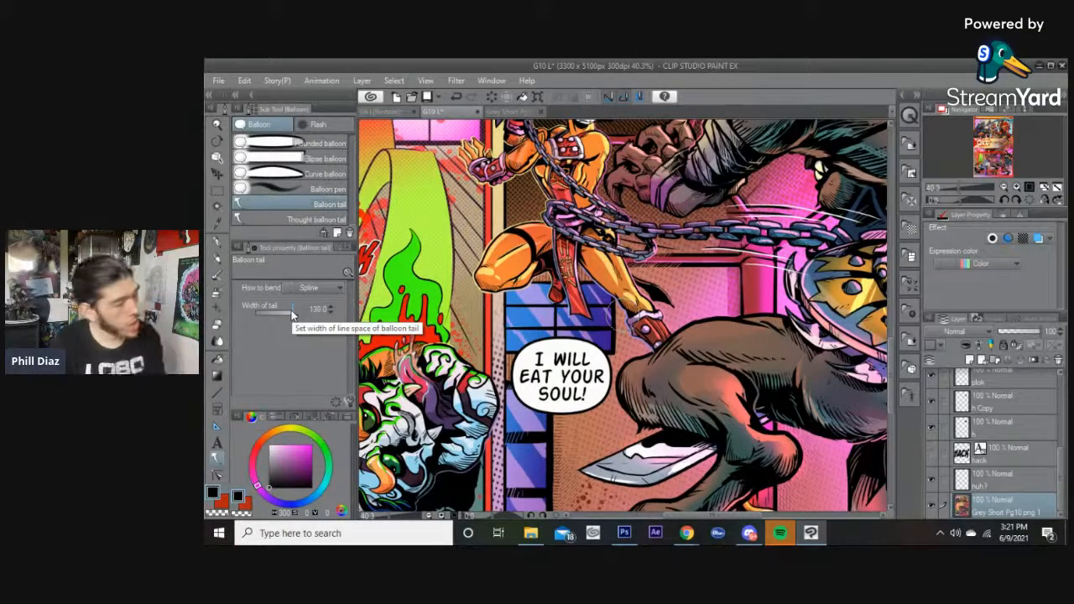
pyautogui.click(291, 312)
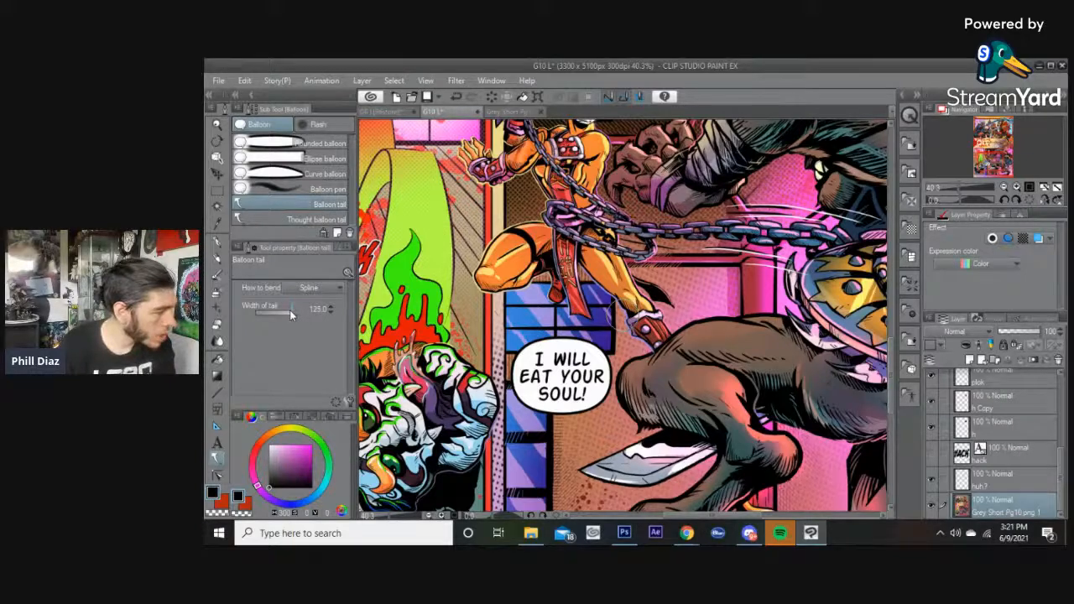
pyautogui.moveTo(290, 312); pyautogui.dragTo(289, 312)
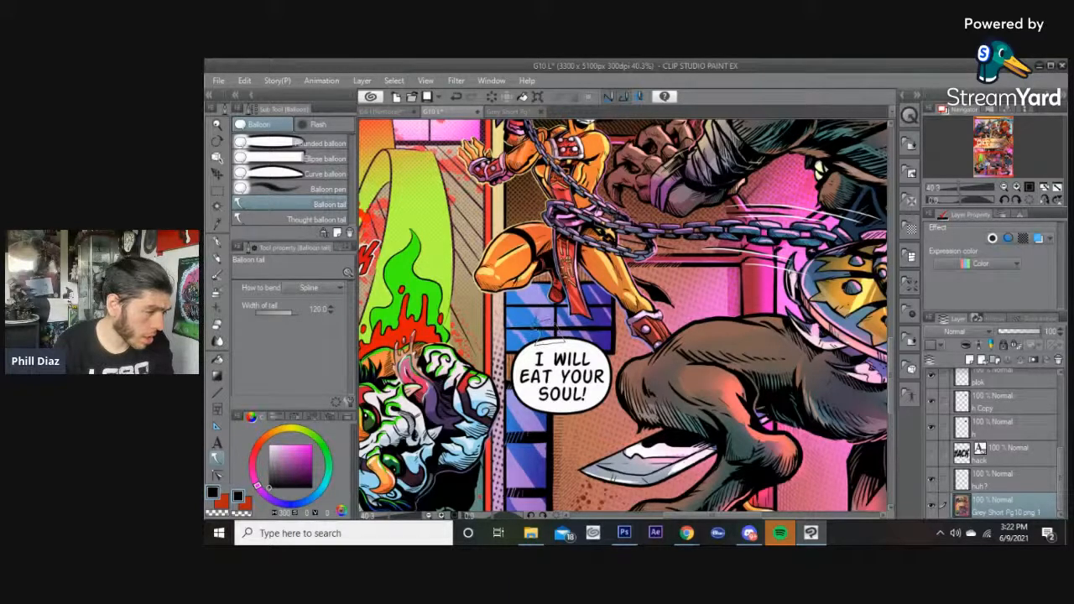
# Add a tail to the "I WILL EAT YOUR SOUL!" balloon pointing up toward the horned woman.
pyautogui.doubleClick(535, 306)
pyautogui.hotkey('ctrl', '-')
pyautogui.hotkey('ctrl', '-')
pyautogui.hotkey('ctrl', '-')
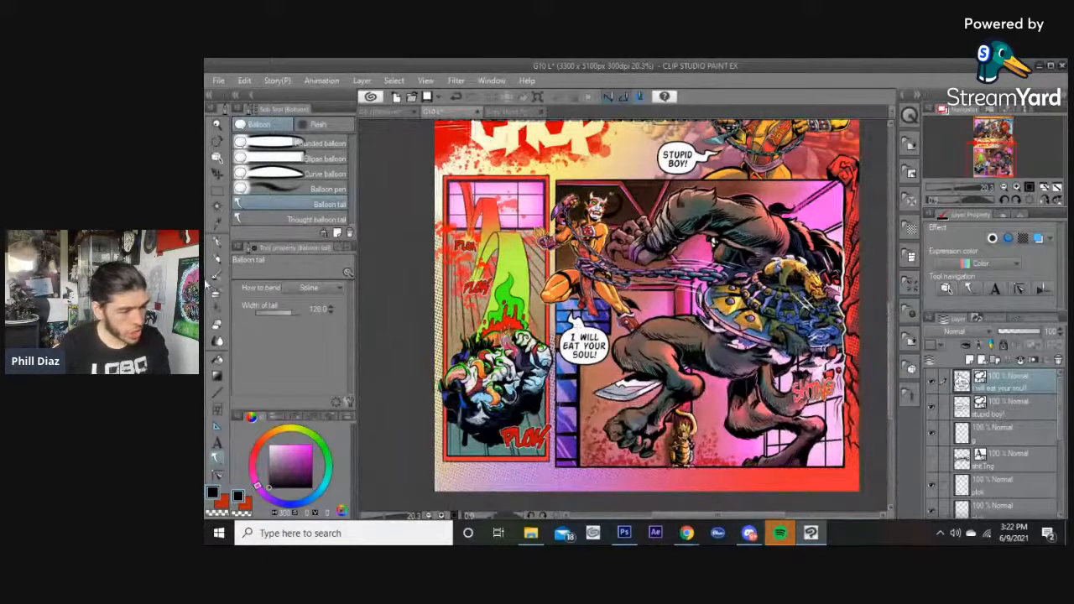
pyautogui.scroll(3, 520, 286)
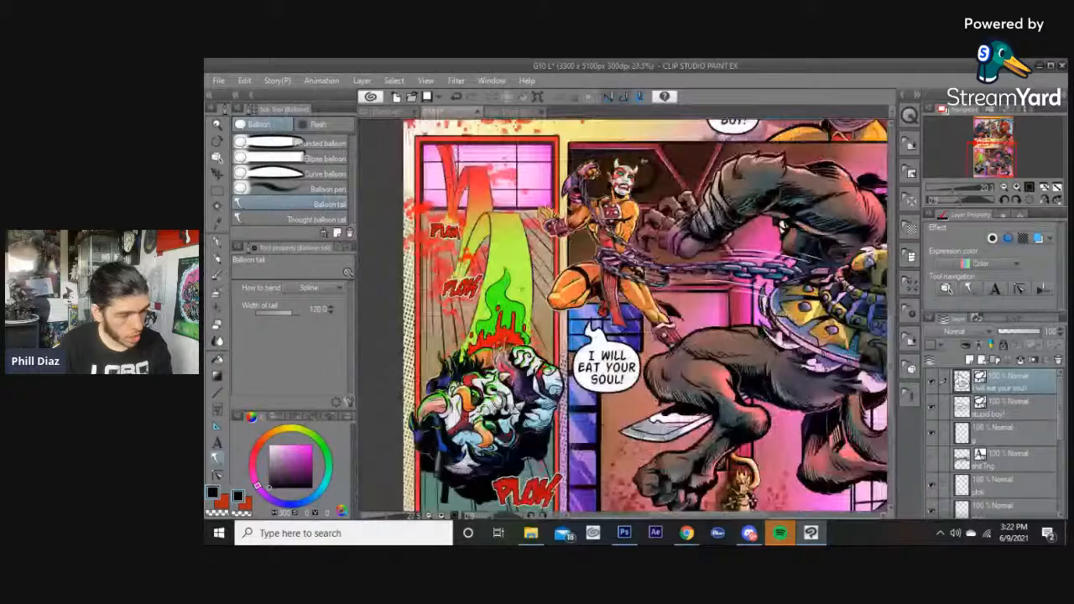
pyautogui.scroll(5, 594, 322)
# Select the balloon with the Object tool to inspect its tail shape.
pyautogui.press('o')
pyautogui.click(595, 386)
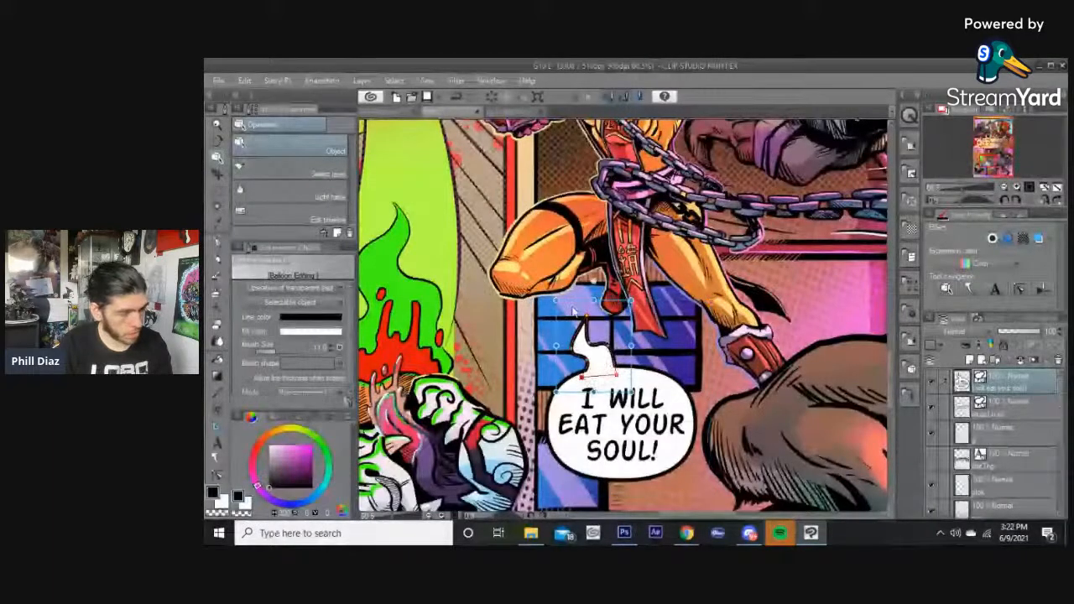
pyautogui.click(704, 356)
pyautogui.scroll(-1, 705, 357)
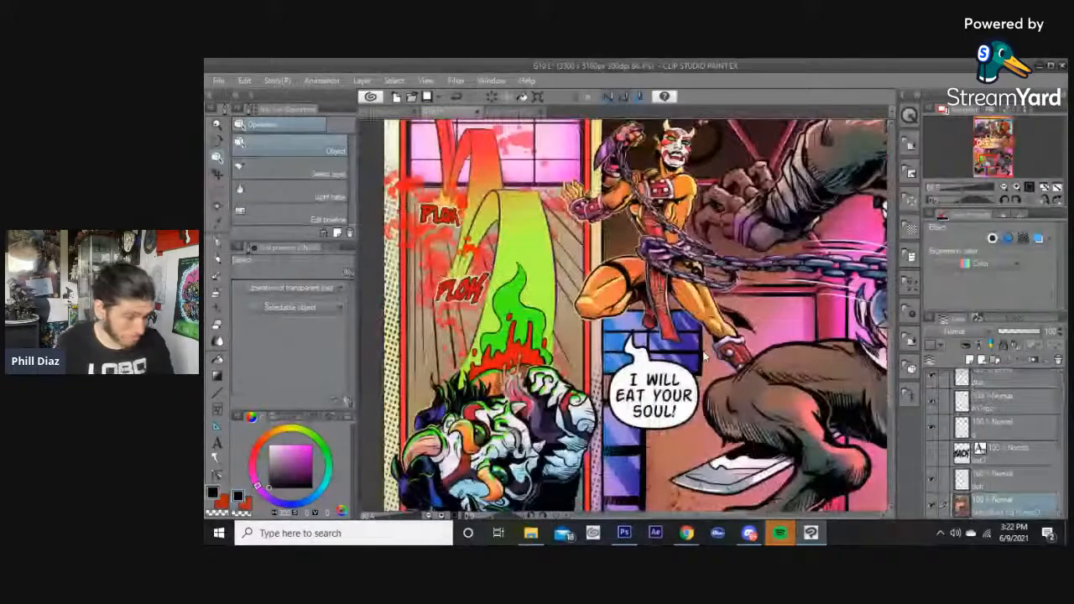
pyautogui.moveTo(703, 262); pyautogui.dragTo(611, 317)
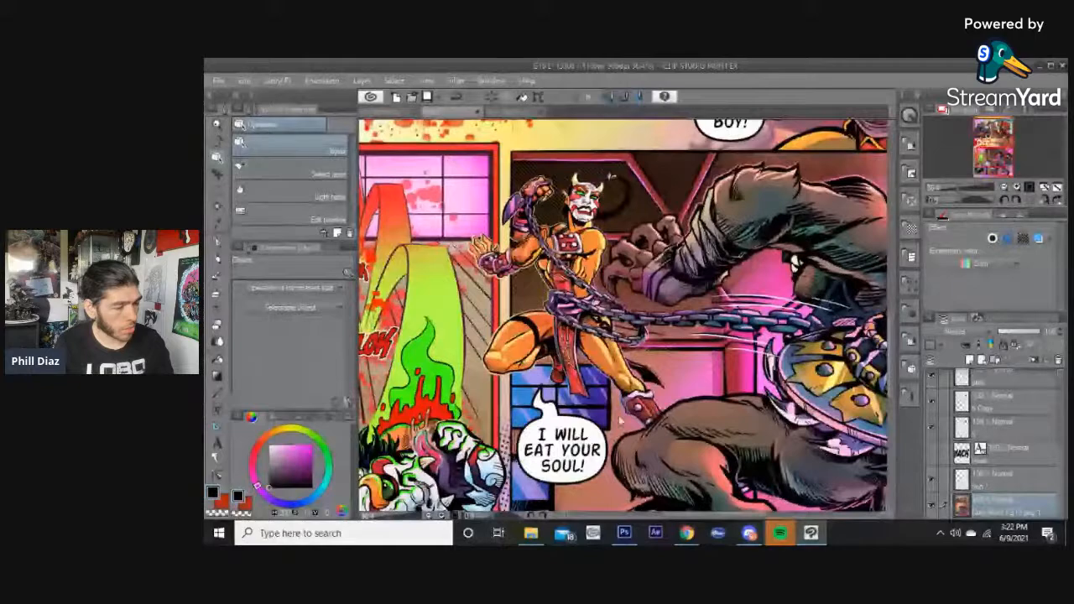
pyautogui.scroll(1, 518, 405)
pyautogui.scroll(1, 519, 405)
pyautogui.click(550, 394)
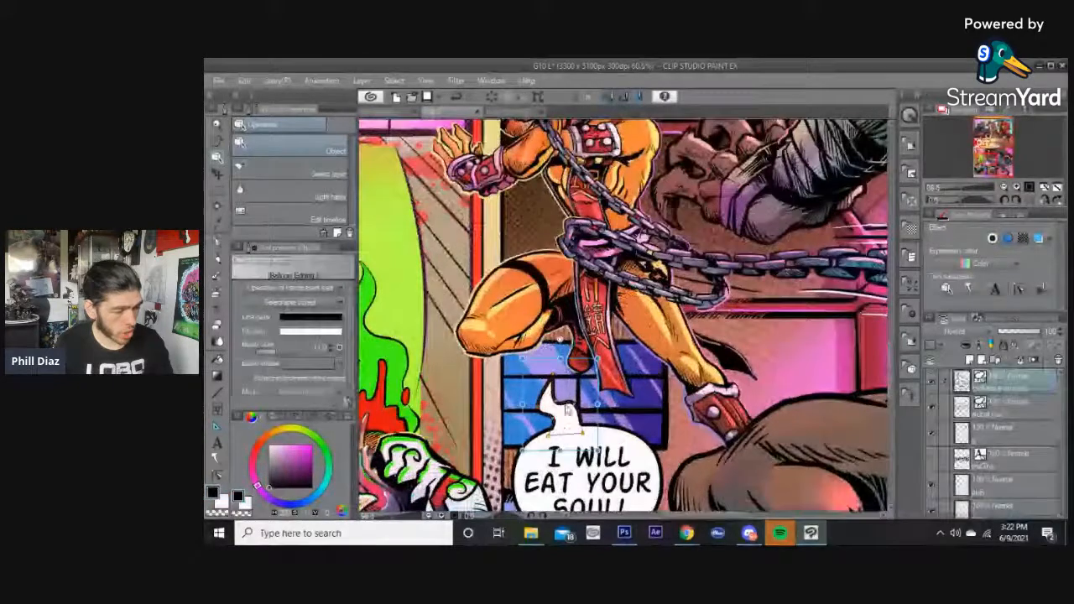
pyautogui.click(696, 413)
pyautogui.scroll(-1, 702, 377)
pyautogui.scroll(-1, 654, 268)
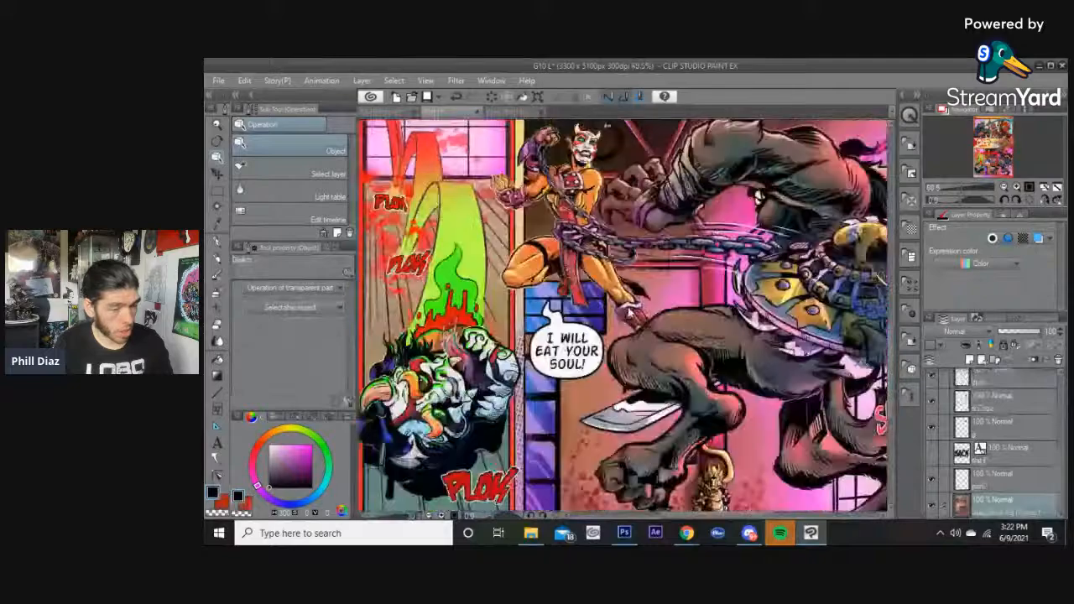
pyautogui.scroll(-2, 625, 310)
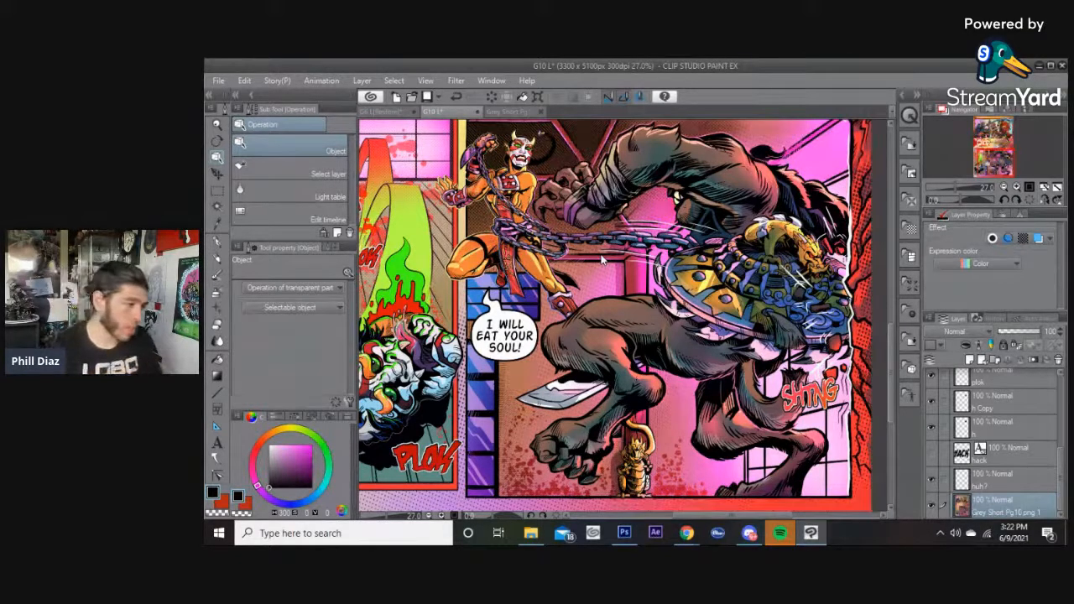
# Scale the SHTNG sound effect up to 132% and reposition it in the lower-right panel.
pyautogui.scroll(-3, 599, 288)
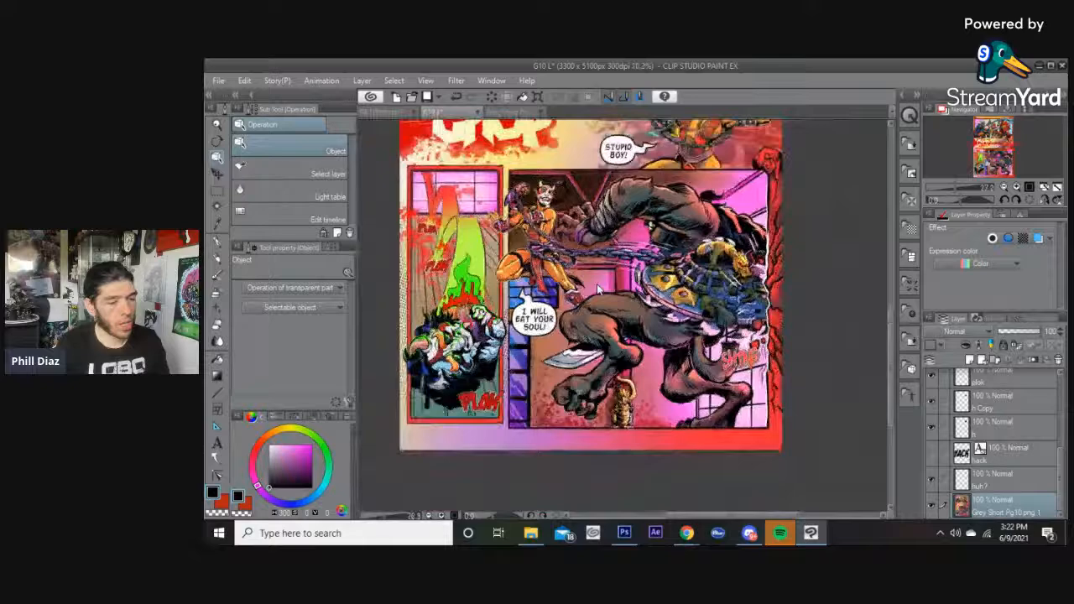
pyautogui.scroll(2, 674, 297)
pyautogui.click(784, 388)
pyautogui.scroll(1, 796, 346)
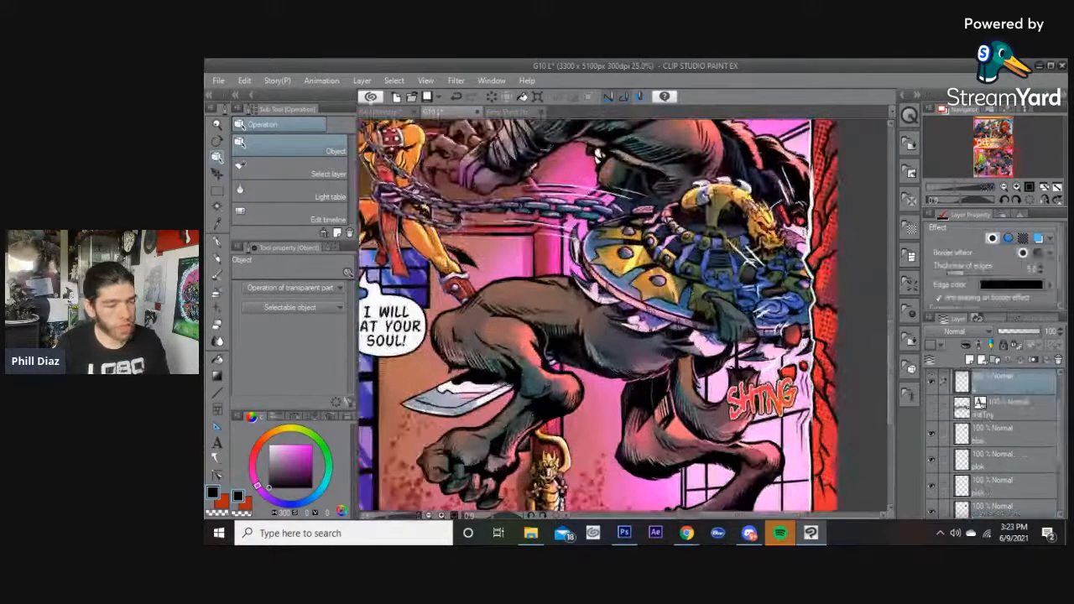
pyautogui.click(244, 85)
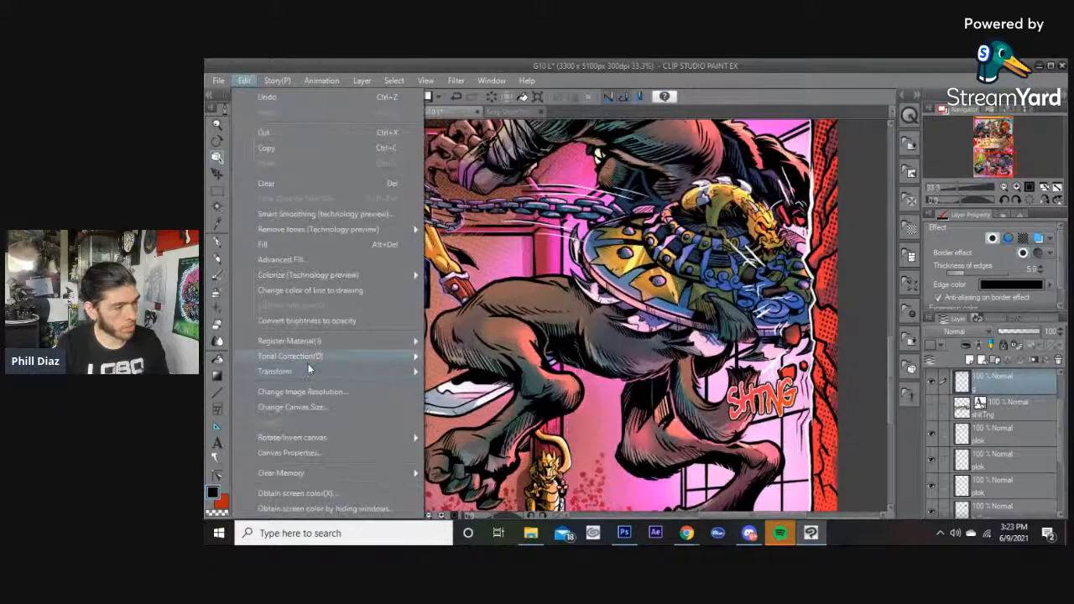
pyautogui.moveTo(382, 372)
pyautogui.click(482, 198)
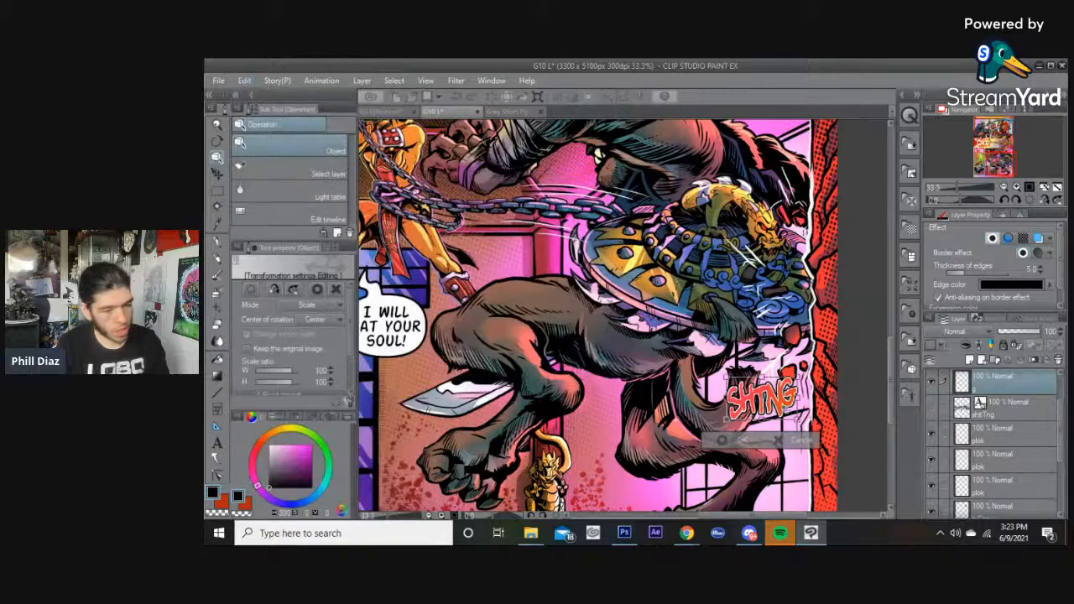
pyautogui.moveTo(762, 419)
pyautogui.mouseDown()
pyautogui.moveTo(762, 436)
pyautogui.moveTo(776, 415)
pyautogui.moveTo(763, 429)
pyautogui.mouseUp()
pyautogui.scroll(-3, 611, 387)
pyautogui.moveTo(592, 333); pyautogui.dragTo(700, 370)
pyautogui.scroll(-1, 699, 370)
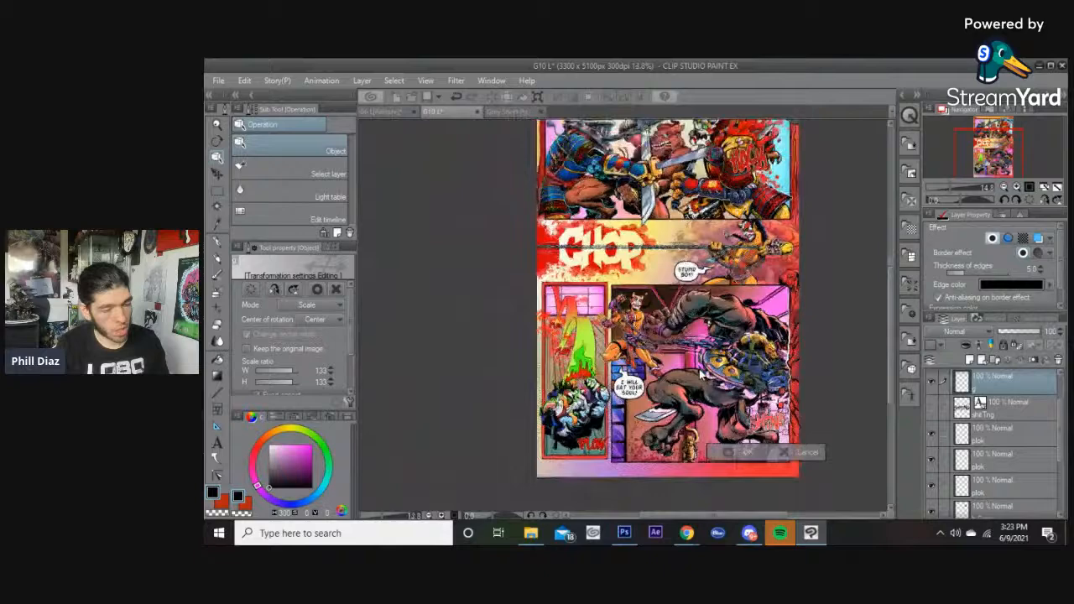
pyautogui.scroll(1, 719, 393)
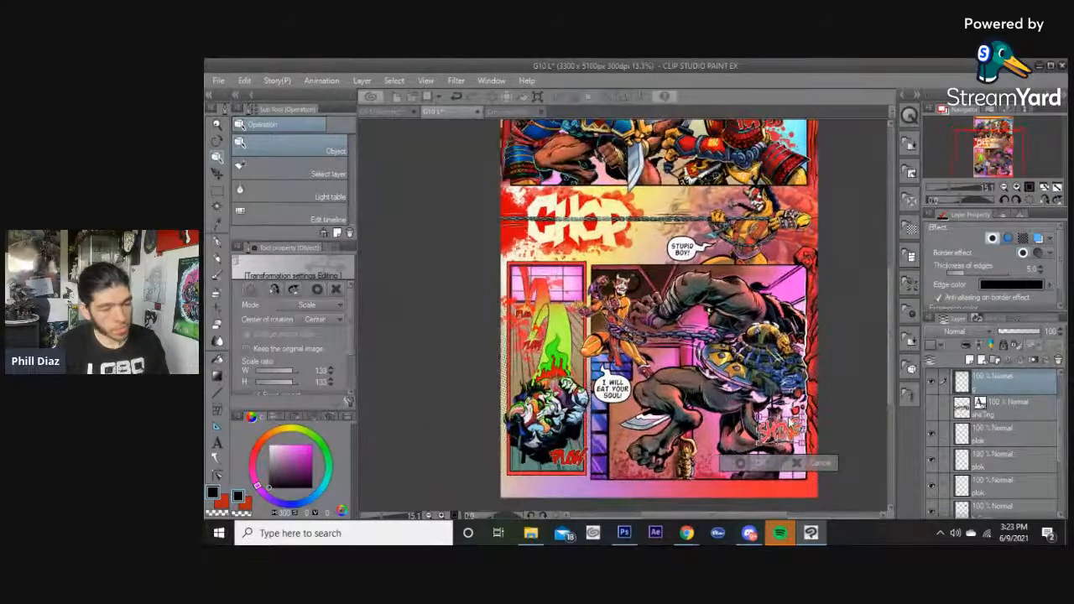
pyautogui.moveTo(755, 422); pyautogui.dragTo(757, 416)
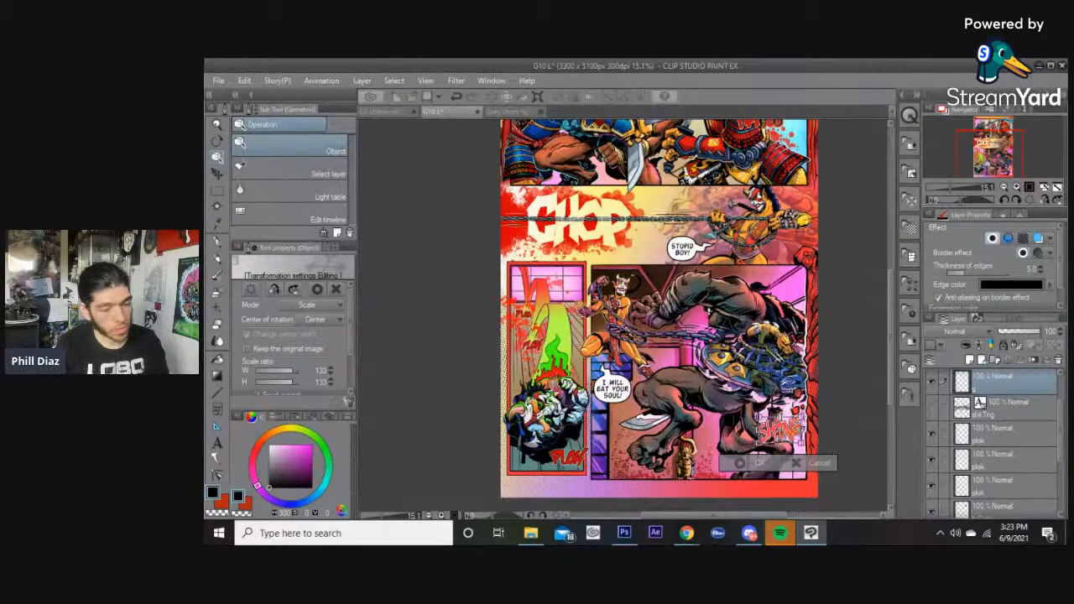
pyautogui.click(762, 462)
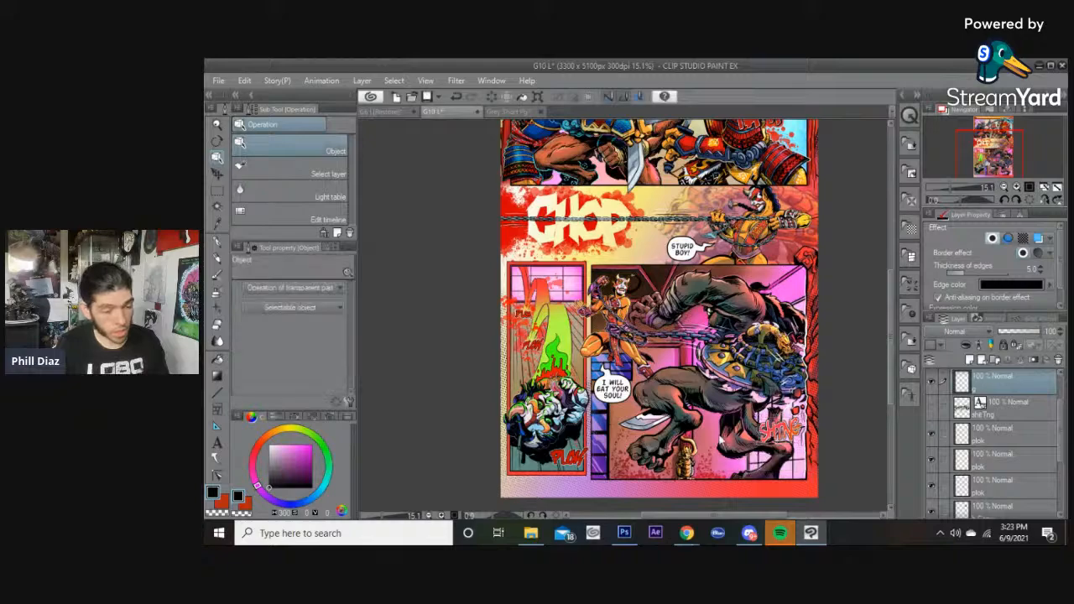
# Review the enlarged SHTNG effect and the tailed balloon in the lower panel.
pyautogui.scroll(3, 760, 406)
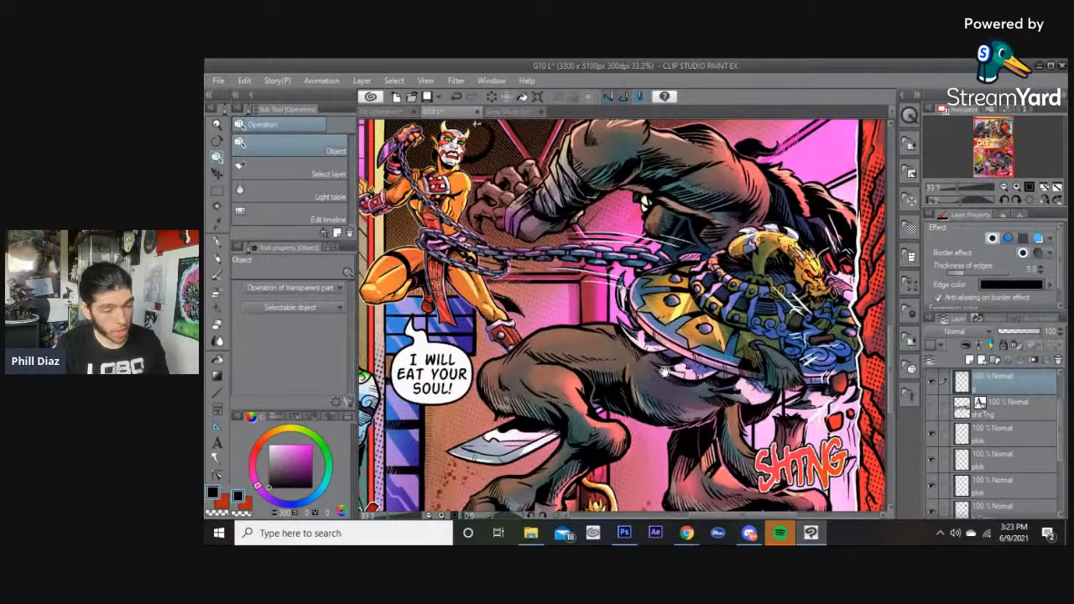
pyautogui.moveTo(621, 335); pyautogui.dragTo(741, 405)
pyautogui.moveTo(604, 175); pyautogui.dragTo(628, 188)
pyautogui.scroll(-4, 653, 299)
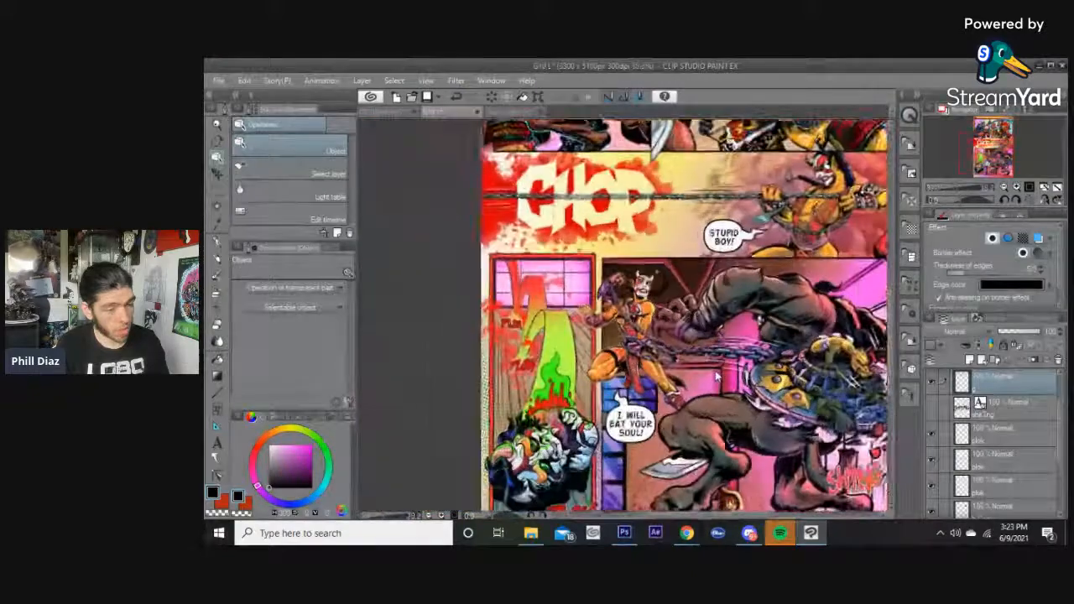
pyautogui.moveTo(653, 299); pyautogui.dragTo(650, 416)
pyautogui.moveTo(609, 276); pyautogui.dragTo(615, 336)
pyautogui.moveTo(611, 272); pyautogui.dragTo(613, 325)
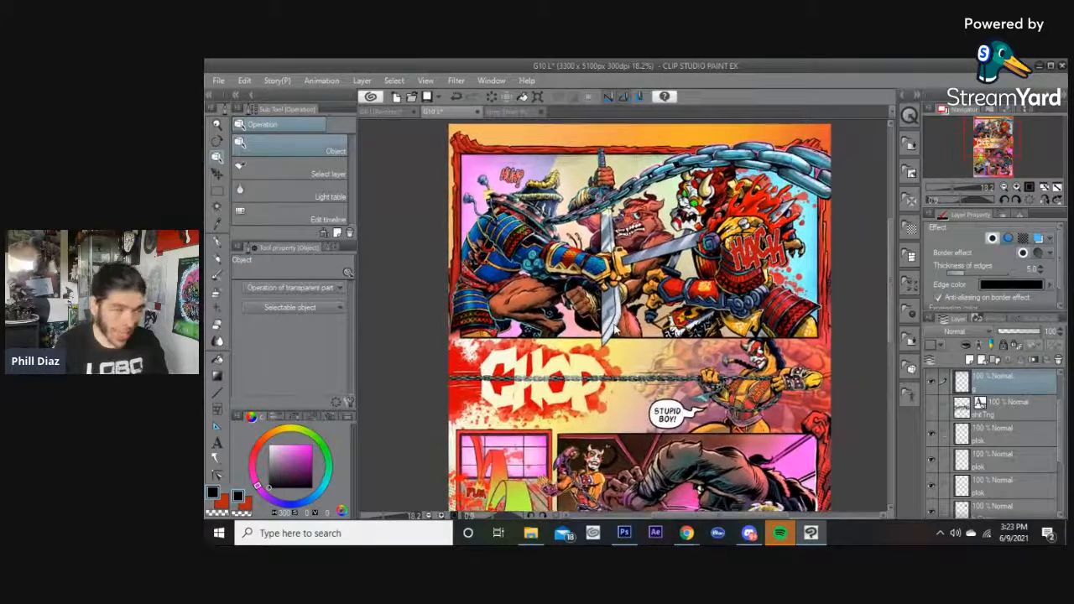
pyautogui.scroll(-2, 616, 329)
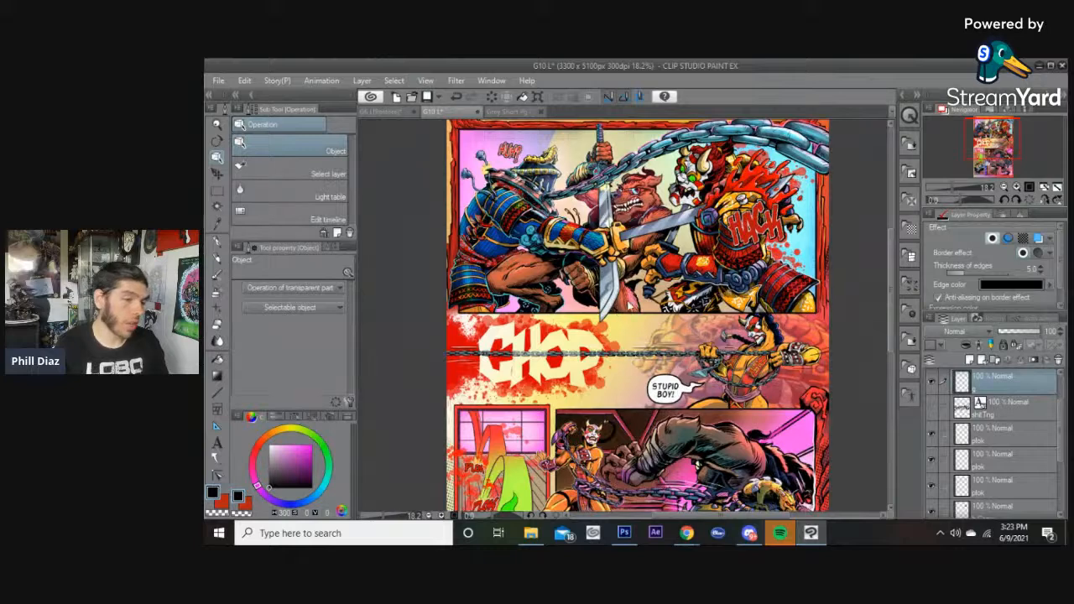
pyautogui.moveTo(597, 357); pyautogui.dragTo(592, 174)
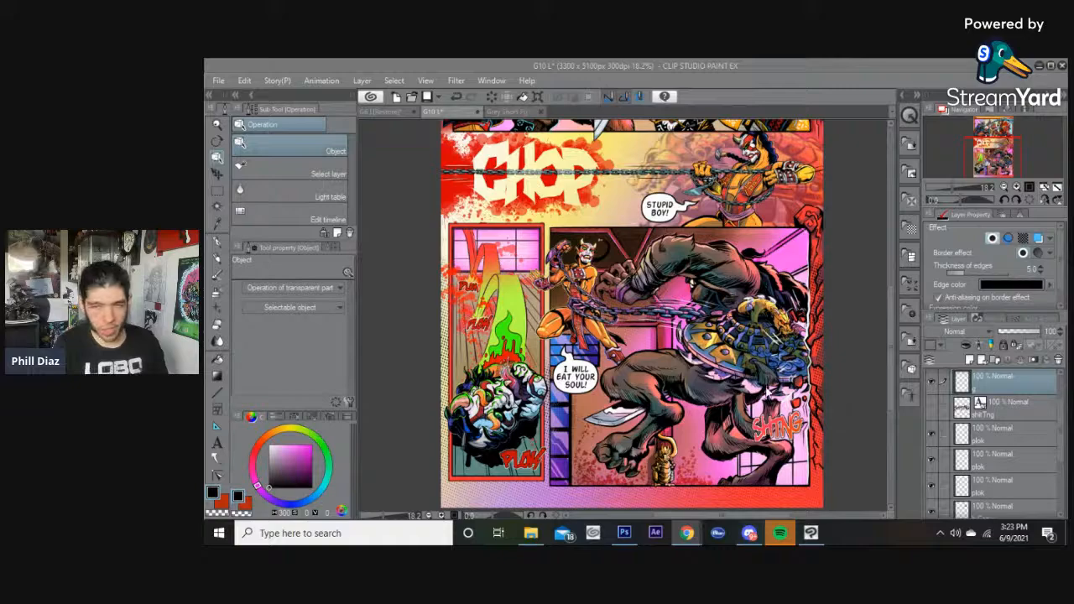
pyautogui.scroll(3, 583, 365)
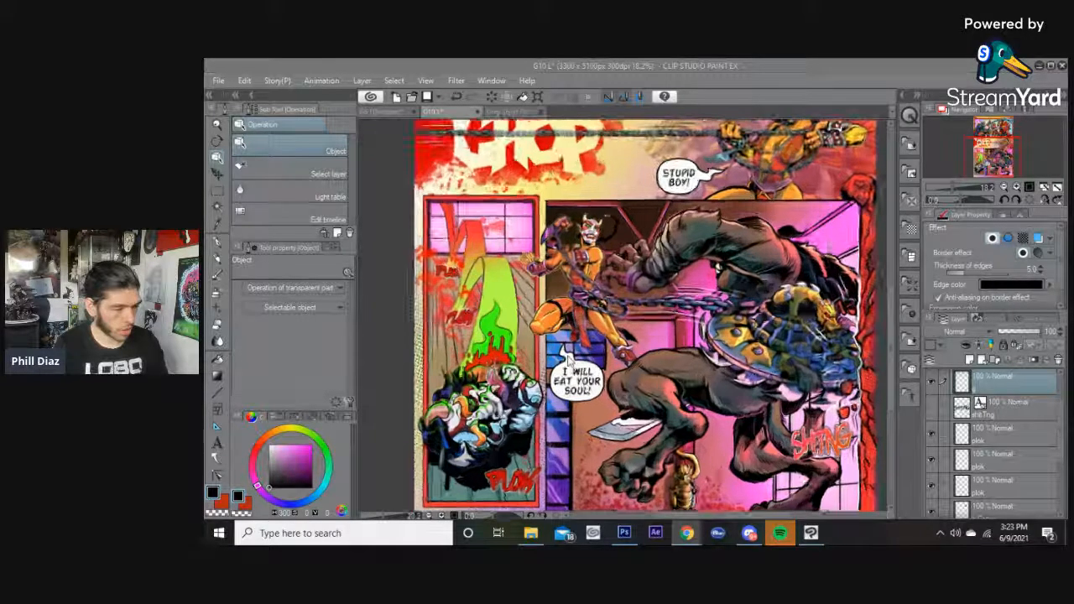
pyautogui.click(568, 358)
pyautogui.scroll(3, 568, 358)
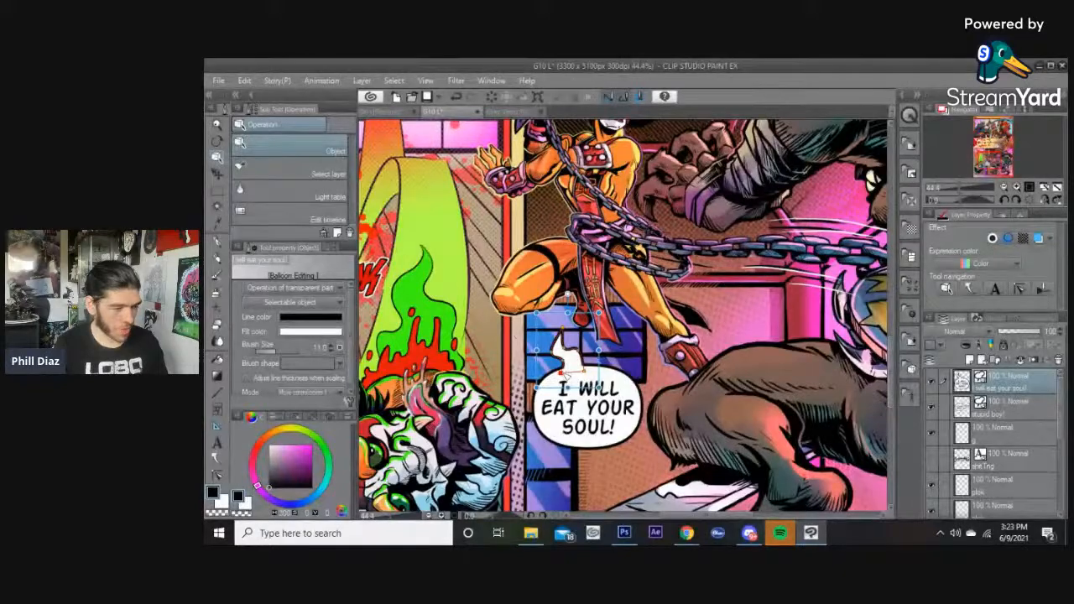
pyautogui.click(713, 334)
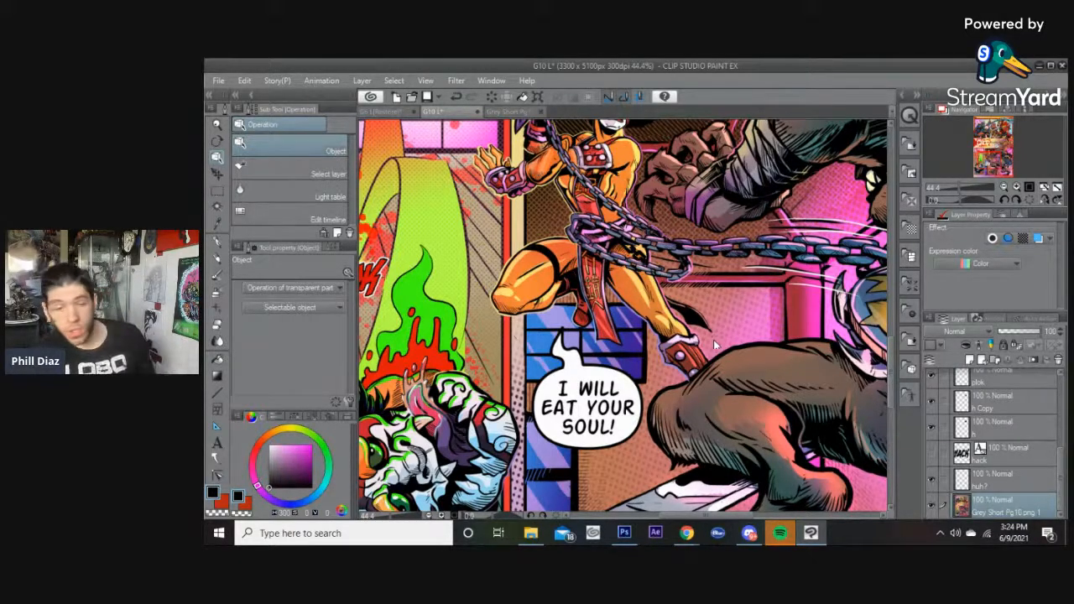
# Scroll up the page to review the upper panels.
pyautogui.scroll(-6, 690, 355)
pyautogui.scroll(2, 760, 313)
pyautogui.scroll(-2, 760, 313)
pyautogui.moveTo(742, 515); pyautogui.dragTo(753, 515)
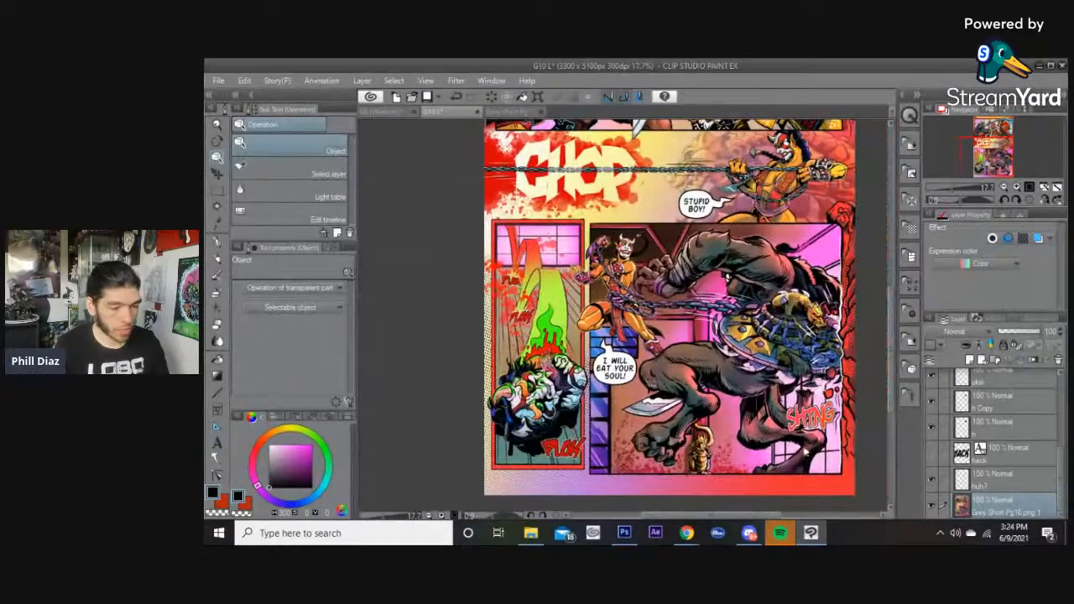
pyautogui.moveTo(891, 360); pyautogui.dragTo(885, 295)
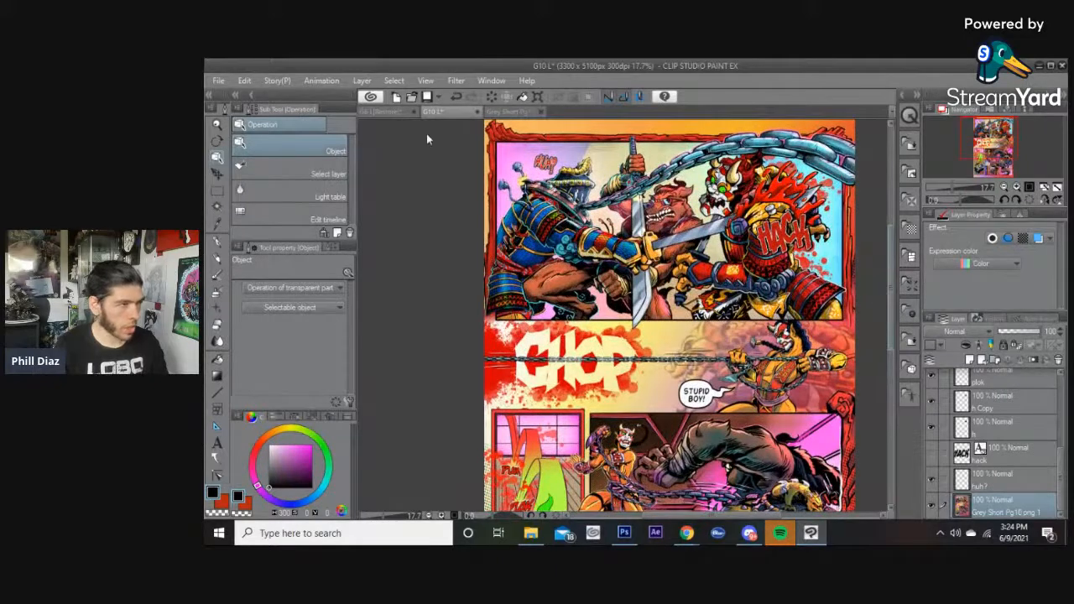
pyautogui.moveTo(892, 247); pyautogui.dragTo(891, 258)
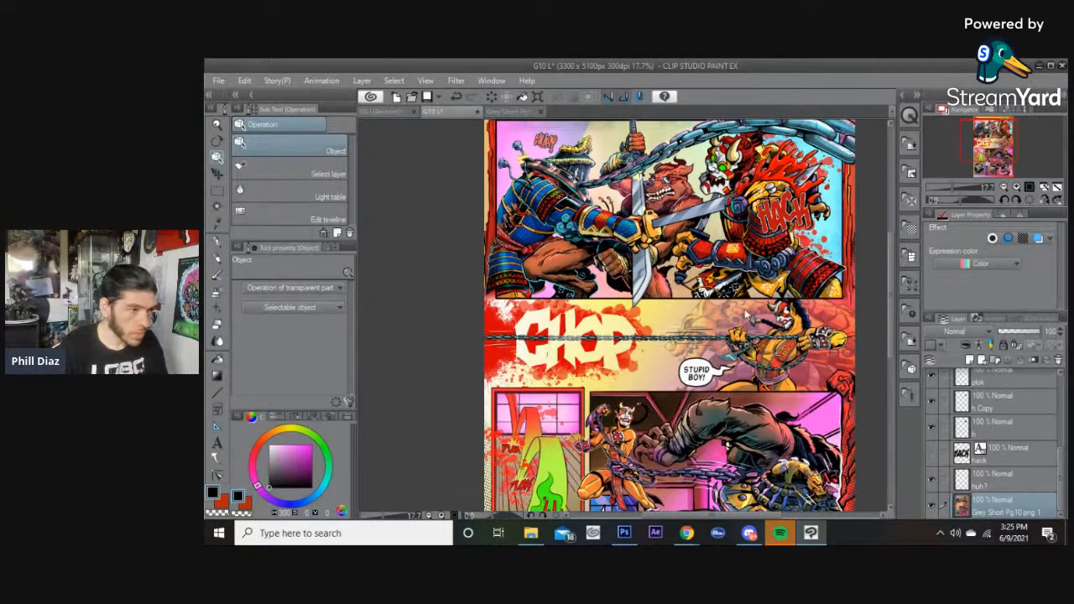
# Zoom and scroll through the lower panels of the G10 page to check the lettering.
pyautogui.scroll(-3, 885, 275)
pyautogui.scroll(4, 881, 273)
pyautogui.scroll(-1, 877, 267)
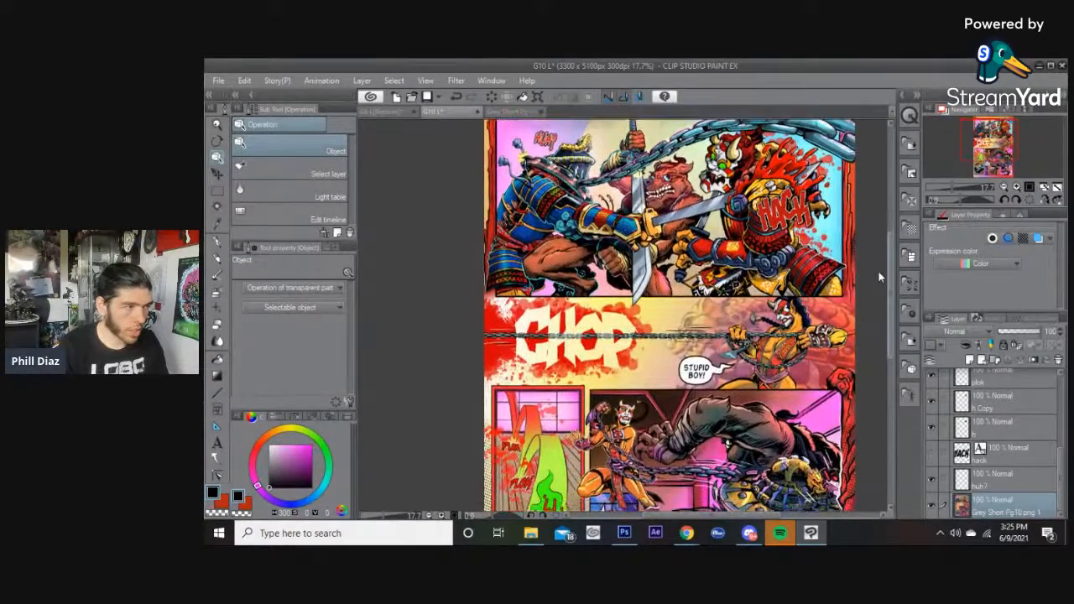
pyautogui.scroll(2, 879, 272)
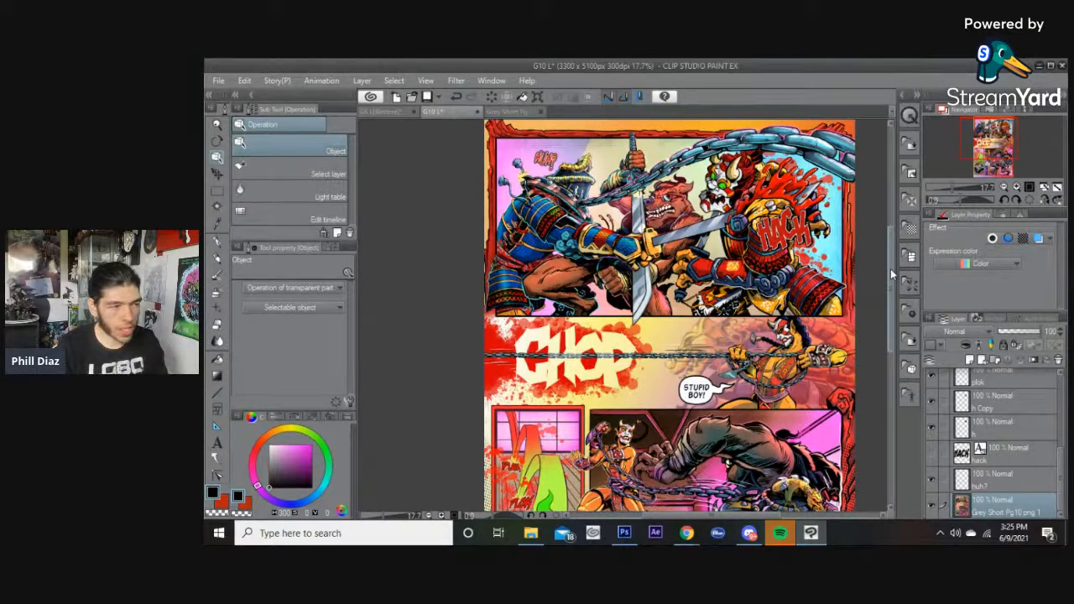
pyautogui.scroll(-3, 890, 268)
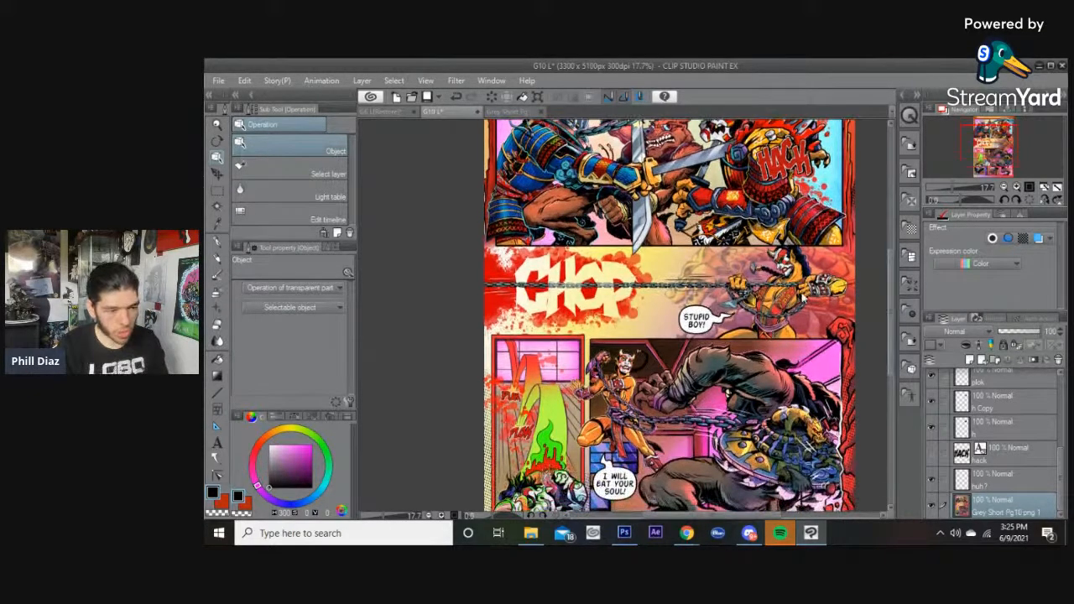
pyautogui.moveTo(893, 292); pyautogui.dragTo(894, 265)
pyautogui.scroll(5, 523, 220)
pyautogui.scroll(-5, 523, 219)
pyautogui.moveTo(893, 268); pyautogui.dragTo(875, 325)
pyautogui.scroll(5, 621, 352)
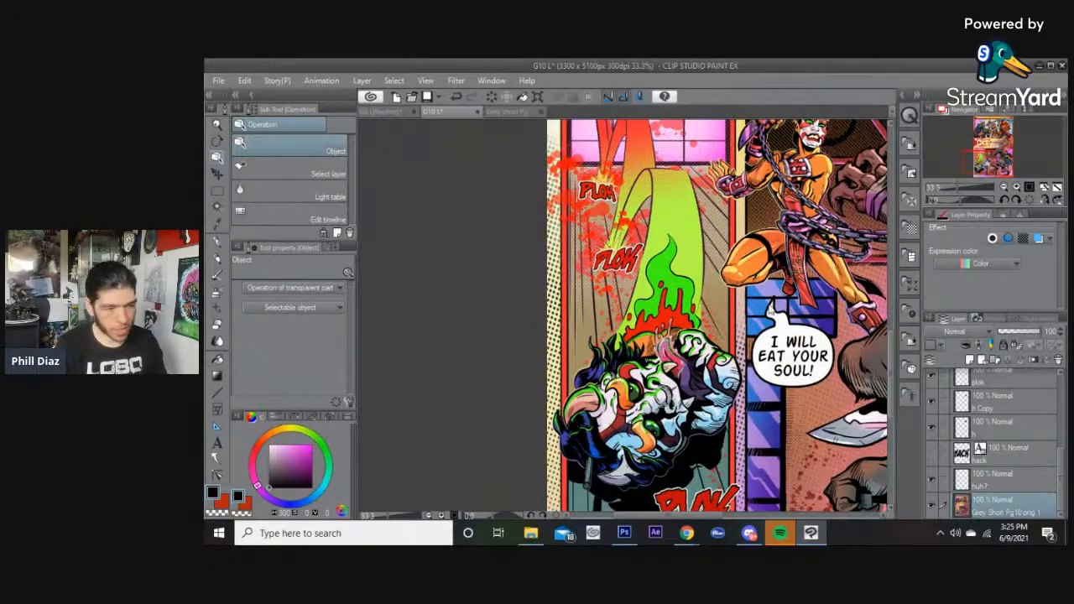
pyautogui.moveTo(638, 514); pyautogui.dragTo(782, 511)
pyautogui.scroll(-5, 756, 371)
pyautogui.scroll(2, 756, 371)
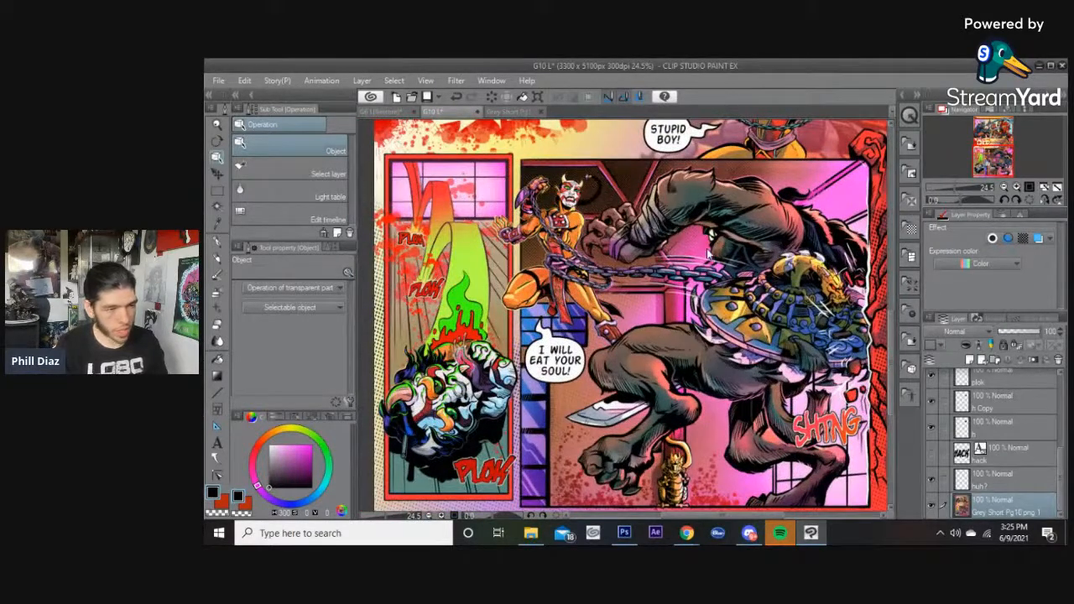
# Switch to the Grey Short Pg11p page and look over its top panels.
pyautogui.click(512, 113)
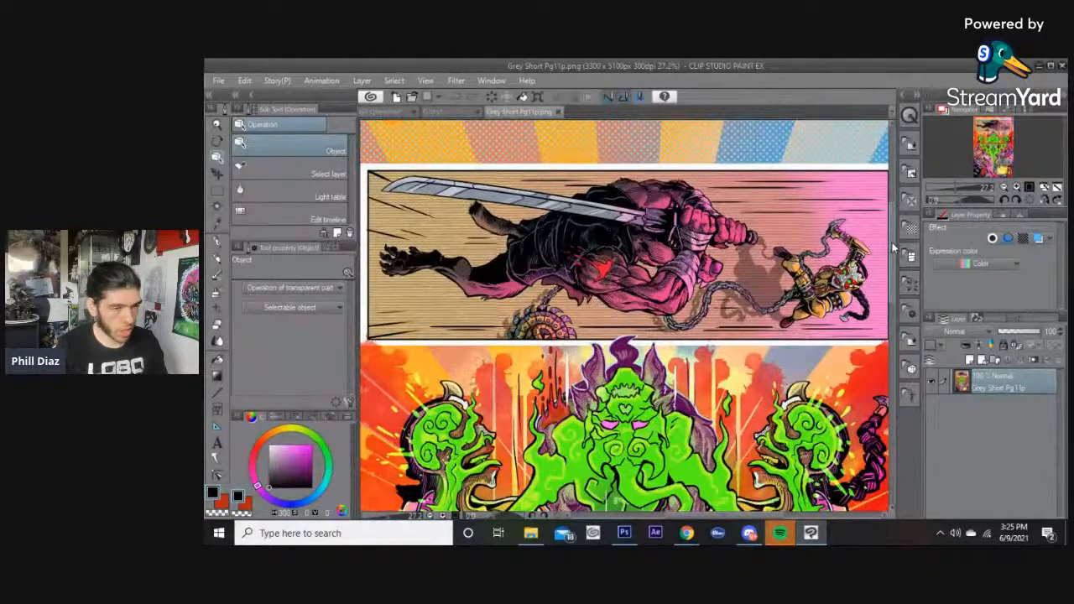
pyautogui.moveTo(892, 243)
pyautogui.mouseDown()
pyautogui.moveTo(894, 359)
pyautogui.moveTo(882, 252)
pyautogui.moveTo(891, 340)
pyautogui.moveTo(873, 244)
pyautogui.mouseUp()
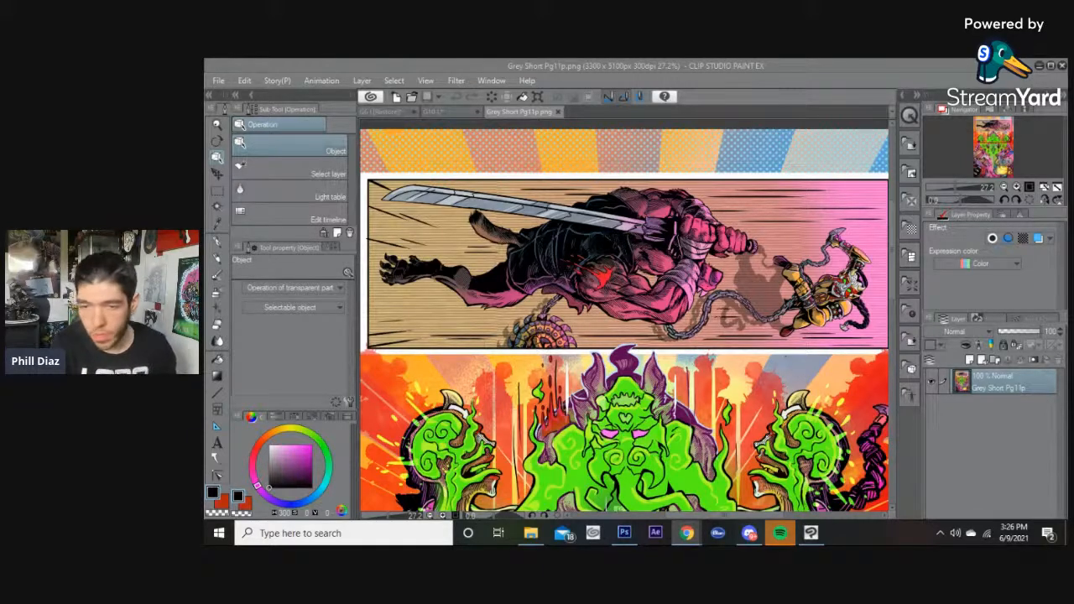
pyautogui.click(451, 110)
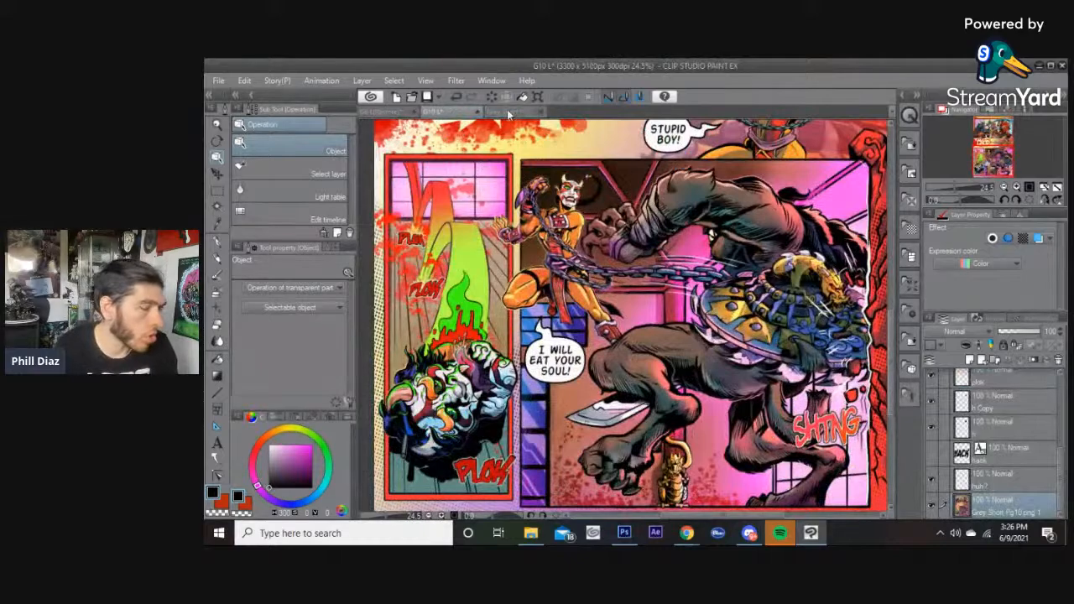
pyautogui.click(512, 111)
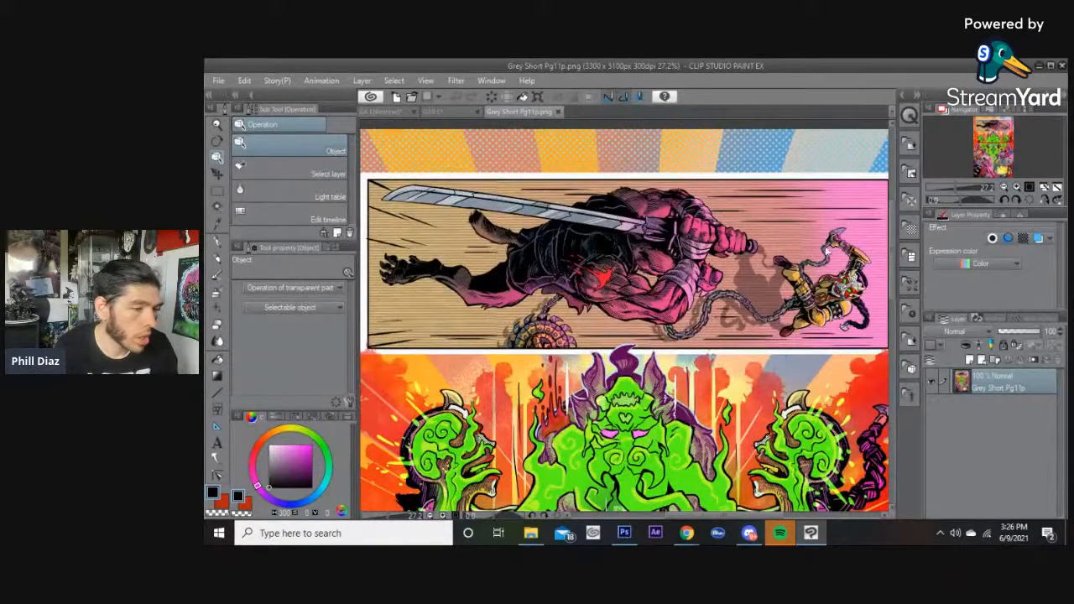
pyautogui.scroll(1, 894, 274)
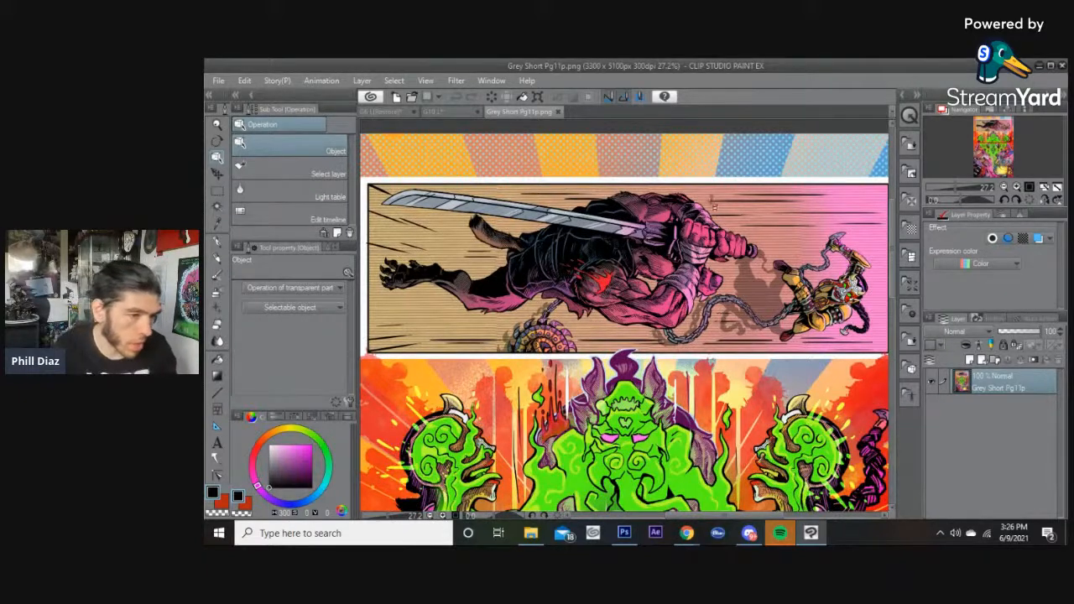
# Pick the Text tool and set its font size to 19.
pyautogui.press('t')
pyautogui.click(754, 201)
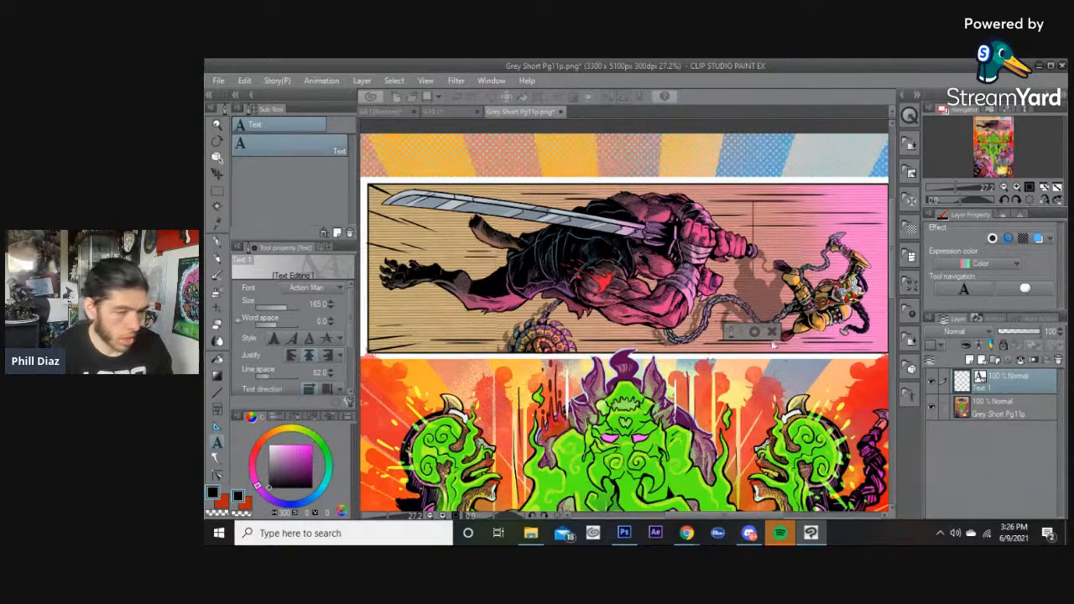
pyautogui.click(667, 336)
pyautogui.click(316, 304)
pyautogui.write('19')
pyautogui.press('Return')
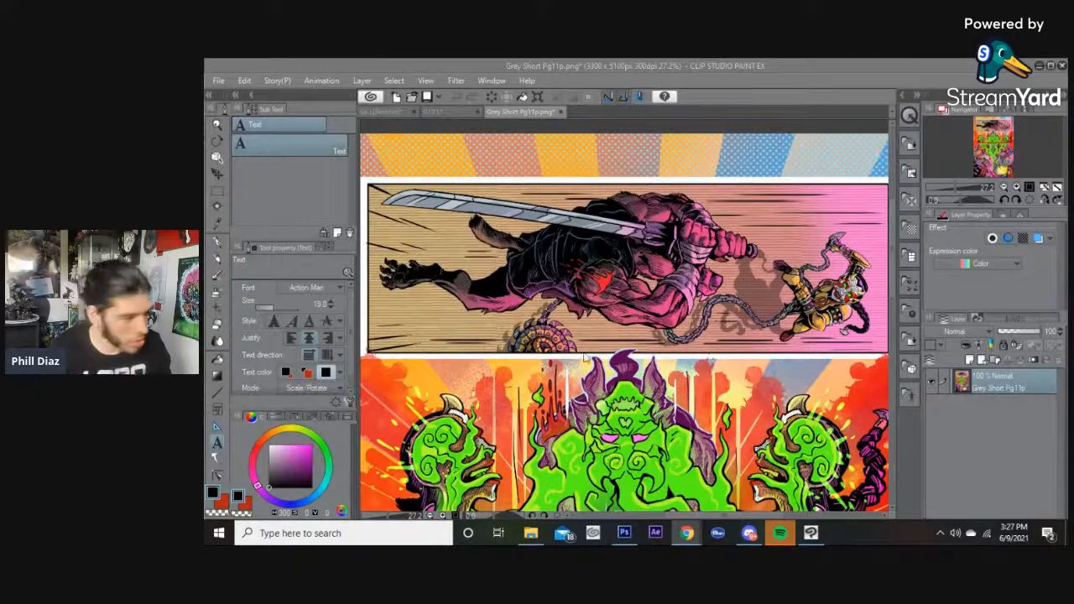
# Add the text "HERE'S YOUR" on two lines in the upper-right of the top panel.
pyautogui.click(755, 67)
pyautogui.click(736, 208)
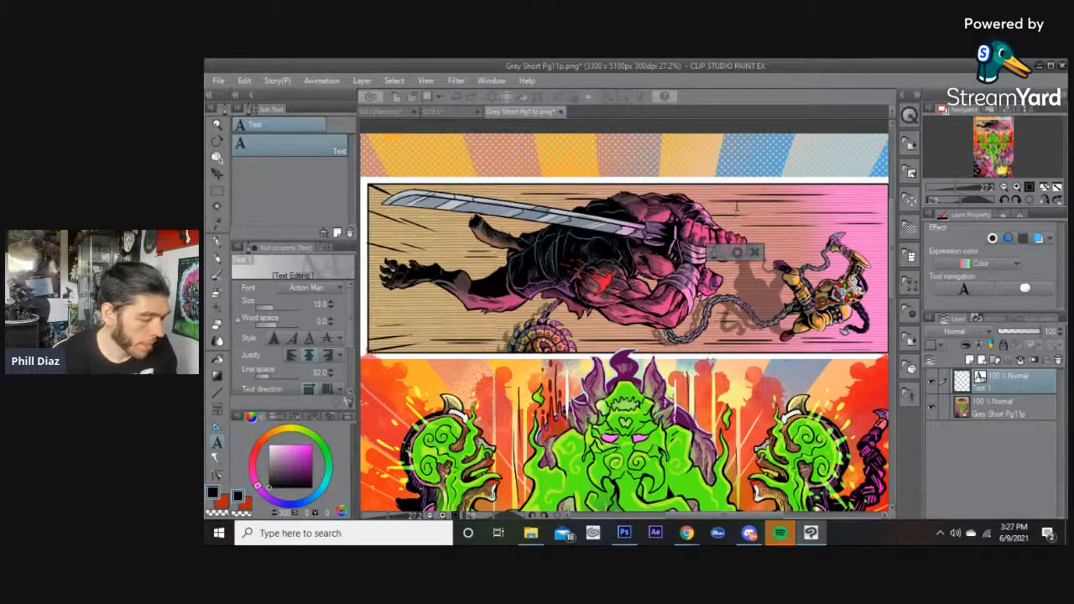
pyautogui.write('HE')
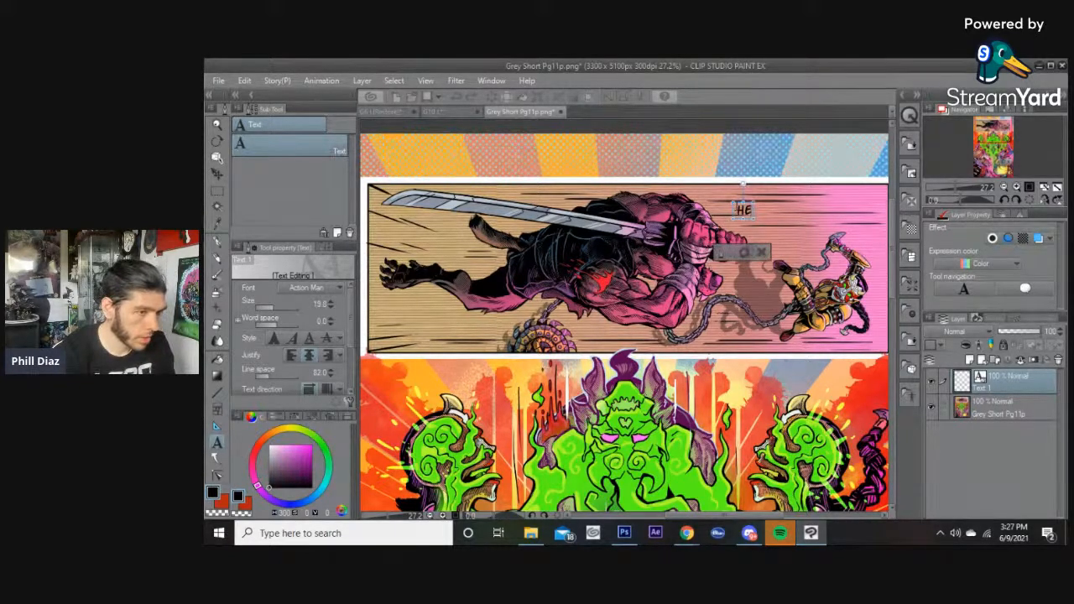
pyautogui.write("RE'S")
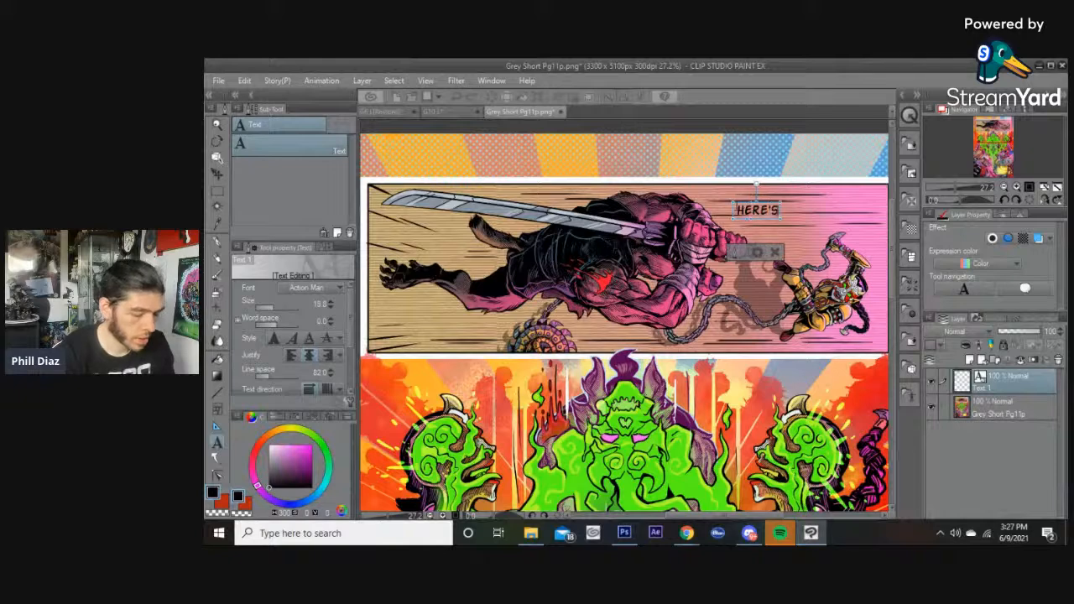
pyautogui.press('Return')
pyautogui.write('YOUR SL')
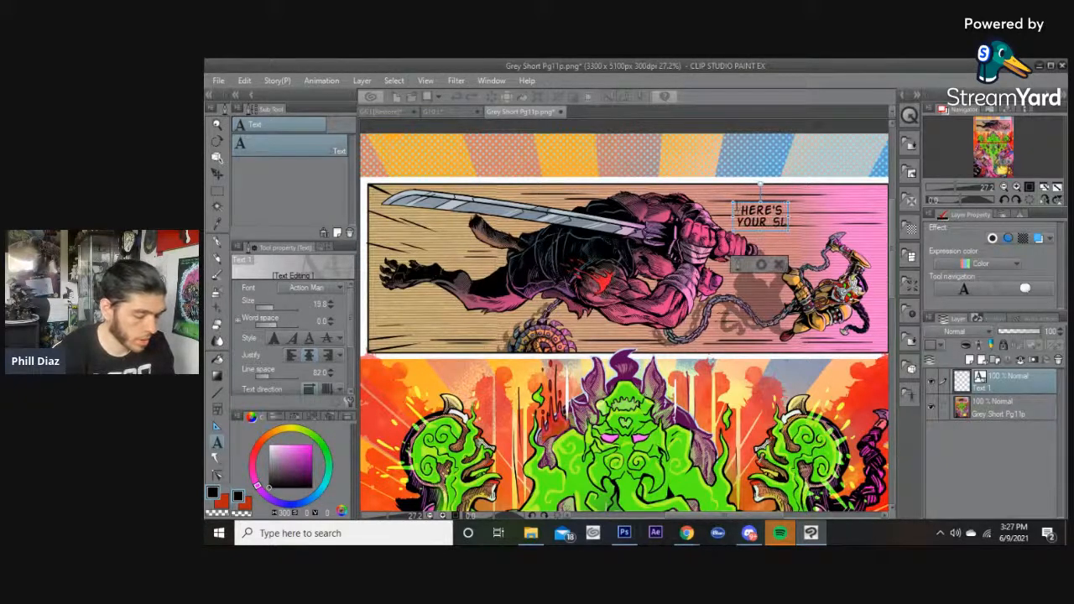
pyautogui.write('ICE')
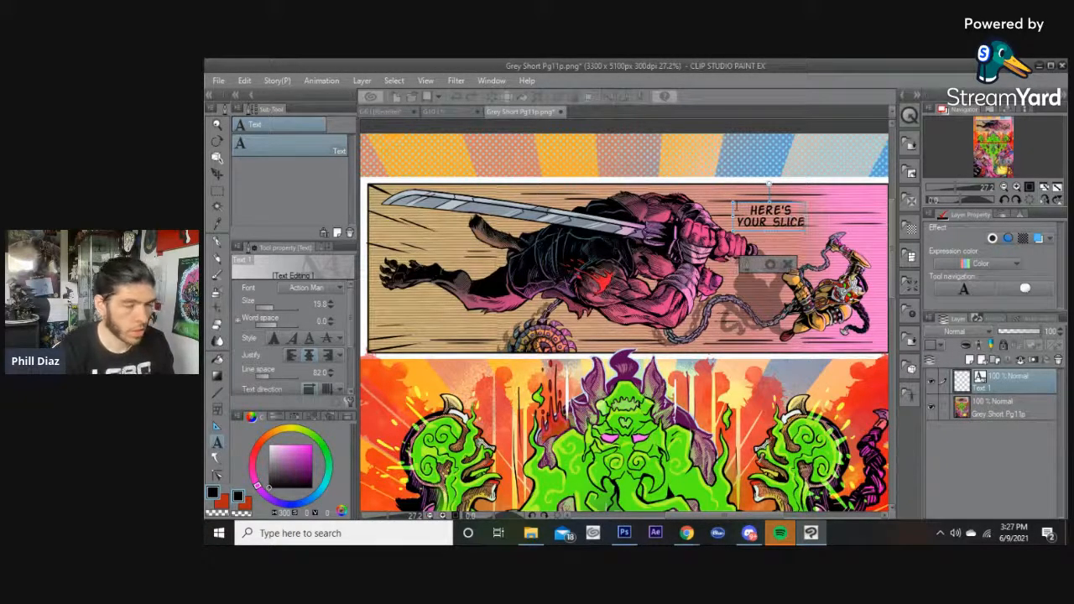
pyautogui.write('!')
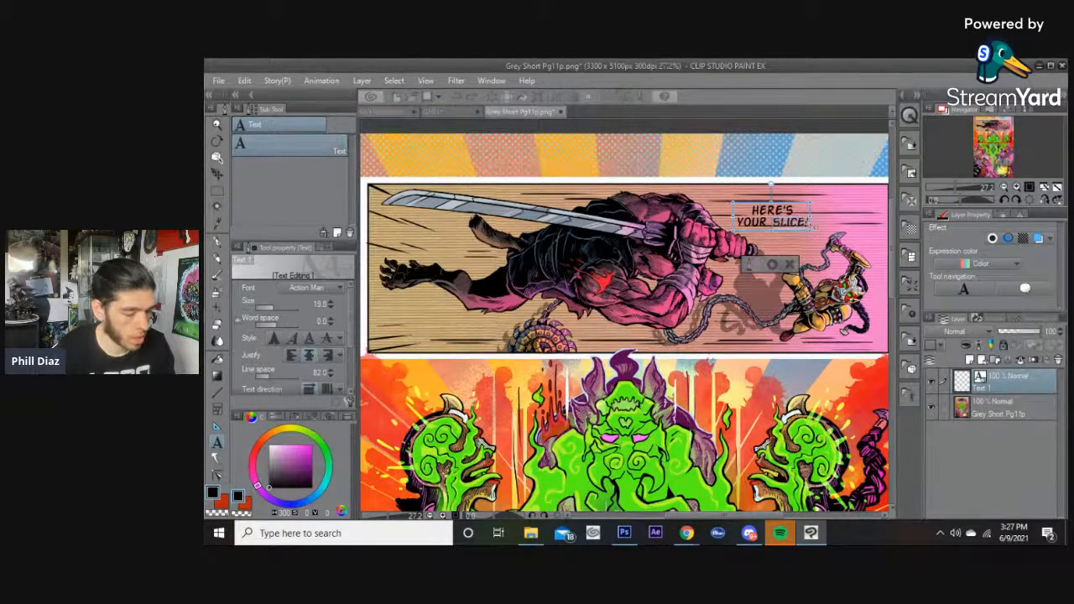
pyautogui.press('BackSpace')
pyautogui.press('BackSpace')
pyautogui.press('BackSpace')
pyautogui.press('BackSpace')
pyautogui.press('BackSpace')
pyautogui.press('BackSpace')
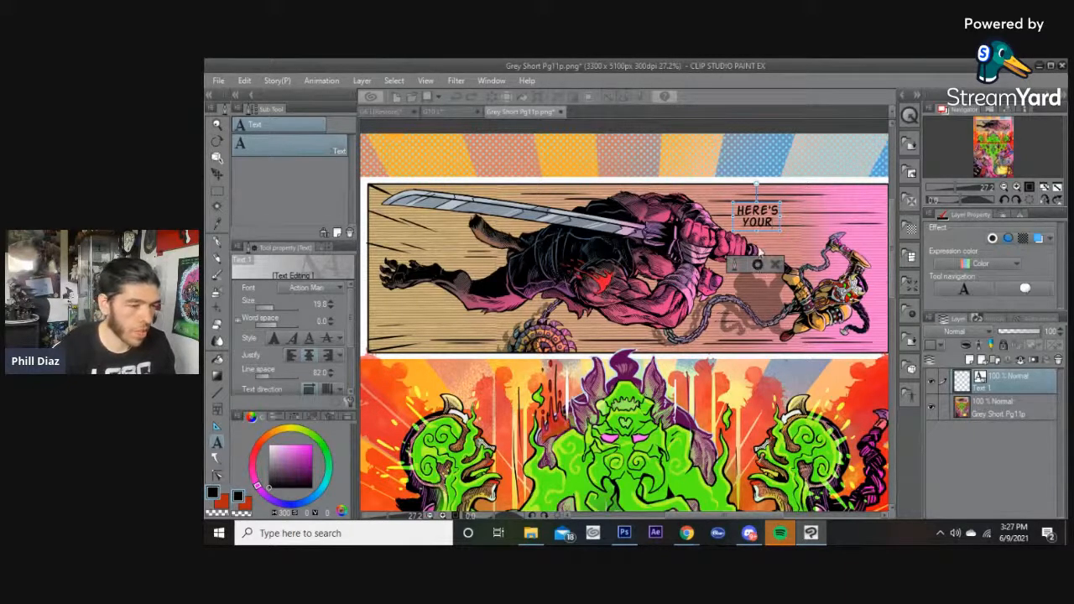
# Move the HERE'S YOUR text up to straddle the top panel's upper border.
pyautogui.click(757, 265)
pyautogui.moveTo(764, 216); pyautogui.dragTo(785, 210)
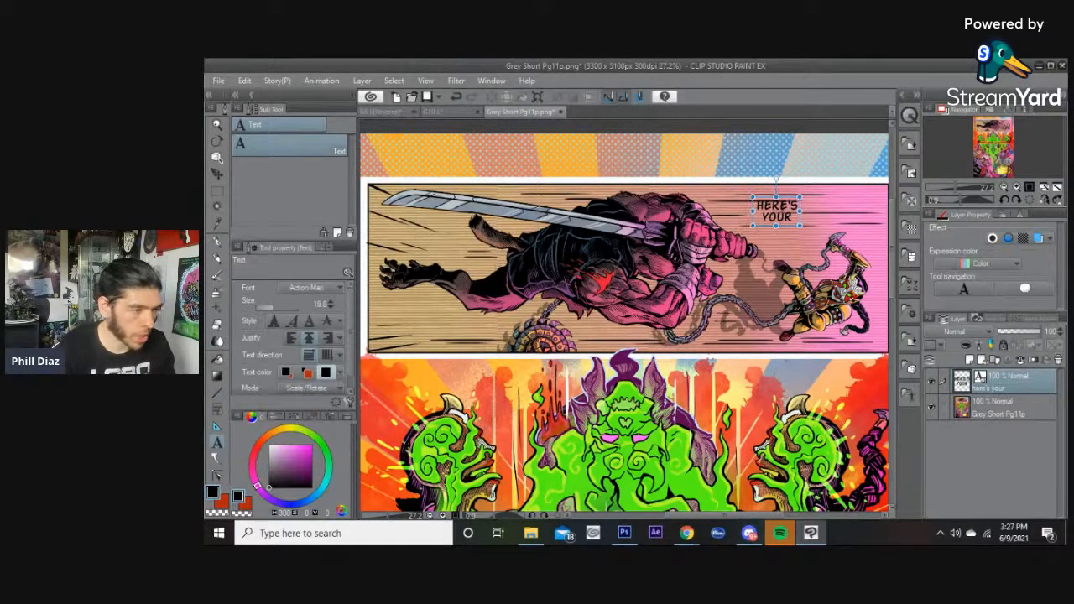
pyautogui.scroll(-3, 779, 210)
pyautogui.scroll(2, 779, 210)
pyautogui.moveTo(687, 515); pyautogui.dragTo(699, 517)
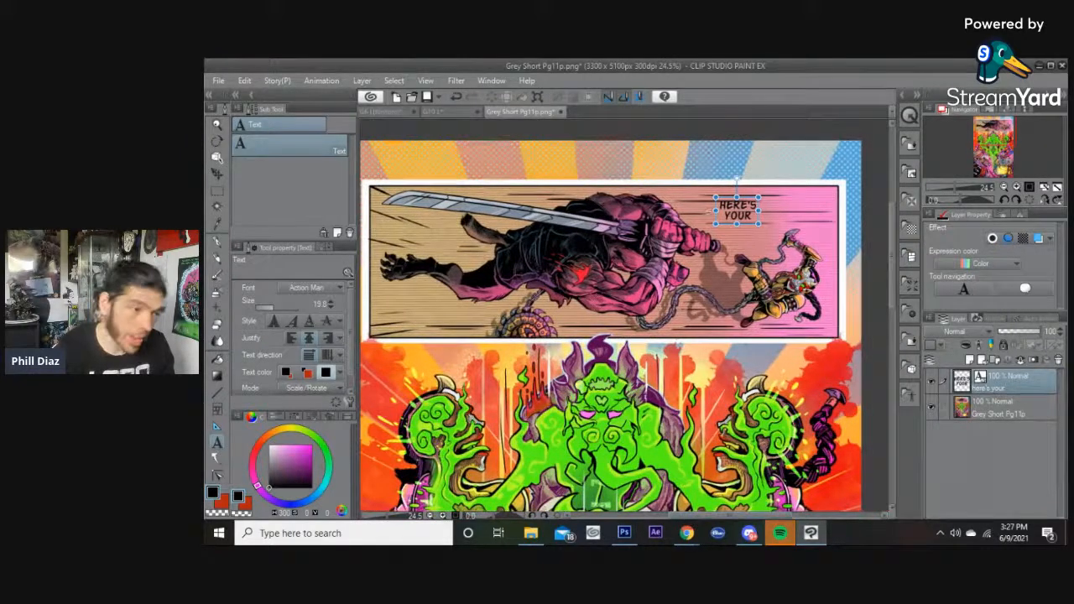
pyautogui.moveTo(732, 213); pyautogui.dragTo(727, 216)
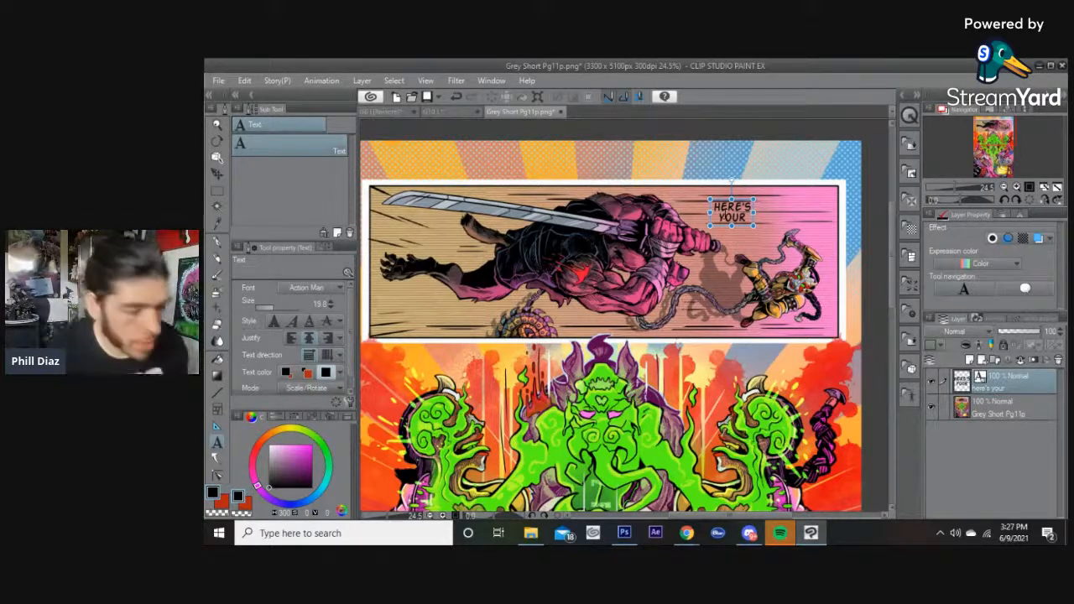
pyautogui.moveTo(726, 216); pyautogui.dragTo(713, 208)
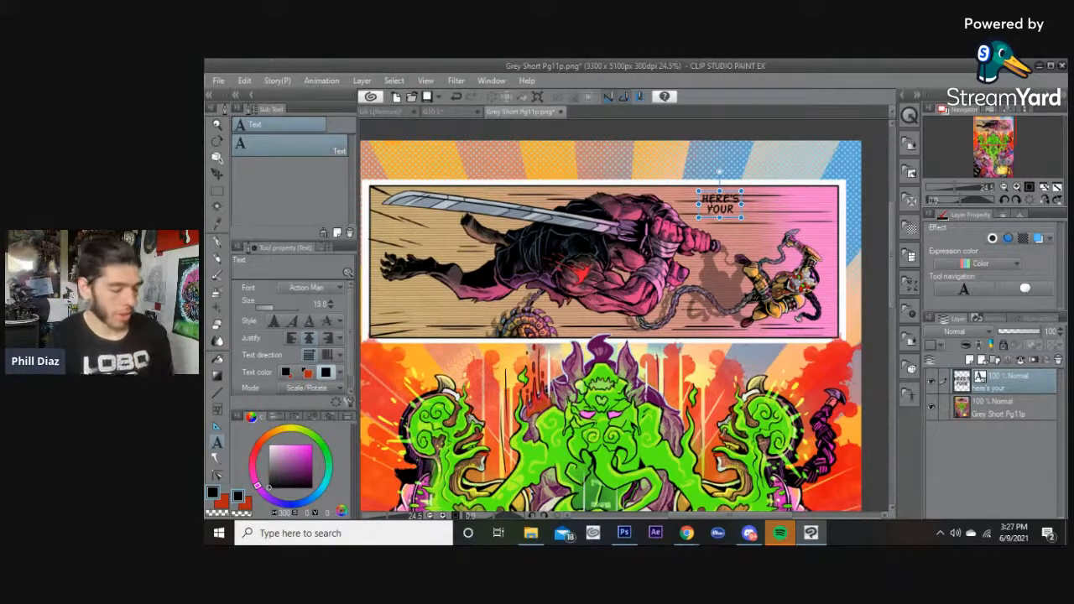
pyautogui.moveTo(719, 203); pyautogui.dragTo(715, 203)
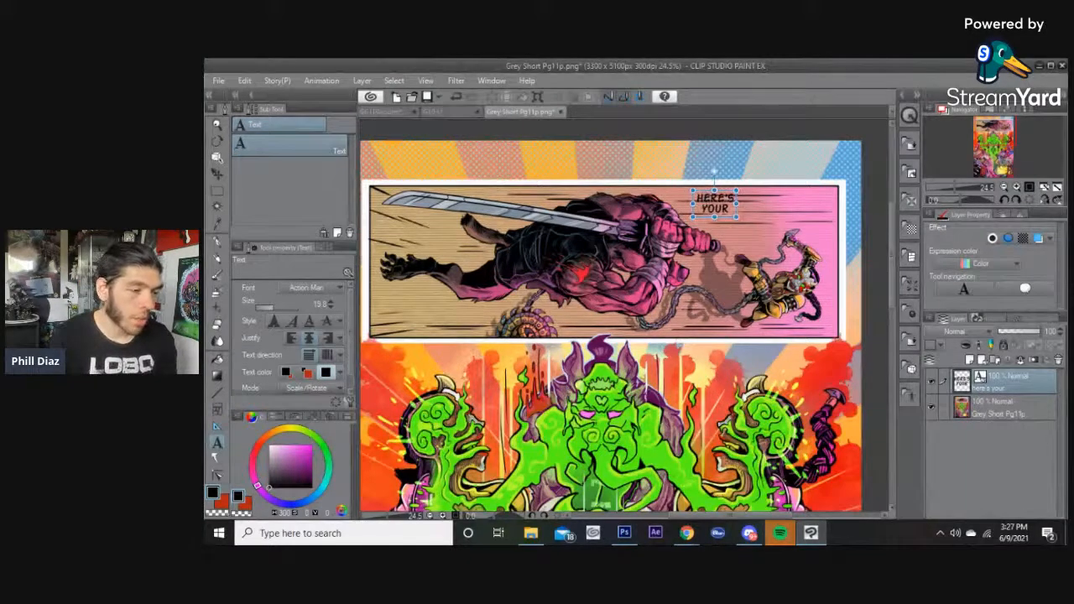
pyautogui.moveTo(715, 204); pyautogui.dragTo(709, 192)
pyautogui.moveTo(712, 198); pyautogui.dragTo(713, 197)
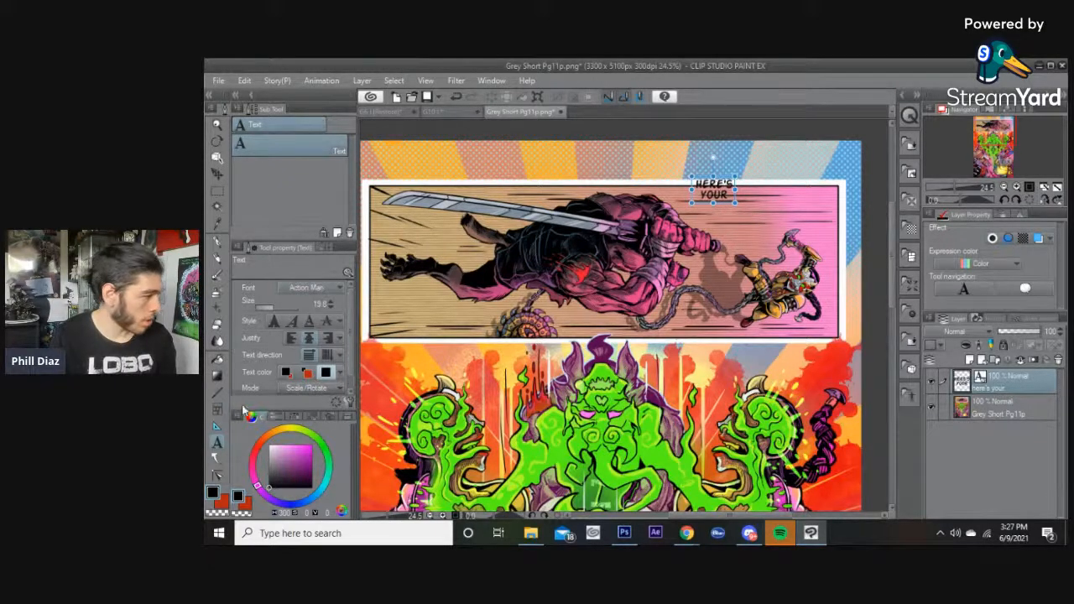
# Draw a rounded balloon around the HERE'S YOUR text.
pyautogui.click(217, 457)
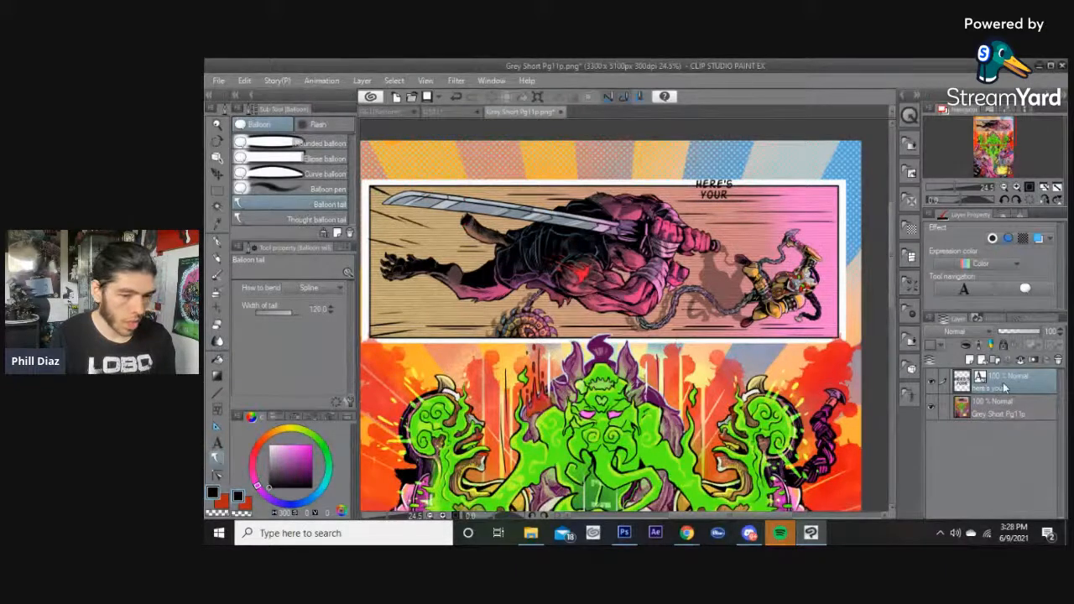
pyautogui.click(278, 190)
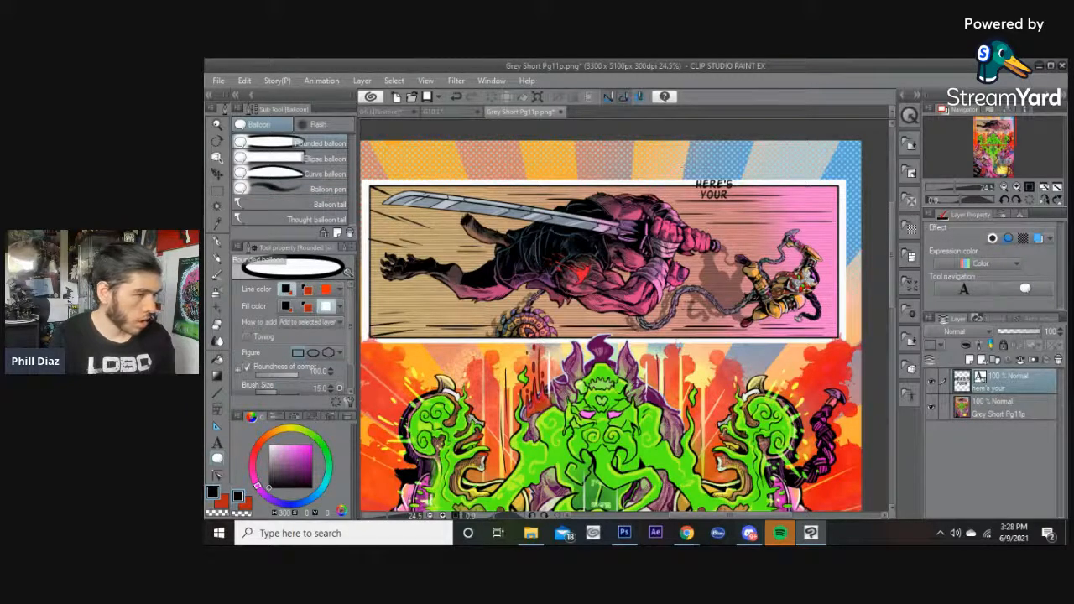
pyautogui.moveTo(678, 166)
pyautogui.mouseDown()
pyautogui.moveTo(681, 194)
pyautogui.moveTo(721, 214)
pyautogui.moveTo(749, 177)
pyautogui.moveTo(681, 163)
pyautogui.moveTo(672, 190)
pyautogui.moveTo(725, 189)
pyautogui.mouseUp()
pyautogui.press('o')
pyautogui.click(724, 190)
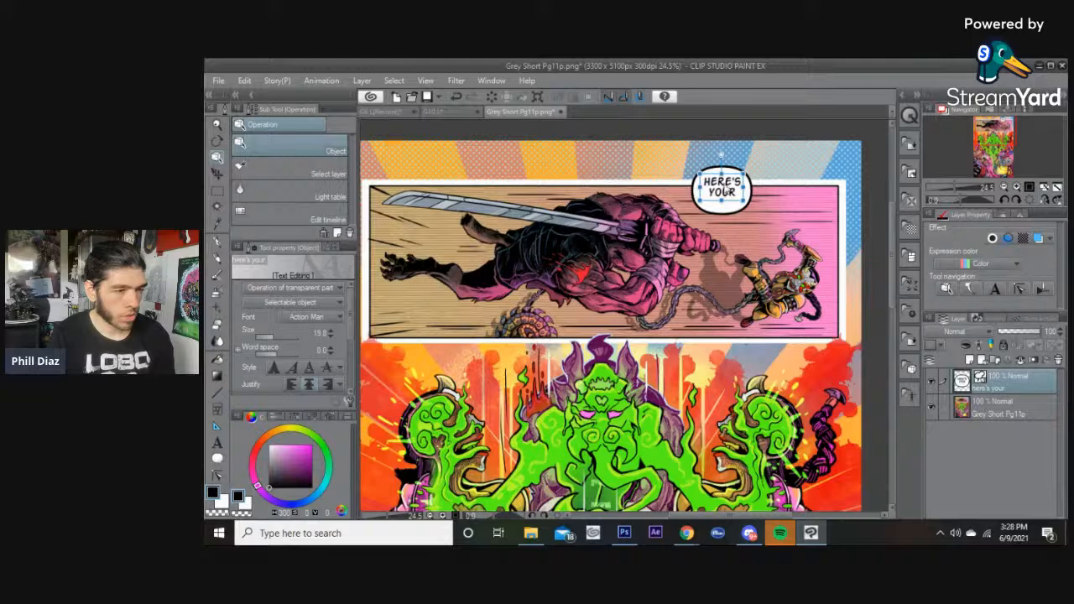
# Nudge the HERE'S YOUR lettering to center it inside the new balloon.
pyautogui.click(734, 220)
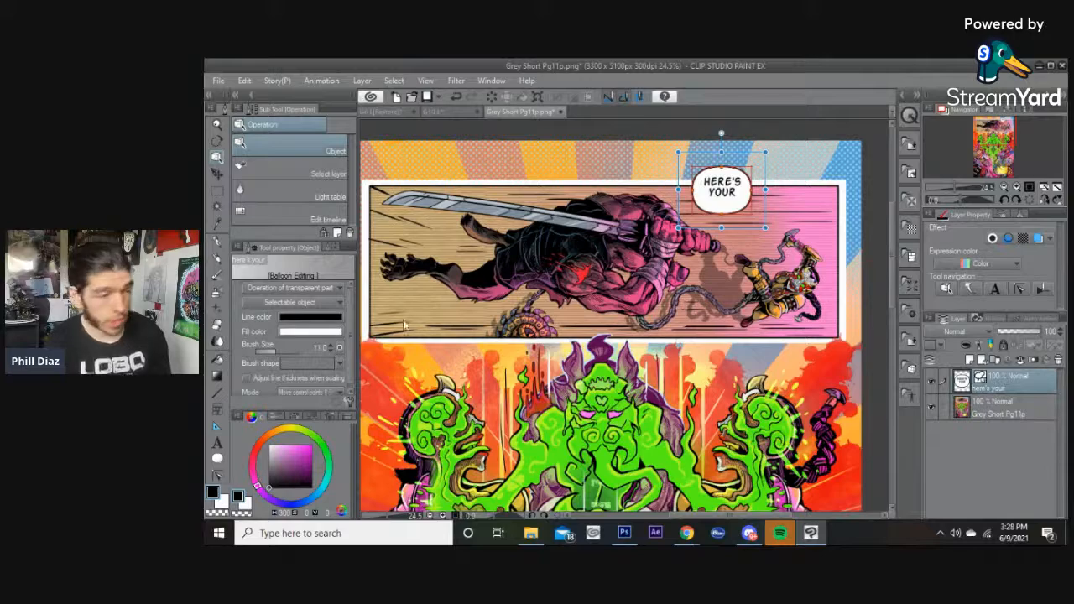
pyautogui.click(783, 187)
pyautogui.scroll(2, 778, 189)
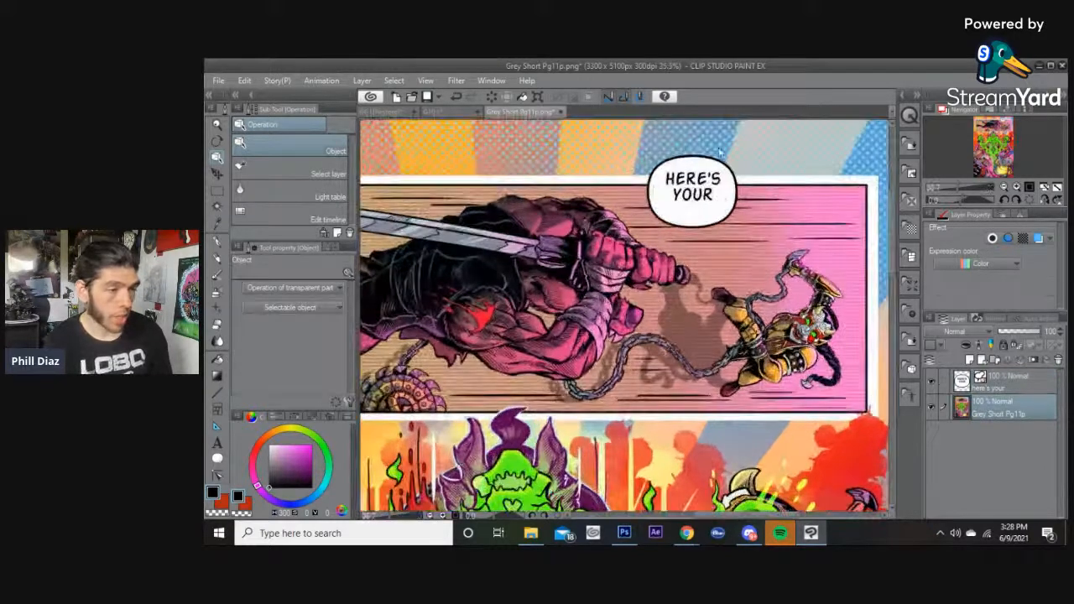
pyautogui.scroll(2, 712, 198)
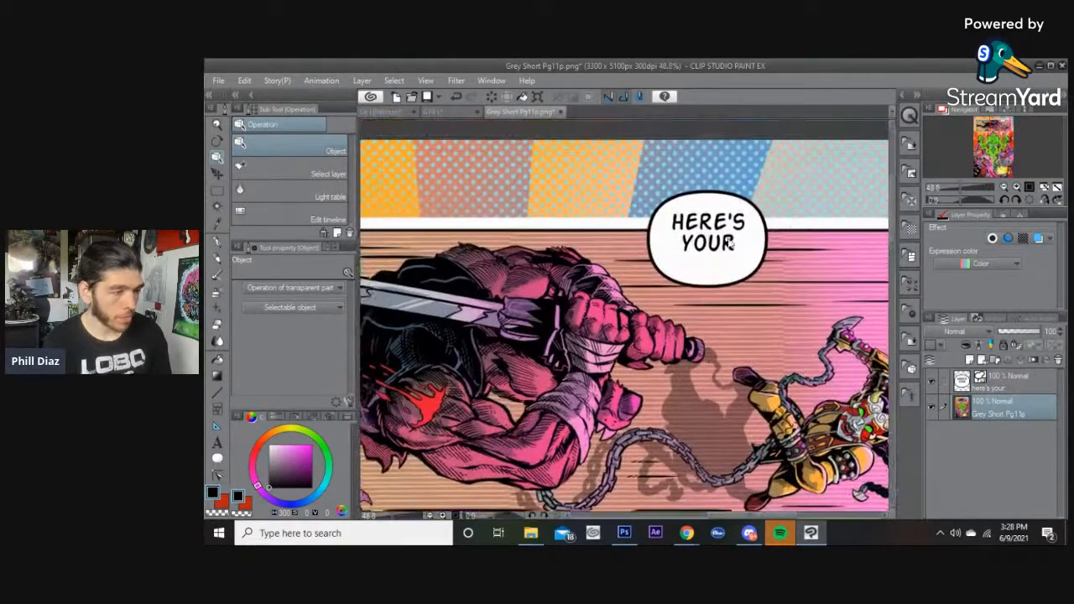
pyautogui.click(710, 250)
pyautogui.moveTo(712, 250); pyautogui.dragTo(713, 246)
pyautogui.click(797, 196)
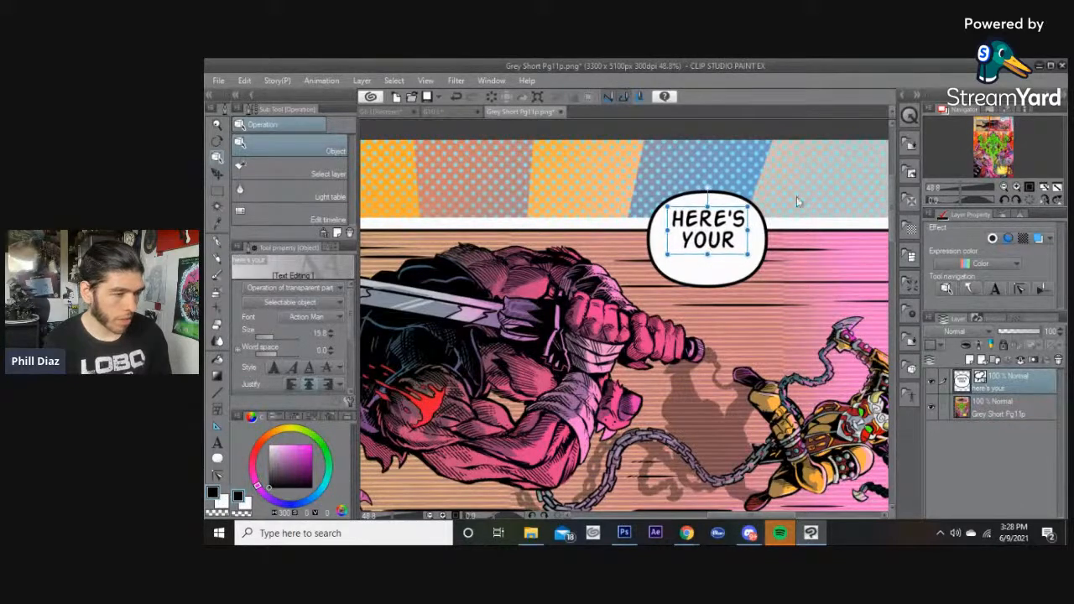
# Narrow the HERE'S YOUR balloon and shift it slightly left over the panel border.
pyautogui.click(693, 279)
pyautogui.moveTo(627, 239); pyautogui.dragTo(644, 238)
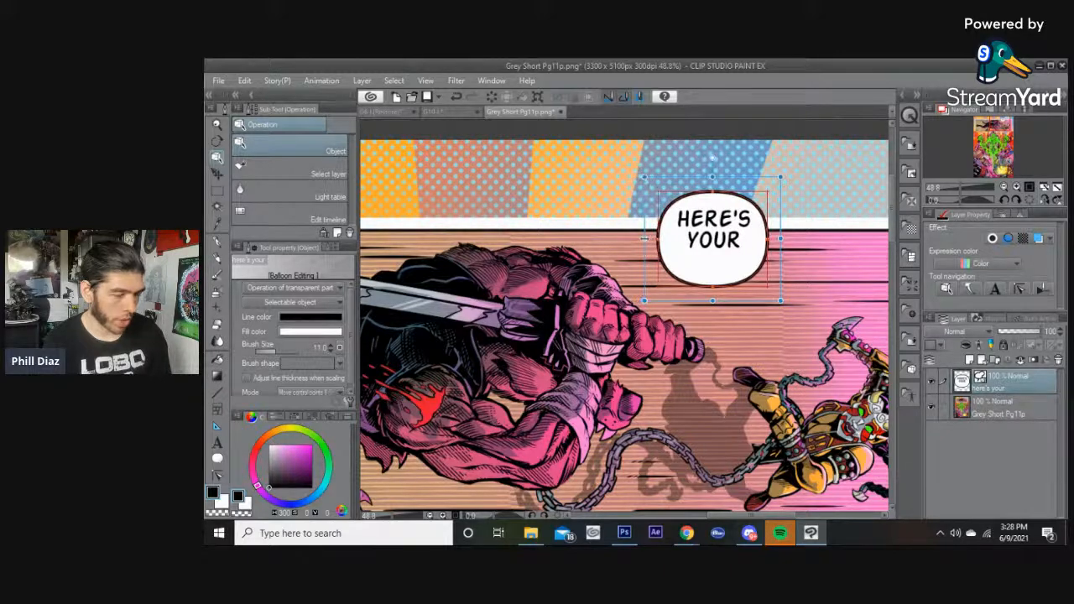
pyautogui.moveTo(782, 239); pyautogui.dragTo(780, 239)
pyautogui.click(815, 211)
pyautogui.scroll(-2, 781, 279)
pyautogui.moveTo(789, 281); pyautogui.dragTo(806, 260)
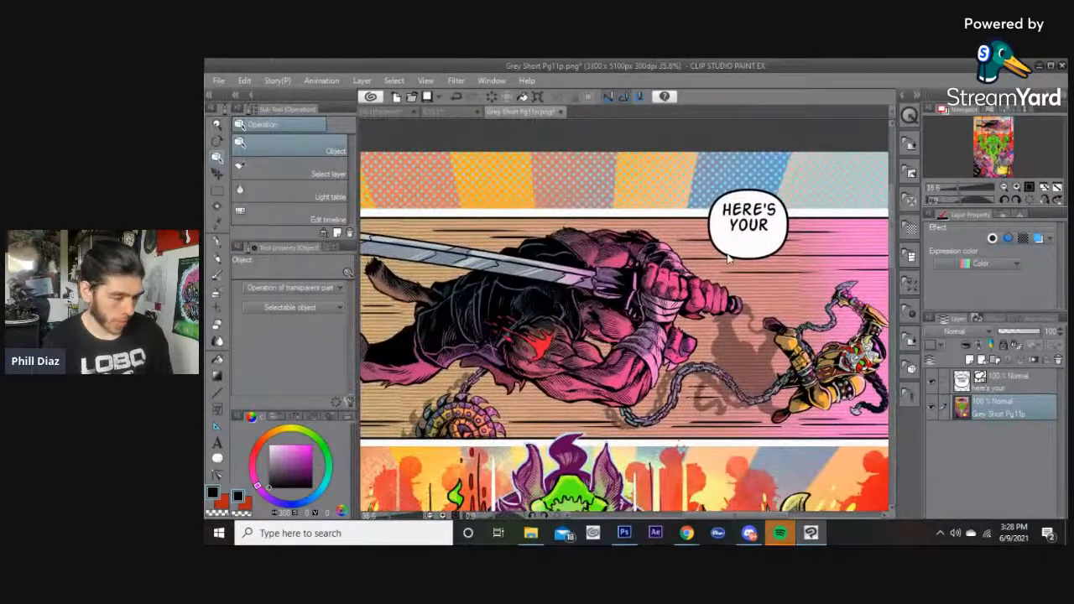
pyautogui.click(728, 256)
pyautogui.moveTo(728, 256); pyautogui.dragTo(717, 256)
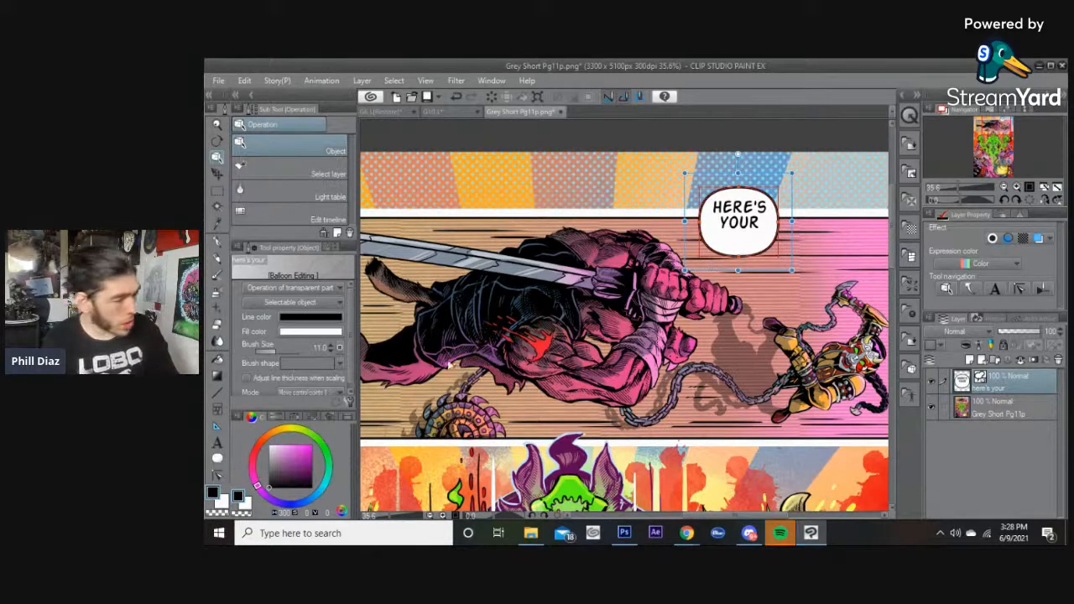
# Add the sound effect text "SLICE!" in BloodyMurder BB font above the top panel's upper border.
pyautogui.click(308, 307)
pyautogui.click(309, 306)
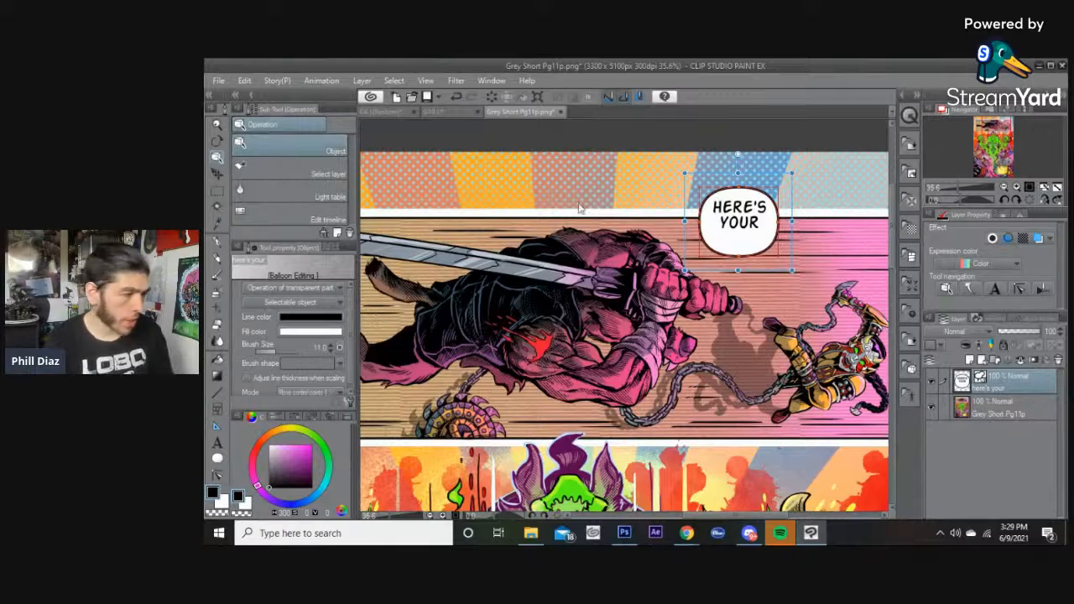
pyautogui.press('t')
pyautogui.click(514, 203)
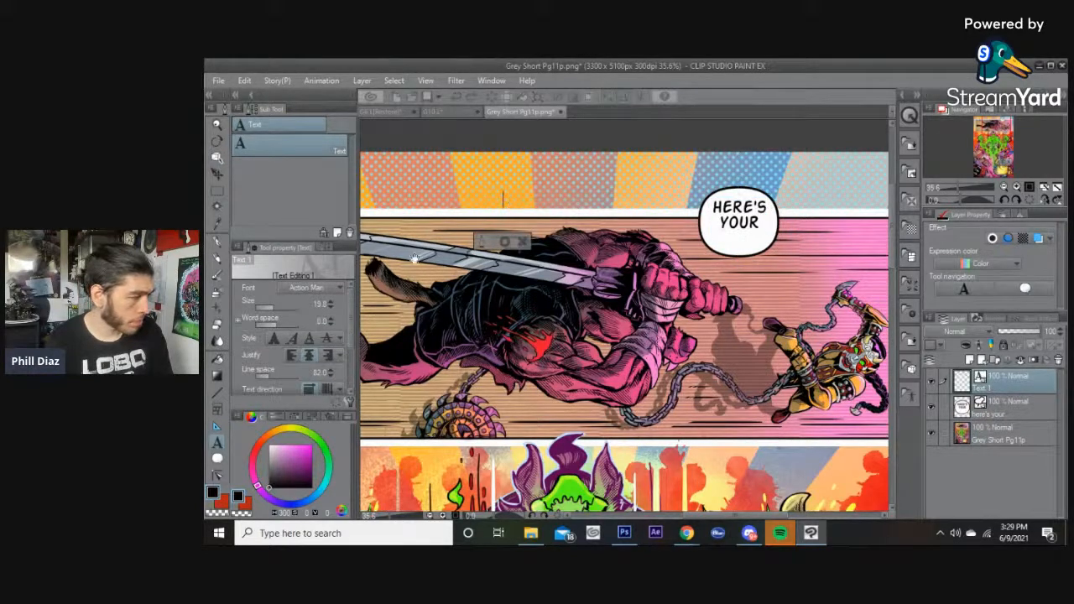
pyautogui.click(312, 288)
pyautogui.scroll(-10, 289, 365)
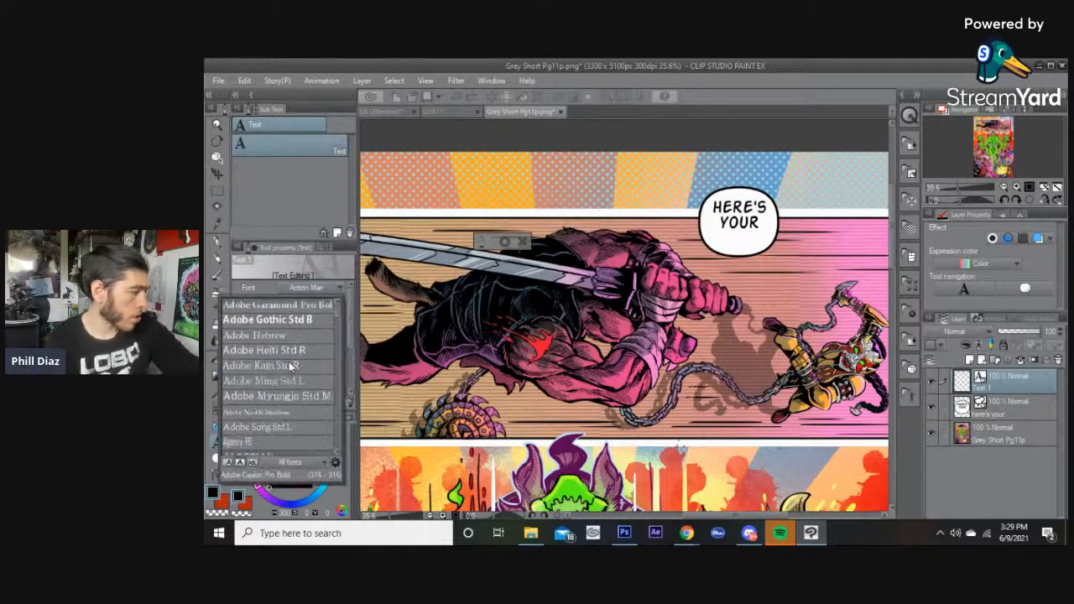
pyautogui.scroll(-4, 289, 362)
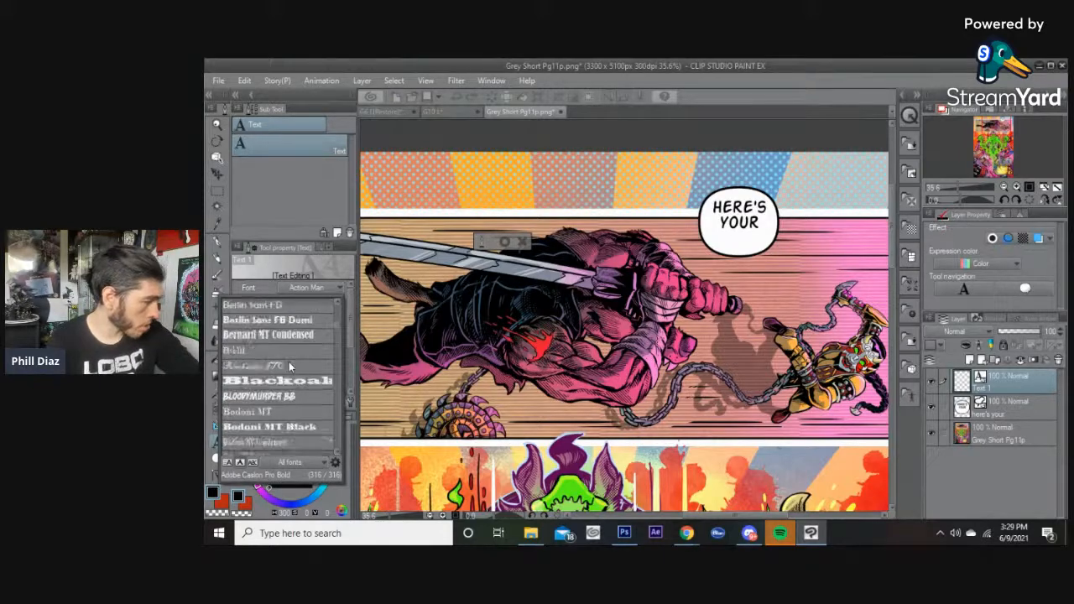
pyautogui.click(291, 337)
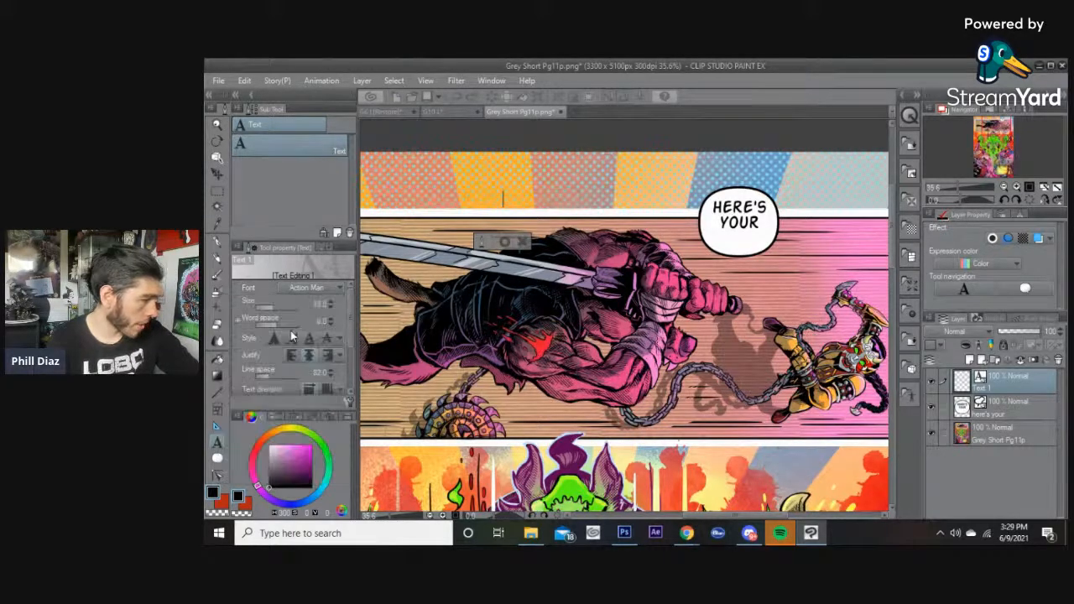
pyautogui.write('SLICE!')
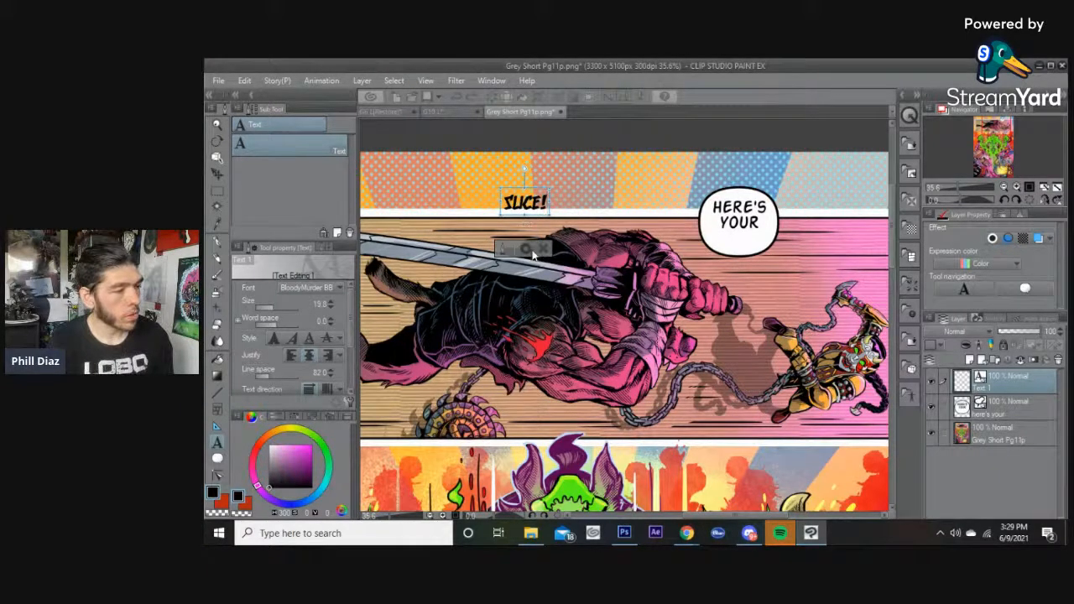
# Move the SLICE! text higher, enlarge it and tilt it slightly.
pyautogui.moveTo(524, 169); pyautogui.dragTo(587, 157)
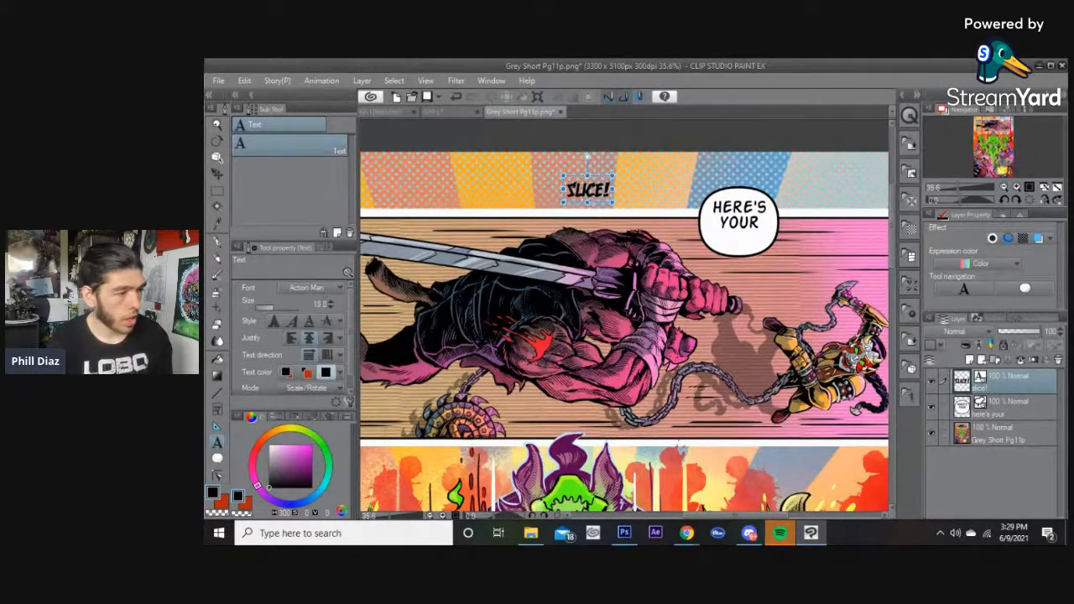
pyautogui.moveTo(592, 212); pyautogui.dragTo(601, 224)
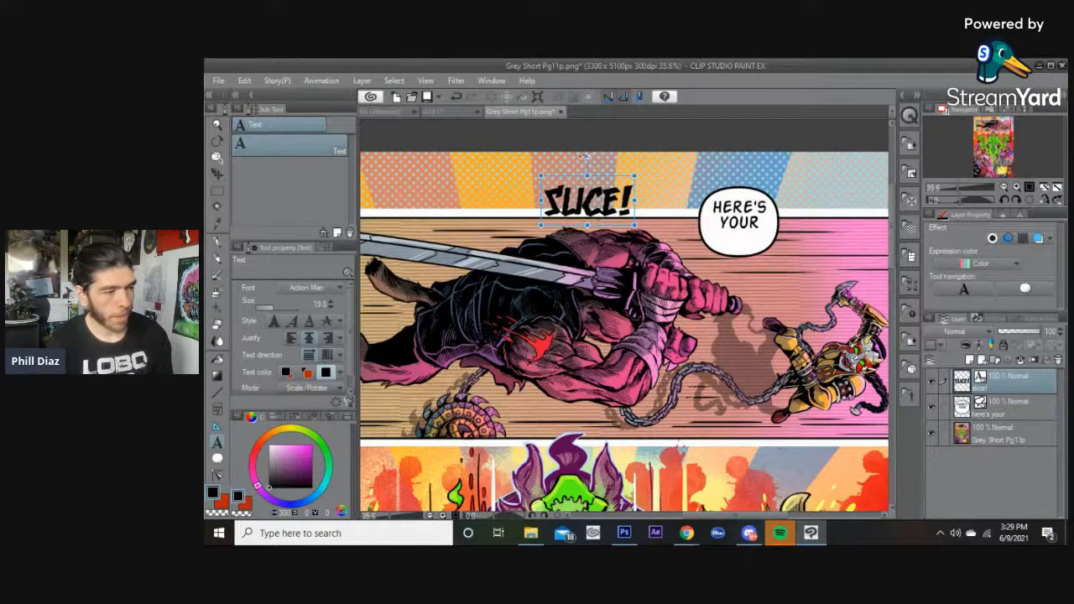
pyautogui.moveTo(583, 156); pyautogui.dragTo(578, 157)
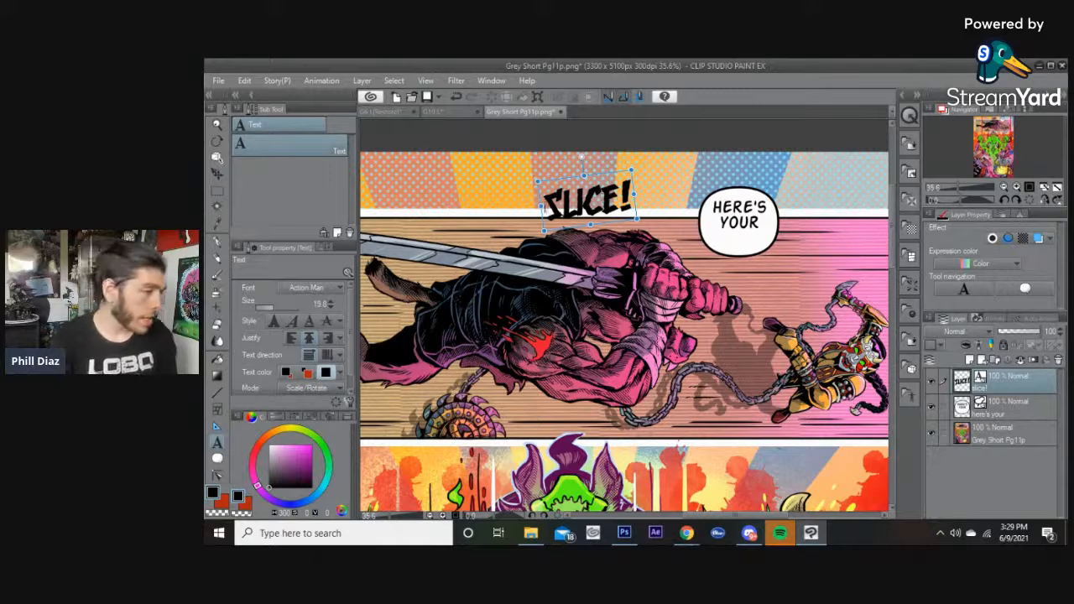
# Shift the SLICE! text left and rotate it further to tilt it more.
pyautogui.click(561, 202)
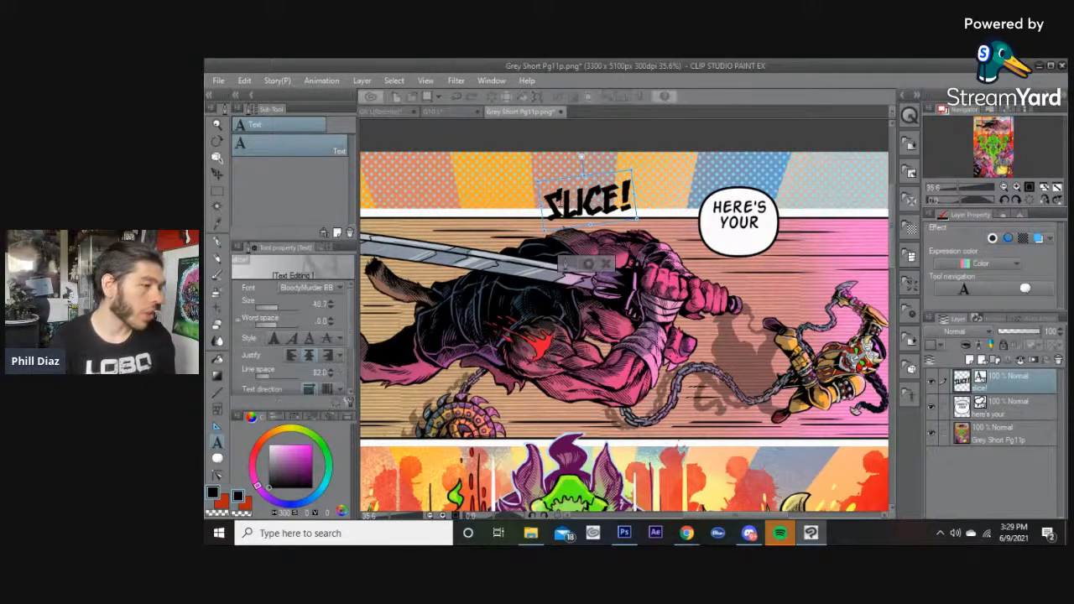
pyautogui.click(590, 262)
pyautogui.moveTo(597, 225); pyautogui.dragTo(581, 218)
pyautogui.moveTo(565, 152); pyautogui.dragTo(551, 139)
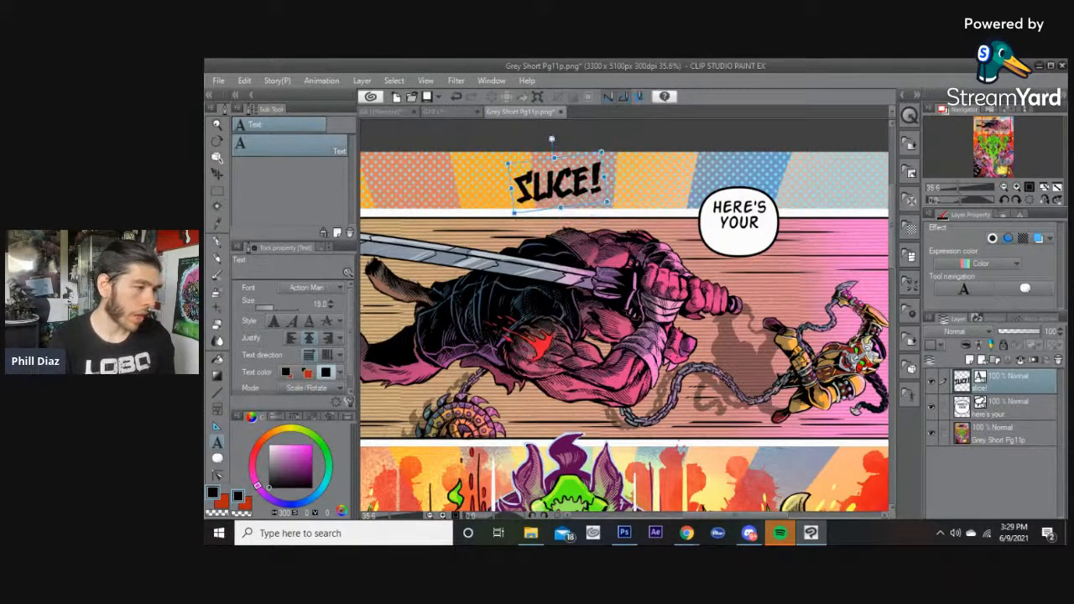
pyautogui.click(555, 184)
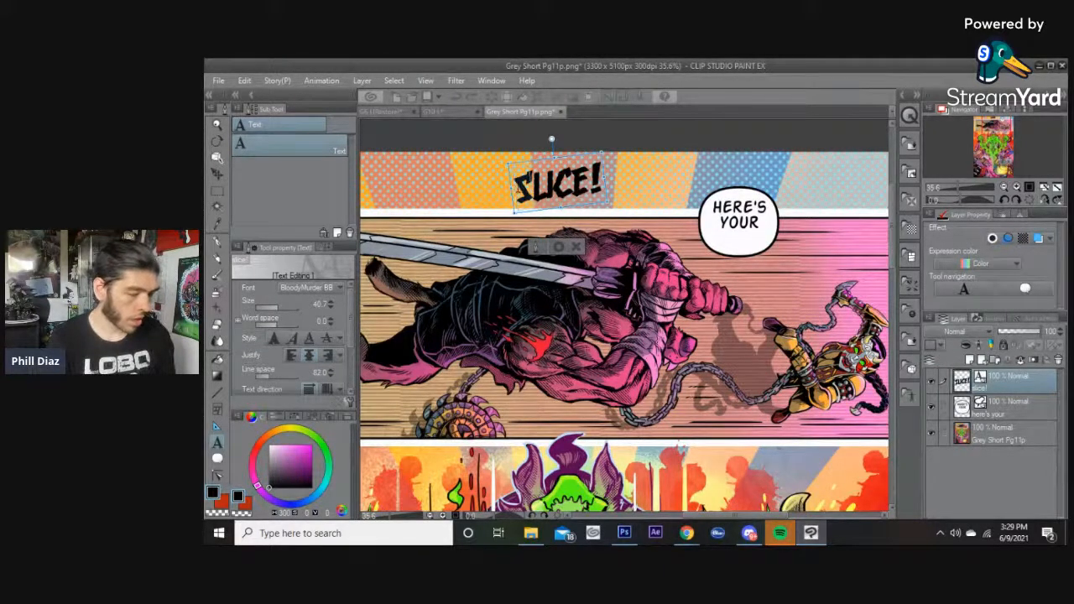
pyautogui.press('Escape')
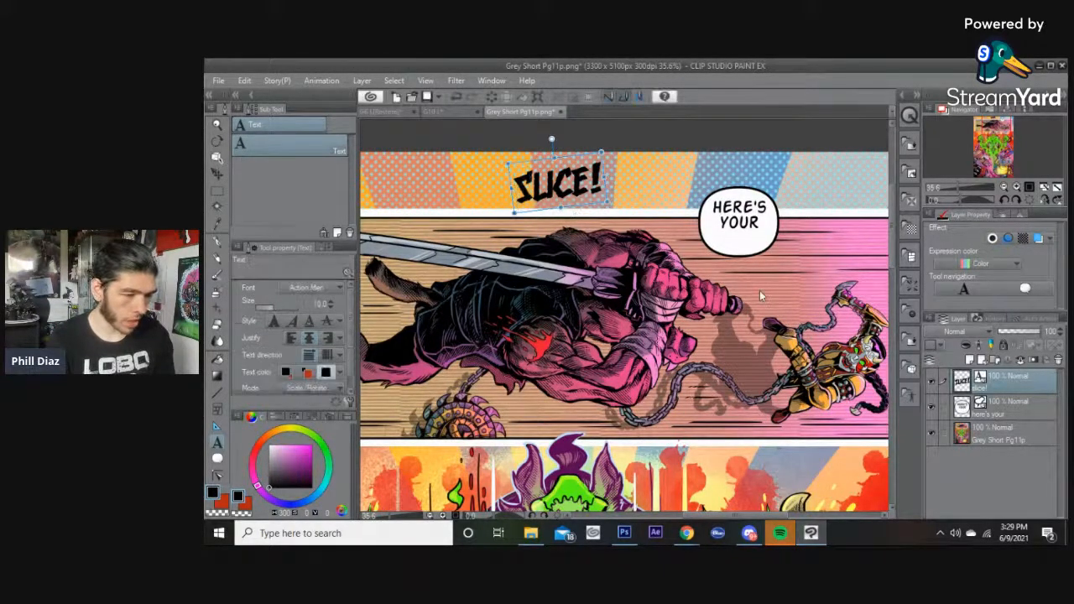
# Place separate S and L letters in the middle panel beside the sword hilt.
pyautogui.click(742, 286)
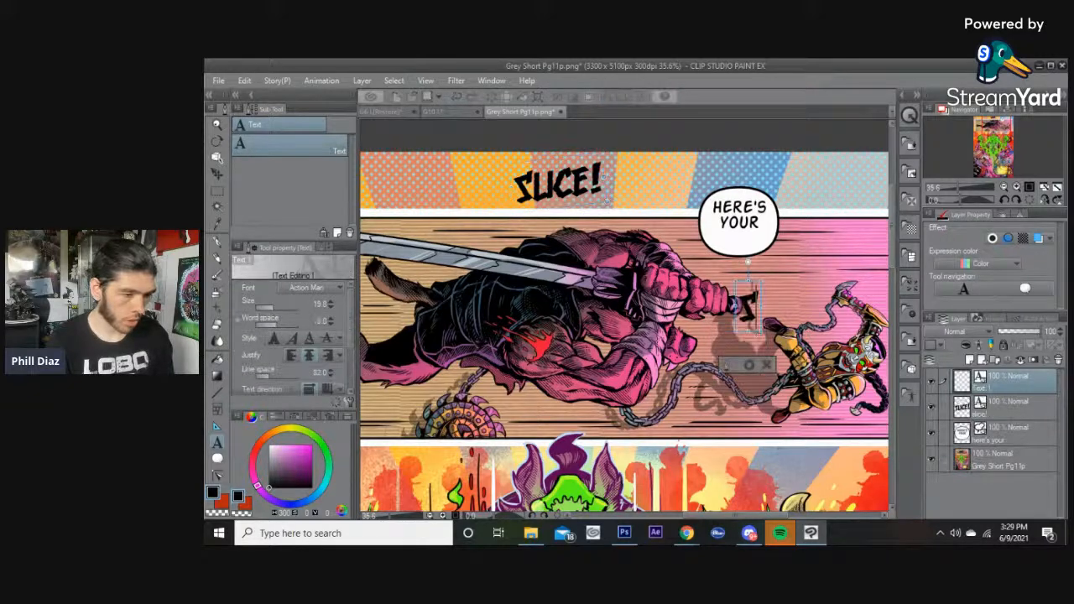
pyautogui.click(749, 365)
pyautogui.moveTo(749, 331); pyautogui.dragTo(739, 320)
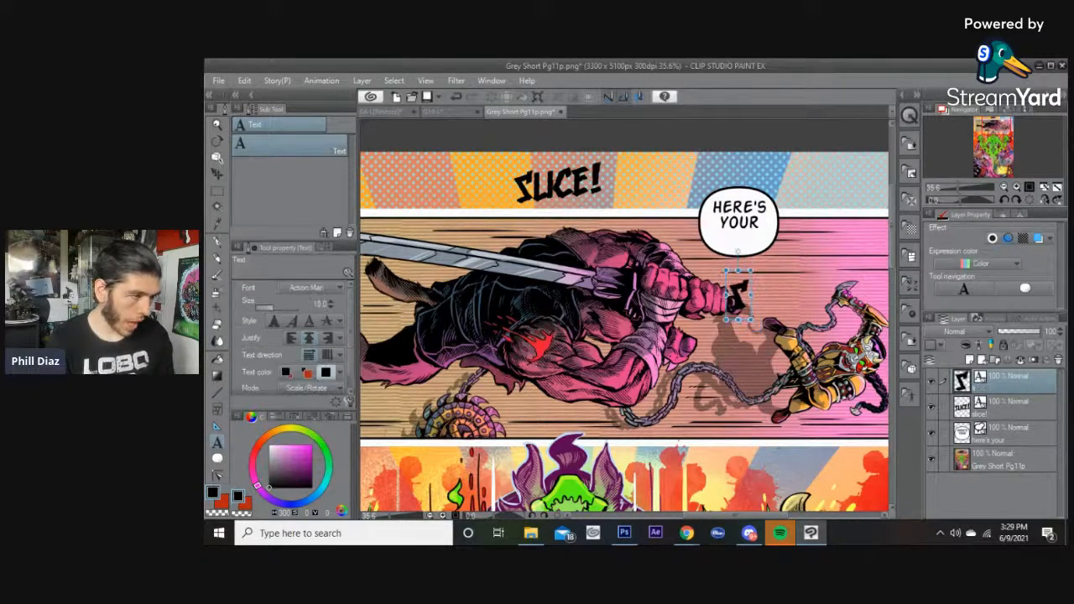
pyautogui.click(541, 180)
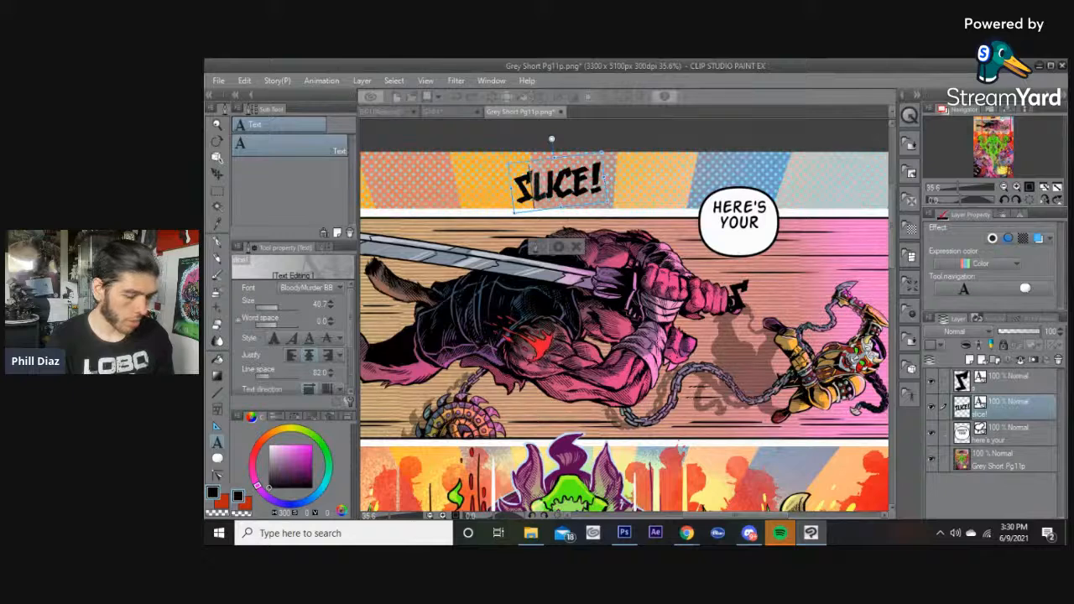
pyautogui.click(775, 291)
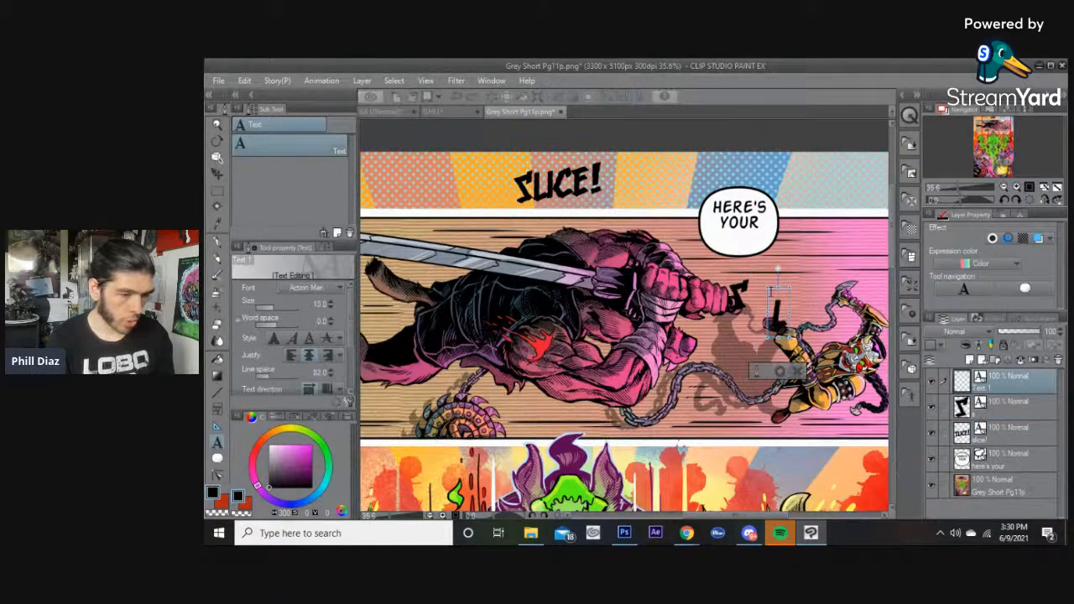
pyautogui.click(545, 182)
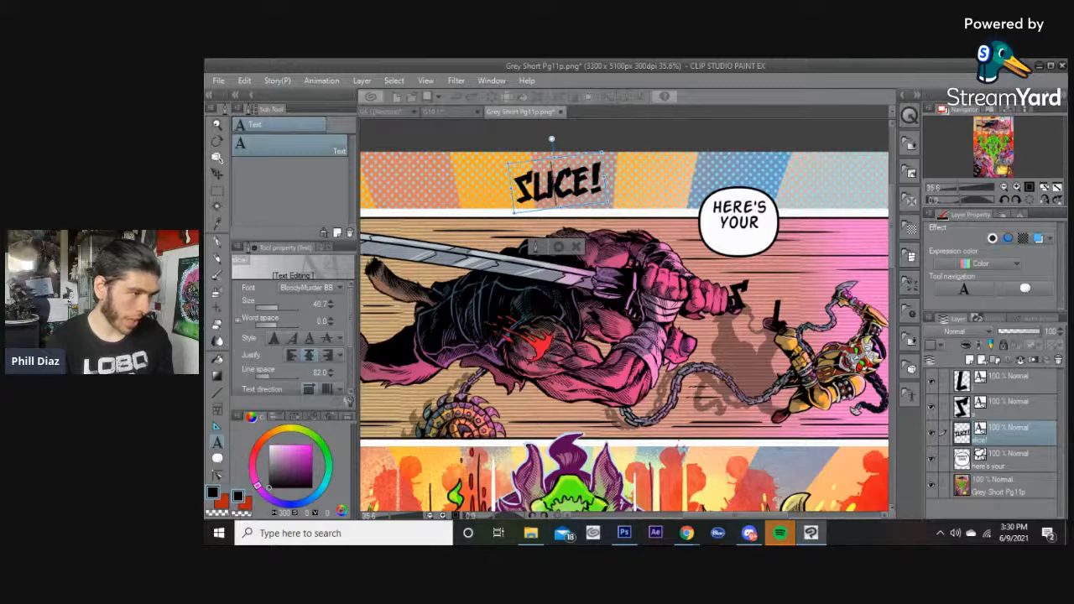
pyautogui.press('Escape')
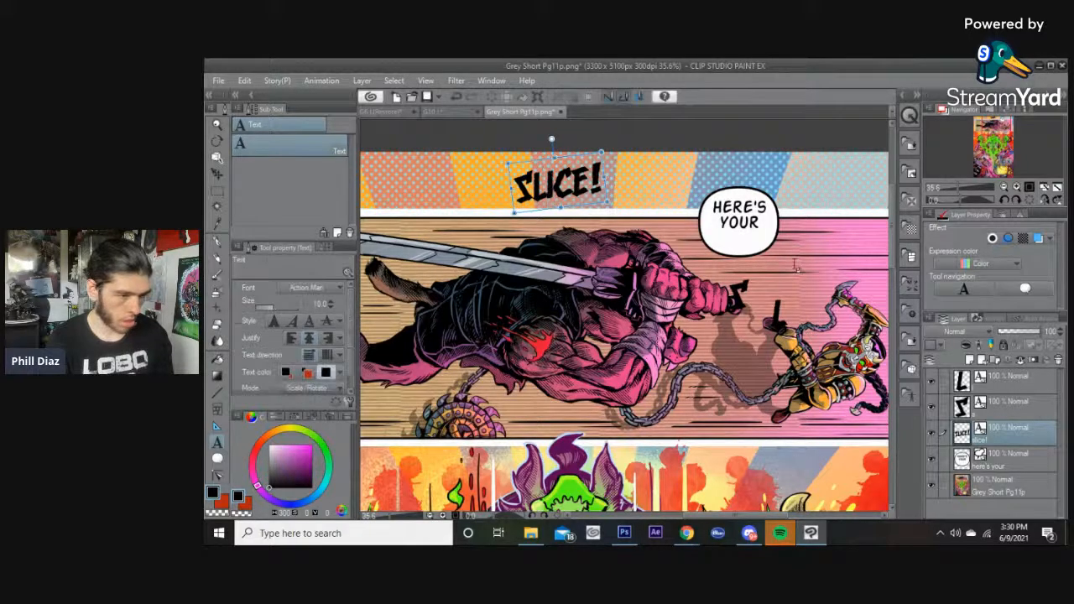
# Add separate I and C letters climbing diagonally toward the panel's upper right.
pyautogui.click(794, 256)
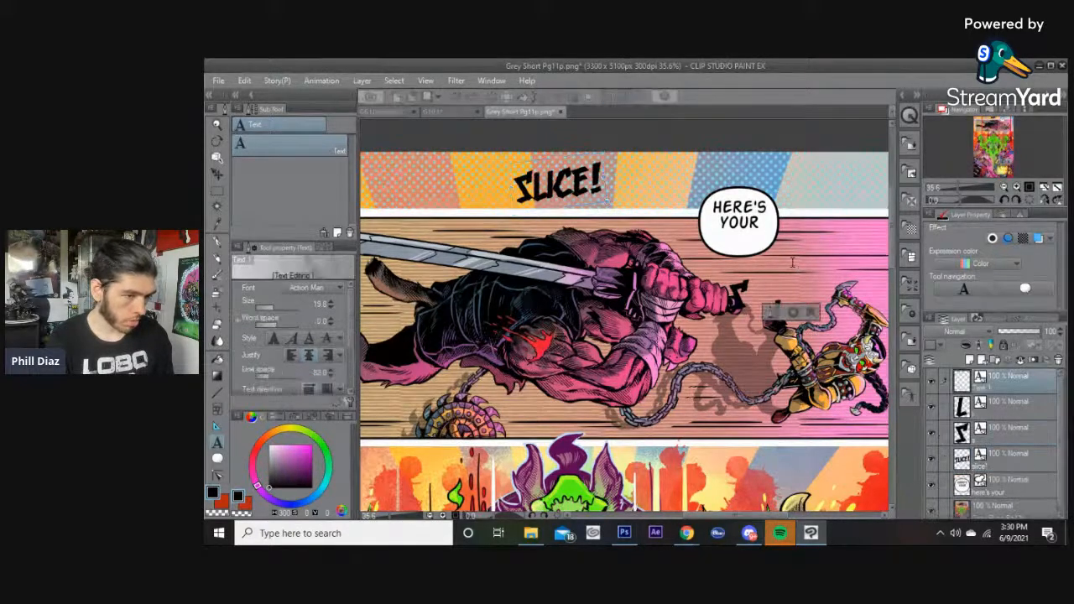
pyautogui.click(558, 181)
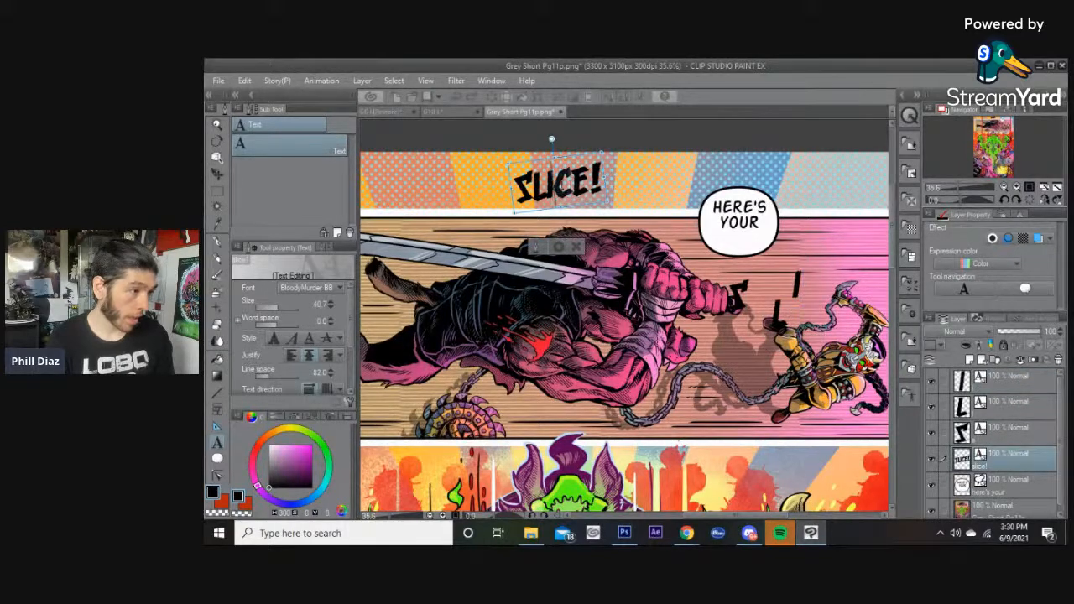
pyautogui.press('Escape')
pyautogui.click(810, 235)
pyautogui.write('C')
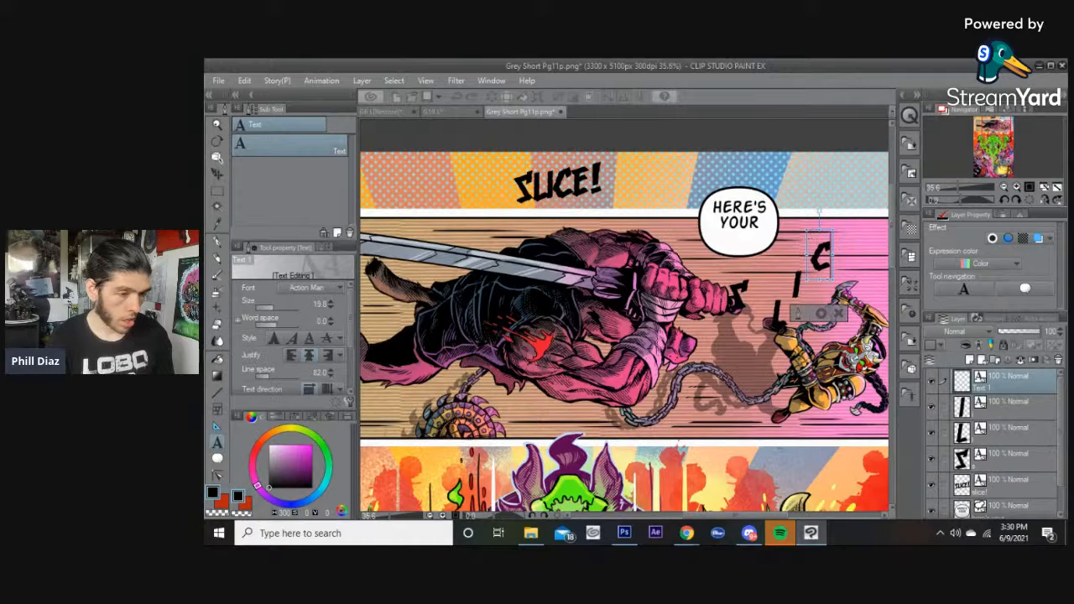
# Paste separate E and ! letters continuing the diagonal SLICE! sequence near the right edge.
pyautogui.click(558, 183)
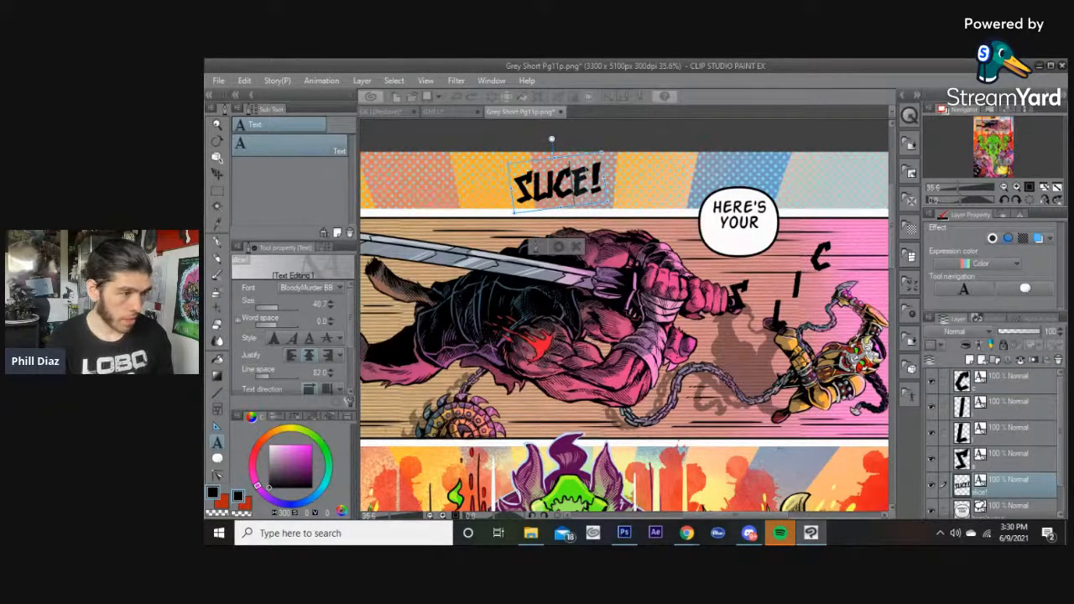
pyautogui.click(819, 220)
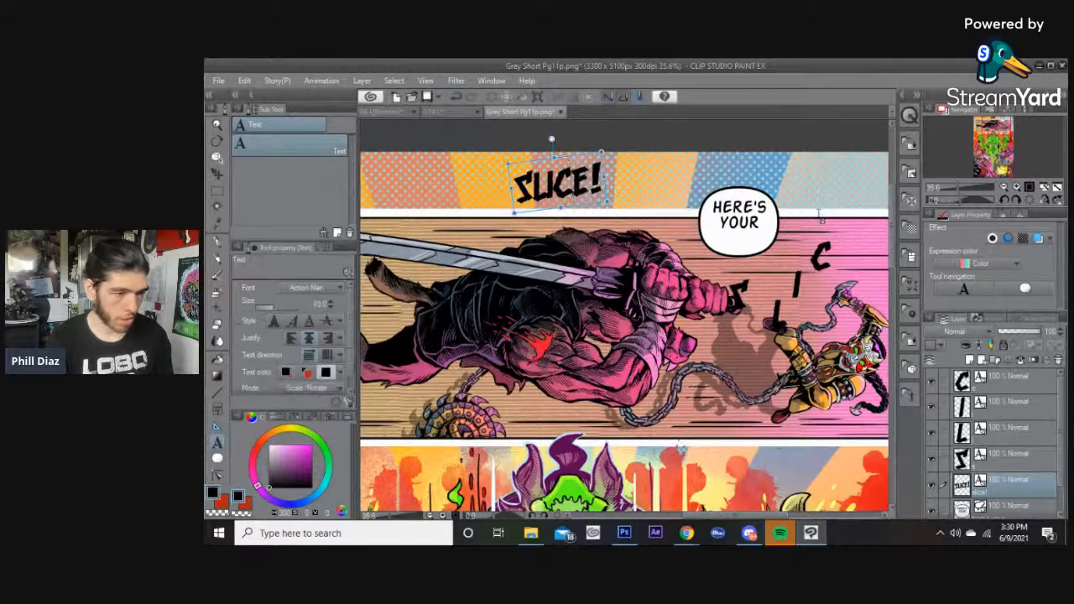
pyautogui.click(819, 220)
pyautogui.write('E')
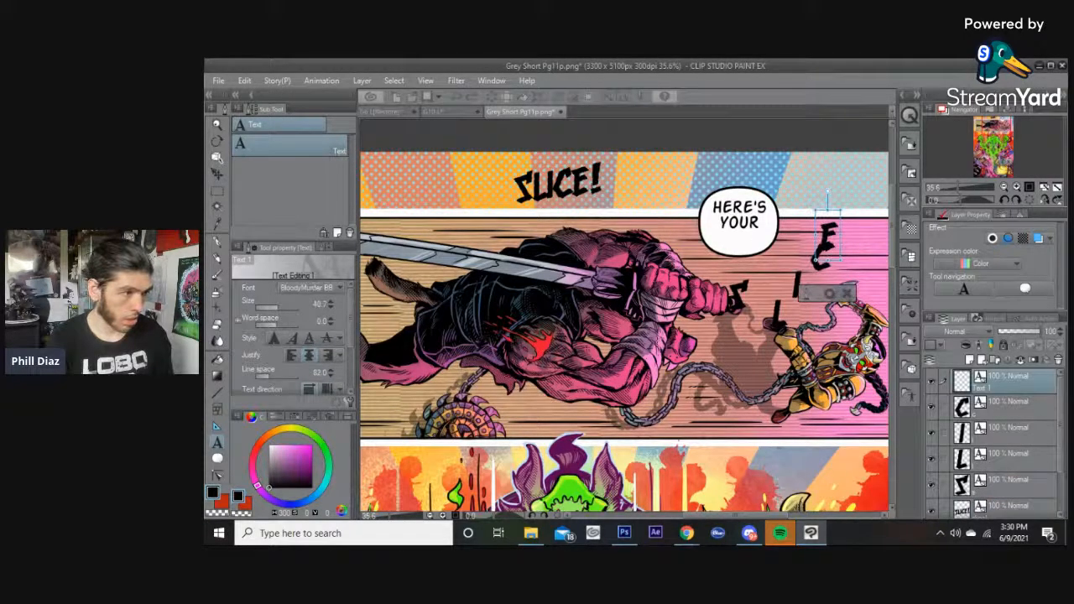
pyautogui.click(558, 183)
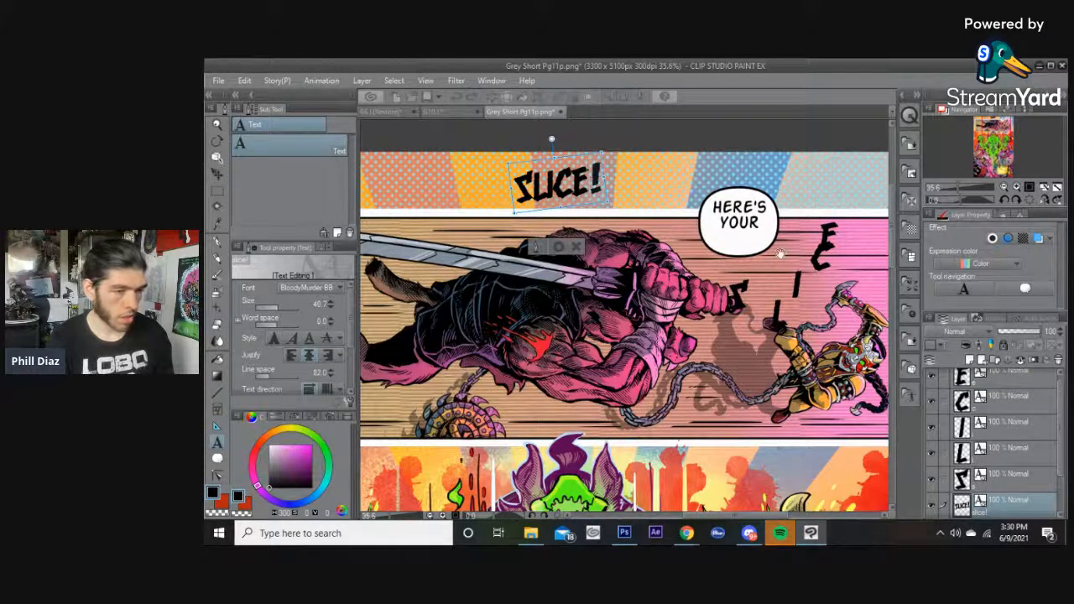
pyautogui.click(851, 262)
pyautogui.write('!')
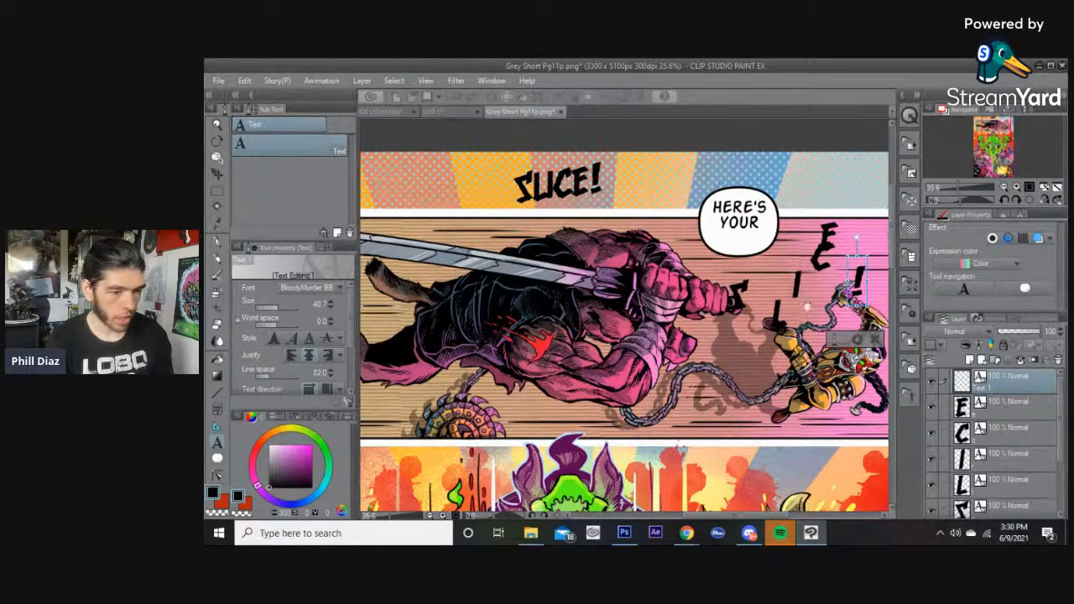
pyautogui.click(856, 339)
# Hide the original SLICE! layer and move the S and L letters up into the top panel.
pyautogui.scroll(-2, 958, 467)
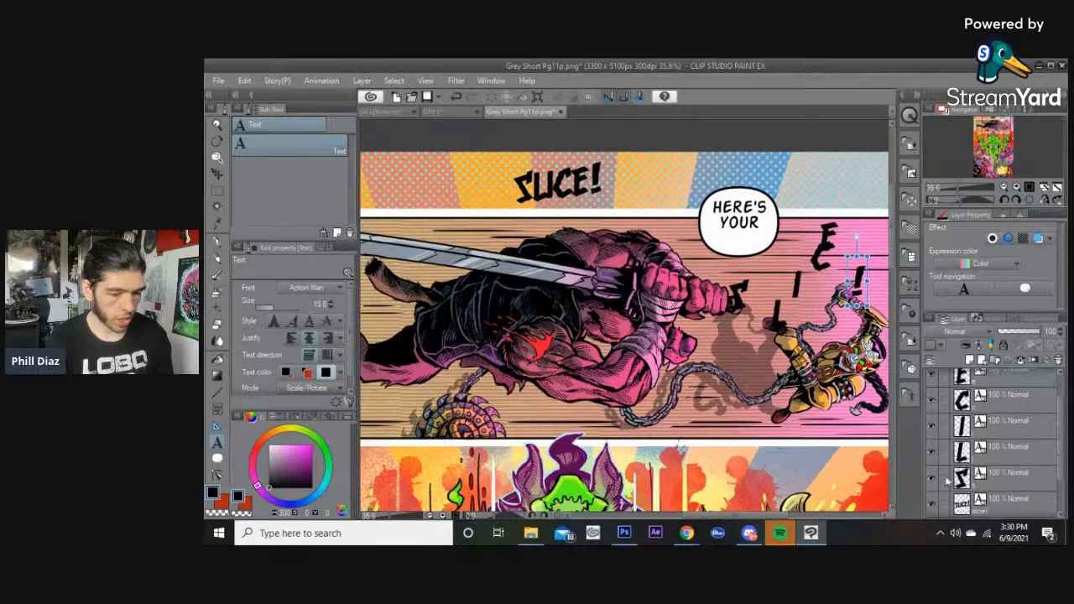
pyautogui.click(931, 486)
pyautogui.moveTo(745, 294); pyautogui.dragTo(570, 187)
pyautogui.moveTo(783, 314); pyautogui.dragTo(586, 192)
# Decrease the word space of the HERE'S YOUR text to tighten its lettering inside the balloon.
pyautogui.click(755, 216)
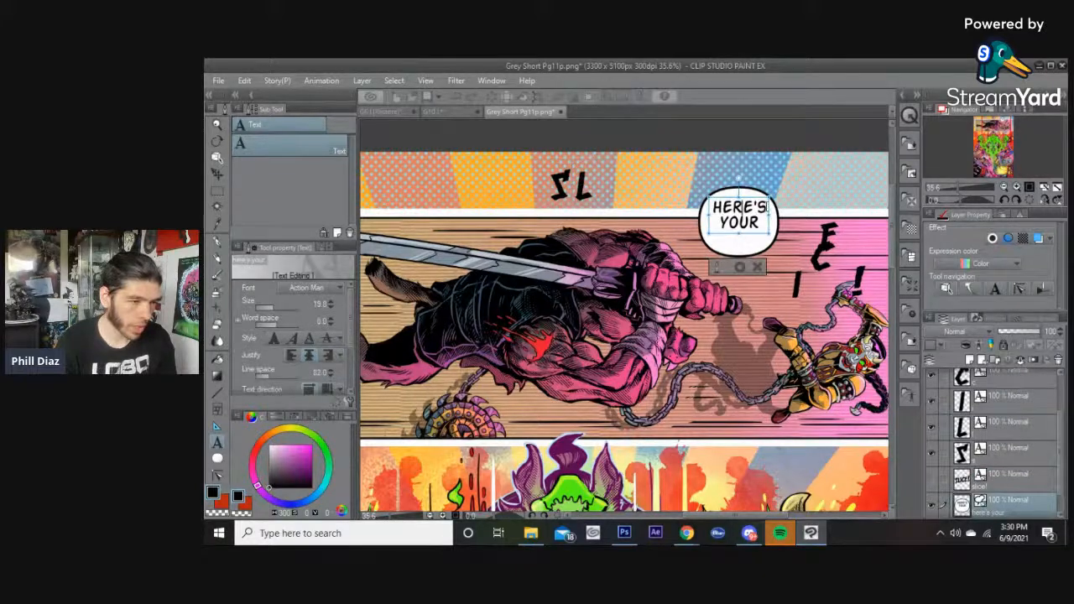
pyautogui.click(279, 325)
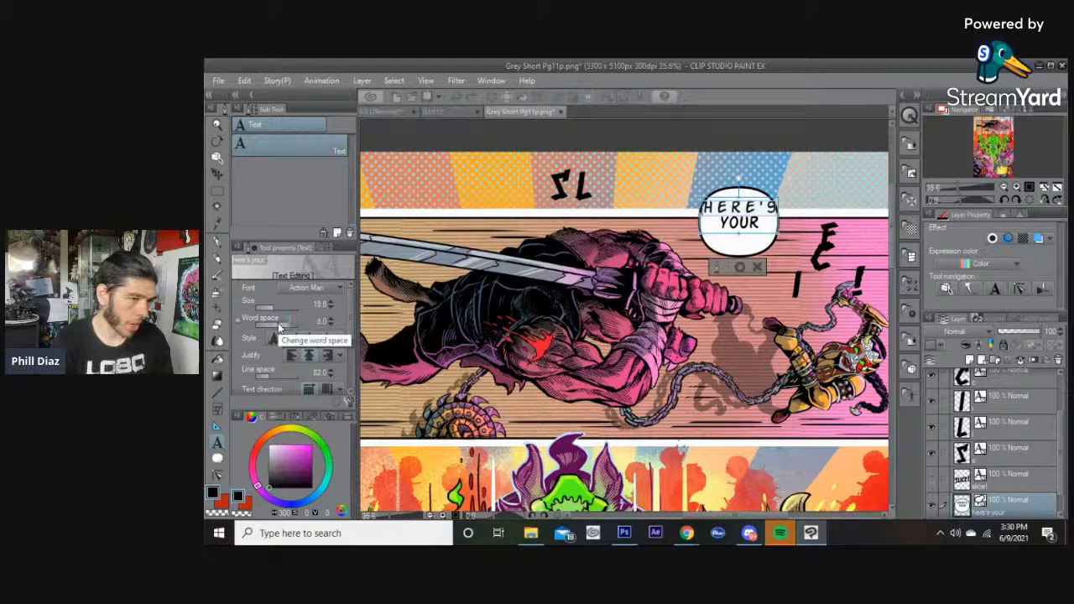
pyautogui.click(279, 326)
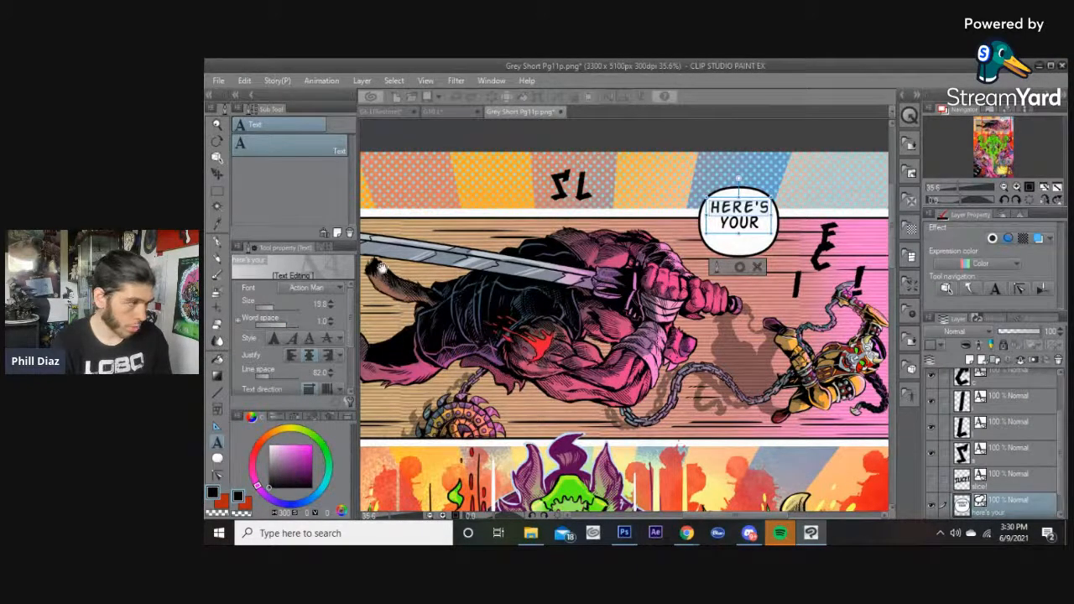
pyautogui.click(290, 326)
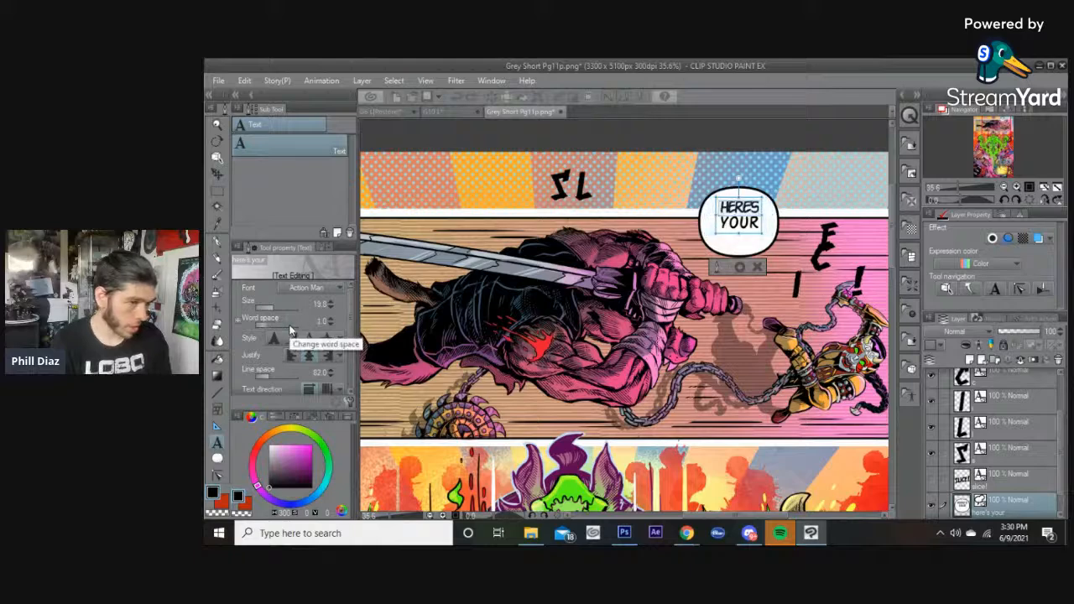
pyautogui.click(743, 268)
pyautogui.click(765, 248)
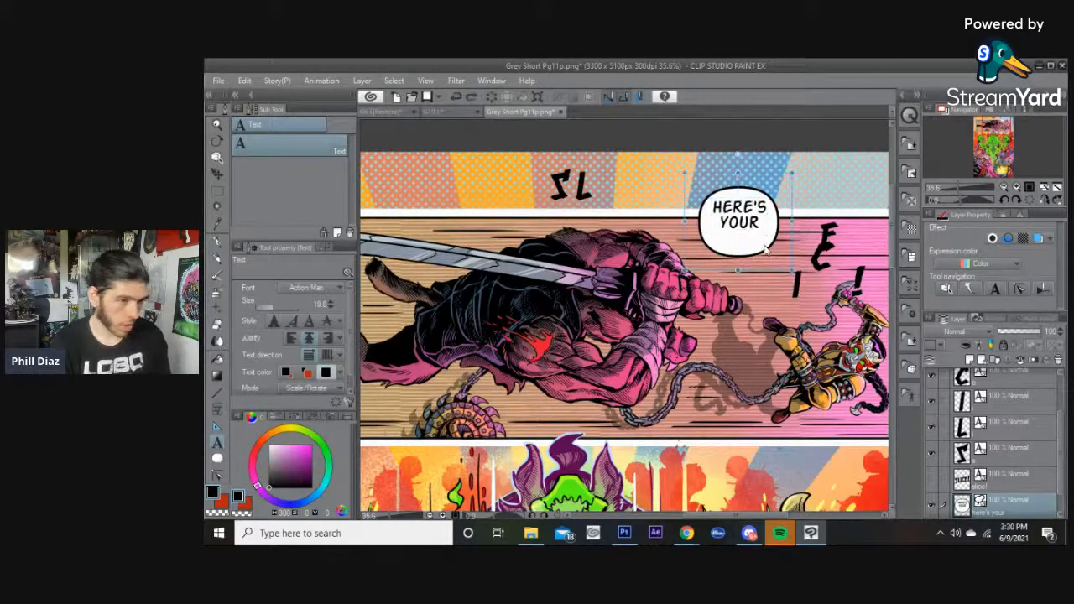
pyautogui.click(756, 216)
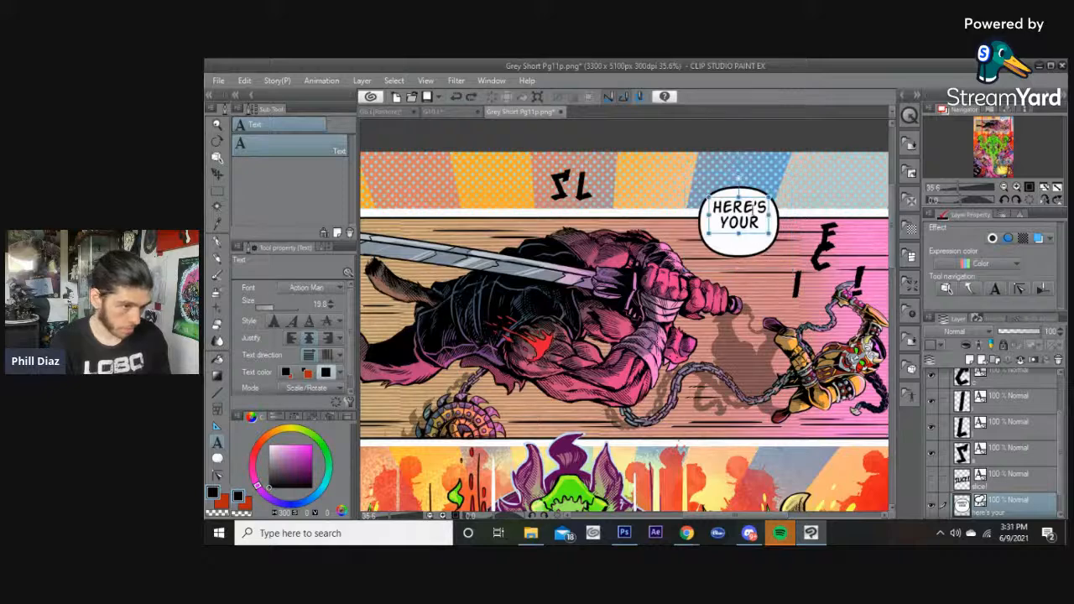
pyautogui.click(760, 266)
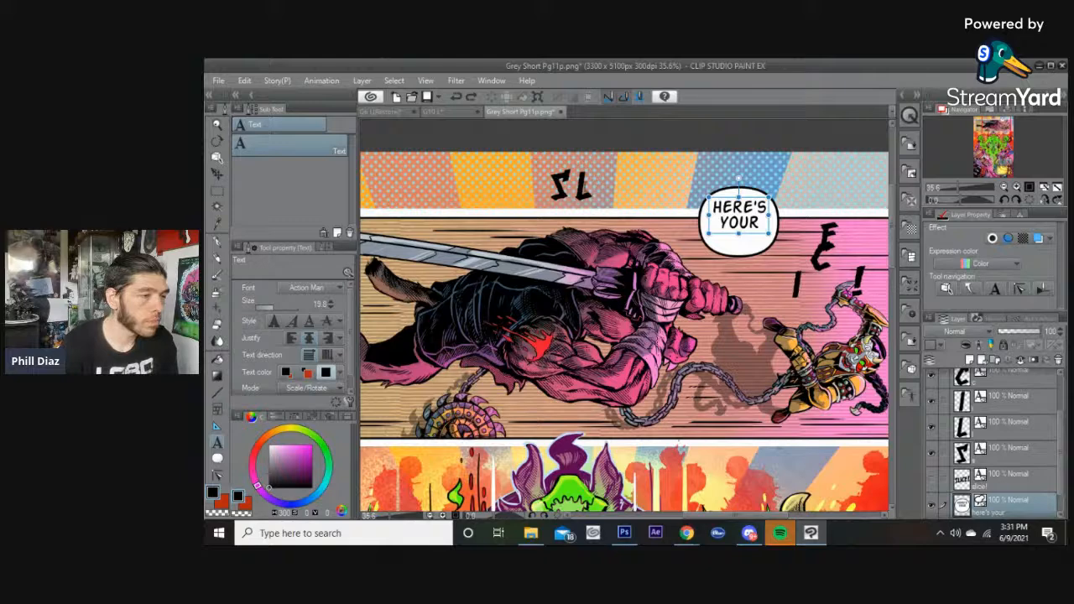
# Select the L letter and nudge it up beside the S in the top panel.
pyautogui.click(587, 186)
pyautogui.click(590, 245)
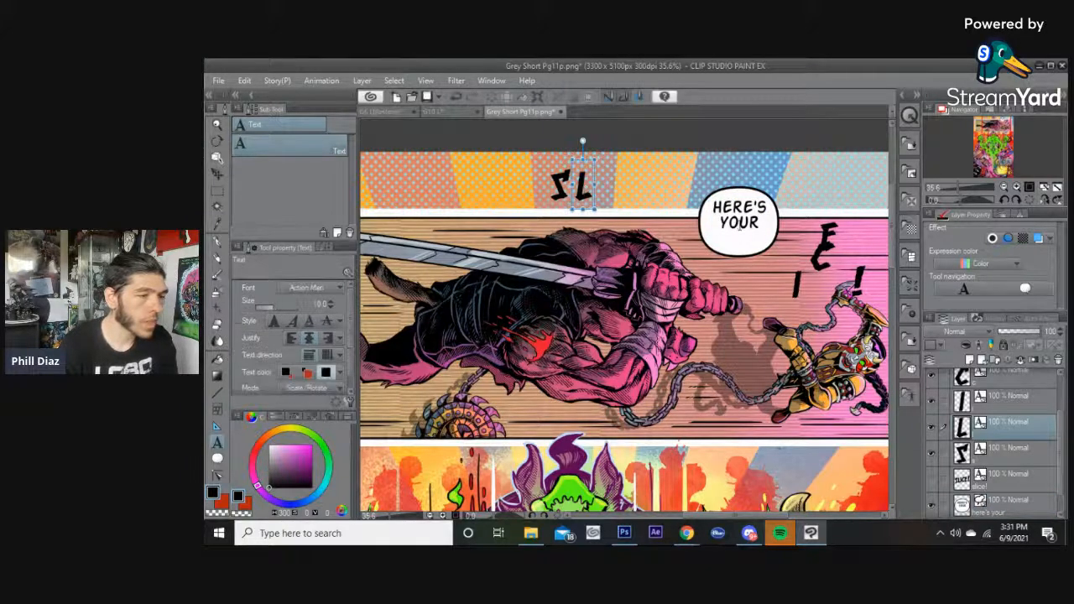
pyautogui.click(745, 228)
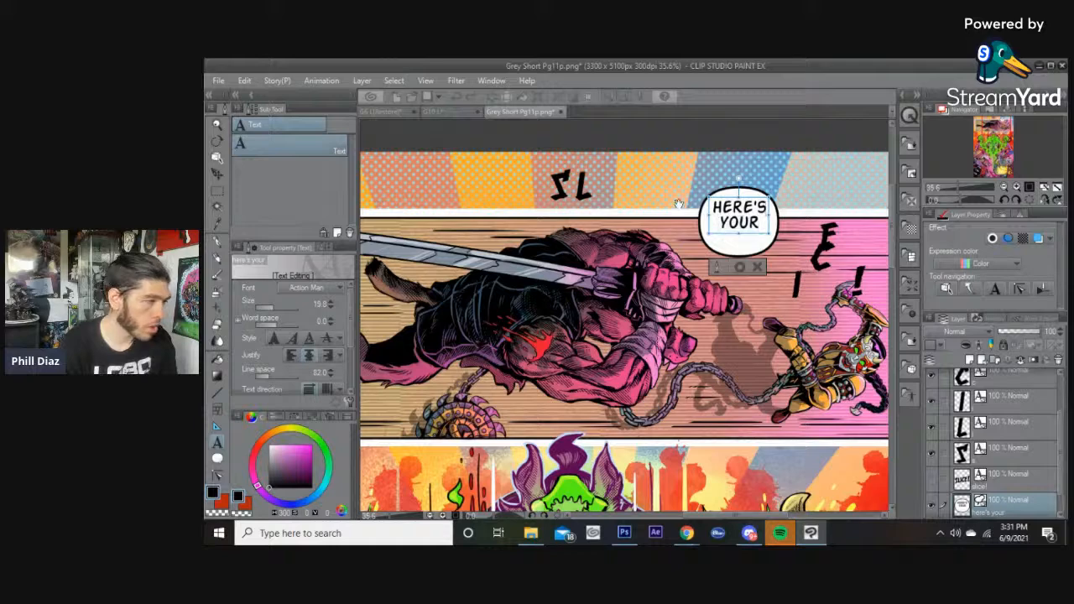
pyautogui.click(743, 269)
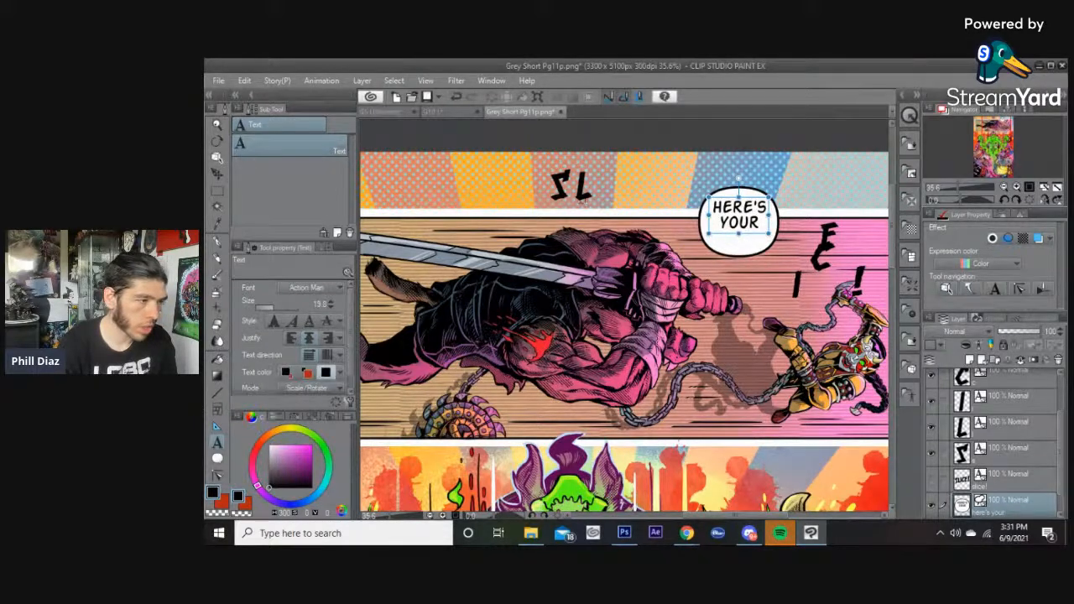
pyautogui.click(578, 189)
pyautogui.moveTo(576, 144); pyautogui.dragTo(571, 150)
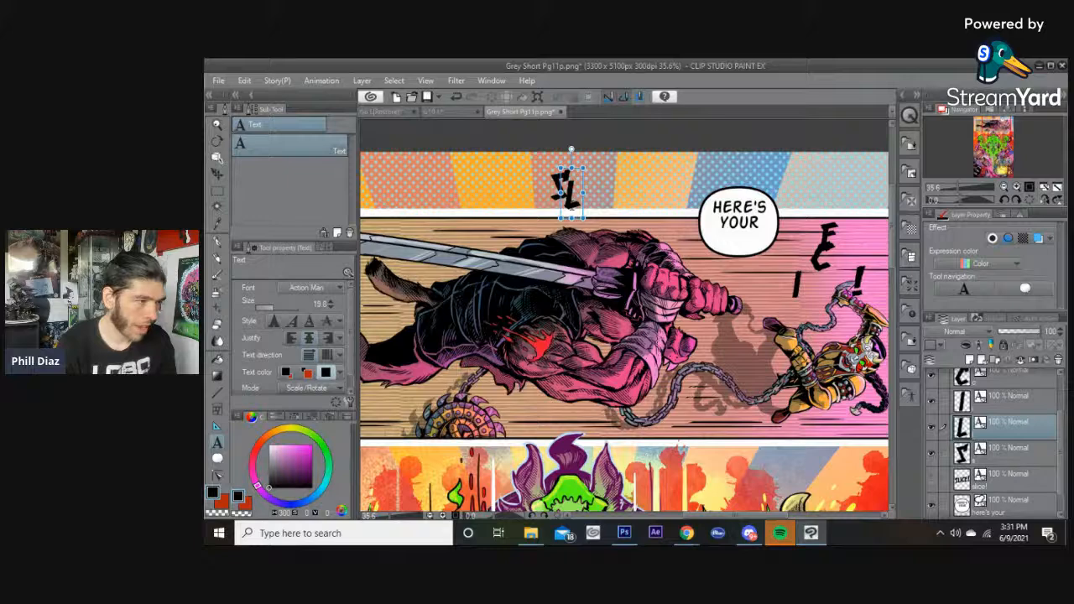
pyautogui.moveTo(571, 149); pyautogui.dragTo(570, 151)
pyautogui.moveTo(570, 195); pyautogui.dragTo(571, 195)
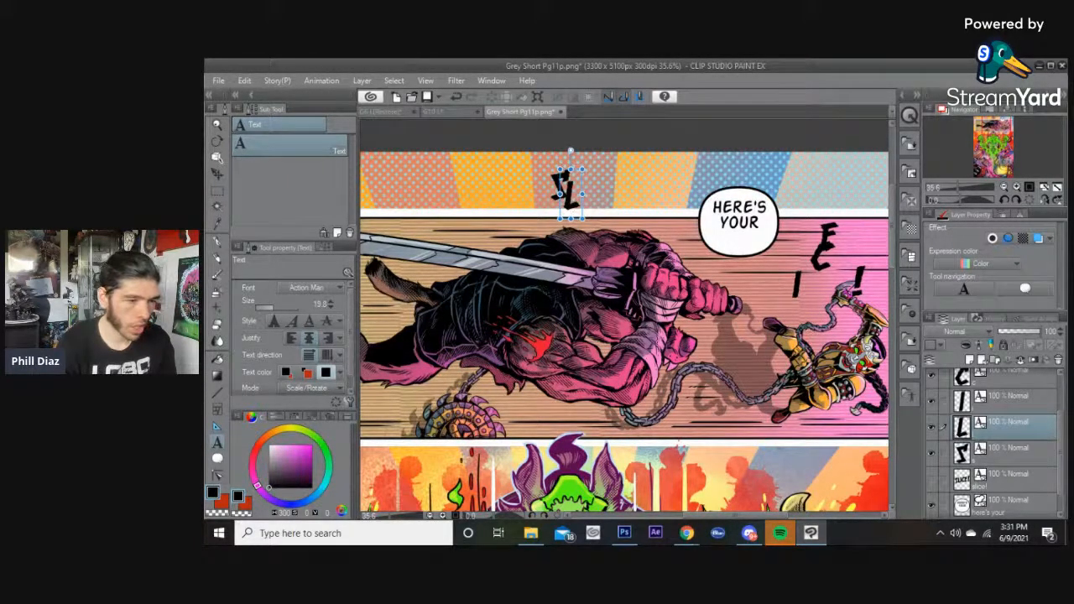
# Move the I, C, E and ! letters into the top panel after SL to spell SLICE!
pyautogui.moveTo(798, 285); pyautogui.dragTo(581, 194)
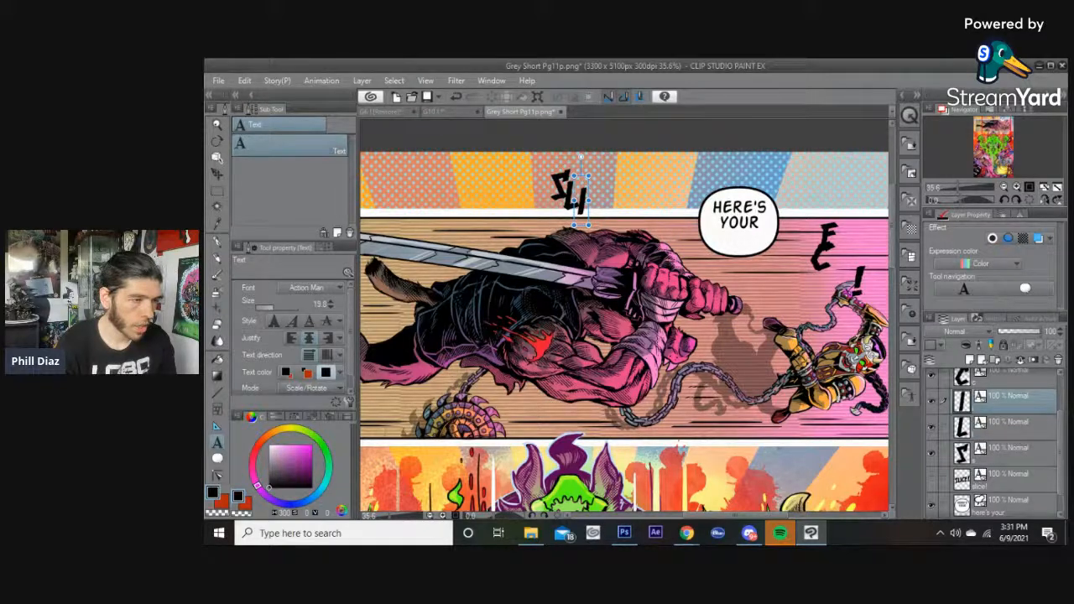
pyautogui.moveTo(822, 245); pyautogui.dragTo(592, 197)
pyautogui.moveTo(828, 239); pyautogui.dragTo(611, 198)
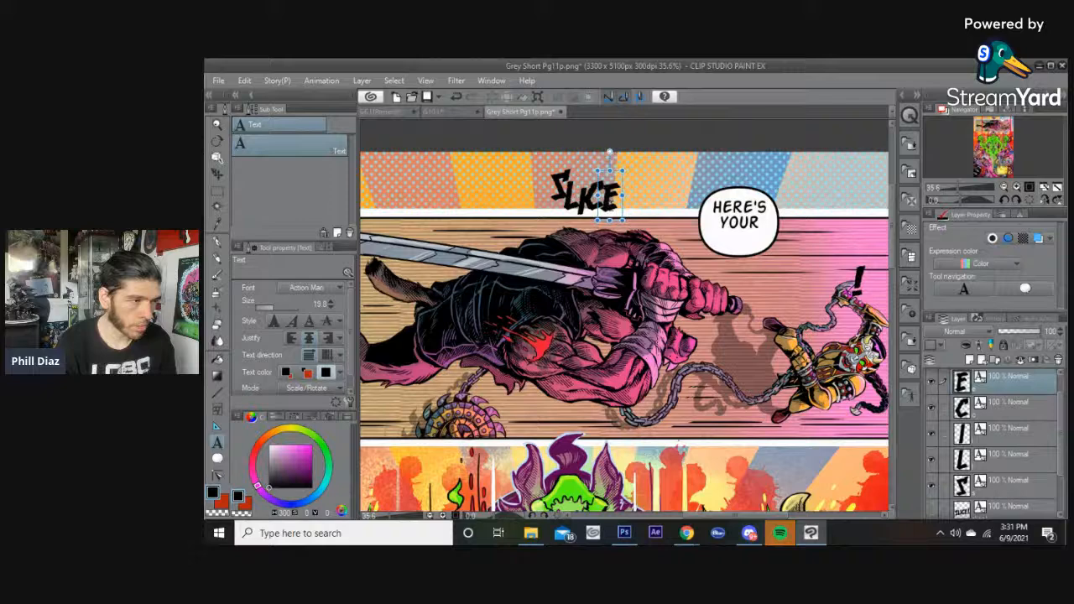
pyautogui.moveTo(854, 276); pyautogui.dragTo(625, 201)
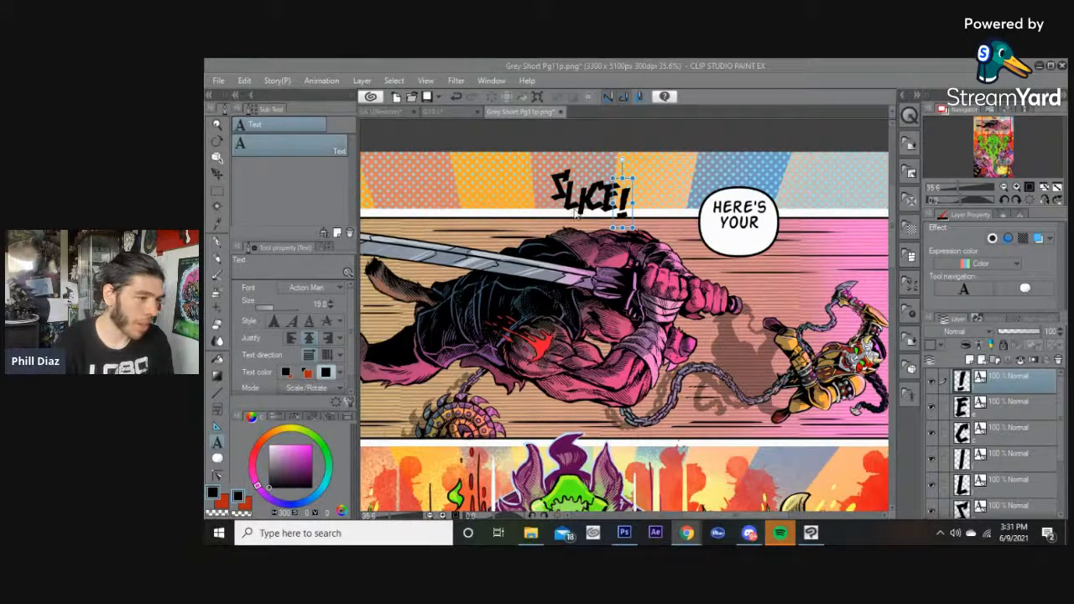
# Switch to the Object tool and reposition the S letter of SLICE!
pyautogui.scroll(2, 588, 197)
pyautogui.scroll(-2, 588, 197)
pyautogui.scroll(1, 588, 197)
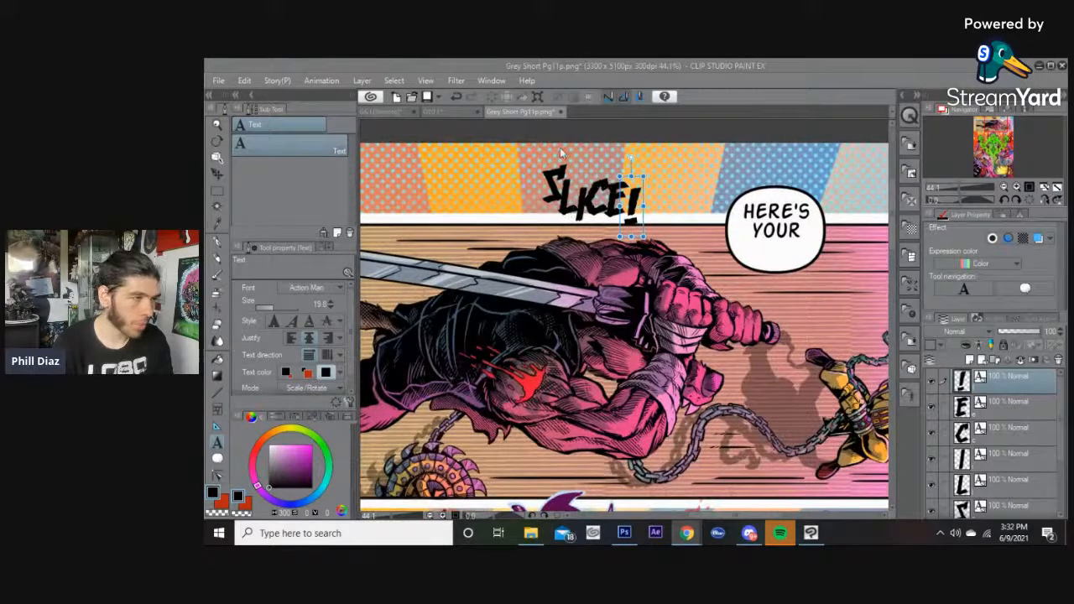
pyautogui.click(602, 65)
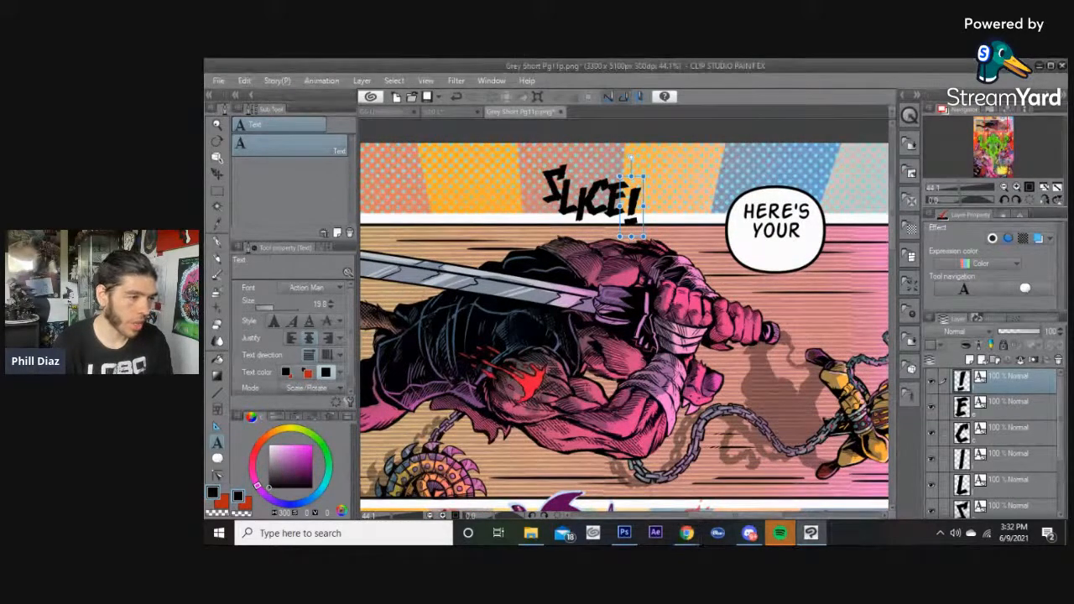
pyautogui.click(215, 159)
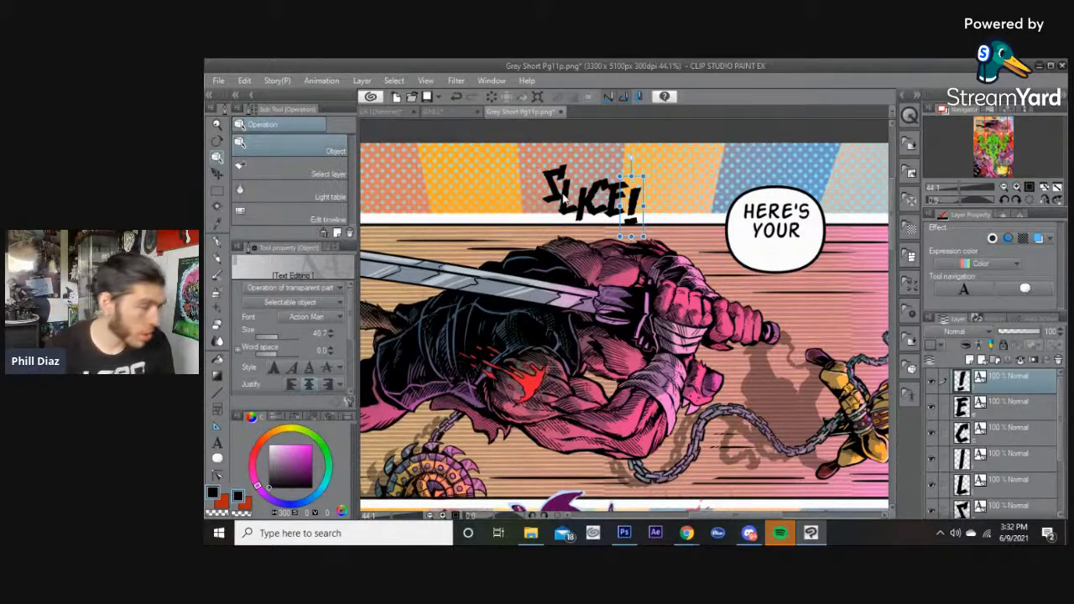
pyautogui.click(585, 214)
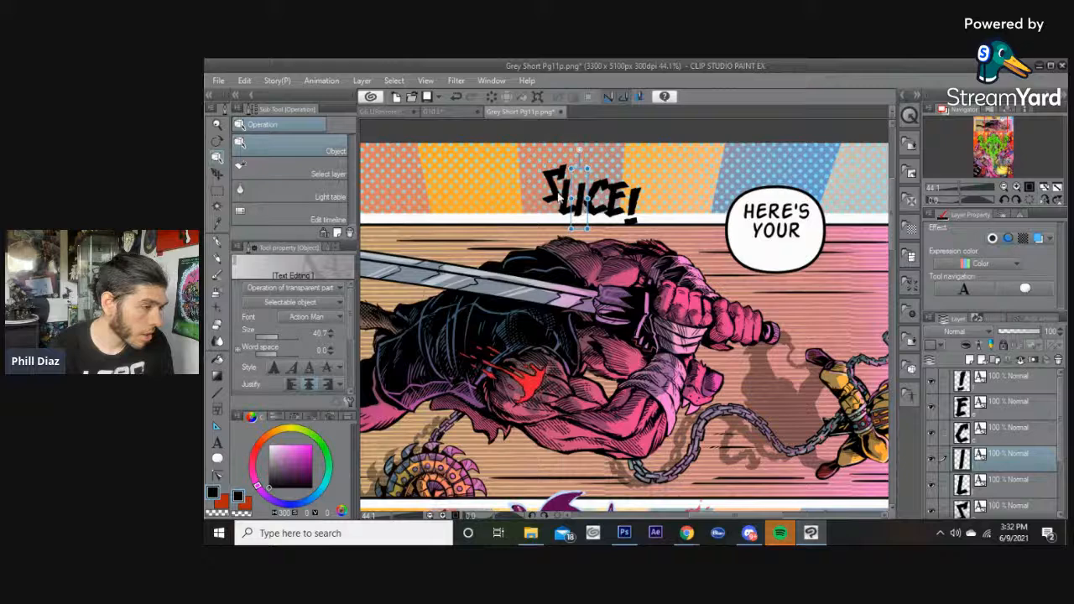
pyautogui.click(554, 195)
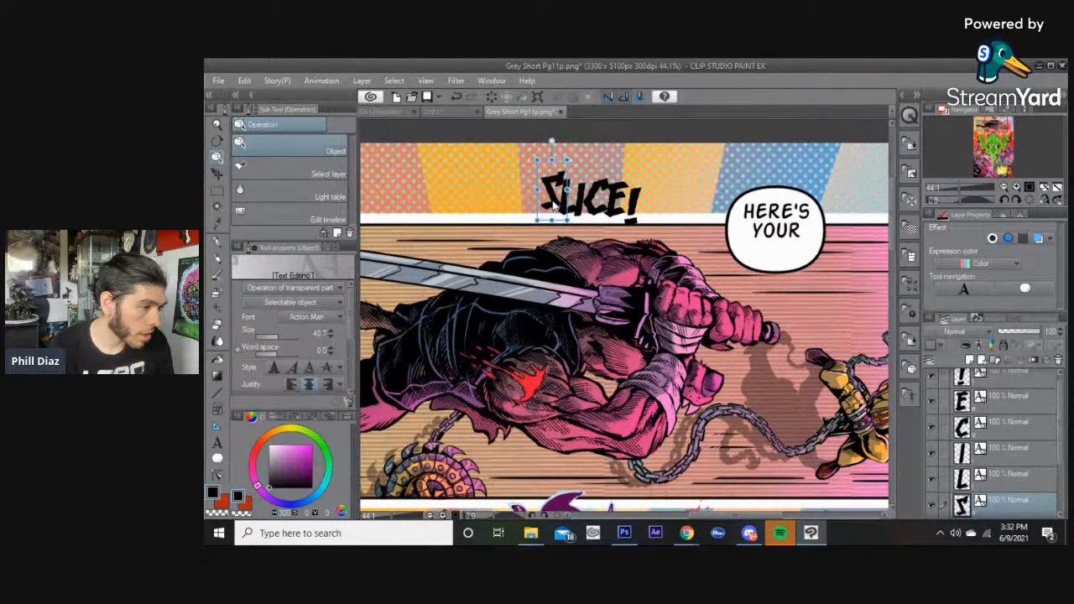
pyautogui.moveTo(554, 205); pyautogui.dragTo(557, 200)
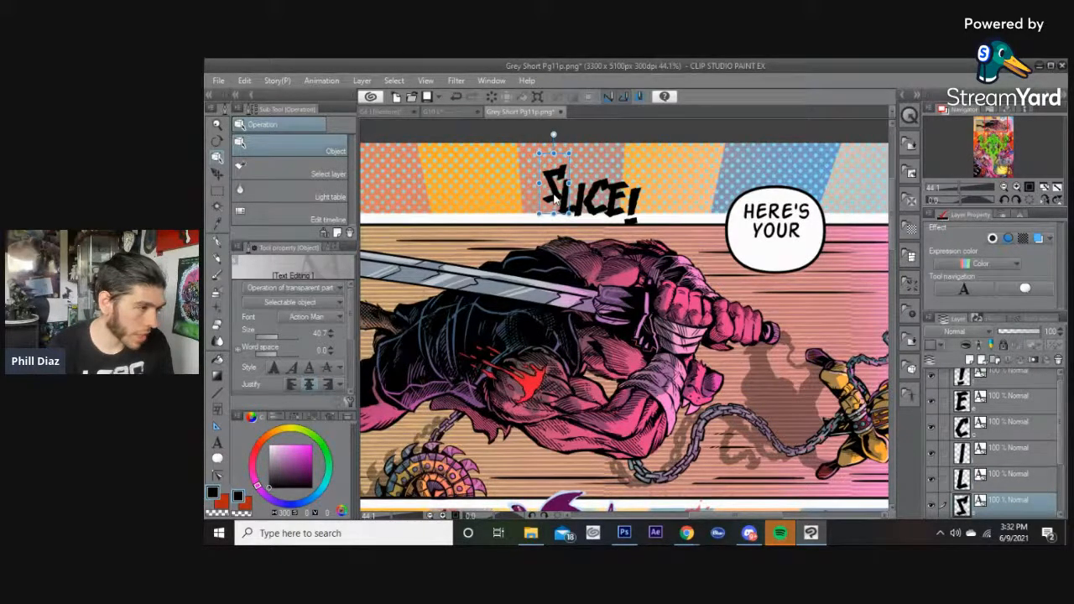
pyautogui.moveTo(554, 198); pyautogui.dragTo(553, 206)
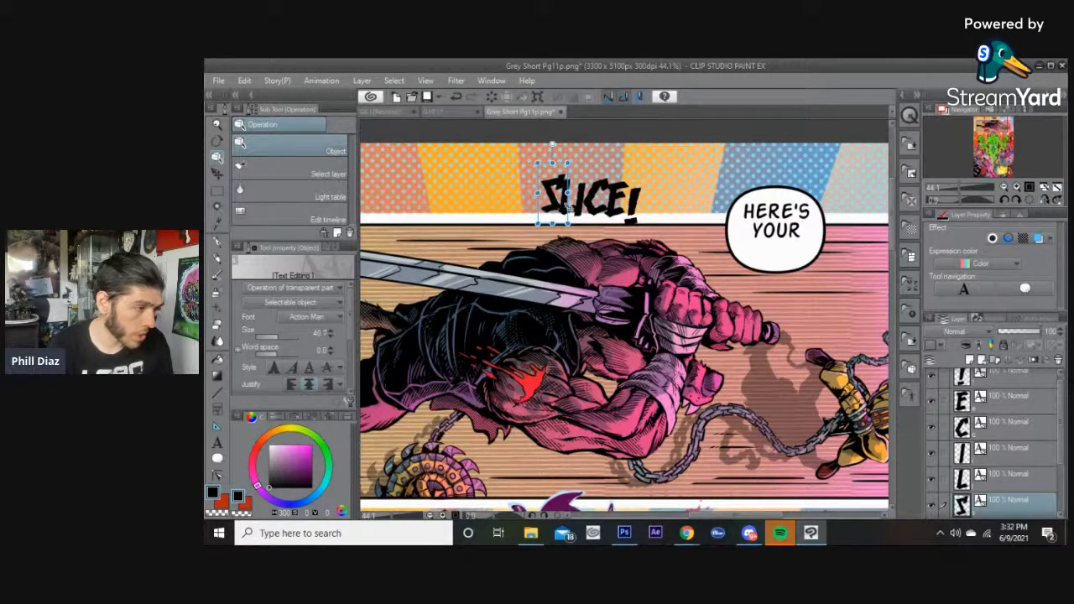
# Fine-tune the positions of the C, S and I letters within SLICE!
pyautogui.click(591, 216)
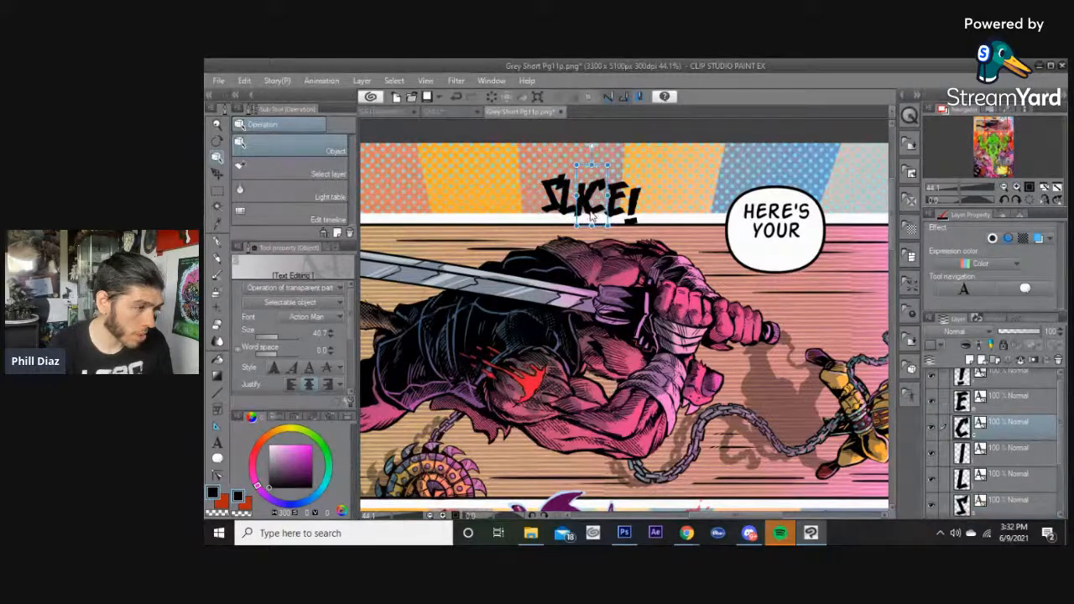
pyautogui.moveTo(591, 216); pyautogui.dragTo(592, 216)
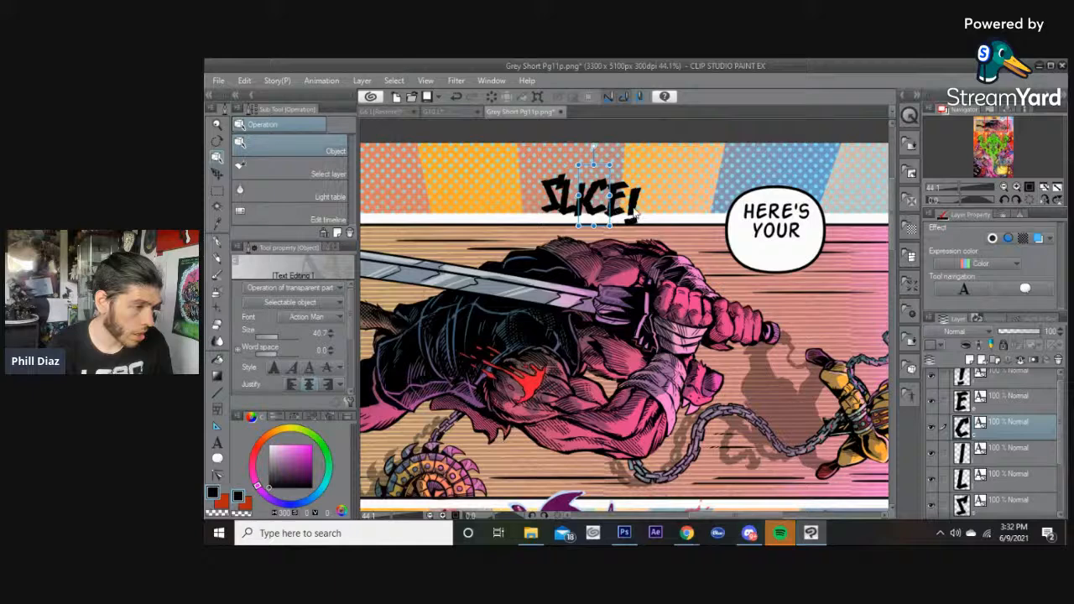
pyautogui.moveTo(633, 210)
pyautogui.mouseDown()
pyautogui.moveTo(644, 212)
pyautogui.moveTo(610, 222)
pyautogui.moveTo(632, 205)
pyautogui.mouseUp()
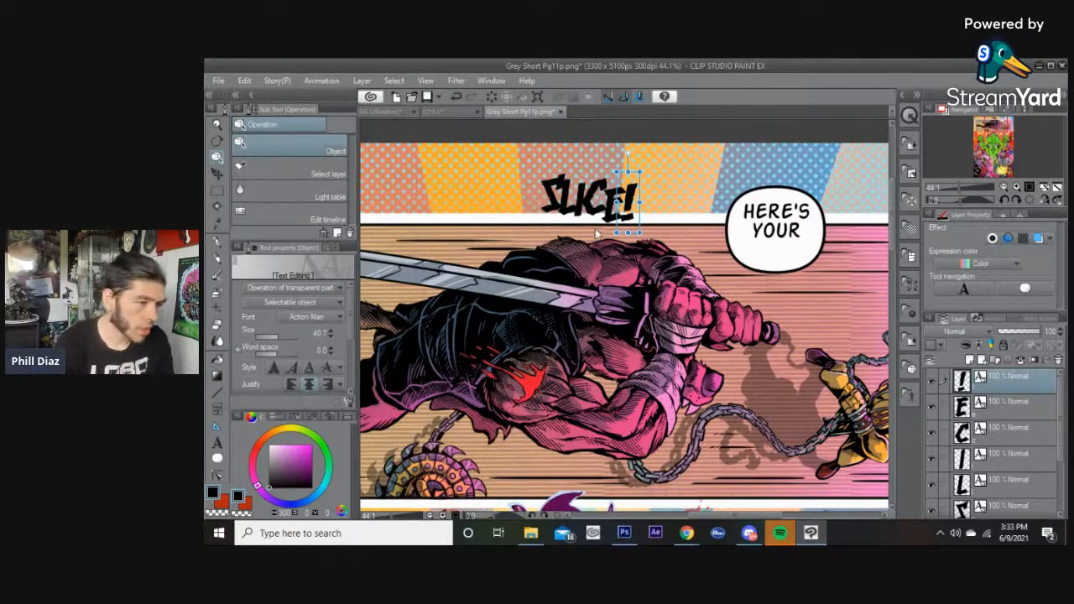
pyautogui.click(552, 192)
pyautogui.moveTo(552, 191); pyautogui.dragTo(552, 193)
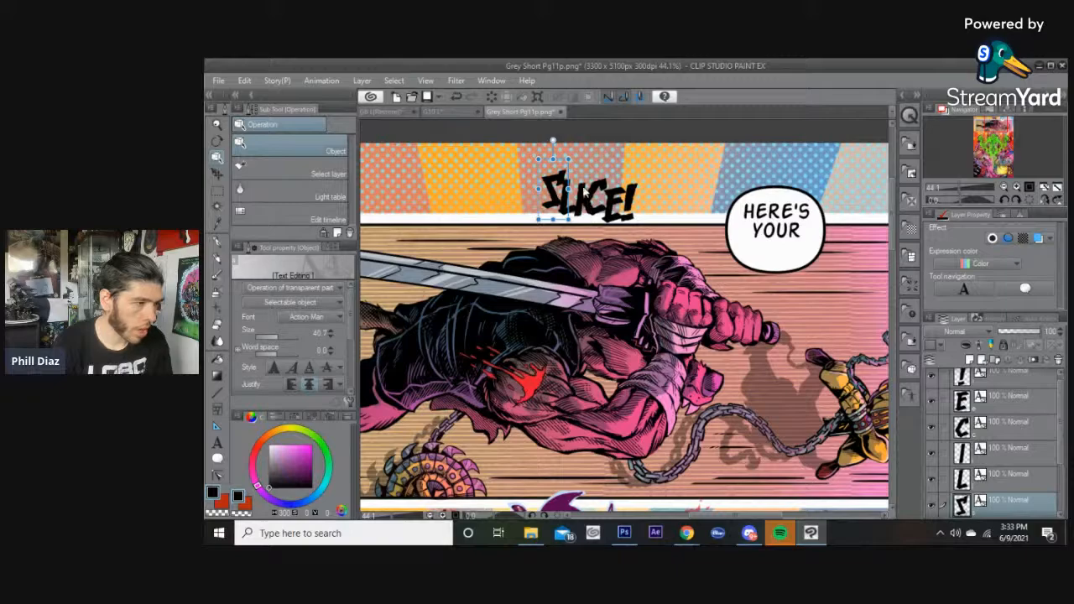
pyautogui.click(584, 192)
pyautogui.scroll(2, 525, 183)
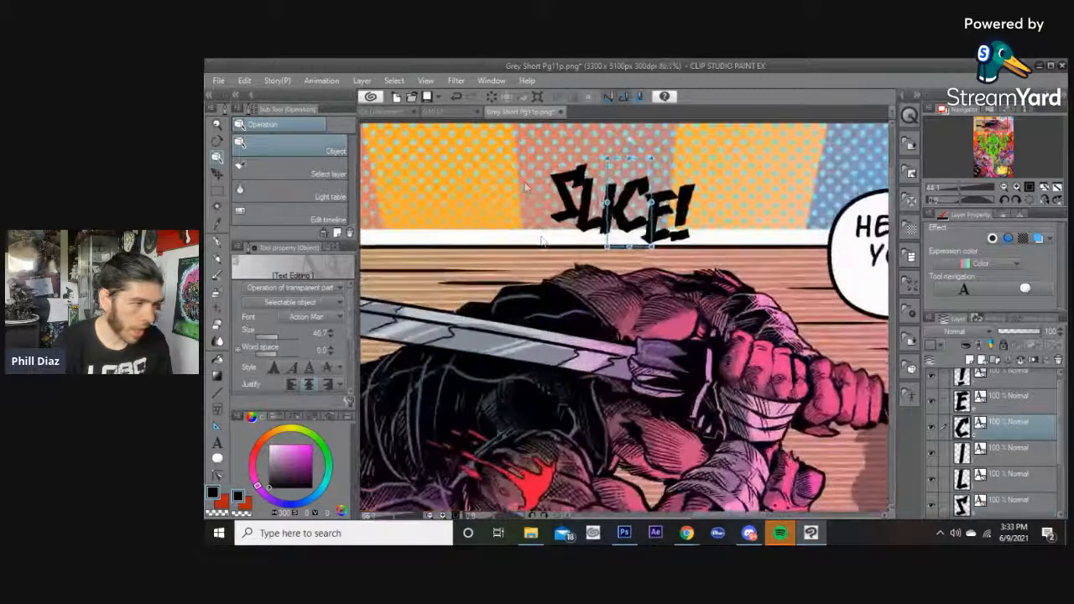
pyautogui.click(567, 240)
pyautogui.click(609, 228)
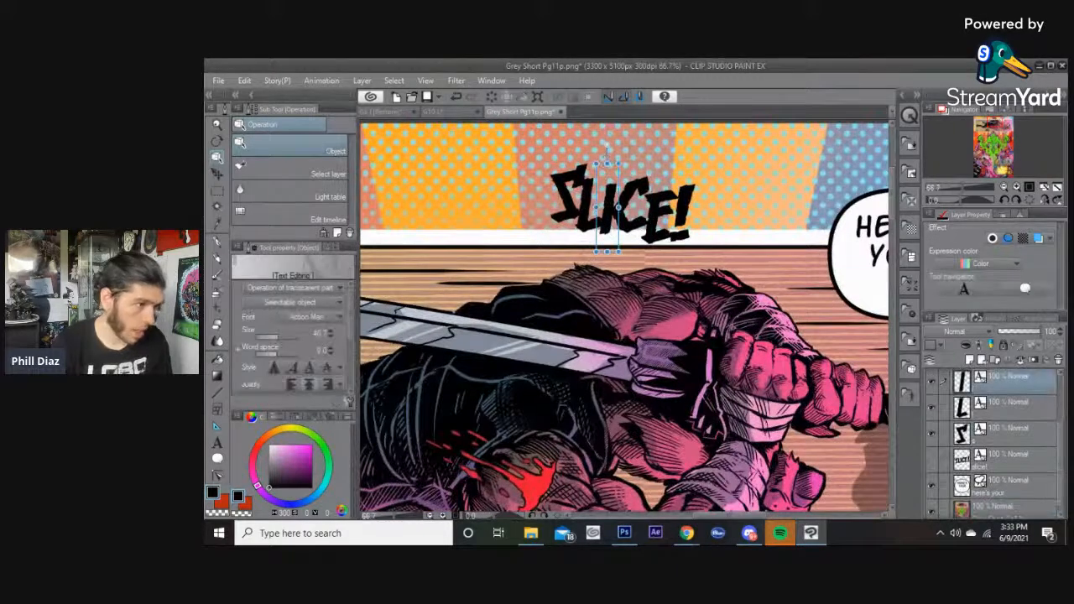
pyautogui.moveTo(612, 198); pyautogui.dragTo(612, 195)
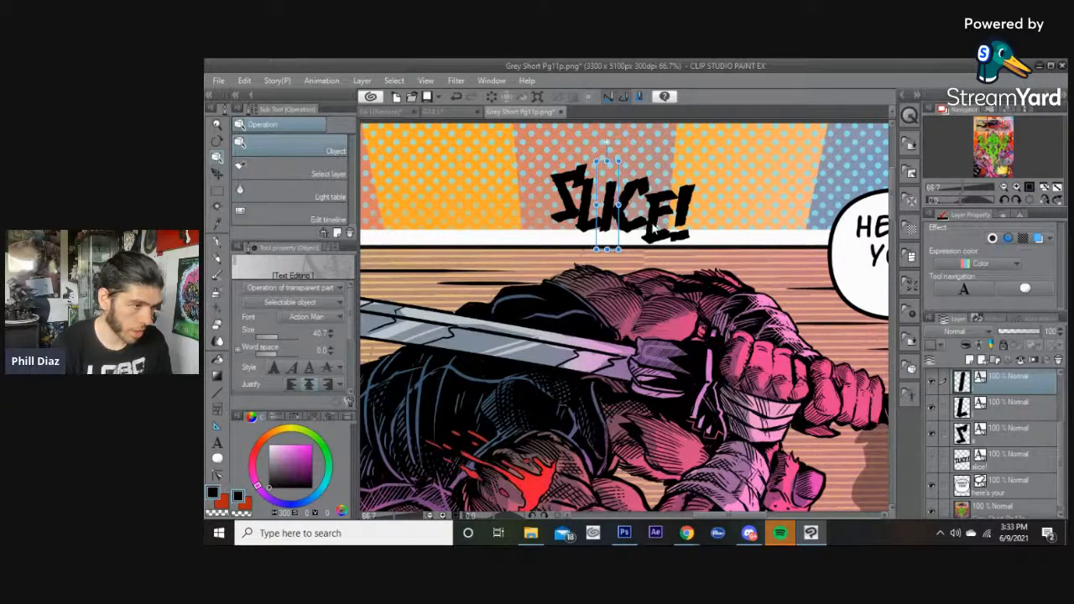
# Nudge the ! and E letters and adjust the L letter's placement in SLICE!
pyautogui.click(684, 211)
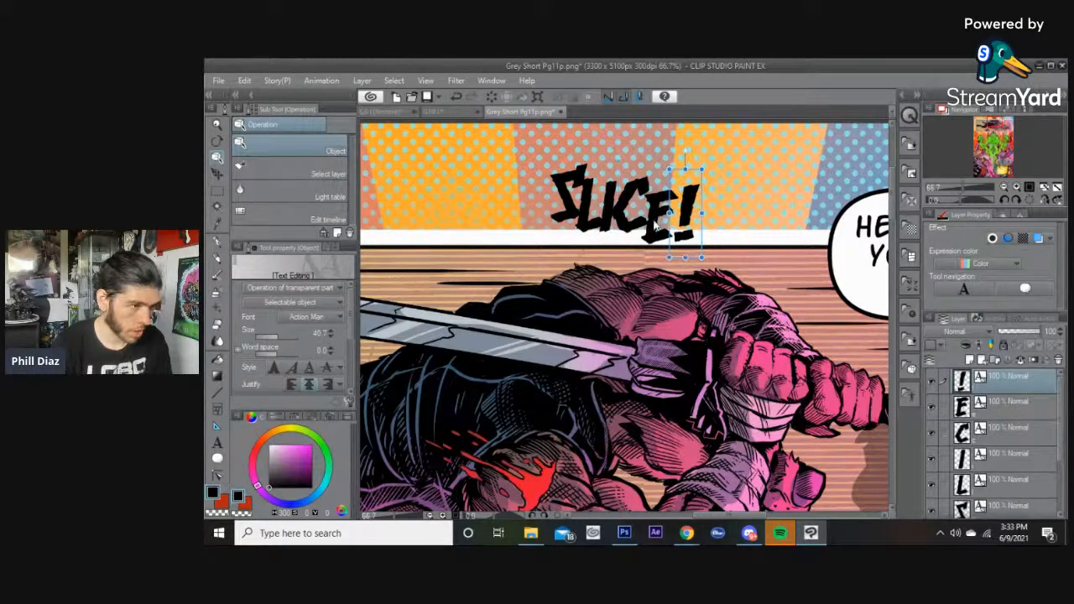
pyautogui.click(656, 224)
pyautogui.moveTo(656, 221); pyautogui.dragTo(660, 218)
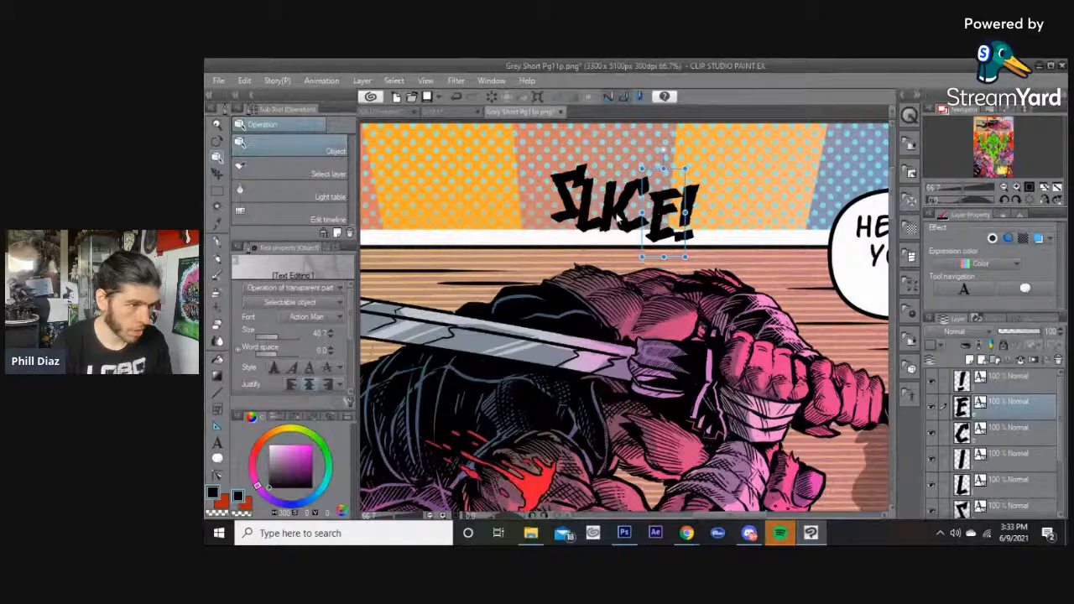
pyautogui.click(636, 220)
pyautogui.click(593, 233)
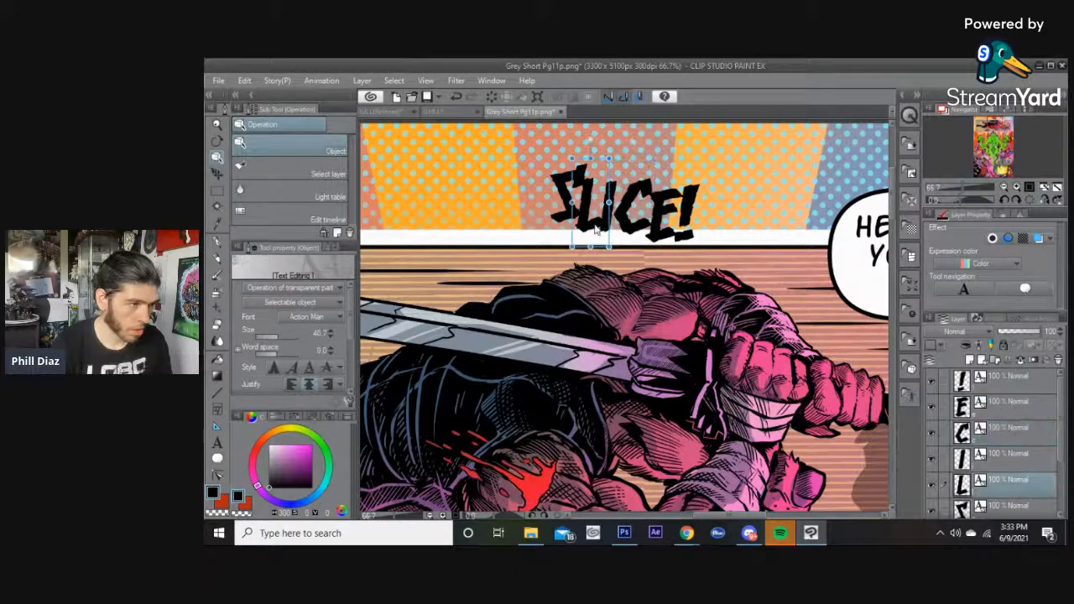
pyautogui.click(620, 191)
pyautogui.click(617, 204)
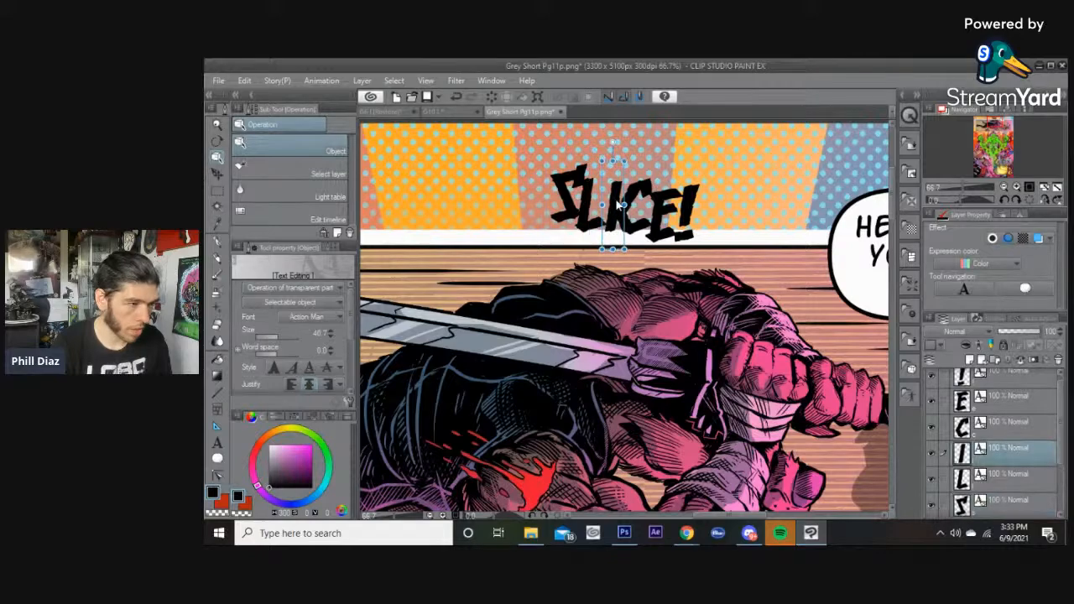
pyautogui.click(579, 276)
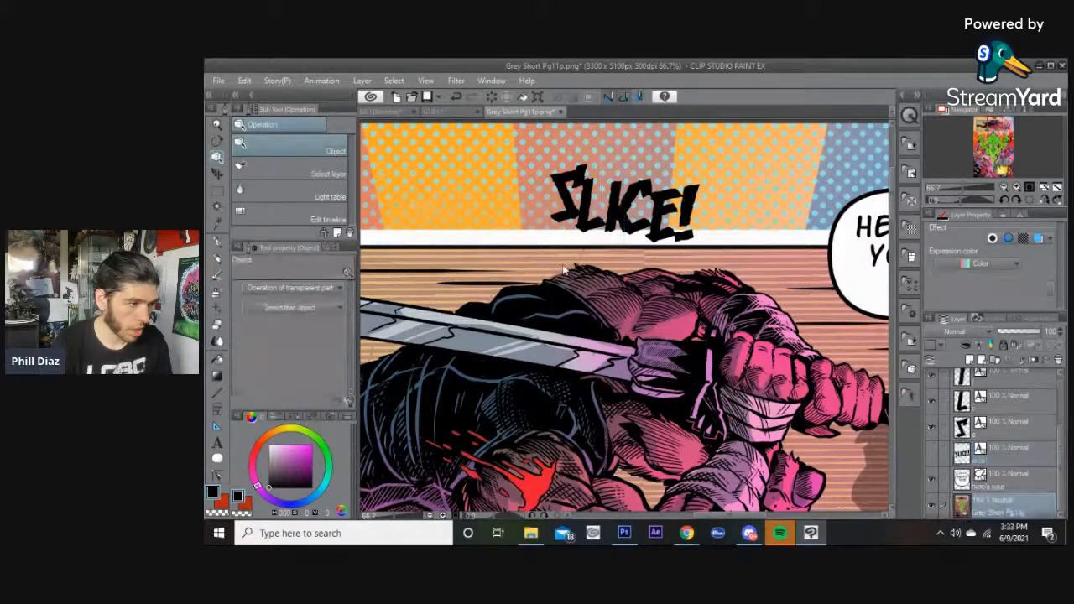
# Nudge the L letter slightly to tighten the spacing of SLICE!
pyautogui.scroll(-2, 573, 243)
pyautogui.scroll(-1, 573, 243)
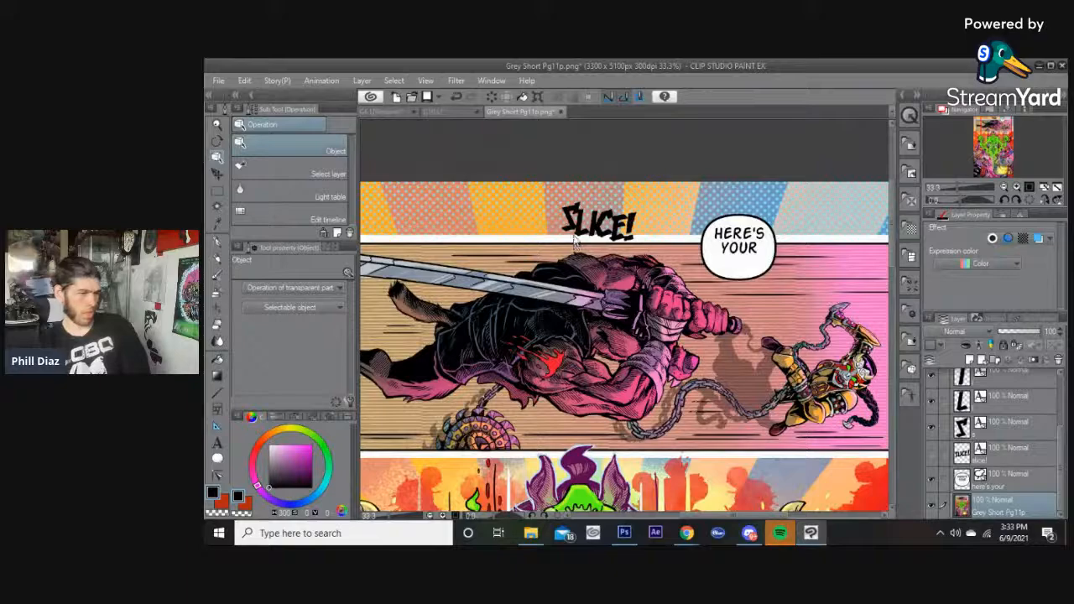
pyautogui.scroll(3, 575, 231)
pyautogui.scroll(2, 574, 228)
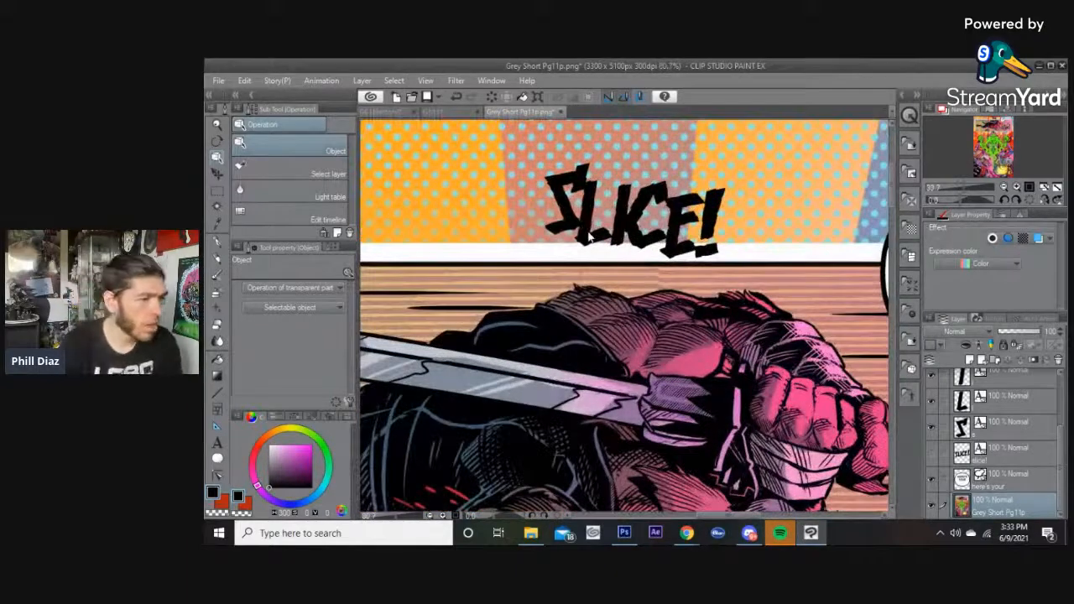
pyautogui.click(593, 234)
pyautogui.moveTo(594, 243)
pyautogui.mouseDown()
pyautogui.moveTo(593, 263)
pyautogui.moveTo(591, 246)
pyautogui.mouseUp()
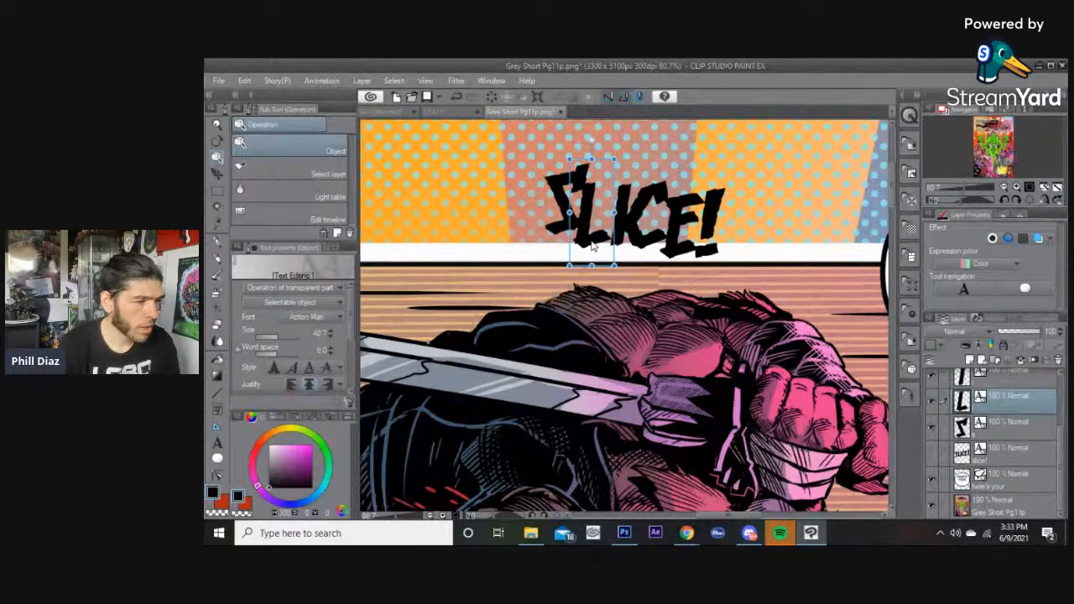
pyautogui.click(756, 173)
pyautogui.scroll(-3, 755, 173)
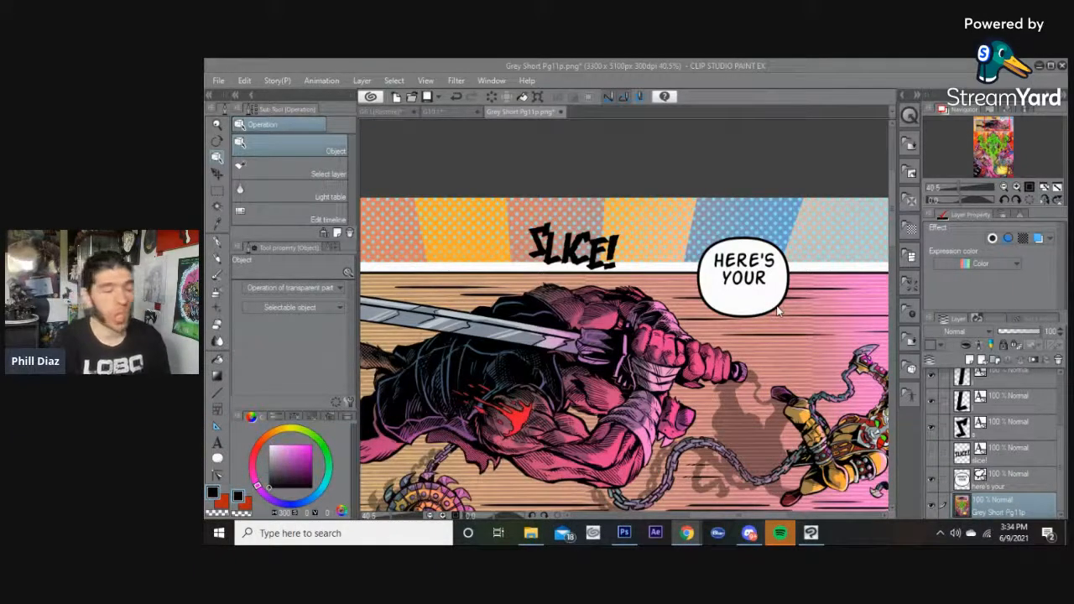
# Merge the separate SLICE! letter layers into one layer and rasterize it.
pyautogui.click(989, 430)
pyautogui.keyDown('shift'); pyautogui.click(996, 383); pyautogui.keyUp('shift')
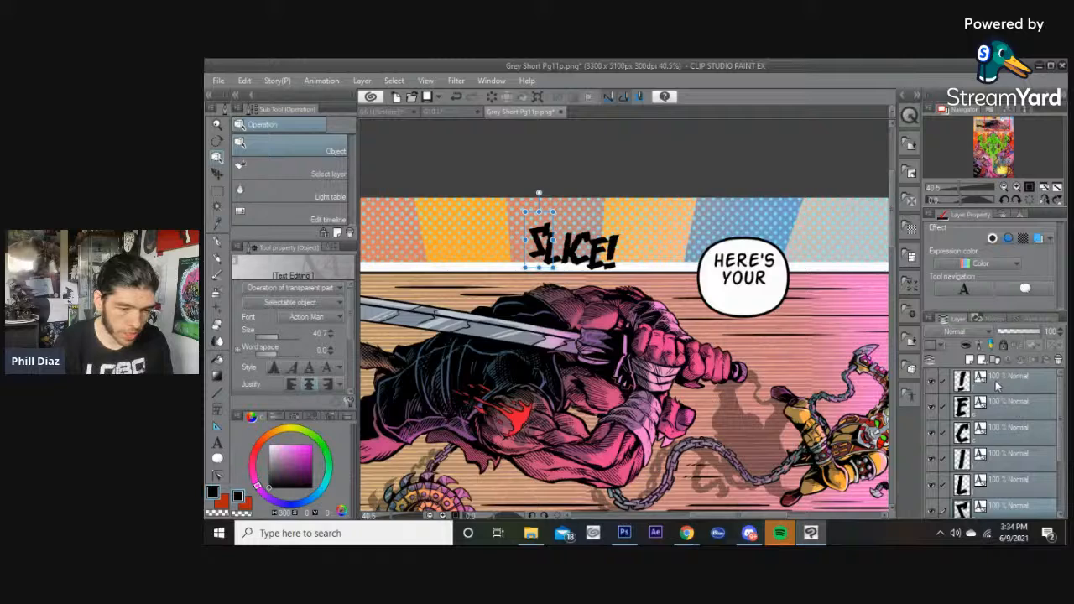
pyautogui.rightClick(996, 384)
pyautogui.click(911, 468)
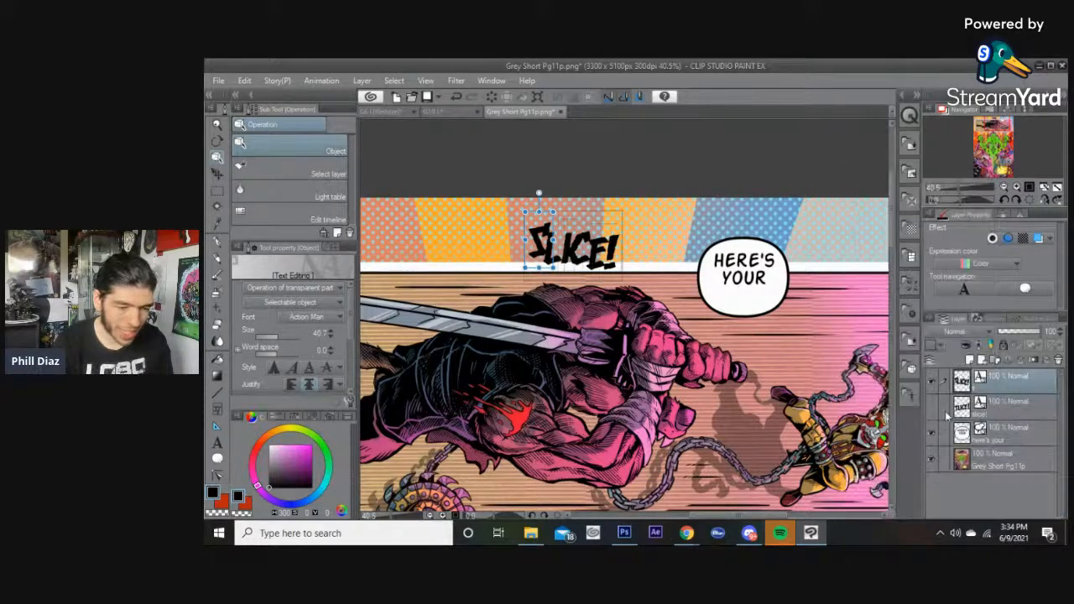
pyautogui.rightClick(1007, 378)
pyautogui.click(922, 374)
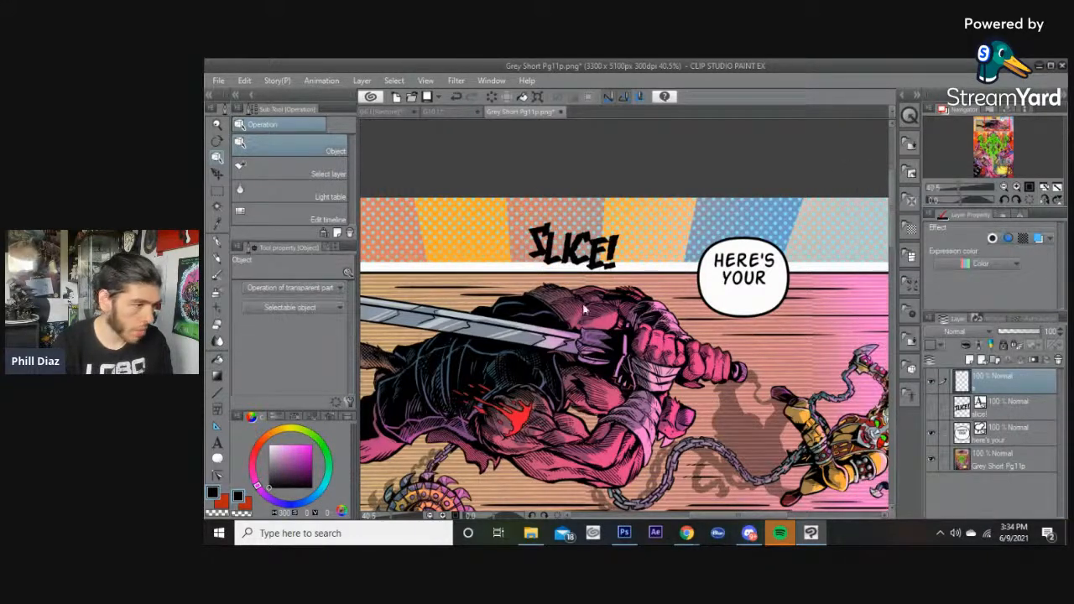
# Select the SLICE! letters with auto select and colour them bright red.
pyautogui.press('w')
pyautogui.scroll(2, 525, 220)
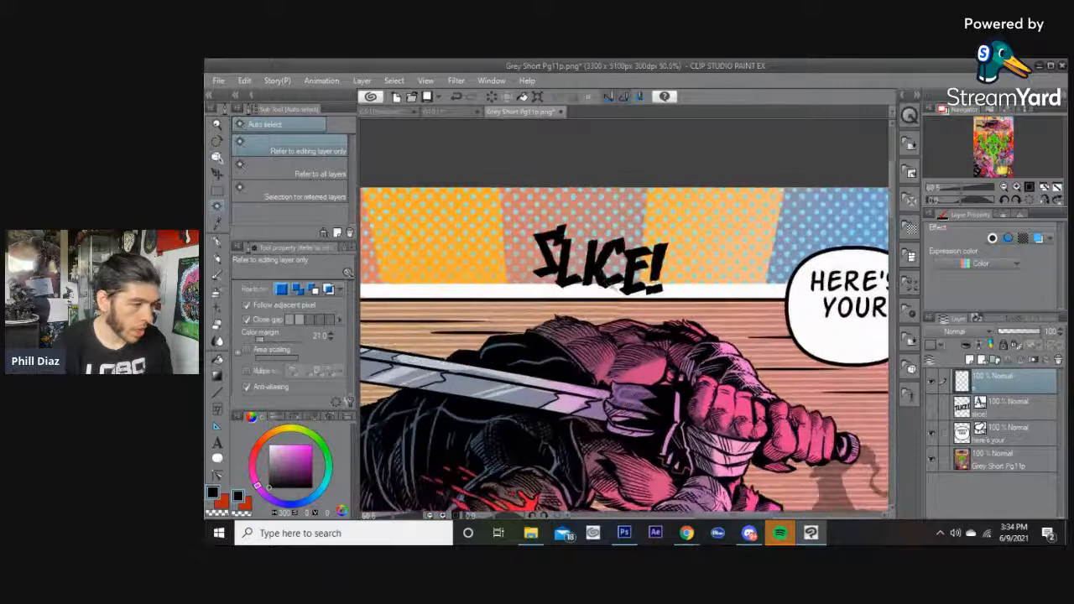
pyautogui.click(609, 285)
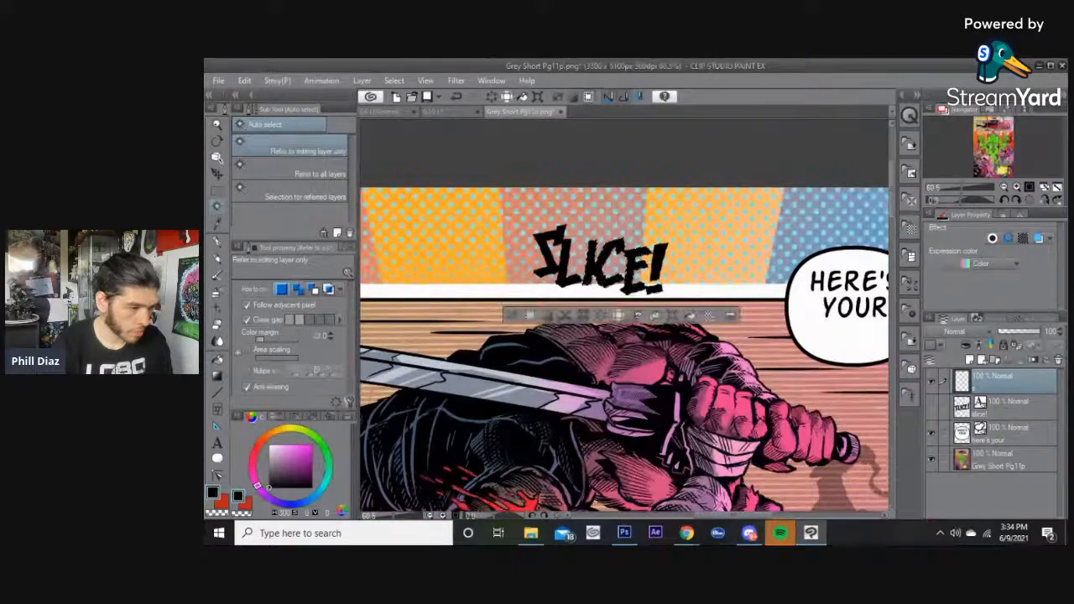
pyautogui.click(594, 286)
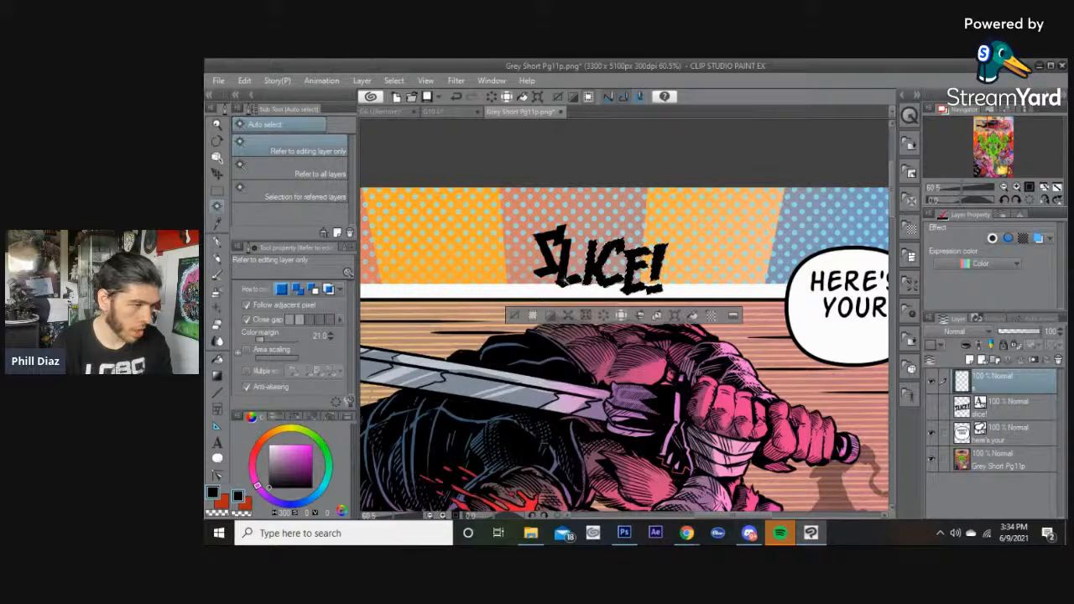
pyautogui.keyDown('shift'); pyautogui.click(563, 268); pyautogui.keyUp('shift')
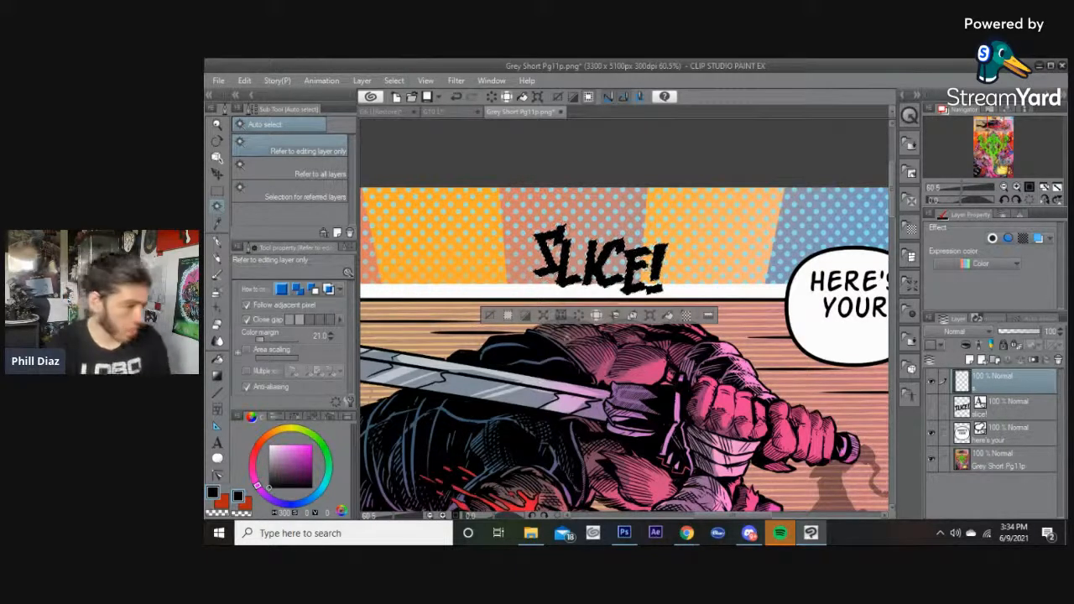
pyautogui.click(258, 451)
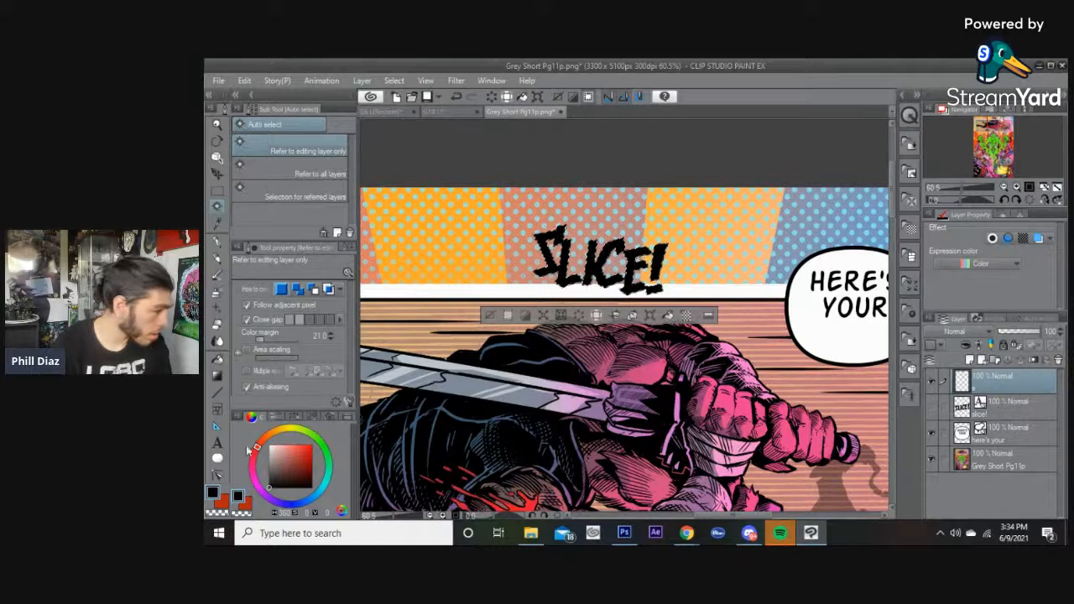
pyautogui.click(312, 446)
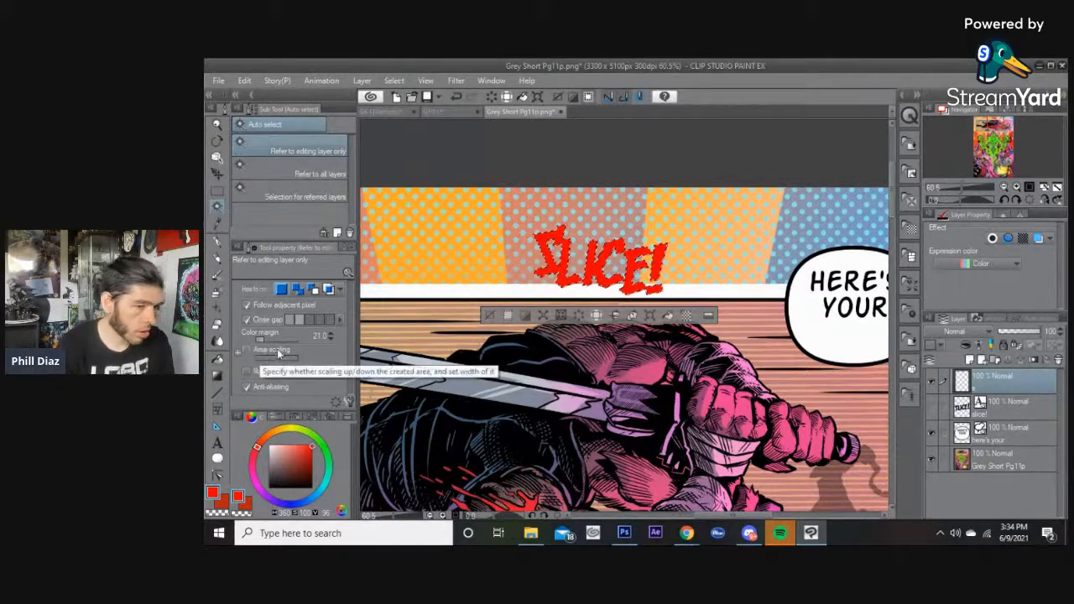
# Apply a red-to-crimson gradient across the selected SLICE! letters, then deselect.
pyautogui.click(218, 376)
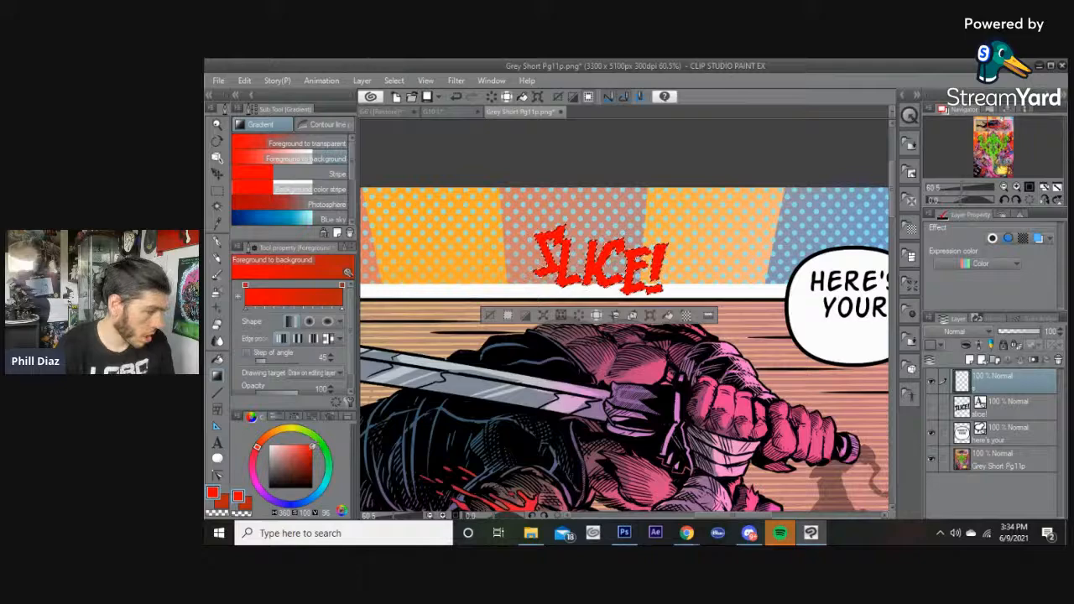
pyautogui.moveTo(758, 429); pyautogui.dragTo(655, 348)
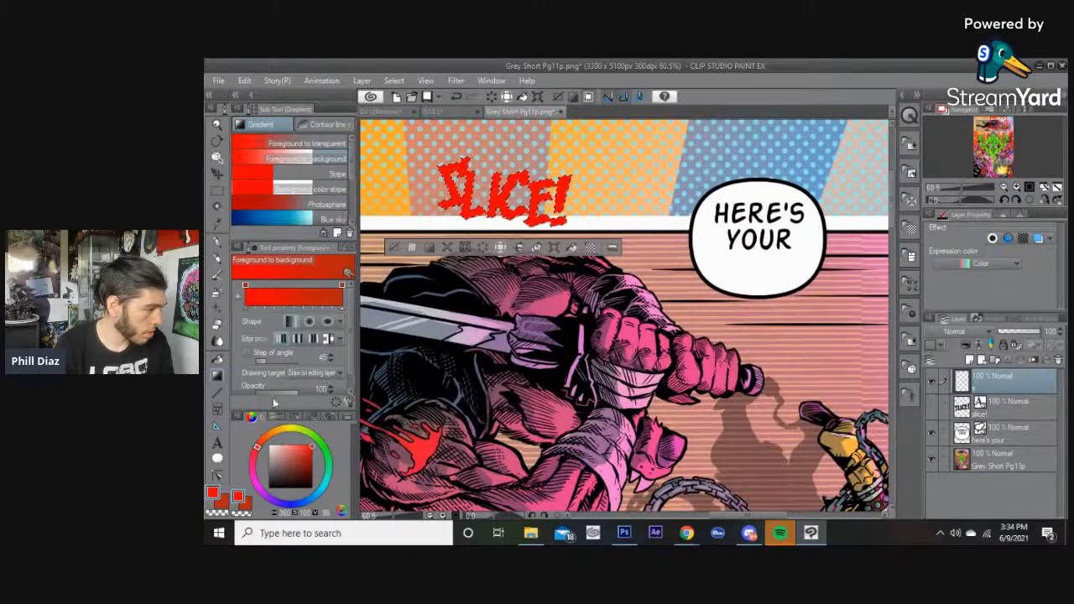
pyautogui.click(308, 457)
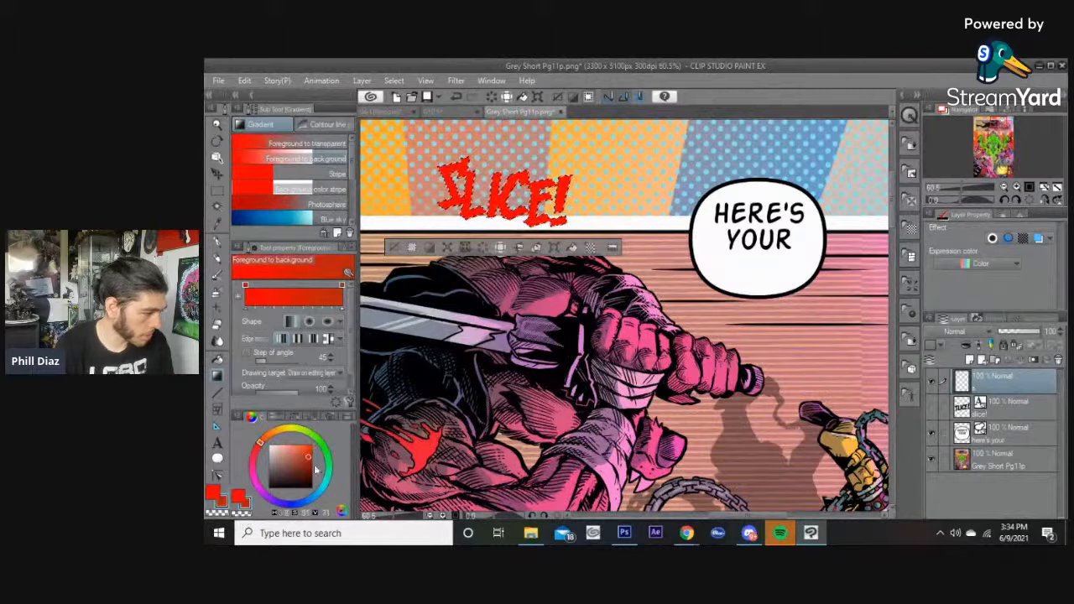
pyautogui.moveTo(258, 466); pyautogui.dragTo(252, 460)
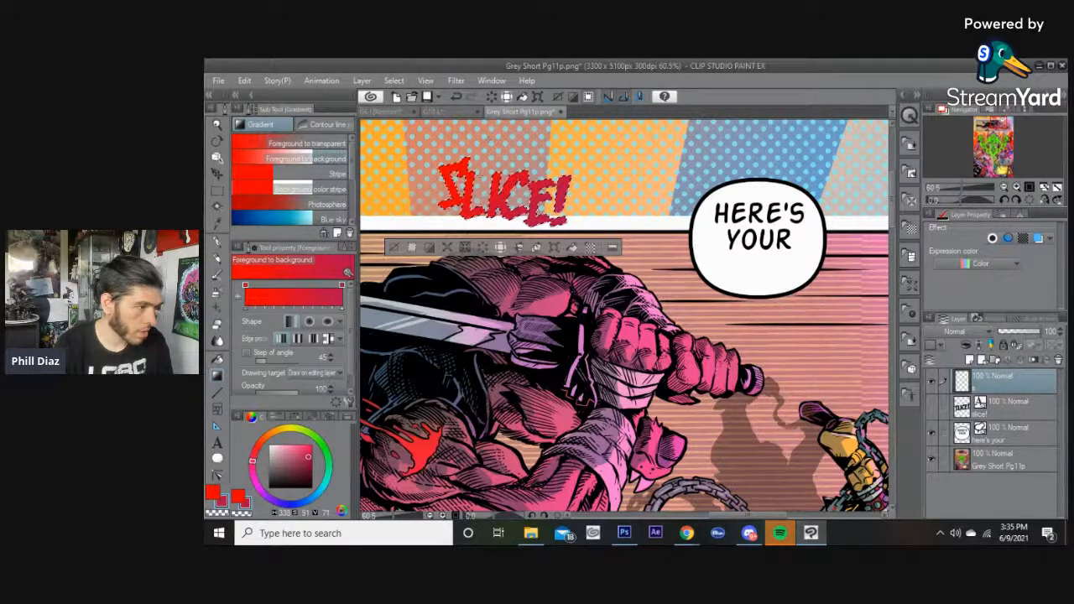
pyautogui.moveTo(537, 226); pyautogui.dragTo(604, 265)
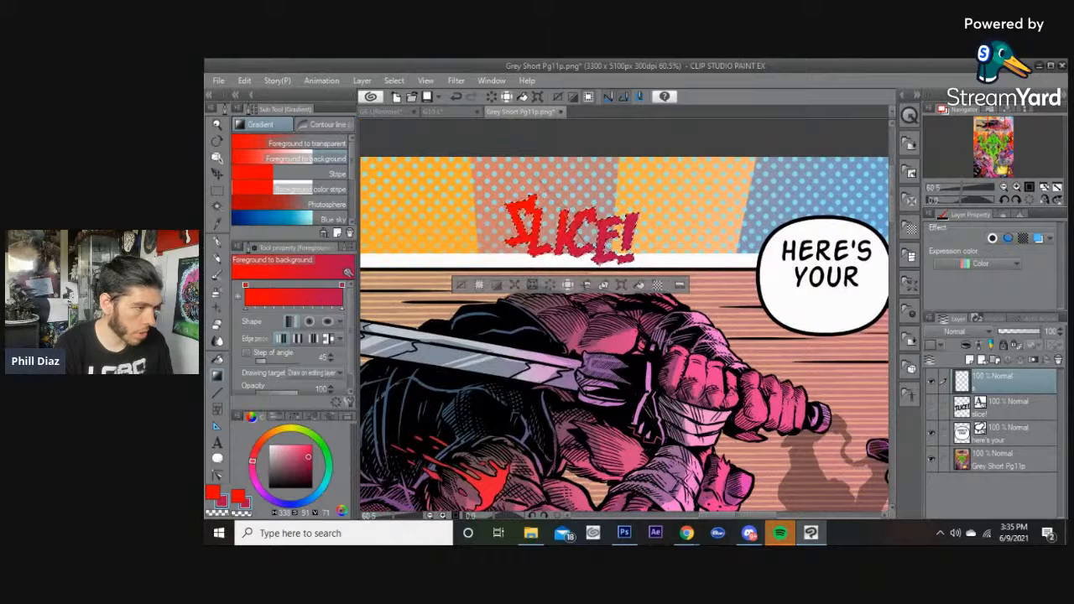
pyautogui.hotkey('ctrl', 'd')
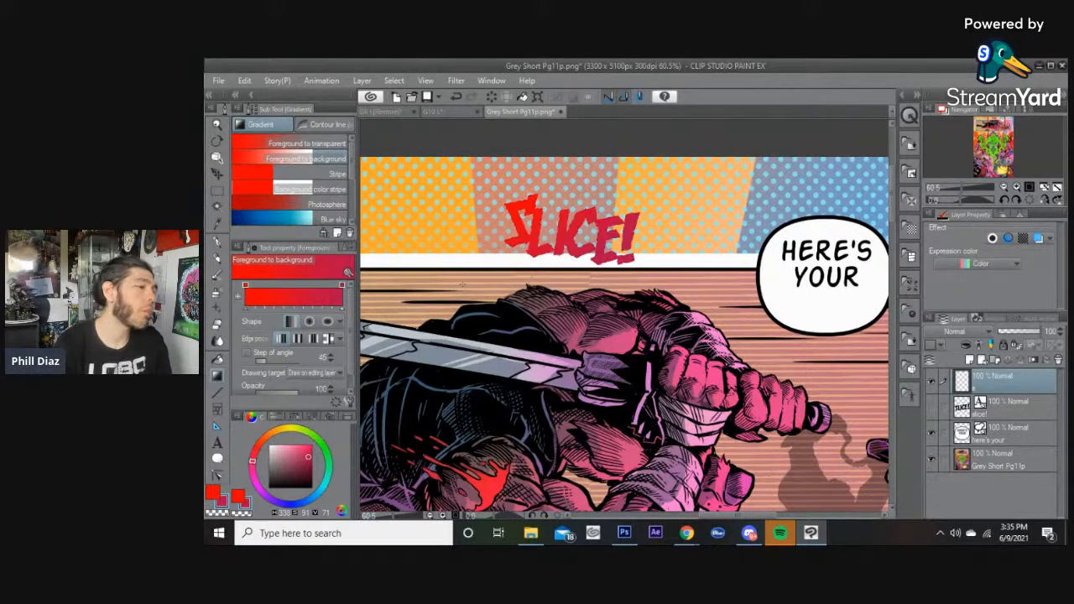
# Move the SLICE! sound effect down so it sits just below the HERE'S YOUR balloon.
pyautogui.click(218, 158)
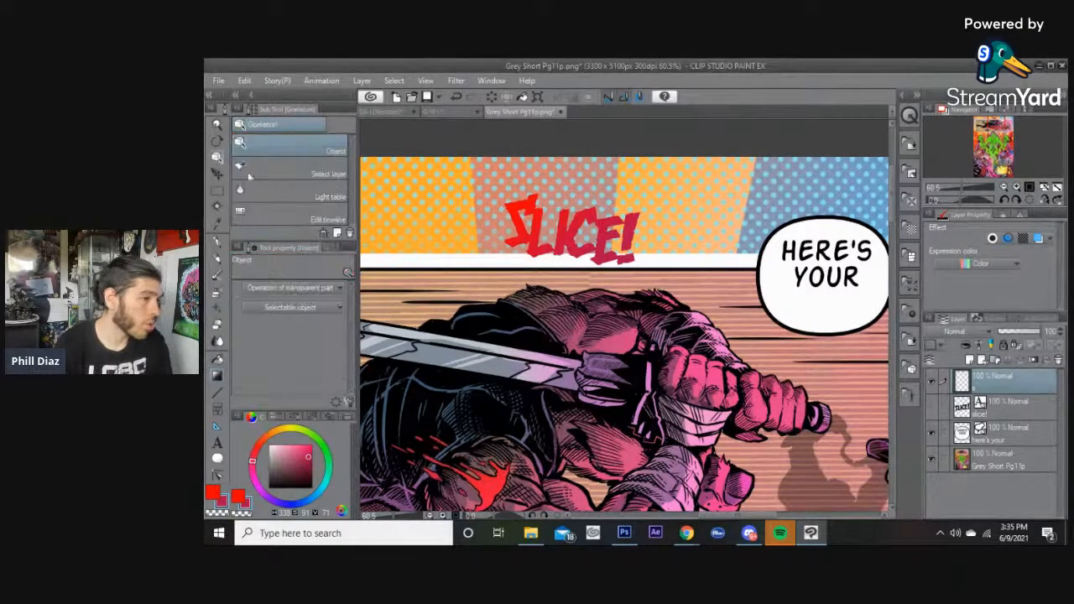
pyautogui.moveTo(574, 249); pyautogui.dragTo(681, 256)
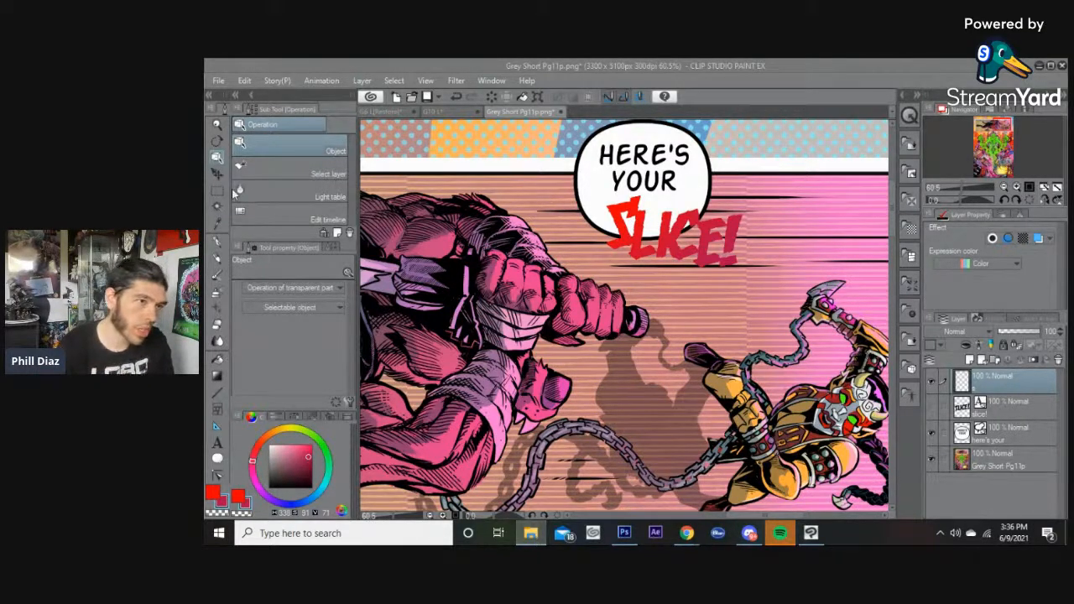
pyautogui.click(714, 64)
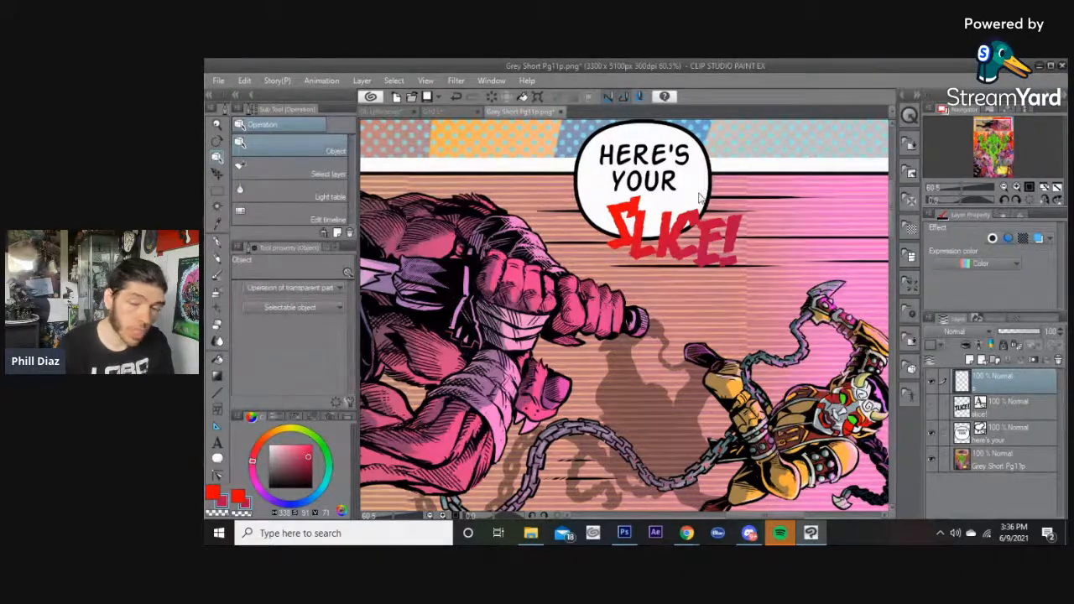
# Reselect the SLICE! letters and refill them with bright red.
pyautogui.scroll(-2, 680, 188)
pyautogui.scroll(1, 675, 185)
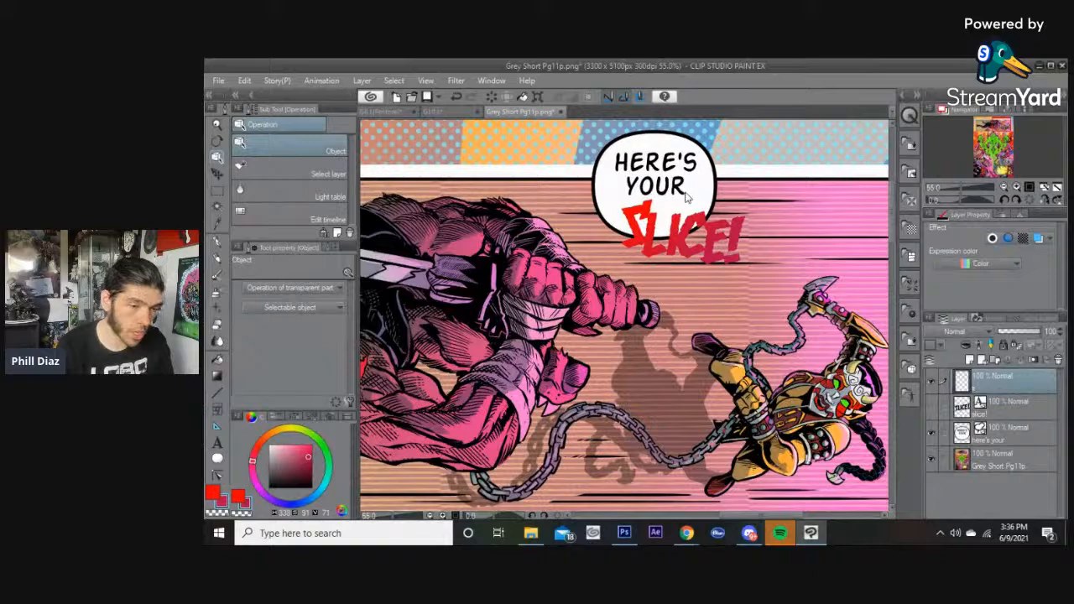
pyautogui.scroll(-5, 685, 195)
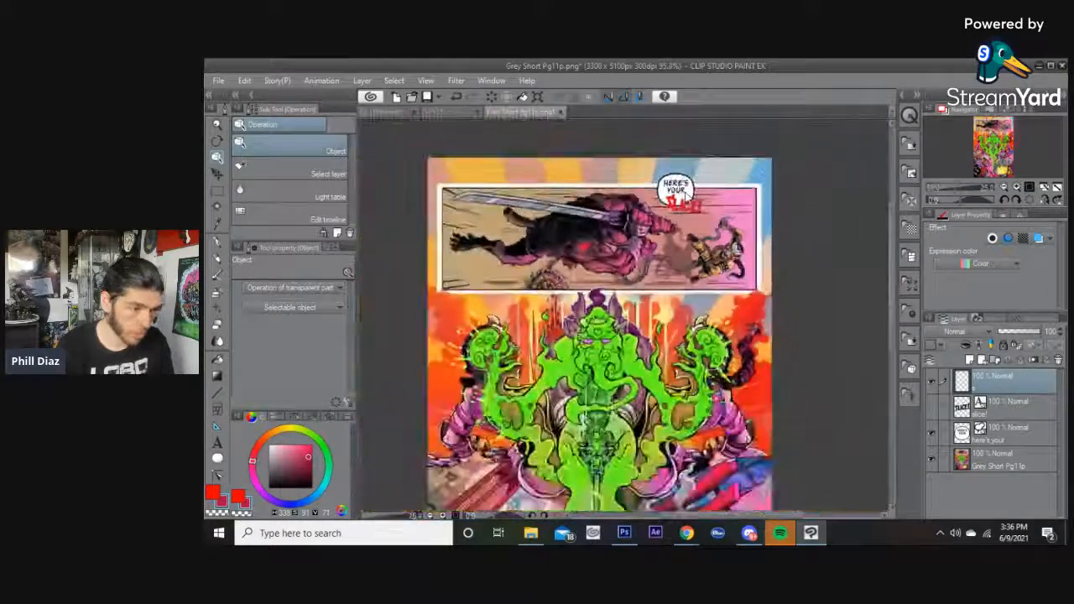
pyautogui.scroll(4, 683, 193)
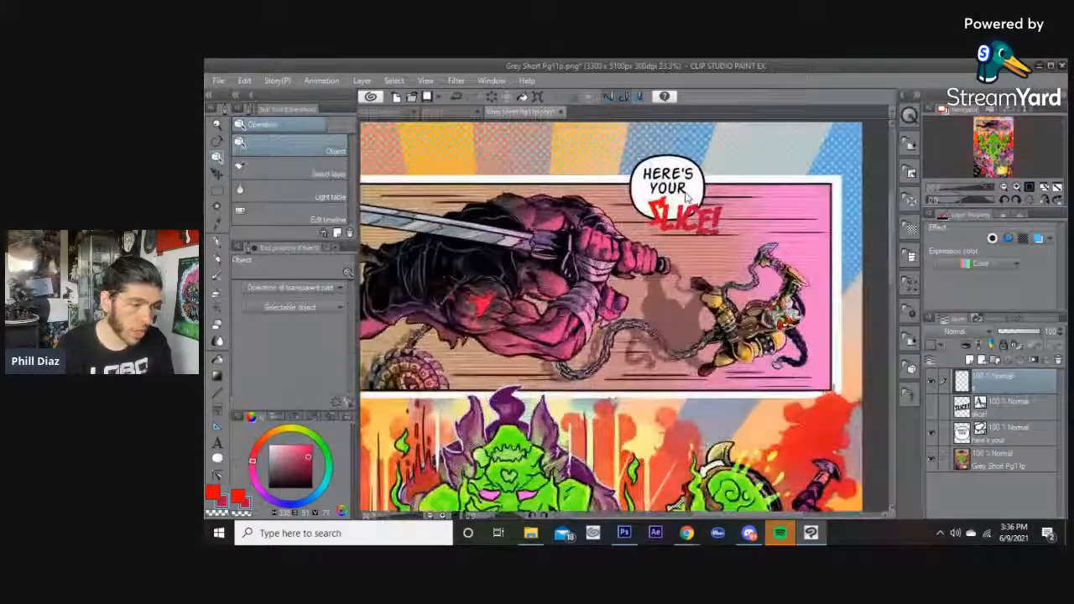
pyautogui.scroll(2, 665, 187)
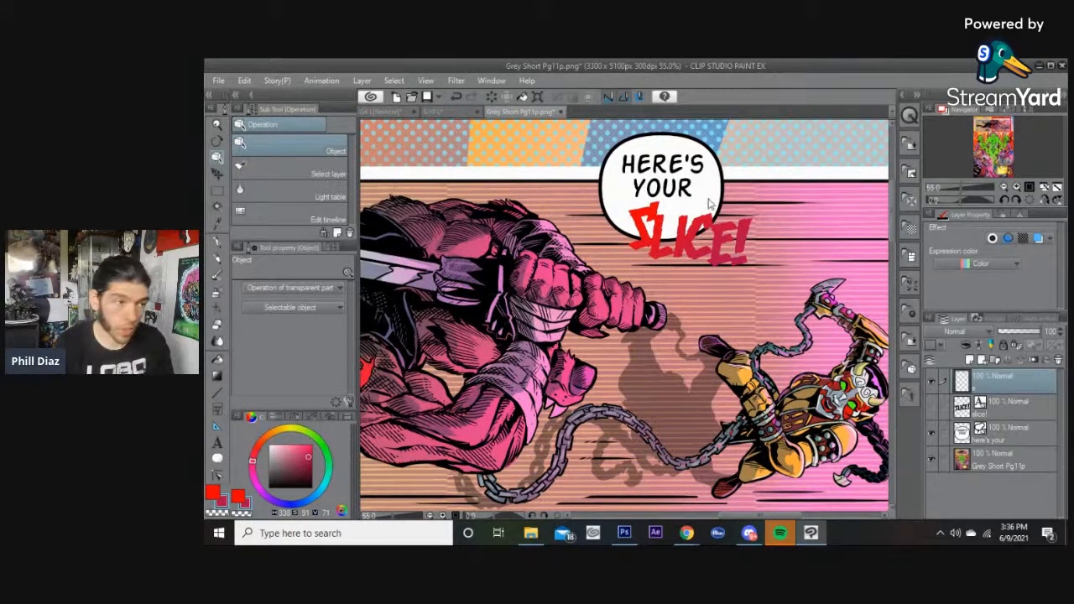
pyautogui.scroll(1, 684, 228)
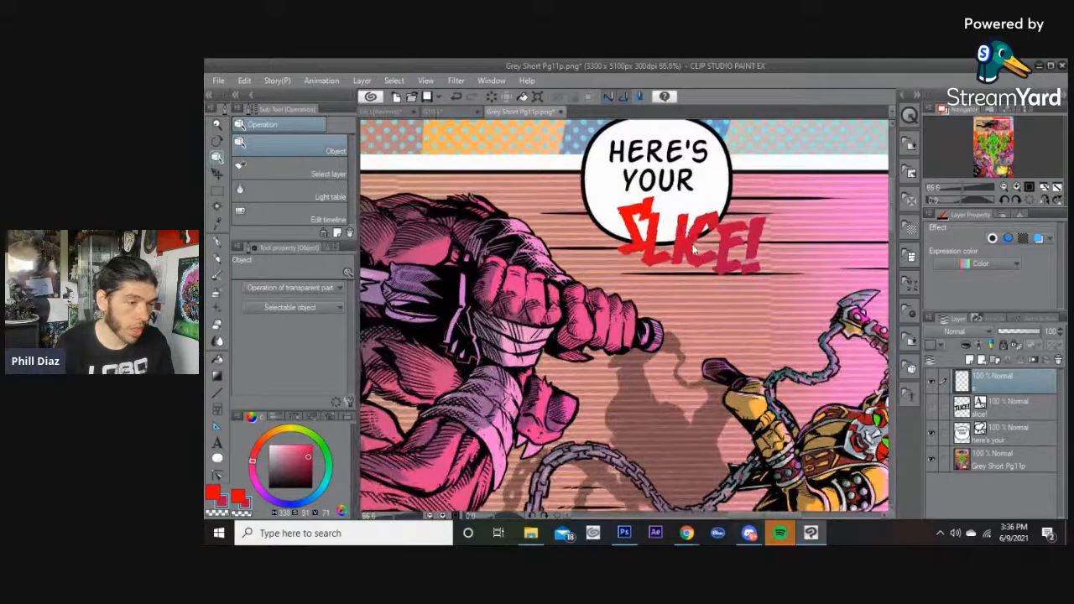
pyautogui.press('w')
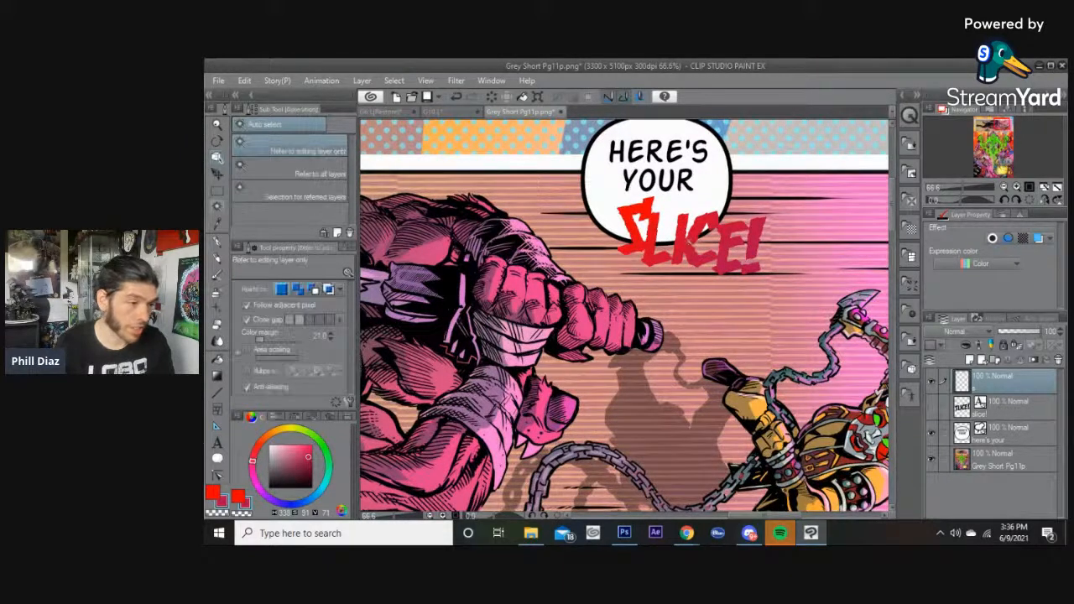
pyautogui.click(685, 237)
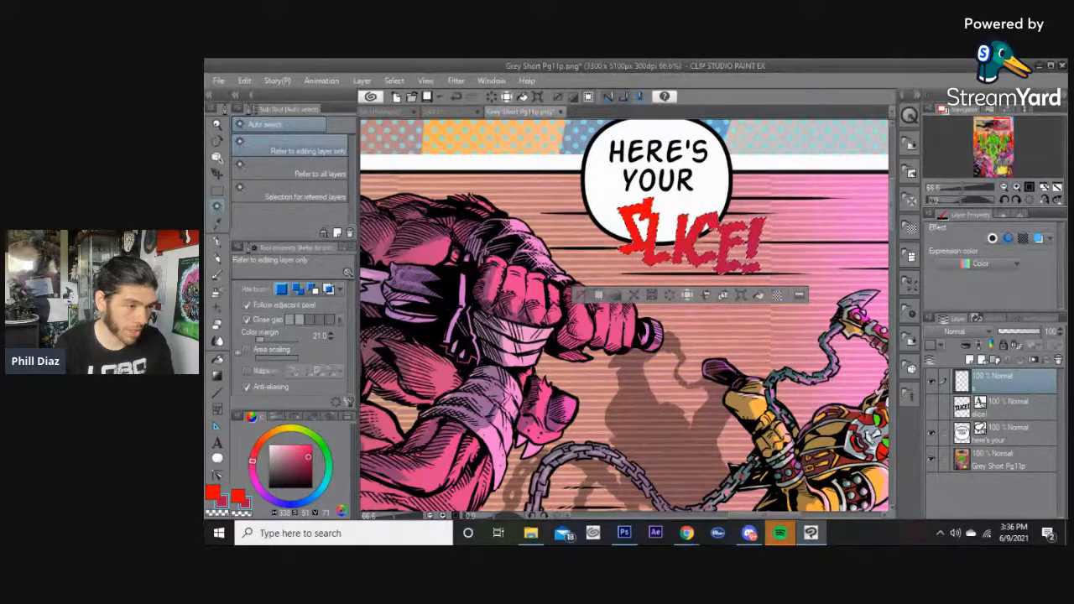
pyautogui.click(217, 375)
pyautogui.click(313, 449)
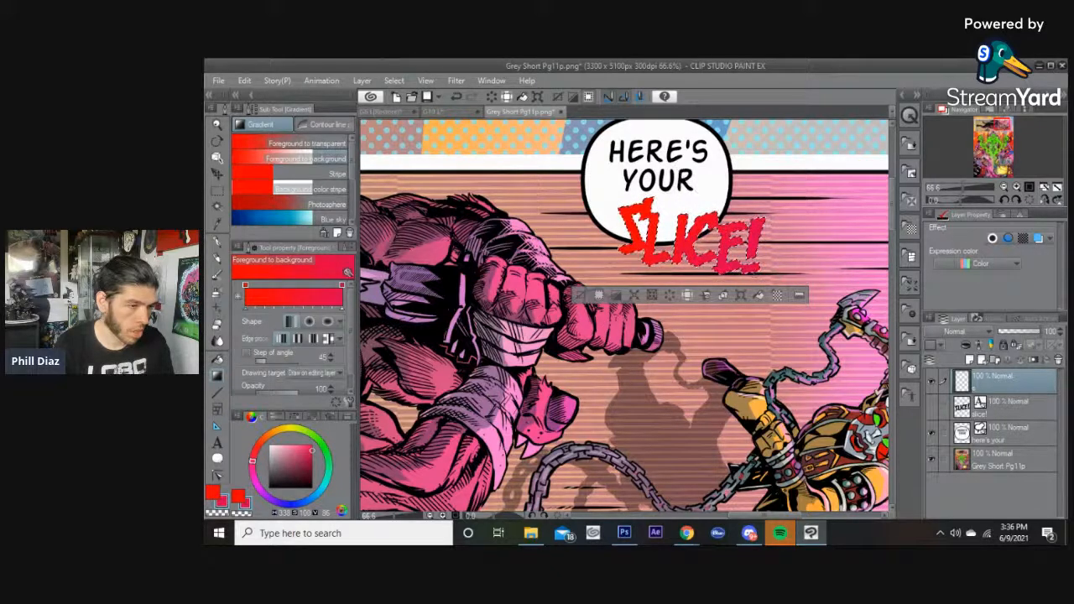
pyautogui.click(315, 446)
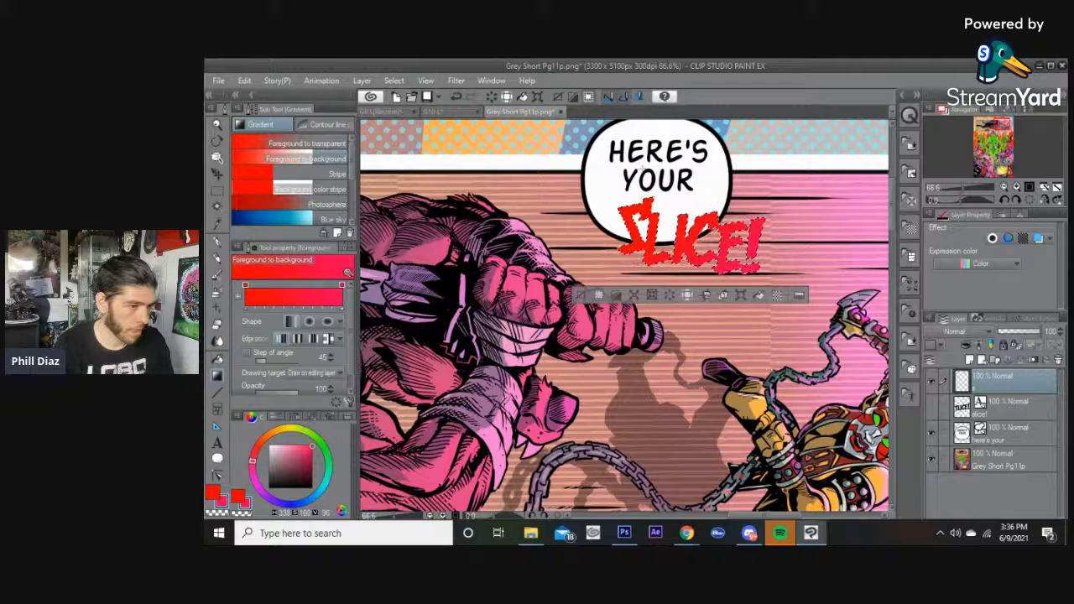
# Pick a crimson shade and reapply the red-to-crimson gradient over the SLICE! letters.
pyautogui.scroll(-1, 645, 312)
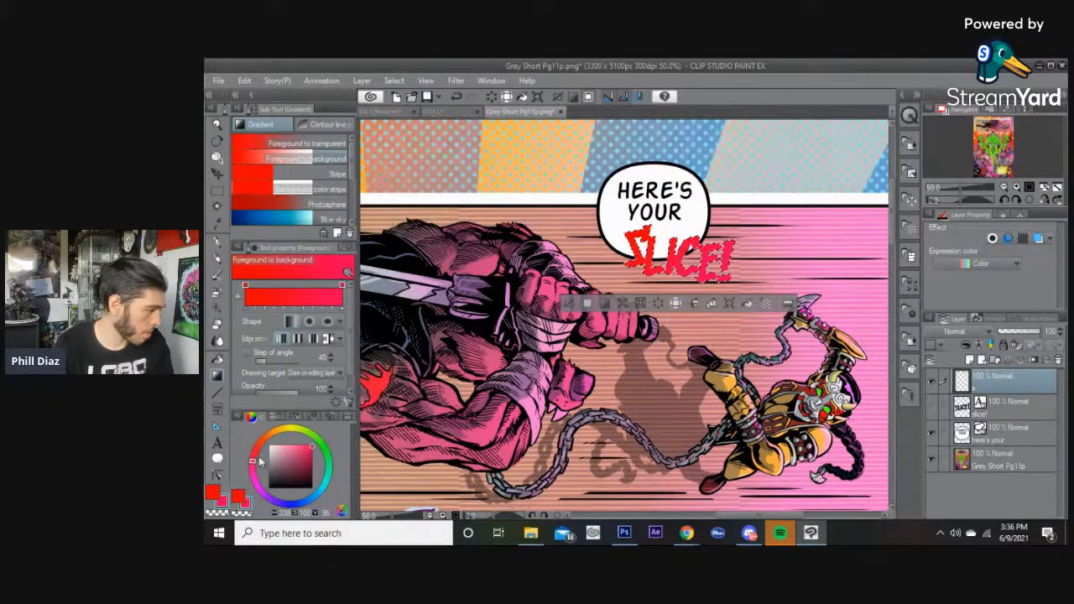
pyautogui.click(240, 496)
pyautogui.moveTo(315, 444); pyautogui.dragTo(312, 455)
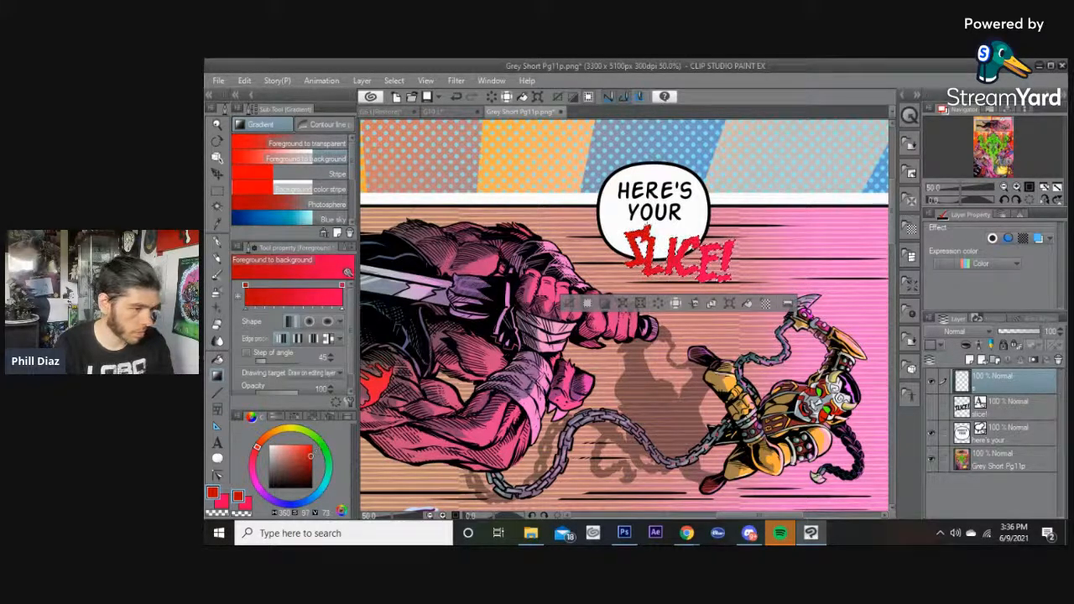
pyautogui.click(570, 305)
pyautogui.scroll(2, 562, 223)
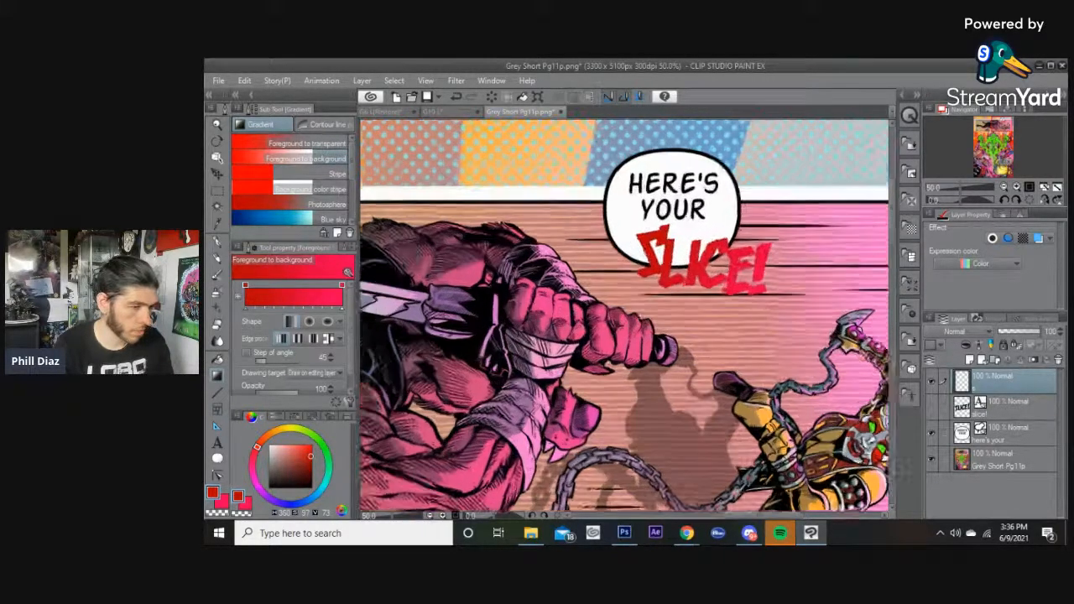
pyautogui.scroll(-1, 562, 223)
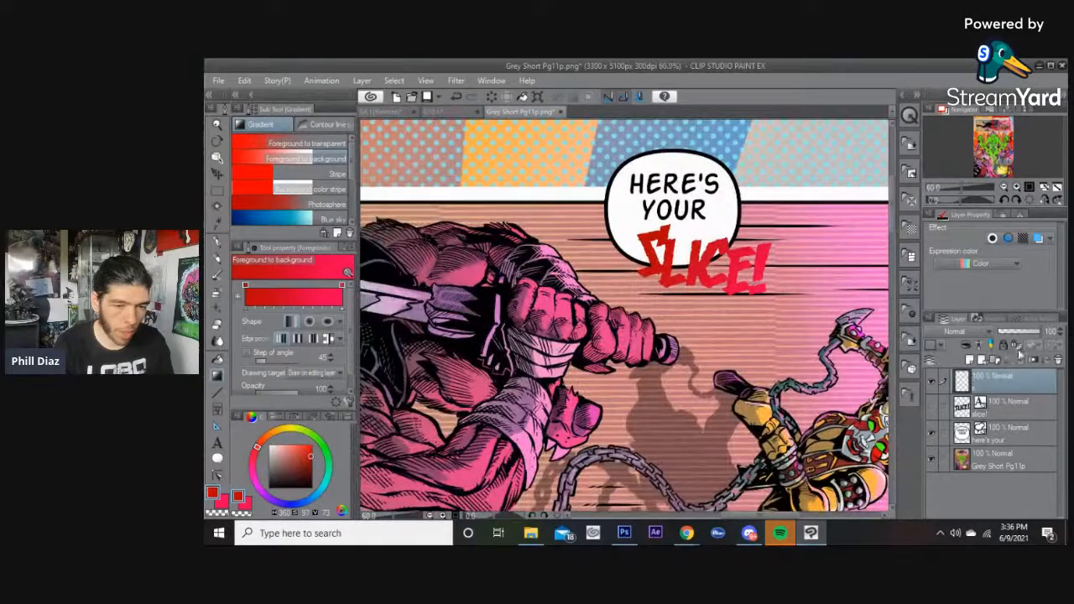
# Turn on a border effect with 3.0 edge thickness for the SLICE! layer.
pyautogui.click(991, 239)
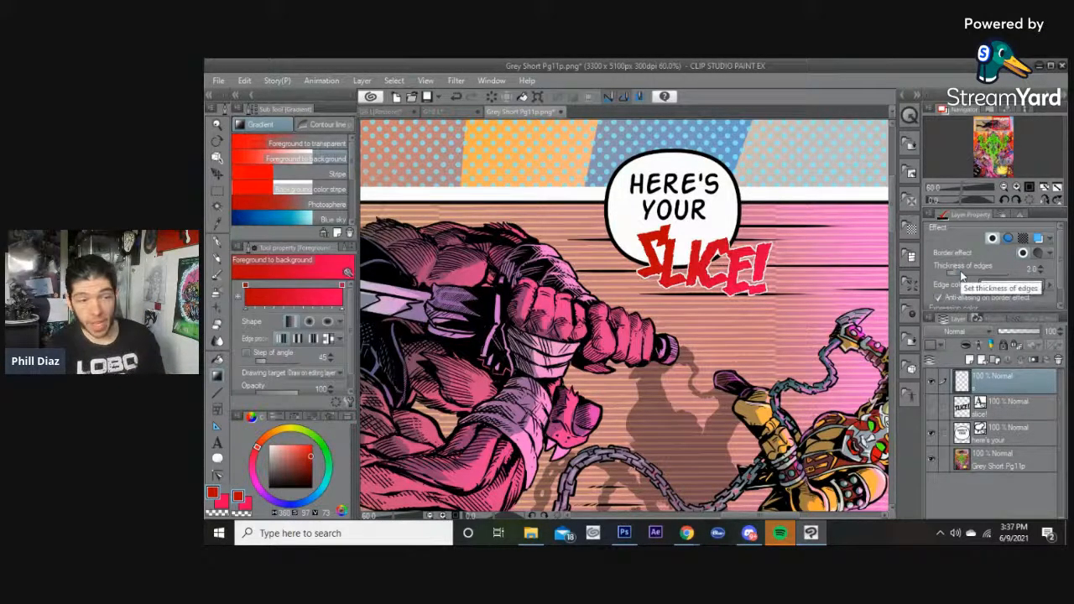
pyautogui.hotkey('alt', 'Tab')
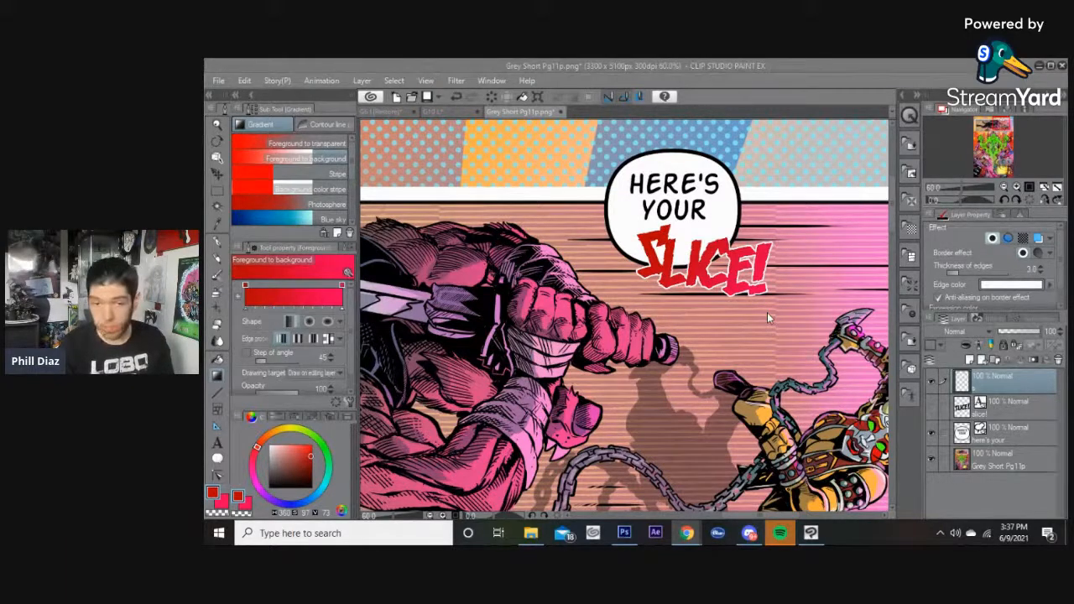
# Rasterize the SLICE! layer and set its border effect edge colour to black.
pyautogui.rightClick(996, 383)
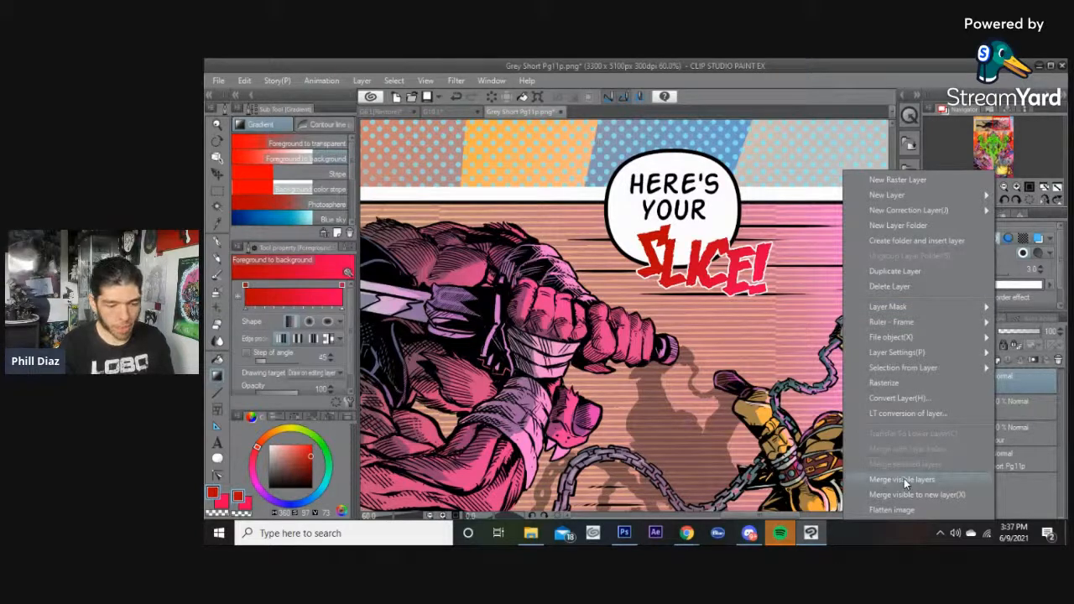
pyautogui.click(901, 383)
pyautogui.click(992, 239)
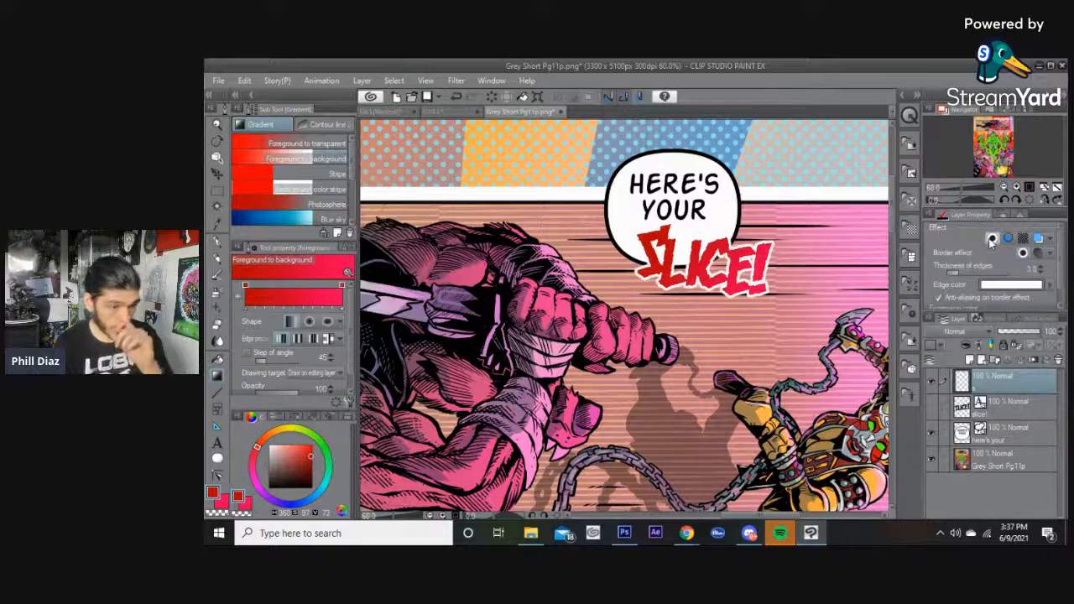
pyautogui.click(1017, 285)
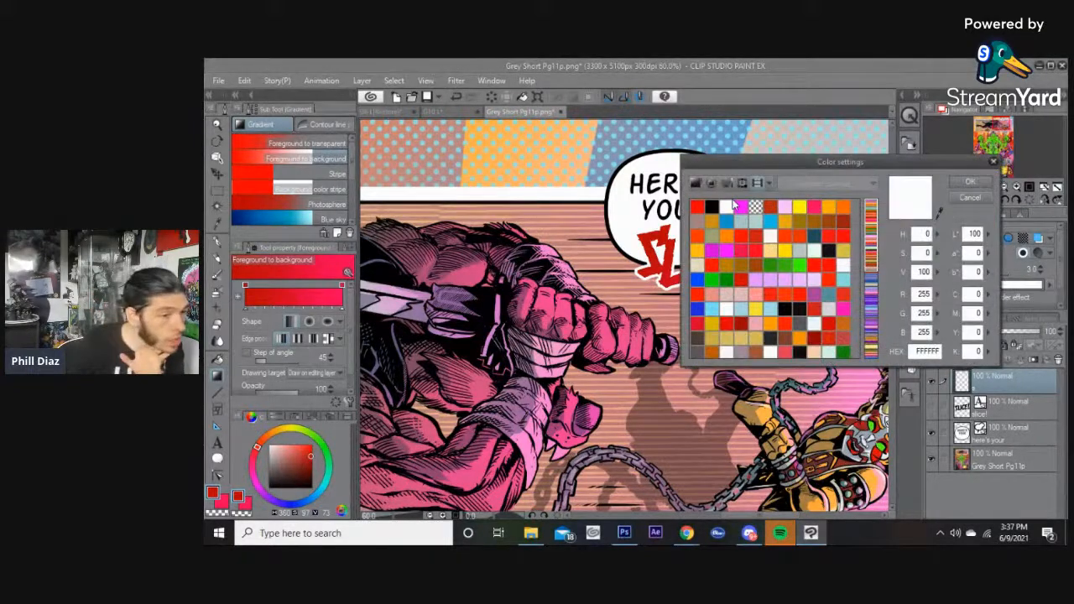
pyautogui.click(709, 205)
pyautogui.press('Return')
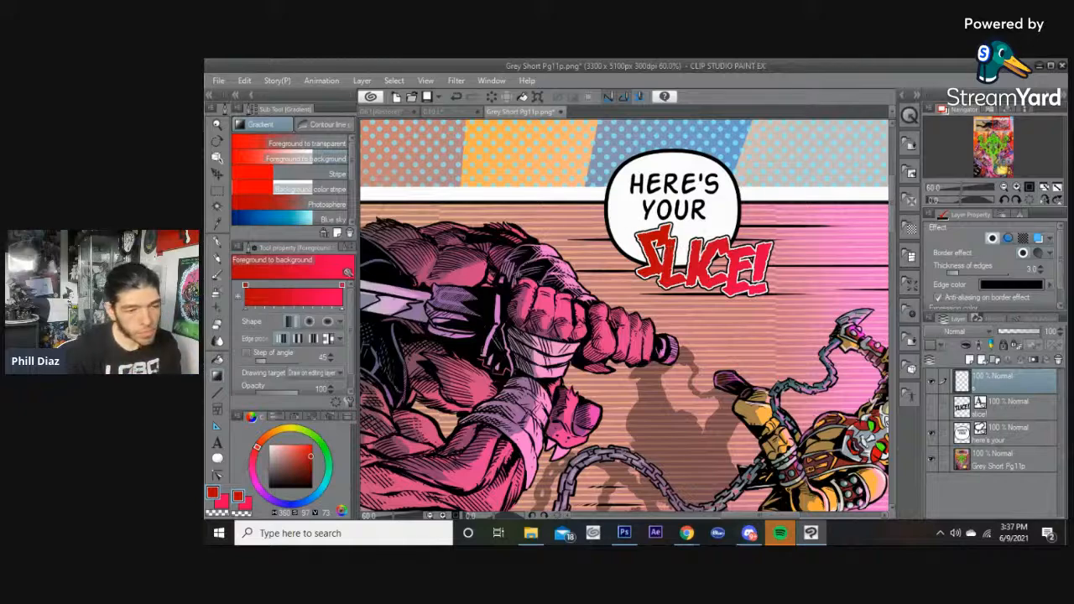
pyautogui.scroll(3, 624, 224)
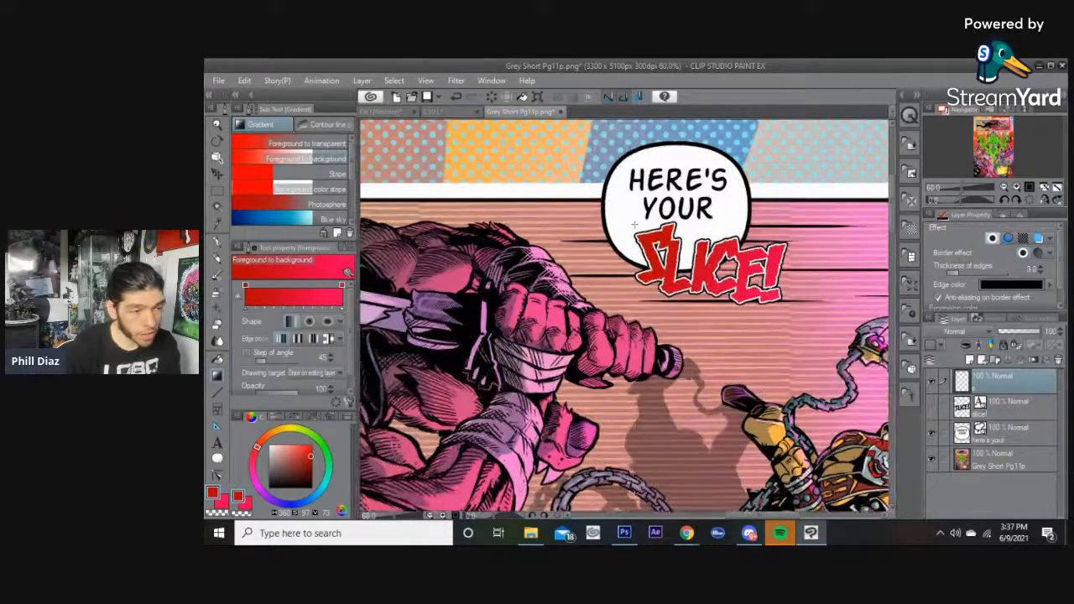
# Add a layer mask to the top layer and, with the G-pen, paint white over the letters' outline along the balloon's edge.
pyautogui.rightClick(994, 382)
pyautogui.click(891, 385)
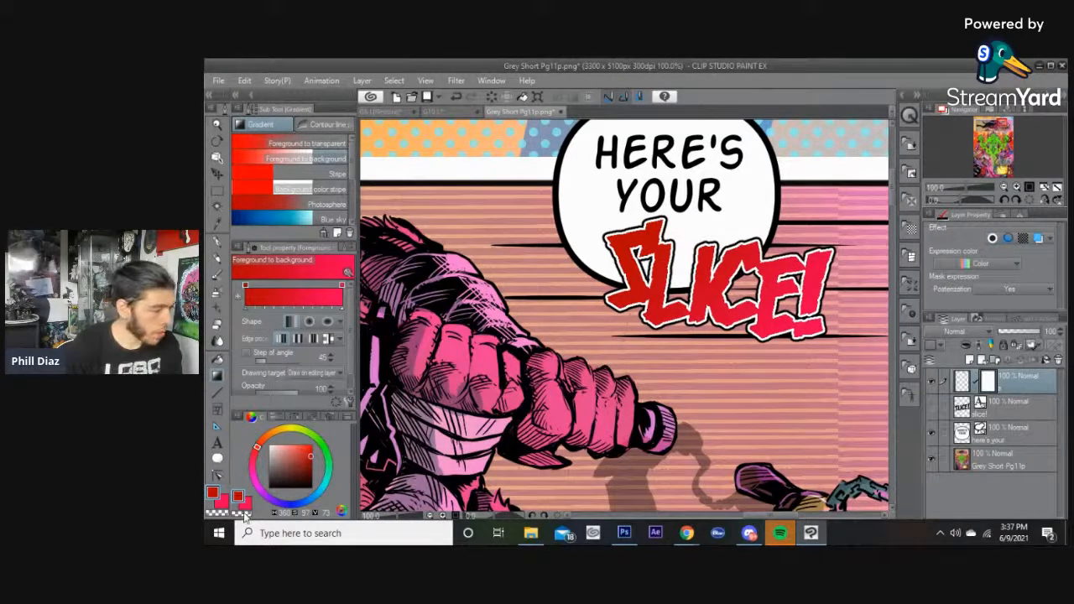
pyautogui.click(218, 241)
pyautogui.scroll(1, 696, 214)
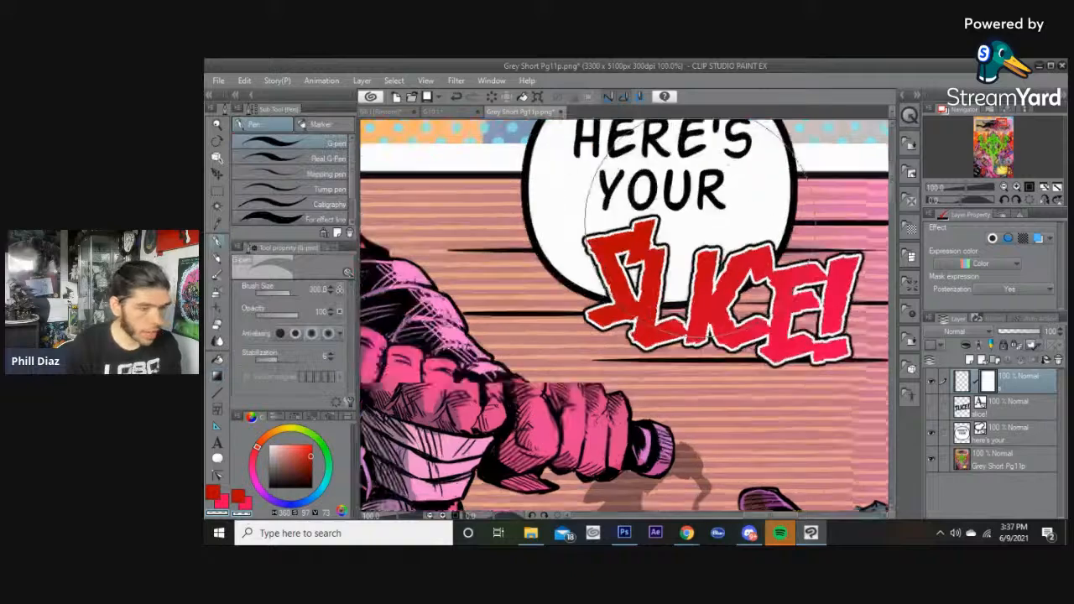
pyautogui.press('[')
pyautogui.press('[')
pyautogui.press('[')
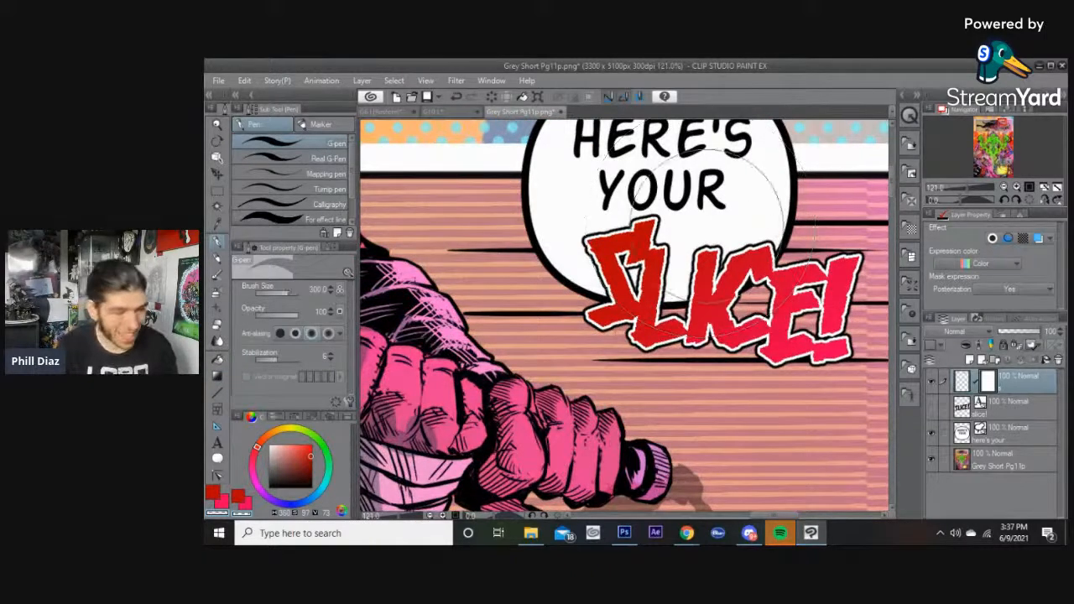
pyautogui.scroll(5, 727, 222)
pyautogui.press('[')
pyautogui.press('[')
pyautogui.press('[')
pyautogui.press('[')
pyautogui.scroll(3, 795, 226)
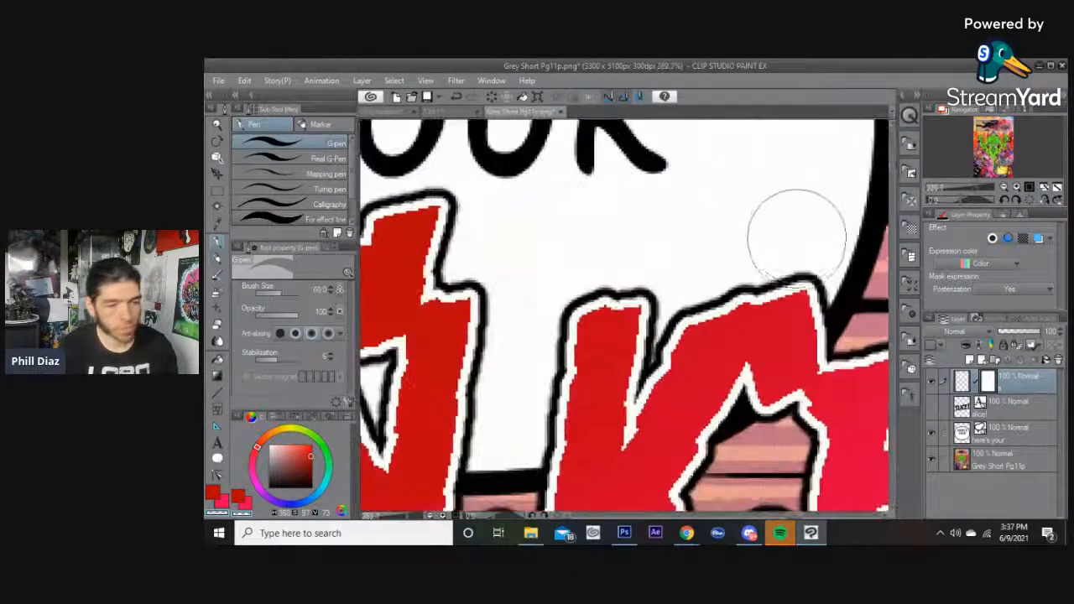
pyautogui.press('[')
pyautogui.press('[')
pyautogui.press('[')
pyautogui.press('[')
pyautogui.press('[')
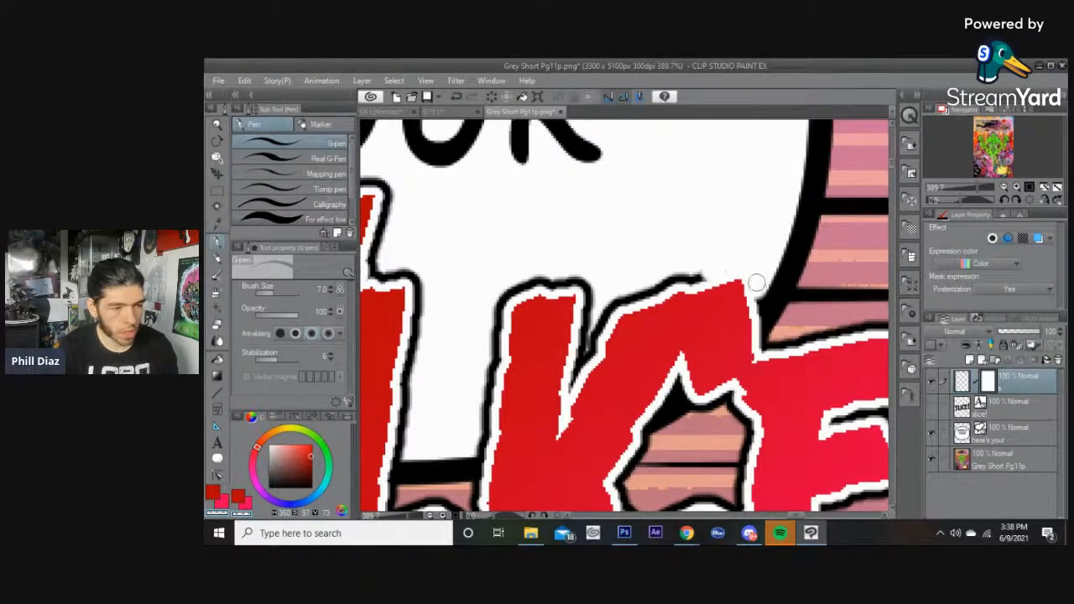
pyautogui.moveTo(702, 273)
pyautogui.mouseDown()
pyautogui.moveTo(666, 281)
pyautogui.moveTo(698, 274)
pyautogui.moveTo(670, 272)
pyautogui.moveTo(616, 304)
pyautogui.moveTo(722, 235)
pyautogui.moveTo(686, 277)
pyautogui.mouseUp()
pyautogui.scroll(1, 716, 236)
pyautogui.scroll(-3, 755, 204)
pyautogui.scroll(-4, 755, 204)
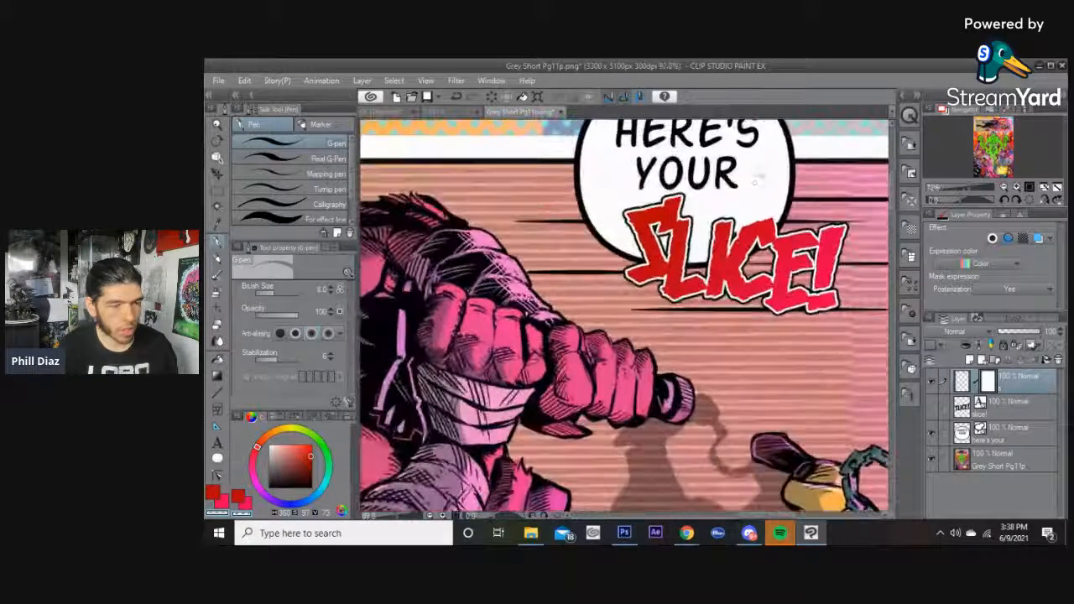
# Paint white over the black outlines where the S and L letters overlap the speech balloon.
pyautogui.scroll(6, 755, 180)
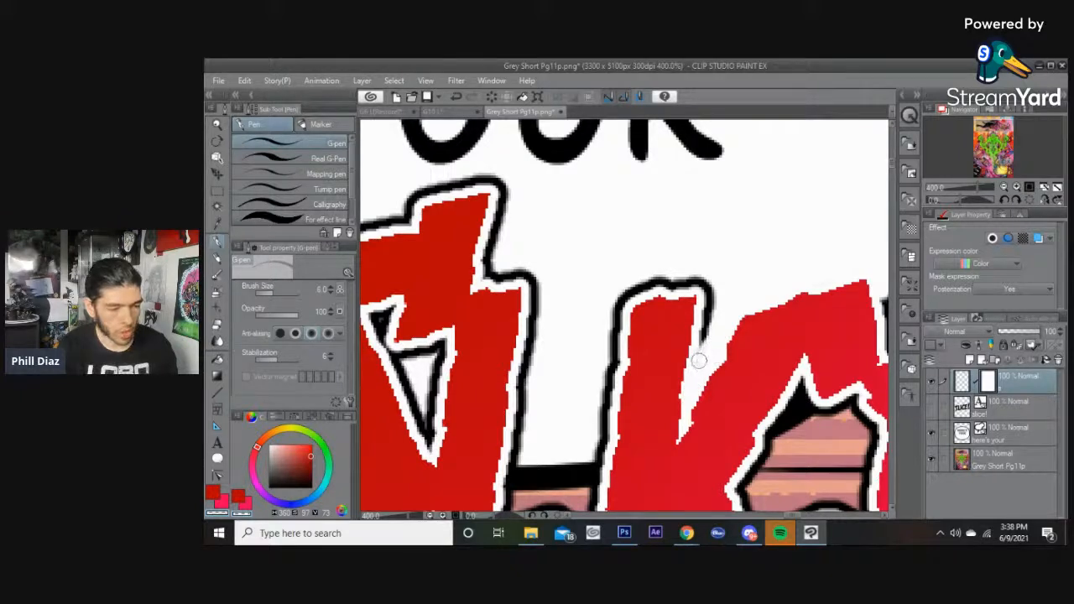
pyautogui.moveTo(702, 338)
pyautogui.mouseDown()
pyautogui.moveTo(711, 301)
pyautogui.moveTo(706, 346)
pyautogui.mouseUp()
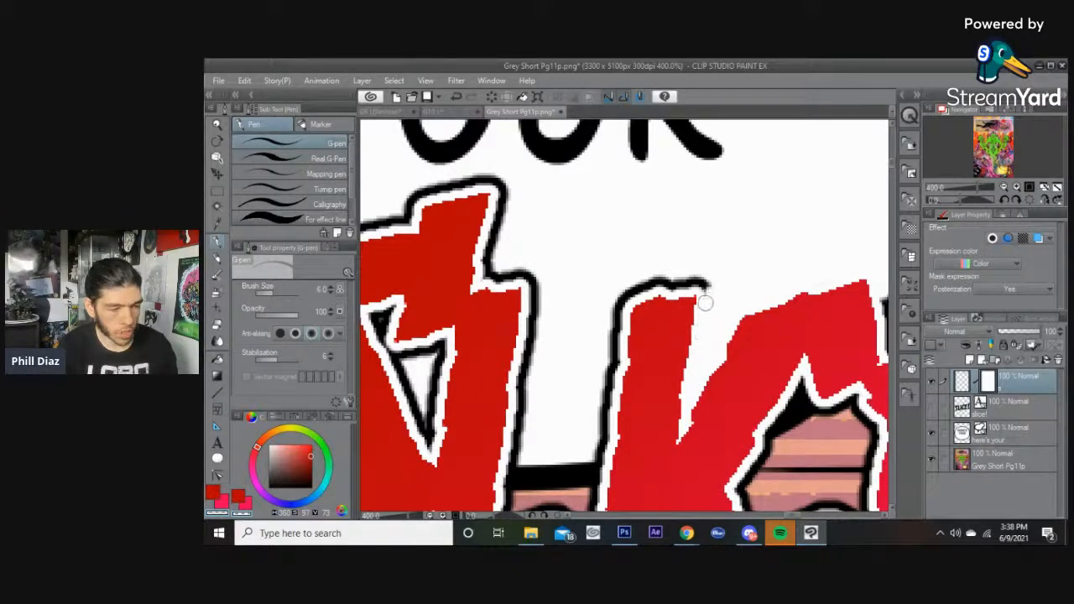
pyautogui.moveTo(698, 282); pyautogui.dragTo(659, 280)
pyautogui.press(']')
pyautogui.press(']')
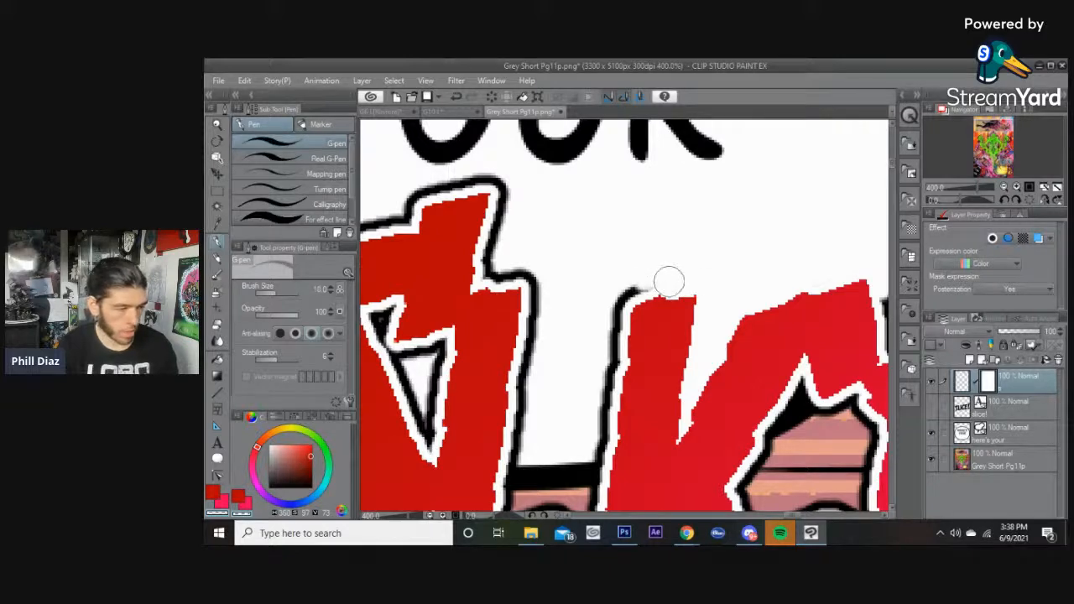
pyautogui.press('[')
pyautogui.press('[')
pyautogui.press('[')
pyautogui.moveTo(756, 252)
pyautogui.mouseDown()
pyautogui.moveTo(659, 288)
pyautogui.moveTo(805, 260)
pyautogui.mouseUp()
pyautogui.moveTo(692, 261)
pyautogui.mouseDown()
pyautogui.moveTo(769, 258)
pyautogui.moveTo(743, 305)
pyautogui.moveTo(758, 299)
pyautogui.moveTo(741, 314)
pyautogui.moveTo(733, 410)
pyautogui.moveTo(765, 304)
pyautogui.moveTo(755, 378)
pyautogui.mouseUp()
pyautogui.press(']')
pyautogui.press(']')
pyautogui.moveTo(716, 338); pyautogui.dragTo(802, 308)
pyautogui.moveTo(761, 347)
pyautogui.mouseDown()
pyautogui.moveTo(764, 311)
pyautogui.moveTo(757, 349)
pyautogui.moveTo(773, 174)
pyautogui.moveTo(758, 372)
pyautogui.moveTo(758, 359)
pyautogui.moveTo(718, 364)
pyautogui.moveTo(723, 330)
pyautogui.moveTo(723, 359)
pyautogui.mouseUp()
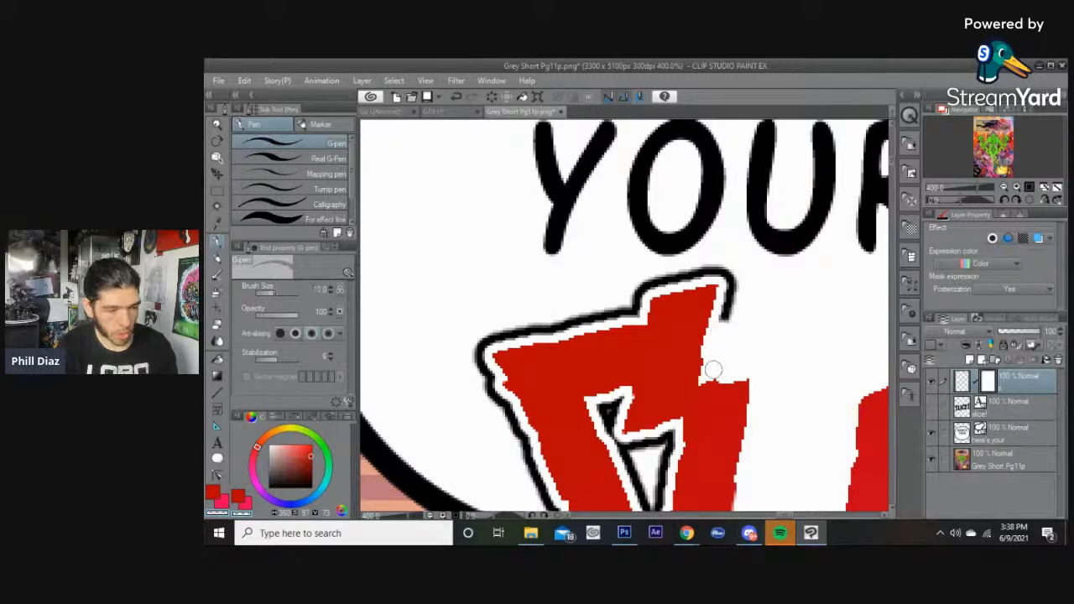
pyautogui.moveTo(723, 325)
pyautogui.mouseDown()
pyautogui.moveTo(730, 275)
pyautogui.moveTo(703, 266)
pyautogui.moveTo(654, 278)
pyautogui.moveTo(695, 275)
pyautogui.moveTo(642, 286)
pyautogui.moveTo(635, 311)
pyautogui.moveTo(624, 306)
pyautogui.moveTo(729, 301)
pyautogui.moveTo(599, 326)
pyautogui.mouseUp()
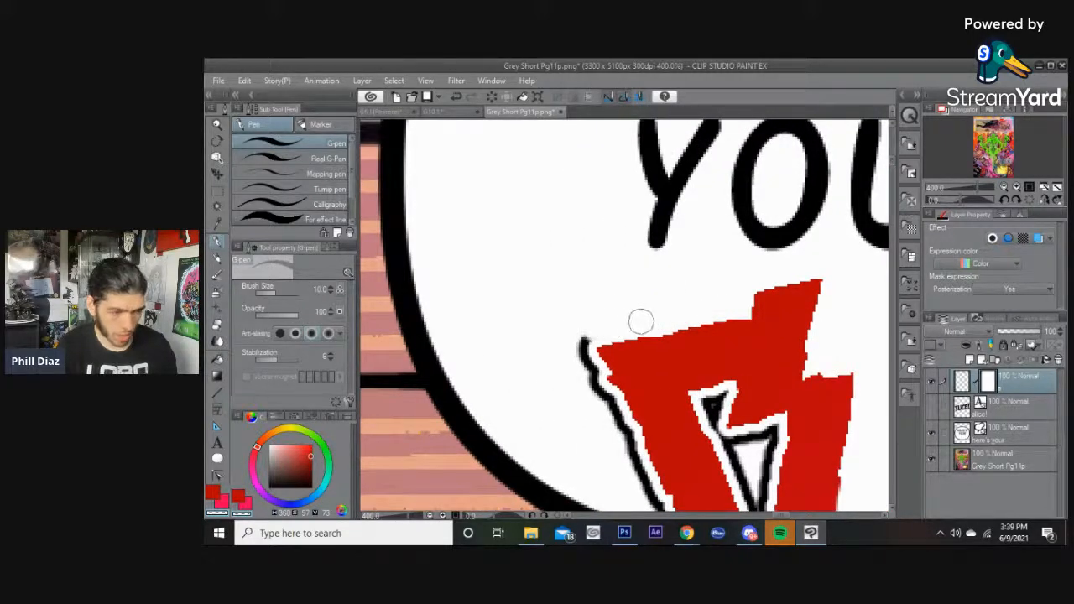
pyautogui.moveTo(611, 318); pyautogui.dragTo(696, 336)
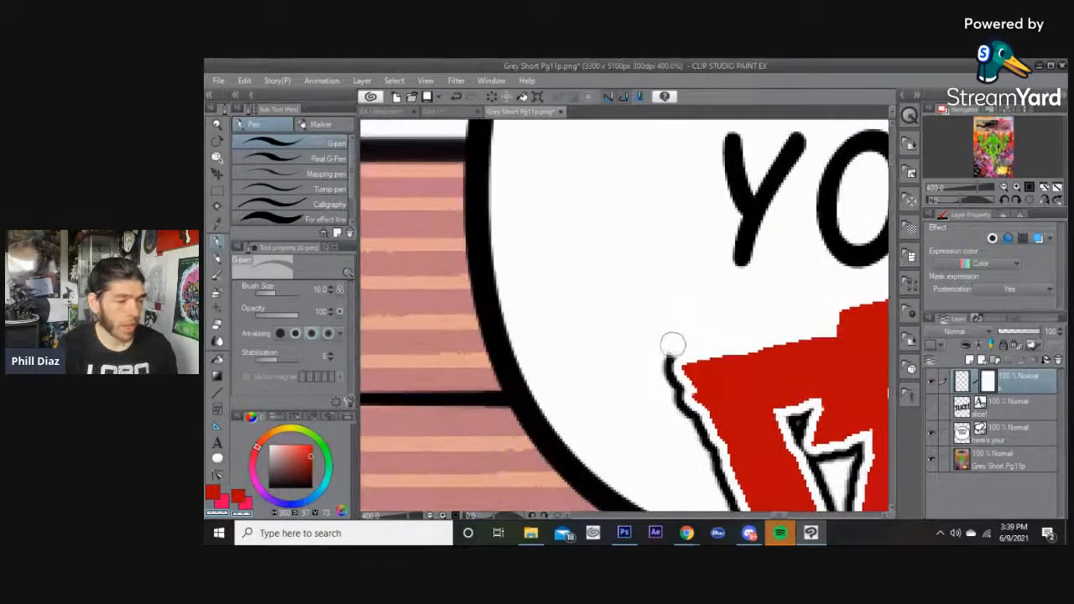
pyautogui.moveTo(653, 373)
pyautogui.mouseDown()
pyautogui.moveTo(669, 349)
pyautogui.moveTo(692, 400)
pyautogui.moveTo(648, 308)
pyautogui.moveTo(664, 307)
pyautogui.moveTo(682, 335)
pyautogui.moveTo(650, 270)
pyautogui.moveTo(693, 360)
pyautogui.moveTo(685, 348)
pyautogui.moveTo(701, 368)
pyautogui.moveTo(679, 294)
pyautogui.moveTo(727, 402)
pyautogui.moveTo(741, 415)
pyautogui.moveTo(738, 394)
pyautogui.moveTo(748, 433)
pyautogui.mouseUp()
# Touch up the remaining outline at the balloon's edge beside the S letter with a smaller brush.
pyautogui.press(']')
pyautogui.press(']')
pyautogui.scroll(3, 671, 349)
pyautogui.press('[')
pyautogui.press('[')
pyautogui.press('[')
pyautogui.press('[')
pyautogui.press('[')
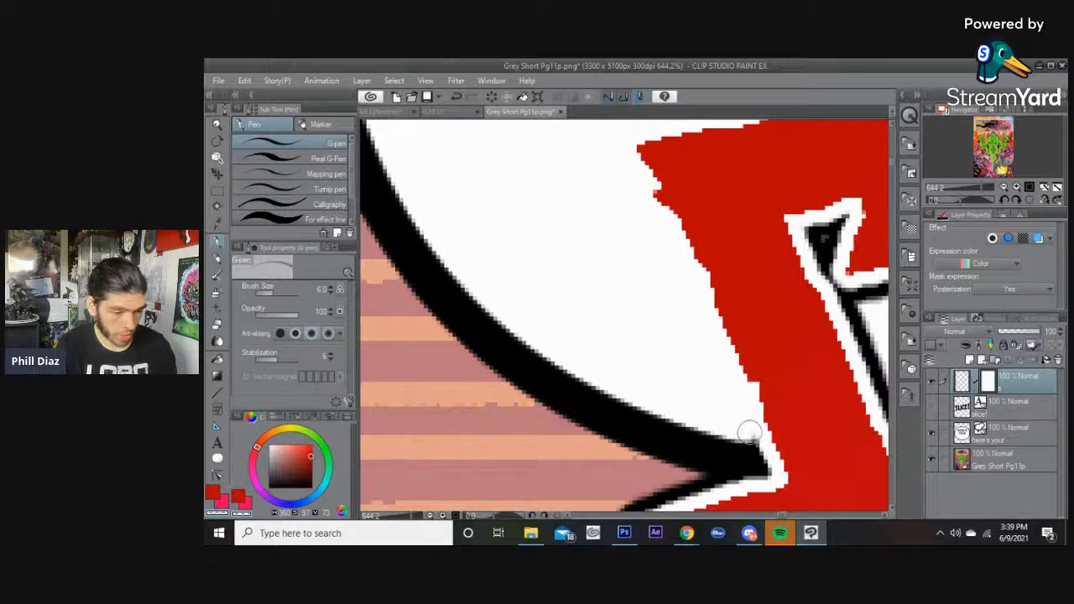
pyautogui.scroll(-5, 617, 222)
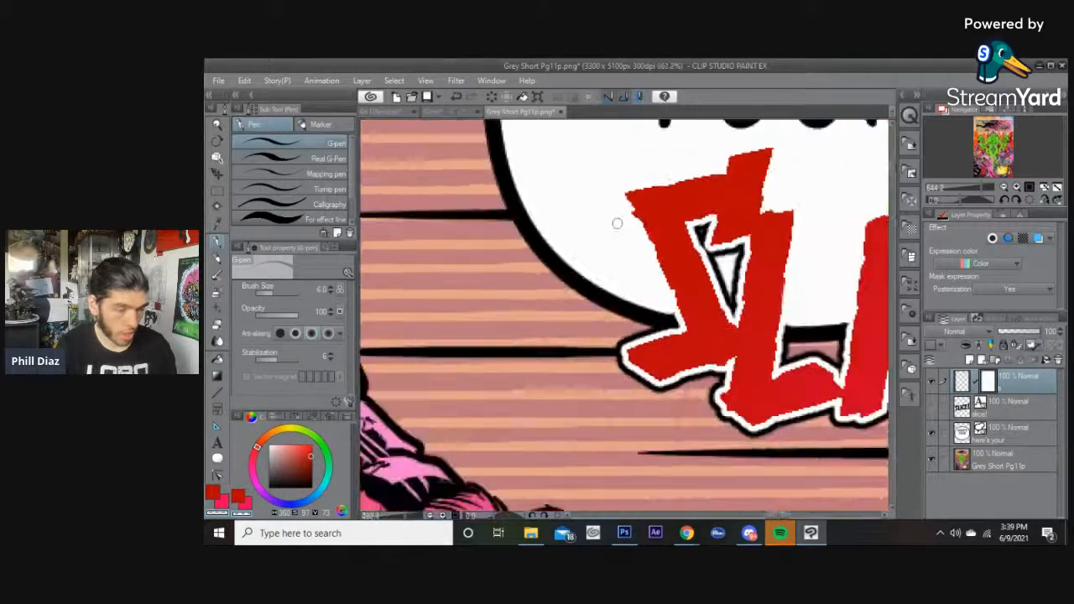
pyautogui.moveTo(667, 197); pyautogui.dragTo(628, 302)
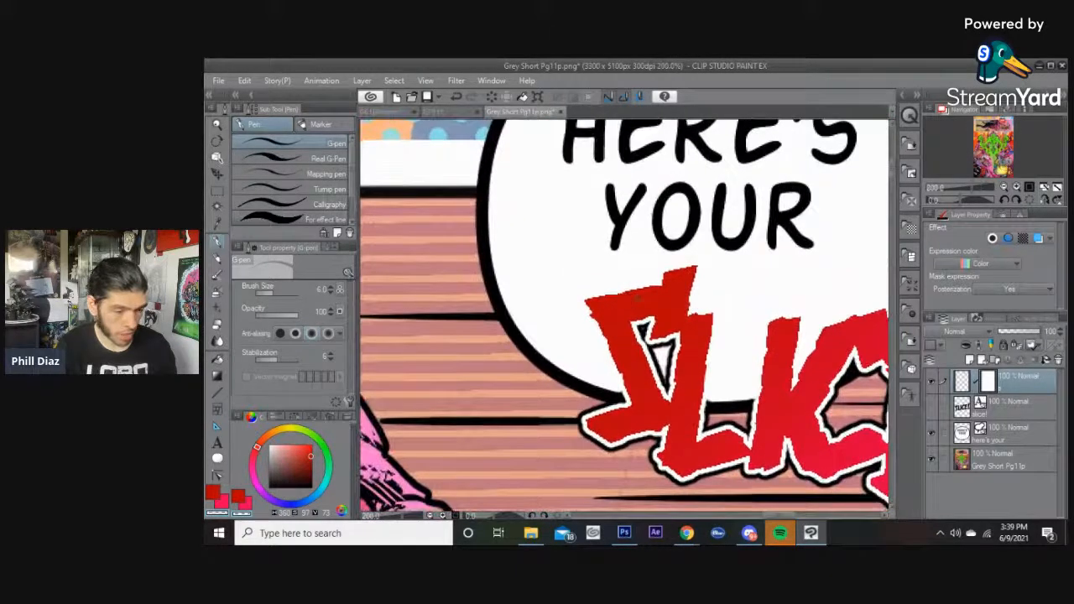
pyautogui.scroll(-3, 654, 300)
pyautogui.scroll(3, 680, 298)
pyautogui.scroll(-2, 680, 298)
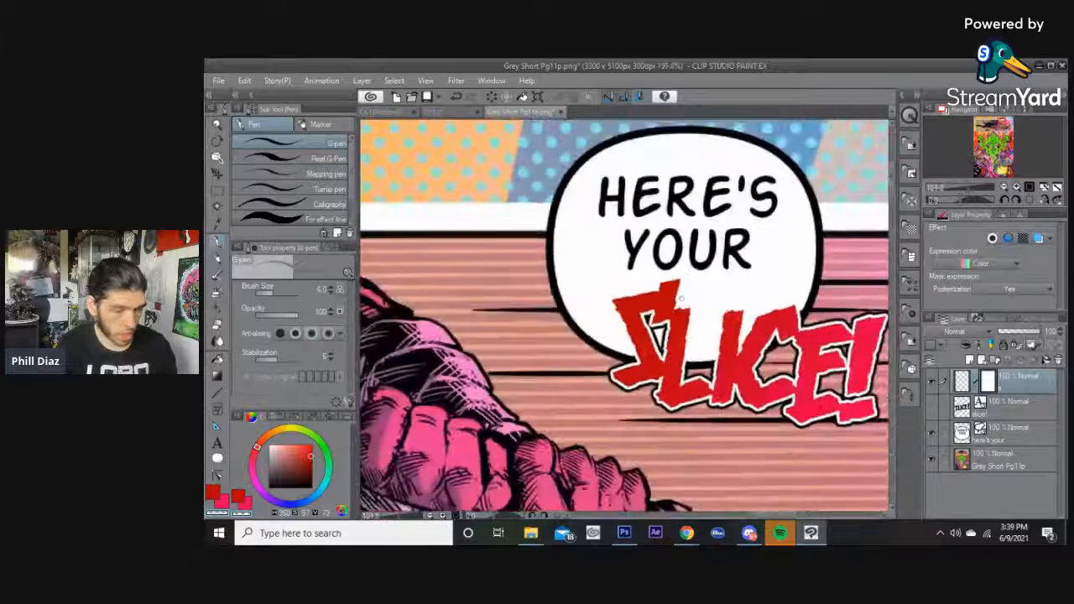
pyautogui.scroll(1, 680, 290)
pyautogui.scroll(2, 680, 290)
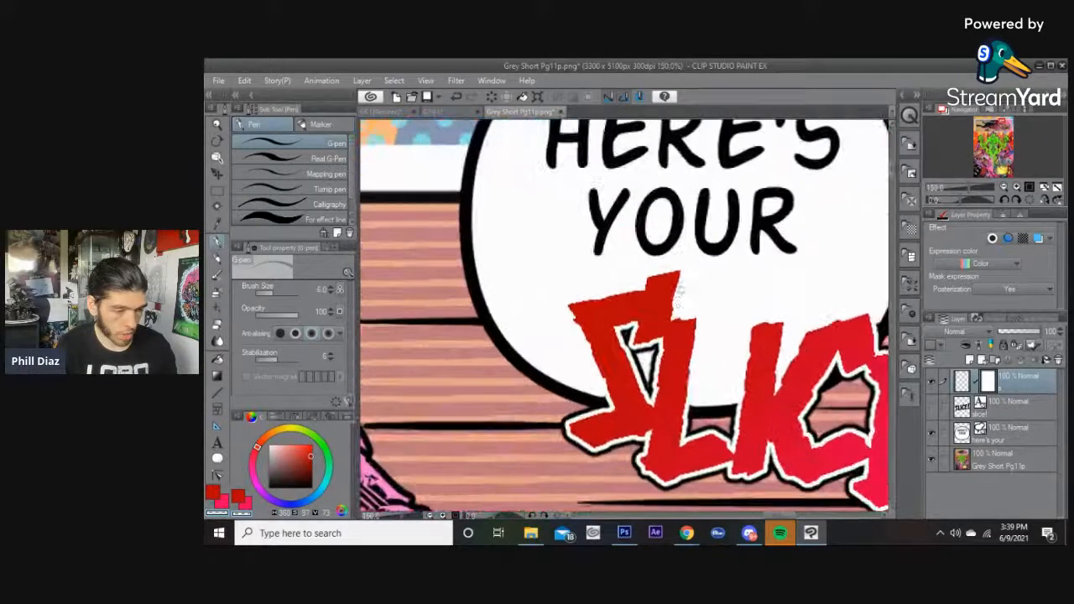
pyautogui.scroll(1, 627, 388)
pyautogui.scroll(2, 628, 388)
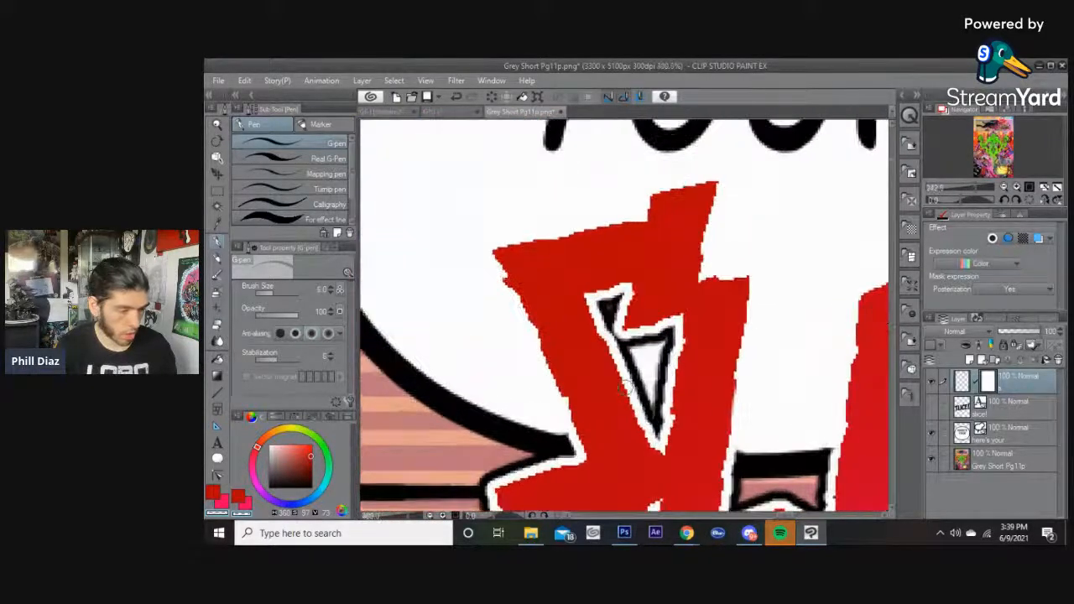
pyautogui.scroll(-2, 627, 388)
pyautogui.scroll(1, 627, 388)
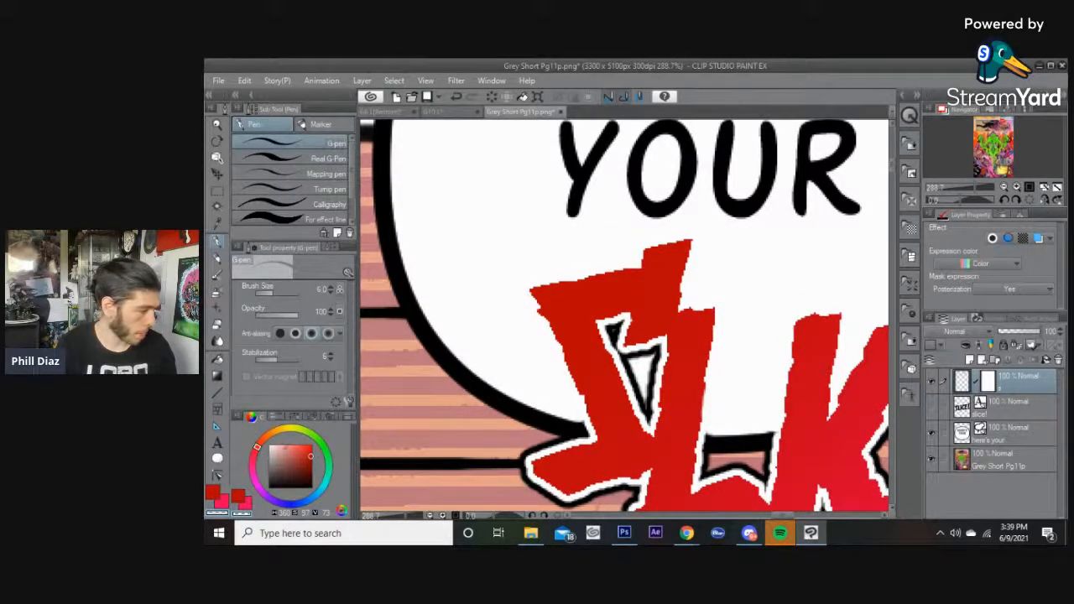
pyautogui.scroll(-5, 733, 289)
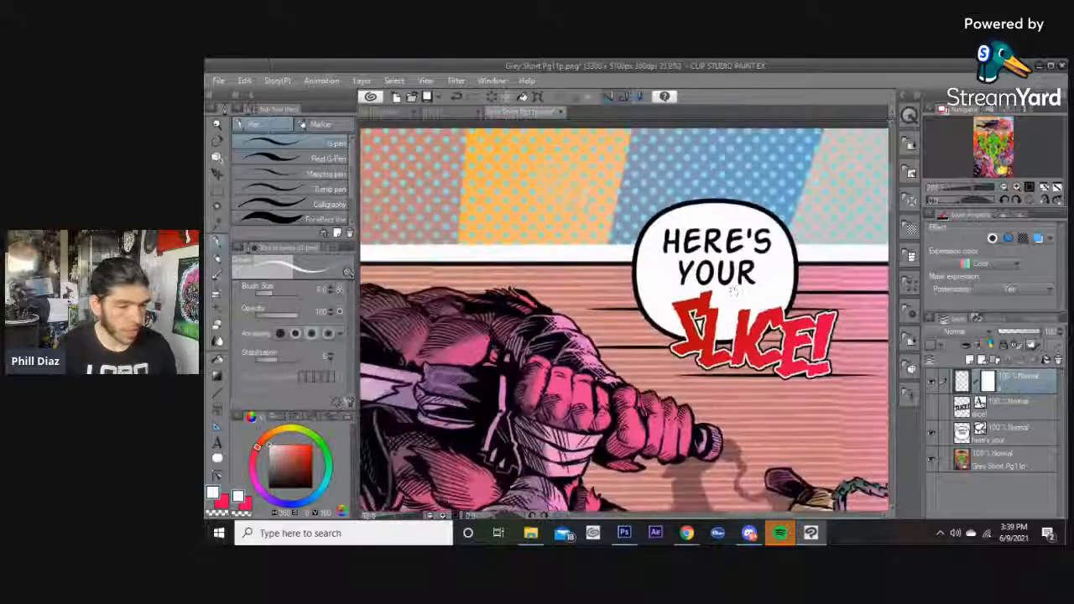
pyautogui.moveTo(734, 290); pyautogui.dragTo(657, 305)
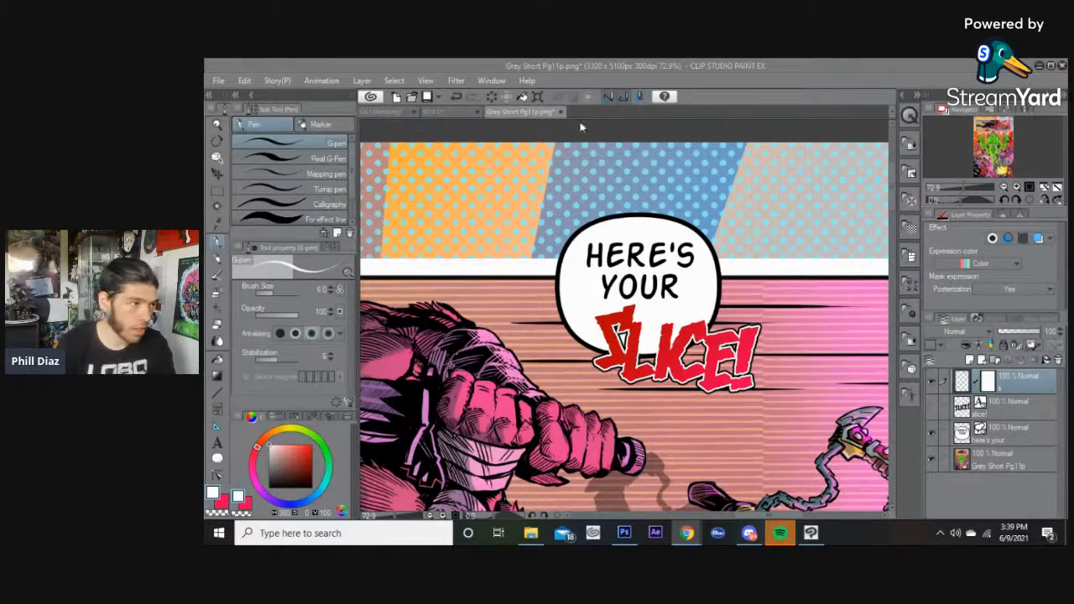
pyautogui.scroll(3, 708, 320)
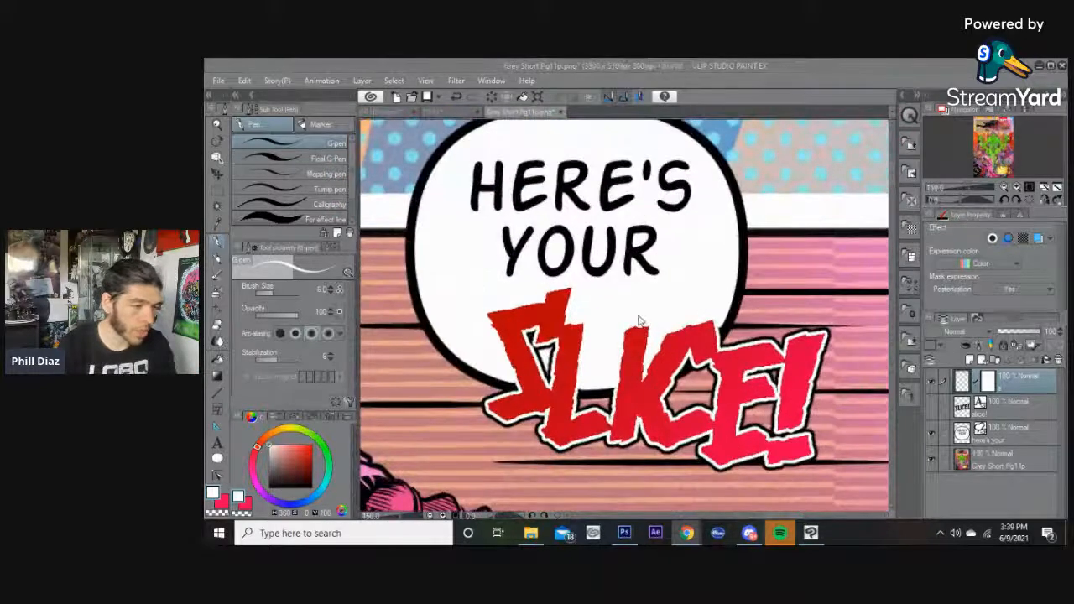
pyautogui.click(640, 320)
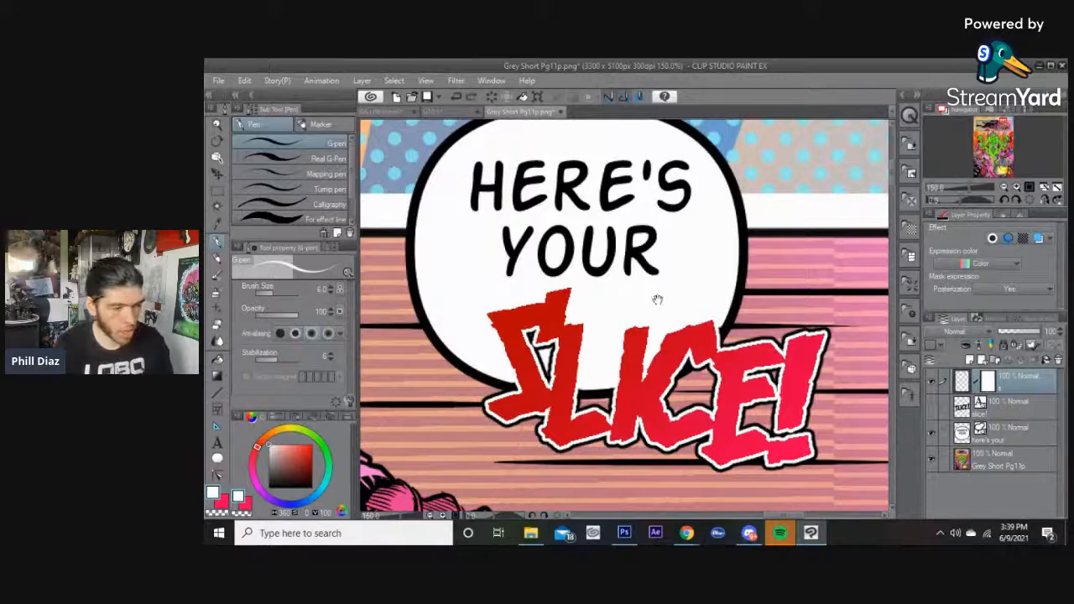
# Paint white over the black outline inside the S letter's notch.
pyautogui.scroll(5, 658, 299)
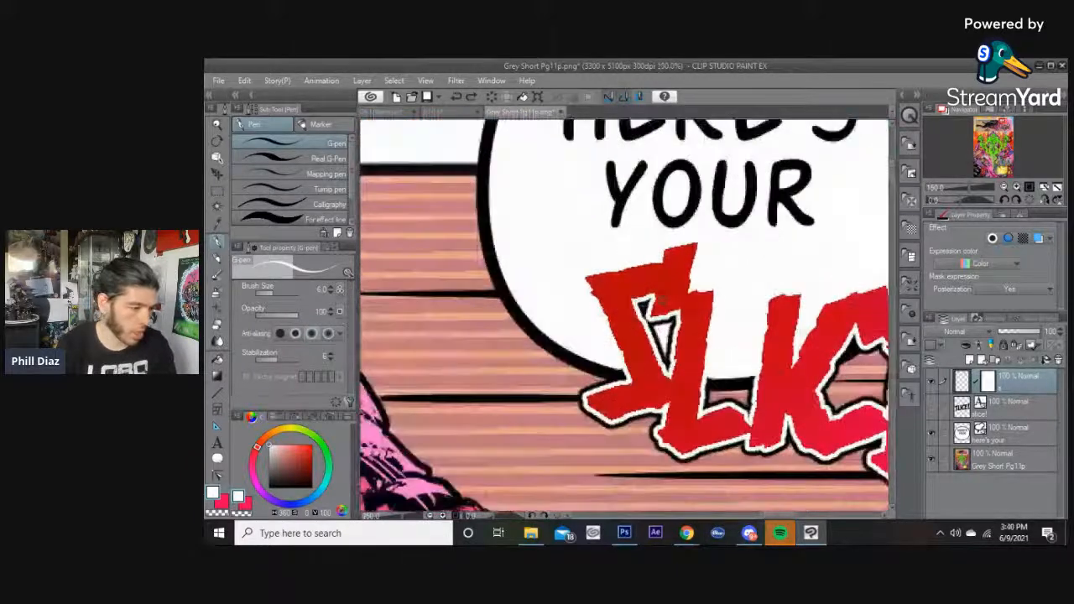
pyautogui.scroll(2, 657, 300)
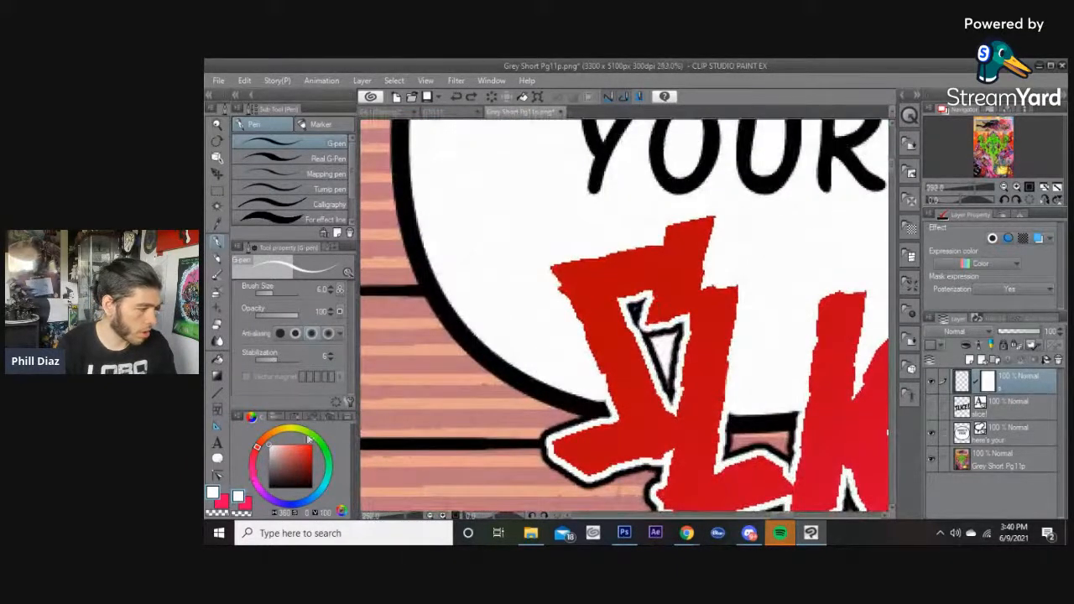
pyautogui.press(']')
pyautogui.press(']')
pyautogui.press(']')
pyautogui.press(']')
pyautogui.press(']')
pyautogui.press(']')
pyautogui.press(']')
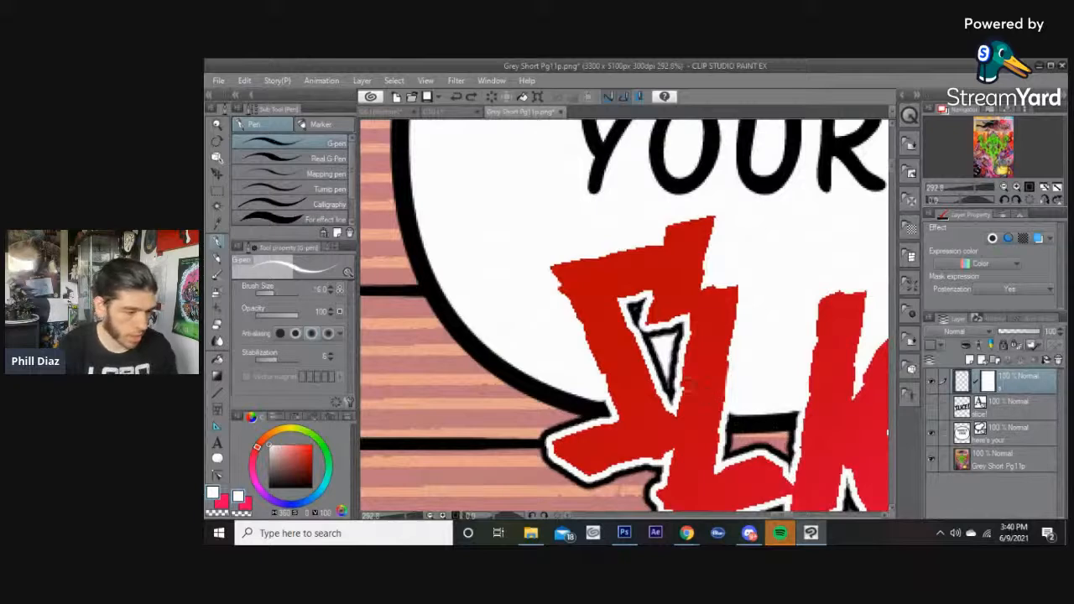
pyautogui.scroll(4, 663, 384)
pyautogui.scroll(1, 663, 384)
pyautogui.moveTo(664, 386)
pyautogui.mouseDown()
pyautogui.moveTo(667, 348)
pyautogui.moveTo(652, 350)
pyautogui.moveTo(634, 309)
pyautogui.moveTo(642, 283)
pyautogui.moveTo(688, 271)
pyautogui.moveTo(677, 410)
pyautogui.moveTo(669, 400)
pyautogui.moveTo(680, 418)
pyautogui.mouseUp()
pyautogui.press('[')
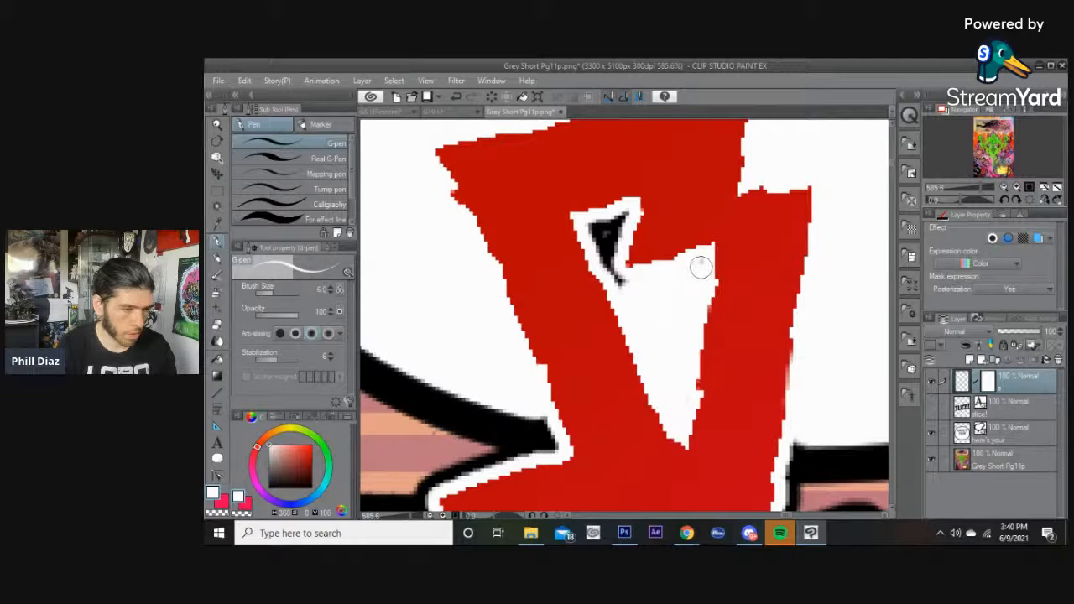
pyautogui.press('[')
pyautogui.moveTo(624, 289)
pyautogui.mouseDown()
pyautogui.moveTo(586, 222)
pyautogui.moveTo(625, 217)
pyautogui.moveTo(614, 225)
pyautogui.moveTo(612, 216)
pyautogui.moveTo(612, 257)
pyautogui.moveTo(600, 231)
pyautogui.mouseUp()
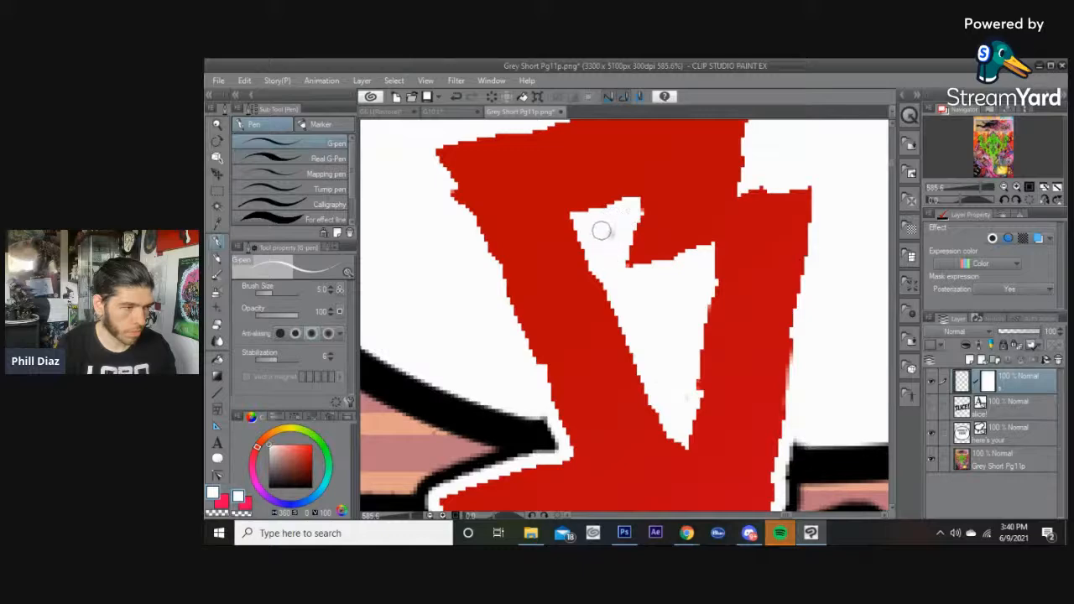
pyautogui.scroll(-6, 668, 271)
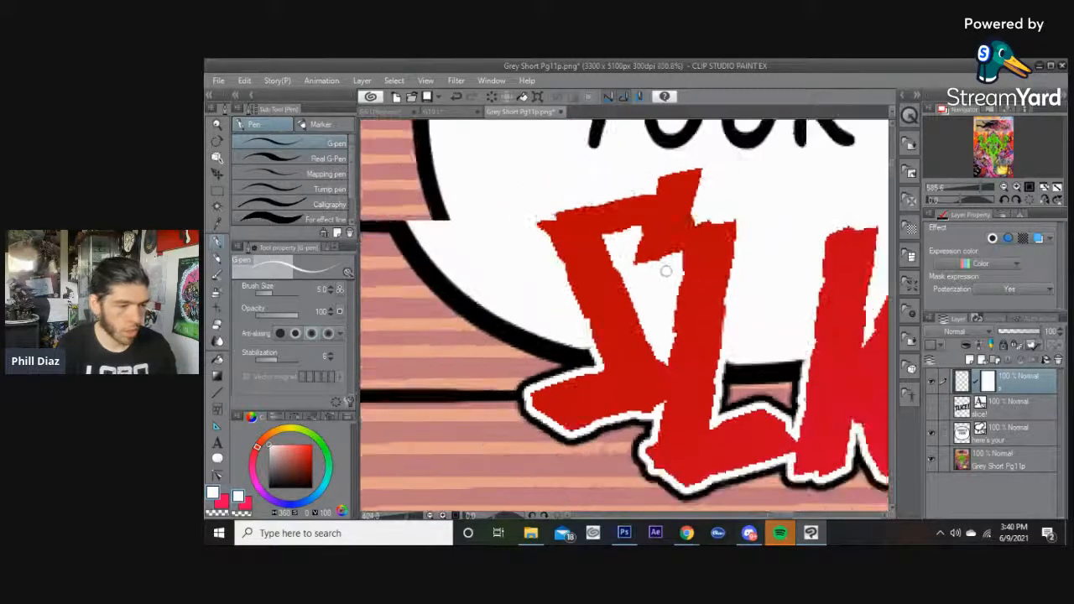
pyautogui.scroll(6, 669, 315)
pyautogui.scroll(2, 664, 317)
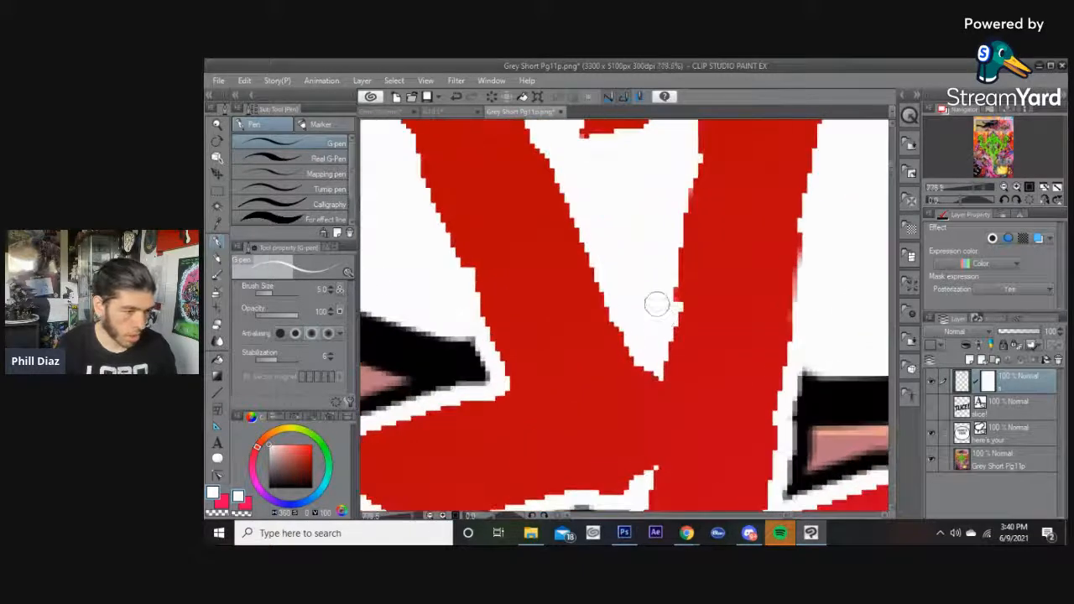
pyautogui.scroll(3, 596, 184)
pyautogui.moveTo(596, 184); pyautogui.dragTo(623, 308)
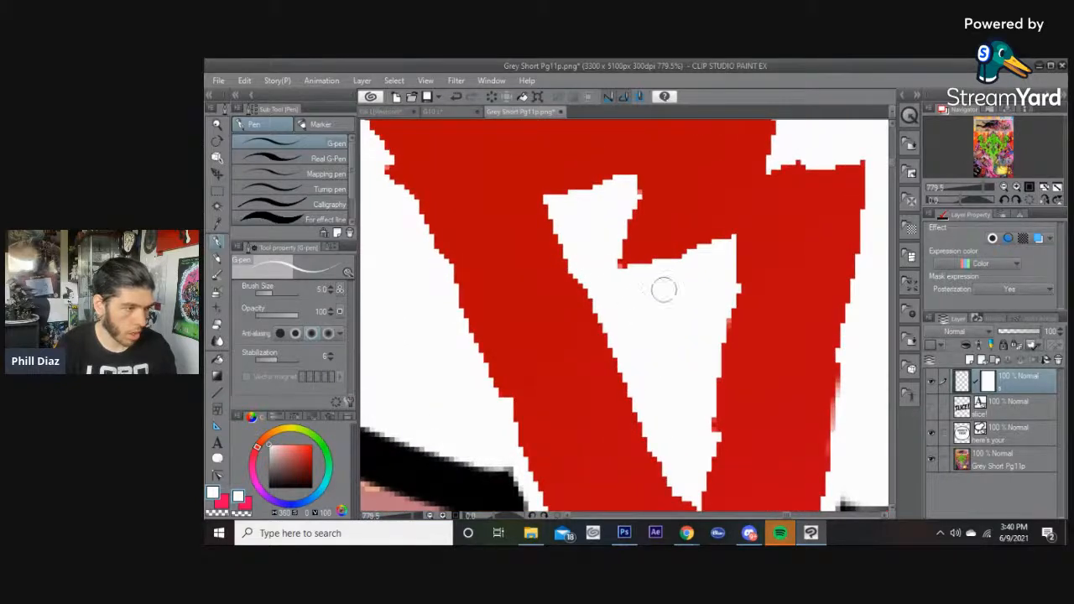
# Fill the background gap showing between the K and C letters with white using a larger brush.
pyautogui.scroll(-5, 663, 289)
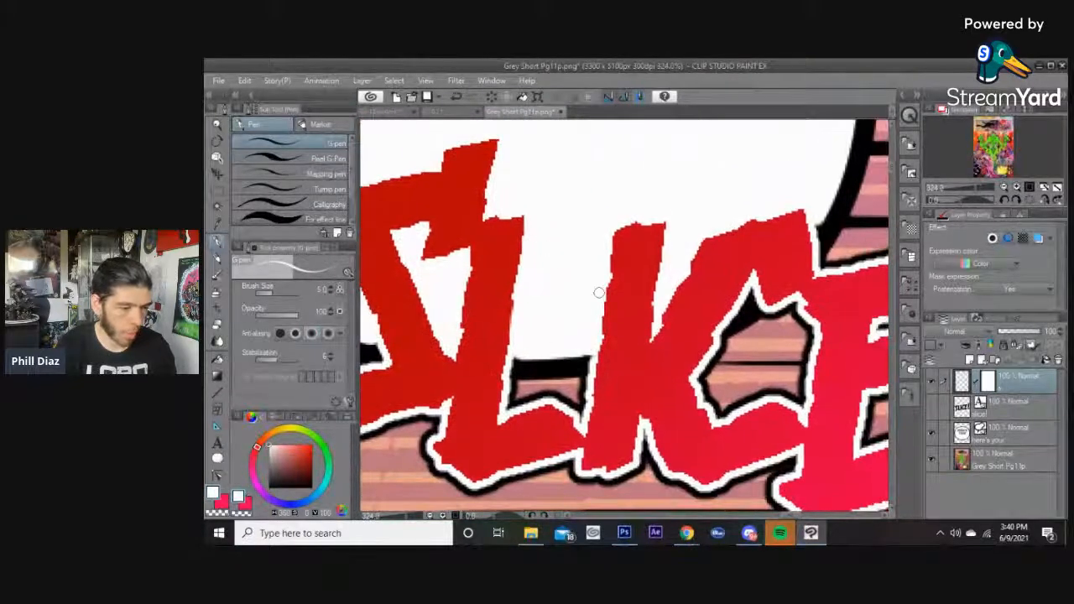
pyautogui.scroll(2, 598, 292)
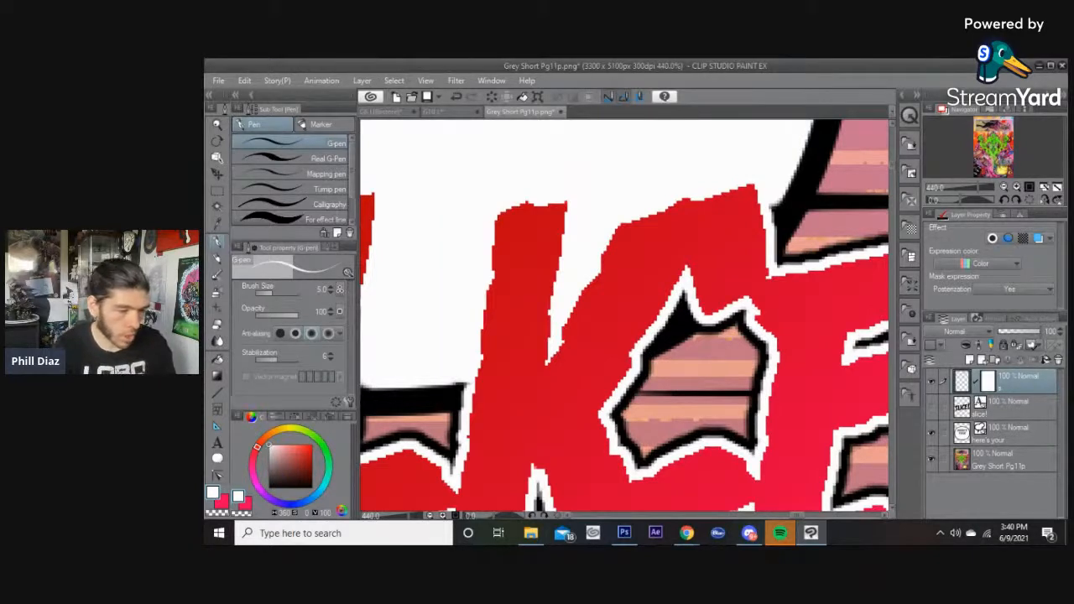
pyautogui.press(']')
pyautogui.press(']')
pyautogui.press(']')
pyautogui.press(']')
pyautogui.press(']')
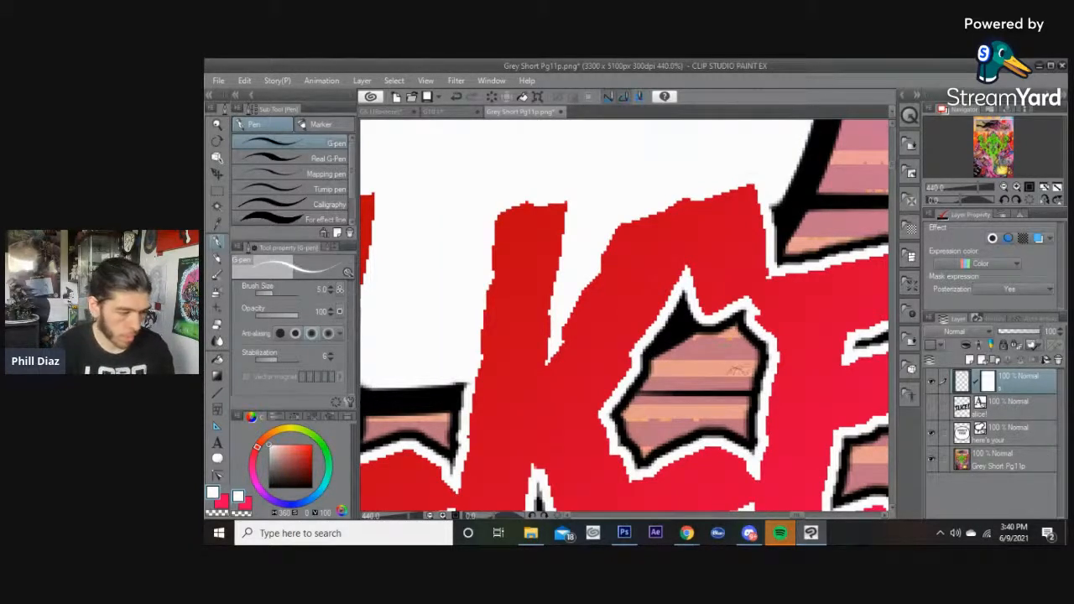
pyautogui.moveTo(751, 391)
pyautogui.mouseDown()
pyautogui.moveTo(755, 352)
pyautogui.moveTo(738, 318)
pyautogui.moveTo(723, 328)
pyautogui.moveTo(682, 321)
pyautogui.moveTo(683, 300)
pyautogui.moveTo(680, 310)
pyautogui.mouseUp()
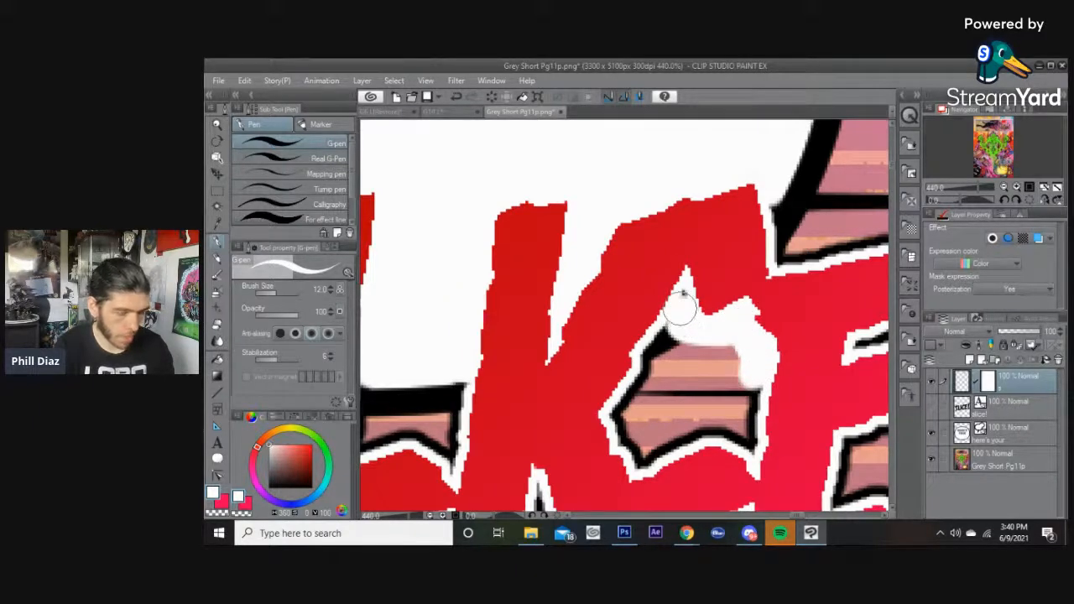
pyautogui.press('[')
pyautogui.press('[')
pyautogui.press('[')
pyautogui.moveTo(667, 333)
pyautogui.mouseDown()
pyautogui.moveTo(649, 343)
pyautogui.moveTo(695, 338)
pyautogui.moveTo(730, 408)
pyautogui.moveTo(747, 383)
pyautogui.moveTo(749, 432)
pyautogui.moveTo(702, 419)
pyautogui.moveTo(642, 451)
pyautogui.moveTo(625, 393)
pyautogui.moveTo(678, 431)
pyautogui.moveTo(671, 362)
pyautogui.mouseUp()
pyautogui.press(']')
pyautogui.press(']')
pyautogui.press(']')
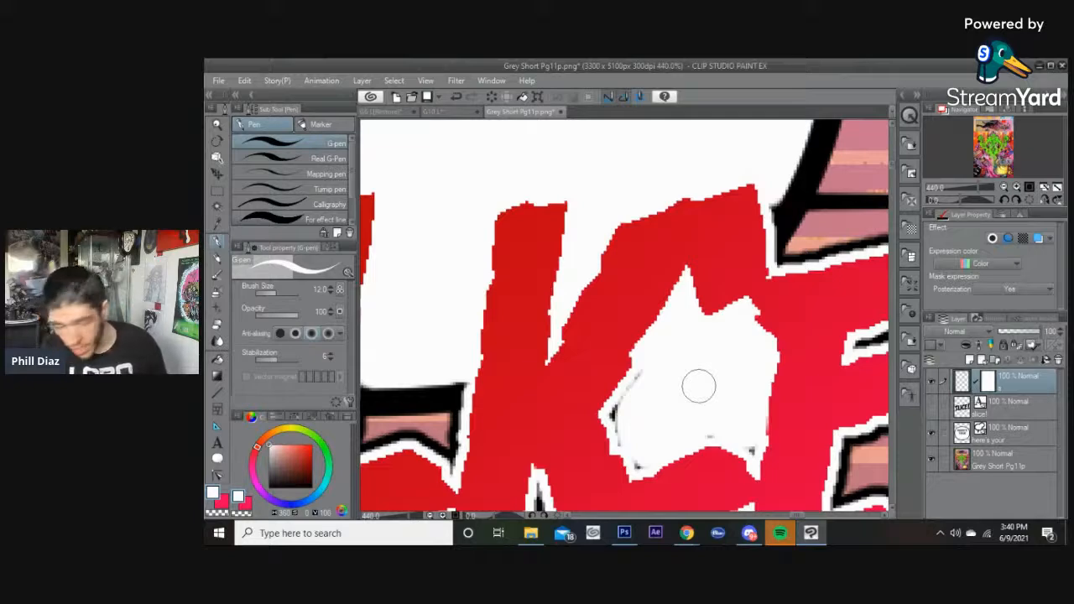
pyautogui.moveTo(633, 426)
pyautogui.mouseDown()
pyautogui.moveTo(618, 414)
pyautogui.moveTo(654, 379)
pyautogui.mouseUp()
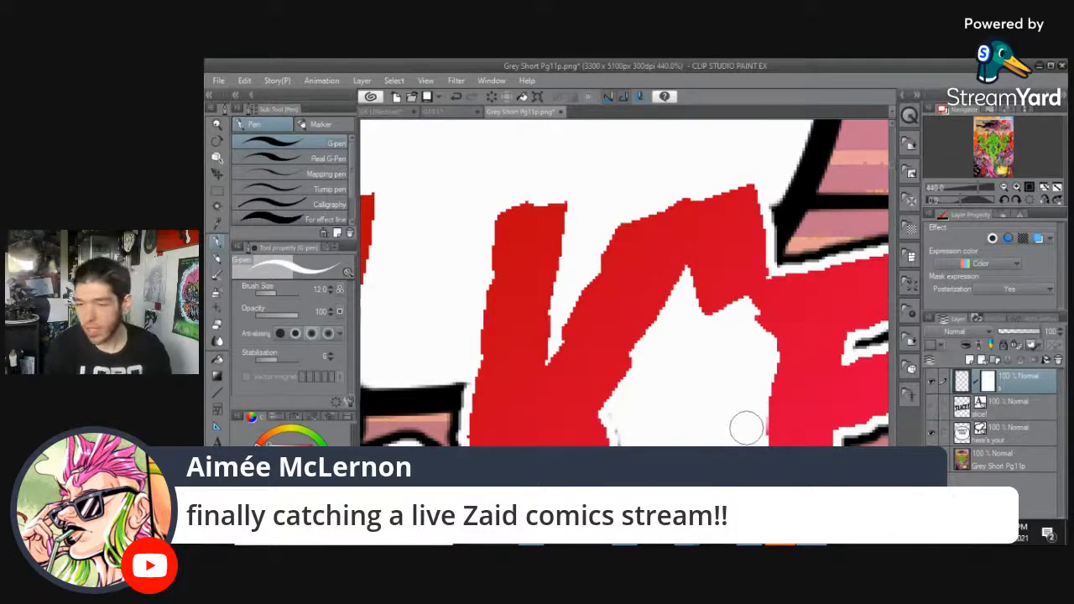
# Clean up the leftover outline specks around the filled gap and nearby letter edges with a smaller brush.
pyautogui.scroll(3, 745, 428)
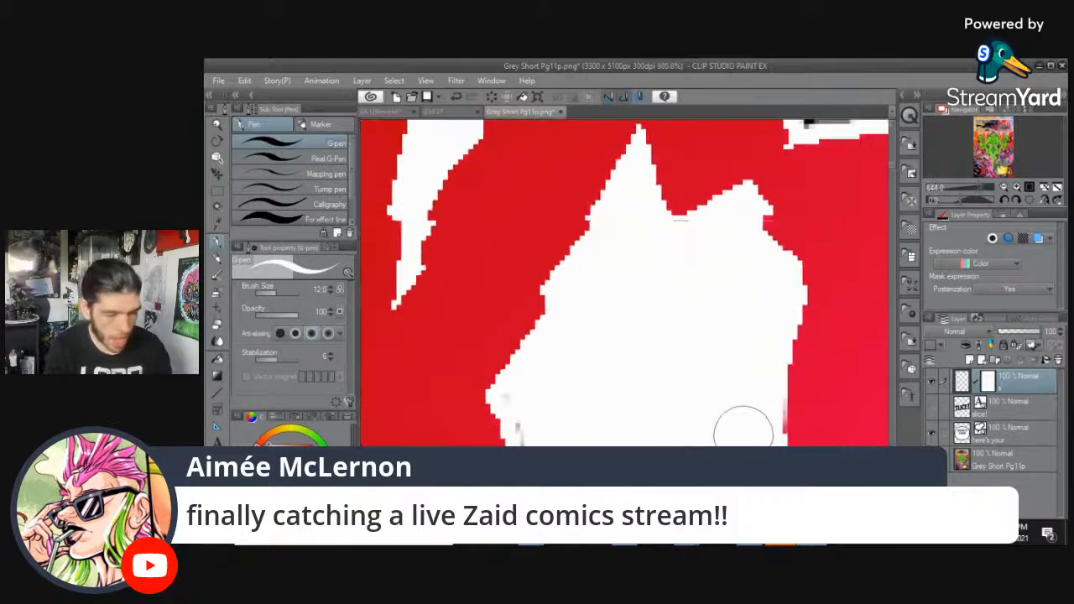
pyautogui.press('[')
pyautogui.press('[')
pyautogui.press('[')
pyautogui.moveTo(606, 416); pyautogui.dragTo(803, 351)
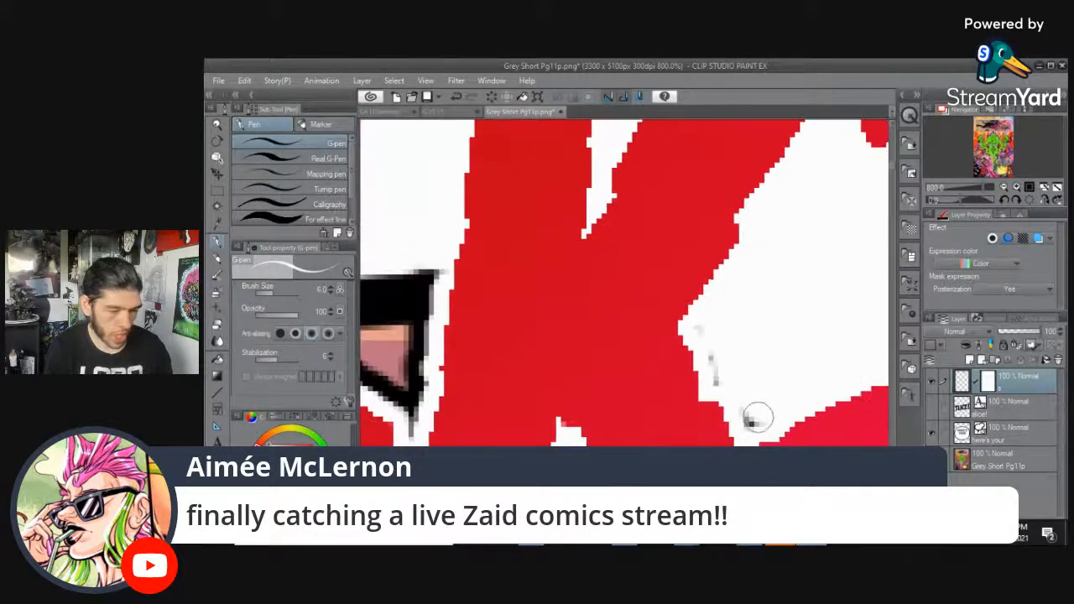
pyautogui.moveTo(731, 379); pyautogui.dragTo(700, 326)
pyautogui.moveTo(805, 286); pyautogui.dragTo(598, 327)
pyautogui.scroll(-3, 672, 398)
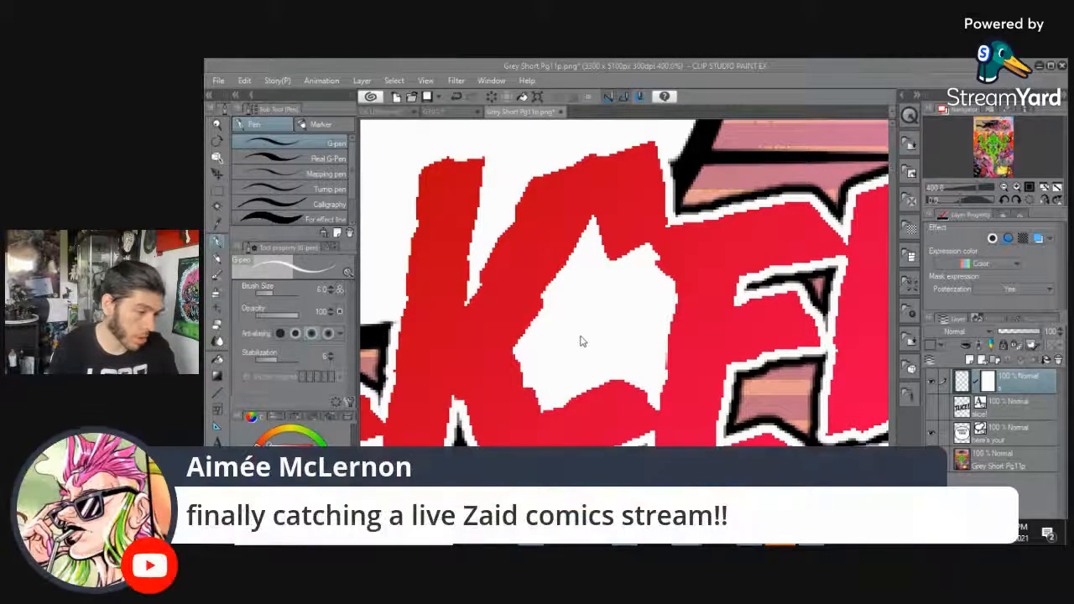
pyautogui.click(743, 63)
pyautogui.moveTo(593, 284); pyautogui.dragTo(796, 281)
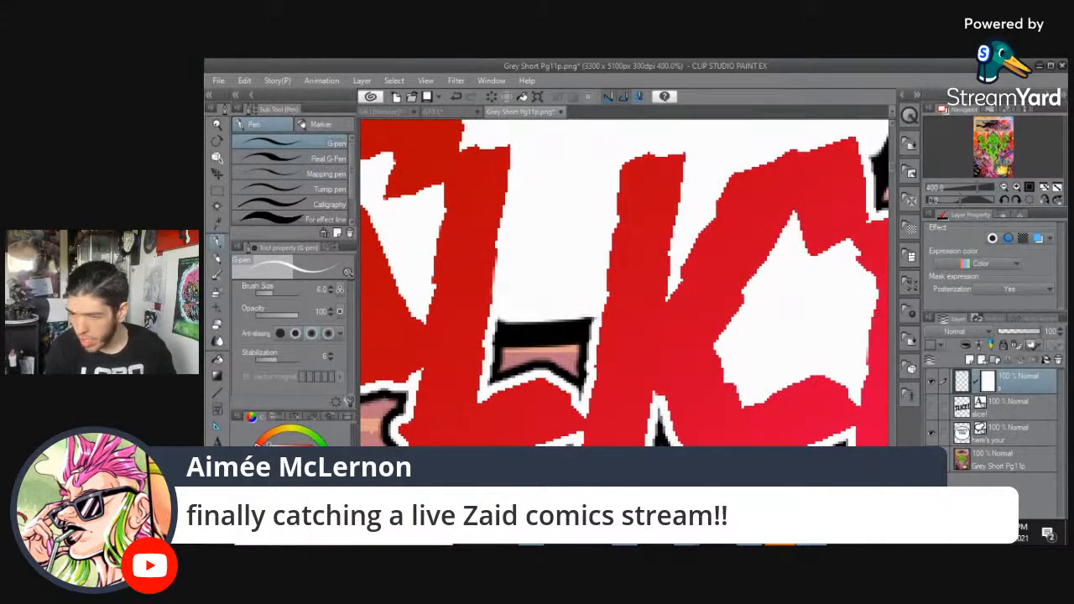
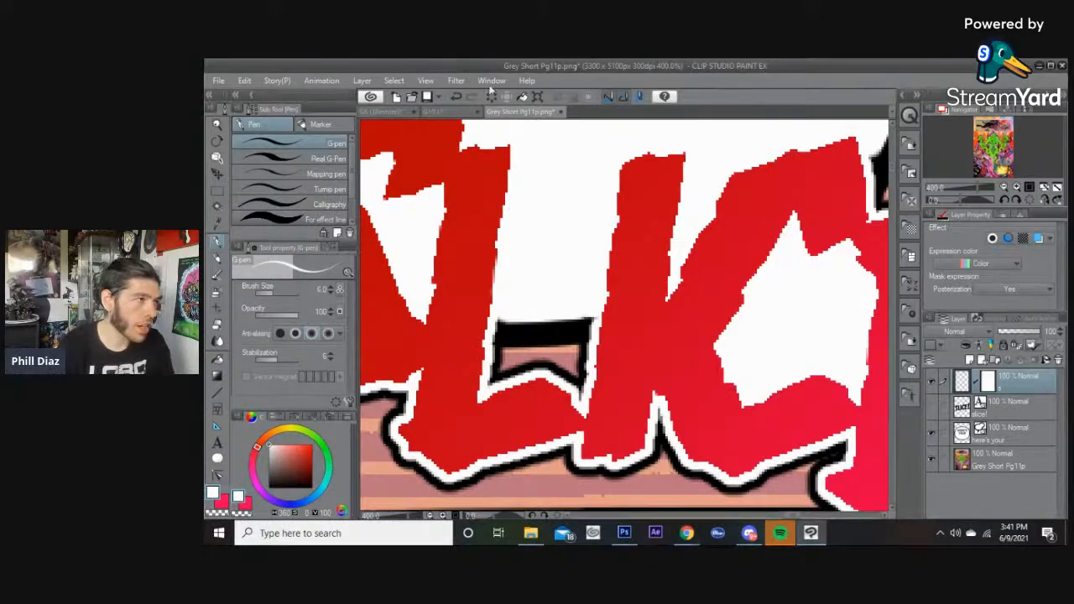
# Paint white over the black outline in the gap between the L and K letters with a larger brush.
pyautogui.moveTo(567, 233)
pyautogui.mouseDown()
pyautogui.moveTo(710, 244)
pyautogui.moveTo(707, 267)
pyautogui.mouseUp()
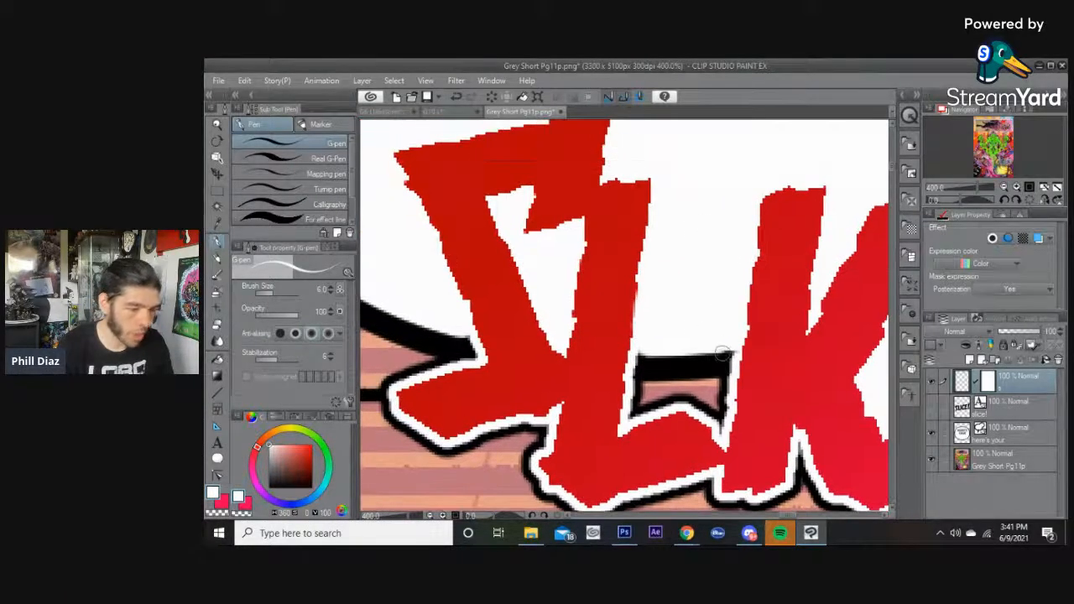
pyautogui.press(']')
pyautogui.press(']')
pyautogui.moveTo(727, 351); pyautogui.dragTo(714, 414)
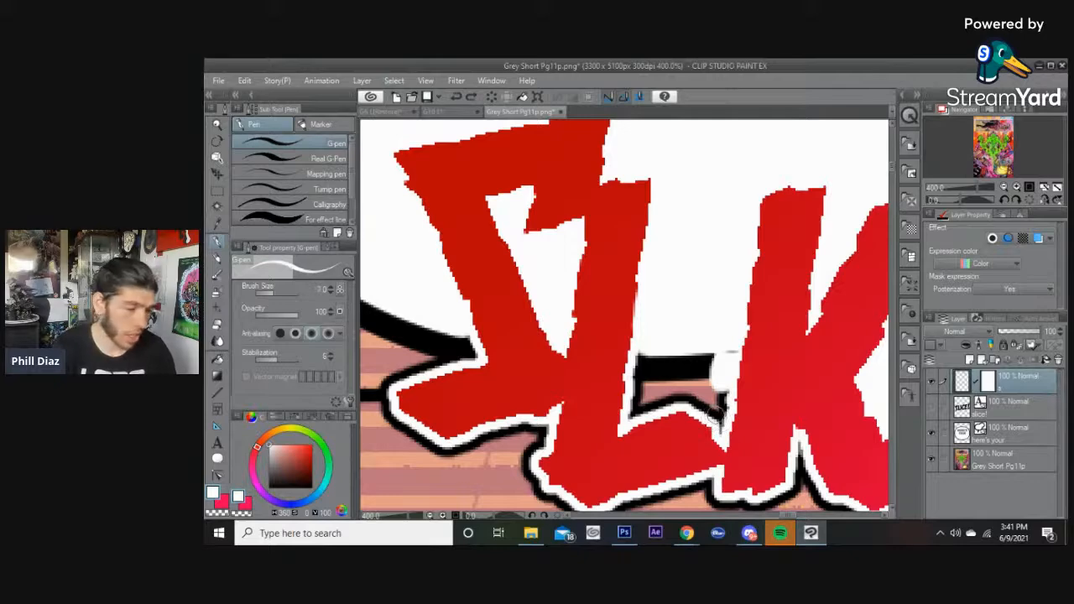
# Clean up the leftover grey specks between the L and K letters with a smaller brush.
pyautogui.press('[')
pyautogui.press('[')
pyautogui.scroll(1, 719, 419)
pyautogui.press('[')
pyautogui.moveTo(721, 453)
pyautogui.mouseDown()
pyautogui.moveTo(724, 365)
pyautogui.moveTo(728, 407)
pyautogui.moveTo(735, 350)
pyautogui.moveTo(713, 411)
pyautogui.moveTo(708, 349)
pyautogui.moveTo(697, 346)
pyautogui.moveTo(703, 296)
pyautogui.moveTo(676, 358)
pyautogui.moveTo(685, 325)
pyautogui.moveTo(669, 299)
pyautogui.moveTo(650, 297)
pyautogui.moveTo(645, 340)
pyautogui.moveTo(633, 296)
pyautogui.moveTo(587, 308)
pyautogui.moveTo(586, 296)
pyautogui.moveTo(573, 344)
pyautogui.moveTo(587, 295)
pyautogui.moveTo(592, 383)
pyautogui.moveTo(591, 350)
pyautogui.moveTo(563, 415)
pyautogui.moveTo(581, 369)
pyautogui.moveTo(580, 385)
pyautogui.moveTo(626, 336)
pyautogui.moveTo(649, 352)
pyautogui.moveTo(600, 367)
pyautogui.moveTo(620, 363)
pyautogui.moveTo(579, 408)
pyautogui.moveTo(627, 388)
pyautogui.moveTo(640, 365)
pyautogui.moveTo(662, 375)
pyautogui.moveTo(627, 383)
pyautogui.moveTo(692, 388)
pyautogui.moveTo(702, 409)
pyautogui.moveTo(664, 359)
pyautogui.moveTo(712, 402)
pyautogui.moveTo(676, 388)
pyautogui.moveTo(691, 404)
pyautogui.moveTo(659, 368)
pyautogui.moveTo(671, 382)
pyautogui.moveTo(607, 360)
pyautogui.moveTo(567, 394)
pyautogui.mouseUp()
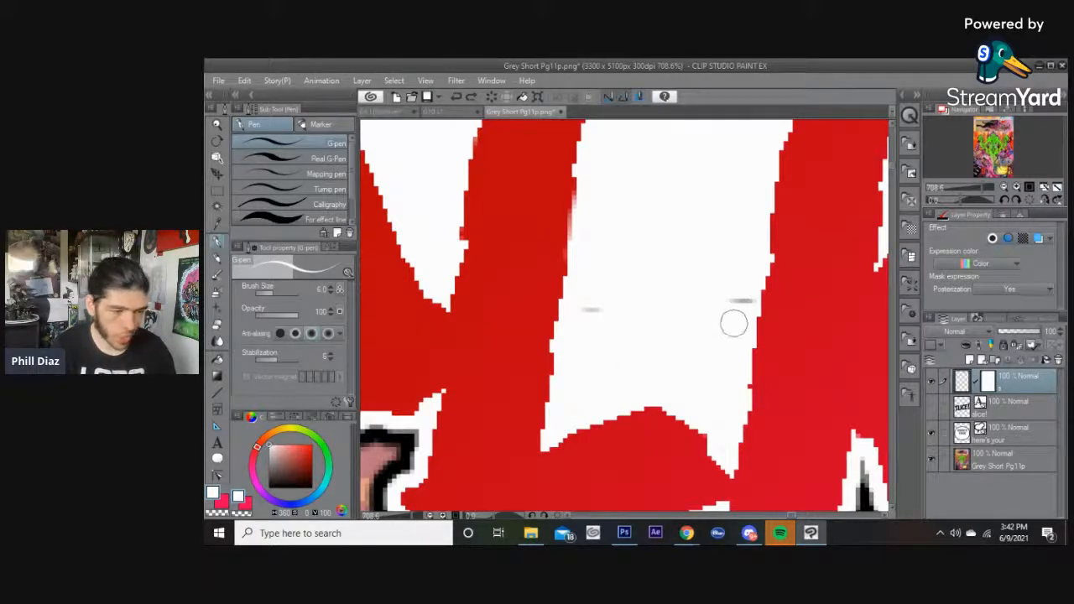
pyautogui.scroll(-2, 730, 338)
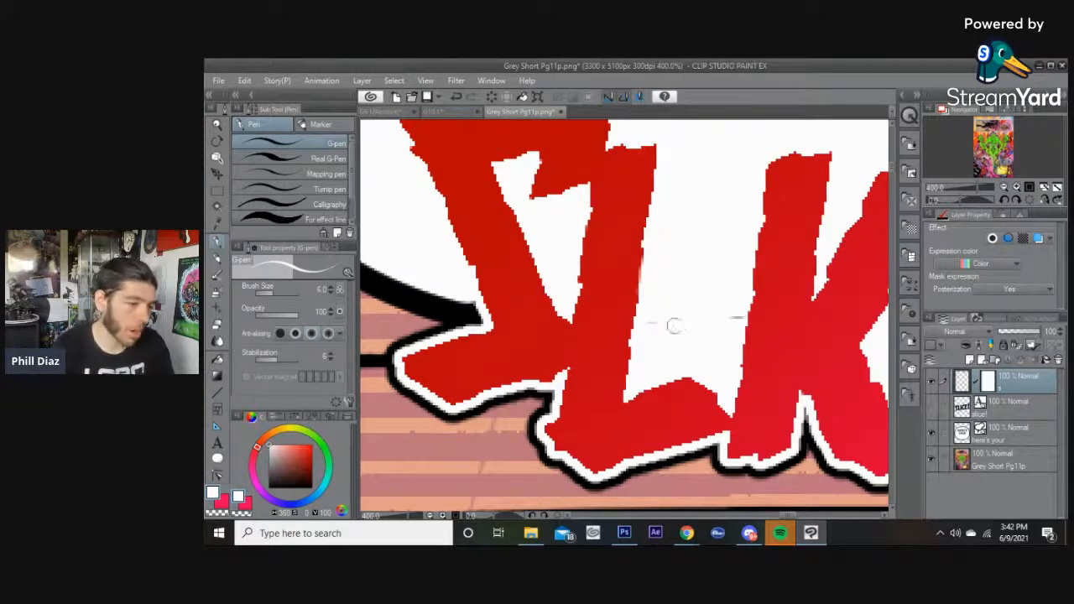
pyautogui.scroll(-6, 683, 322)
pyautogui.moveTo(690, 309); pyautogui.dragTo(553, 328)
pyautogui.moveTo(660, 291); pyautogui.dragTo(674, 323)
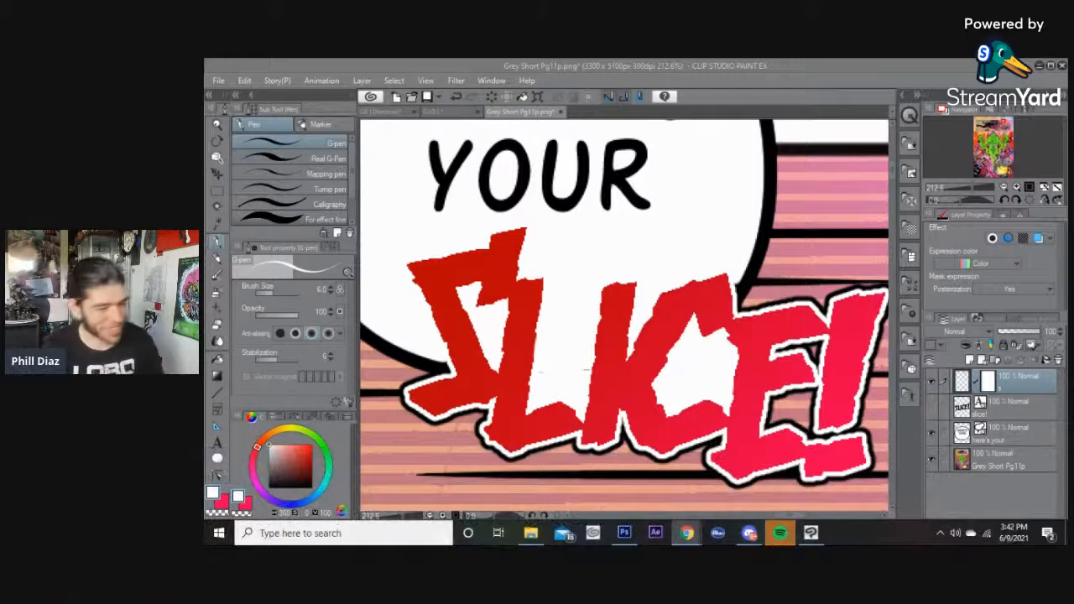
pyautogui.scroll(5, 557, 359)
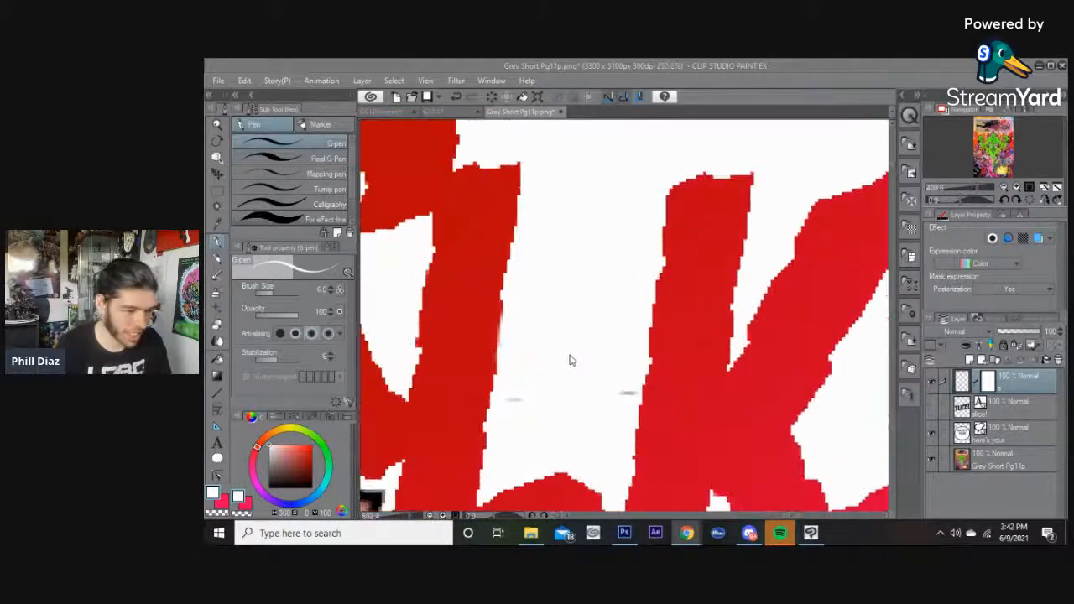
pyautogui.click(985, 383)
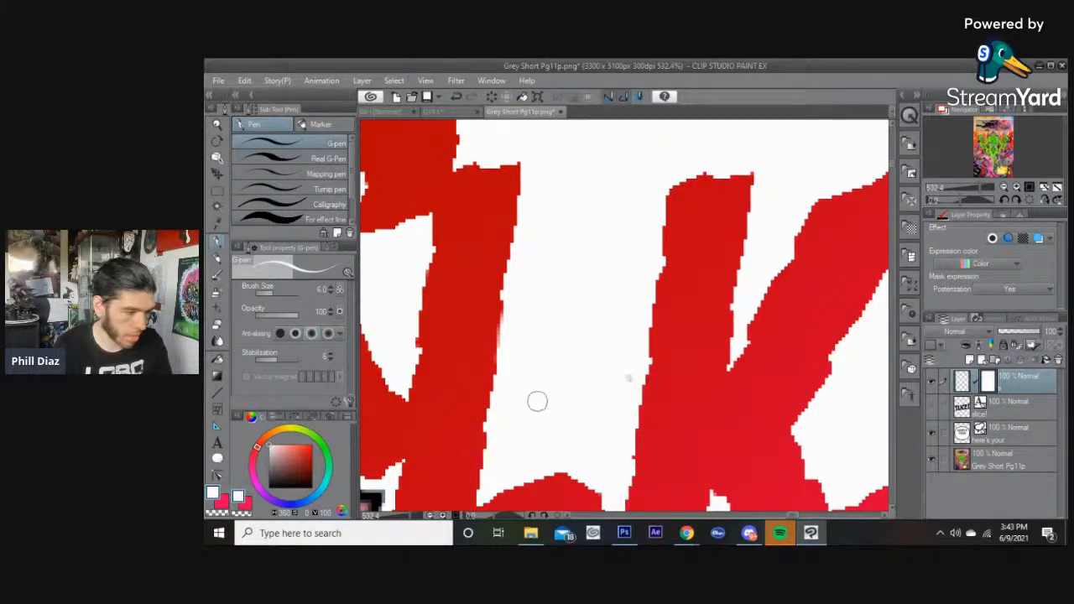
pyautogui.press('x')
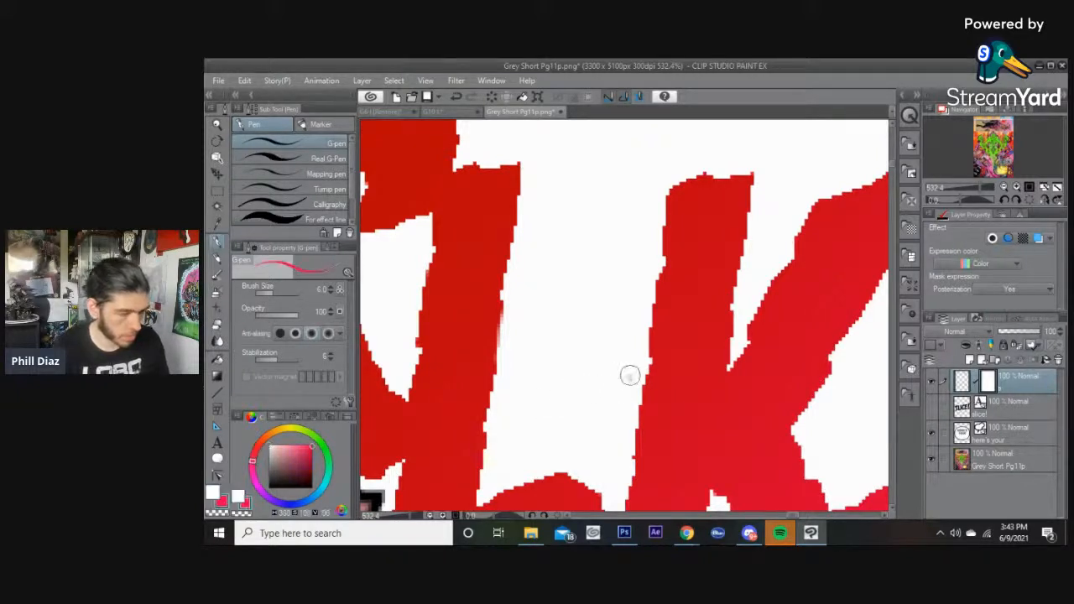
pyautogui.click(240, 514)
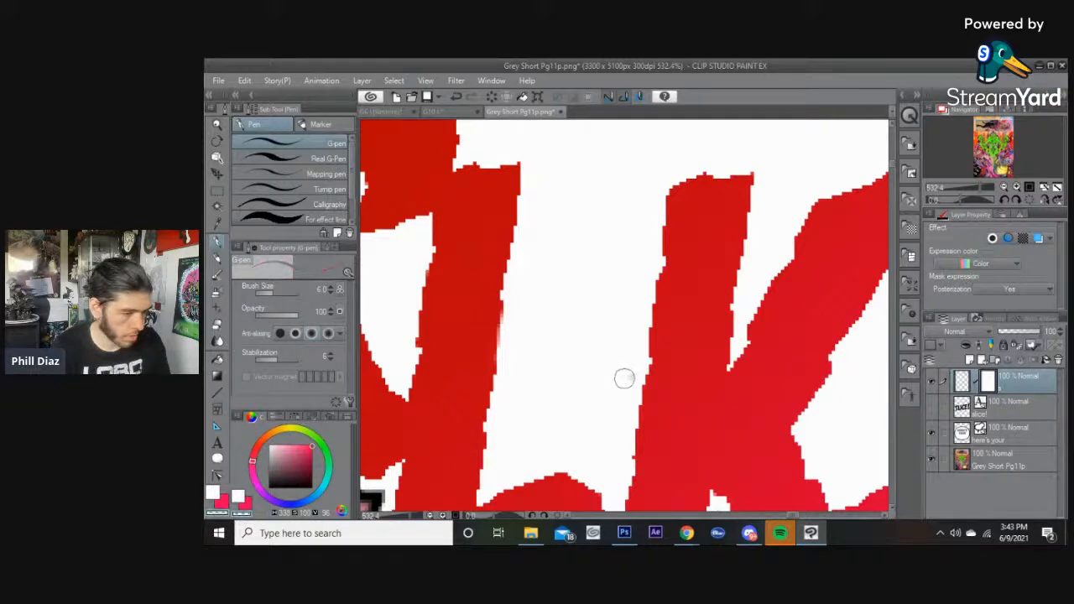
pyautogui.scroll(-8, 628, 374)
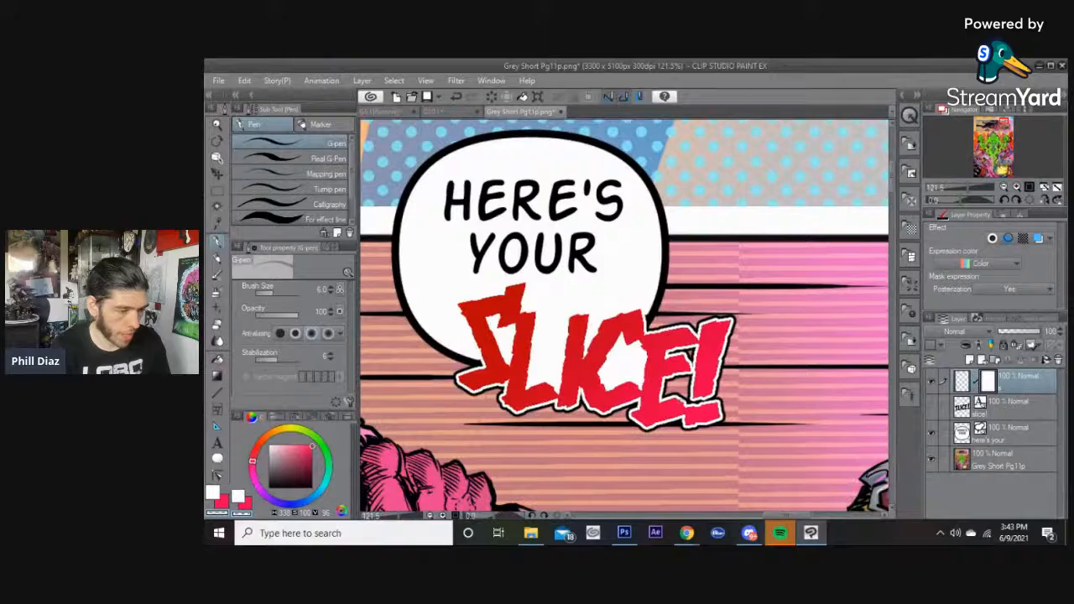
pyautogui.scroll(3, 676, 371)
pyautogui.scroll(5, 677, 369)
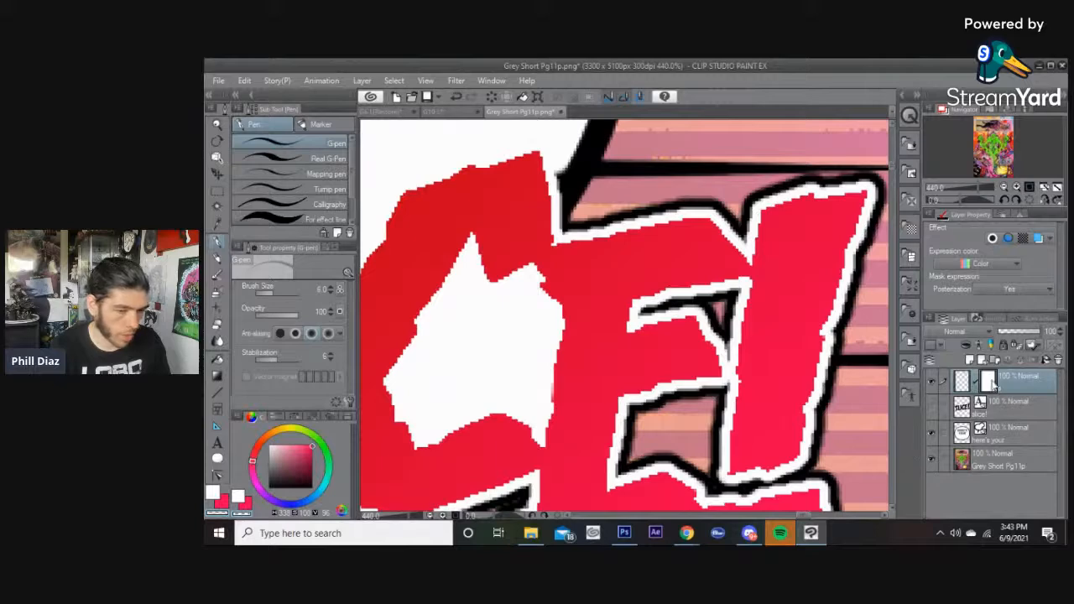
# Auto-select the black outline areas inside the E's lower notch and fill the selection with white.
pyautogui.press('w')
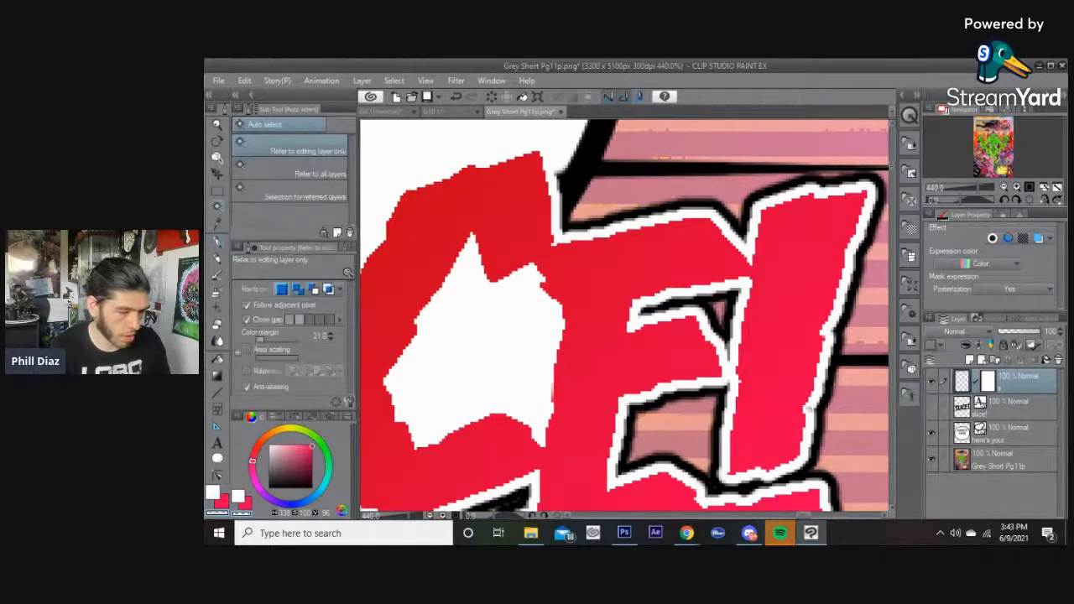
pyautogui.click(680, 426)
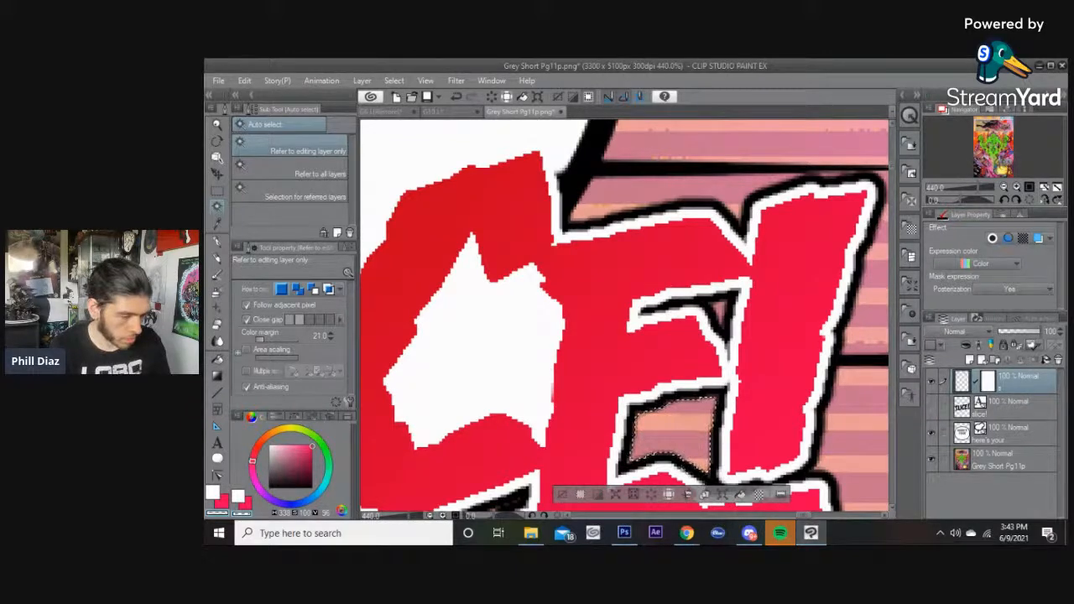
pyautogui.click(683, 467)
pyautogui.keyDown('shift'); pyautogui.click(648, 461); pyautogui.keyUp('shift')
pyautogui.keyDown('shift'); pyautogui.click(724, 403); pyautogui.keyUp('shift')
pyautogui.keyDown('shift'); pyautogui.click(722, 410); pyautogui.keyUp('shift')
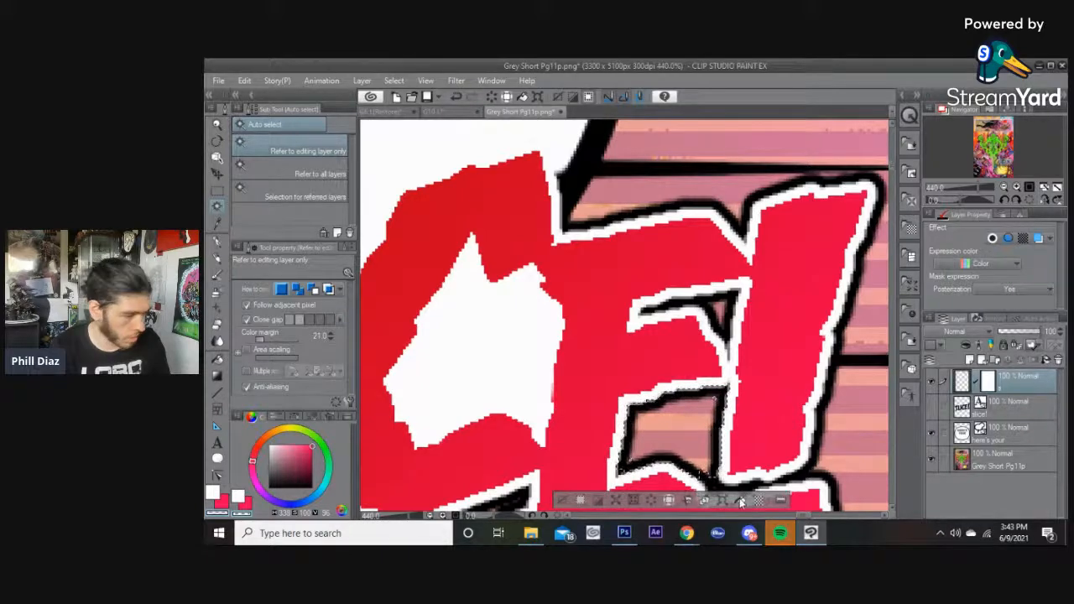
pyautogui.click(238, 496)
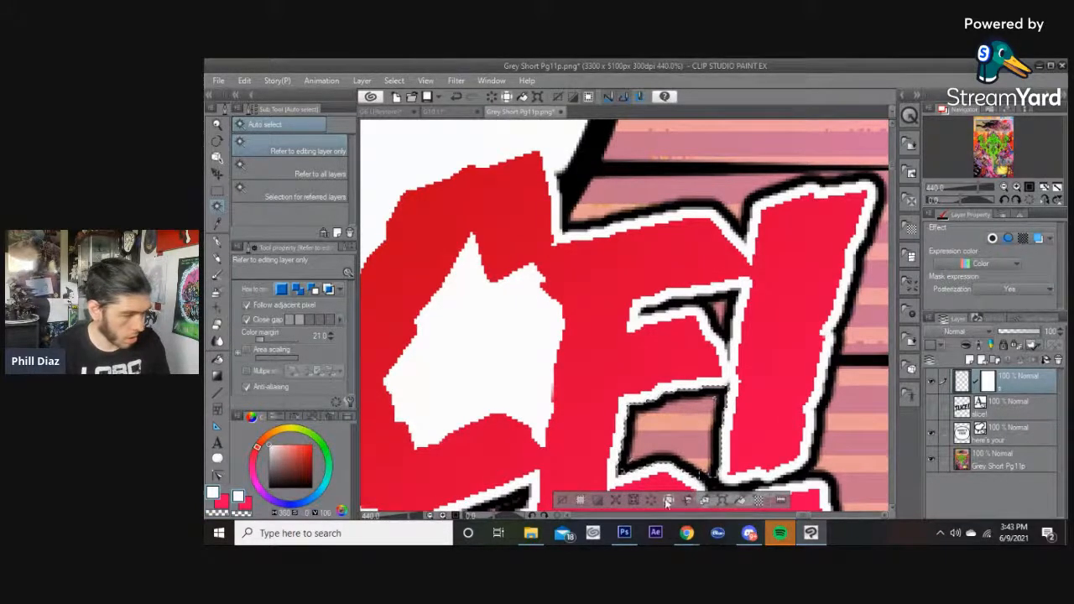
pyautogui.click(738, 502)
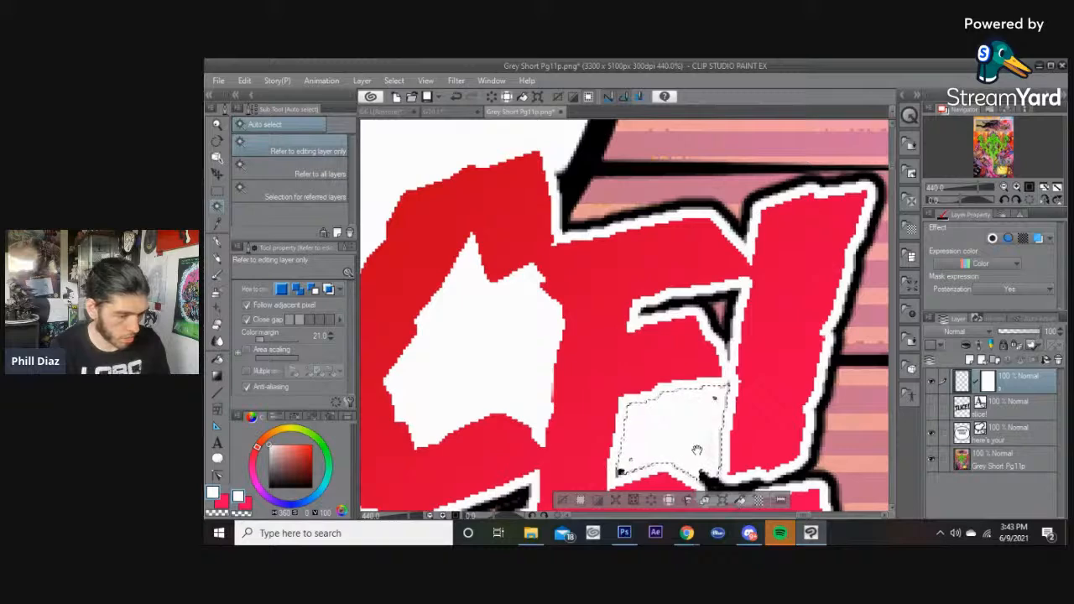
# Select the outline area inside the E's upper notch and fill it with white.
pyautogui.moveTo(695, 448); pyautogui.dragTo(714, 378)
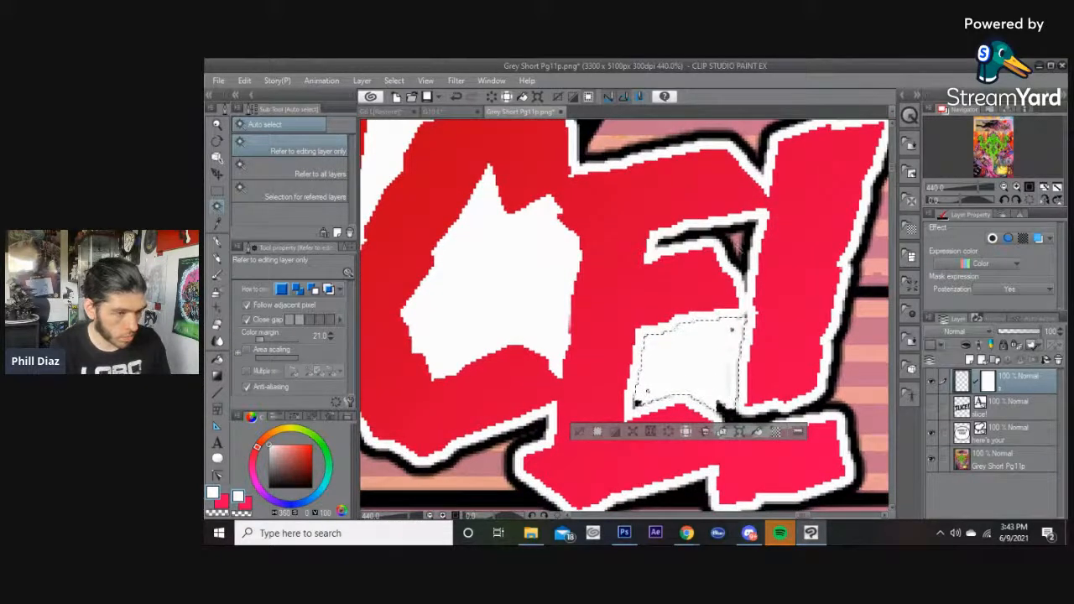
pyautogui.click(732, 252)
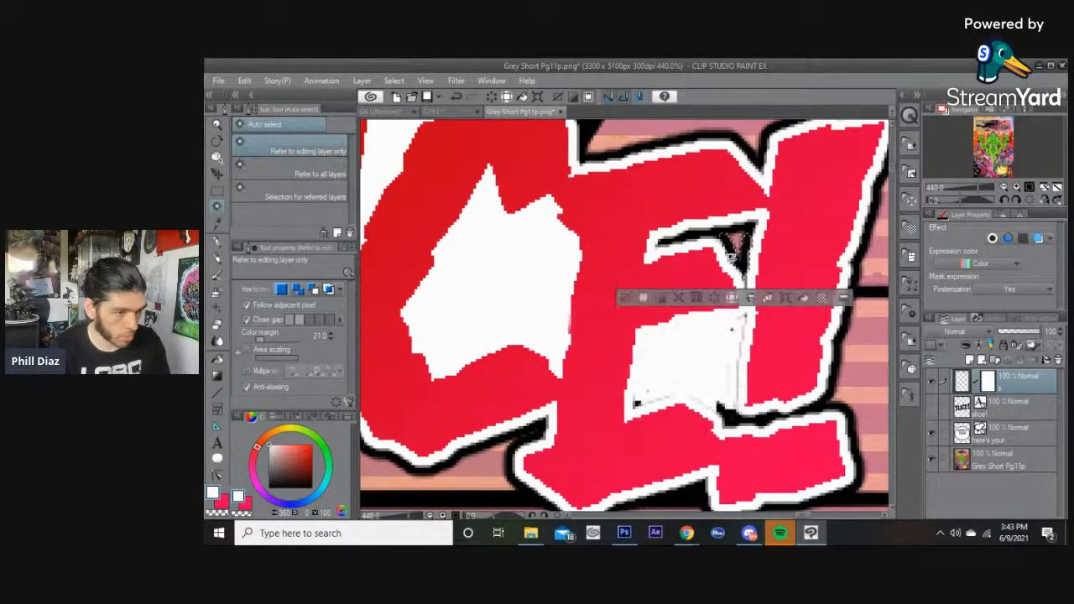
pyautogui.click(721, 234)
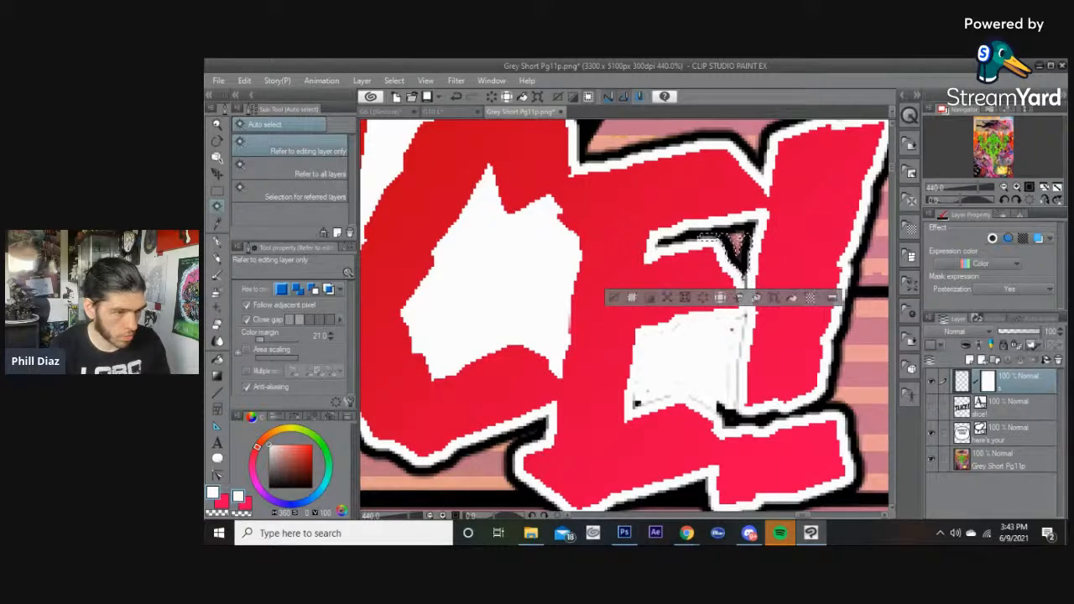
pyautogui.click(723, 232)
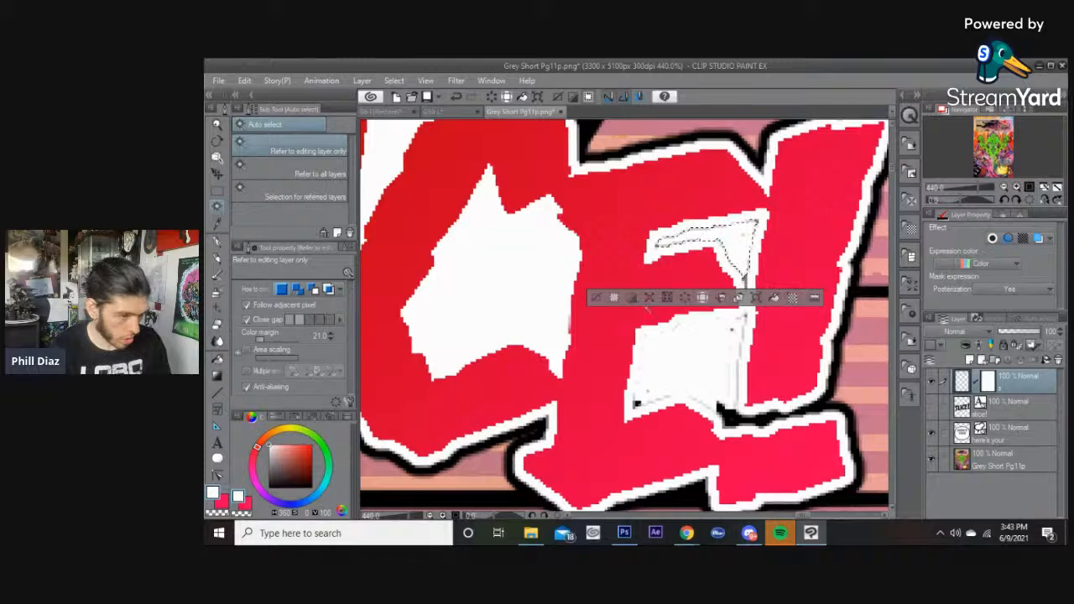
pyautogui.click(595, 298)
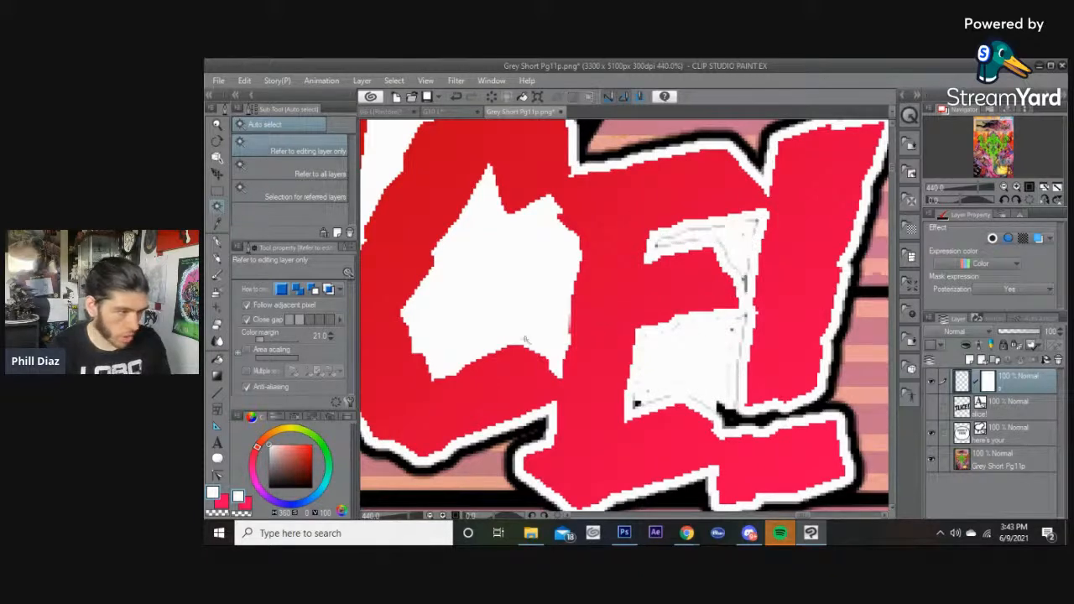
# Paint white over the leftover outline edges along the E's notches with the G-pen.
pyautogui.click(218, 242)
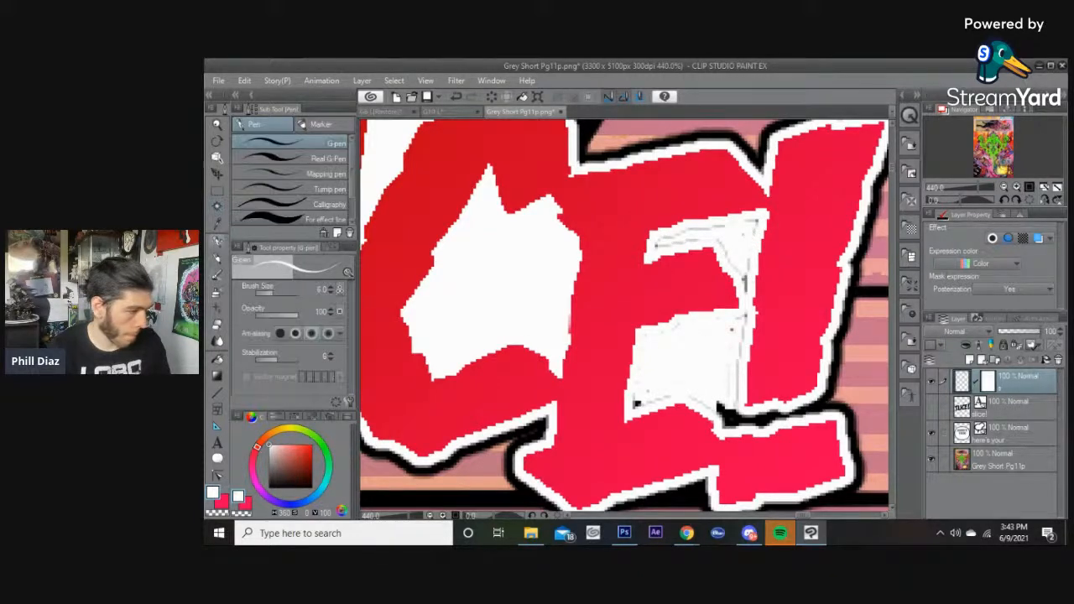
pyautogui.scroll(3, 730, 352)
pyautogui.moveTo(703, 299)
pyautogui.mouseDown()
pyautogui.moveTo(710, 274)
pyautogui.moveTo(657, 271)
pyautogui.moveTo(545, 312)
pyautogui.moveTo(523, 447)
pyautogui.moveTo(525, 417)
pyautogui.moveTo(549, 434)
pyautogui.moveTo(641, 416)
pyautogui.moveTo(664, 444)
pyautogui.moveTo(644, 419)
pyautogui.moveTo(662, 439)
pyautogui.moveTo(666, 417)
pyautogui.moveTo(693, 412)
pyautogui.mouseUp()
pyautogui.scroll(-4, 693, 412)
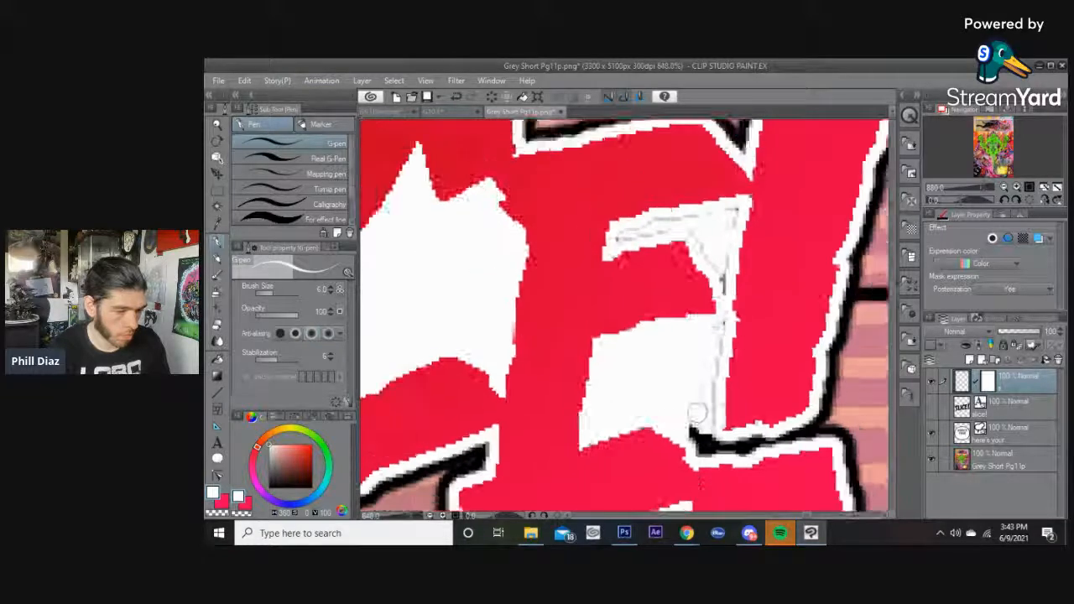
pyautogui.scroll(2, 693, 415)
pyautogui.moveTo(686, 417)
pyautogui.mouseDown()
pyautogui.moveTo(686, 436)
pyautogui.moveTo(712, 393)
pyautogui.moveTo(721, 314)
pyautogui.mouseUp()
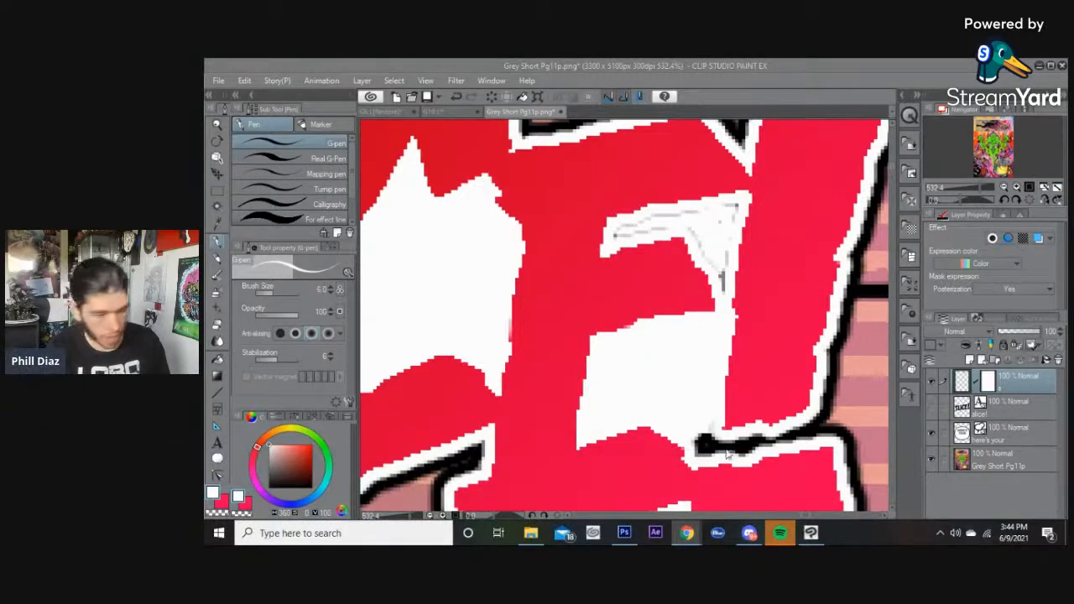
# Touch up the remaining grey specks inside the E's notches with white.
pyautogui.click(647, 398)
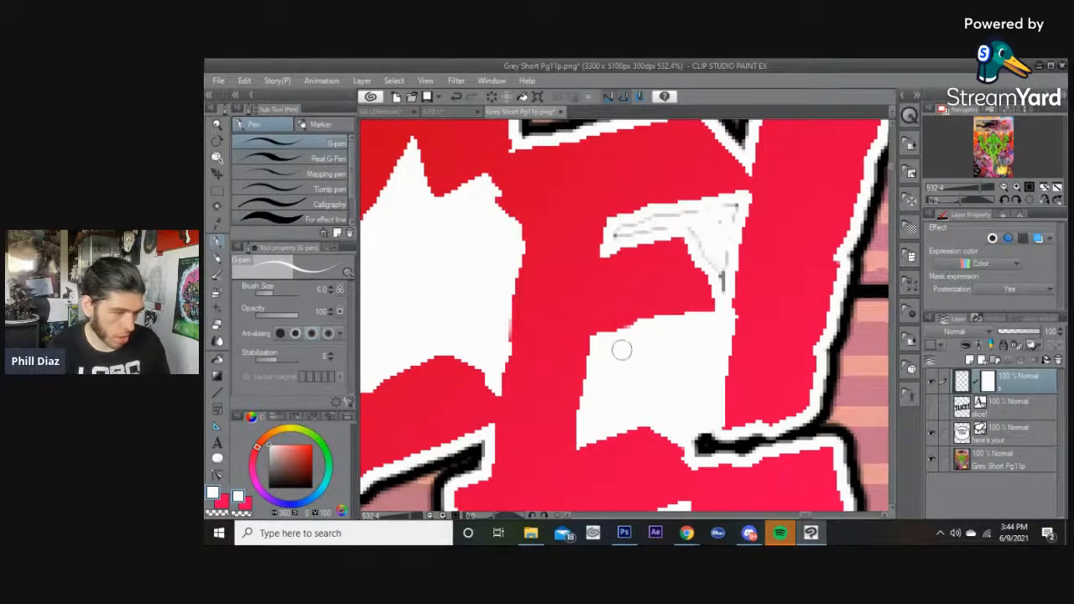
pyautogui.moveTo(669, 364); pyautogui.dragTo(681, 467)
pyautogui.moveTo(733, 396)
pyautogui.mouseDown()
pyautogui.moveTo(746, 307)
pyautogui.moveTo(631, 340)
pyautogui.moveTo(672, 326)
pyautogui.moveTo(704, 336)
pyautogui.moveTo(721, 362)
pyautogui.mouseUp()
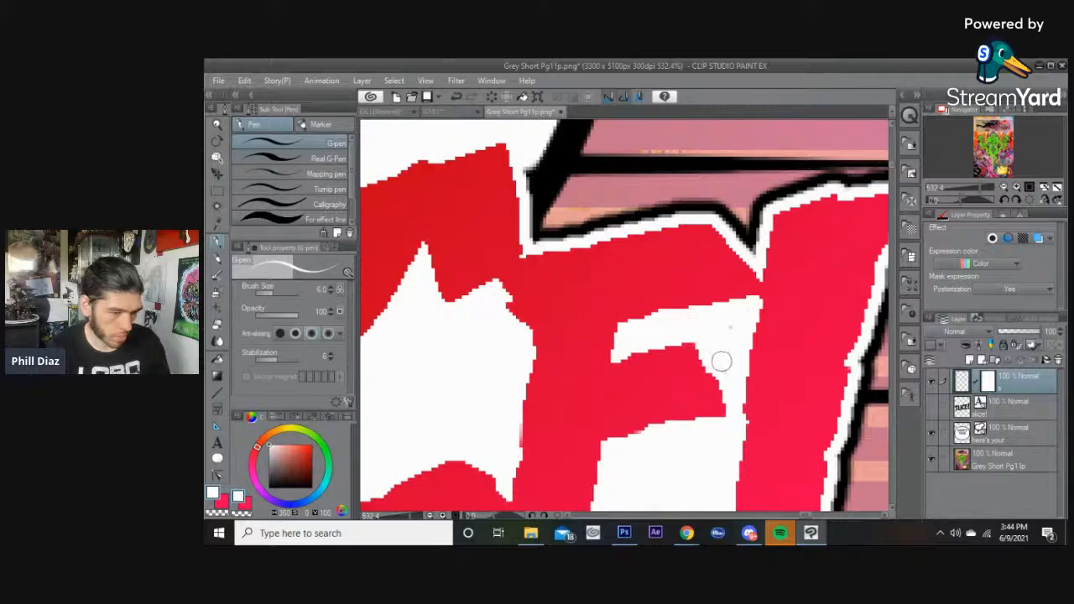
pyautogui.moveTo(747, 313); pyautogui.dragTo(674, 332)
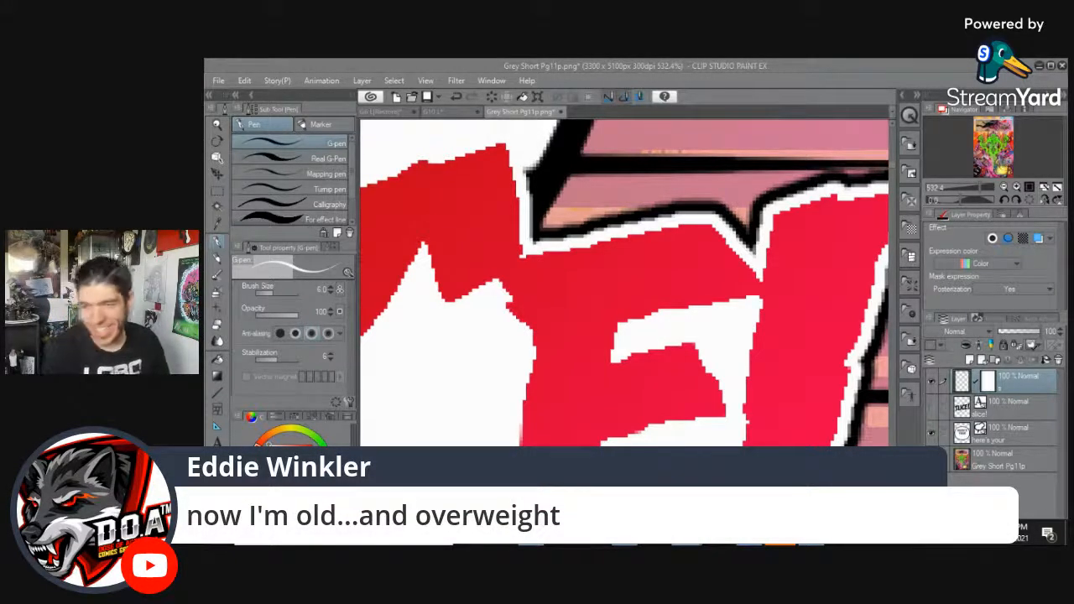
# Zoom out to review the cleaned-up SLICE! sound effect within the panel.
pyautogui.scroll(-7, 805, 364)
pyautogui.scroll(5, 763, 382)
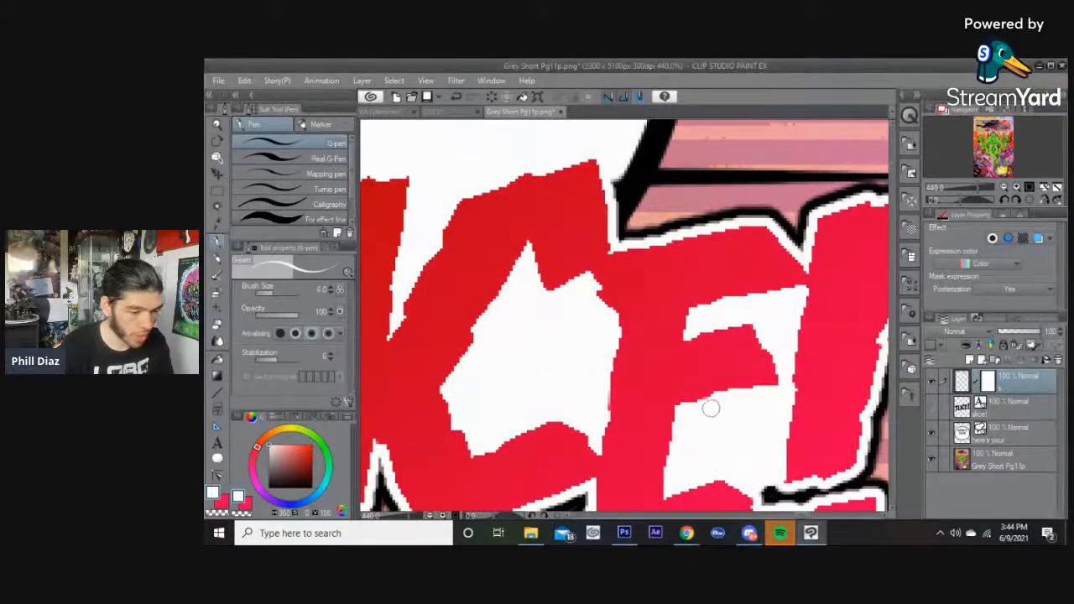
pyautogui.moveTo(754, 437); pyautogui.dragTo(666, 305)
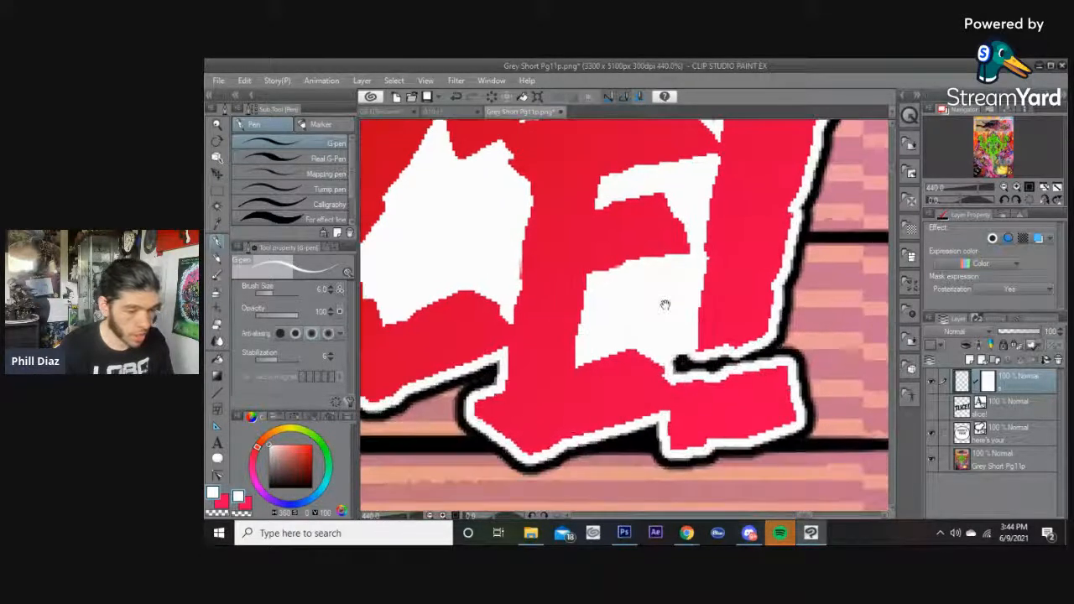
pyautogui.scroll(-5, 665, 302)
pyautogui.scroll(-6, 616, 235)
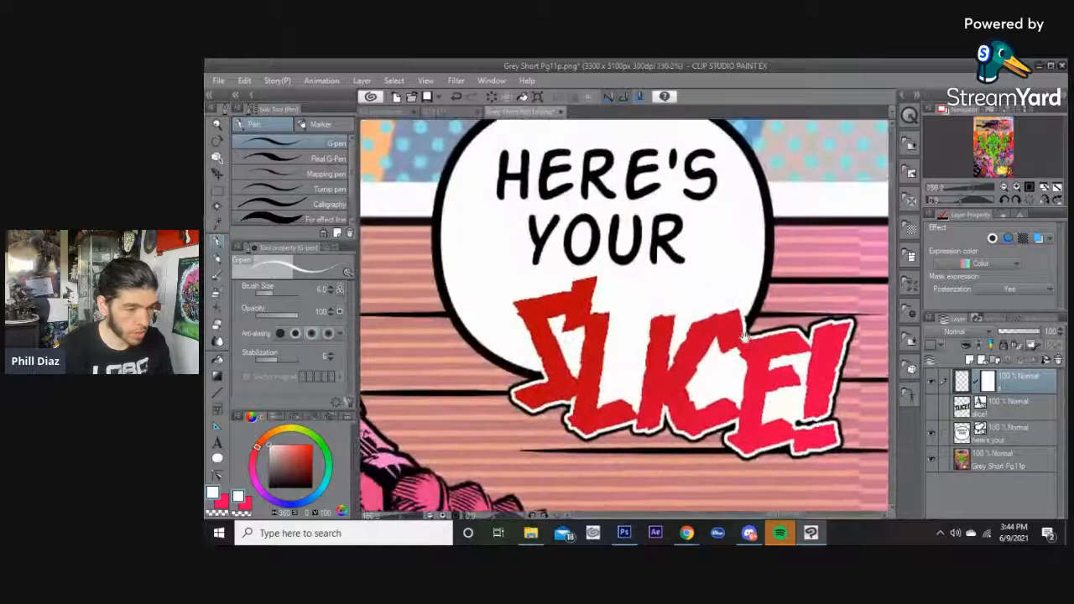
pyautogui.scroll(-2, 759, 394)
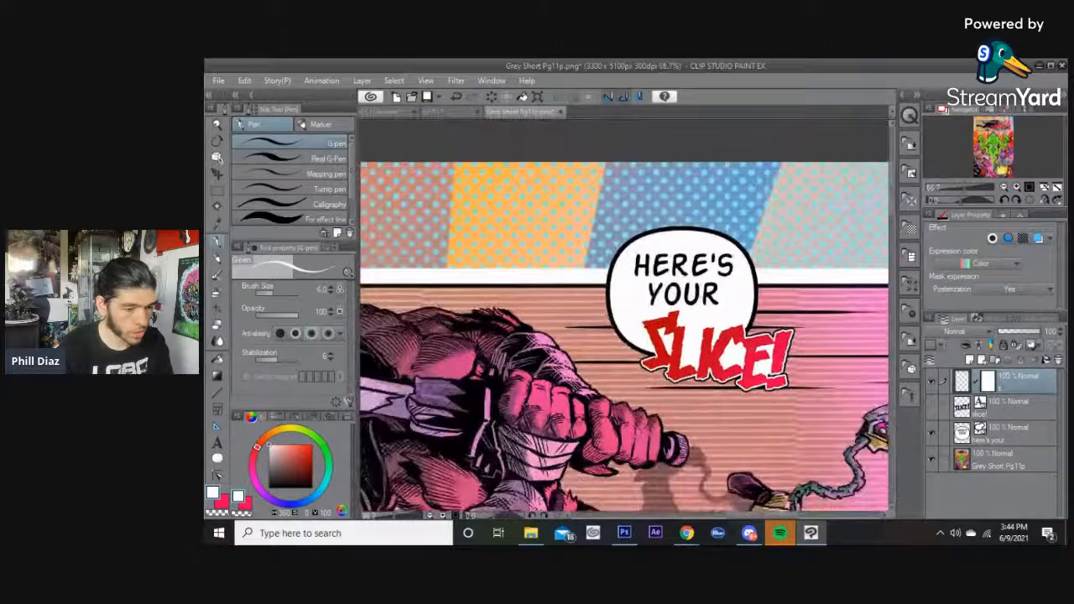
pyautogui.scroll(5, 787, 396)
pyautogui.scroll(6, 753, 371)
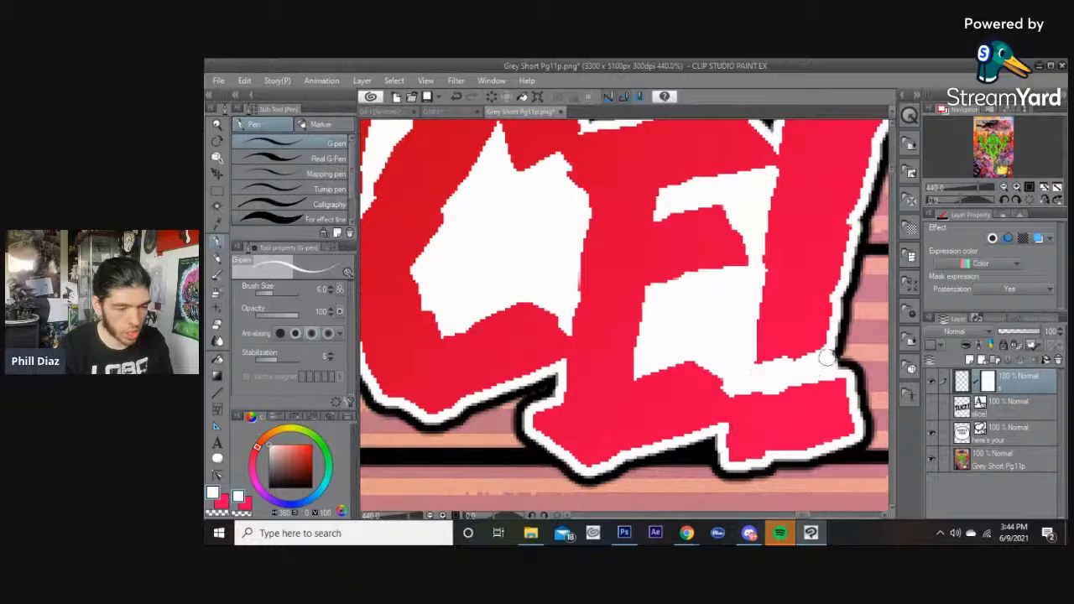
pyautogui.scroll(-10, 823, 363)
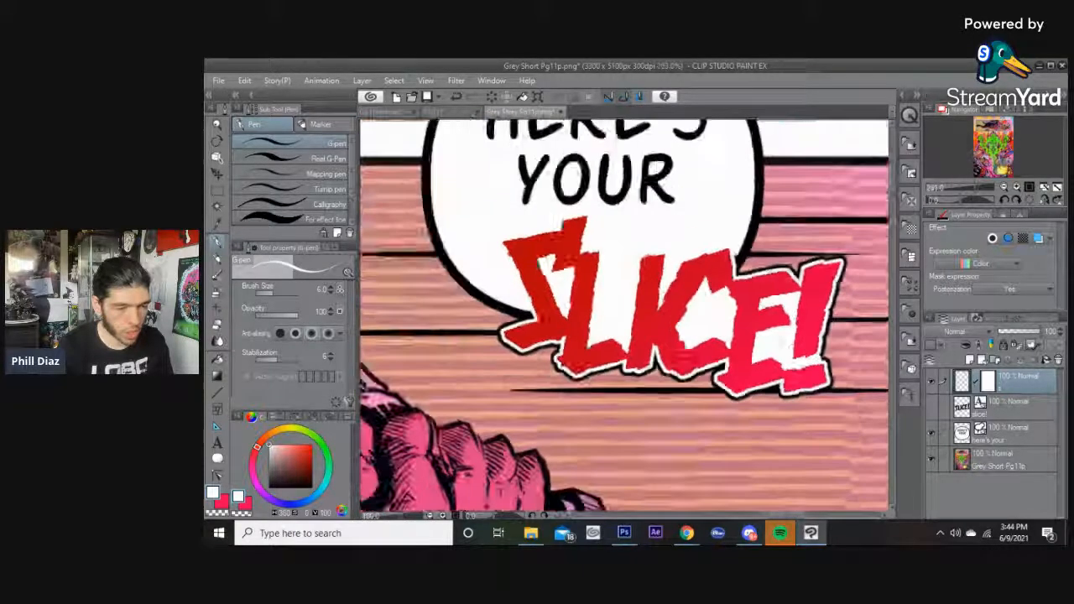
pyautogui.scroll(-4, 824, 363)
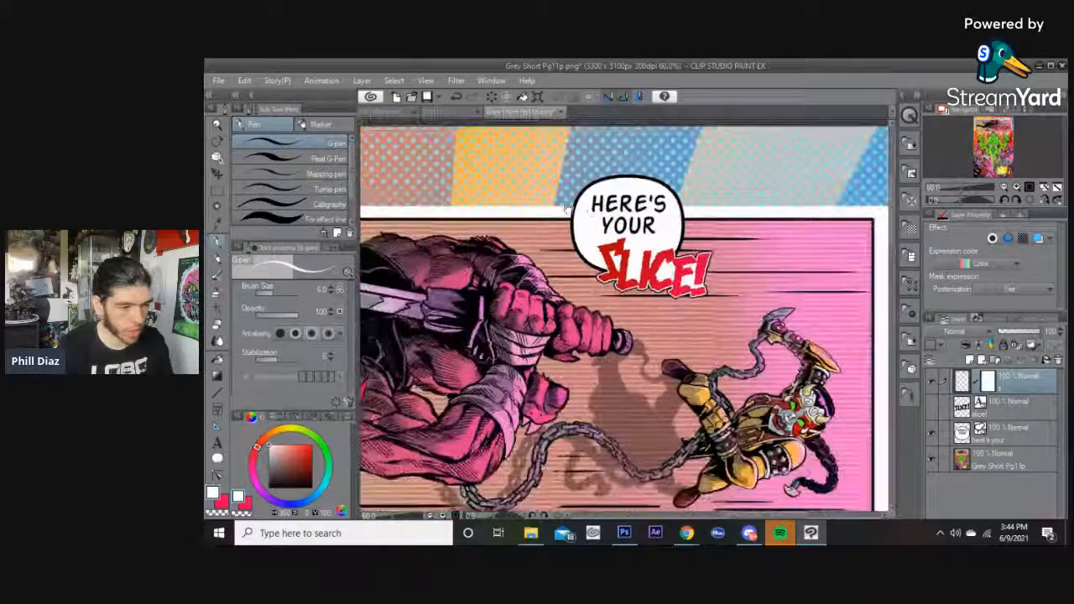
pyautogui.scroll(-3, 824, 363)
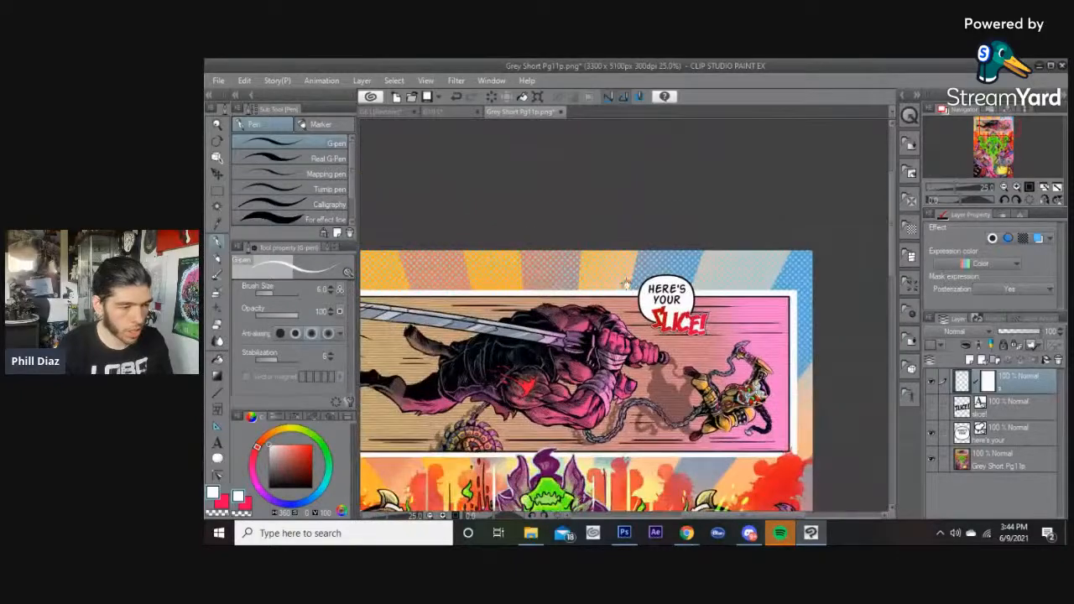
# Select the HERE'S YOUR balloon layer and set the Balloon tail width to 51.4.
pyautogui.press('t')
pyautogui.press('t')
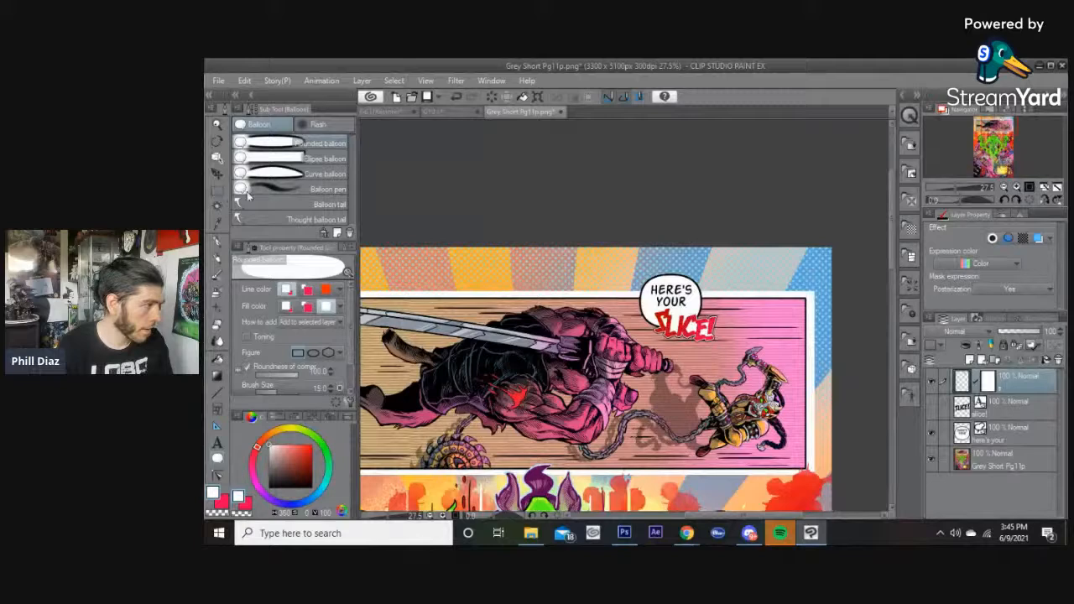
pyautogui.click(268, 205)
pyautogui.scroll(2, 564, 260)
pyautogui.scroll(1, 605, 297)
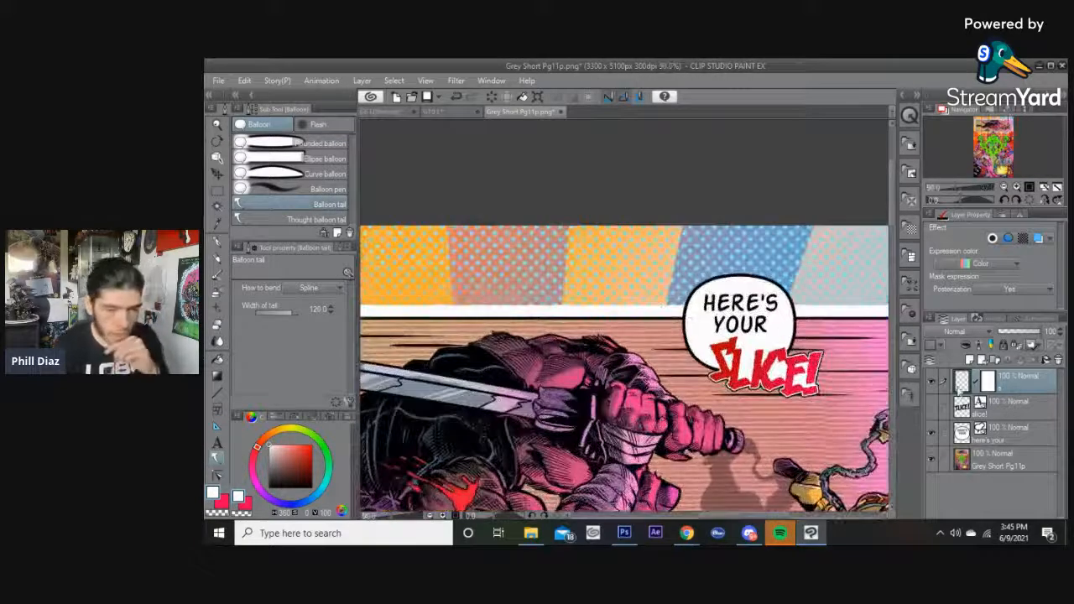
pyautogui.click(992, 429)
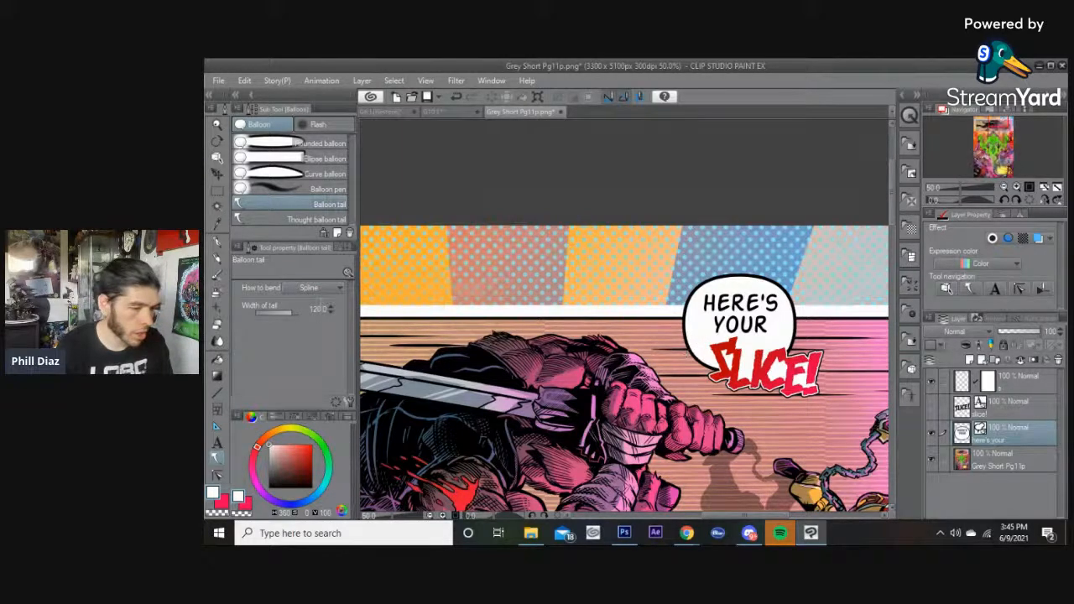
pyautogui.click(282, 311)
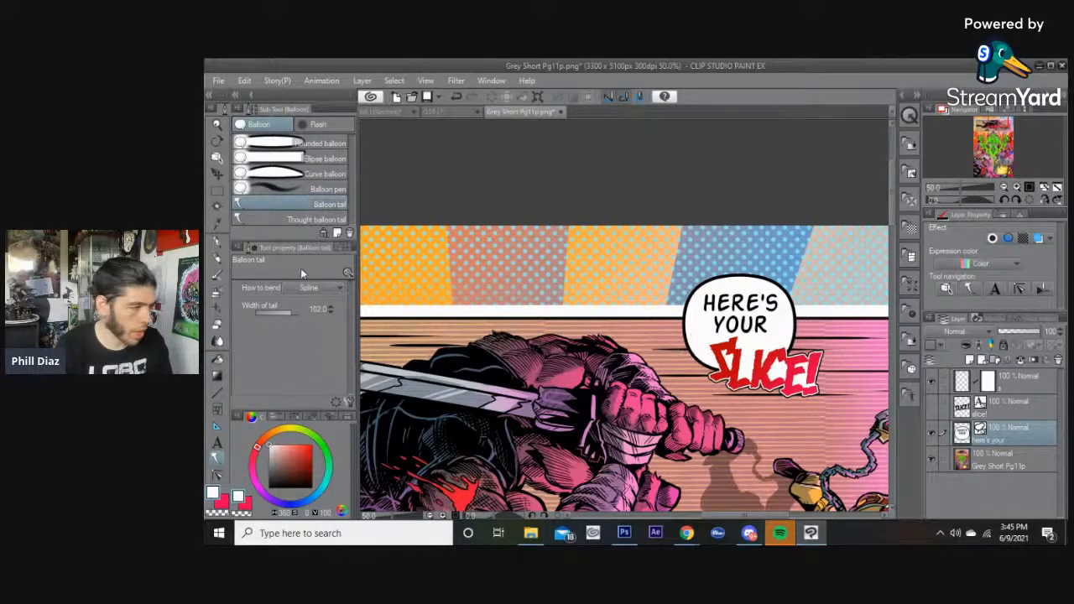
pyautogui.click(288, 313)
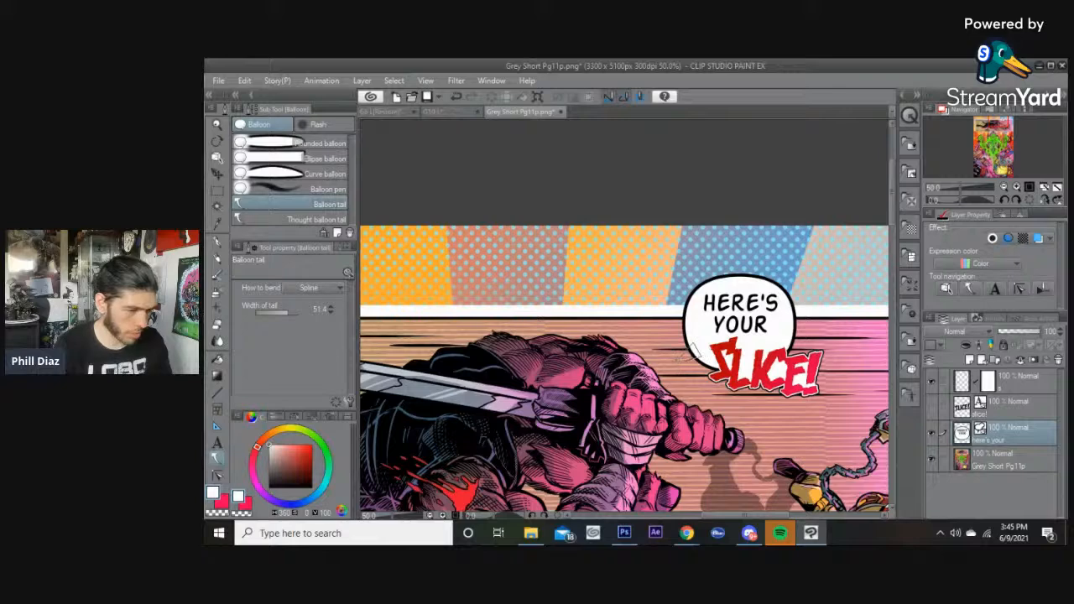
# Zoom out and pan down the Grey Short Pg11p page to review the large lower panel.
pyautogui.scroll(-3, 667, 302)
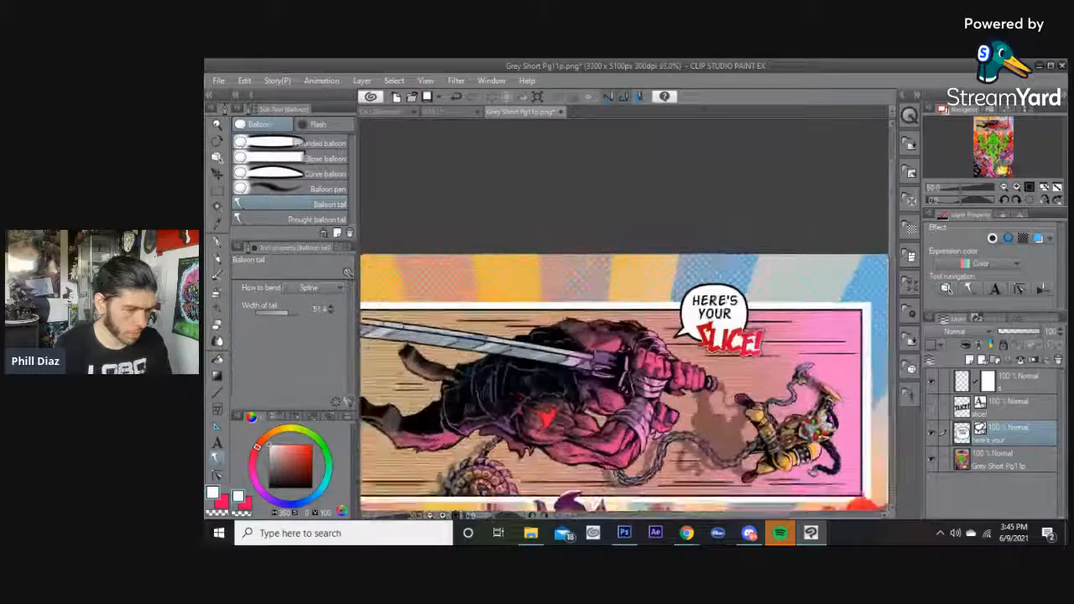
pyautogui.moveTo(660, 291); pyautogui.dragTo(672, 216)
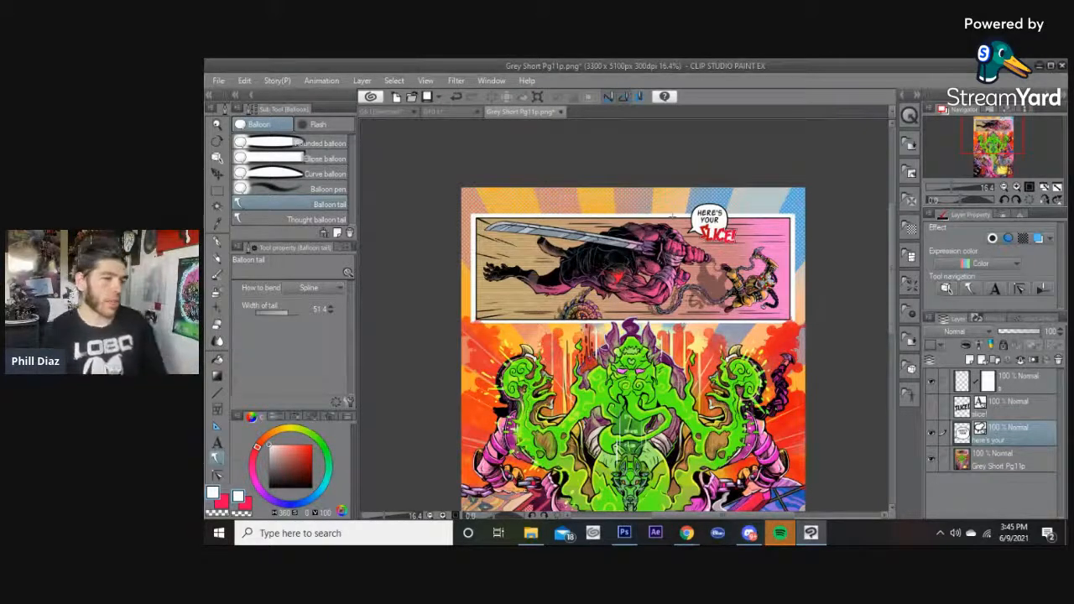
pyautogui.scroll(2, 671, 216)
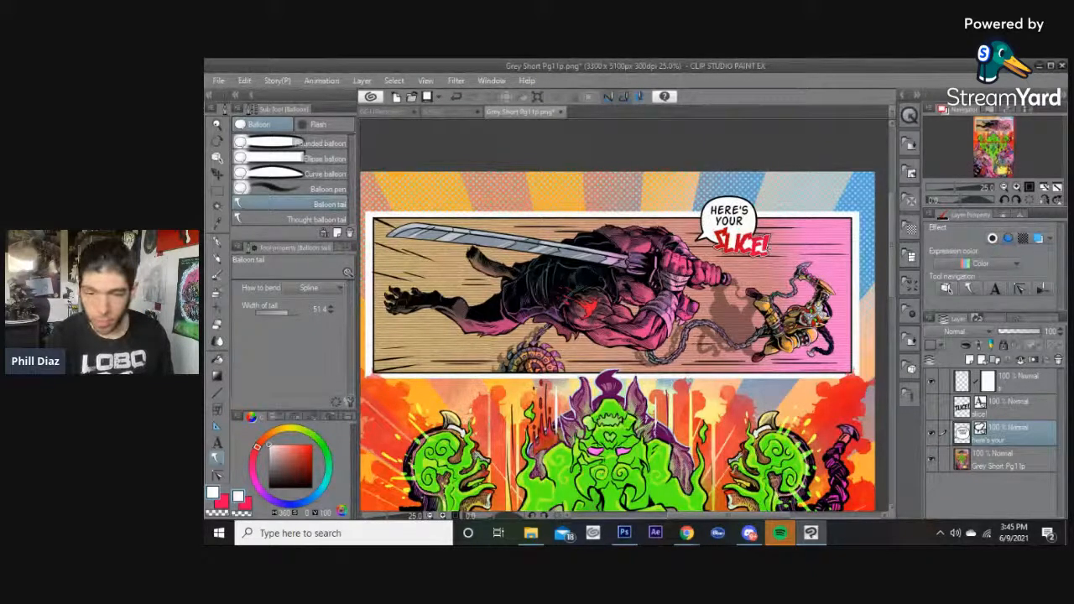
pyautogui.scroll(-3, 755, 256)
pyautogui.moveTo(728, 286); pyautogui.dragTo(733, 213)
pyautogui.moveTo(714, 268)
pyautogui.mouseDown()
pyautogui.moveTo(714, 228)
pyautogui.moveTo(715, 262)
pyautogui.mouseUp()
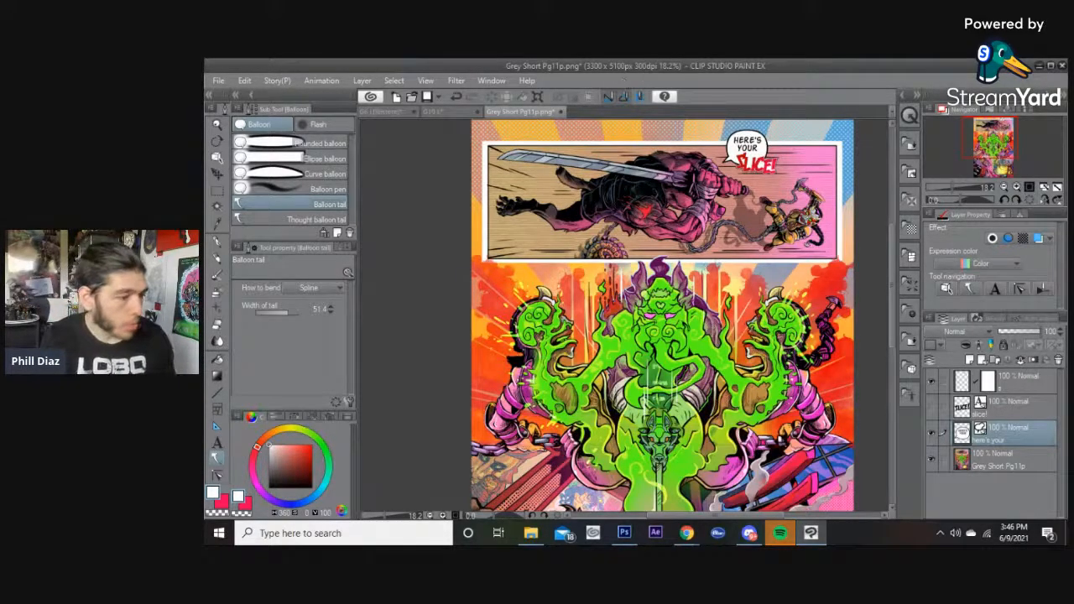
pyautogui.moveTo(664, 283); pyautogui.dragTo(676, 205)
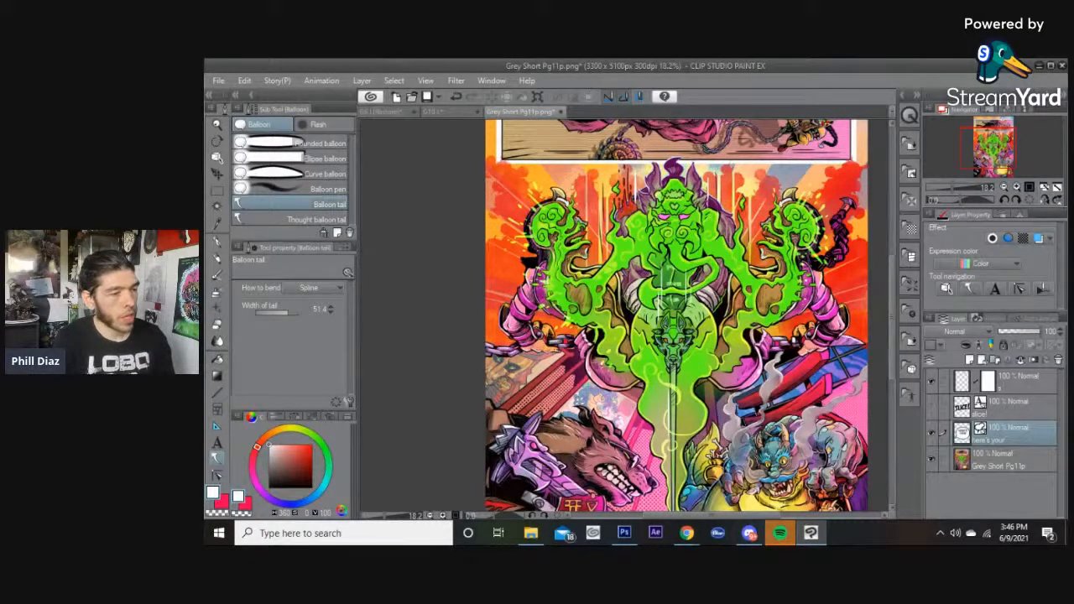
pyautogui.moveTo(637, 307); pyautogui.dragTo(640, 311)
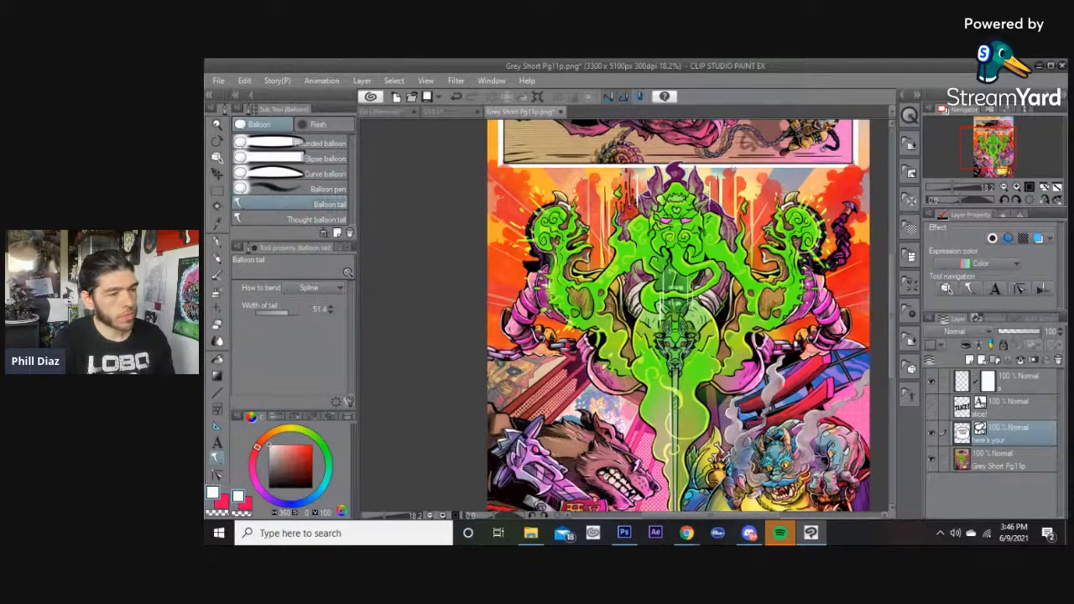
pyautogui.moveTo(718, 324); pyautogui.dragTo(713, 289)
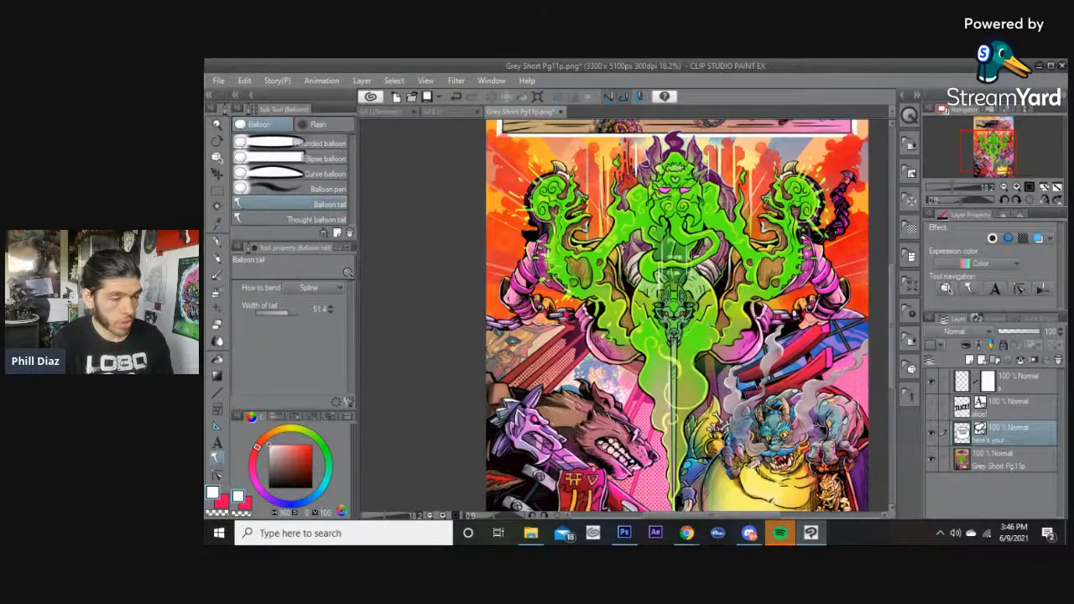
pyautogui.moveTo(709, 170)
pyautogui.mouseDown()
pyautogui.moveTo(684, 314)
pyautogui.moveTo(714, 147)
pyautogui.moveTo(704, 151)
pyautogui.mouseUp()
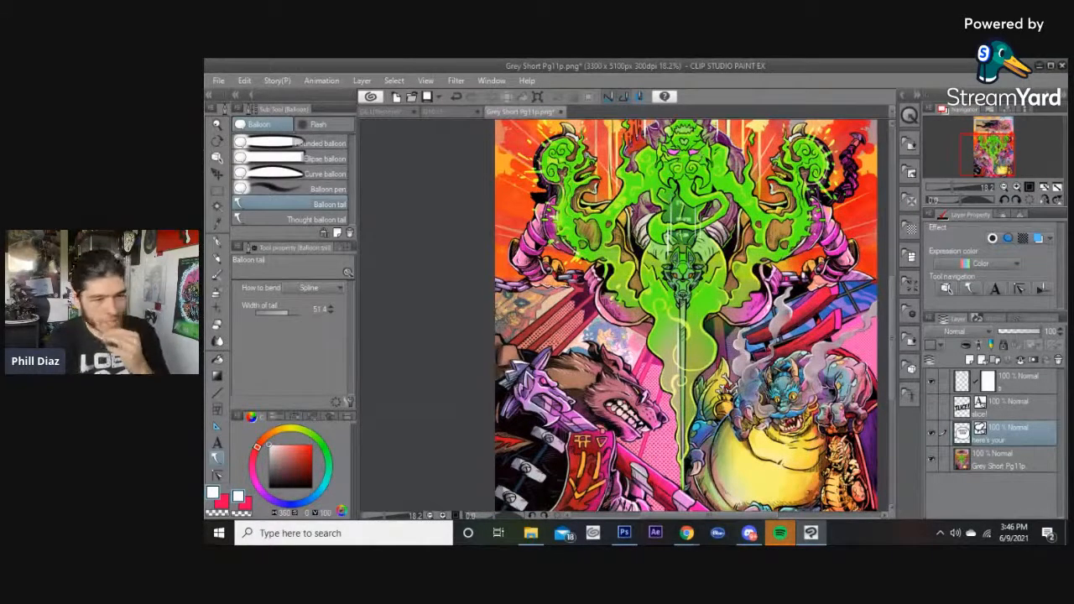
# Switch to the G10 L page and back, then scroll through the Grey Short Pg11p page to review it.
pyautogui.click(463, 110)
pyautogui.moveTo(892, 328)
pyautogui.mouseDown()
pyautogui.moveTo(895, 247)
pyautogui.moveTo(894, 327)
pyautogui.mouseUp()
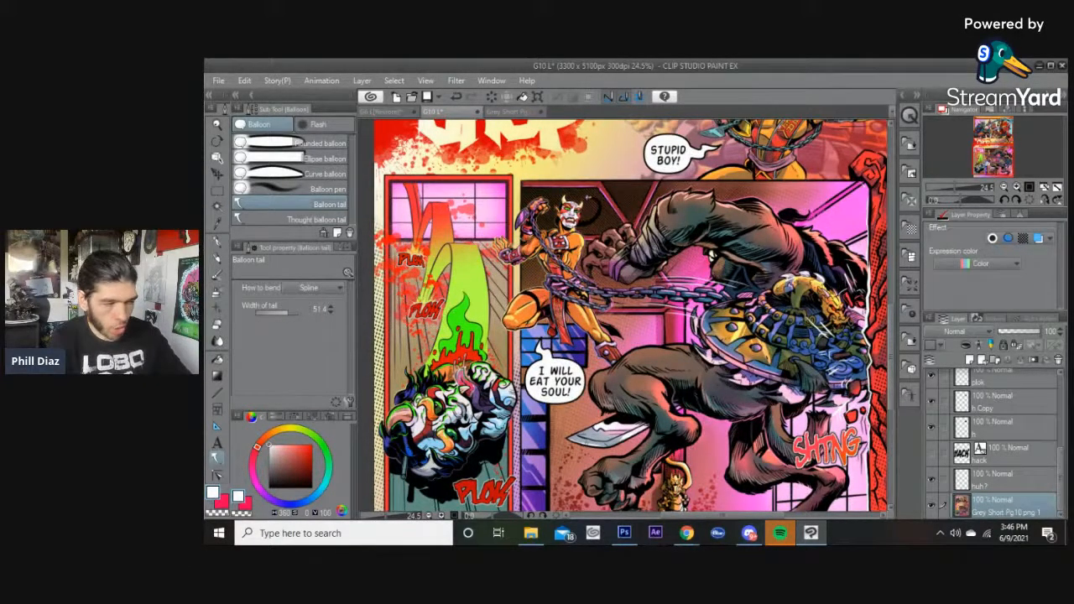
pyautogui.click(501, 112)
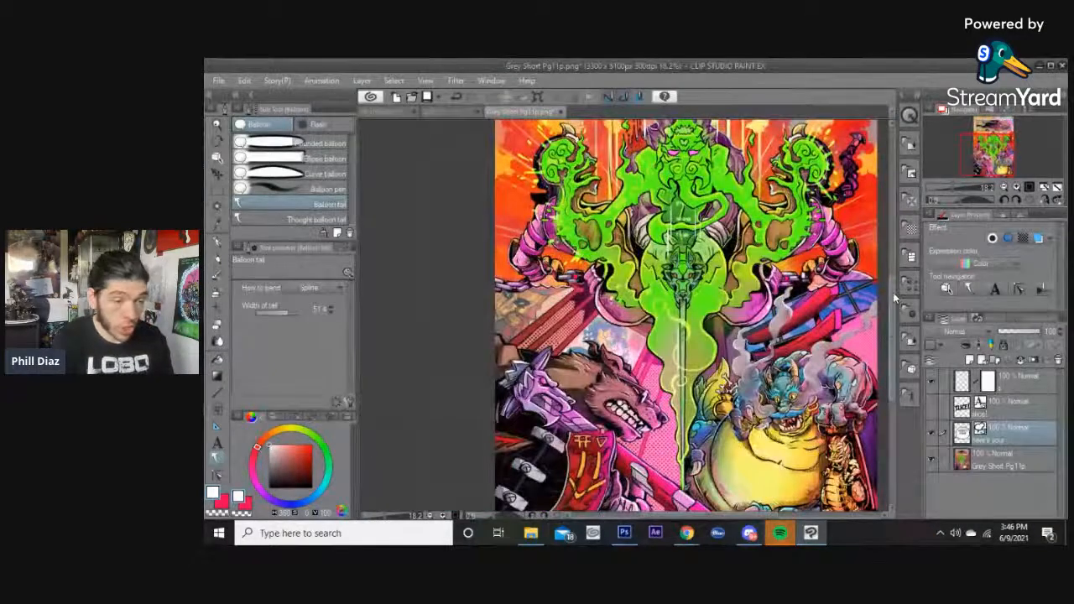
pyautogui.scroll(2, 892, 292)
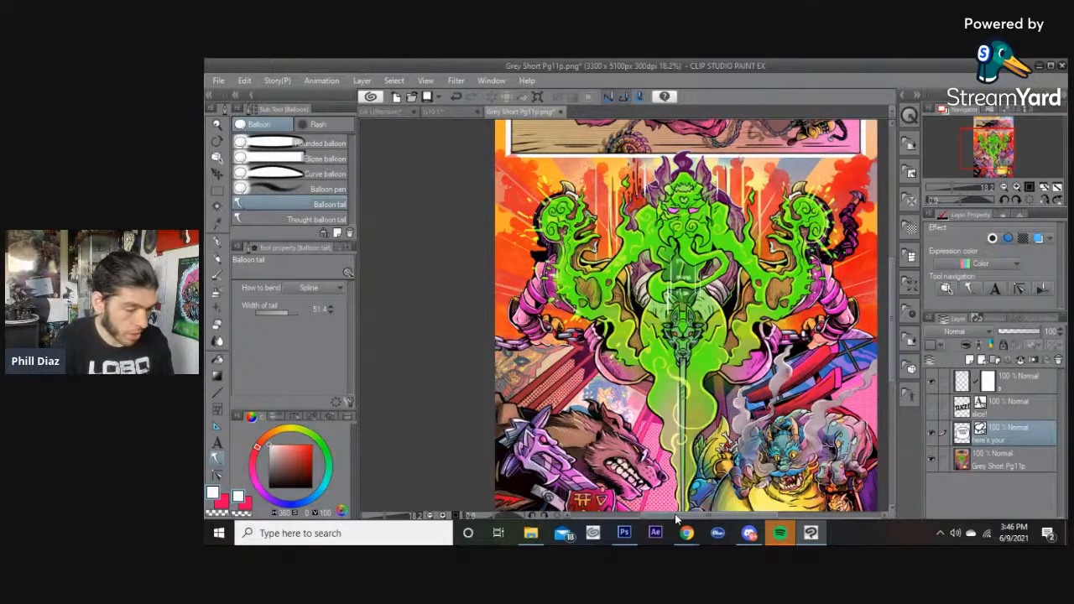
pyautogui.moveTo(676, 514); pyautogui.dragTo(688, 516)
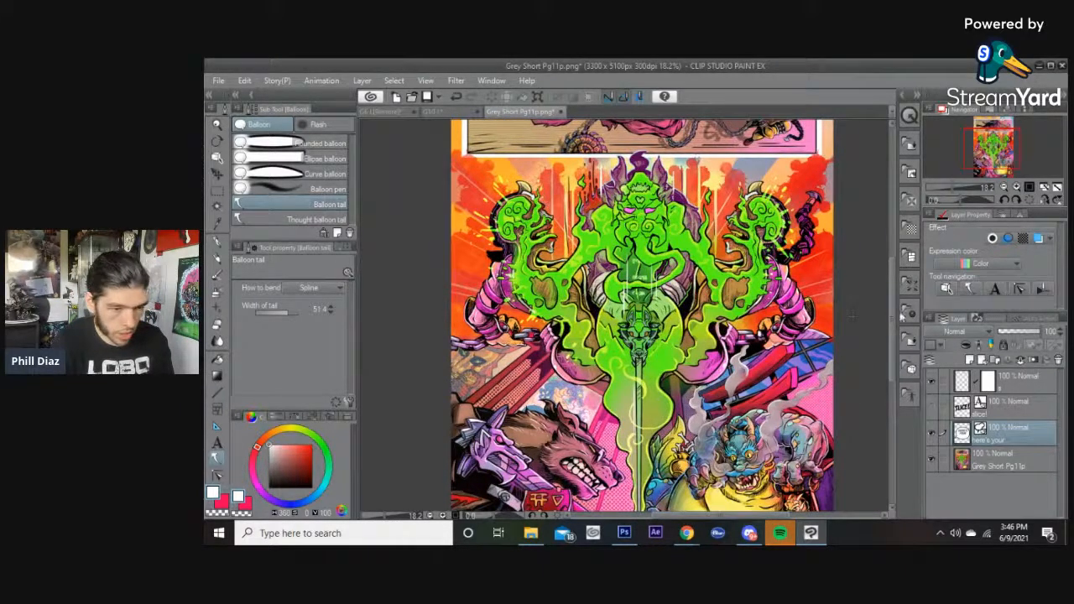
pyautogui.scroll(-5, 894, 293)
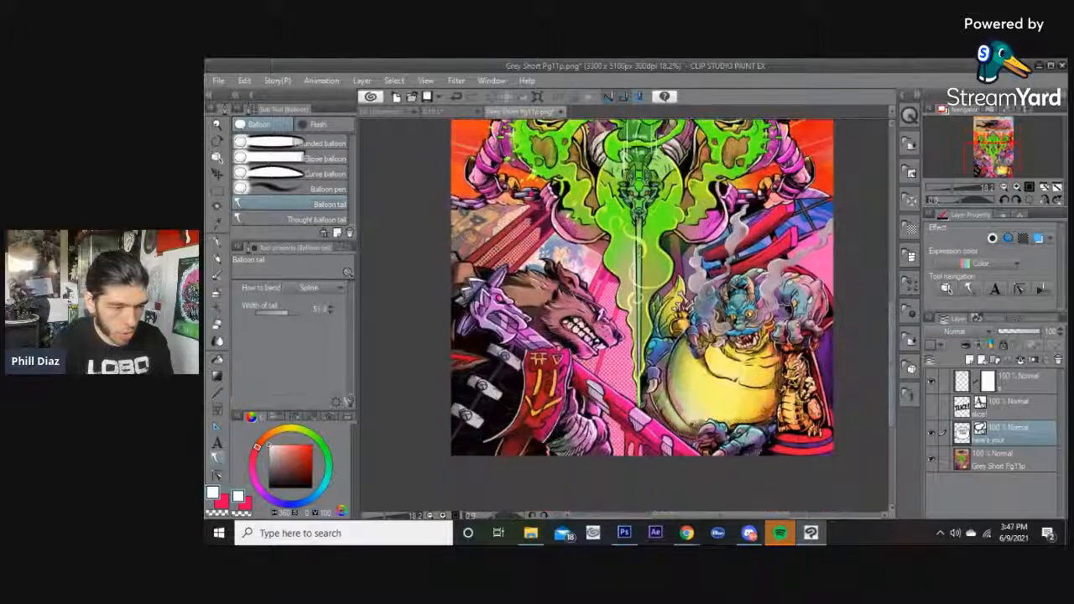
pyautogui.moveTo(892, 333); pyautogui.dragTo(892, 325)
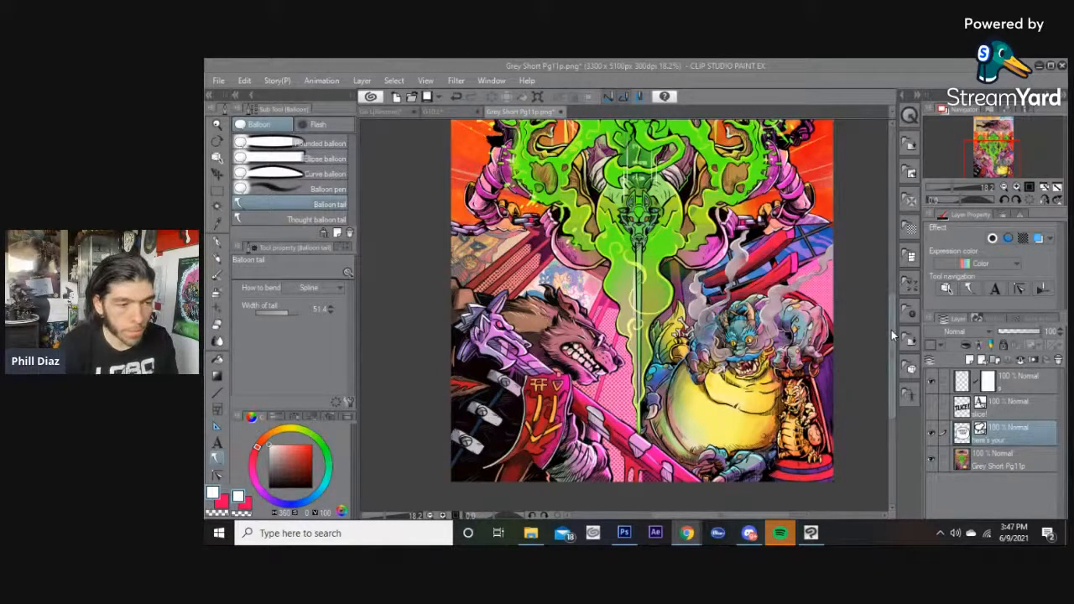
pyautogui.moveTo(891, 330); pyautogui.dragTo(891, 326)
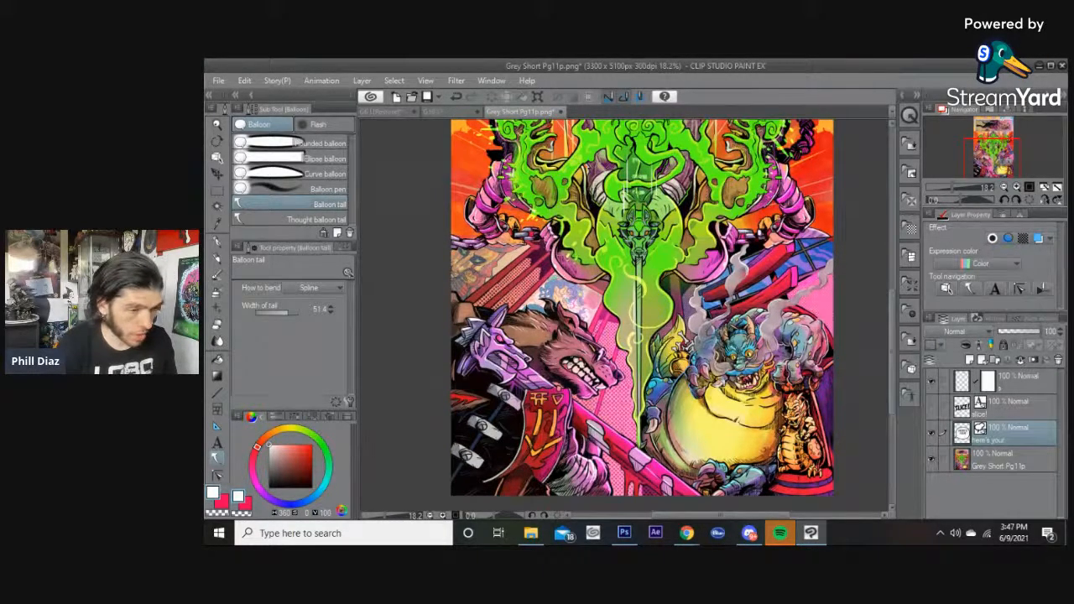
pyautogui.scroll(2, 887, 295)
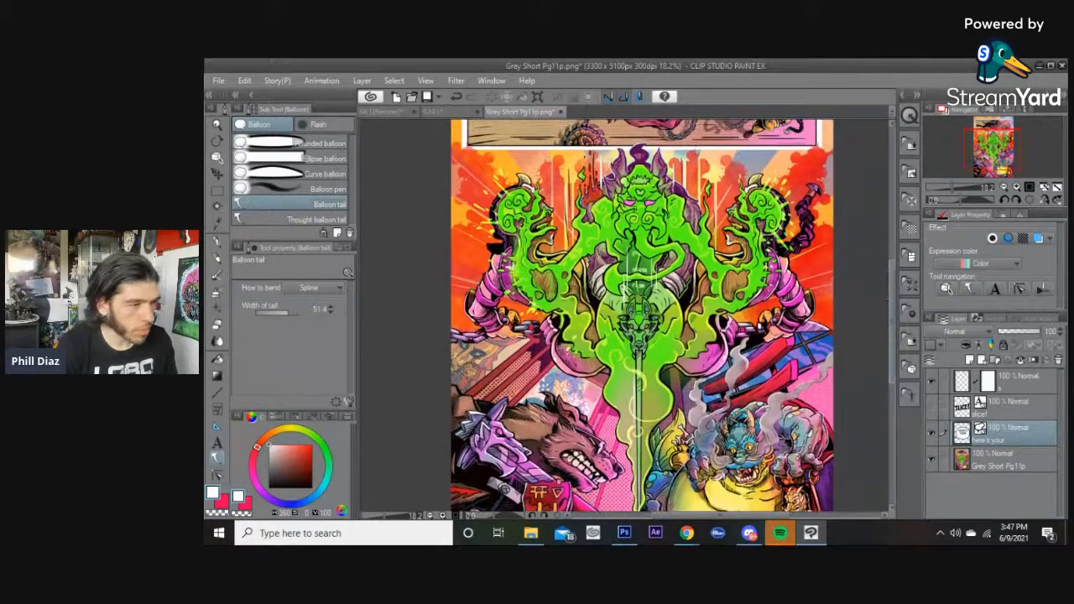
pyautogui.scroll(2, 890, 275)
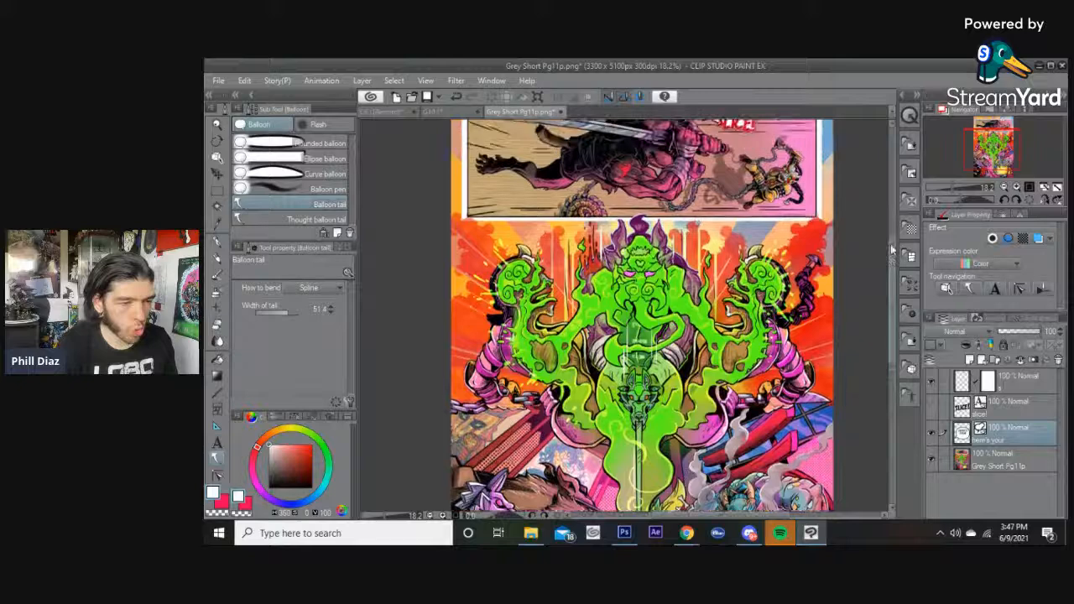
pyautogui.scroll(-2, 890, 268)
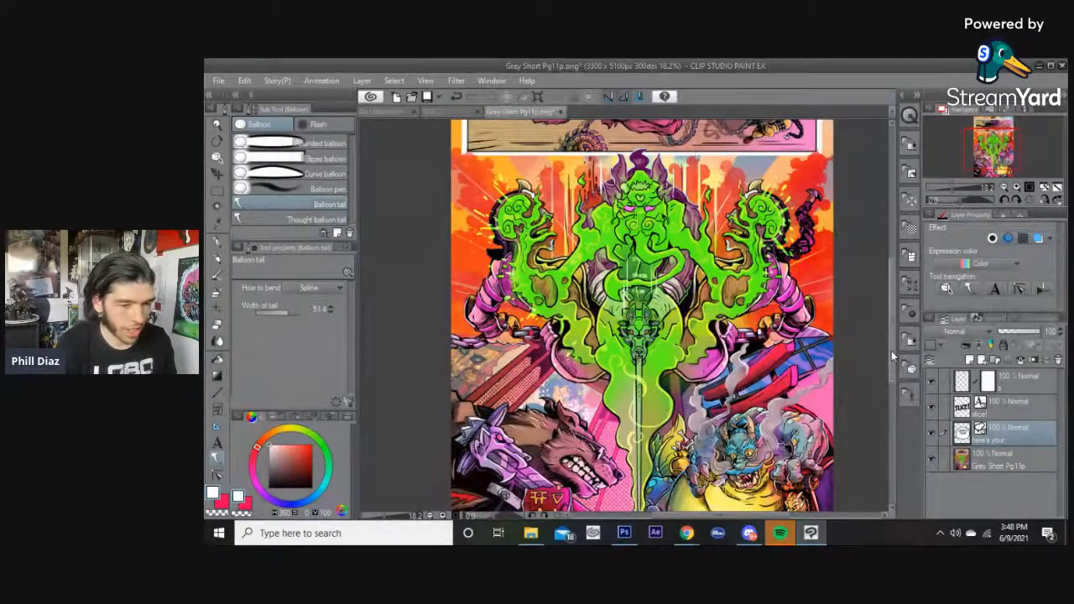
pyautogui.scroll(3, 887, 334)
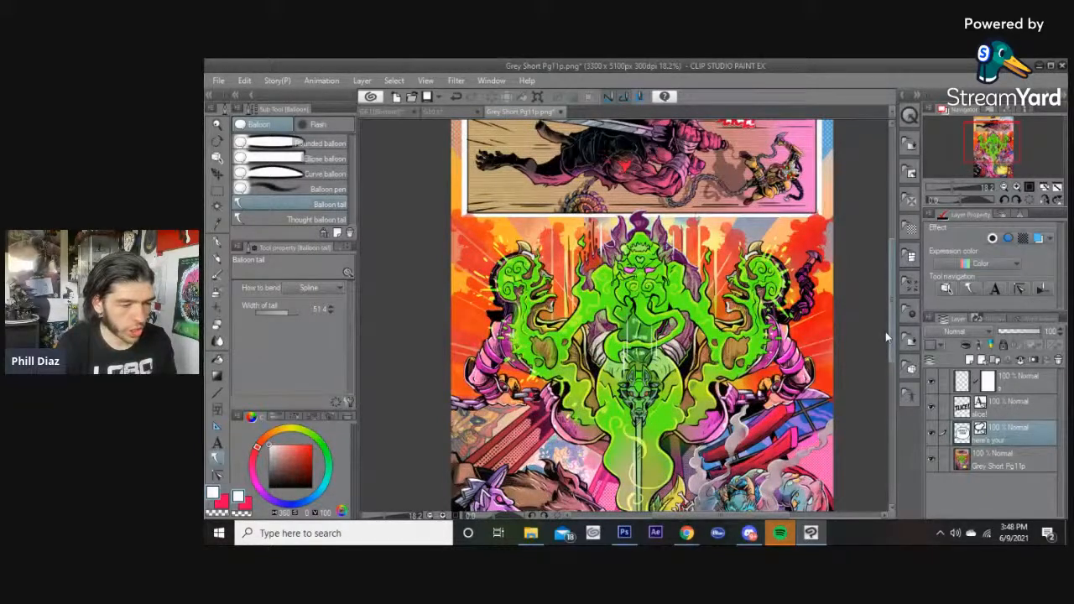
pyautogui.scroll(3, 885, 331)
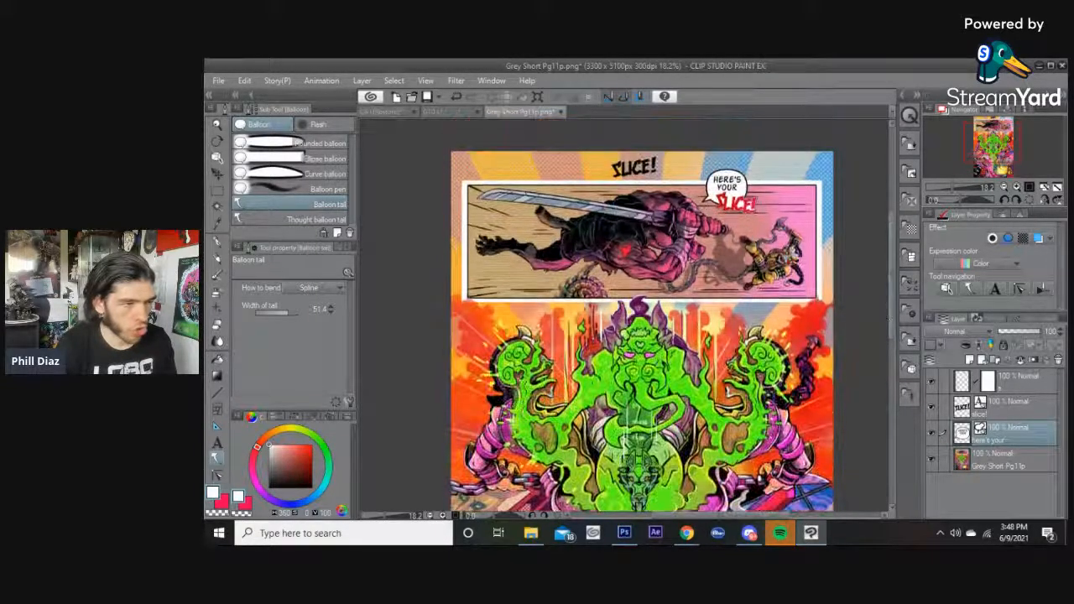
pyautogui.scroll(3, 604, 180)
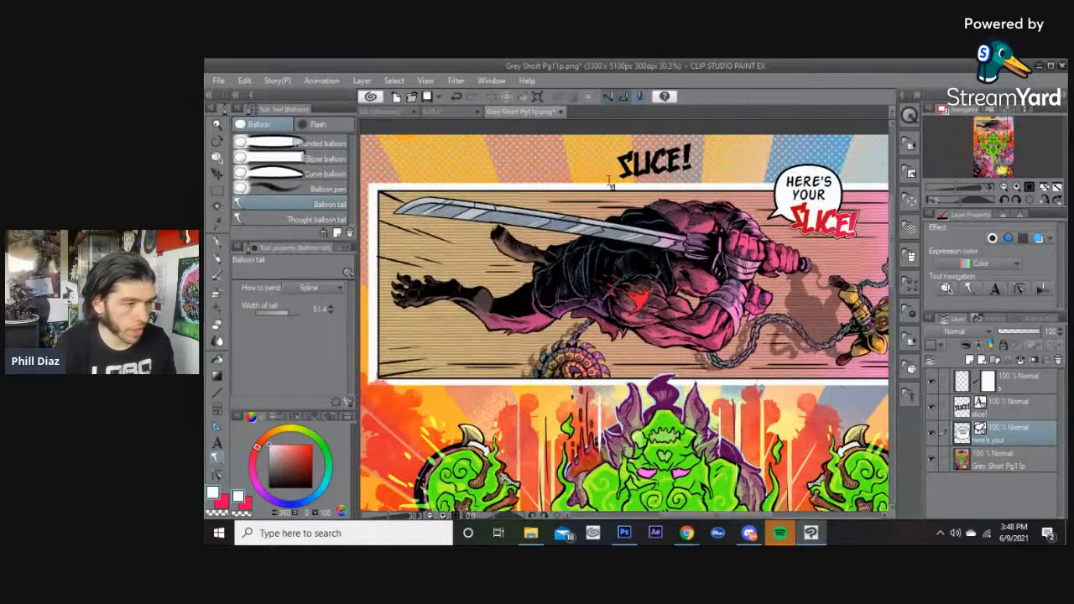
# Add a text box above the top panel's upper-left corner and type SH.
pyautogui.press('t')
pyautogui.click(484, 166)
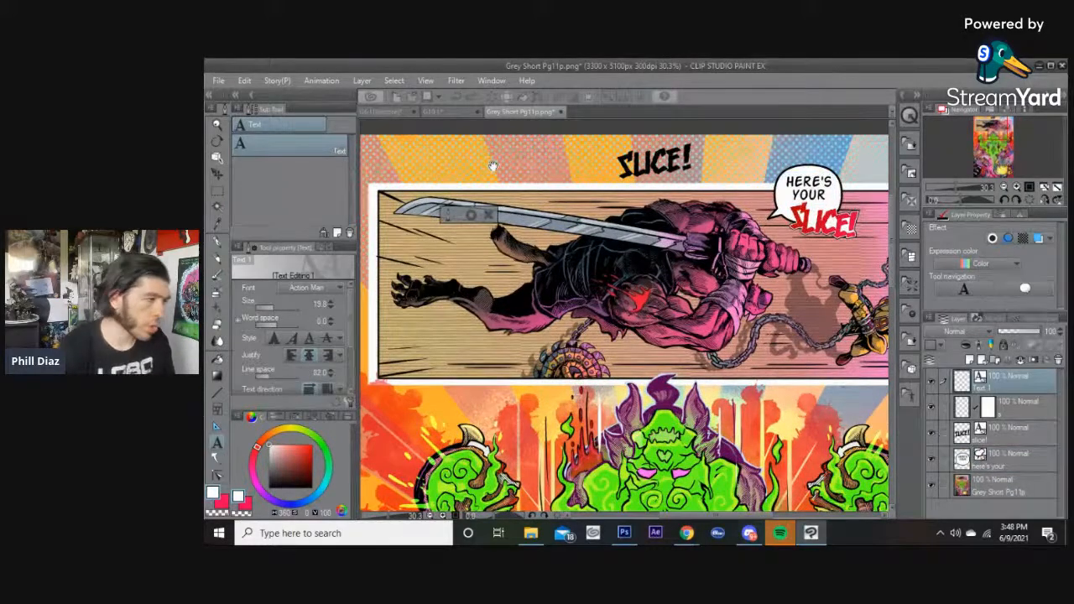
pyautogui.write('SH')
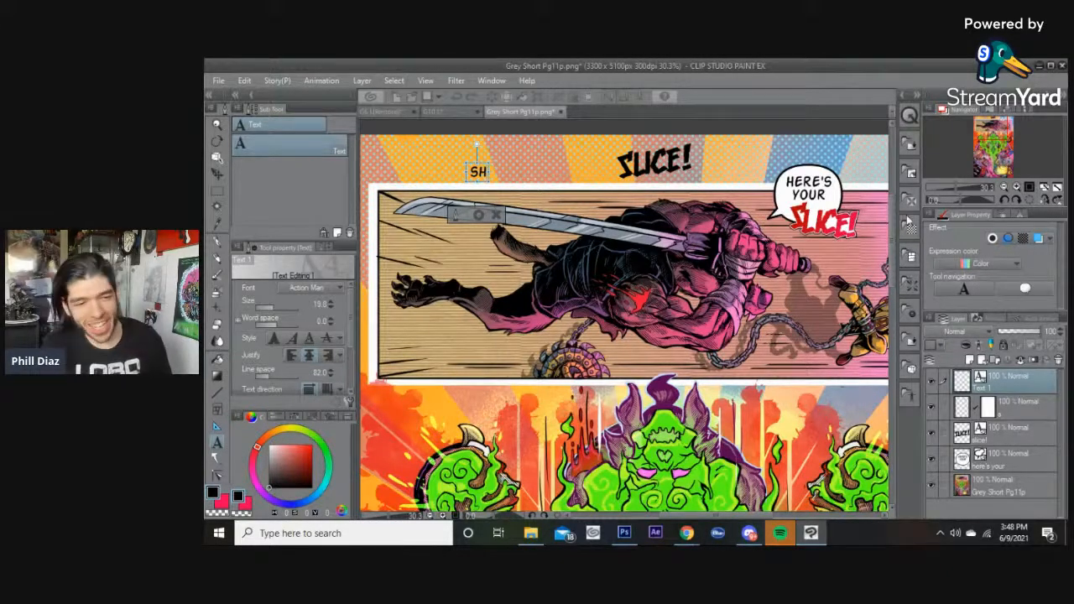
# Switch to the browser and zoom into the Pool cop comic drawing to examine it.
pyautogui.moveTo(893, 216); pyautogui.dragTo(897, 295)
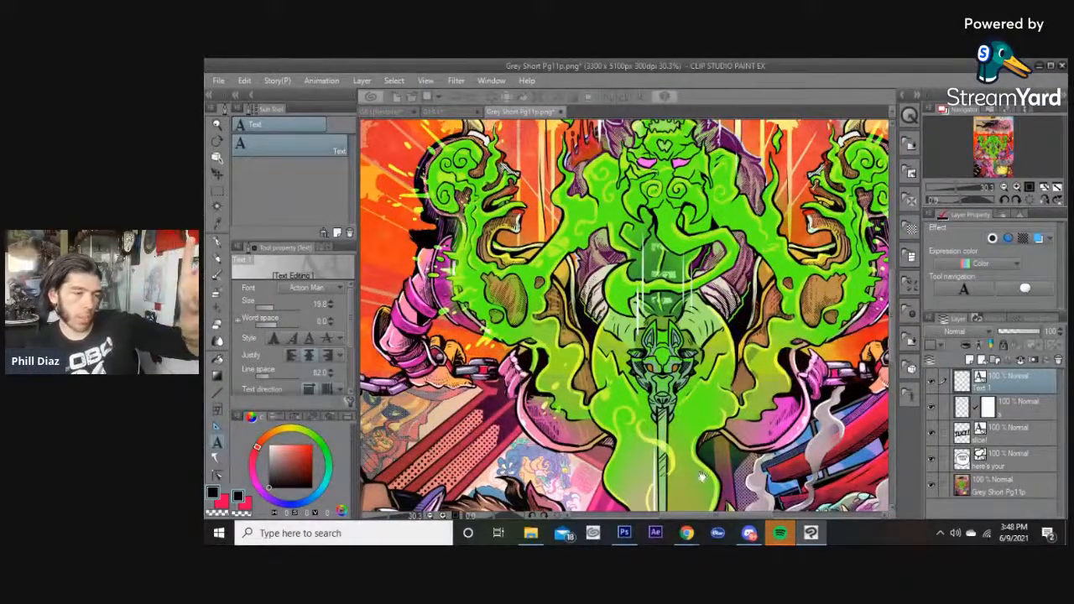
pyautogui.scroll(-3, 806, 316)
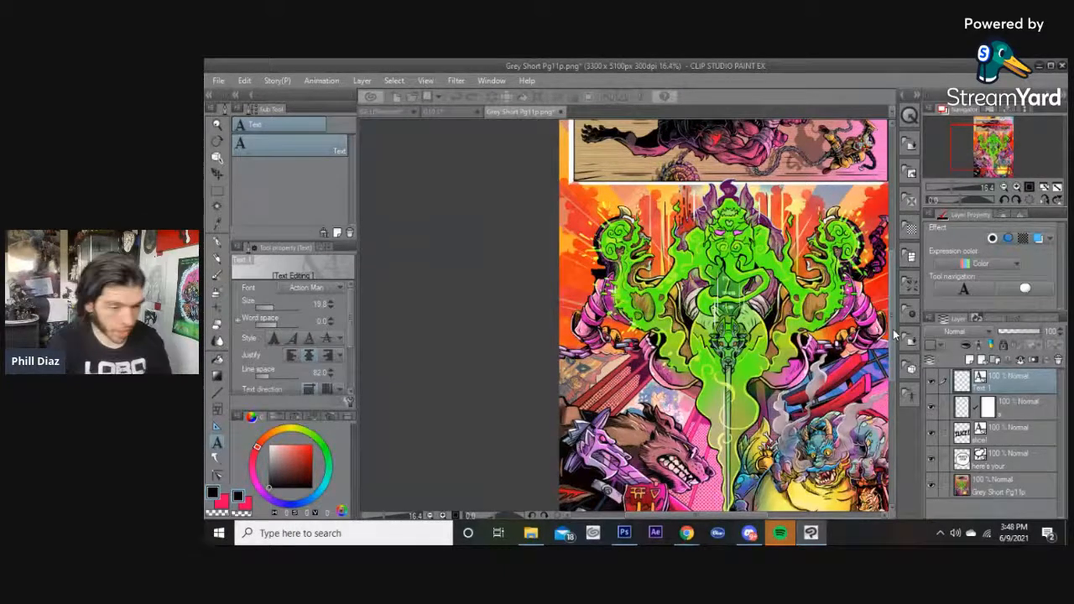
pyautogui.scroll(5, 894, 335)
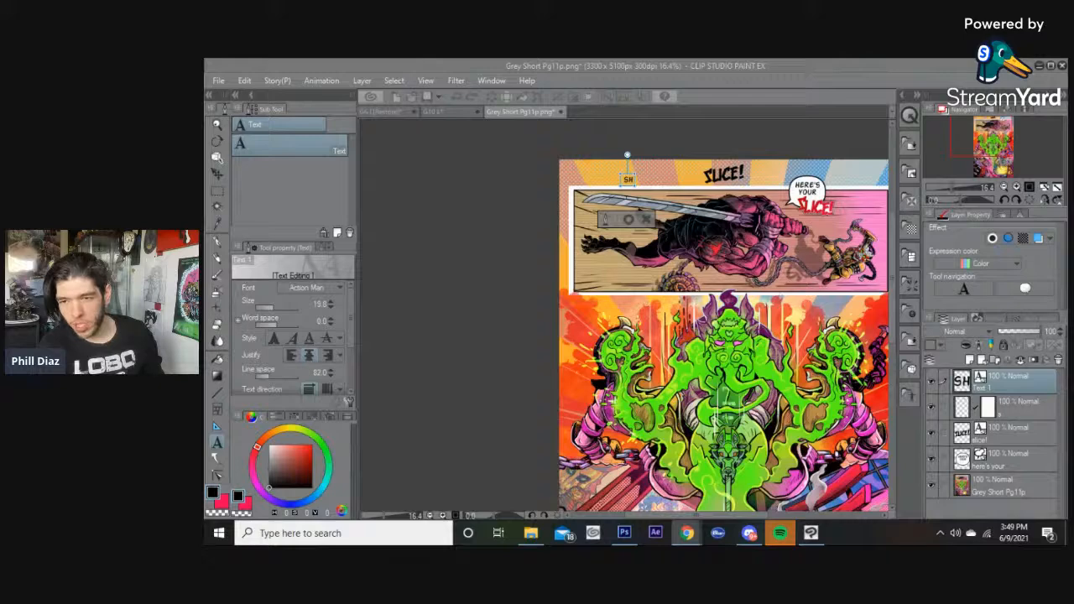
pyautogui.moveTo(1066, 158)
pyautogui.mouseDown()
pyautogui.moveTo(719, 91)
pyautogui.moveTo(546, 73)
pyautogui.moveTo(537, 57)
pyautogui.mouseUp()
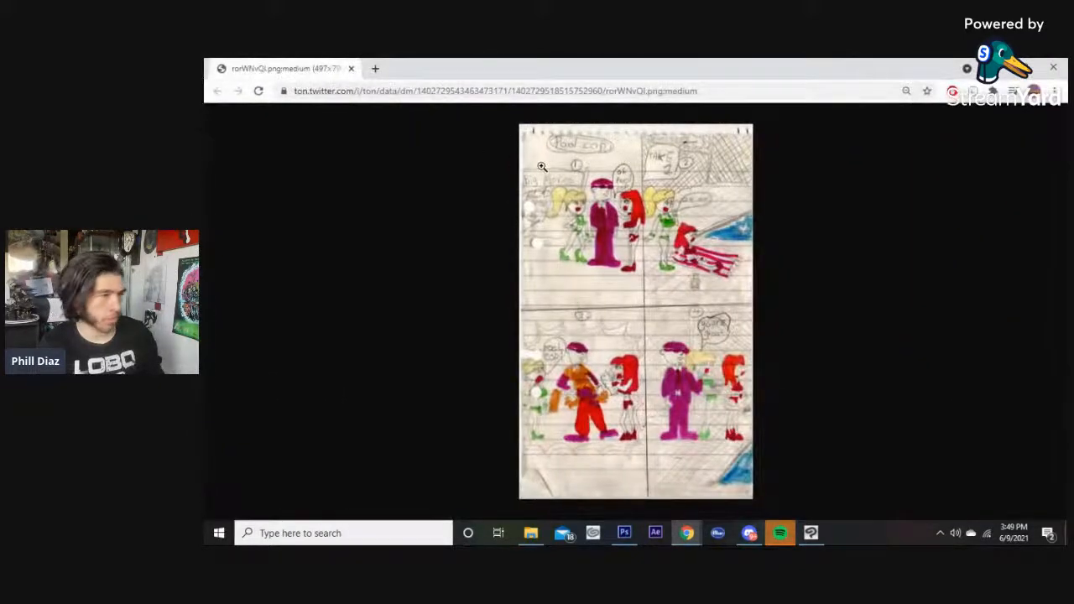
pyautogui.keyDown('ctrl'); pyautogui.scroll(3, 542, 167); pyautogui.keyUp('ctrl')
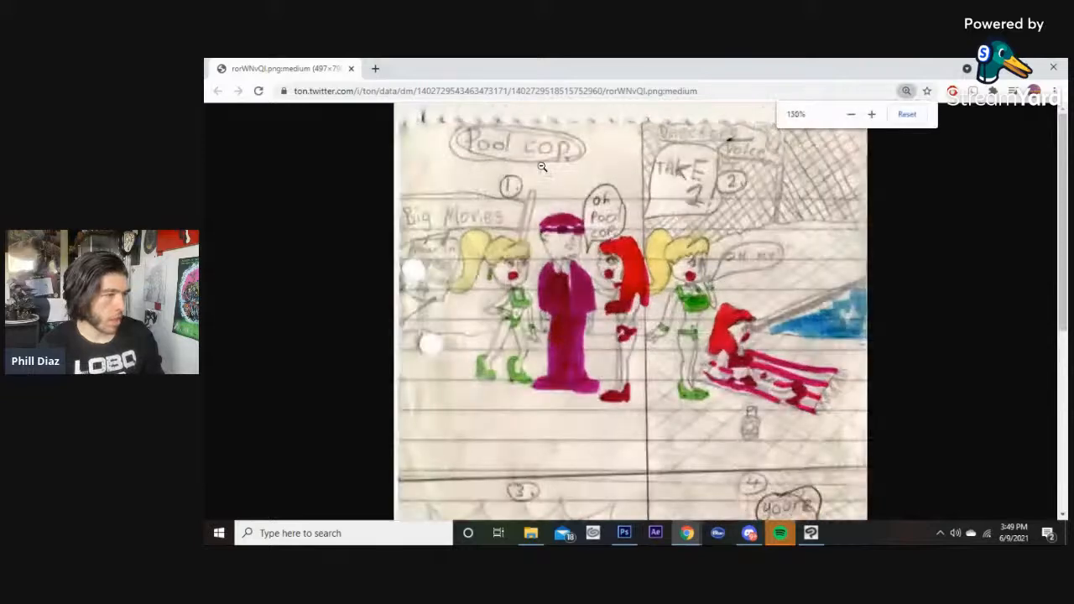
pyautogui.keyDown('ctrl'); pyautogui.scroll(1, 542, 167); pyautogui.keyUp('ctrl')
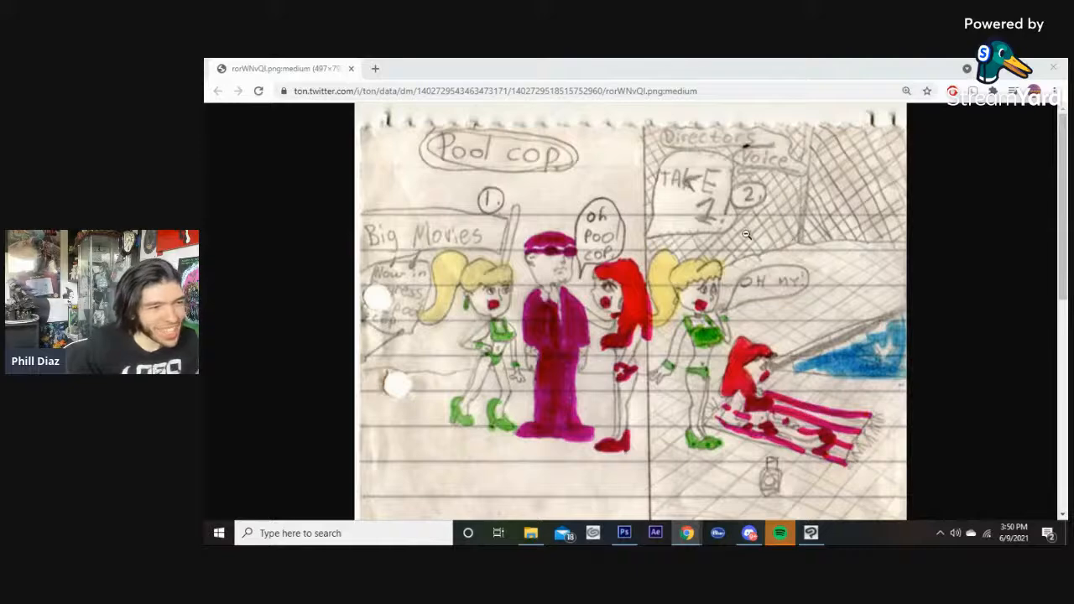
pyautogui.scroll(-1, 743, 227)
pyautogui.scroll(1, 743, 227)
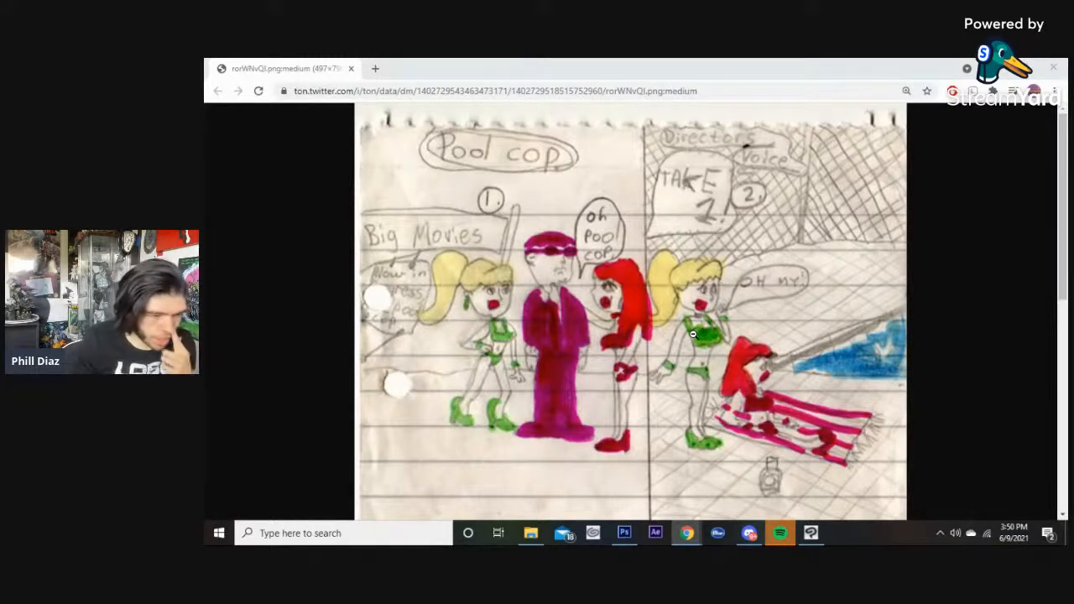
# Scroll up and down through the Pool cop comic drawing in the browser to examine all four panels.
pyautogui.scroll(-3, 695, 328)
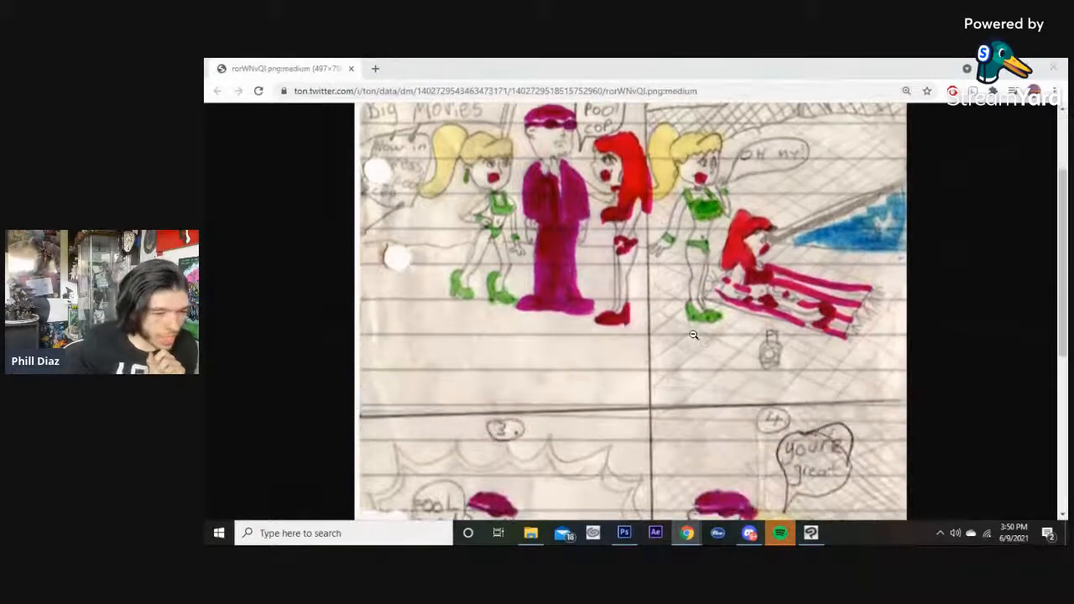
pyautogui.scroll(2, 765, 323)
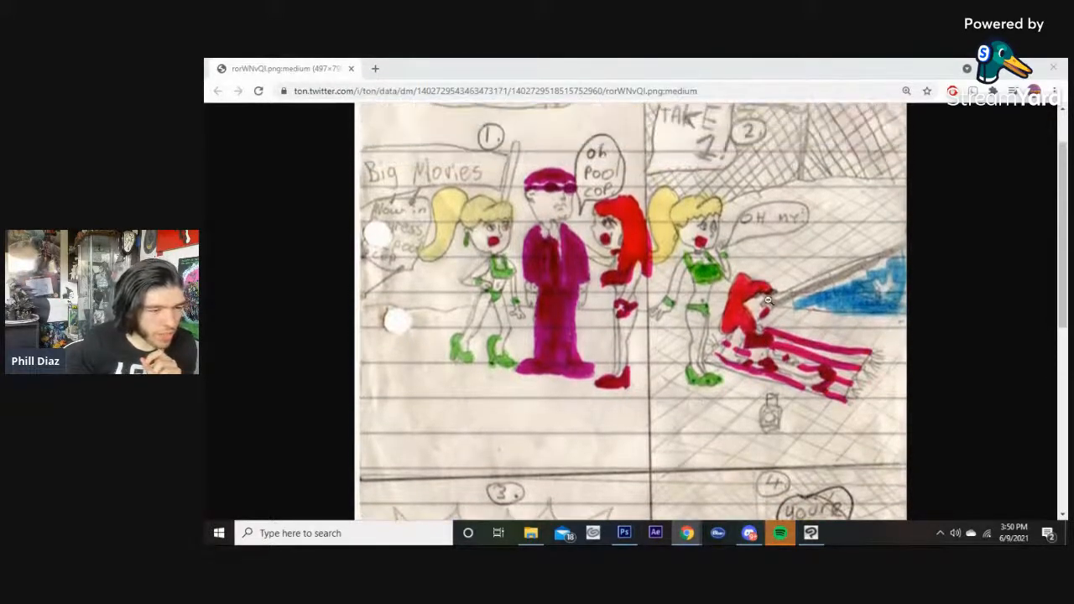
pyautogui.scroll(-1, 765, 322)
pyautogui.scroll(-1, 755, 315)
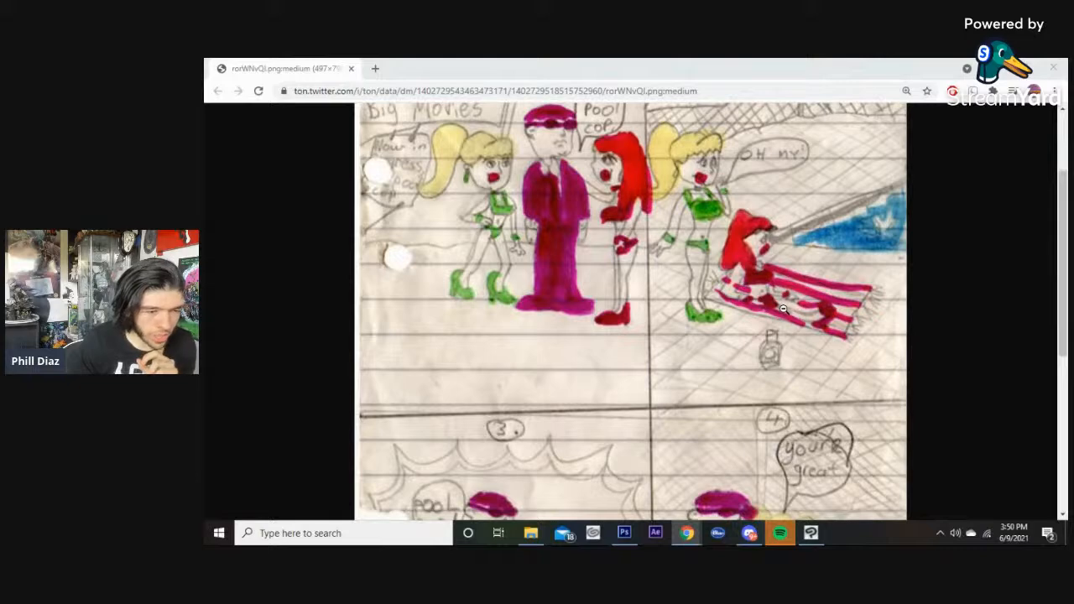
pyautogui.scroll(-8, 782, 310)
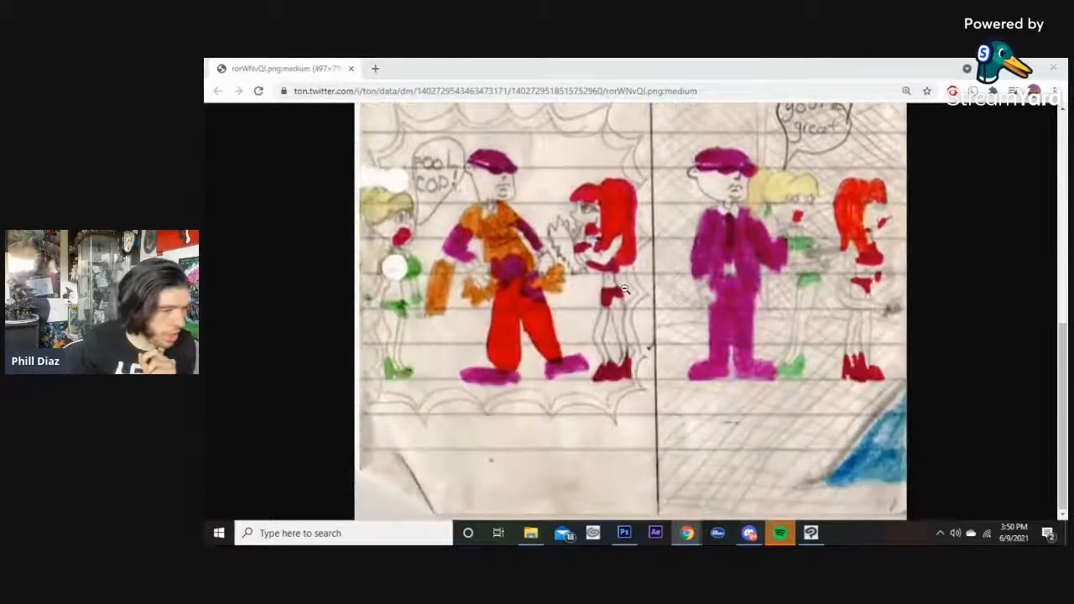
pyautogui.scroll(1, 623, 288)
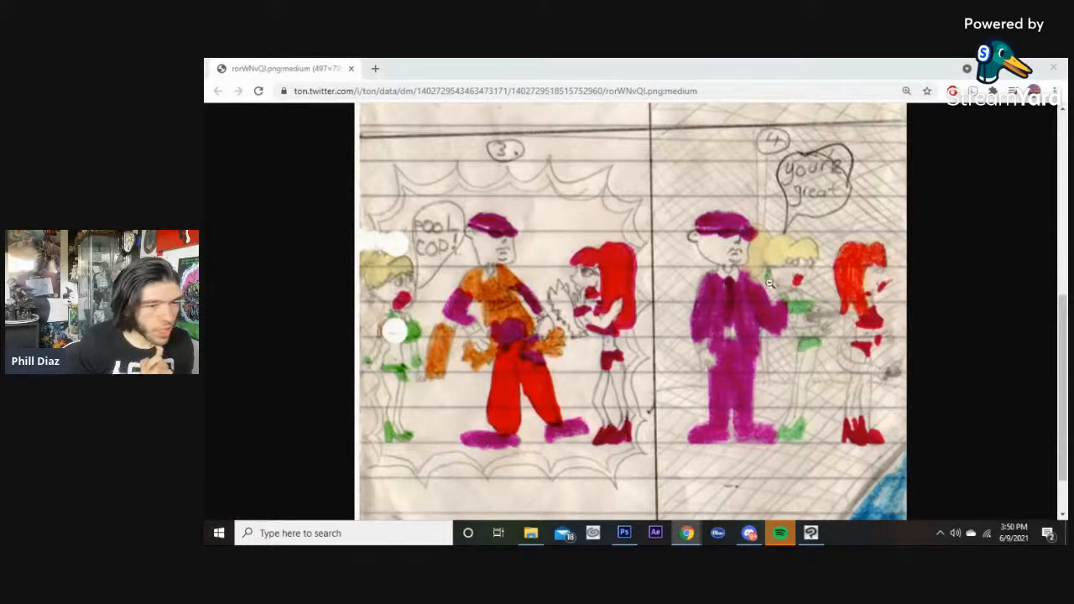
pyautogui.scroll(-2, 723, 221)
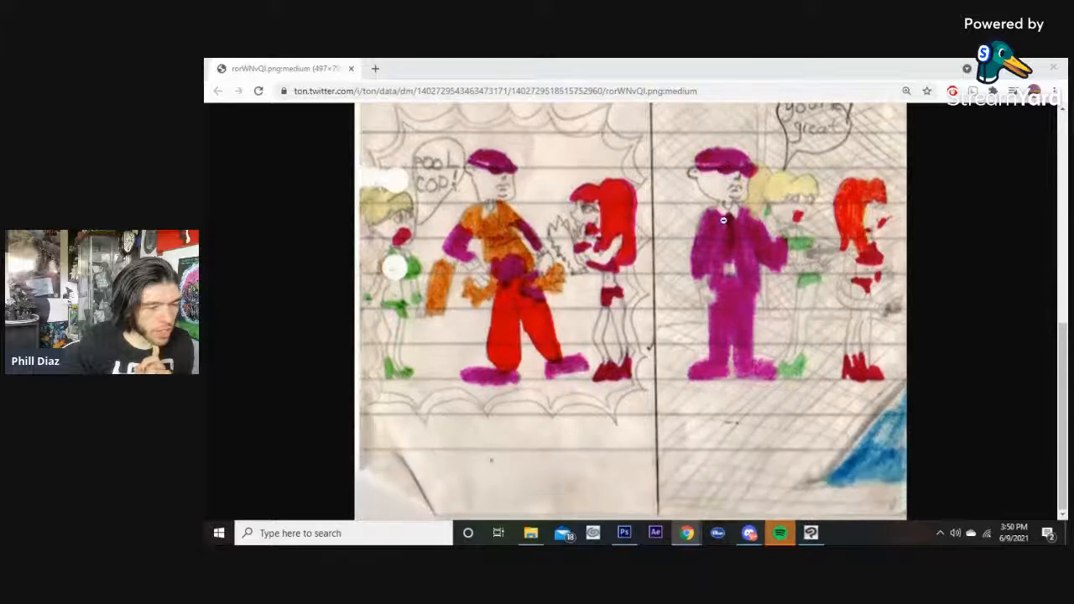
pyautogui.scroll(2, 723, 220)
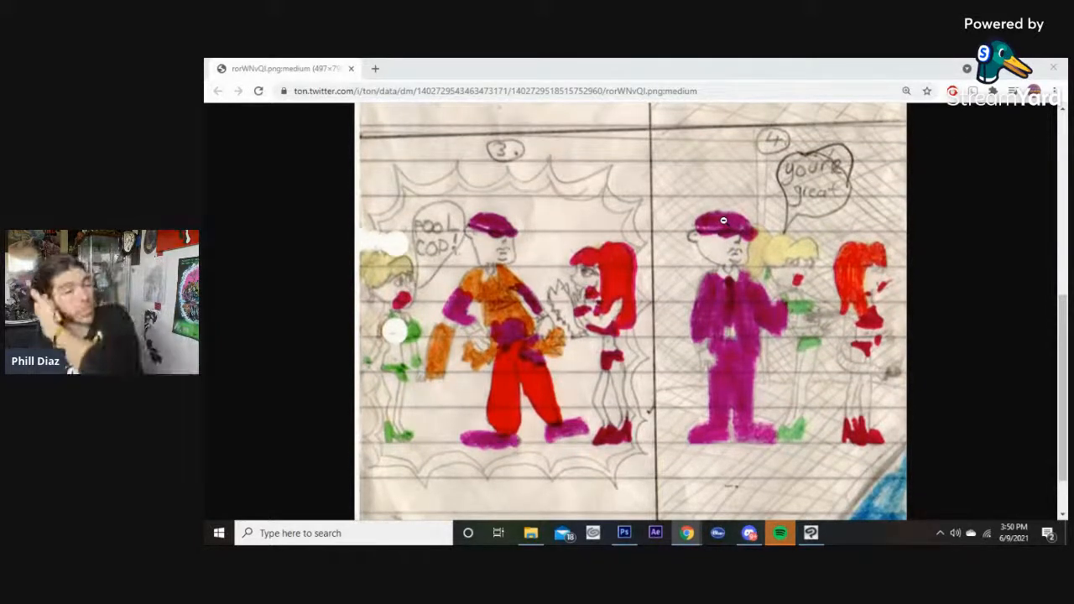
pyautogui.scroll(3, 703, 226)
pyautogui.scroll(5, 702, 227)
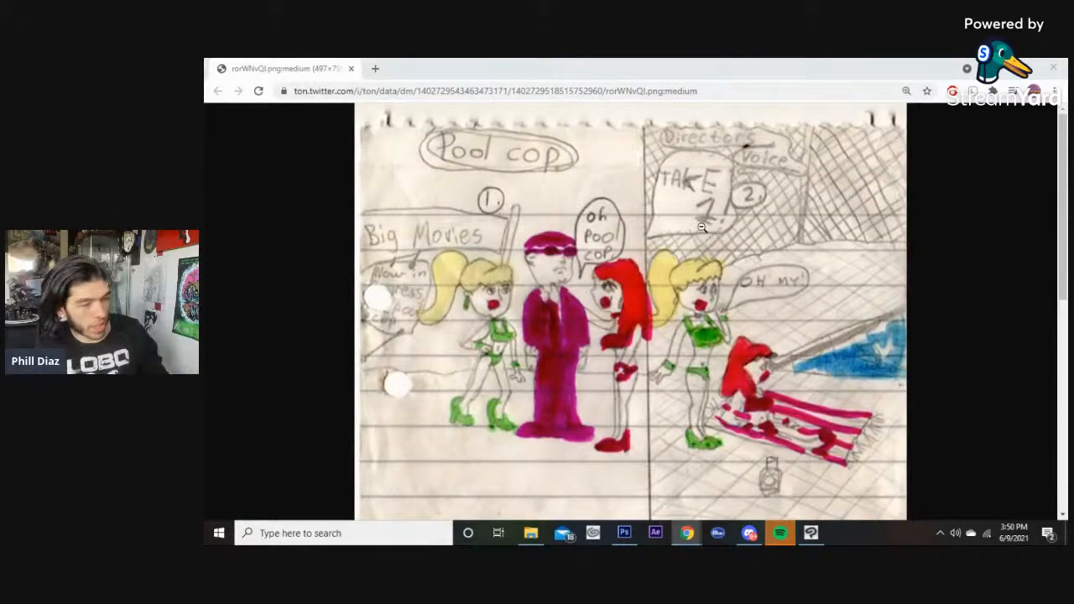
pyautogui.click(702, 228)
pyautogui.scroll(-5, 702, 227)
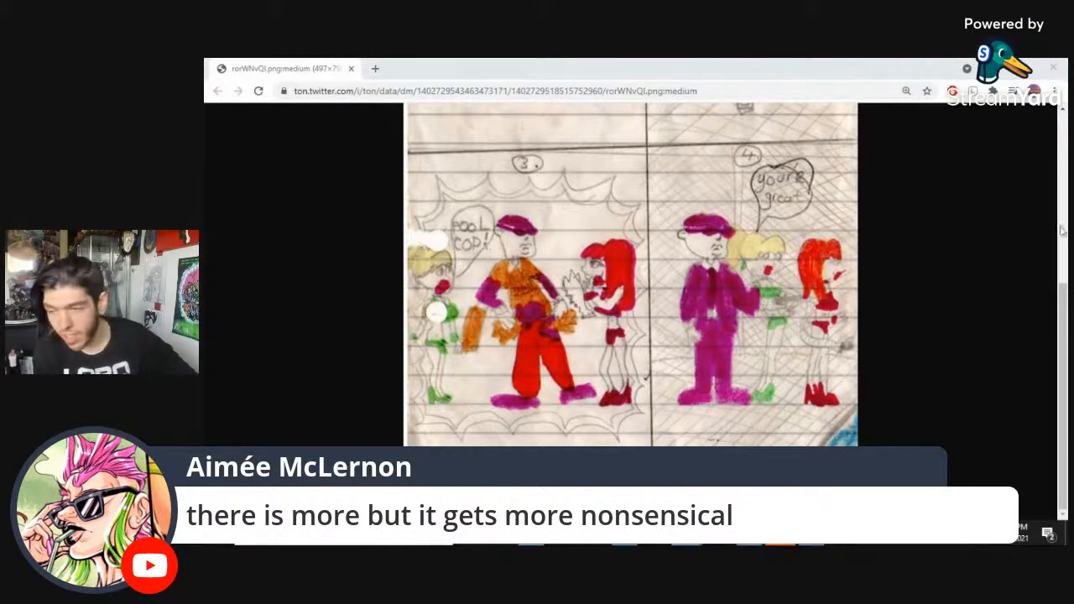
pyautogui.scroll(4, 822, 340)
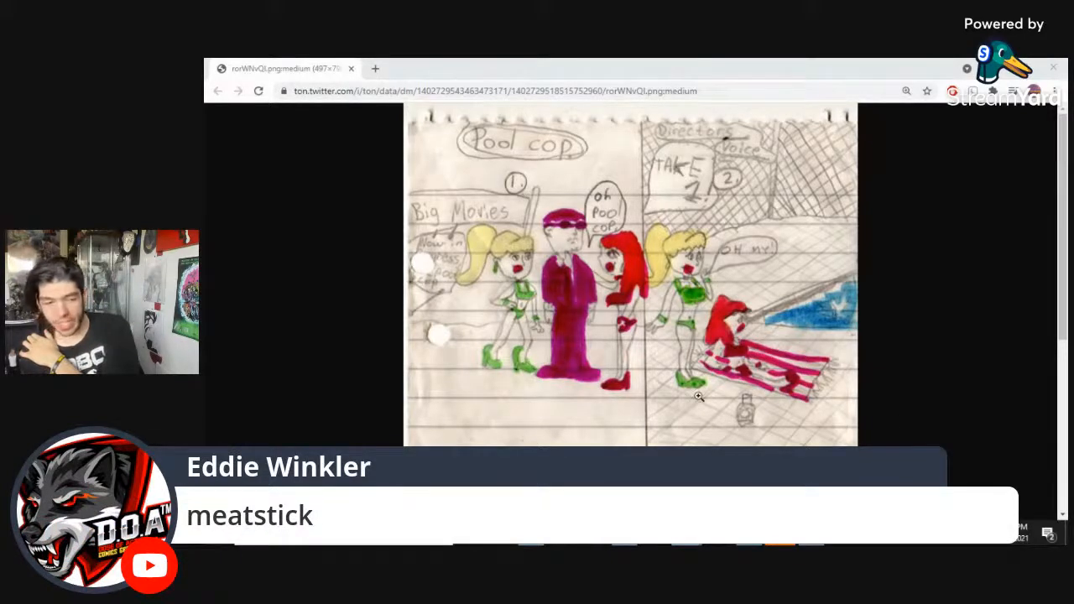
pyautogui.scroll(-5, 699, 395)
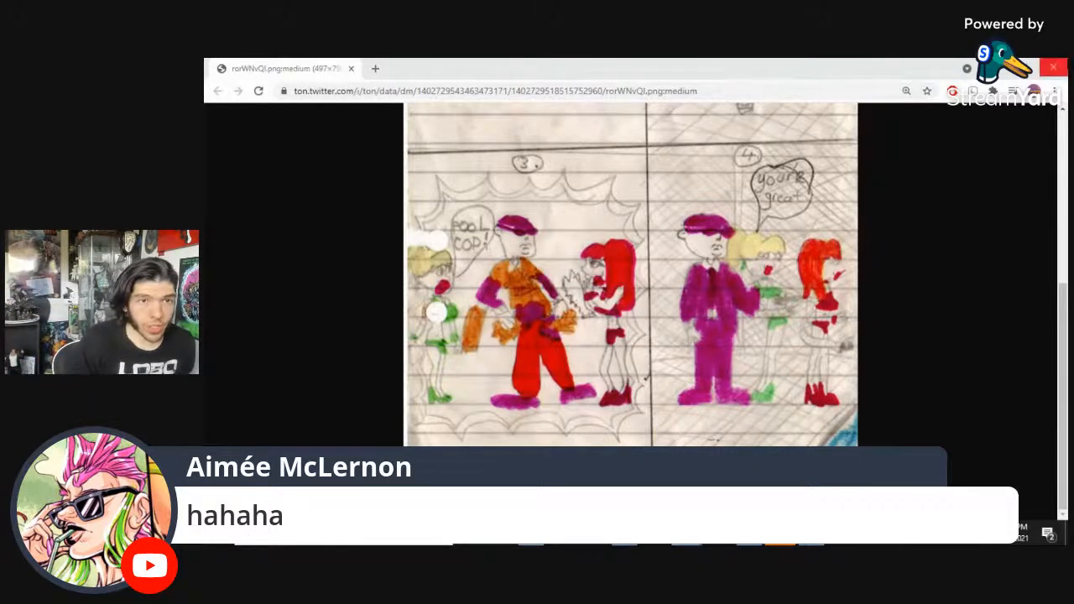
# Return to the Grey Short Pg11p page, zoom into the top panel, and edit the text above it to read SLANK.
pyautogui.click(1051, 67)
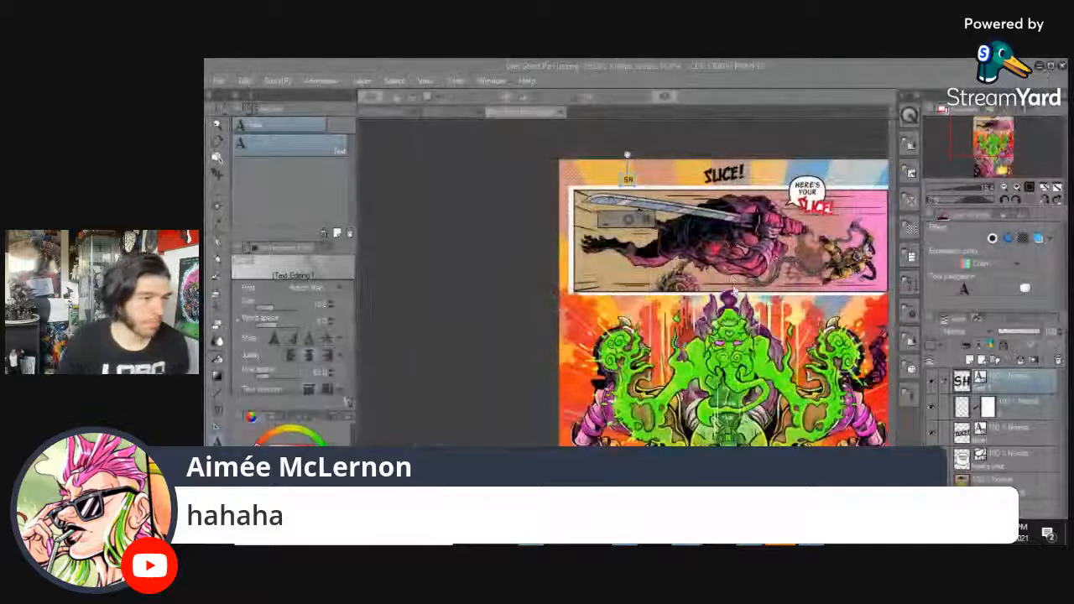
pyautogui.click(727, 67)
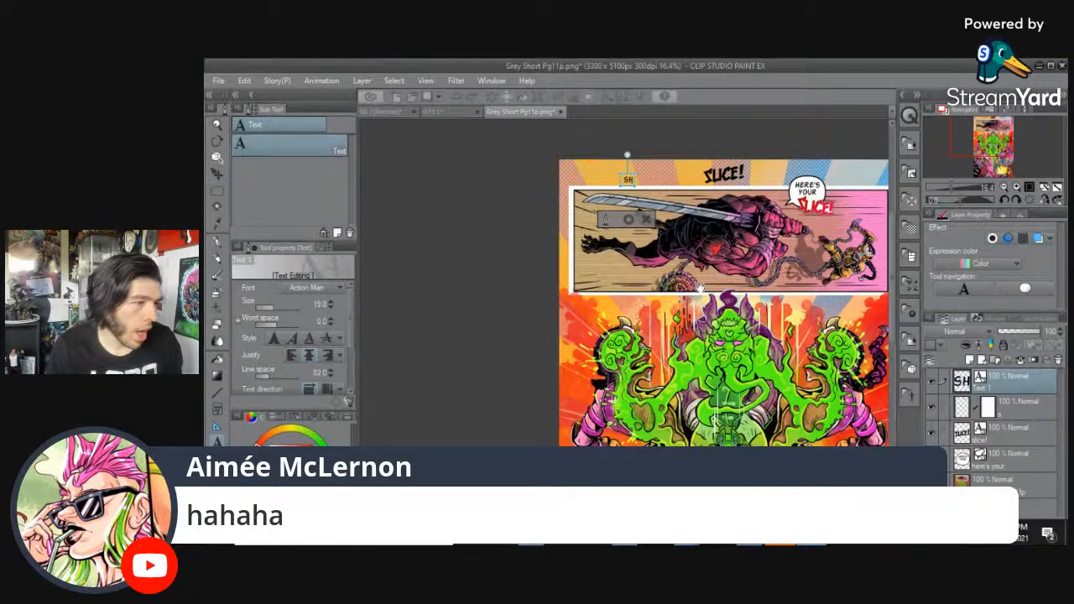
pyautogui.moveTo(699, 288); pyautogui.dragTo(631, 290)
pyautogui.scroll(3, 609, 210)
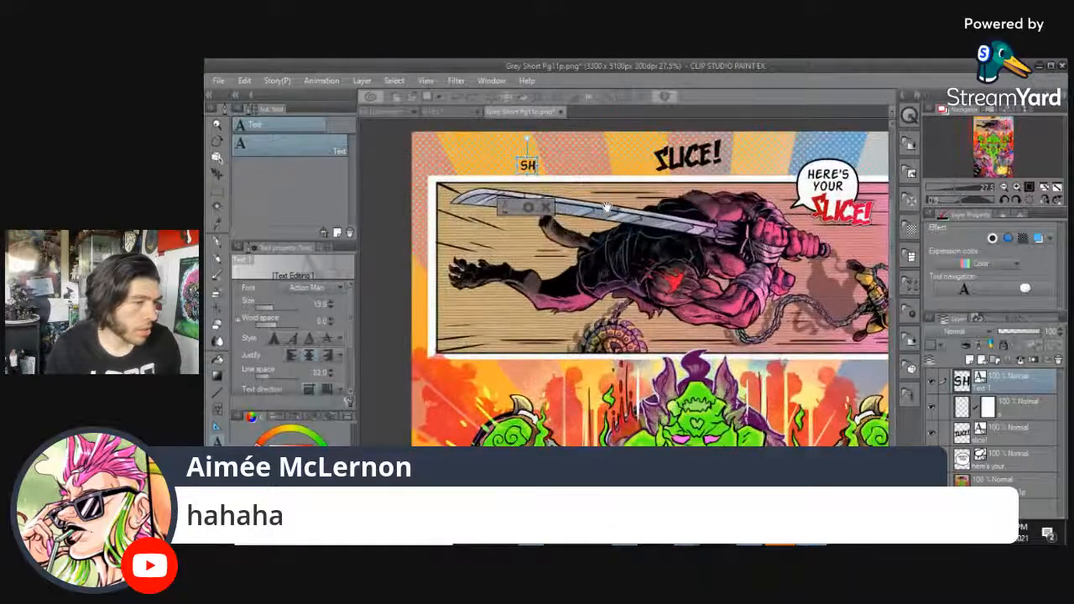
pyautogui.moveTo(613, 211); pyautogui.dragTo(610, 218)
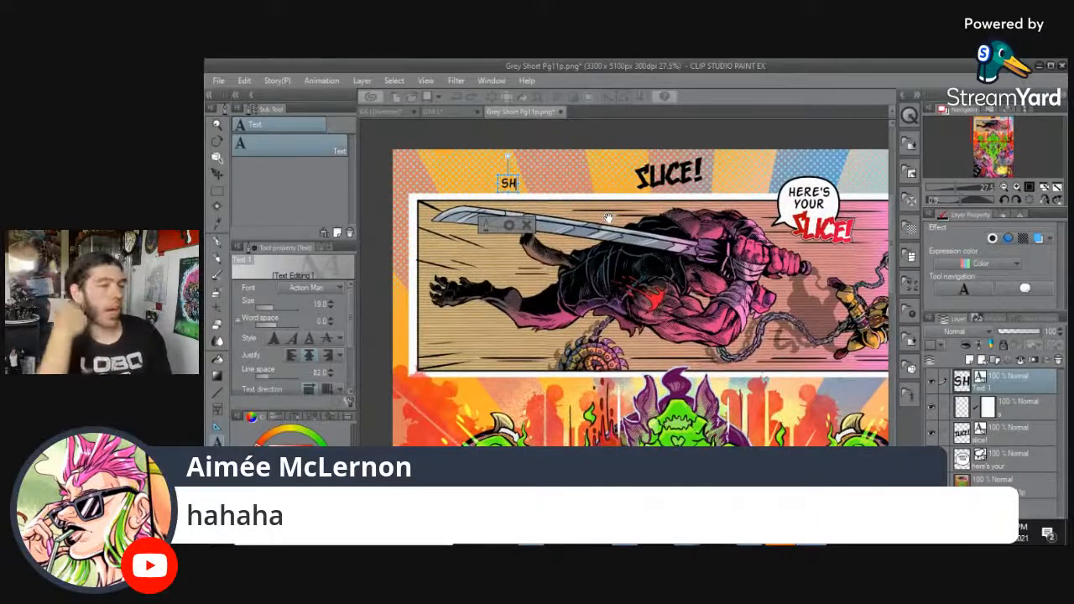
pyautogui.press('BackSpace')
pyautogui.write('LA')
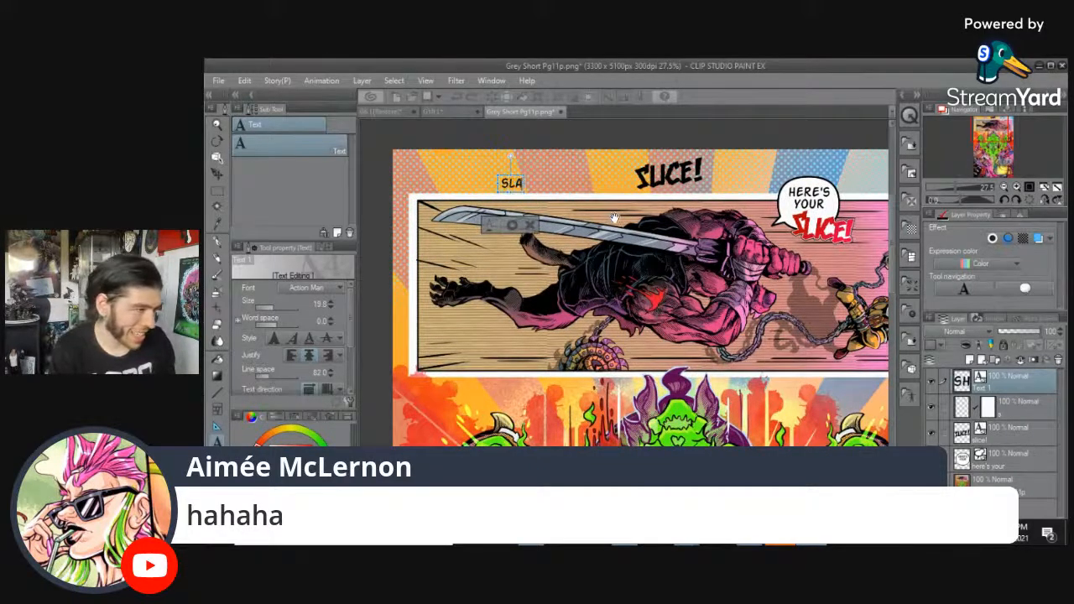
pyautogui.write('NK')
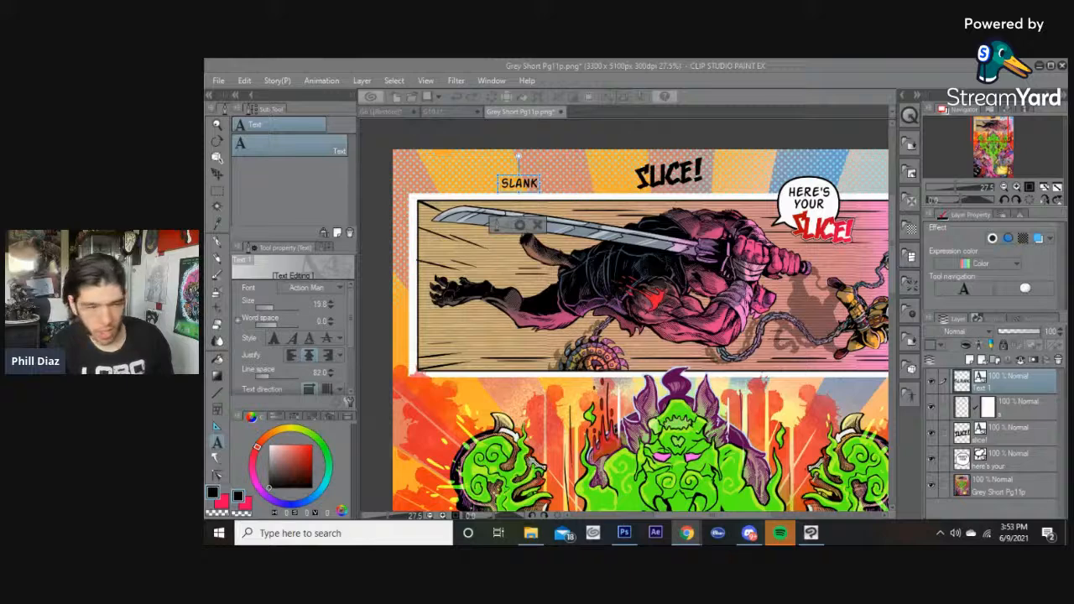
# Move the SLANK text box rightward, closer to the SLICE! sound effect above the top panel.
pyautogui.click(643, 70)
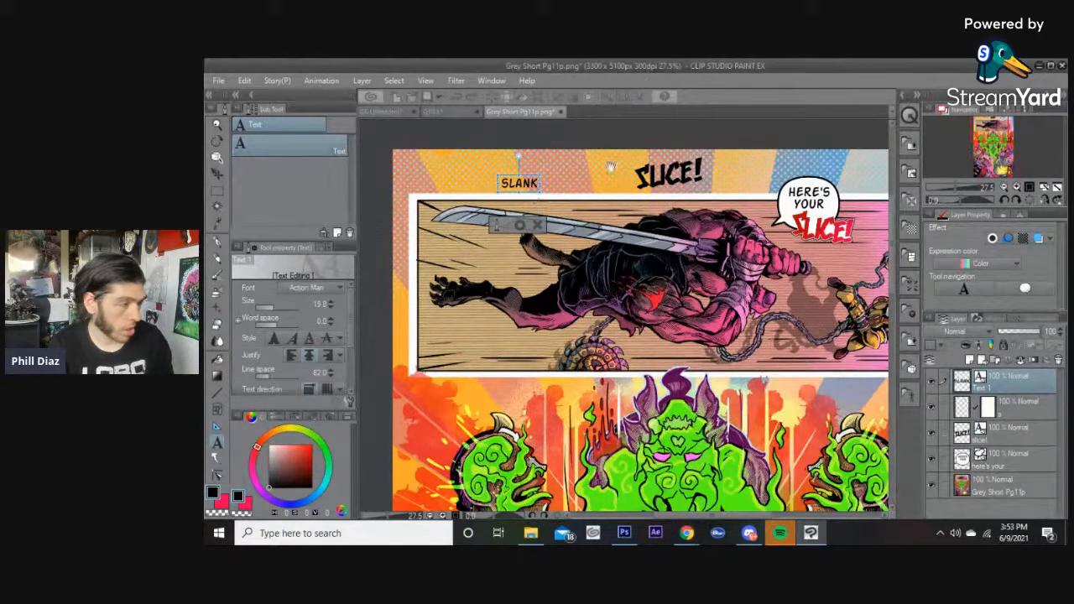
pyautogui.moveTo(520, 184); pyautogui.dragTo(566, 176)
pyautogui.click(565, 176)
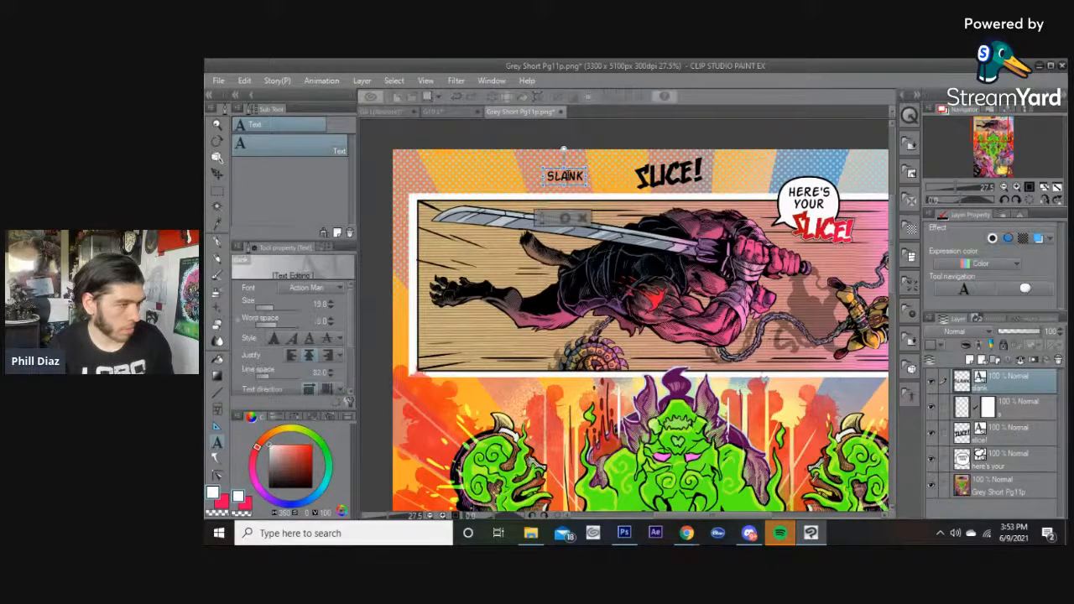
# Set the SLANK text's font to DearlyDeparted BB and enlarge the text.
pyautogui.click(312, 288)
pyautogui.scroll(-1, 299, 345)
pyautogui.scroll(-12, 298, 342)
pyautogui.scroll(-10, 298, 337)
pyautogui.scroll(-10, 298, 336)
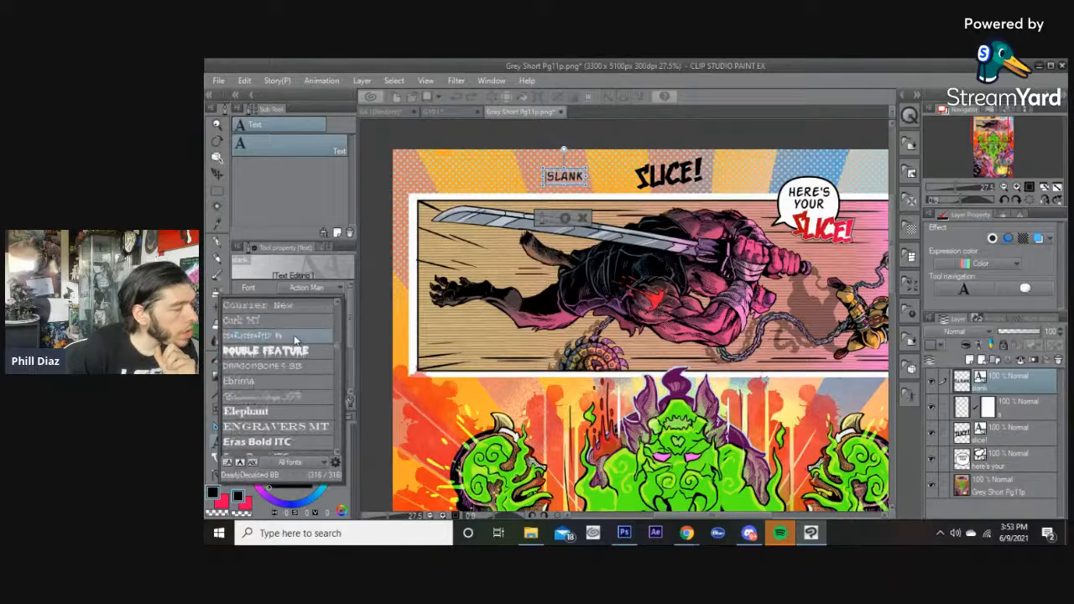
pyautogui.click(294, 338)
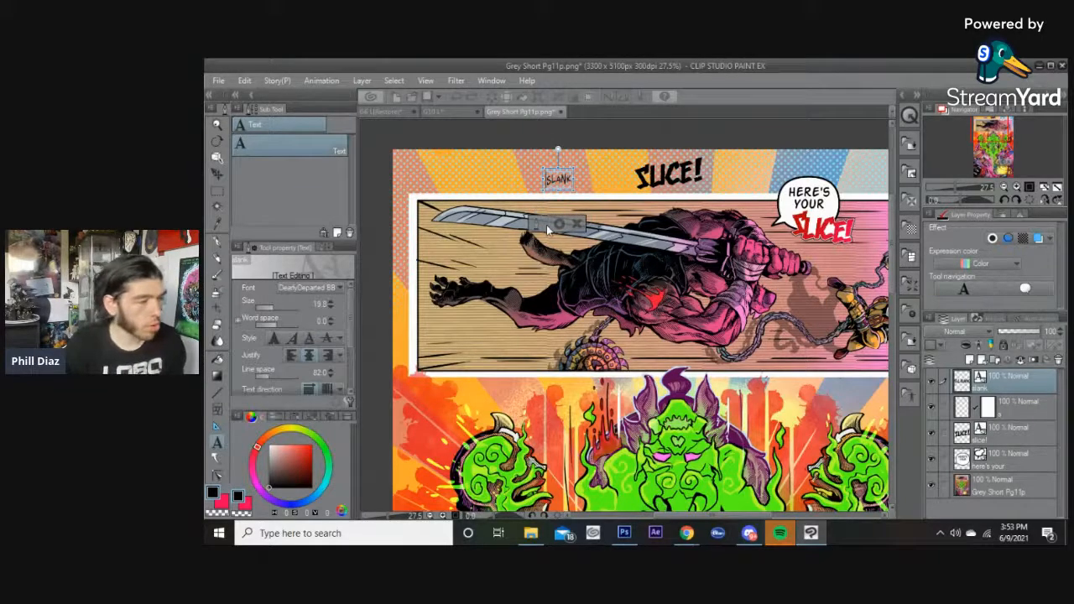
pyautogui.moveTo(559, 192); pyautogui.dragTo(564, 216)
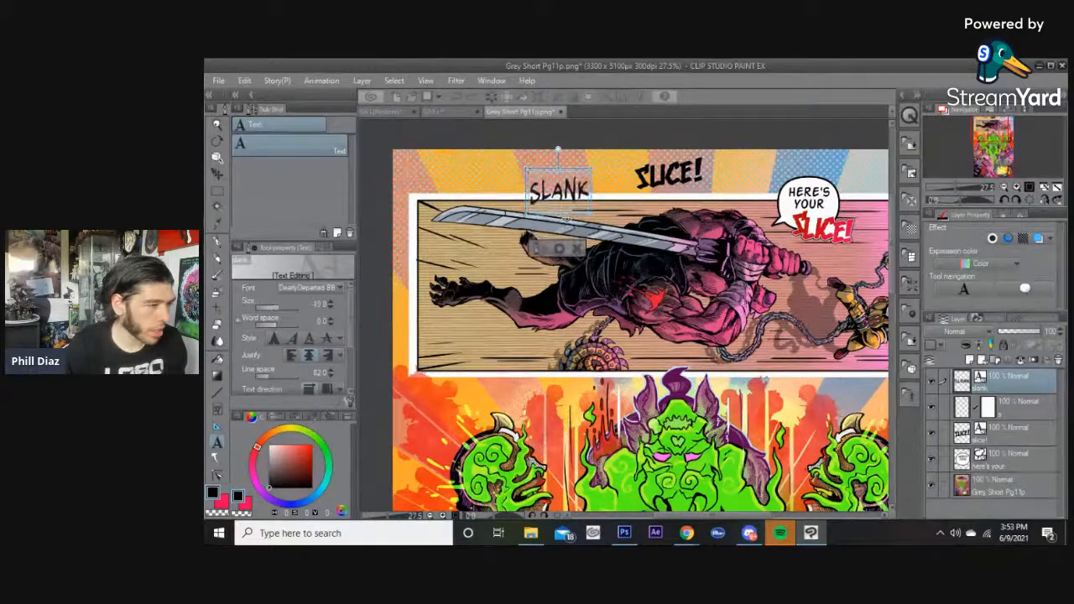
# Open the font list again to pick a different font for the SLANK text.
pyautogui.click(318, 288)
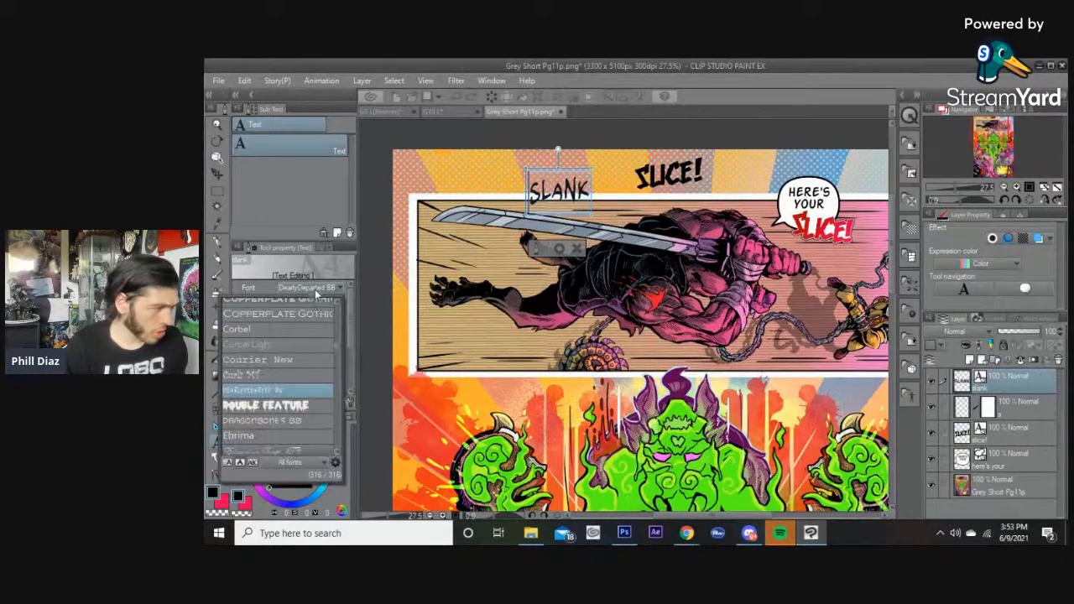
pyautogui.scroll(5, 305, 362)
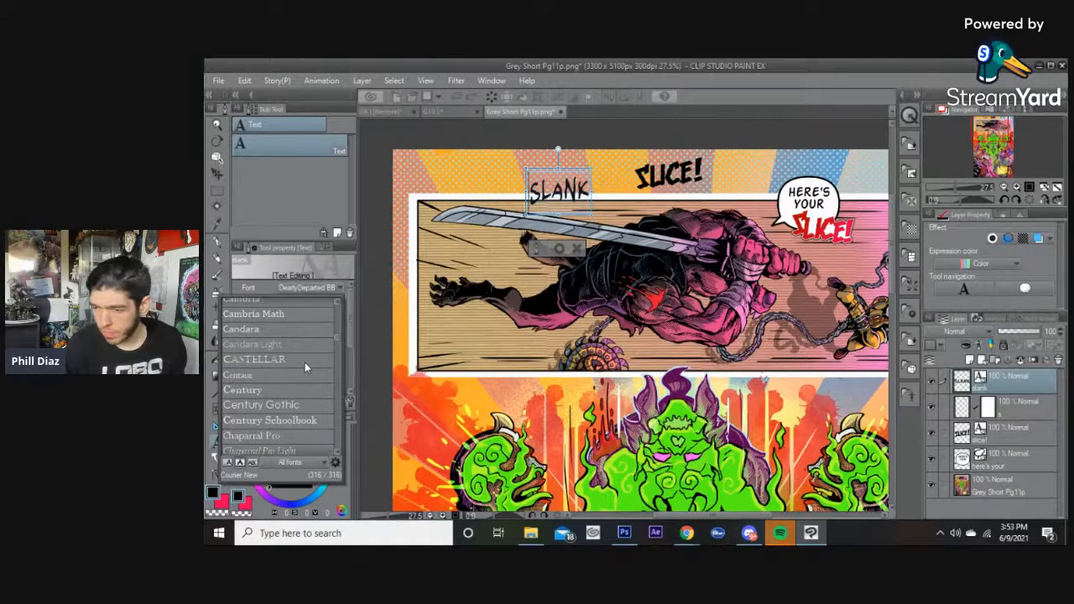
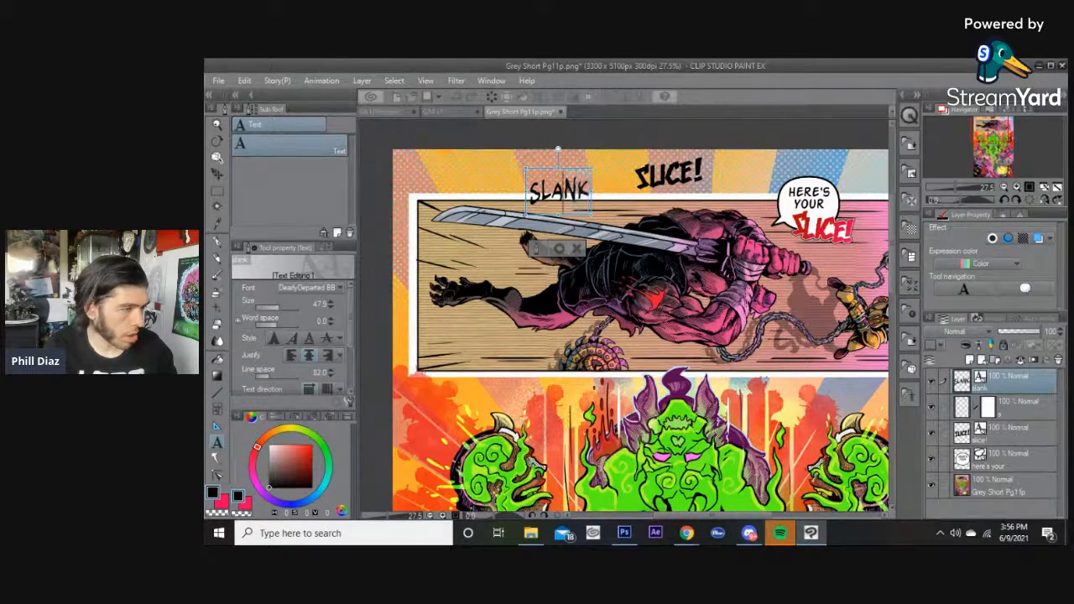
# Change the sound-effect text above the top panel to read SLASH.
pyautogui.press('BackSpace')
pyautogui.press('BackSpace')
pyautogui.write('SH')
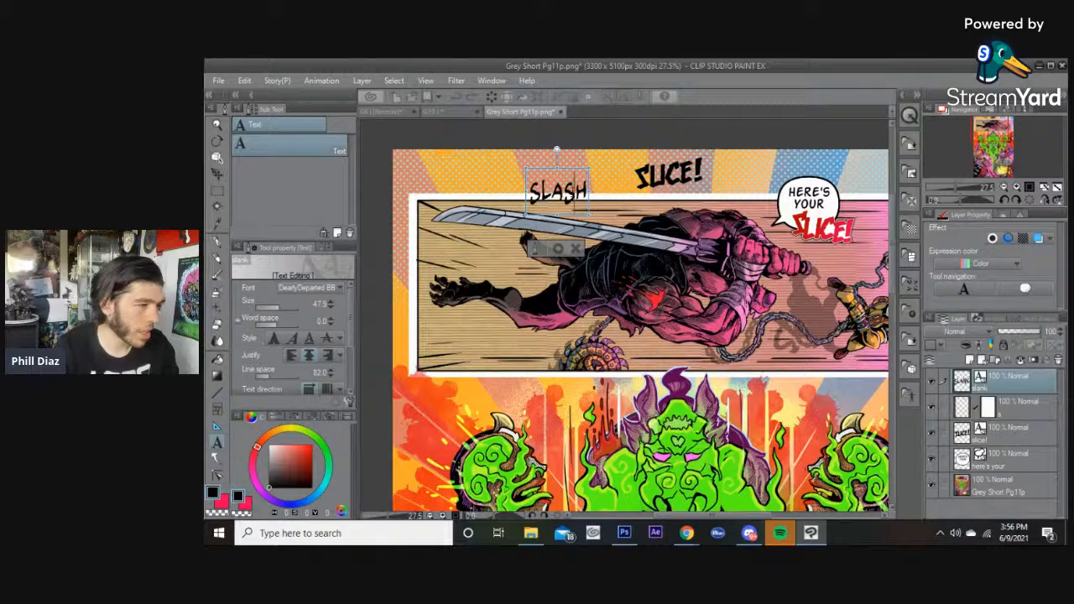
# Try lengthening SLASH by doubling individual letters, removing each extra letter again.
pyautogui.scroll(3, 485, 186)
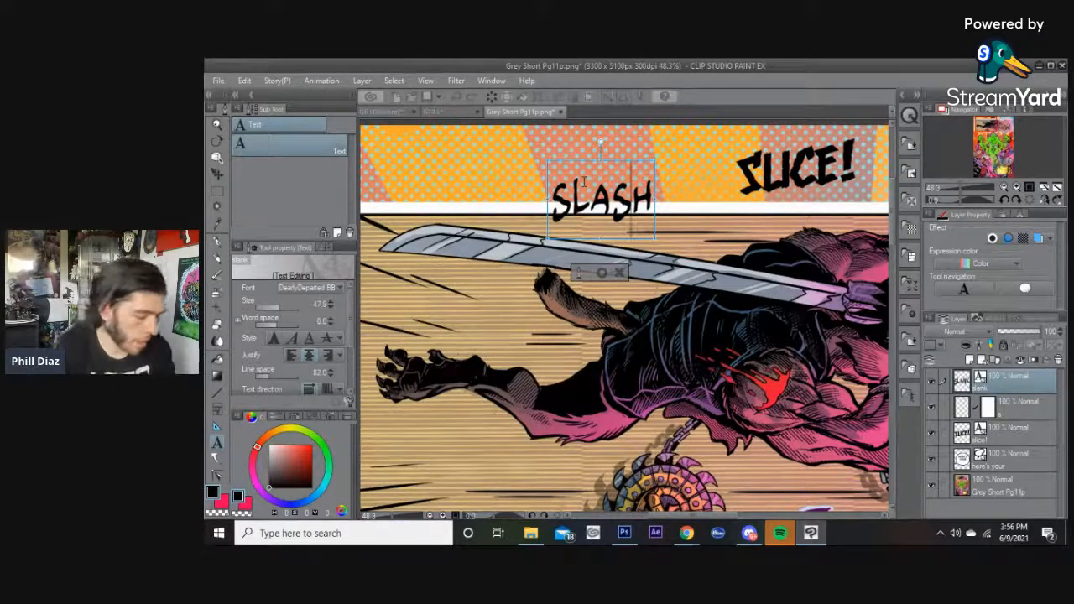
pyautogui.write('S')
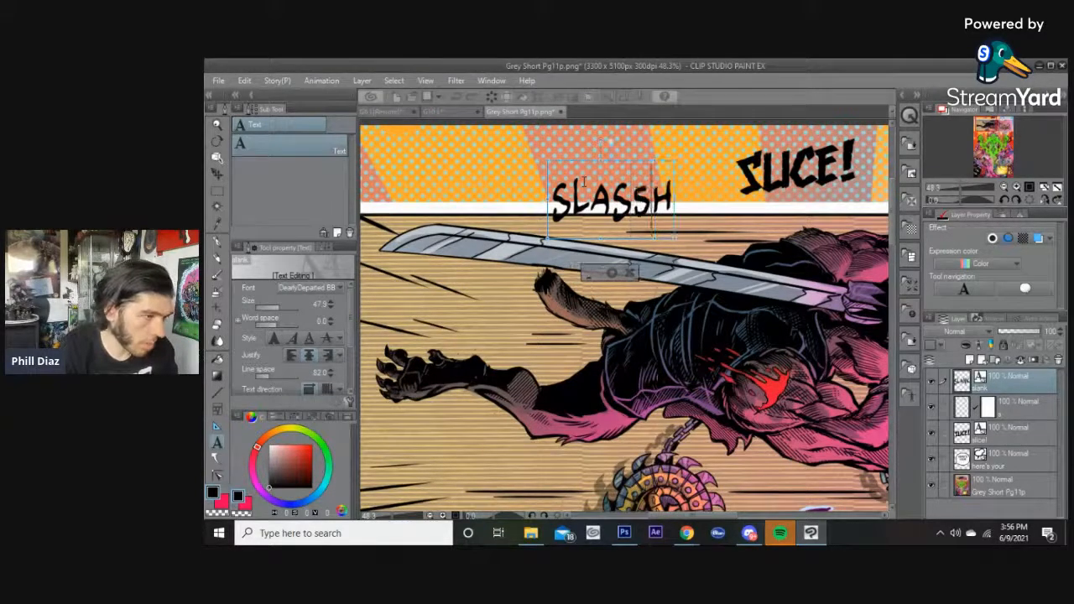
pyautogui.press('BackSpace')
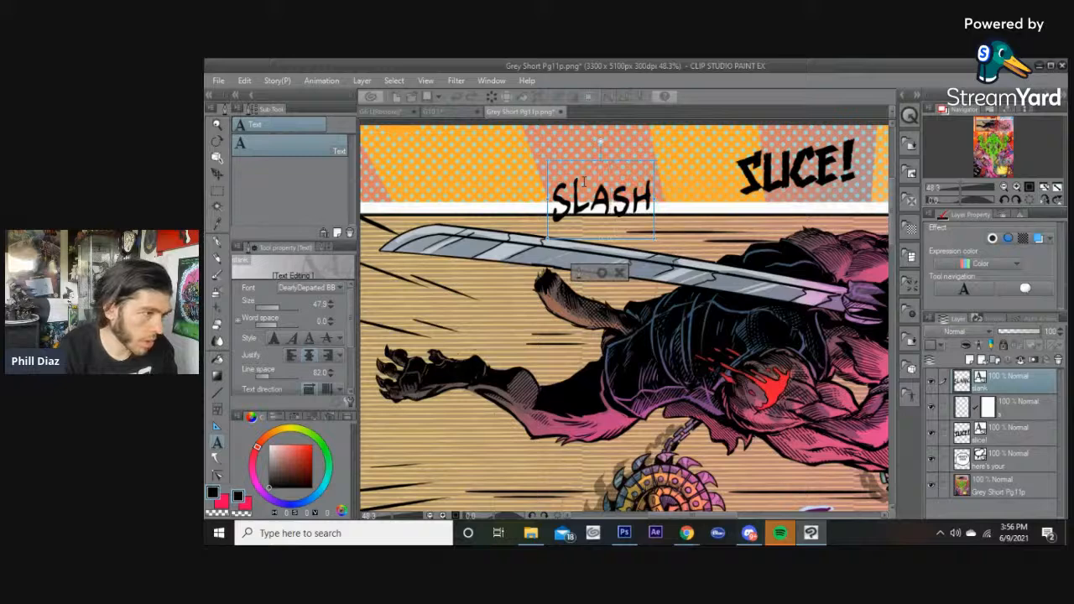
pyautogui.click(585, 181)
pyautogui.write('A')
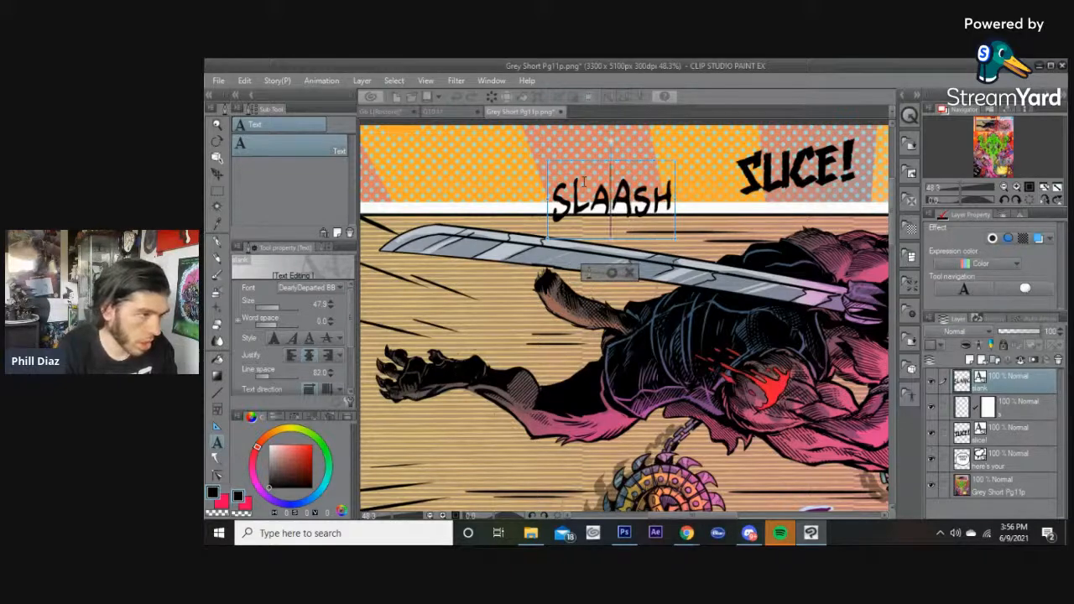
pyautogui.press('BackSpace')
pyautogui.press('Right')
pyautogui.press('Right')
pyautogui.press('Right')
pyautogui.press('Left')
pyautogui.write('H')
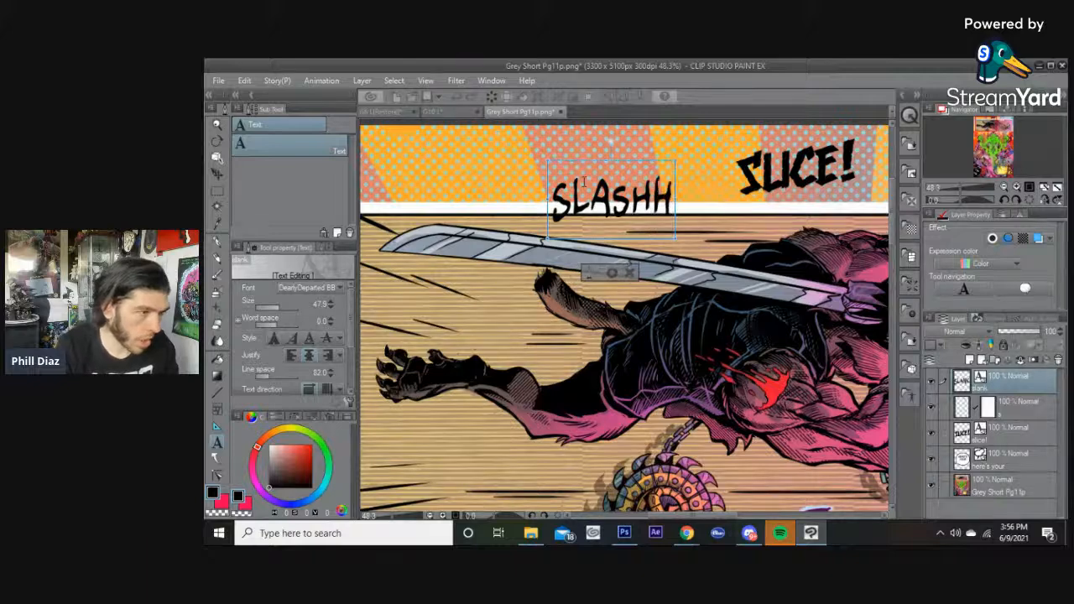
pyautogui.press('BackSpace')
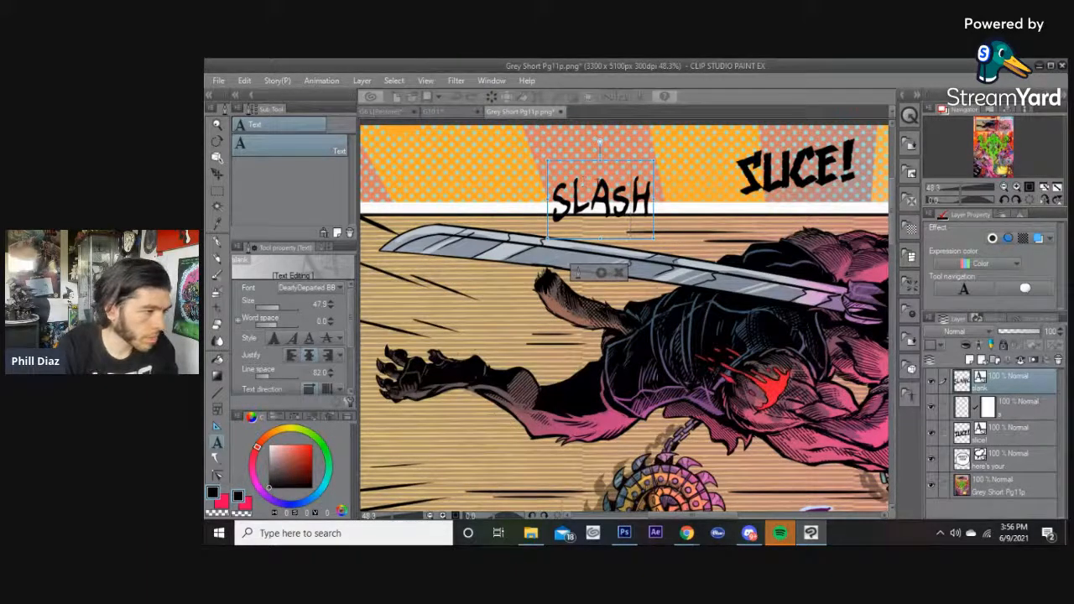
pyautogui.click(588, 199)
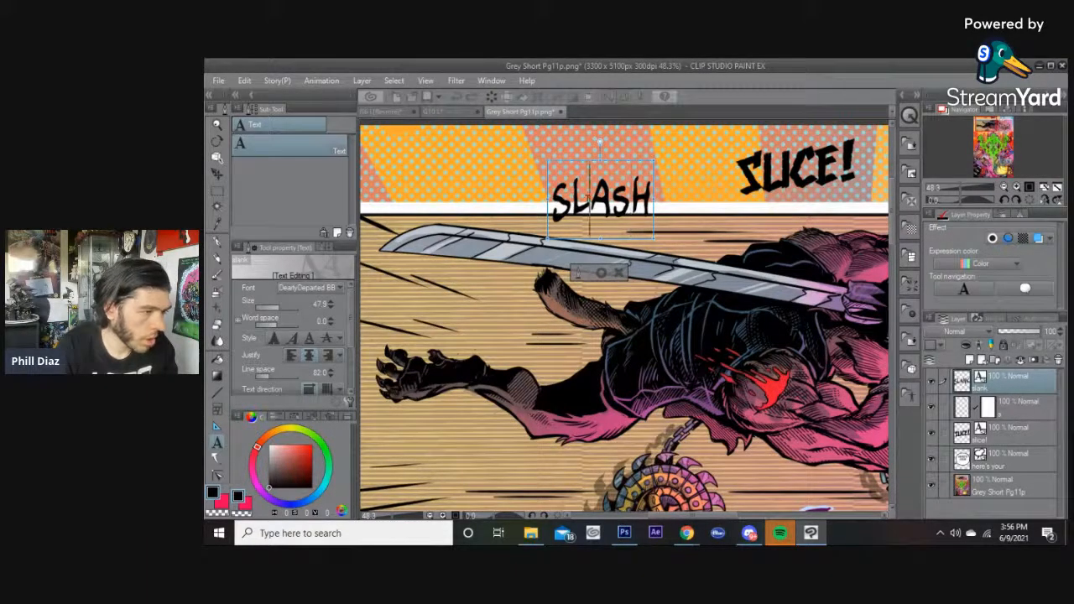
pyautogui.write('L')
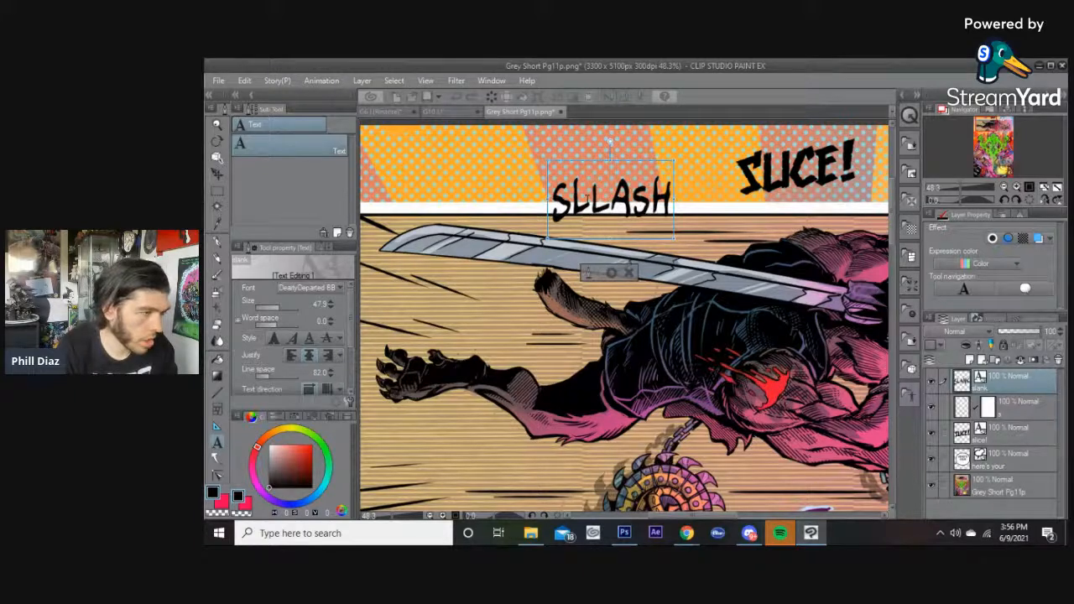
pyautogui.press('BackSpace')
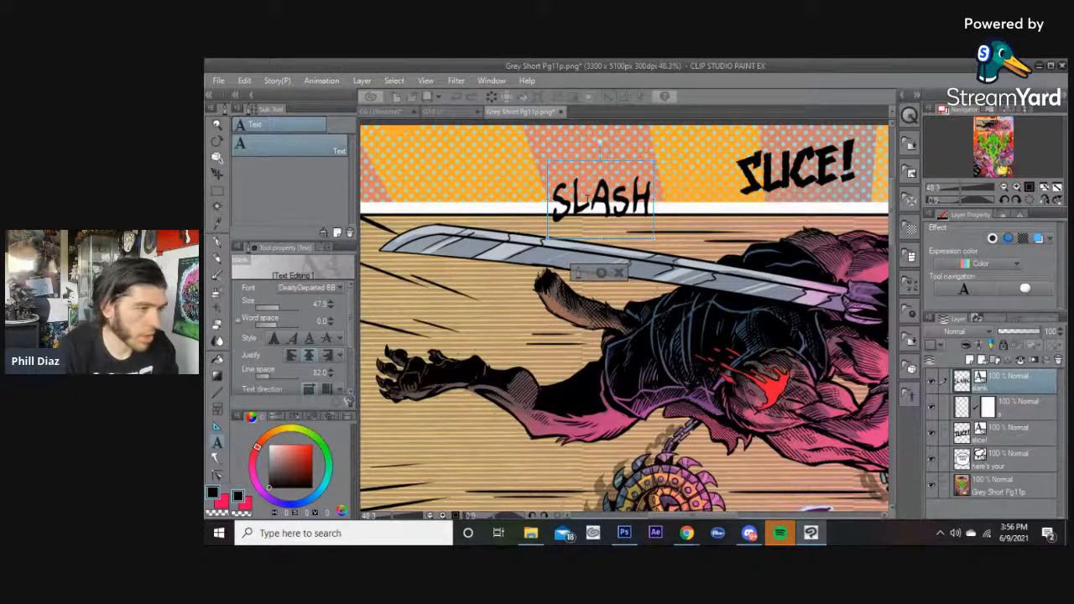
# Move the SLASH text down onto the lower panel beside the right green creature's head.
pyautogui.click(601, 272)
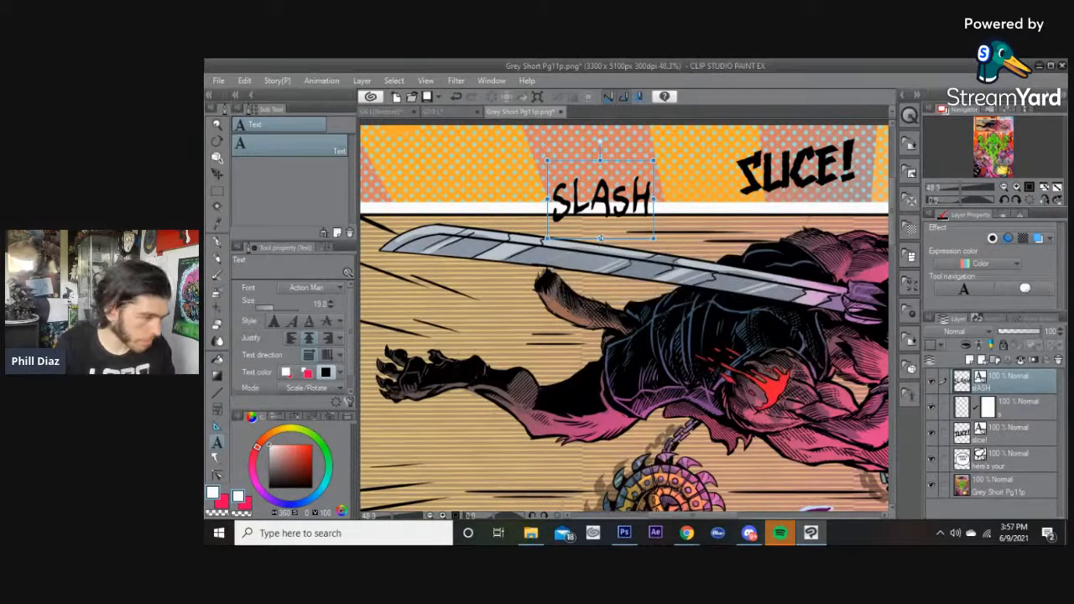
pyautogui.moveTo(601, 239); pyautogui.dragTo(779, 206)
pyautogui.scroll(-3, 601, 296)
pyautogui.scroll(-1, 604, 299)
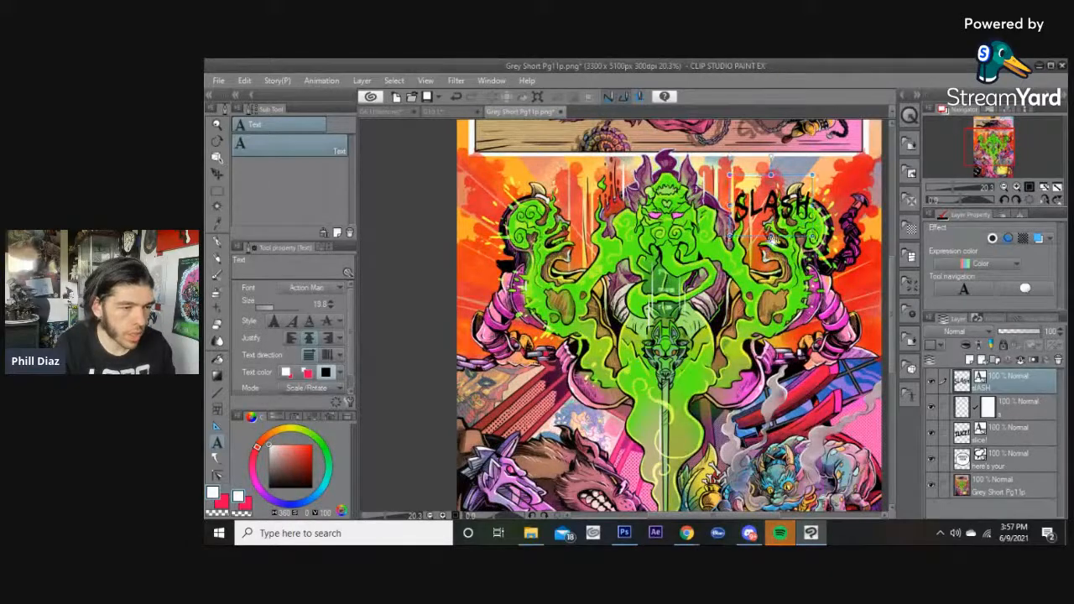
# Enlarge the SLASH text to size 147.4 and apply the first text style option.
pyautogui.moveTo(770, 236); pyautogui.dragTo(772, 266)
pyautogui.moveTo(771, 229)
pyautogui.mouseDown()
pyautogui.moveTo(795, 239)
pyautogui.moveTo(755, 232)
pyautogui.moveTo(773, 227)
pyautogui.mouseUp()
pyautogui.click(742, 221)
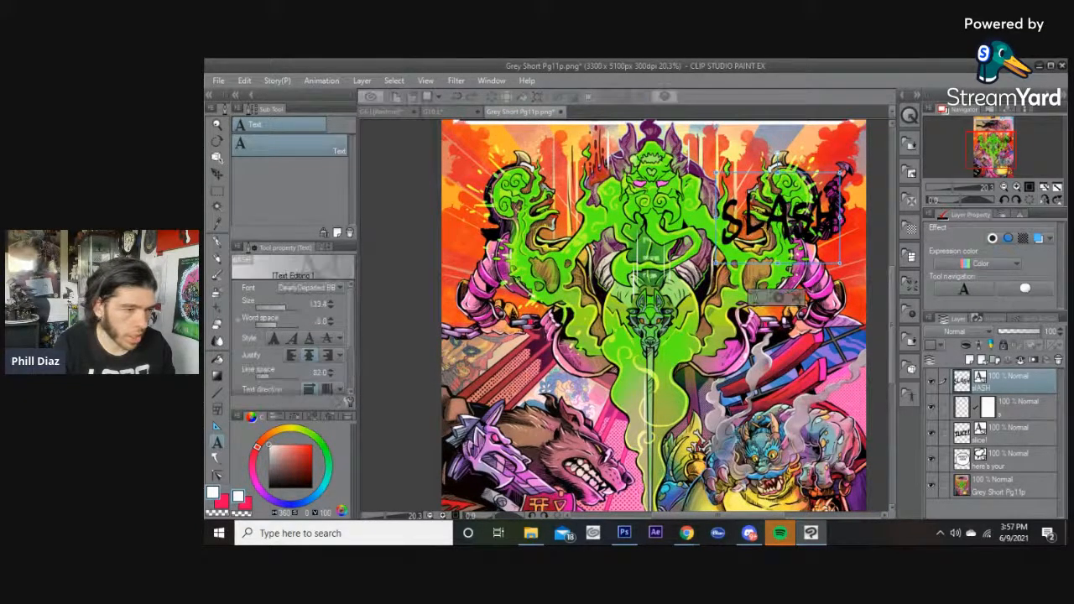
pyautogui.moveTo(742, 221); pyautogui.dragTo(722, 221)
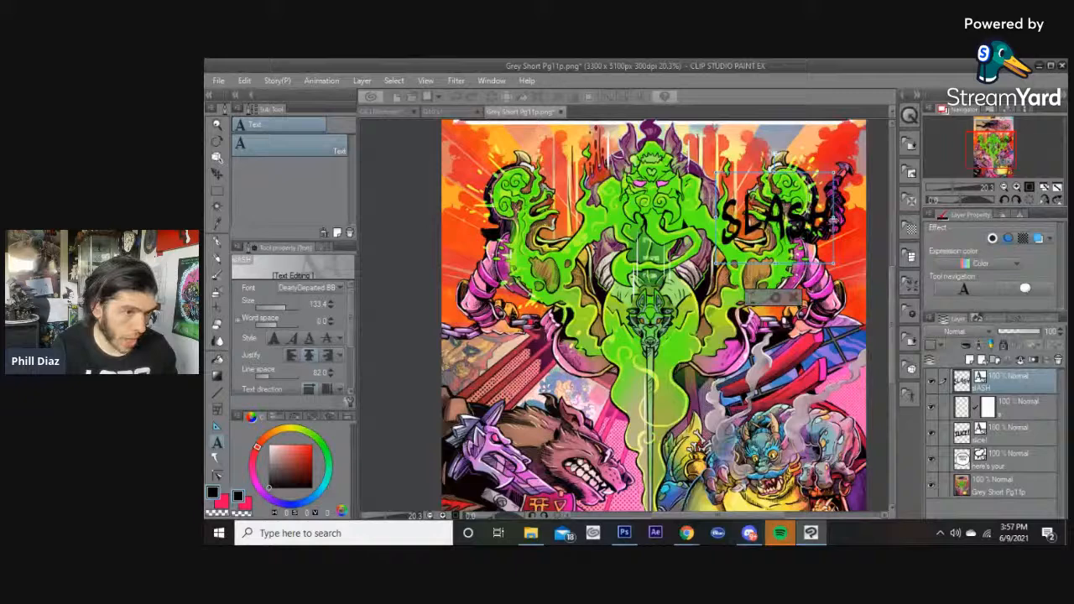
pyautogui.moveTo(777, 264); pyautogui.dragTo(777, 273)
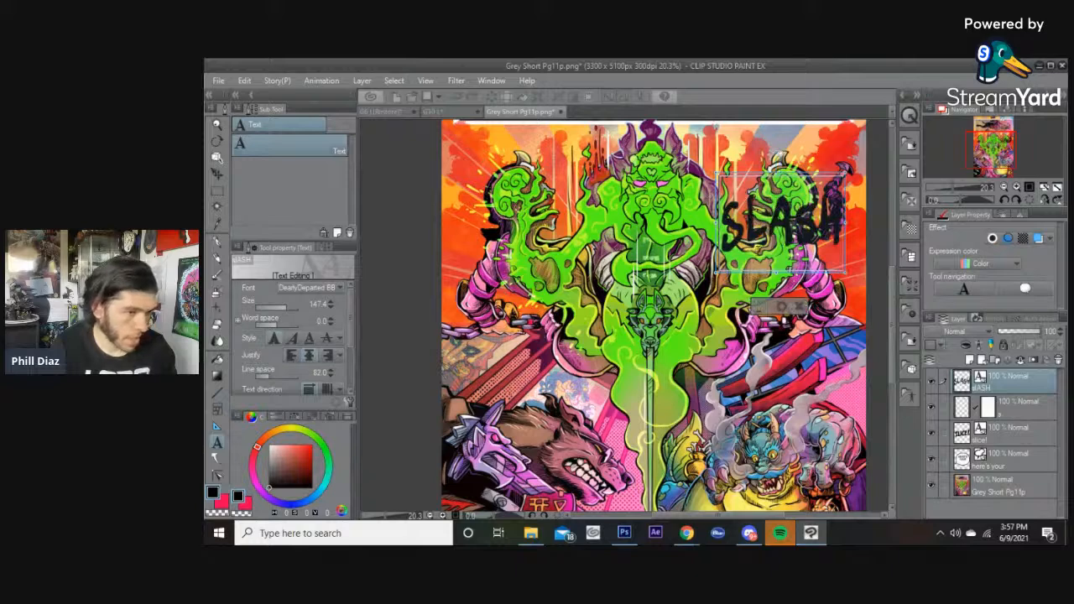
pyautogui.click(274, 338)
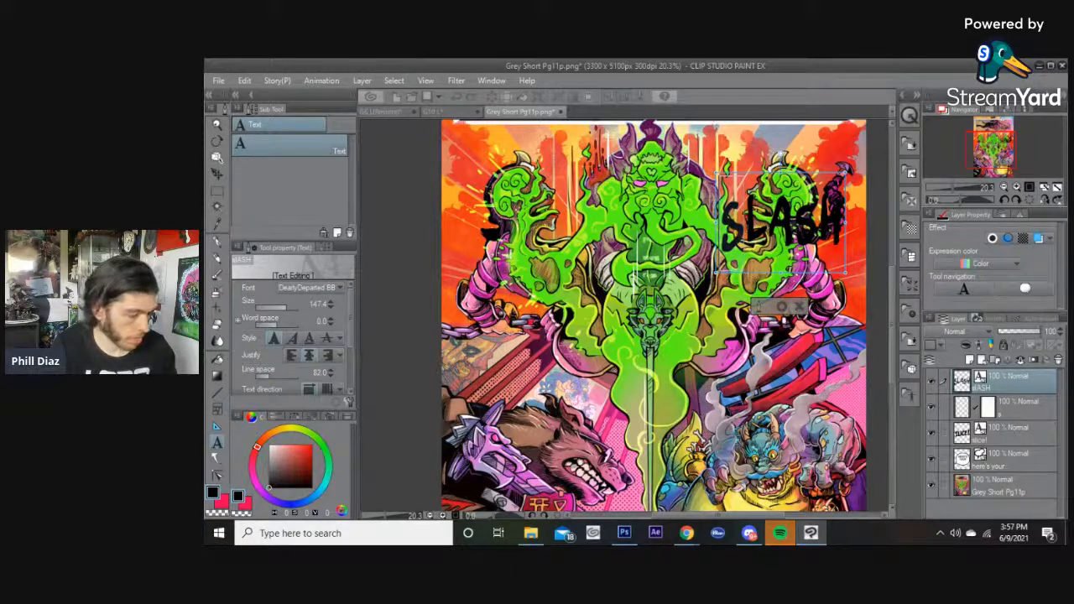
# Create a separate S letter text in the lower panel's centre and position it.
pyautogui.click(683, 320)
pyautogui.write('S')
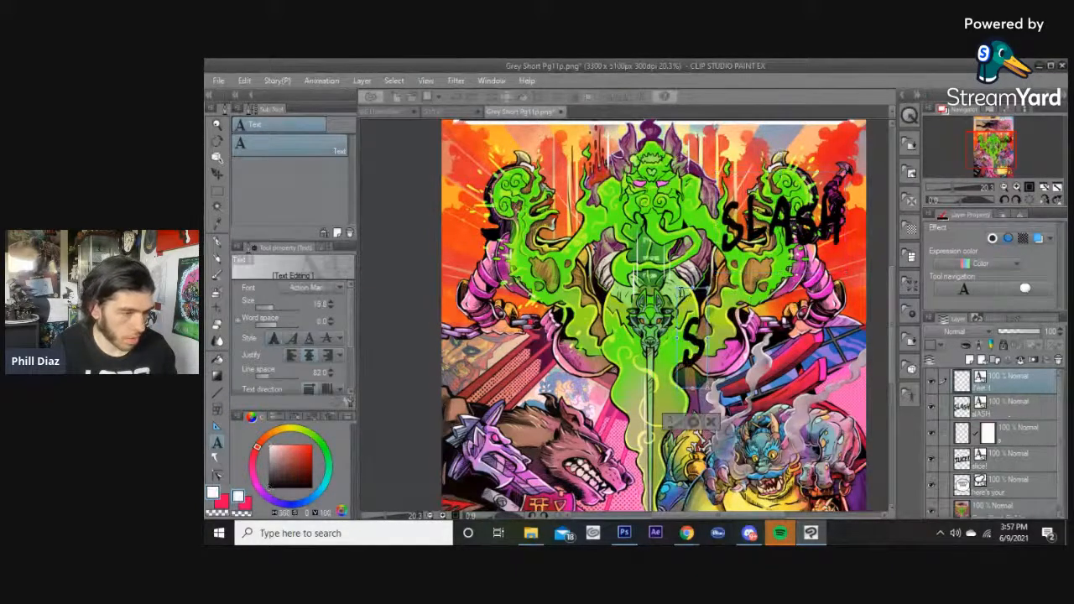
pyautogui.click(693, 421)
pyautogui.moveTo(693, 288); pyautogui.dragTo(704, 243)
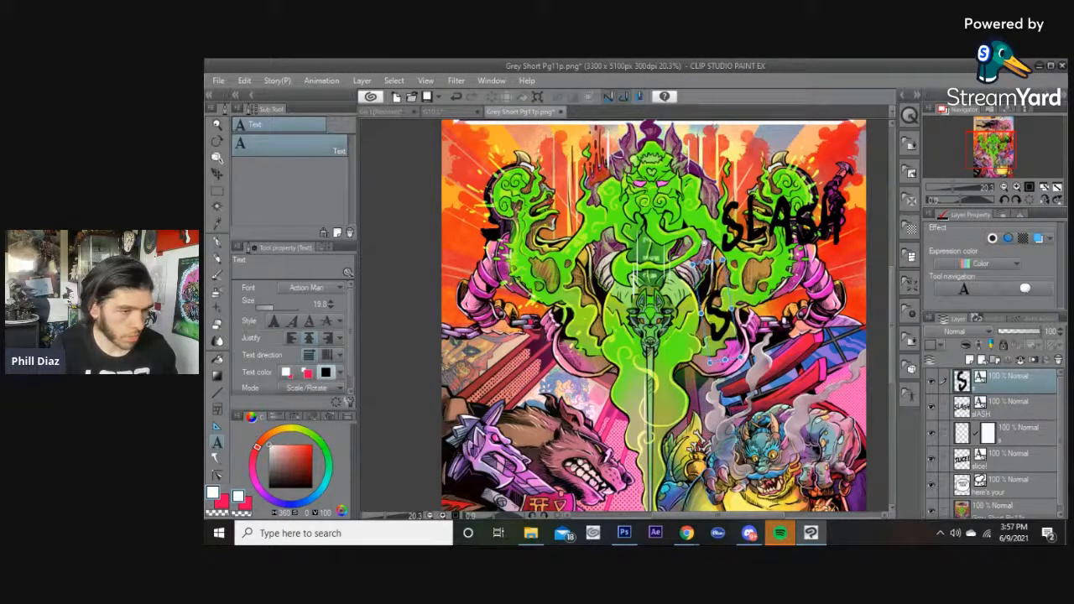
# Add a separate L letter text and move it below the S.
pyautogui.click(765, 224)
pyautogui.press('Left')
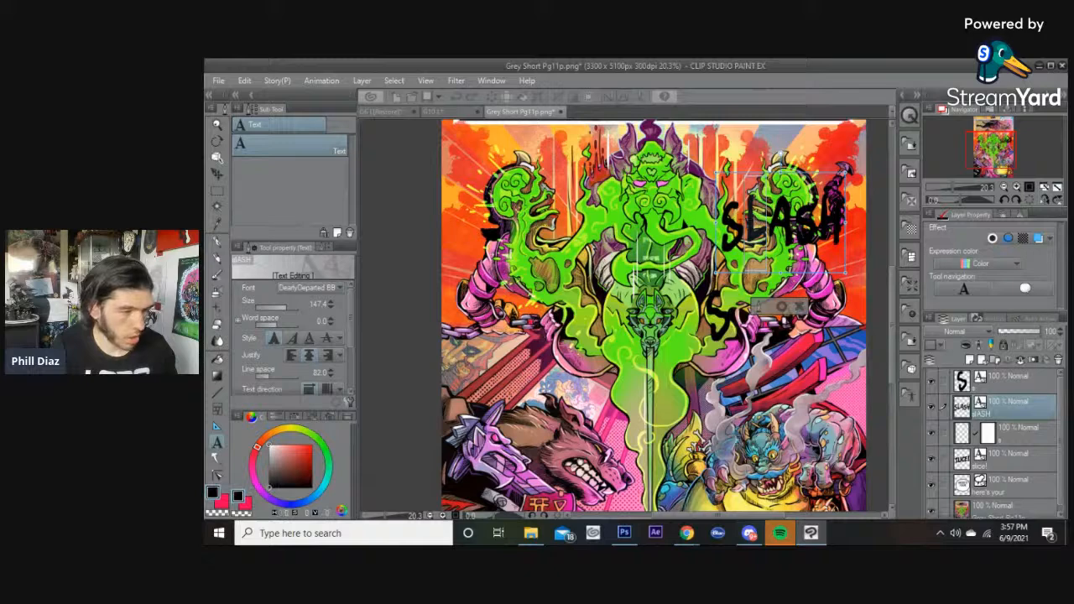
pyautogui.click(763, 309)
pyautogui.click(700, 362)
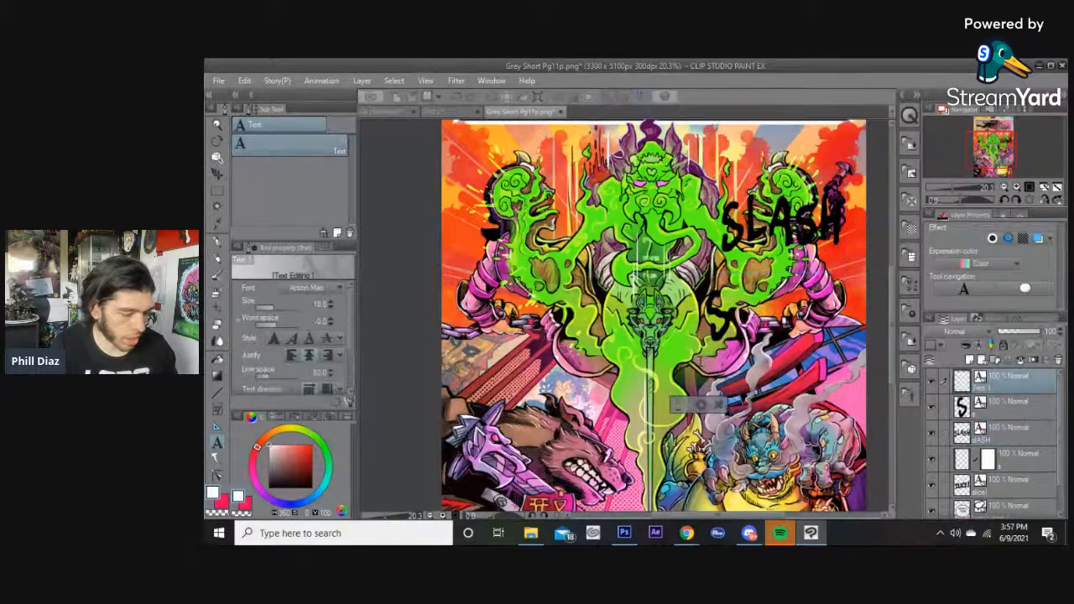
pyautogui.moveTo(711, 409); pyautogui.dragTo(715, 352)
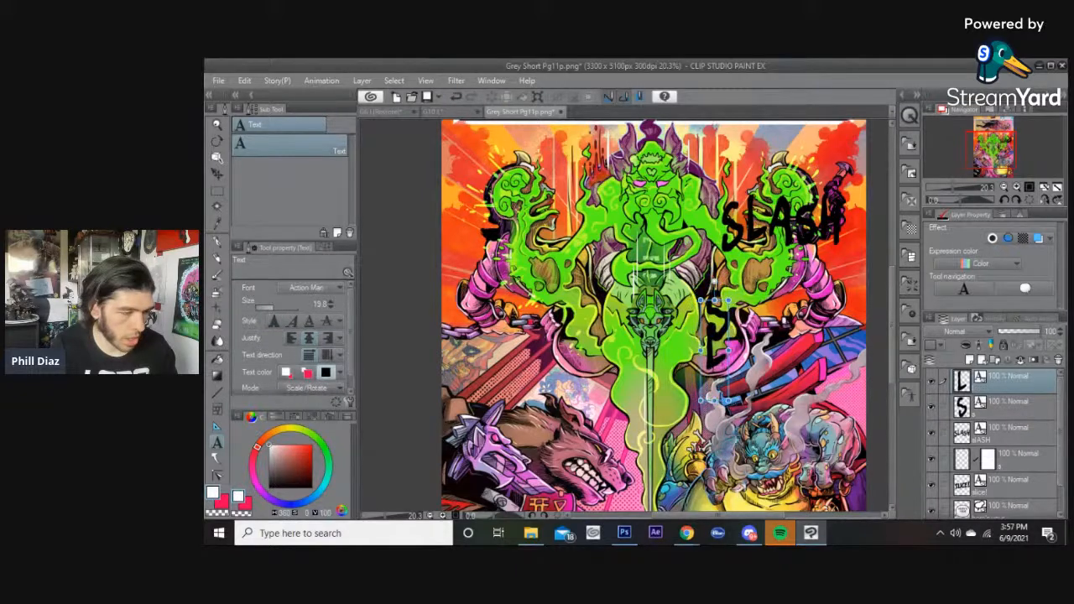
# Add a separate A letter text and move it next to the L.
pyautogui.click(771, 227)
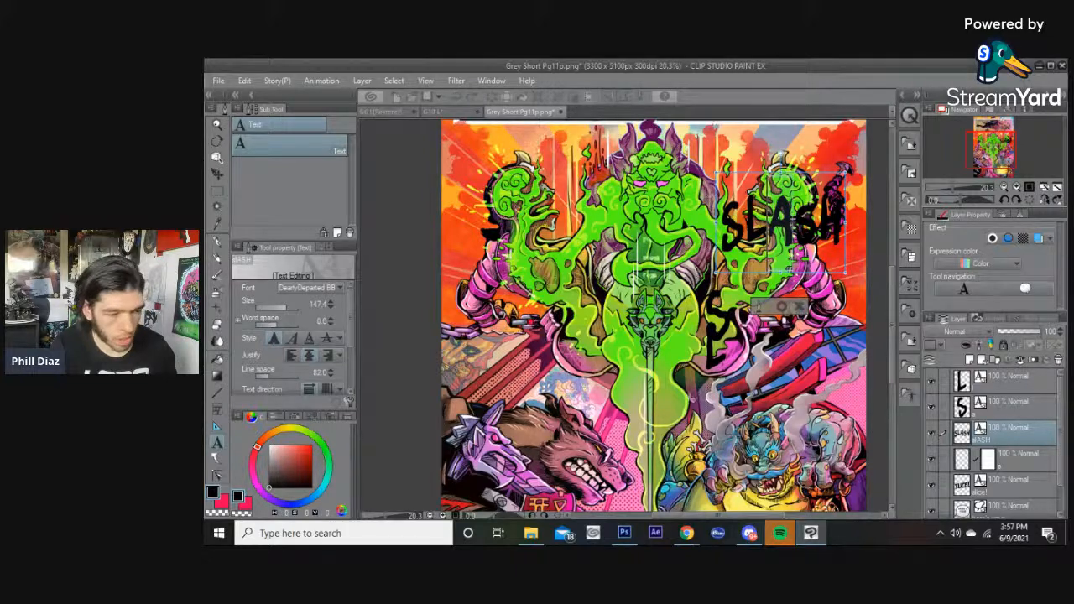
pyautogui.click(703, 394)
pyautogui.click(769, 412)
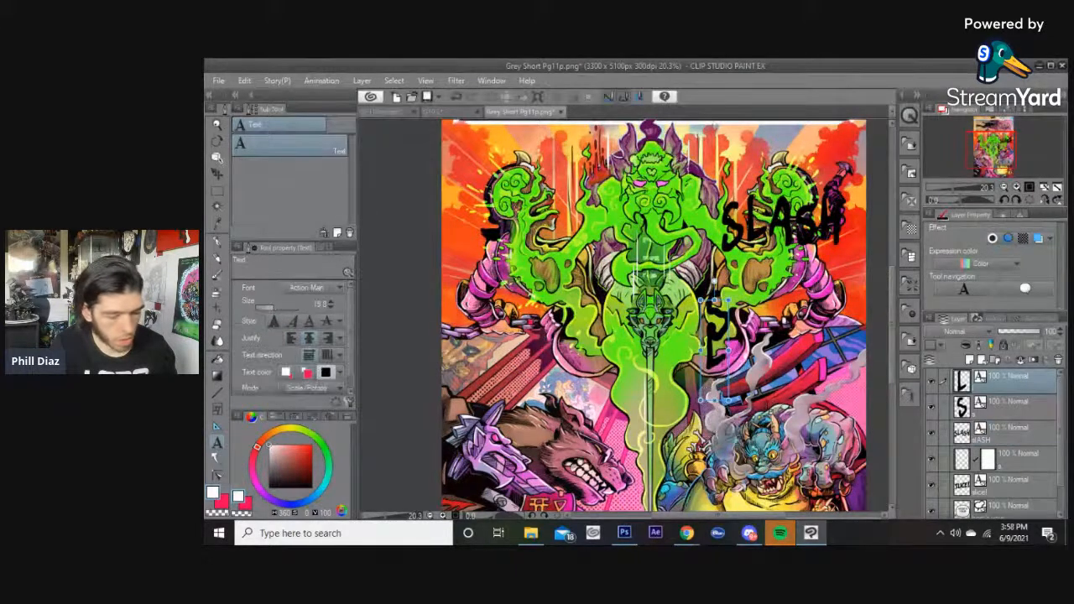
pyautogui.click(769, 434)
pyautogui.write('A')
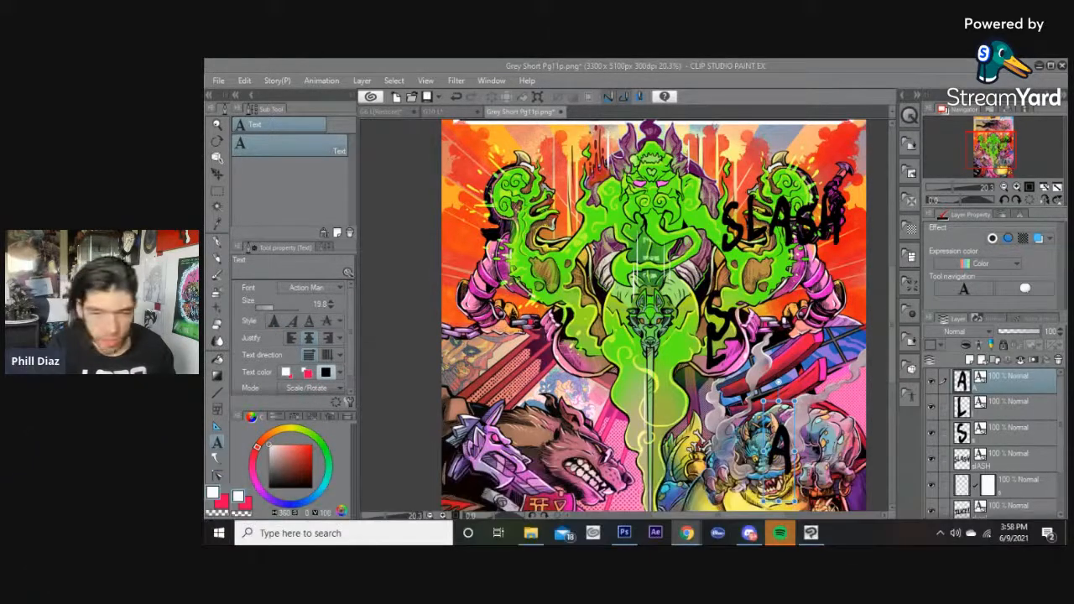
pyautogui.moveTo(780, 448); pyautogui.dragTo(696, 369)
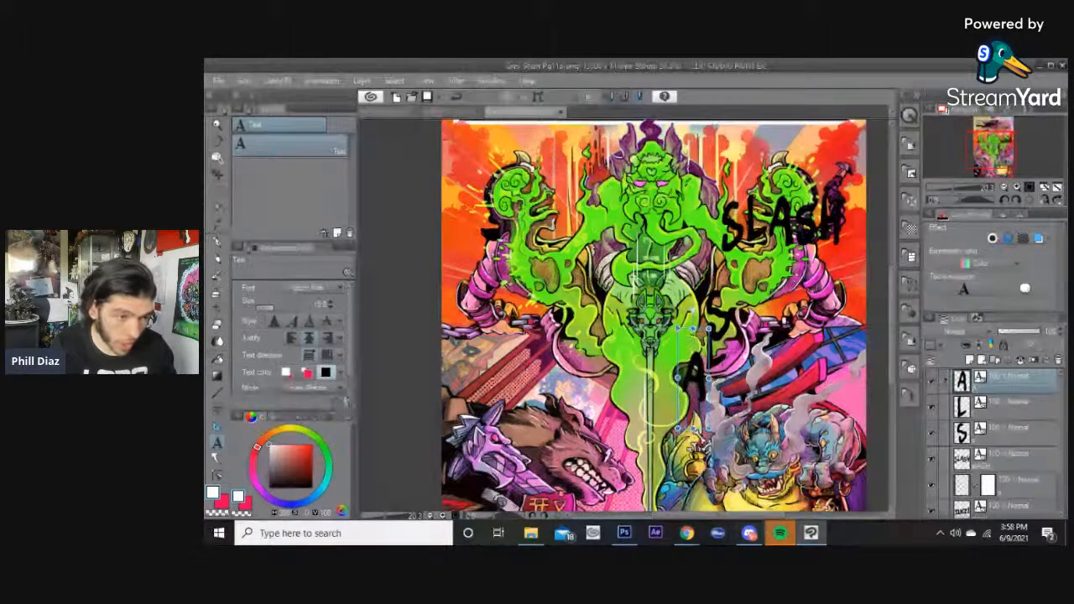
# Add a second S letter text and move it below the A.
pyautogui.click(796, 220)
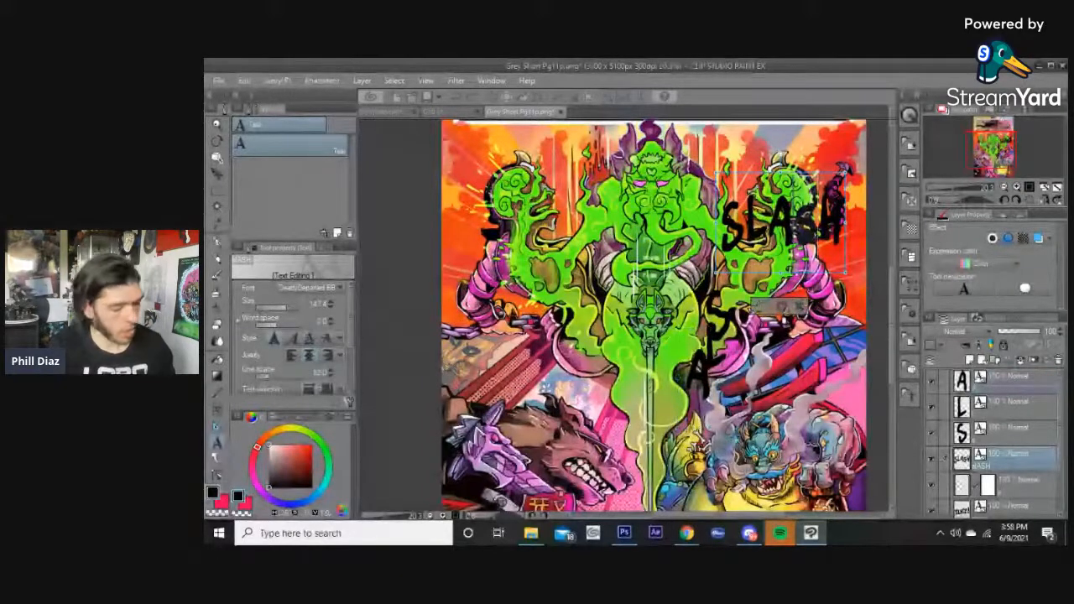
pyautogui.click(783, 308)
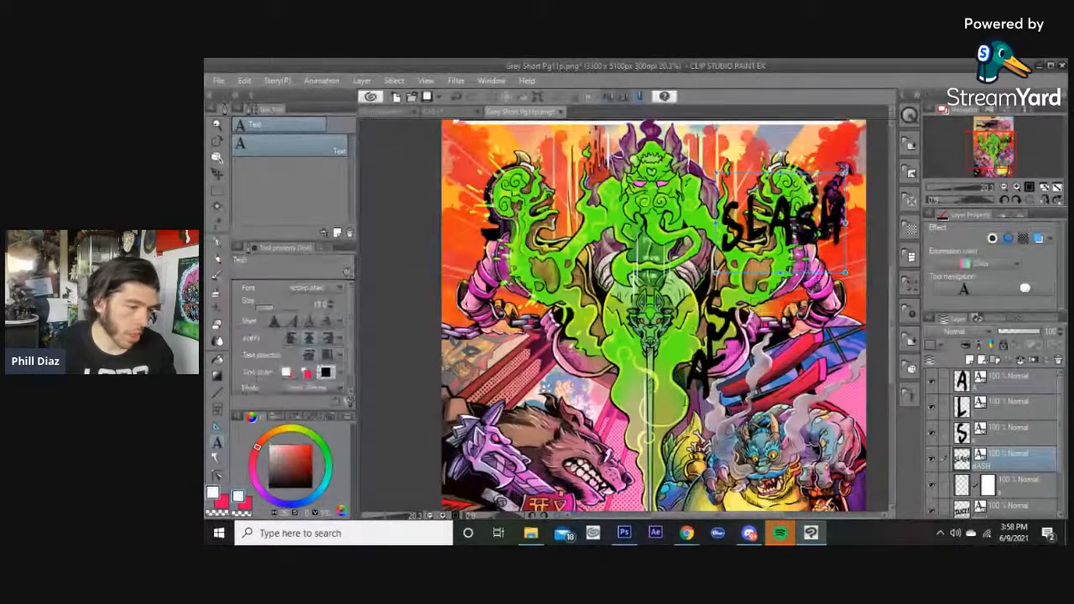
pyautogui.click(644, 390)
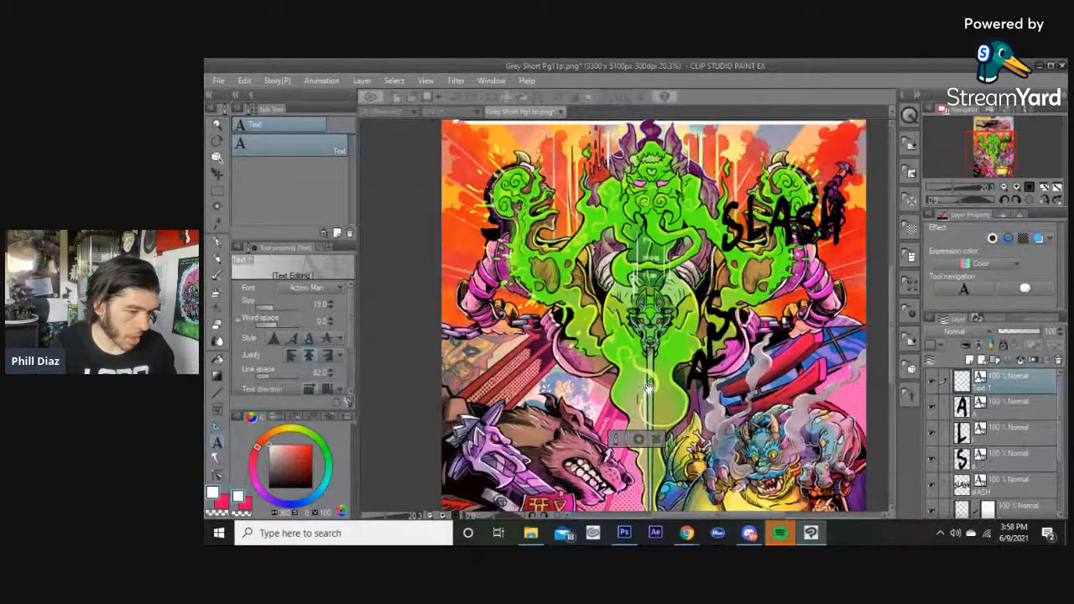
pyautogui.write('S')
pyautogui.click(647, 505)
pyautogui.moveTo(669, 489); pyautogui.dragTo(702, 443)
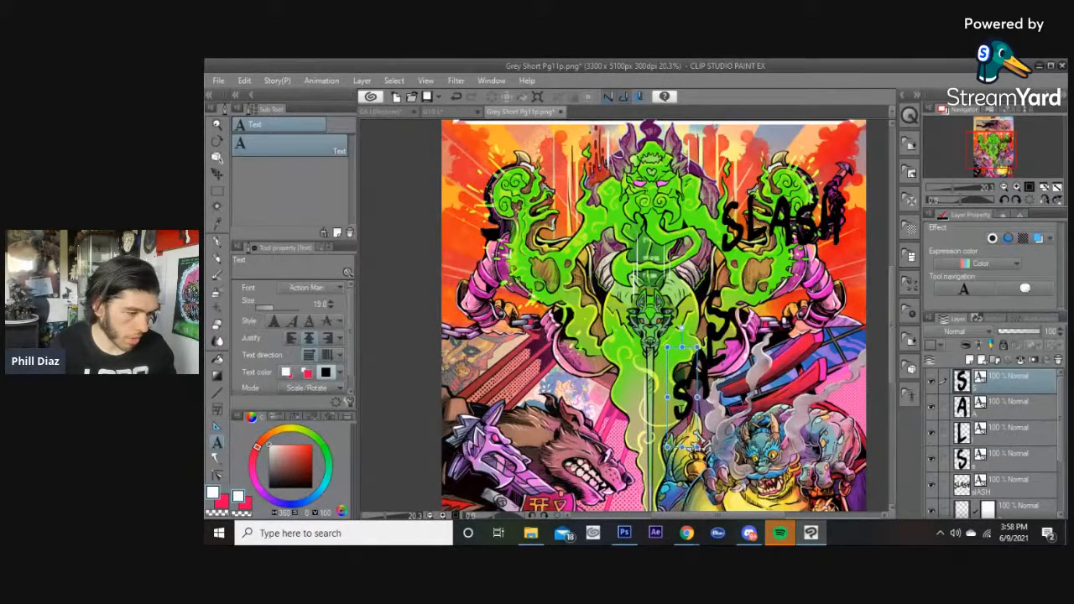
# Add an H letter text and move it below the second S.
pyautogui.click(847, 234)
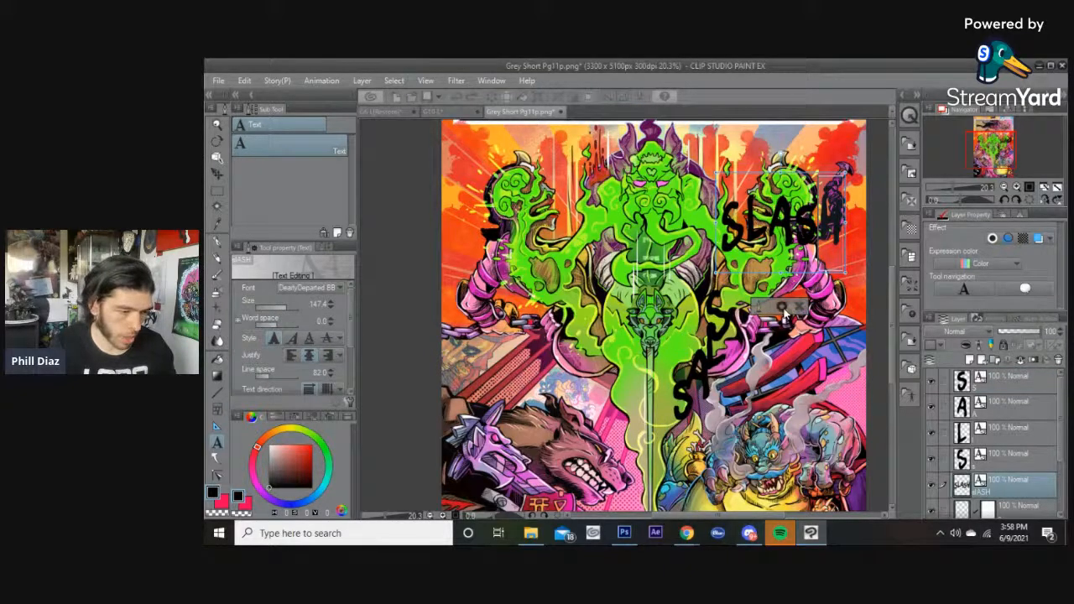
pyautogui.click(773, 359)
pyautogui.write('H')
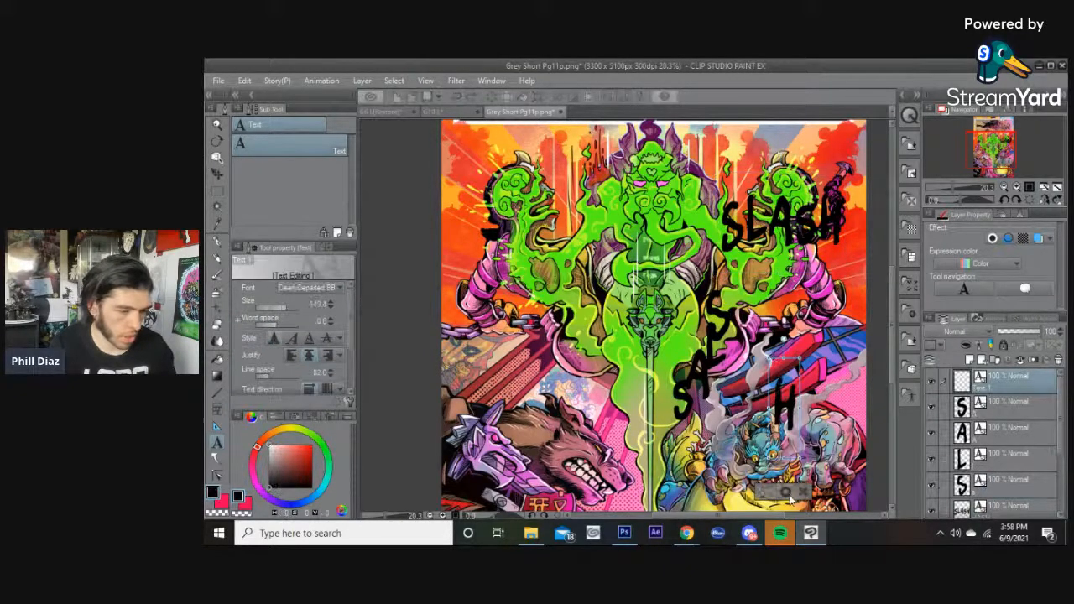
pyautogui.click(786, 493)
pyautogui.moveTo(785, 413); pyautogui.dragTo(667, 445)
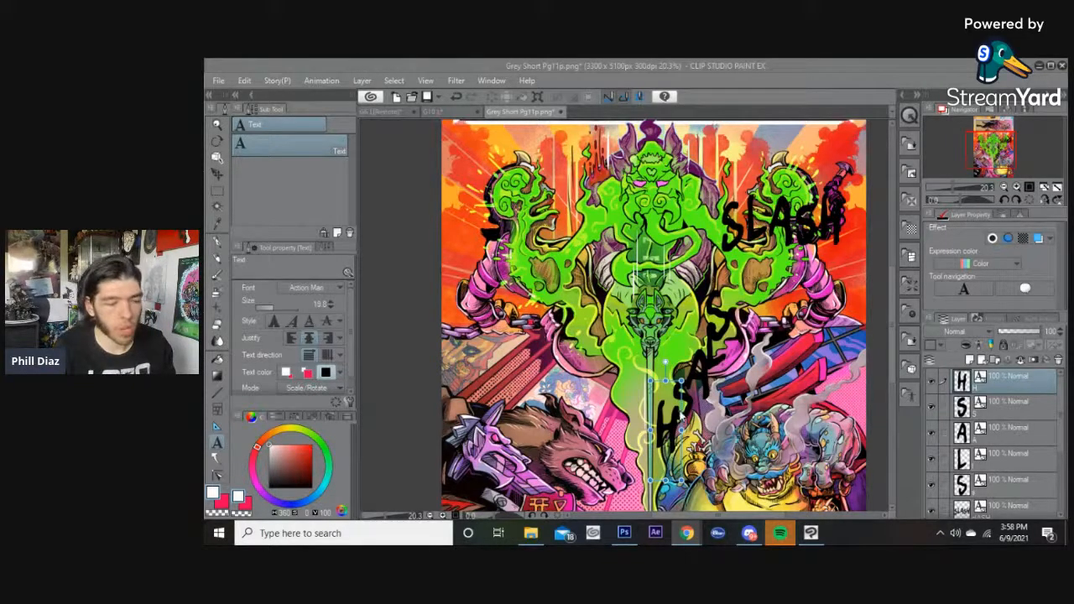
# Inspect the H letter text's properties and select the first S letter.
pyautogui.click(671, 382)
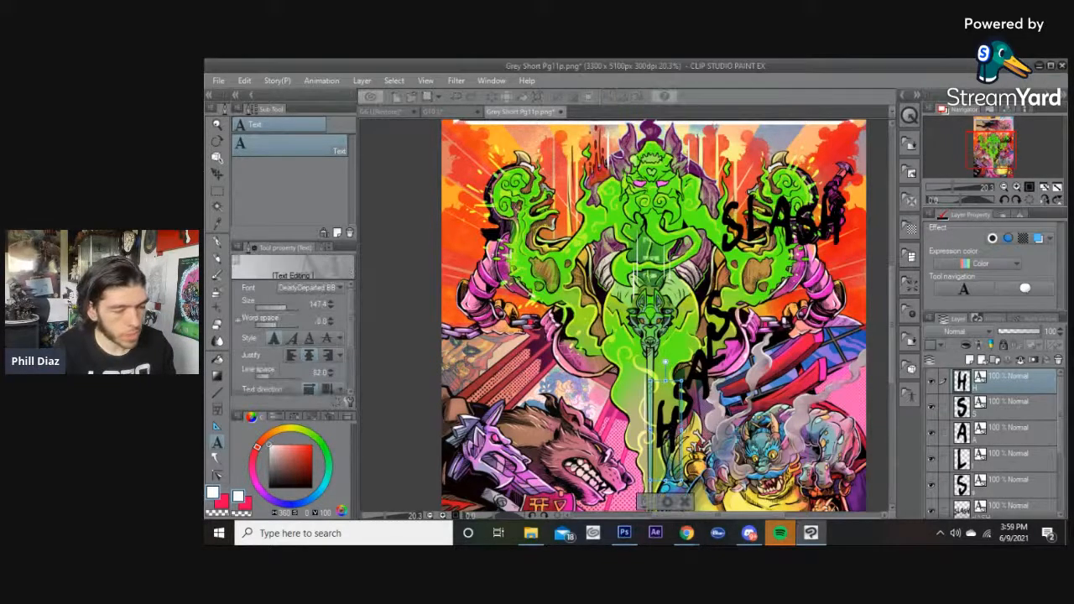
pyautogui.click(667, 501)
pyautogui.moveTo(669, 429); pyautogui.dragTo(667, 428)
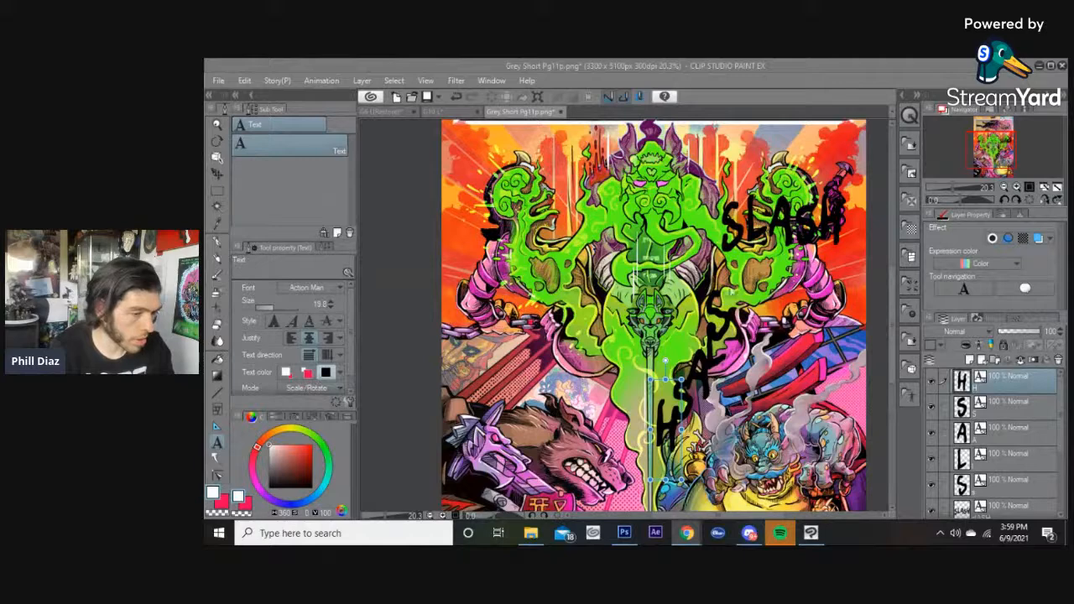
pyautogui.click(719, 313)
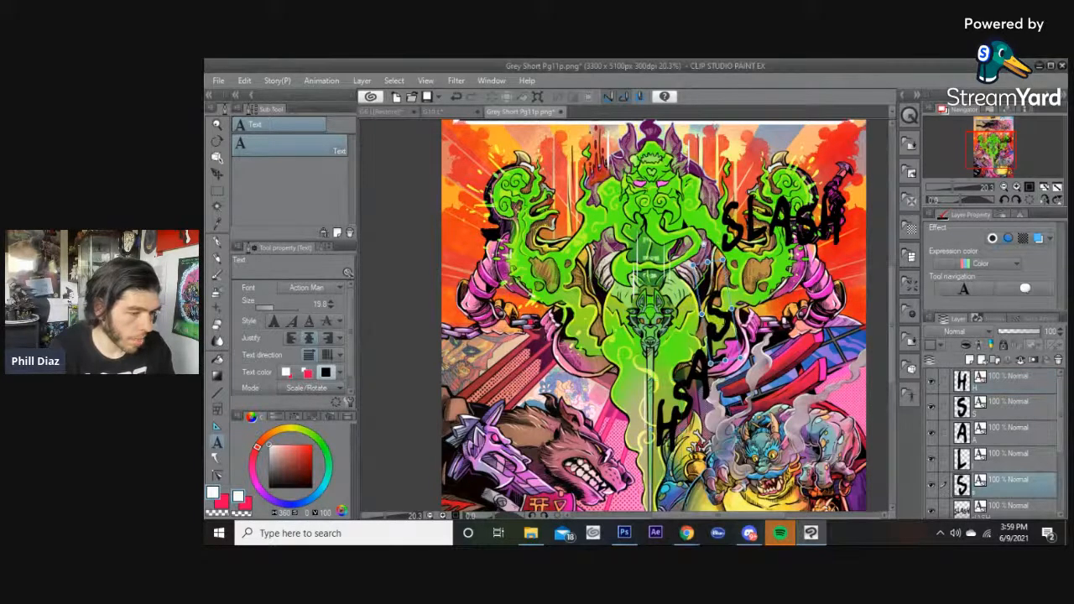
pyautogui.click(780, 533)
pyautogui.moveTo(553, 140); pyautogui.dragTo(1066, 125)
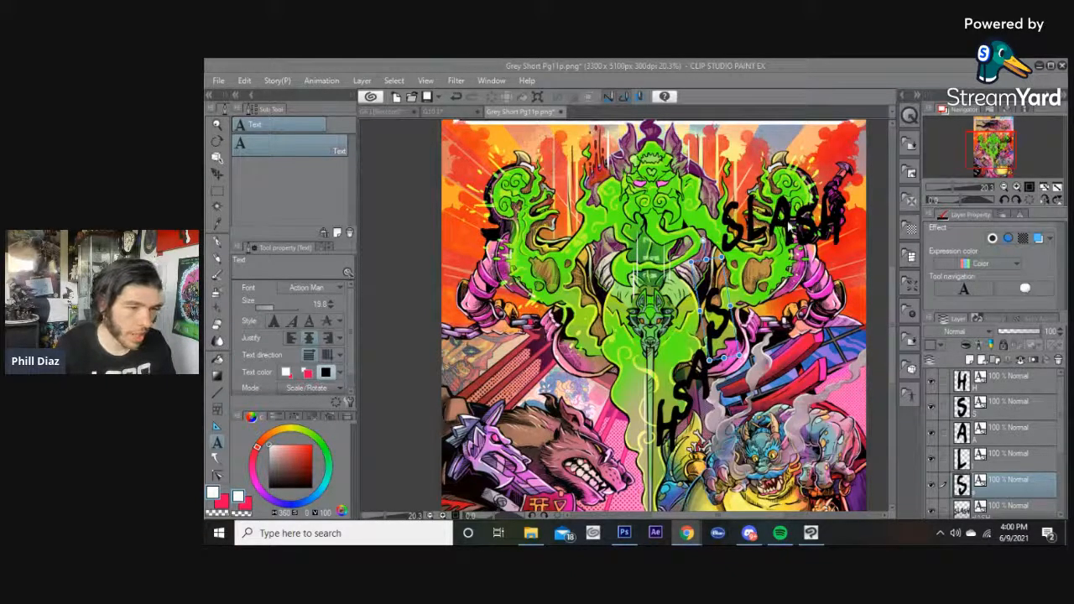
# Hide the original SLASH text layer at the panel's upper right.
pyautogui.moveTo(785, 226); pyautogui.dragTo(750, 222)
pyautogui.click(930, 503)
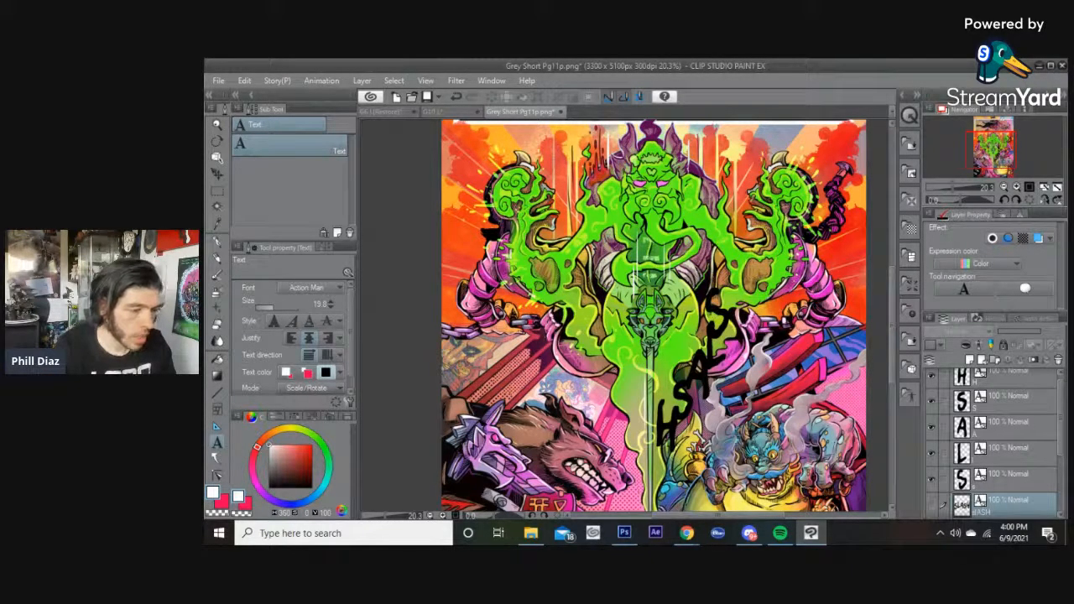
# Select the separate letter layers and merge them into one layer.
pyautogui.click(999, 482)
pyautogui.rightClick(995, 383)
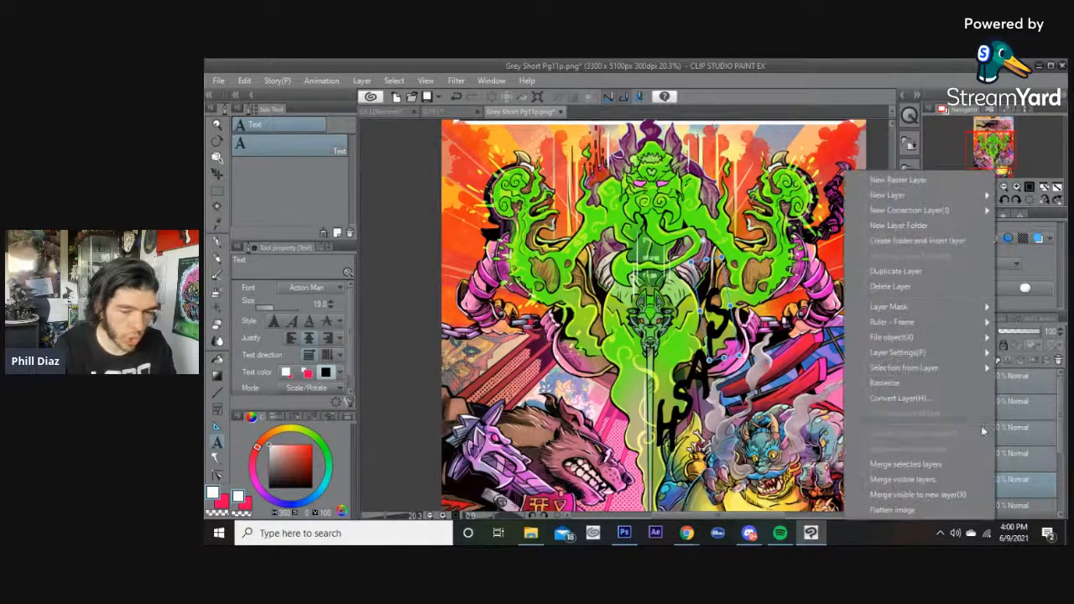
pyautogui.click(889, 464)
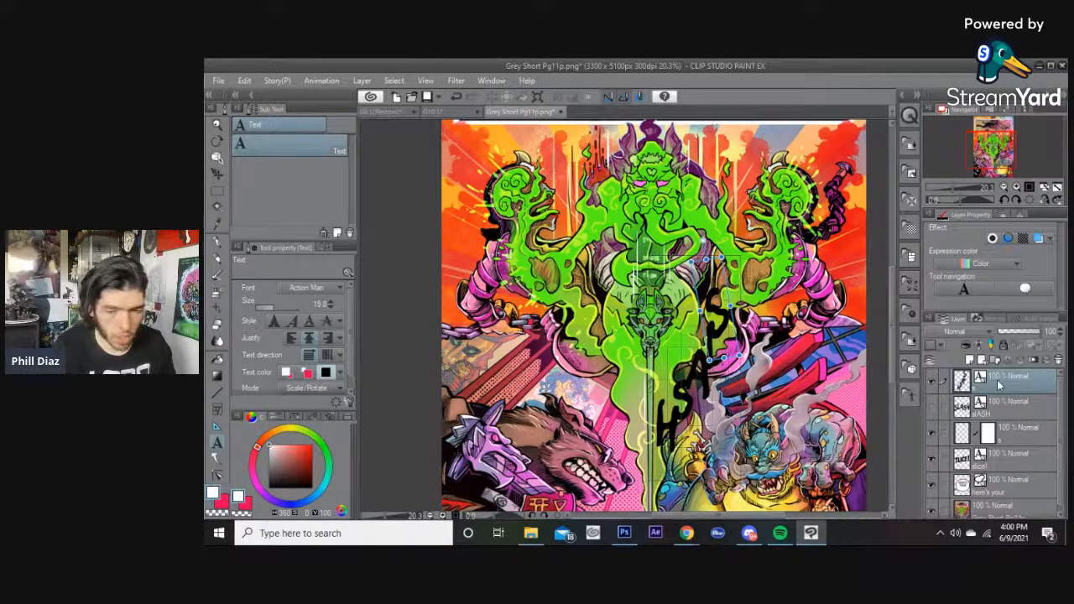
pyautogui.click(780, 533)
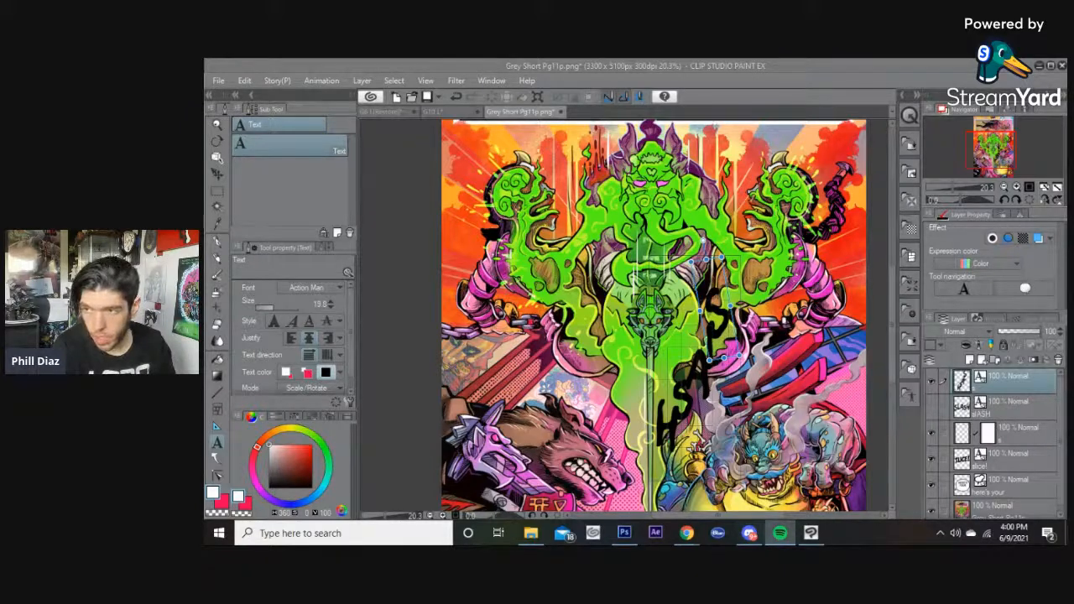
pyautogui.hotkey('alt', 'Tab')
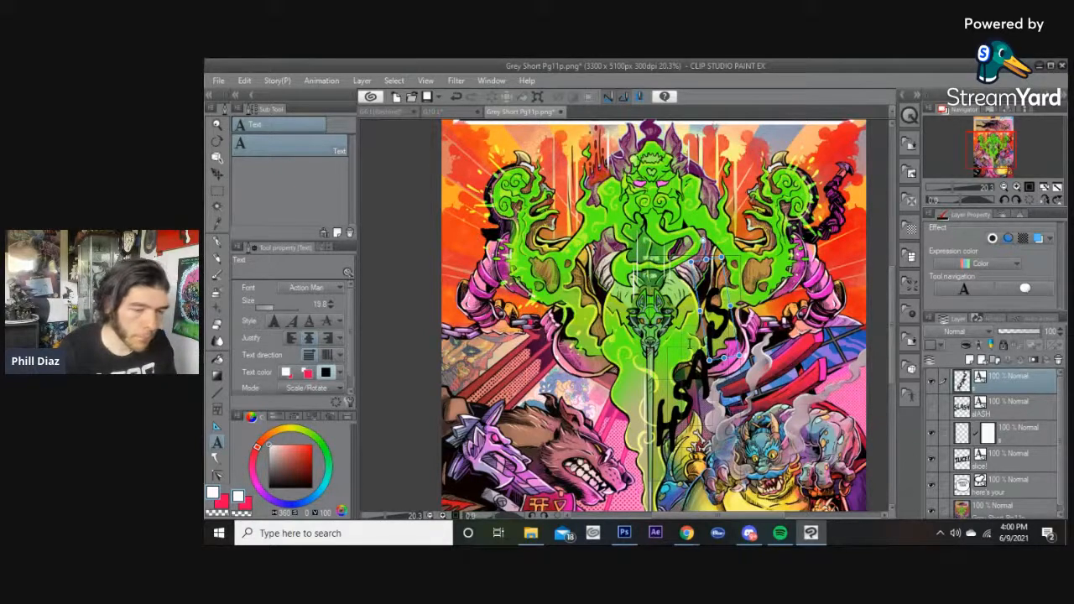
# Rasterize the merged letter layer.
pyautogui.rightClick(999, 382)
pyautogui.click(932, 389)
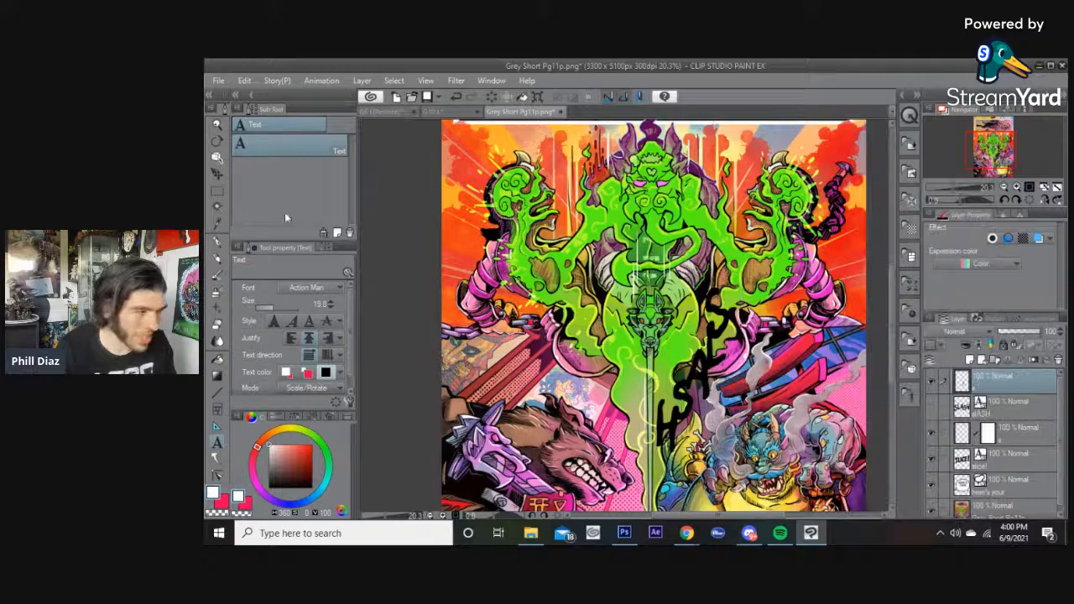
# Nudge the merged letters slightly and fill them with red.
pyautogui.click(219, 157)
pyautogui.moveTo(702, 382); pyautogui.dragTo(705, 388)
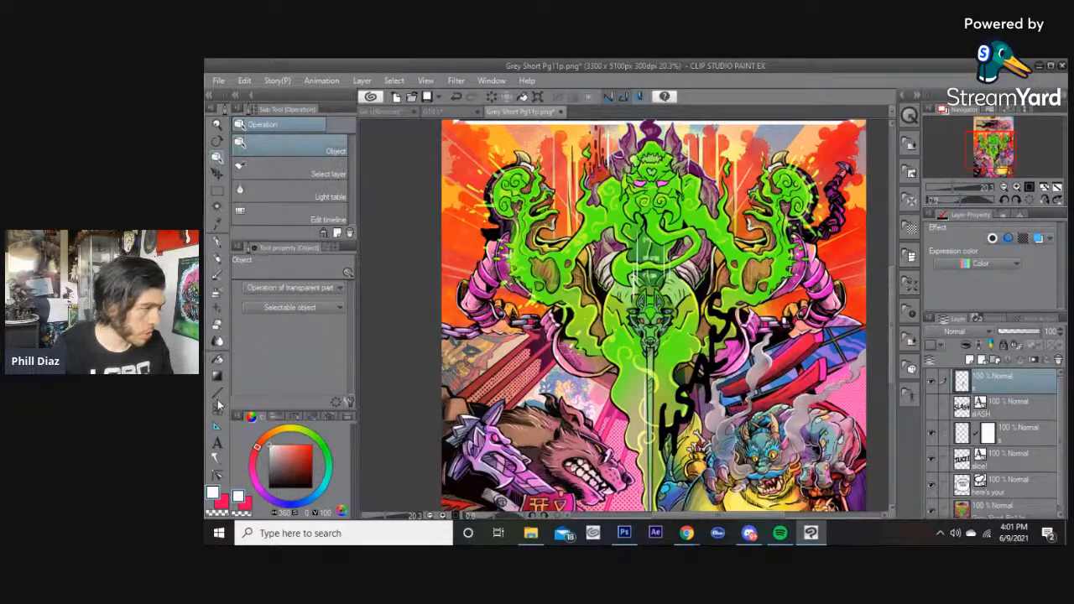
pyautogui.click(216, 359)
pyautogui.click(310, 448)
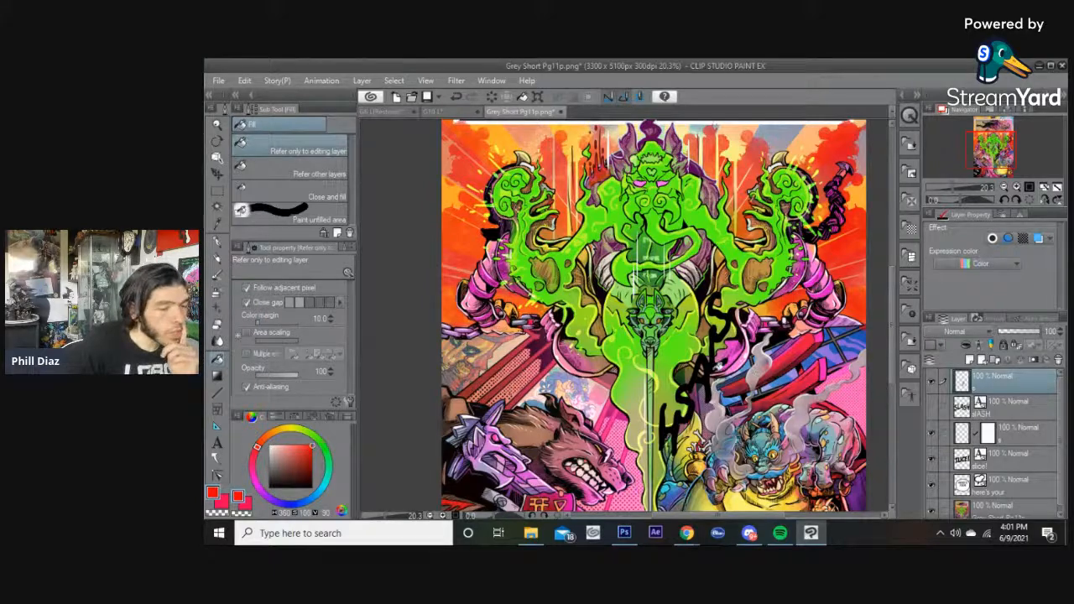
pyautogui.click(712, 366)
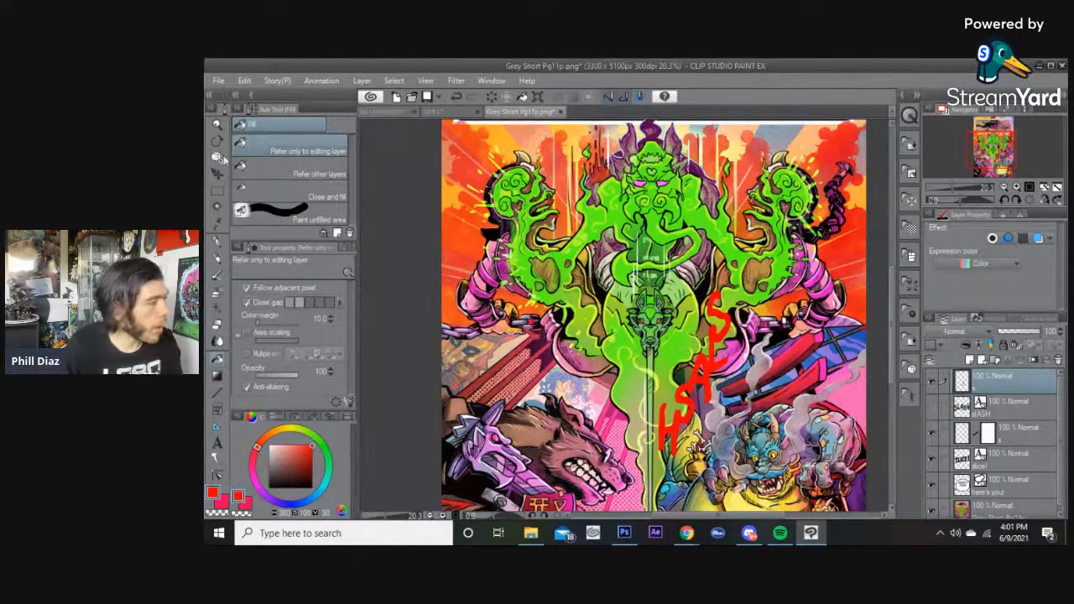
# Distort the red letter stack by pulling its corner handles outward to widen it.
pyautogui.click(277, 81)
pyautogui.click(244, 80)
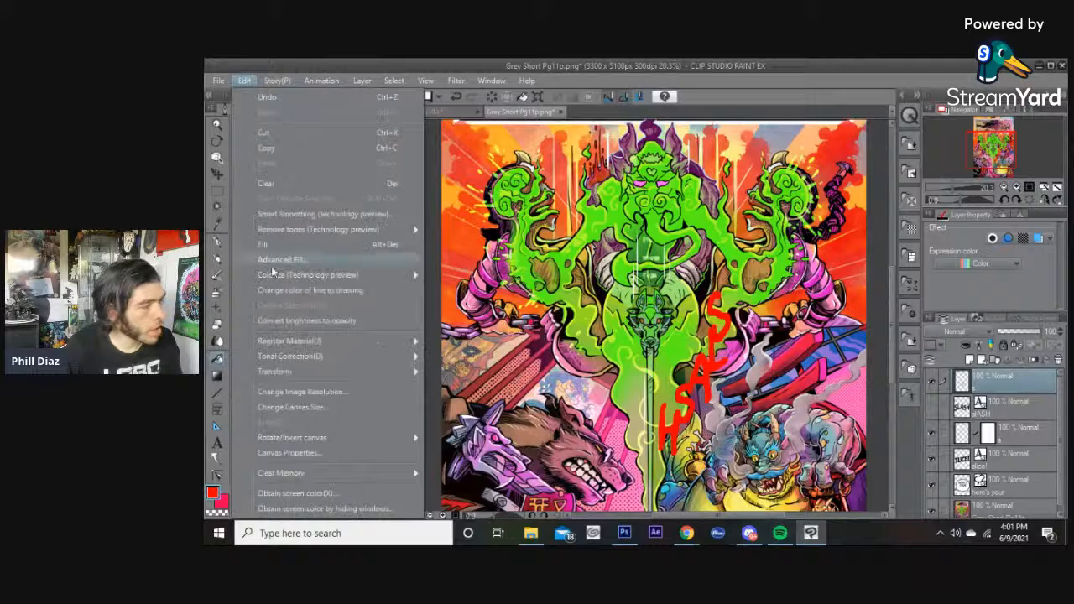
pyautogui.moveTo(365, 371)
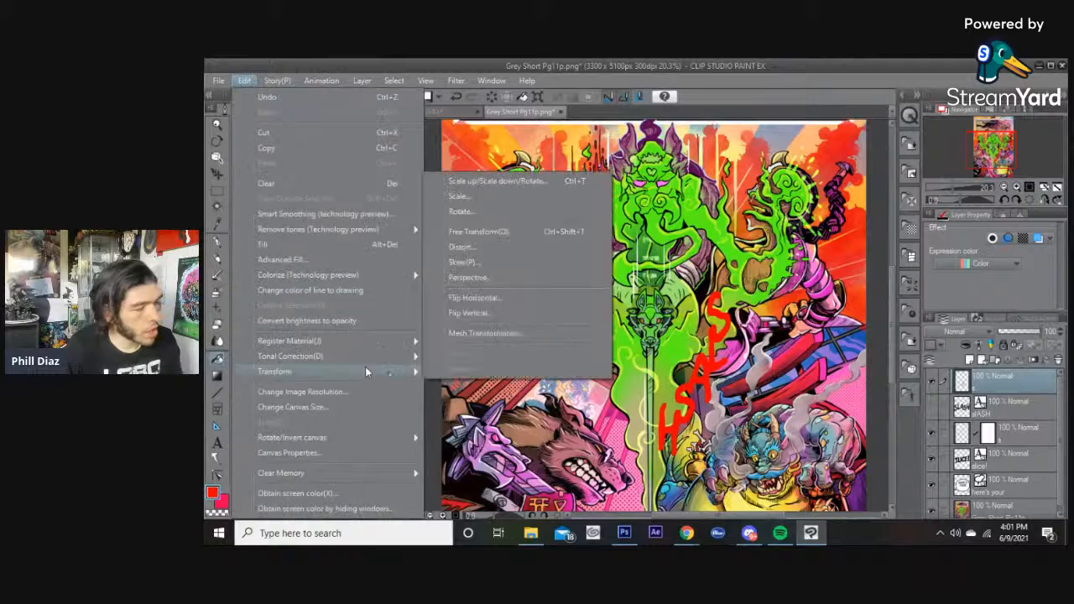
pyautogui.click(492, 247)
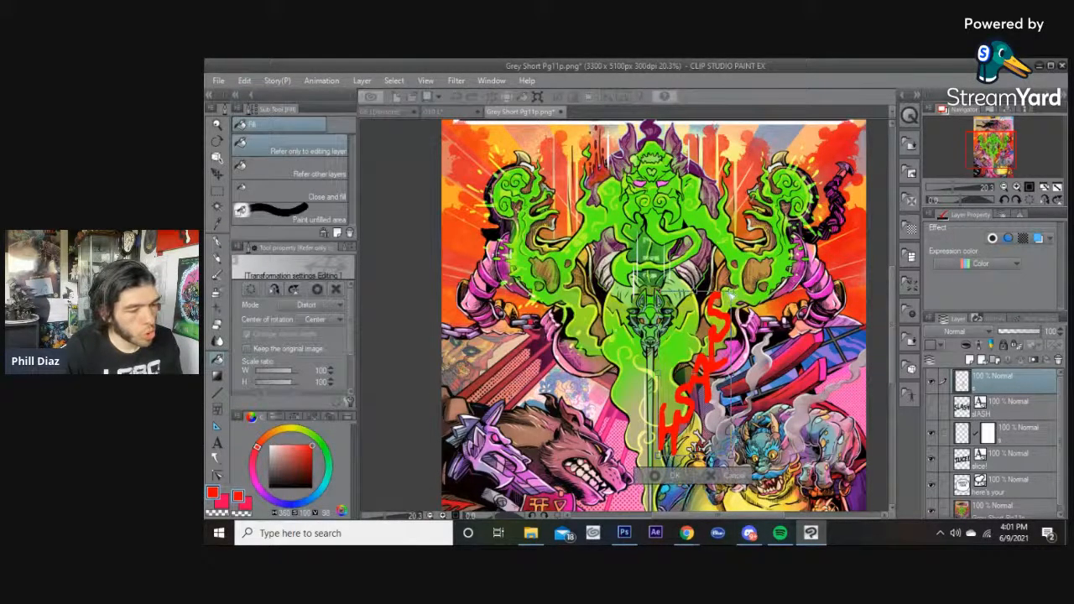
pyautogui.moveTo(659, 452); pyautogui.dragTo(674, 453)
pyautogui.moveTo(732, 293); pyautogui.dragTo(754, 297)
pyautogui.moveTo(661, 295)
pyautogui.mouseDown()
pyautogui.moveTo(652, 292)
pyautogui.moveTo(667, 293)
pyautogui.mouseUp()
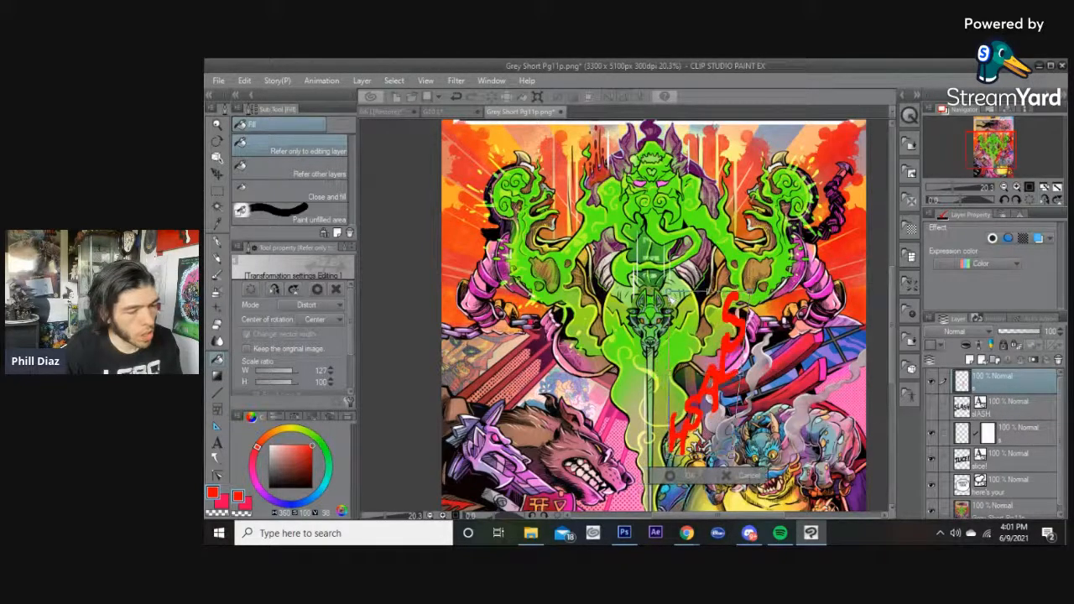
pyautogui.click(678, 477)
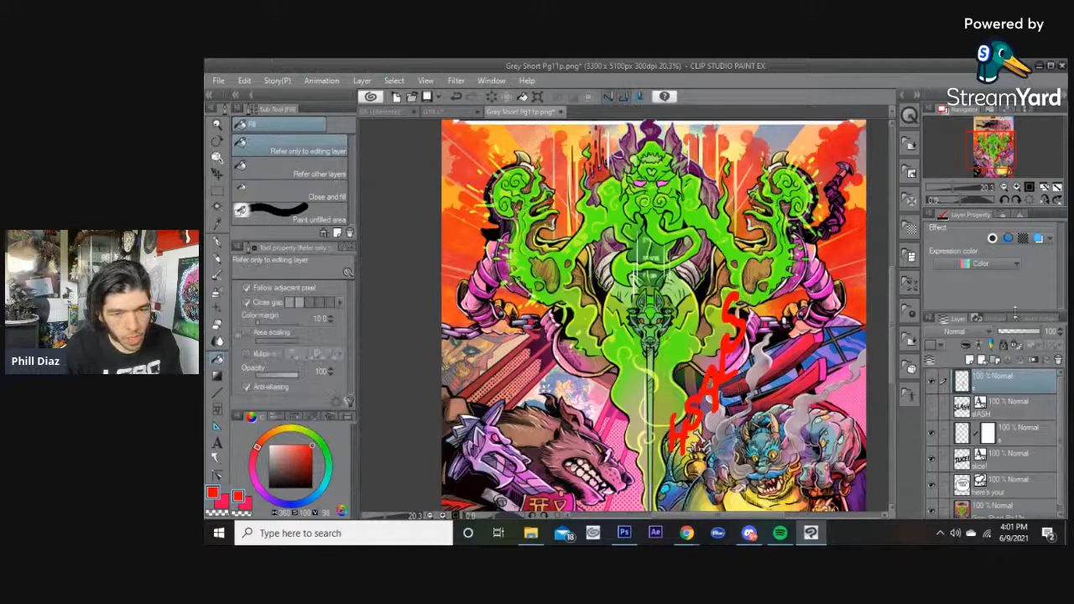
# Add a white border effect to the letters with an edge thickness of 12.
pyautogui.click(991, 239)
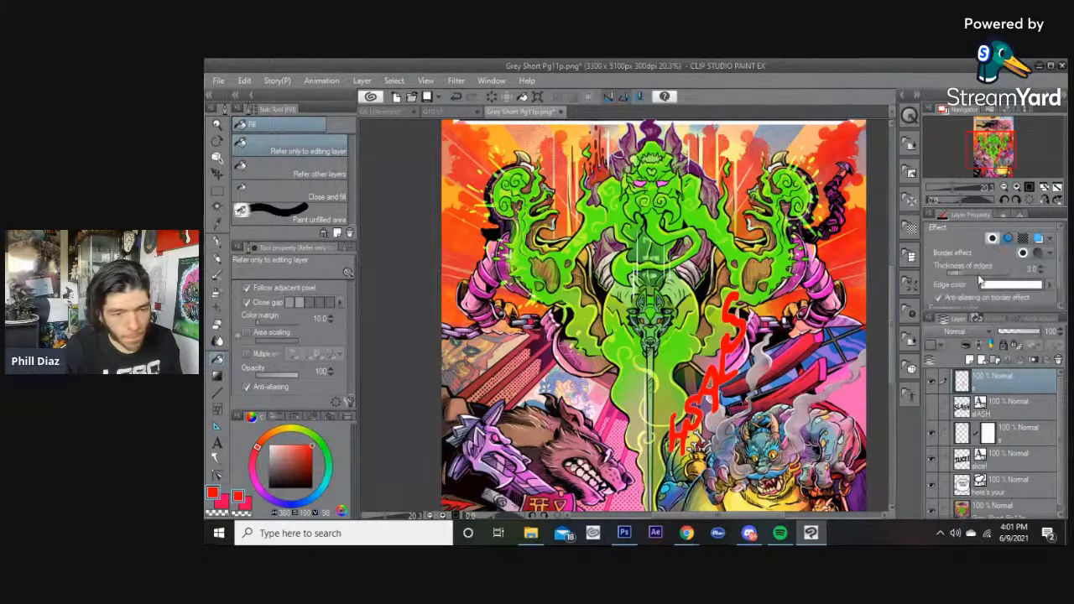
pyautogui.click(980, 280)
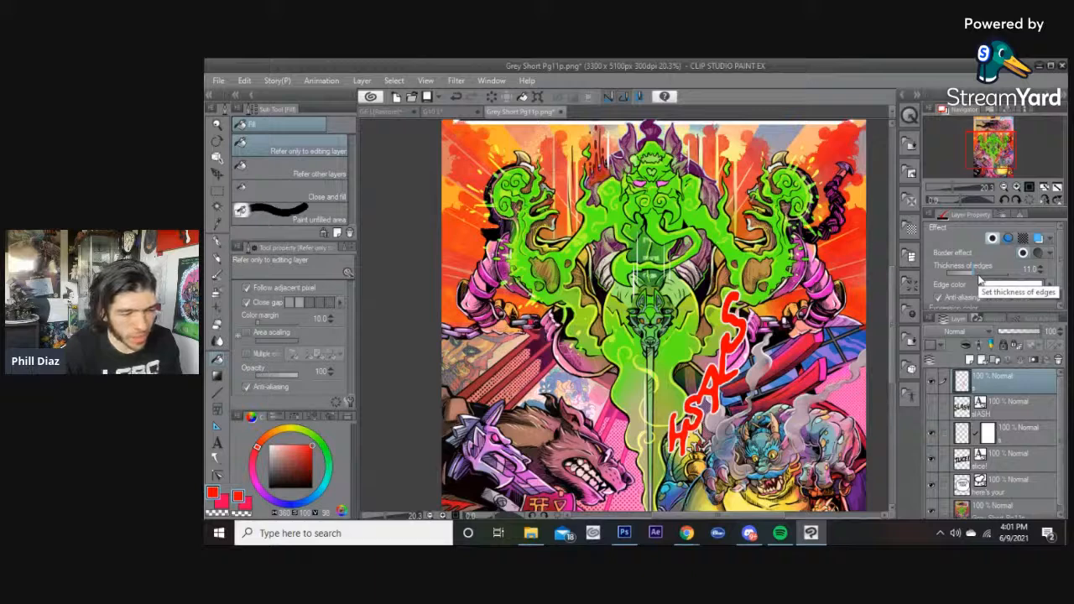
pyautogui.click(979, 280)
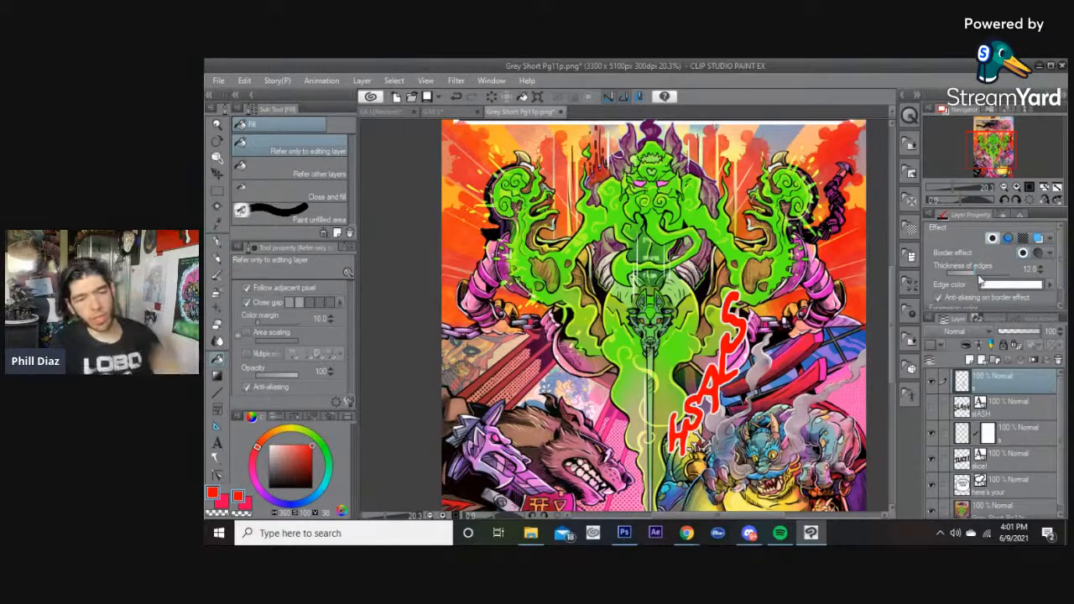
# Nudge the letters and apply a Perspective transform, widening the top of the letter stack.
pyautogui.click(218, 157)
pyautogui.moveTo(729, 378); pyautogui.dragTo(723, 377)
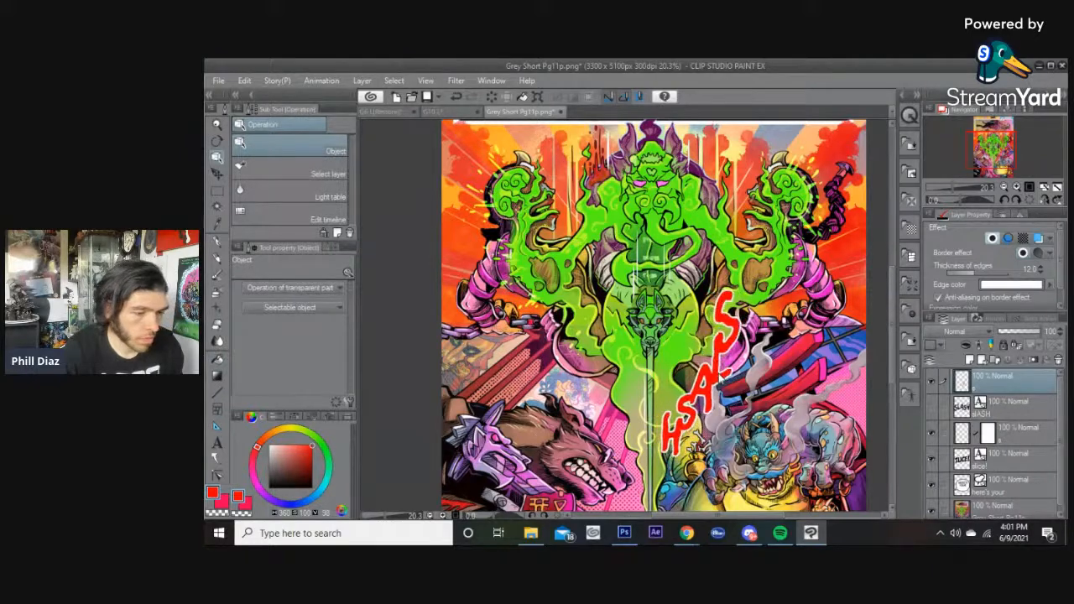
pyautogui.click(244, 81)
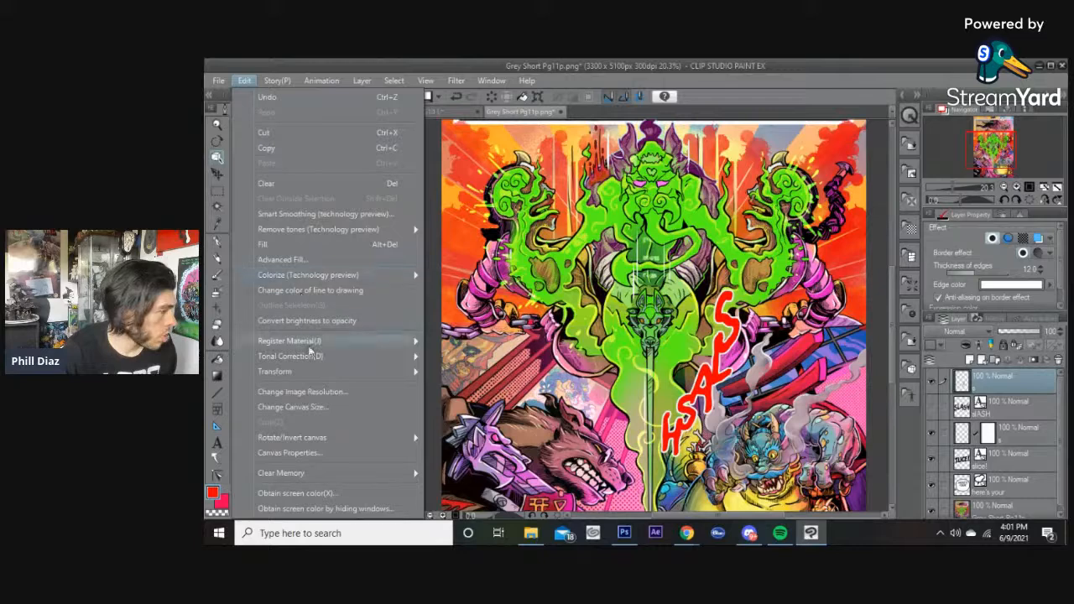
pyautogui.moveTo(311, 373)
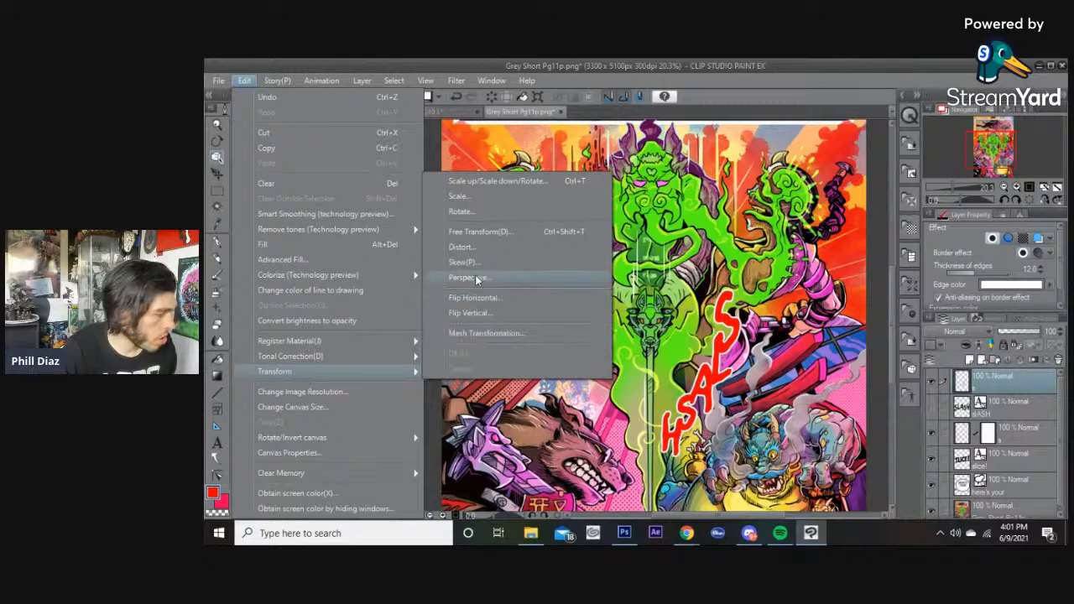
pyautogui.click(474, 278)
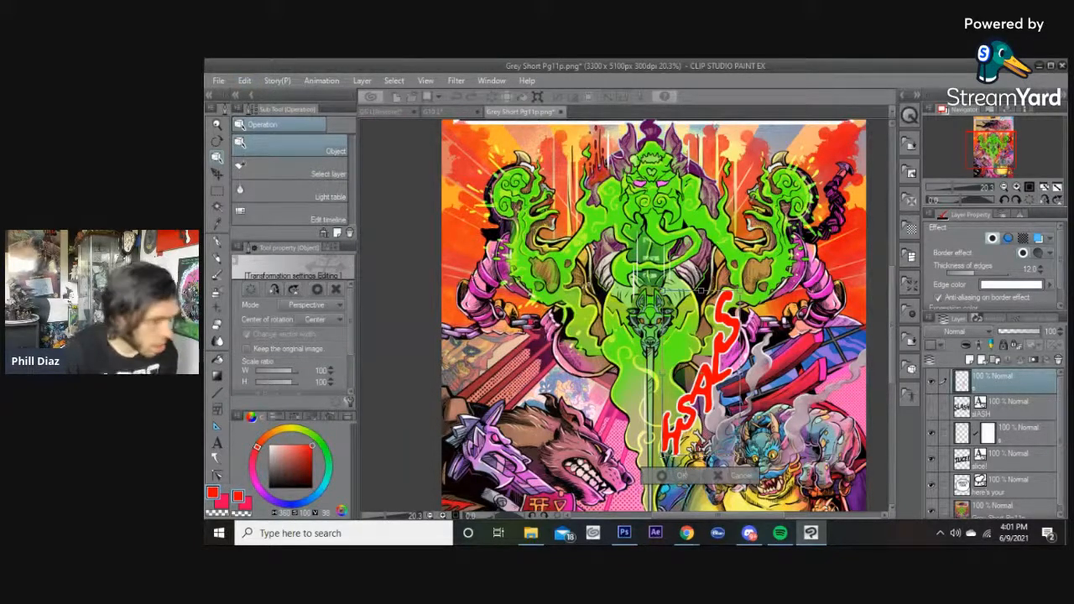
pyautogui.moveTo(740, 291); pyautogui.dragTo(752, 292)
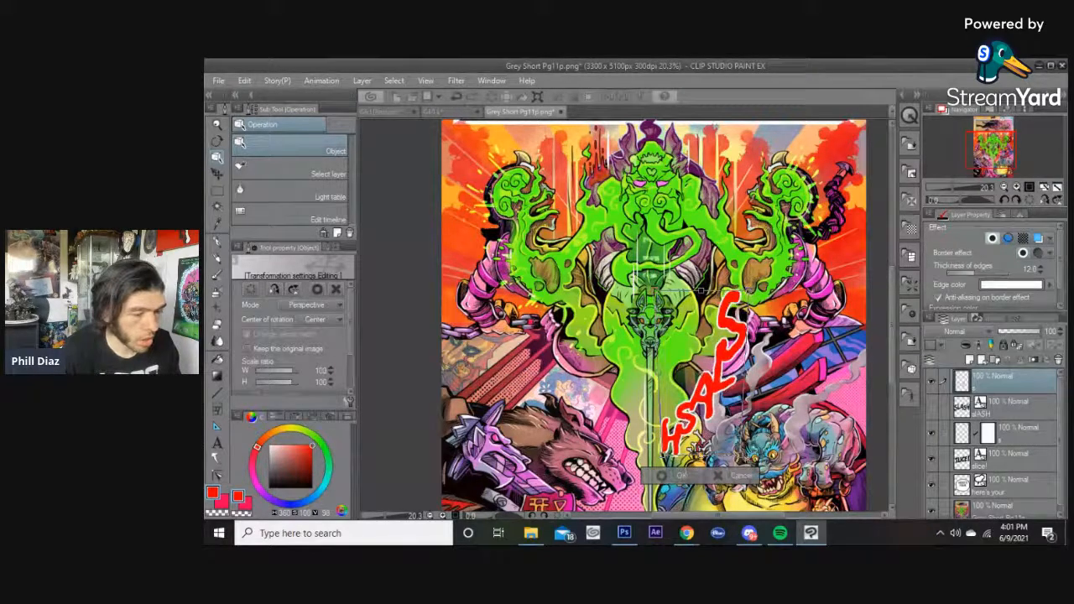
pyautogui.moveTo(745, 457); pyautogui.dragTo(742, 457)
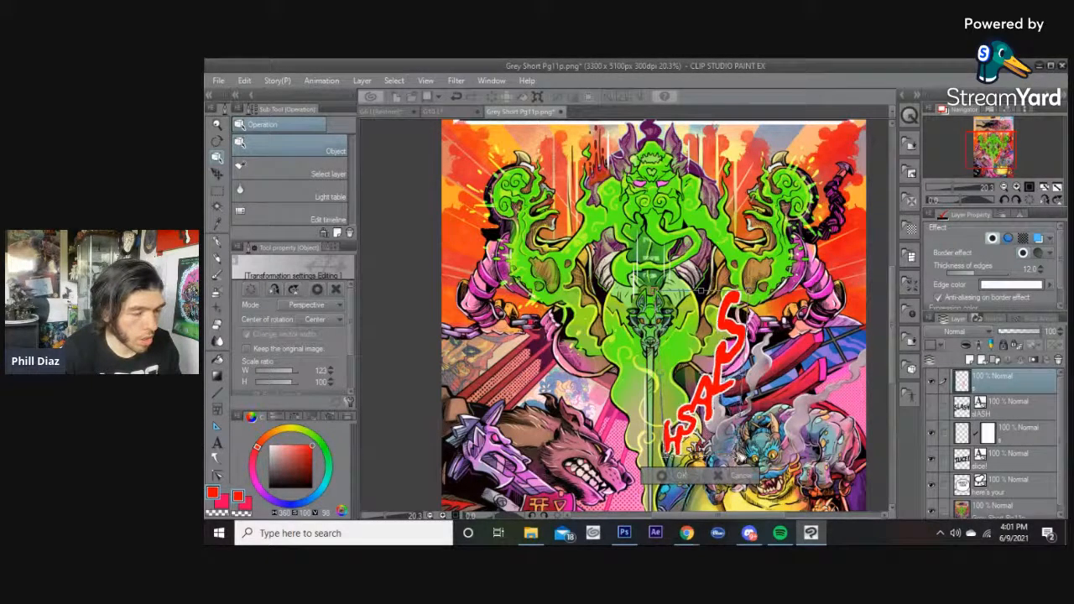
pyautogui.moveTo(718, 386); pyautogui.dragTo(709, 382)
pyautogui.moveTo(717, 245); pyautogui.dragTo(691, 246)
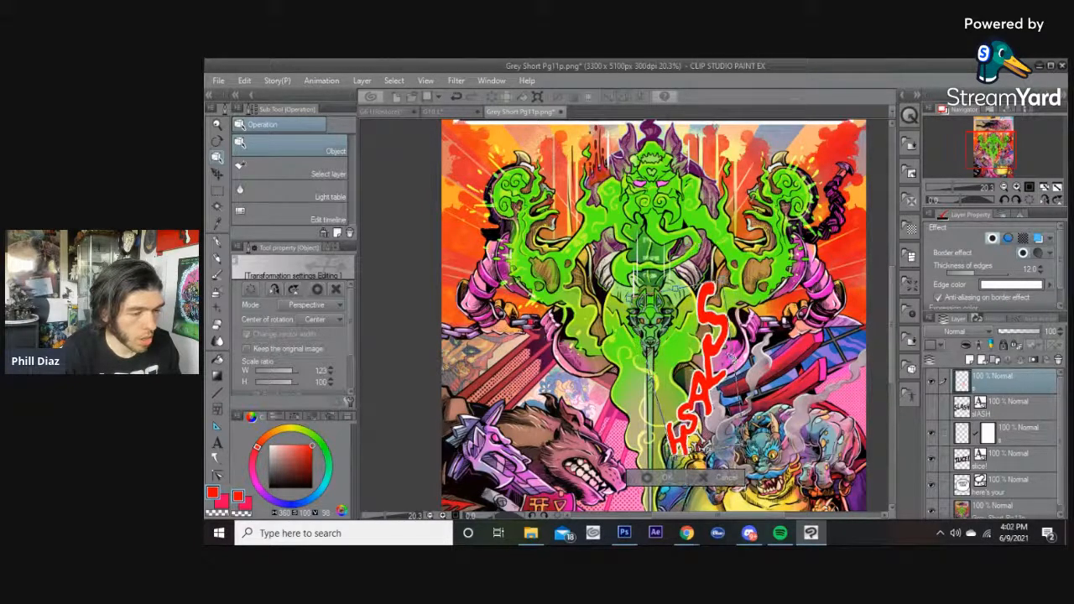
pyautogui.moveTo(715, 376); pyautogui.dragTo(705, 374)
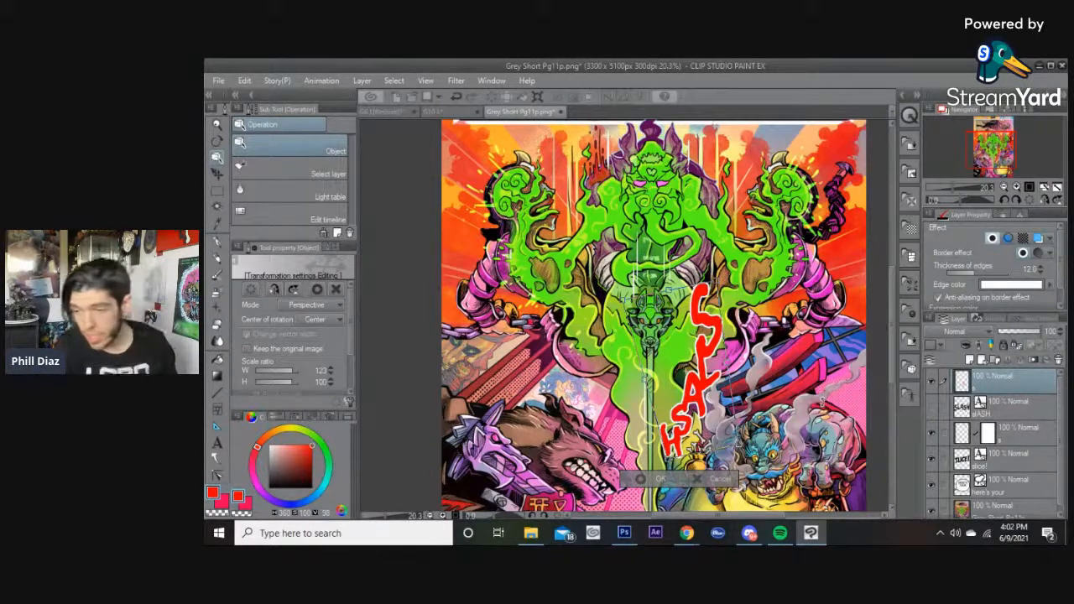
pyautogui.scroll(2, 893, 317)
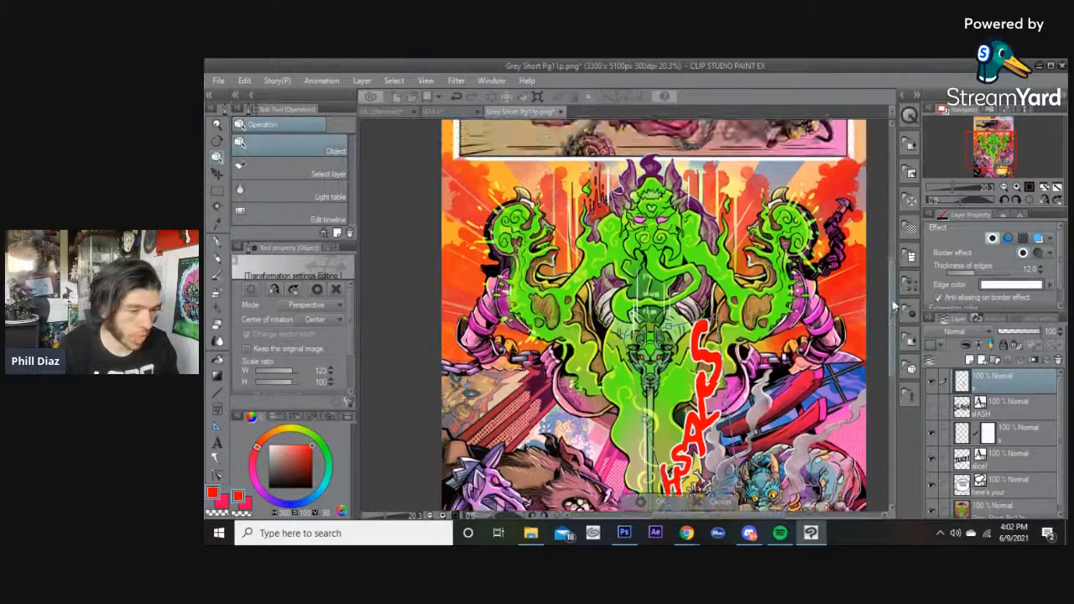
pyautogui.press('Return')
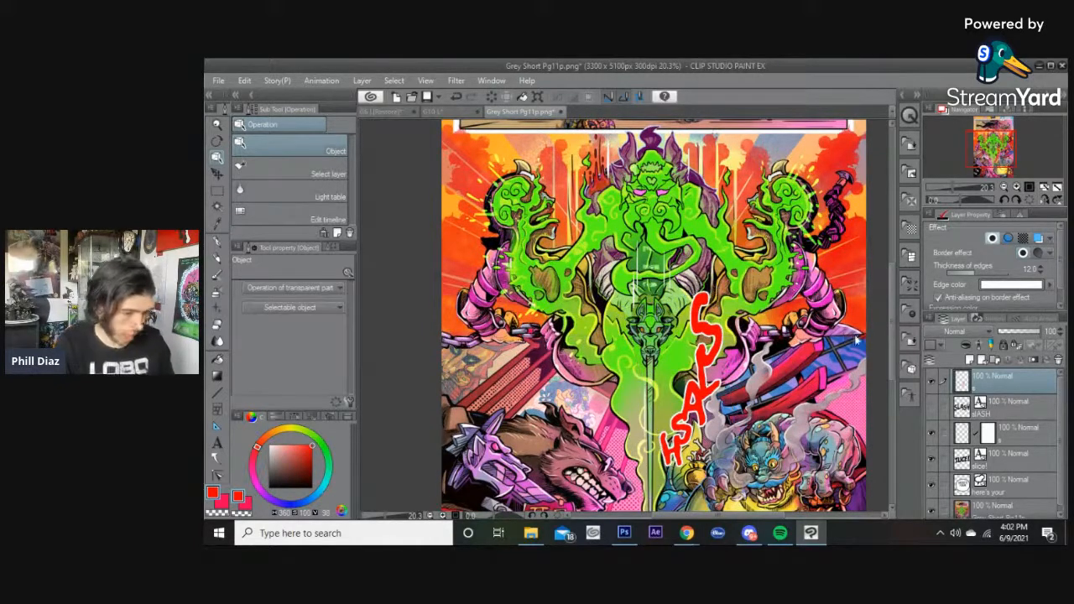
# Hide the SLICE! text layer above the top panel.
pyautogui.scroll(1, 894, 318)
pyautogui.scroll(-1, 893, 317)
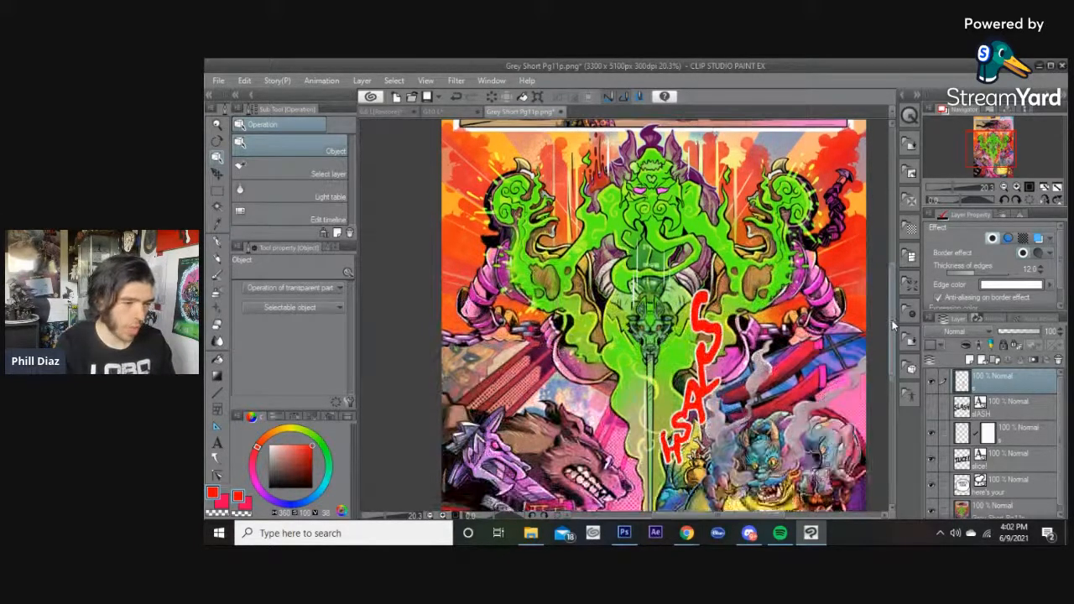
pyautogui.scroll(5, 892, 293)
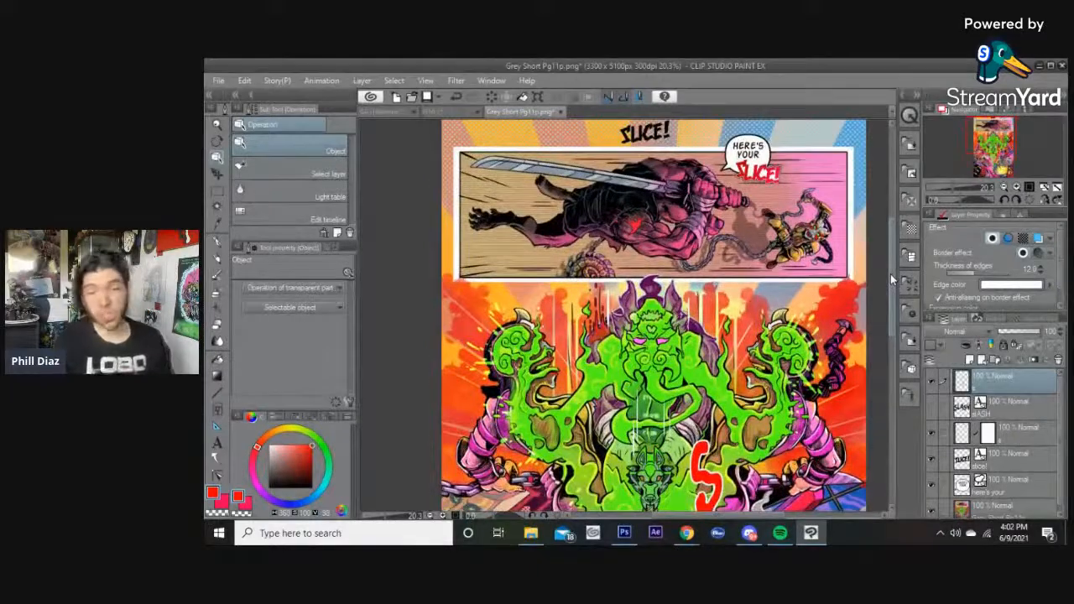
pyautogui.click(647, 144)
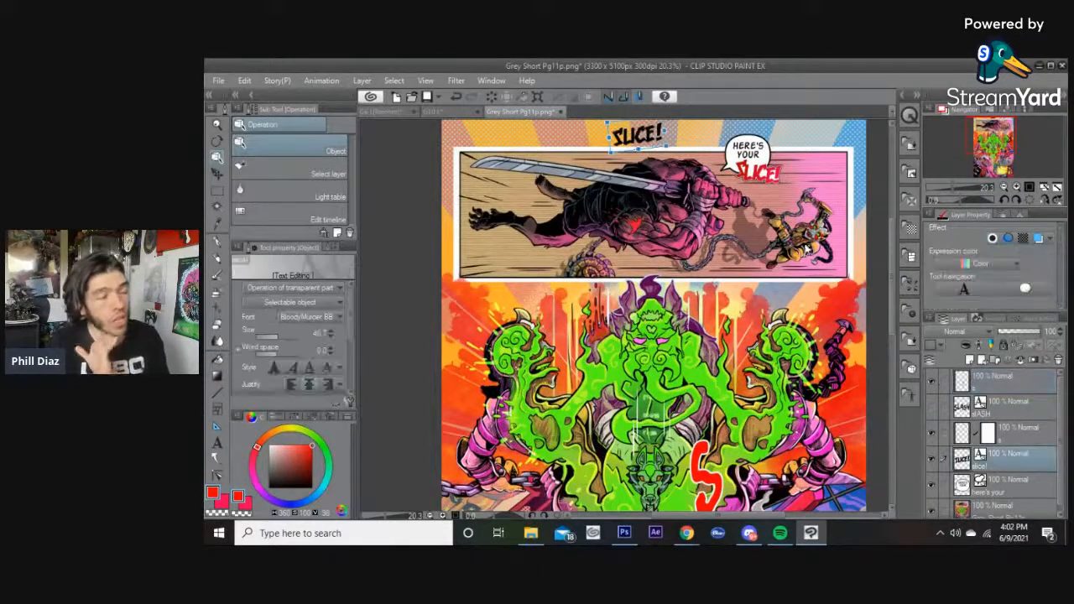
pyautogui.click(931, 458)
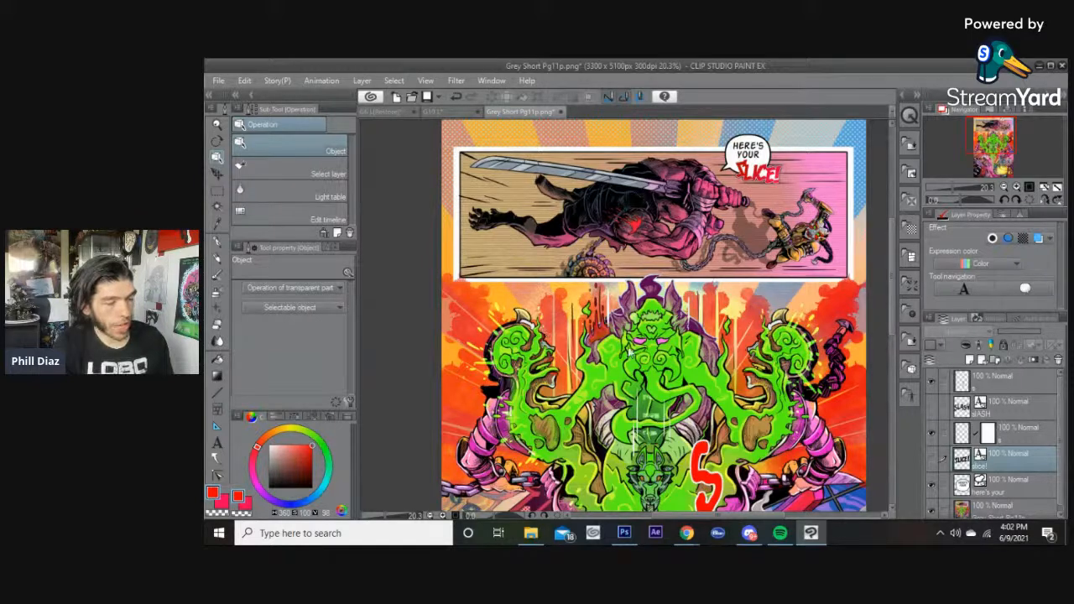
pyautogui.moveTo(892, 251); pyautogui.dragTo(892, 280)
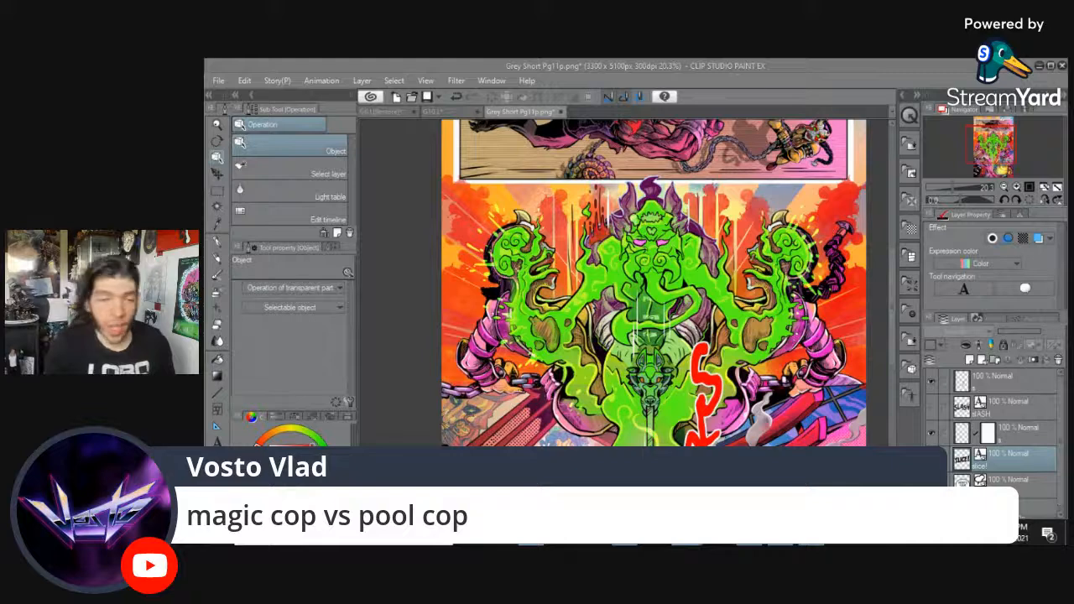
pyautogui.moveTo(889, 264); pyautogui.dragTo(885, 293)
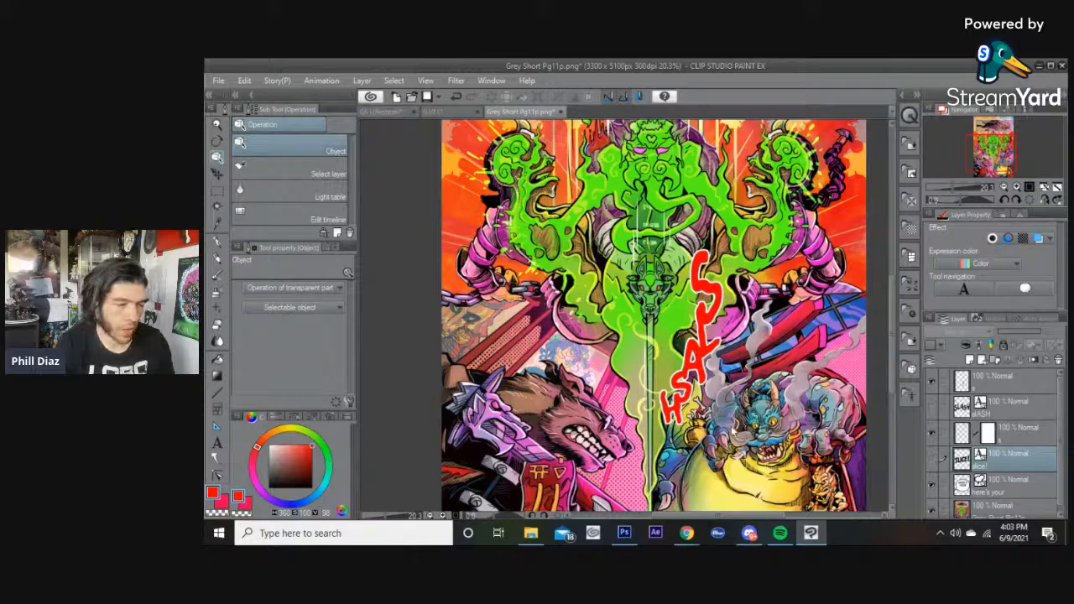
pyautogui.moveTo(892, 309); pyautogui.dragTo(890, 331)
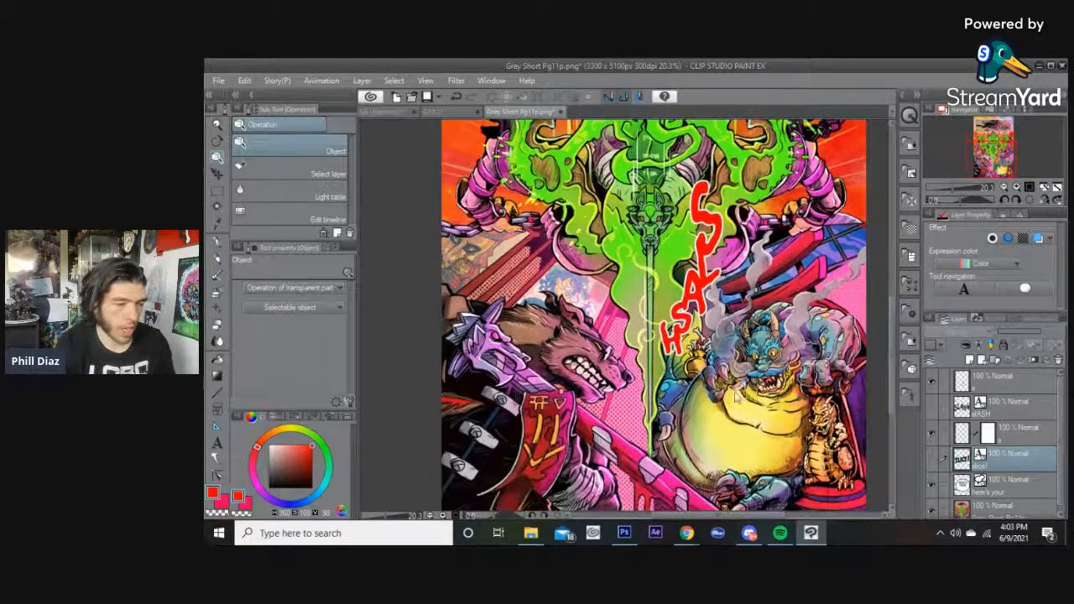
# Zoom and pan around the lower panel to examine the red letter stack against the artwork.
pyautogui.scroll(2, 698, 398)
pyautogui.scroll(3, 727, 395)
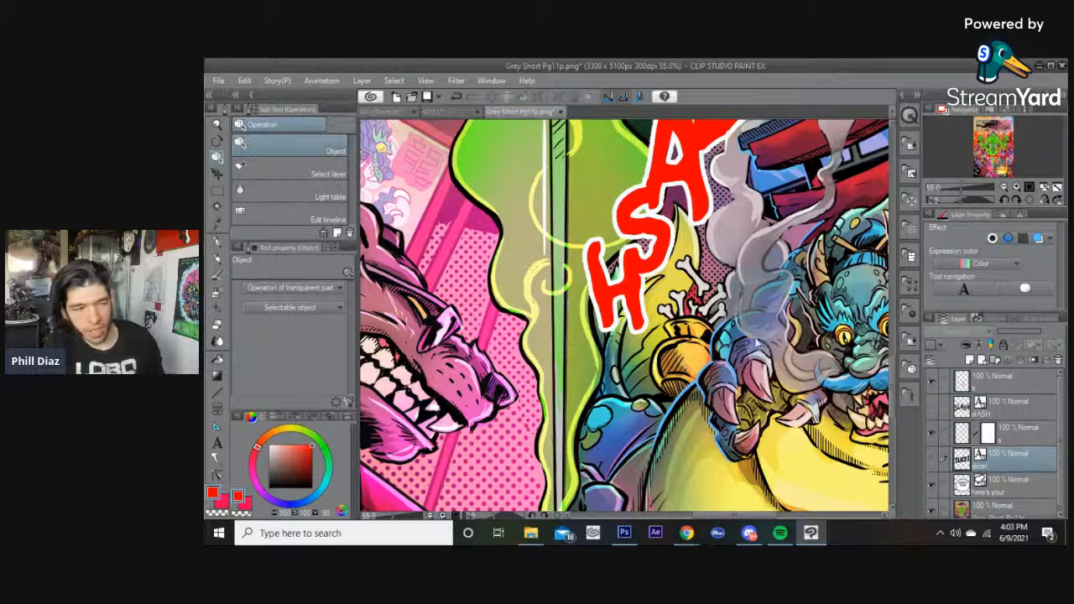
pyautogui.scroll(-5, 745, 352)
pyautogui.moveTo(892, 332); pyautogui.dragTo(891, 288)
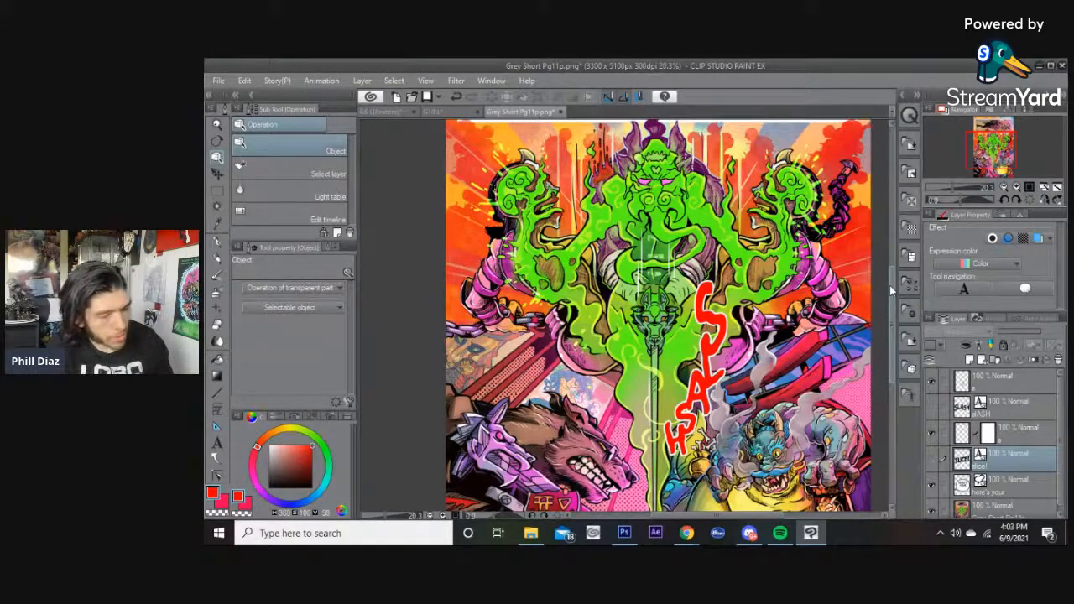
pyautogui.scroll(1, 686, 295)
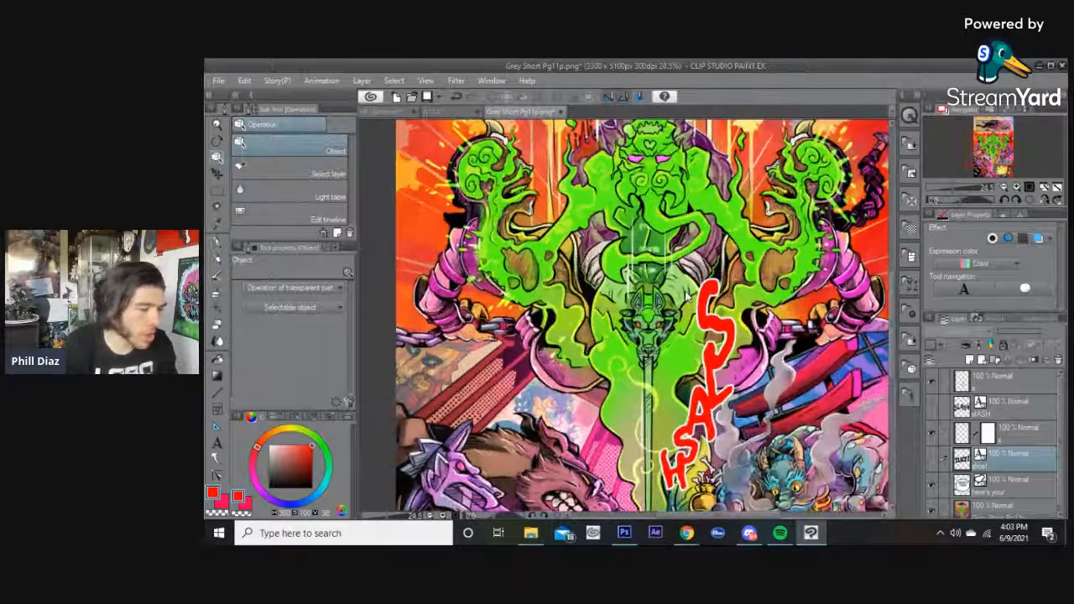
pyautogui.scroll(3, 540, 426)
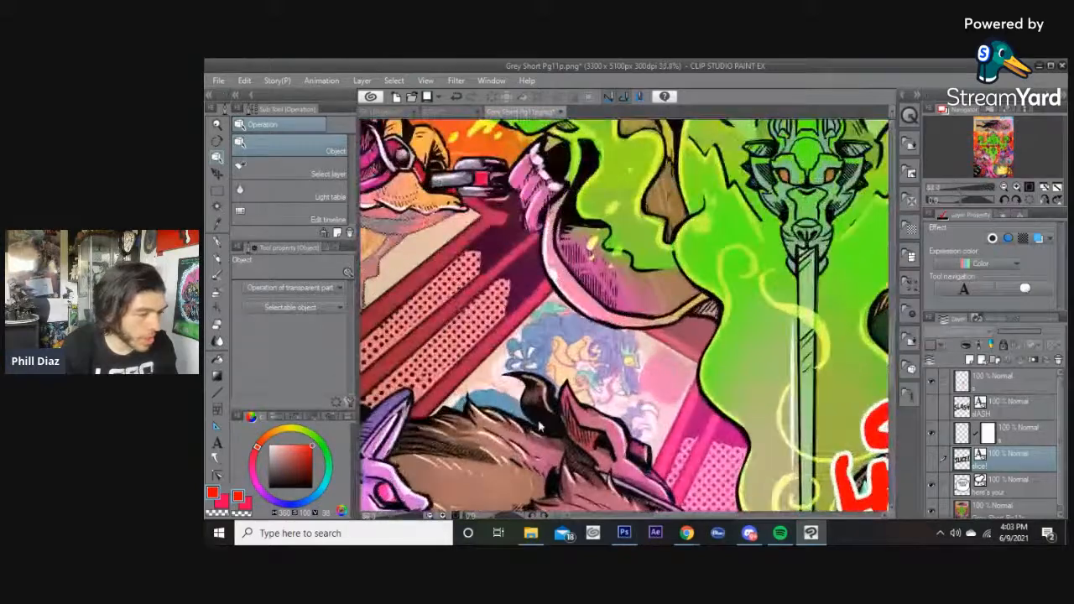
pyautogui.scroll(2, 540, 427)
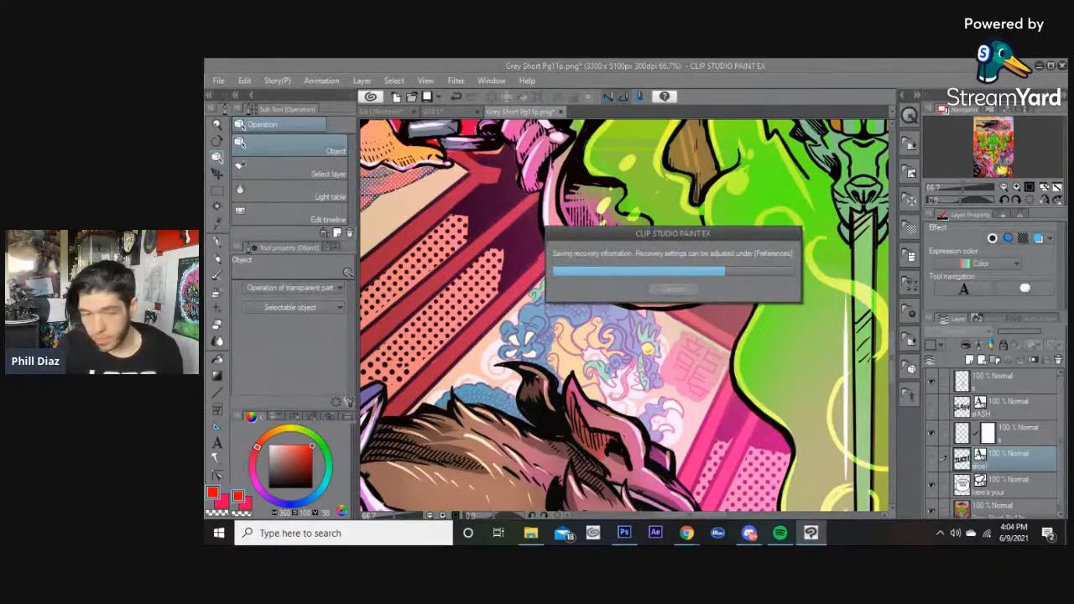
pyautogui.scroll(-5, 714, 303)
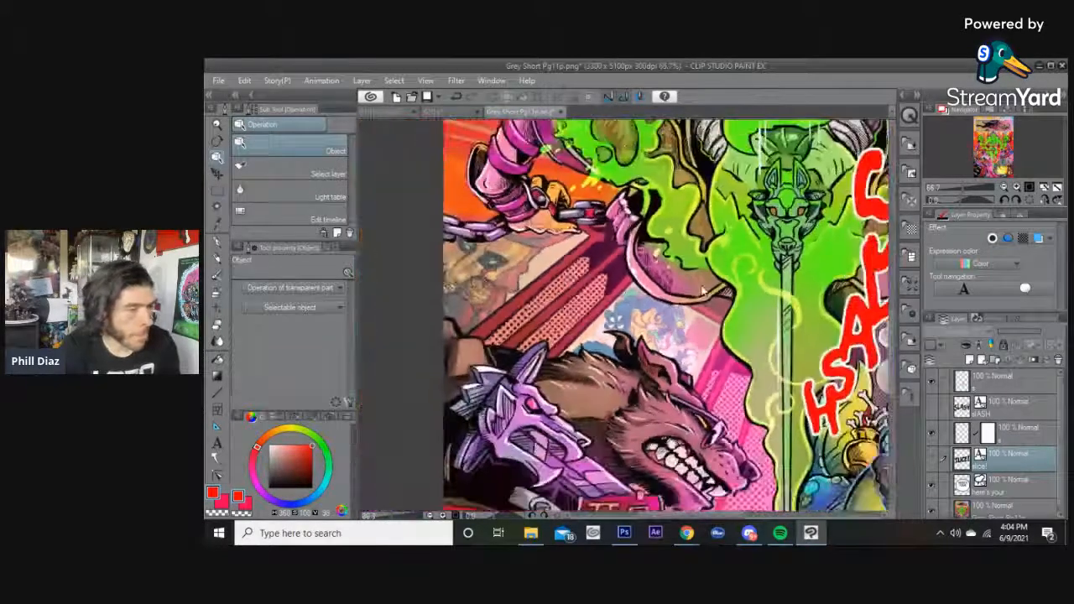
pyautogui.moveTo(763, 238); pyautogui.dragTo(622, 468)
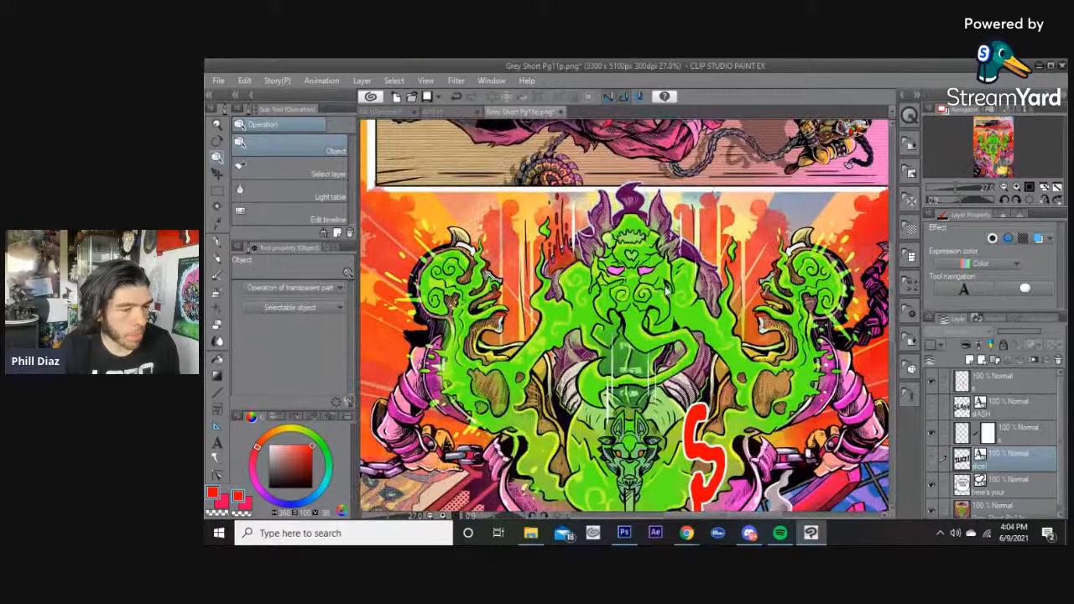
pyautogui.moveTo(689, 382); pyautogui.dragTo(696, 262)
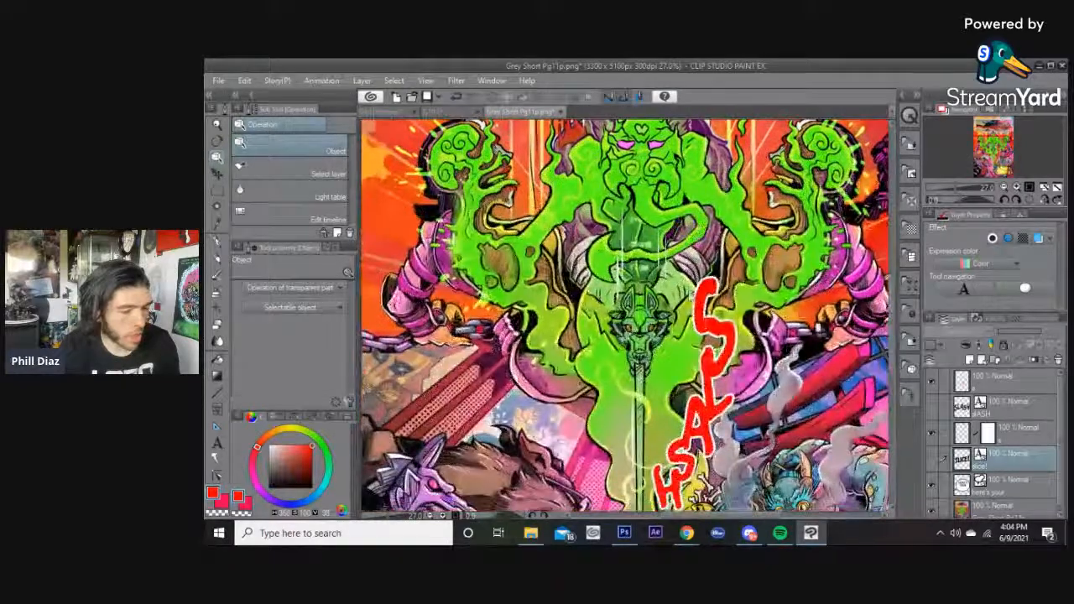
pyautogui.scroll(-3, 693, 299)
pyautogui.scroll(-2, 692, 299)
pyautogui.scroll(2, 686, 294)
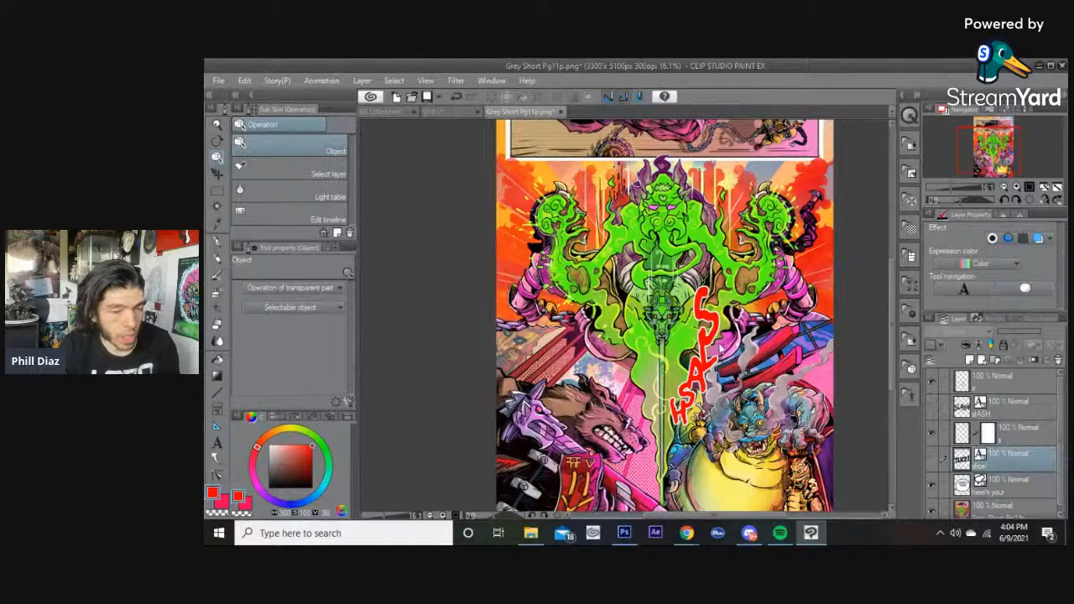
# Select the letter stack layer and change its border effect colour to near-black 111111.
pyautogui.click(942, 506)
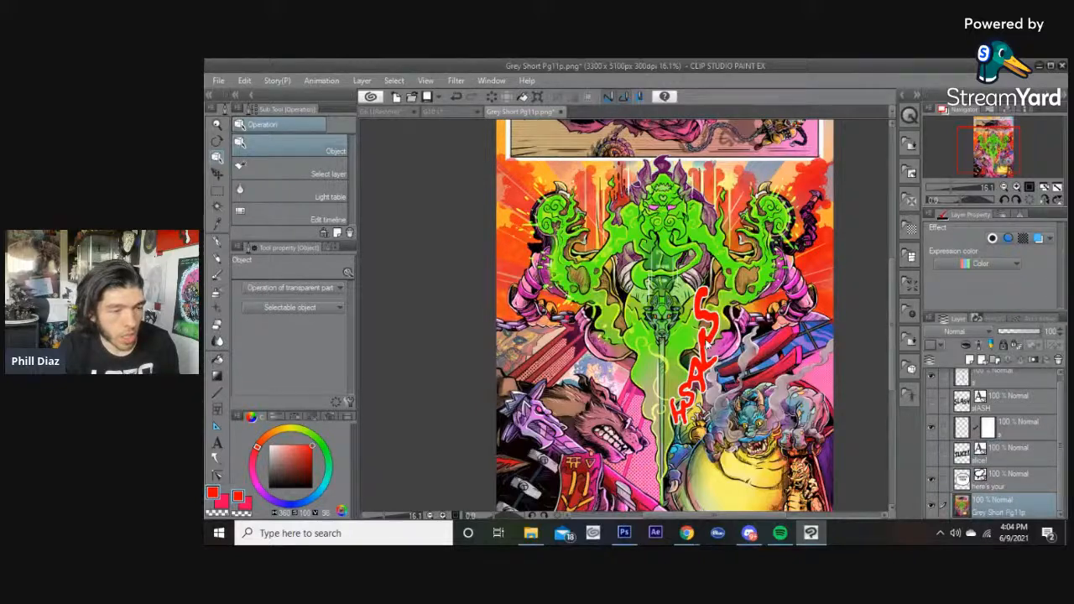
pyautogui.click(704, 342)
pyautogui.click(1044, 285)
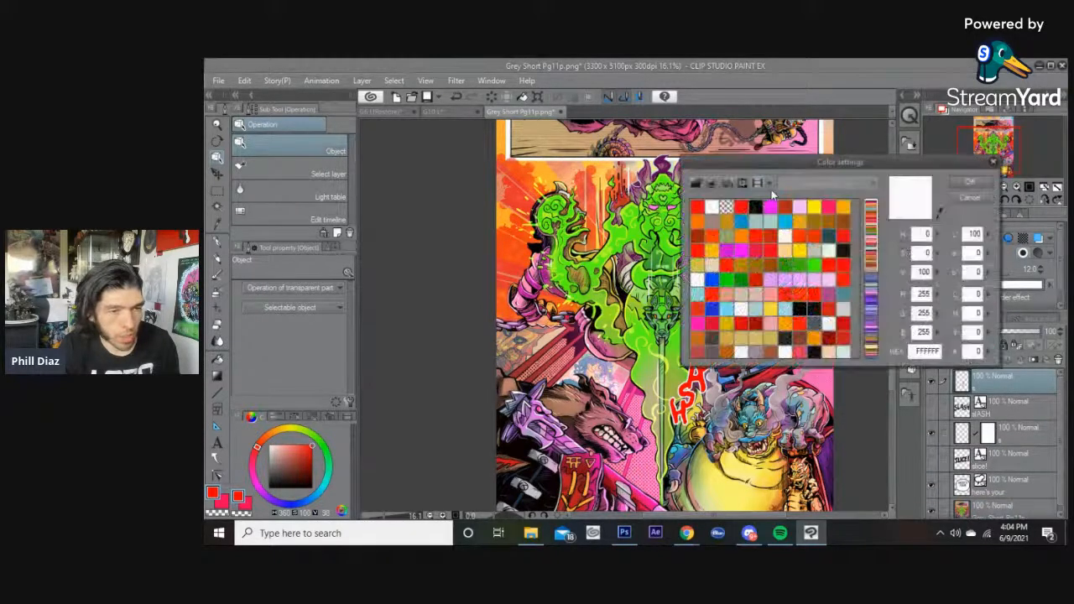
pyautogui.click(756, 206)
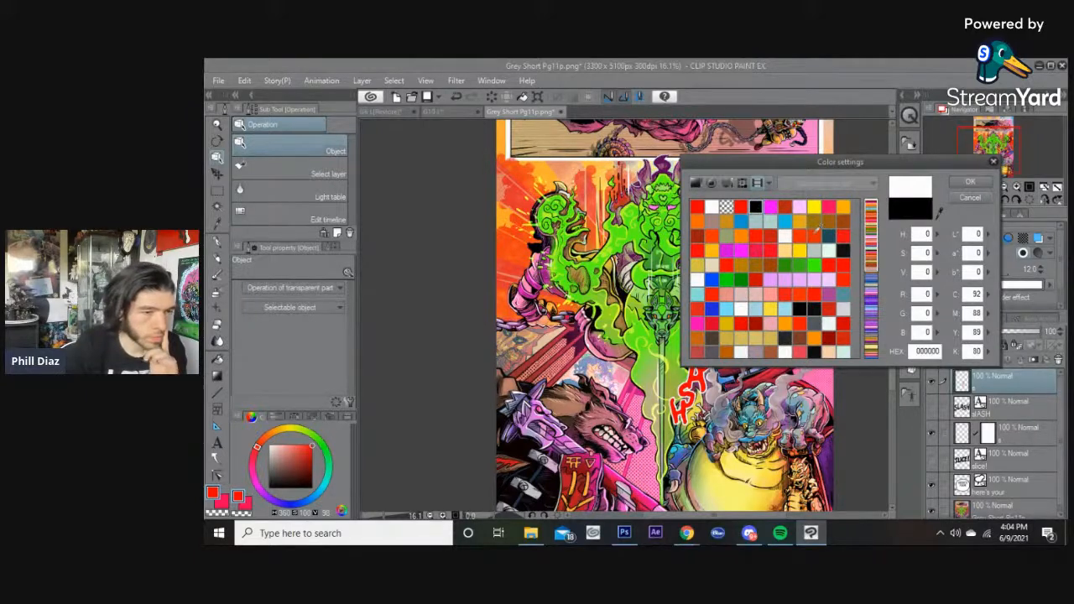
pyautogui.click(843, 249)
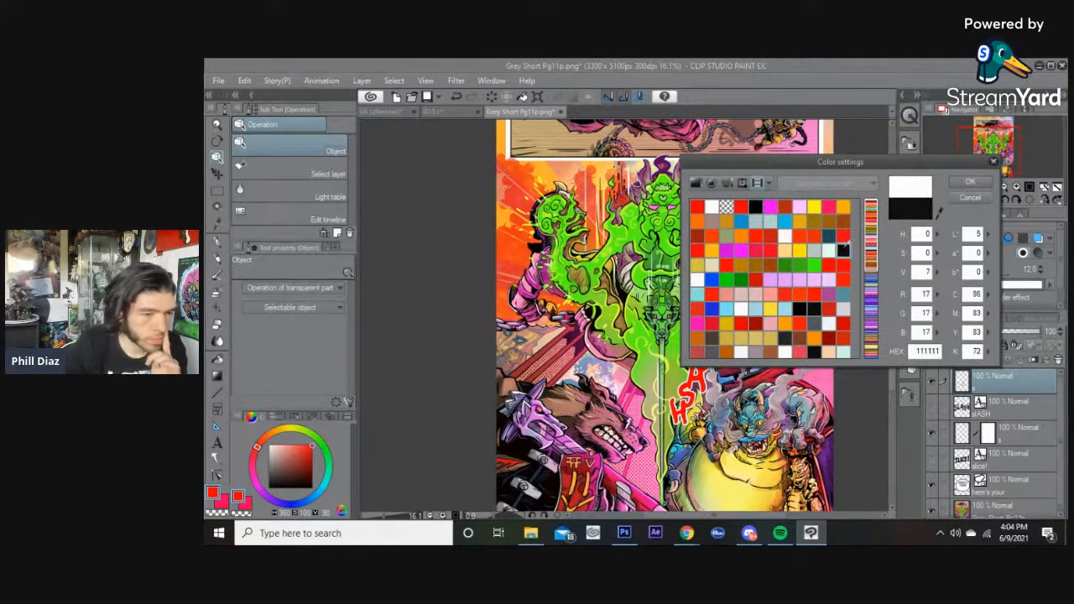
pyautogui.click(727, 183)
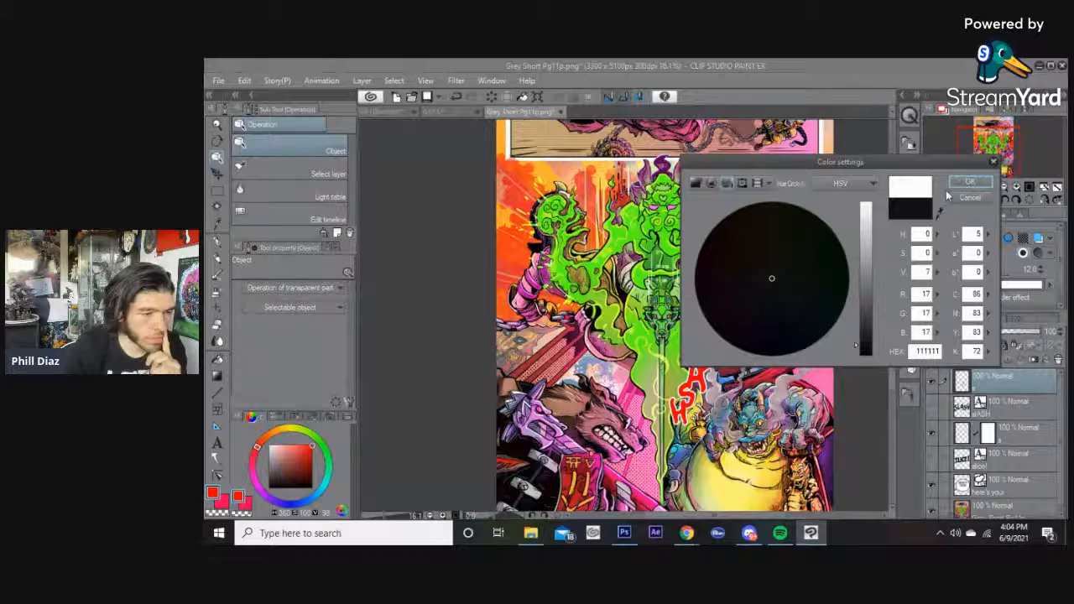
pyautogui.click(969, 182)
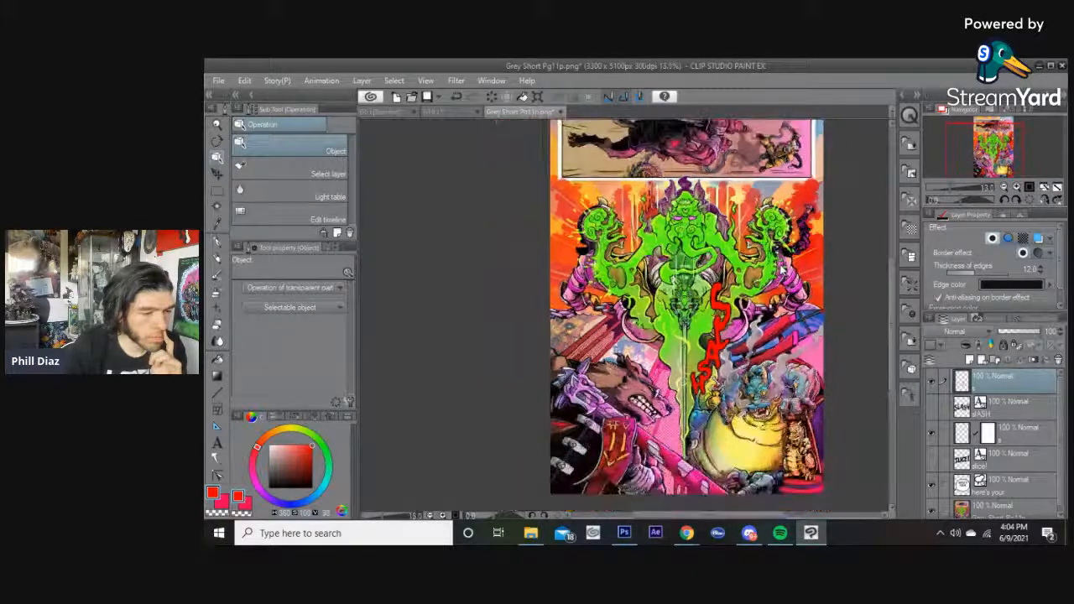
# Try pink and blue fills on the letter stack with the Fill tool before refilling it red.
pyautogui.scroll(1, 784, 271)
pyautogui.scroll(-1, 784, 271)
pyautogui.scroll(1, 784, 271)
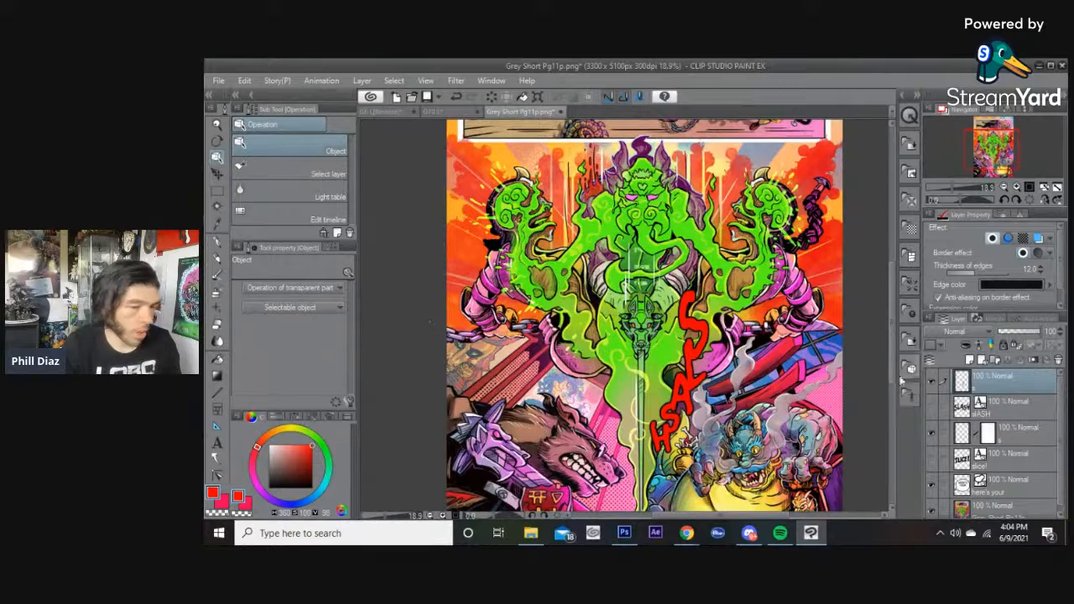
pyautogui.press('g')
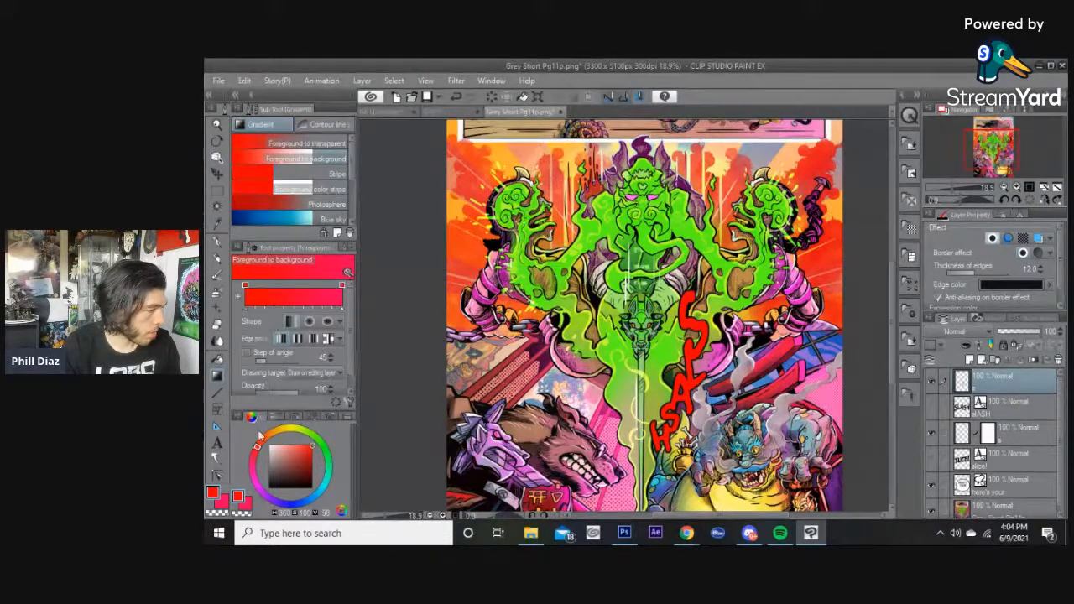
pyautogui.press('g')
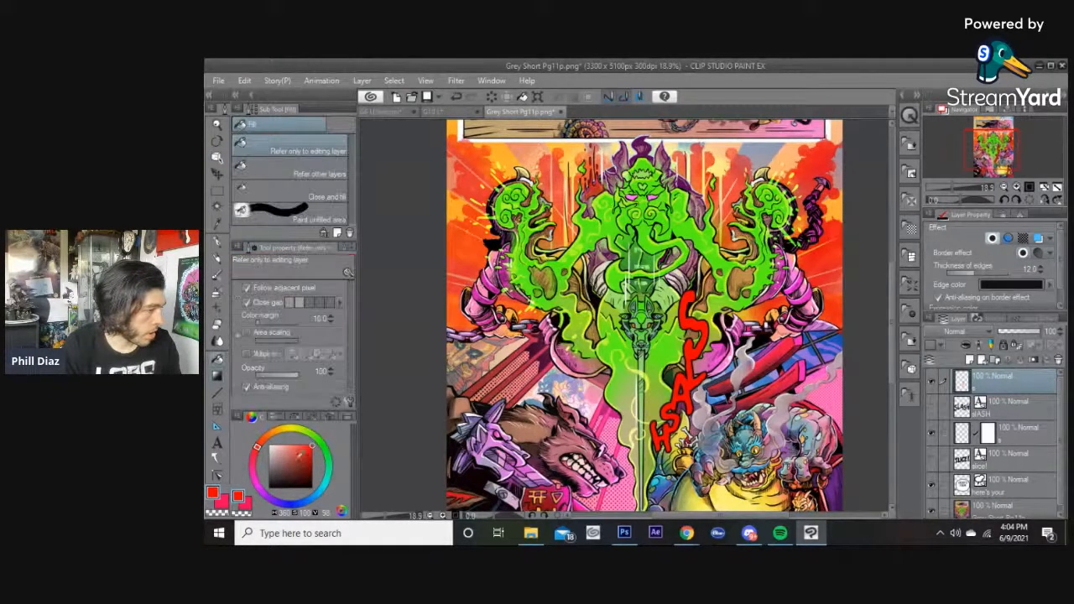
pyautogui.moveTo(256, 460); pyautogui.dragTo(252, 475)
pyautogui.click(698, 354)
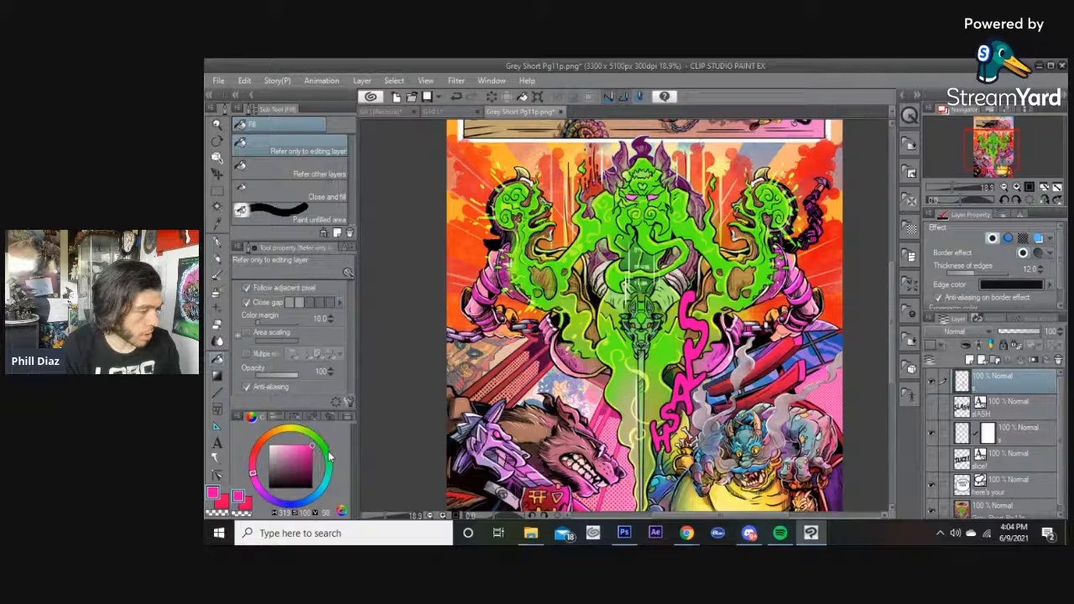
pyautogui.click(319, 492)
pyautogui.click(694, 354)
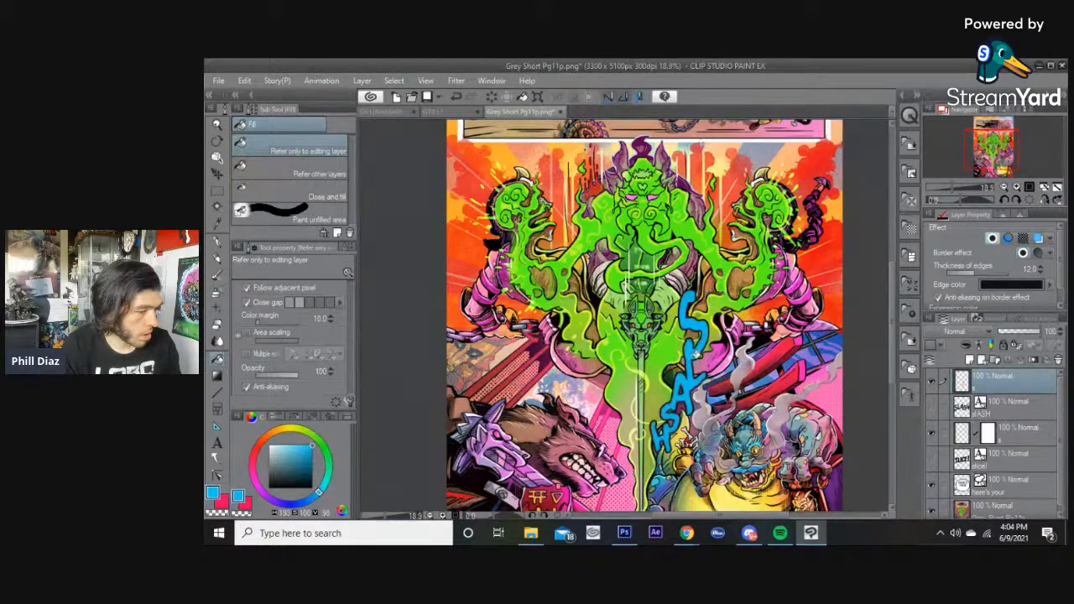
pyautogui.click(257, 461)
pyautogui.moveTo(254, 448); pyautogui.dragTo(310, 457)
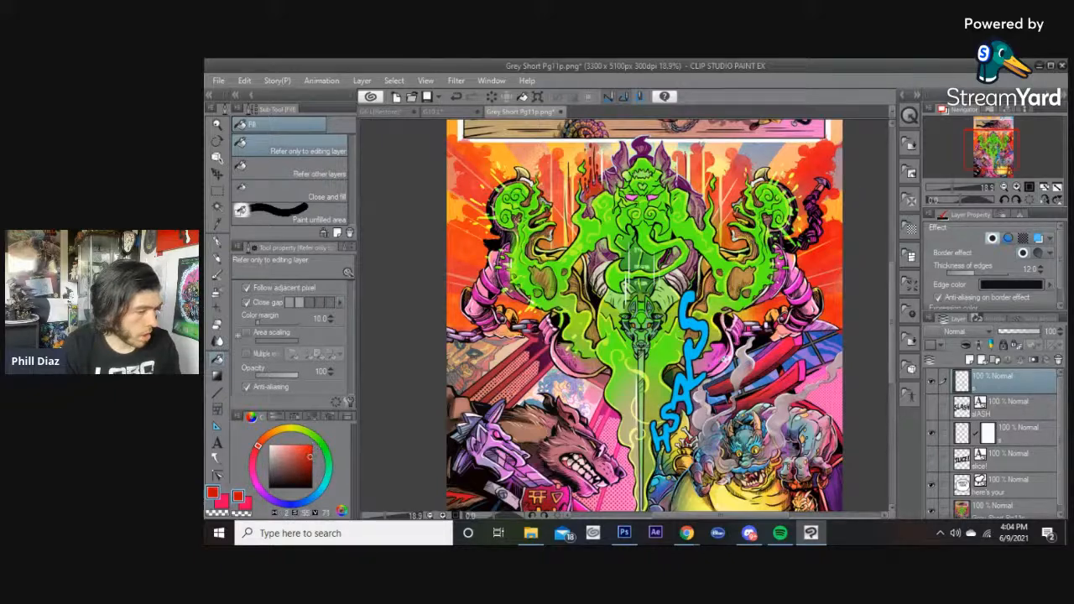
pyautogui.click(703, 349)
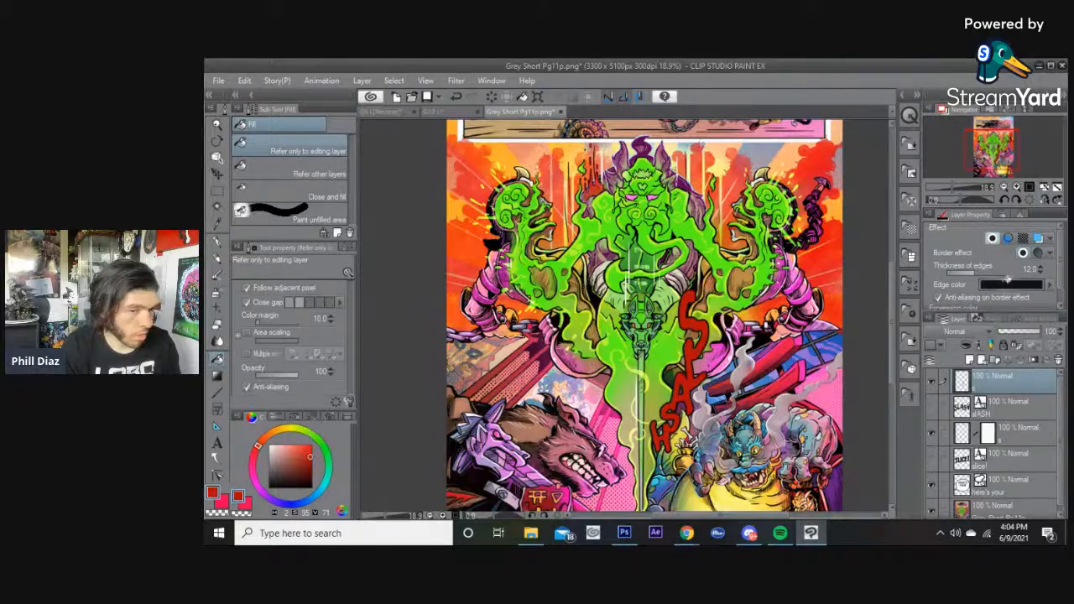
# Set the letters' border effect colour back to white and reduce the edge thickness to 10.
pyautogui.click(1046, 286)
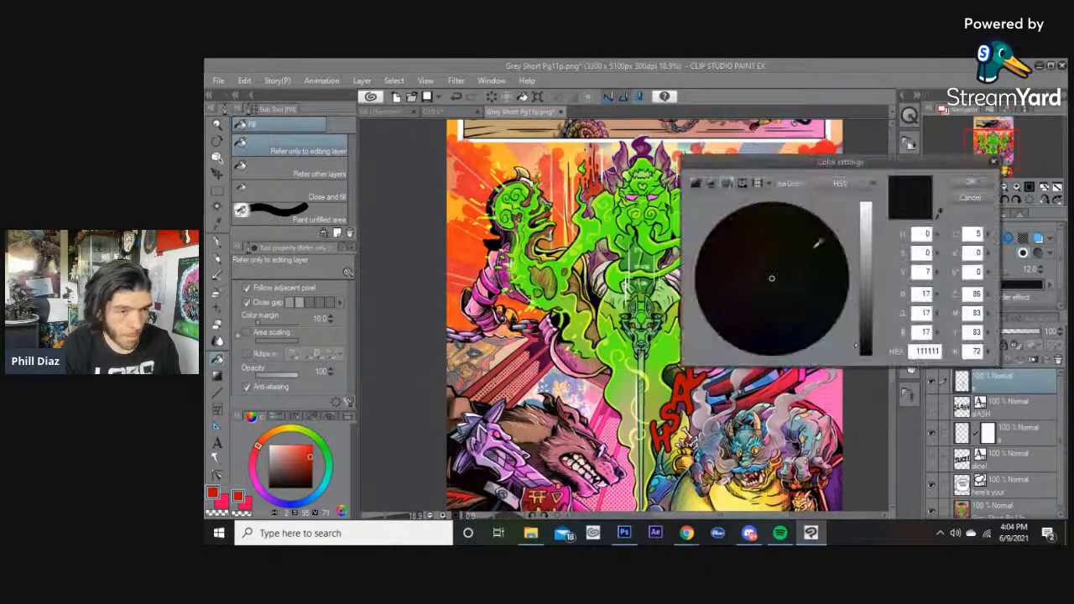
pyautogui.click(972, 182)
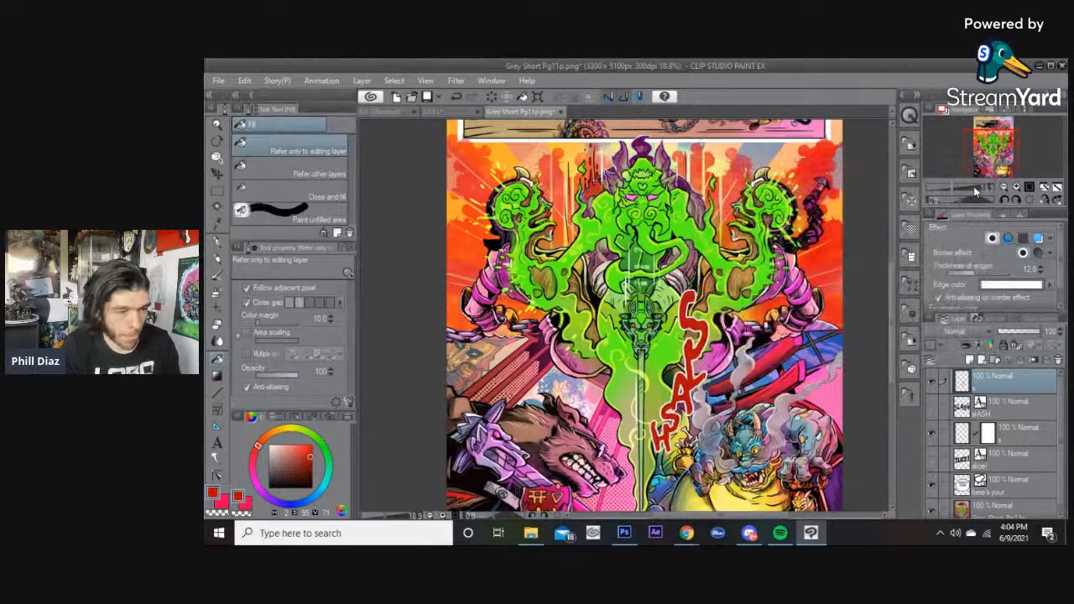
pyautogui.click(976, 275)
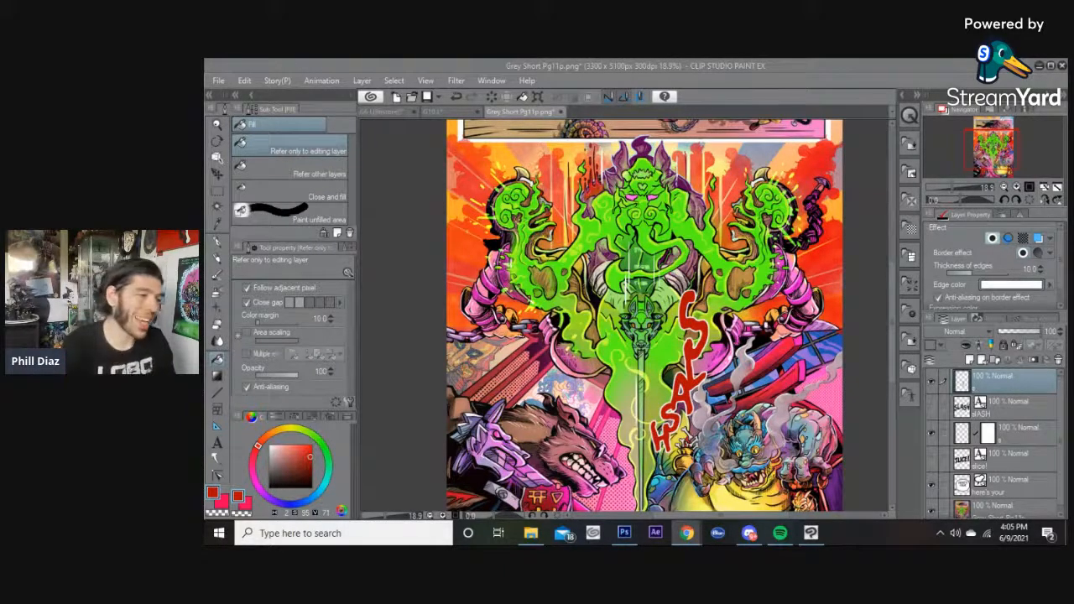
# Add the sound effect text YAAAH! at the top of the lower panel and enlarge its font size.
pyautogui.moveTo(893, 366); pyautogui.dragTo(872, 378)
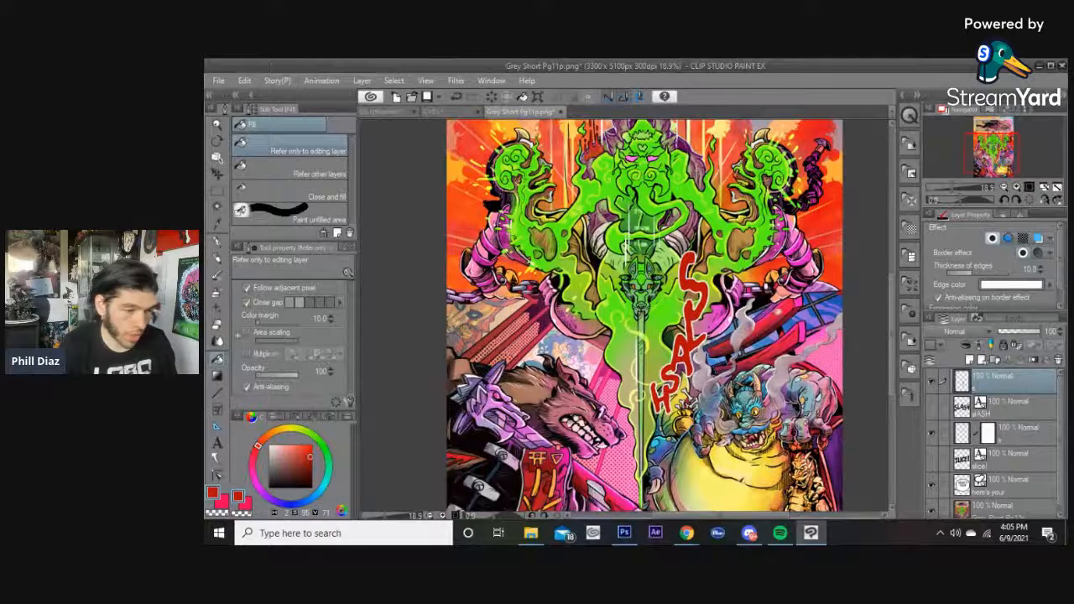
pyautogui.moveTo(893, 337); pyautogui.dragTo(883, 309)
pyautogui.scroll(1, 691, 281)
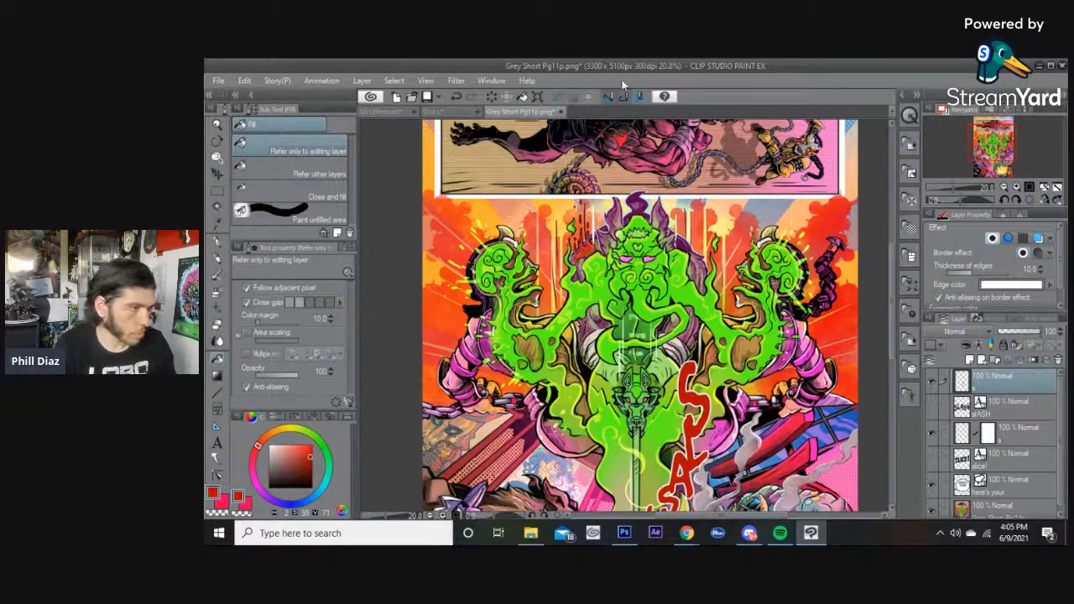
pyautogui.press('t')
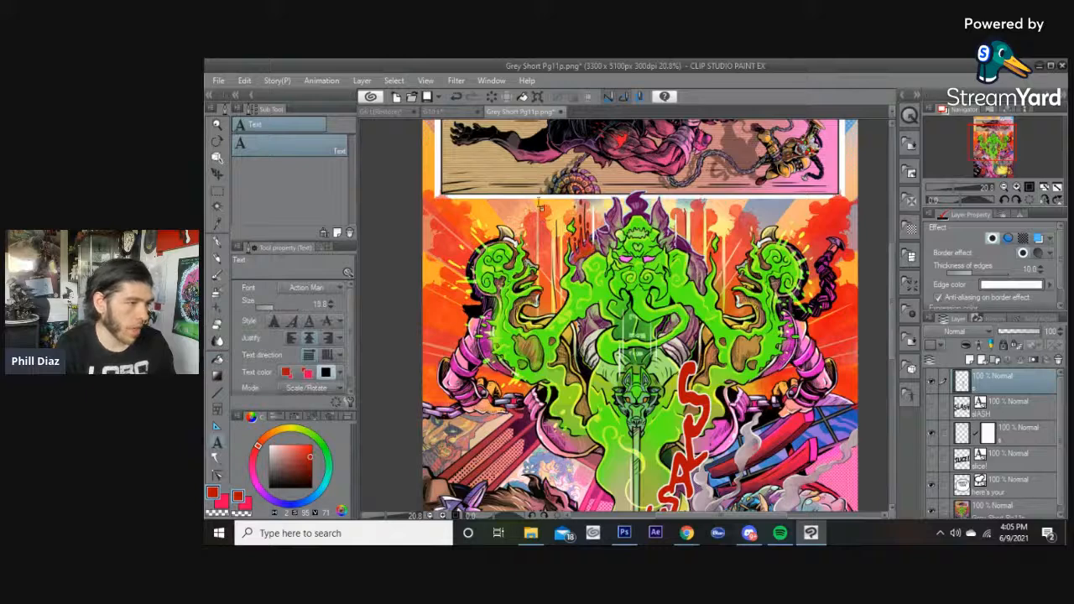
pyautogui.scroll(2, 891, 266)
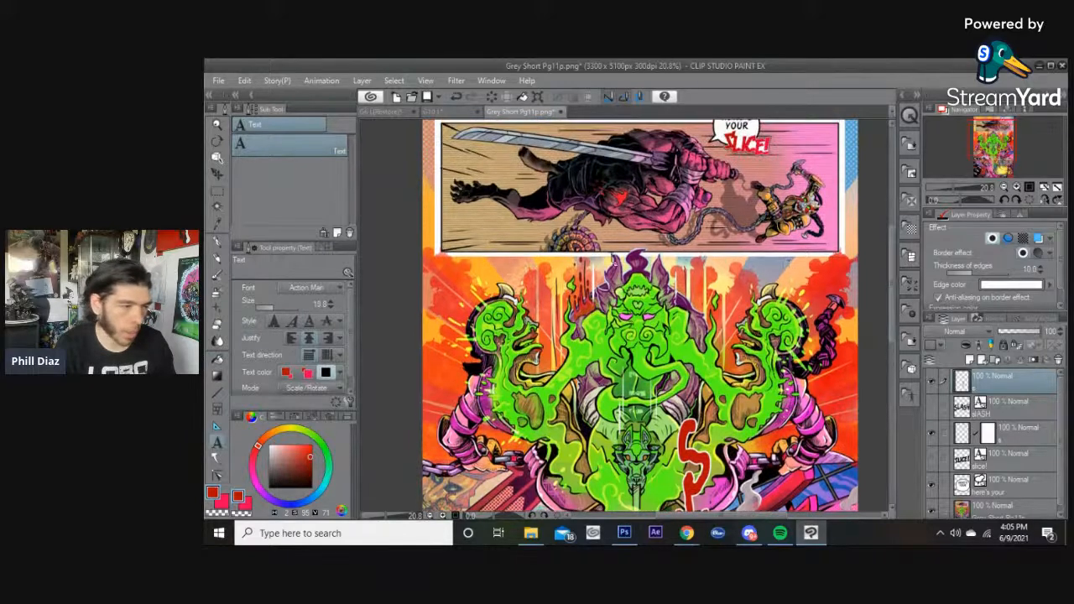
pyautogui.click(526, 274)
pyautogui.write('Y')
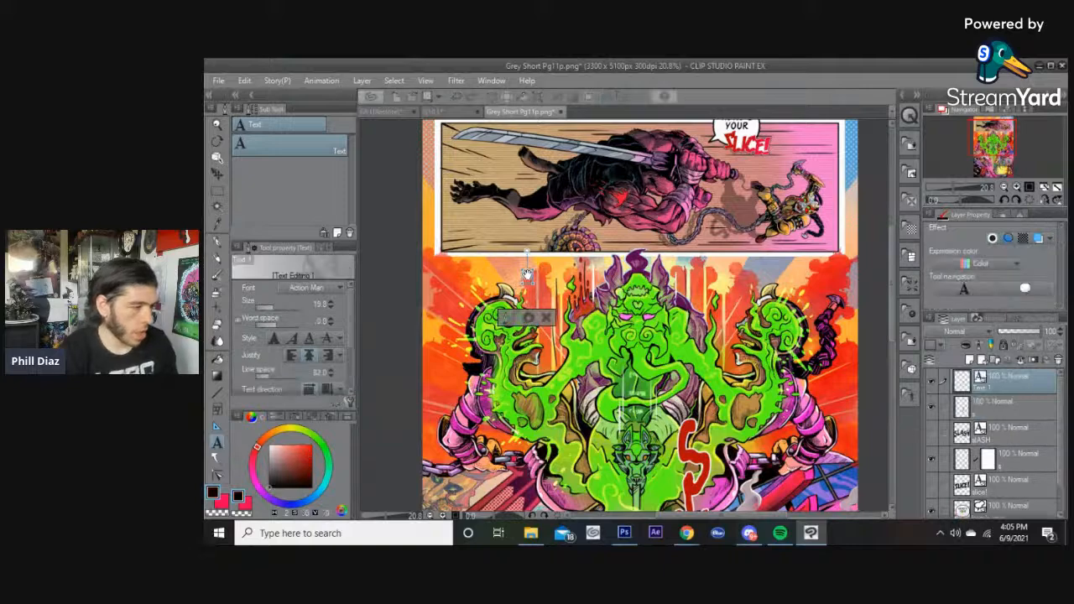
pyautogui.write('AAAAH!')
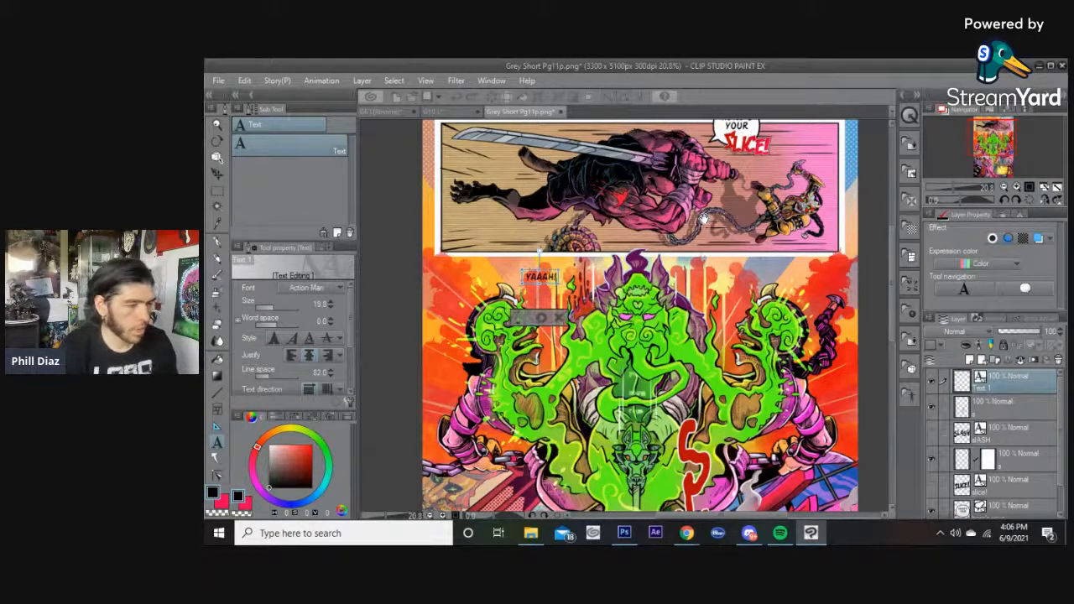
pyautogui.moveTo(273, 308); pyautogui.dragTo(285, 308)
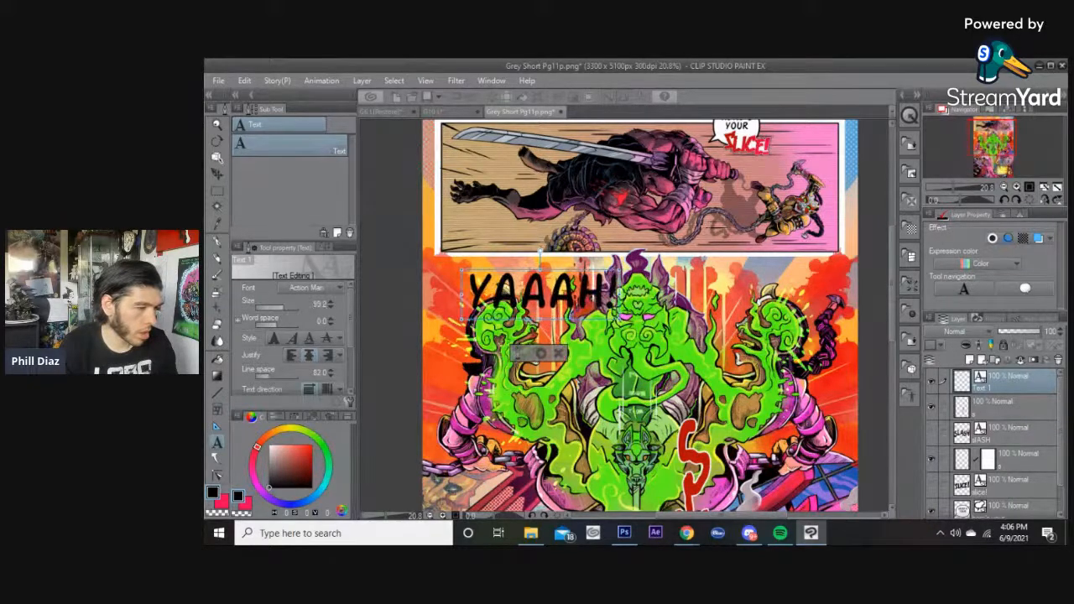
# Move the YAAAH! text to the top centre of the panel and scale it wider and taller.
pyautogui.click(542, 354)
pyautogui.moveTo(523, 322); pyautogui.dragTo(649, 347)
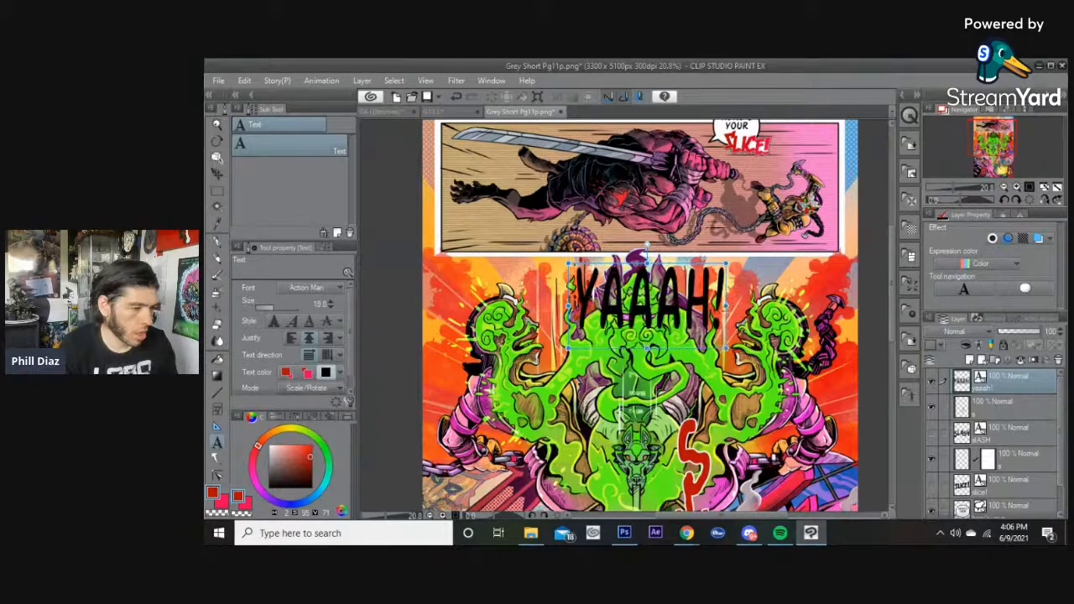
pyautogui.moveTo(725, 305); pyautogui.dragTo(765, 306)
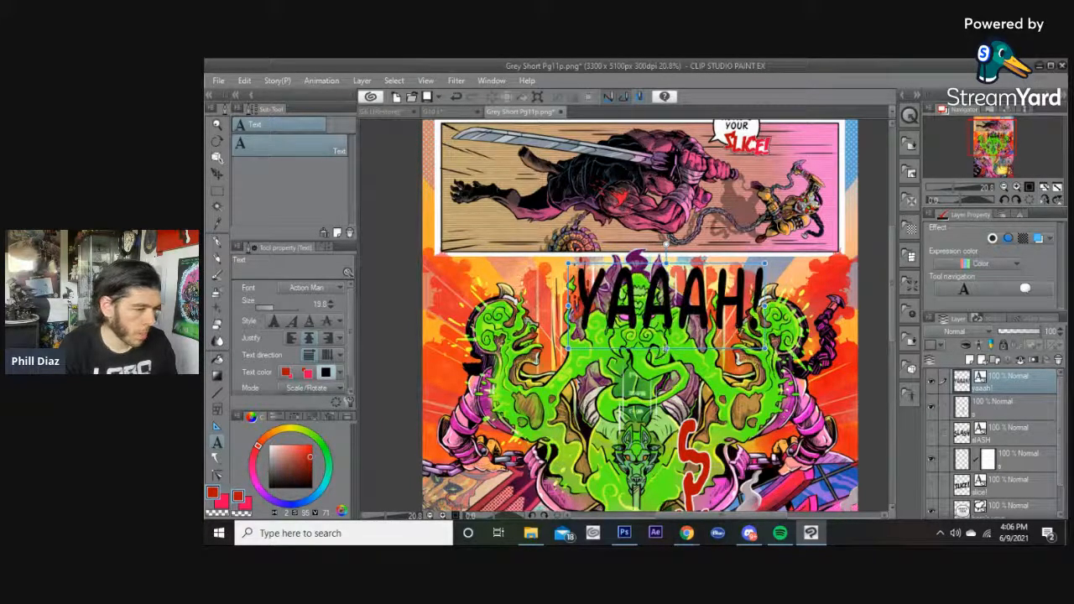
pyautogui.moveTo(765, 348); pyautogui.dragTo(793, 369)
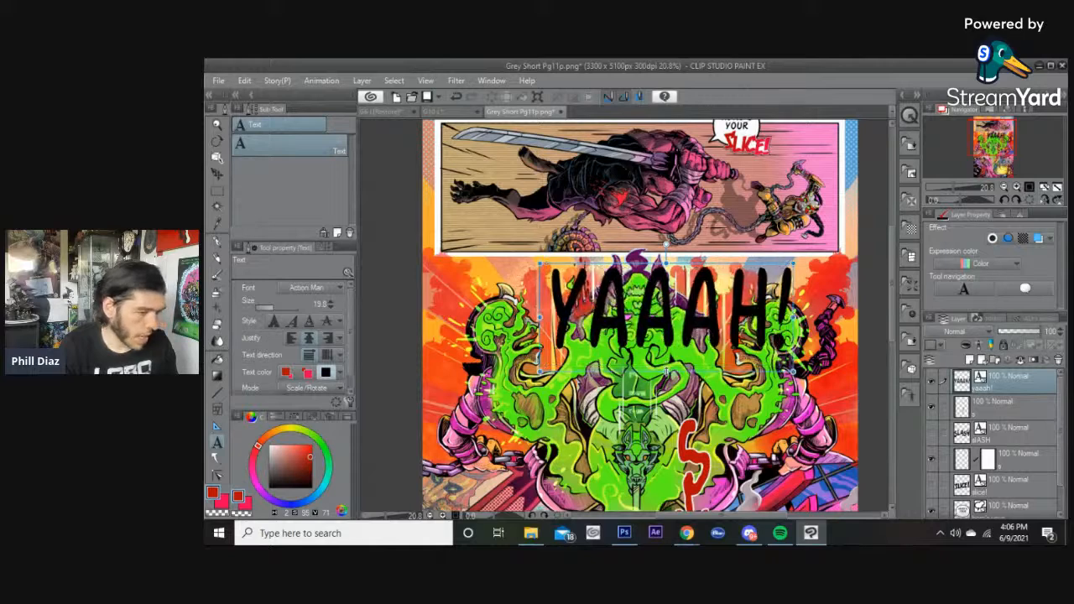
# Nudge the YAAAH! text up and change its font to Dragonbones BB.
pyautogui.moveTo(666, 372); pyautogui.dragTo(631, 353)
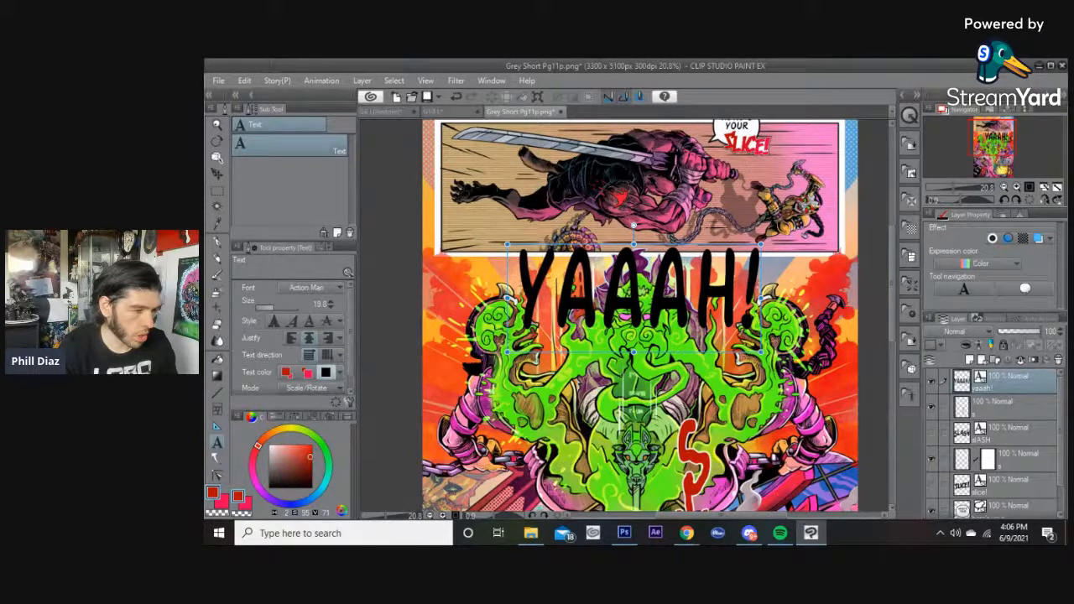
pyautogui.click(632, 325)
pyautogui.hotkey('ctrl', 'a')
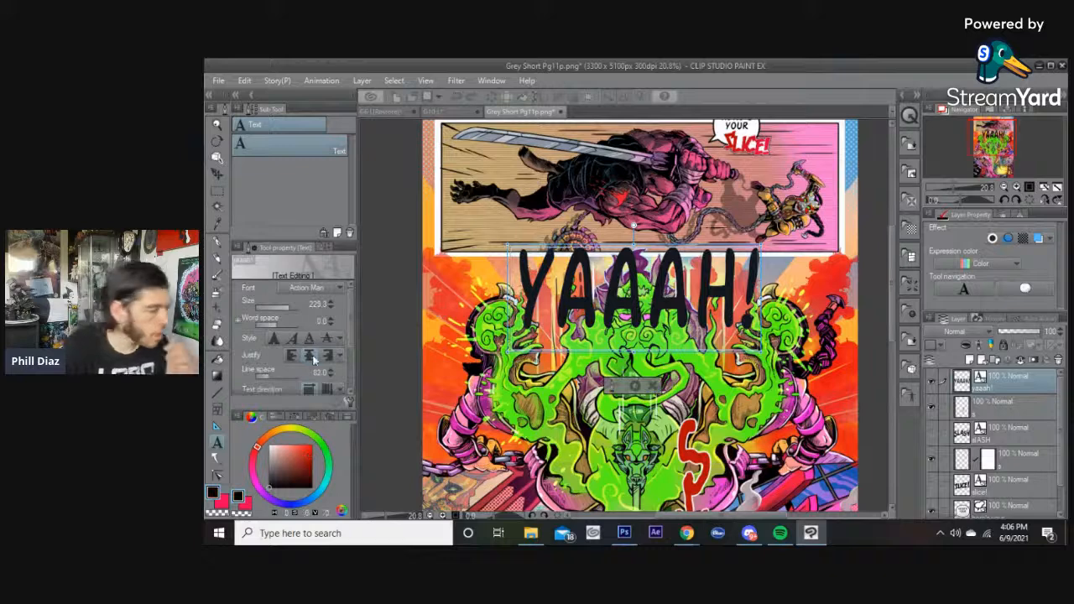
pyautogui.click(312, 290)
pyautogui.scroll(-10, 310, 337)
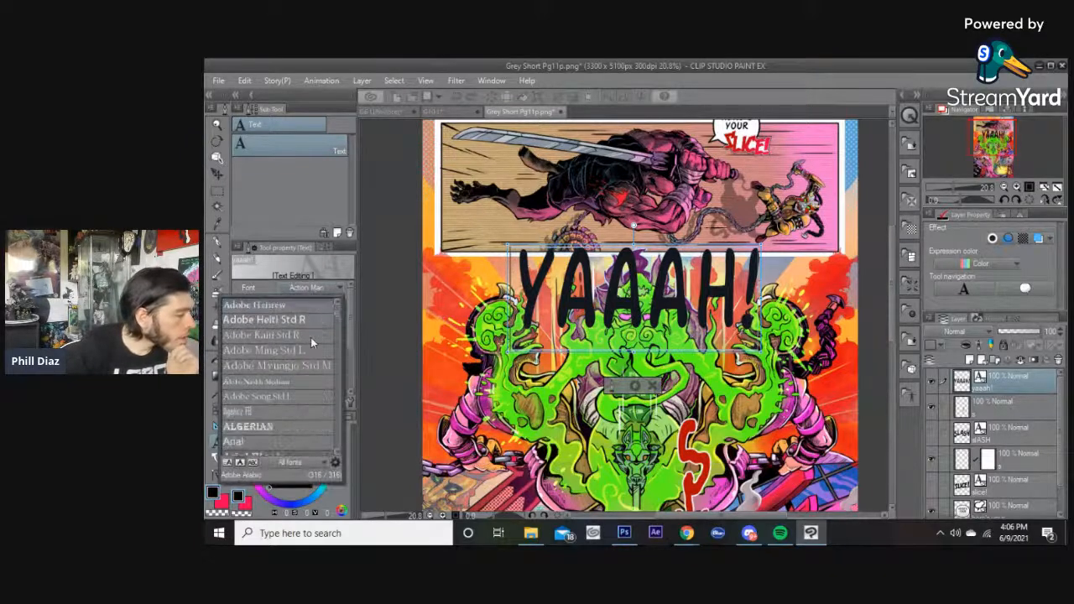
pyautogui.scroll(-10, 312, 341)
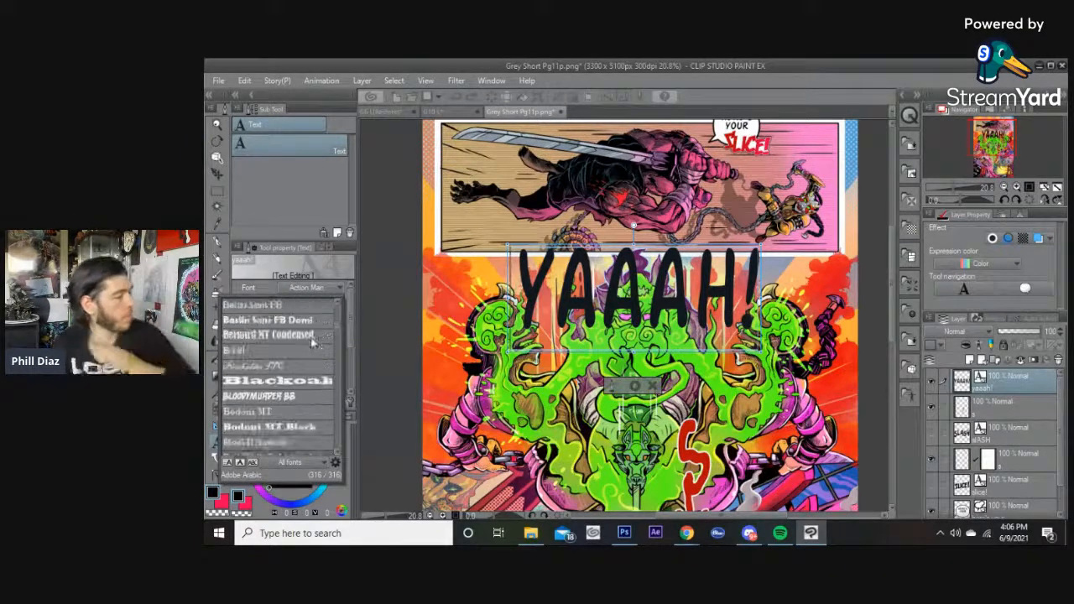
pyautogui.scroll(-8, 310, 337)
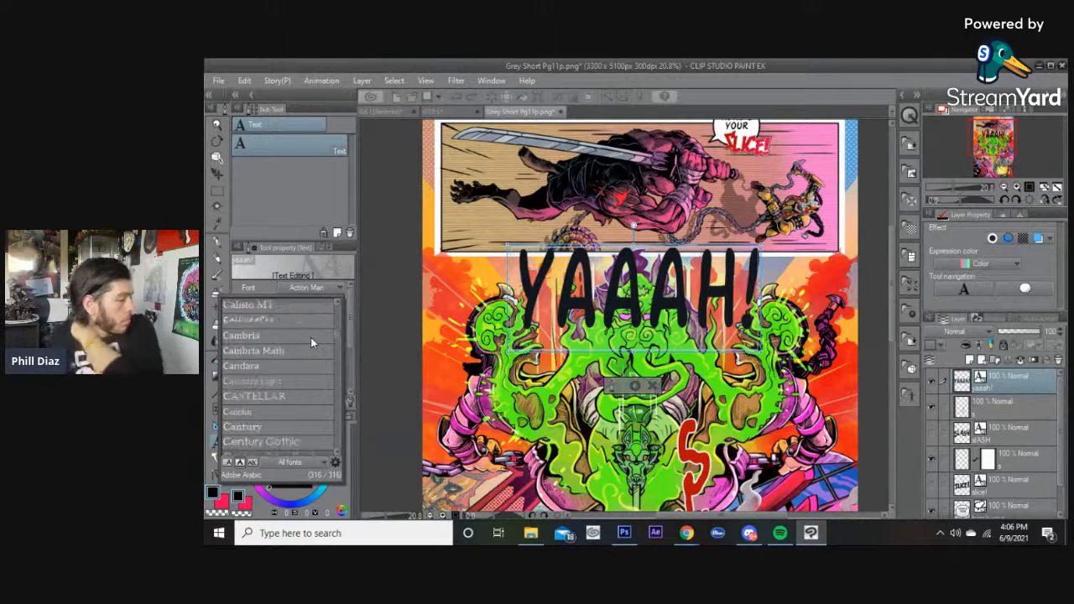
pyautogui.scroll(-5, 311, 337)
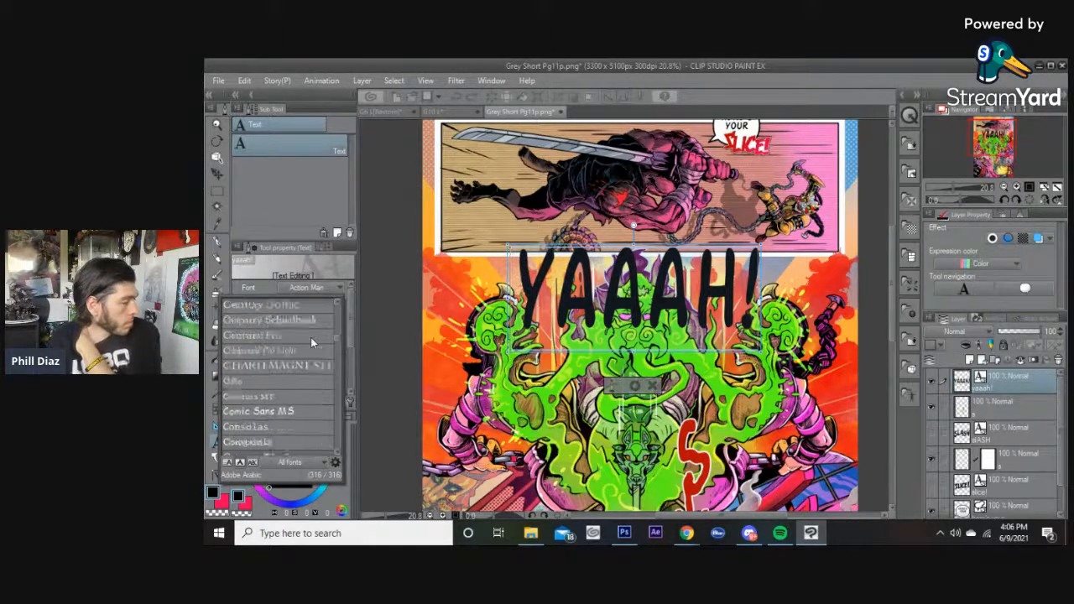
pyautogui.scroll(-1, 310, 337)
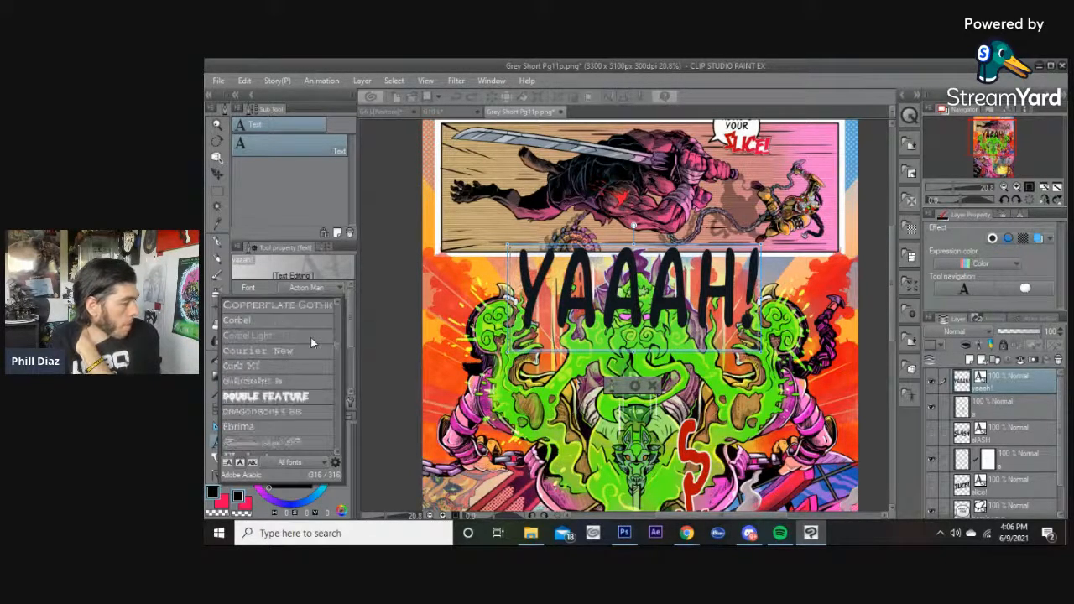
pyautogui.scroll(-1, 310, 337)
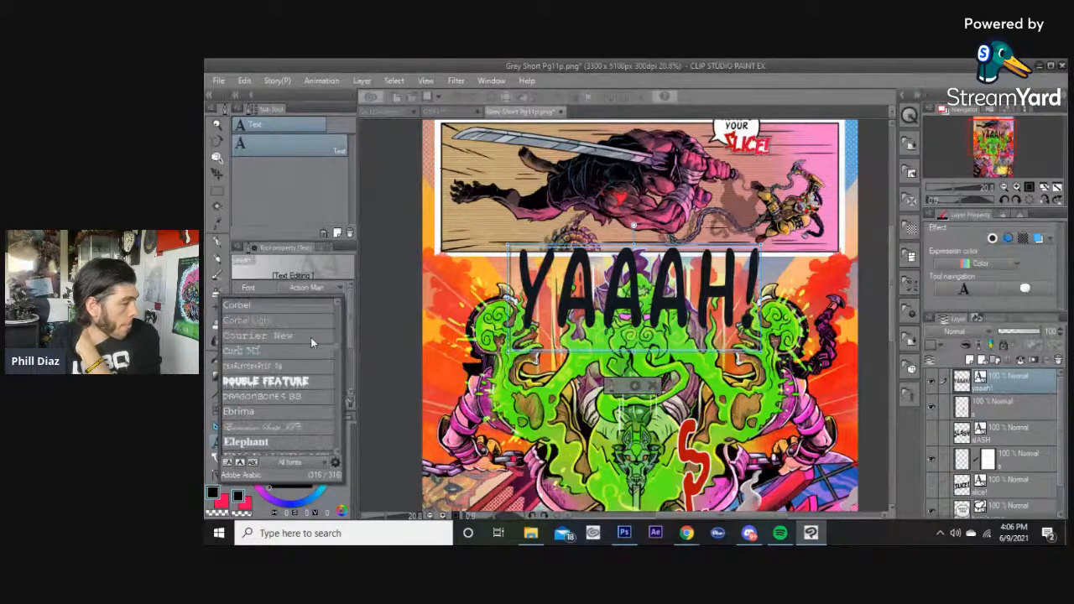
pyautogui.click(283, 398)
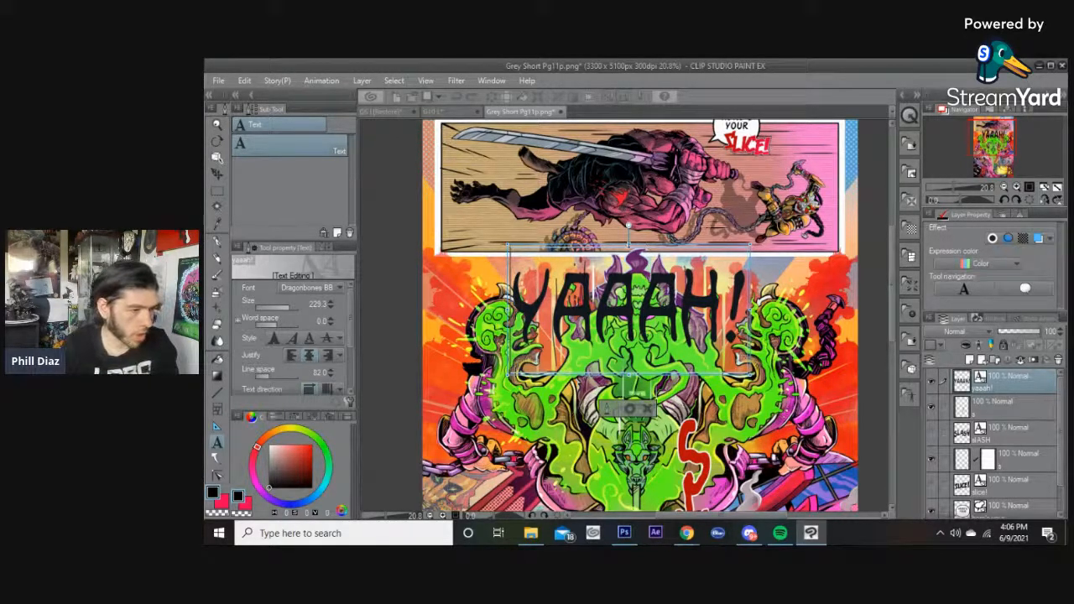
# Enlarge the YAAAH! text to size 245.4 while editing it.
pyautogui.moveTo(629, 245); pyautogui.dragTo(628, 215)
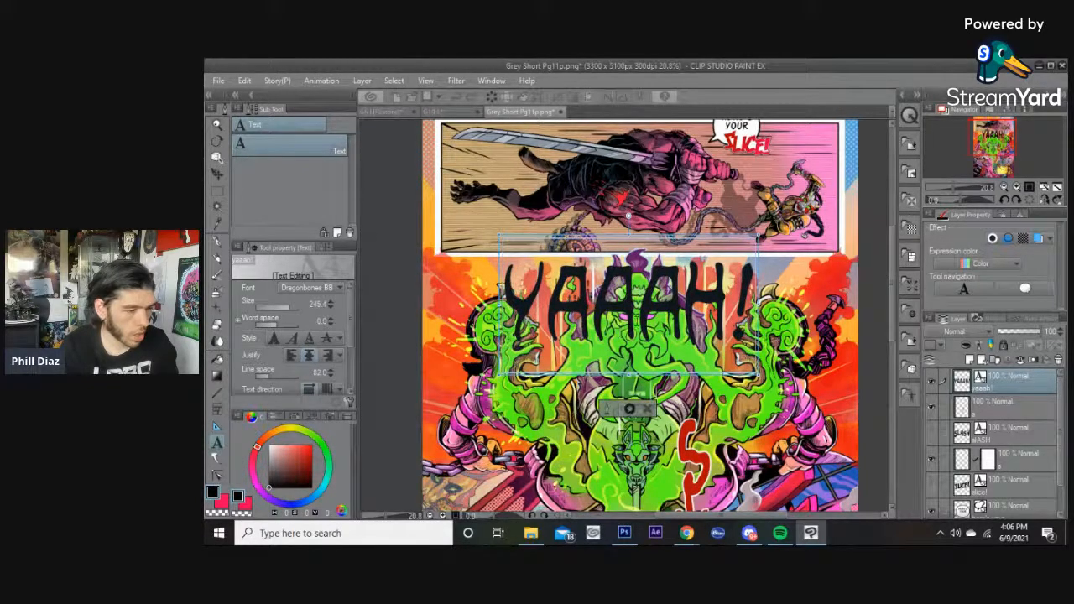
pyautogui.press('BackSpace')
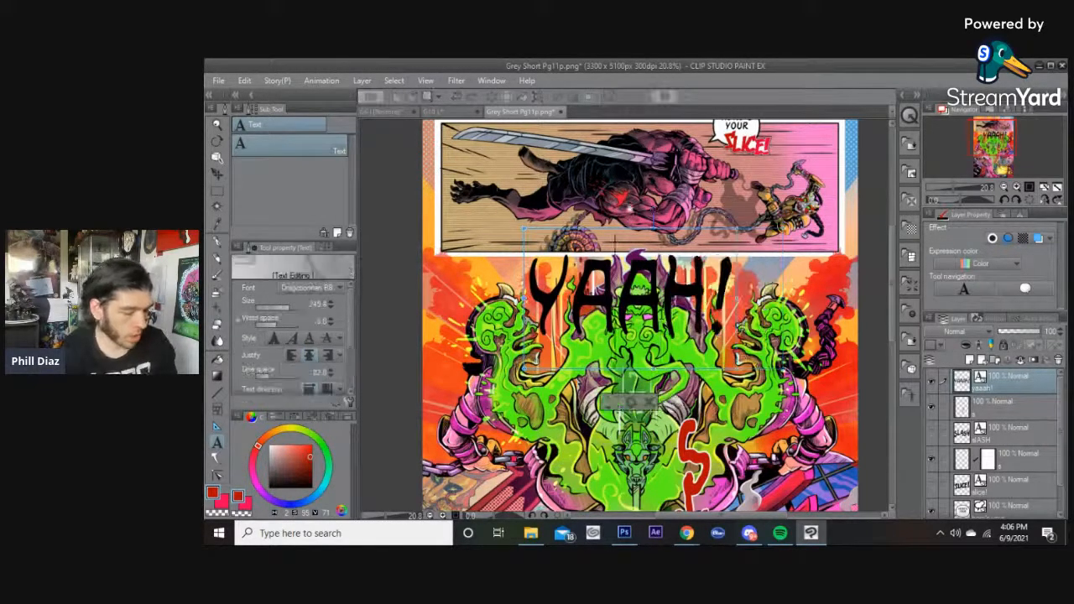
pyautogui.write('A')
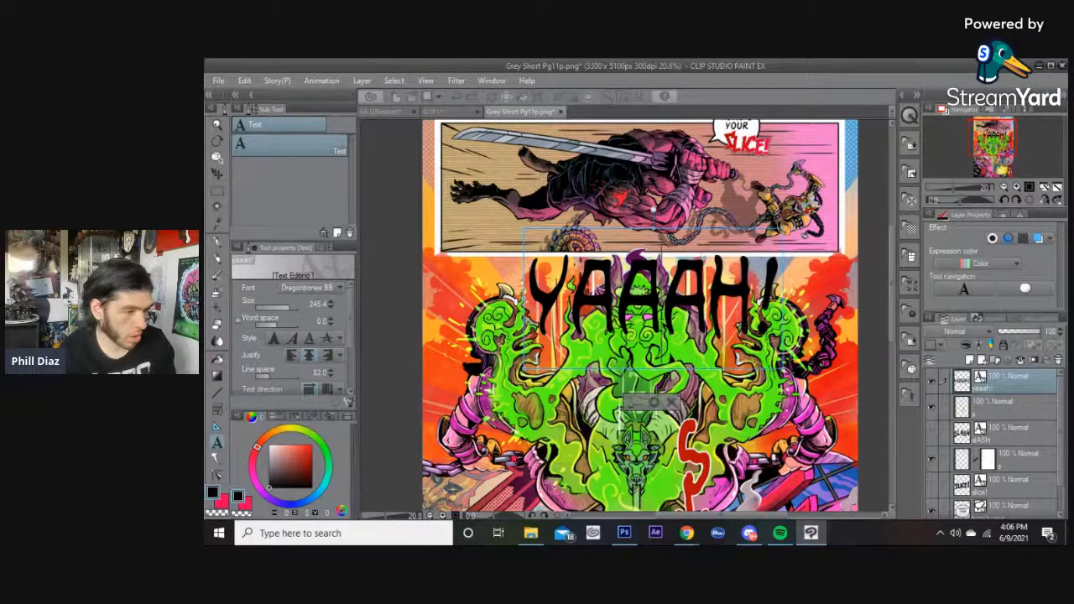
pyautogui.write('A')
pyautogui.press('BackSpace')
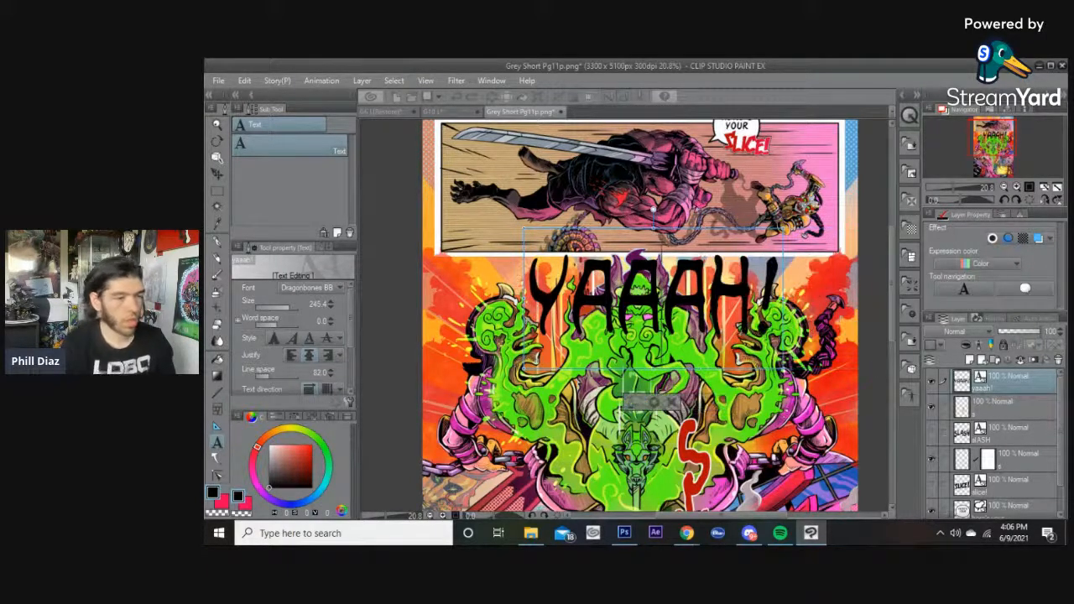
pyautogui.click(781, 532)
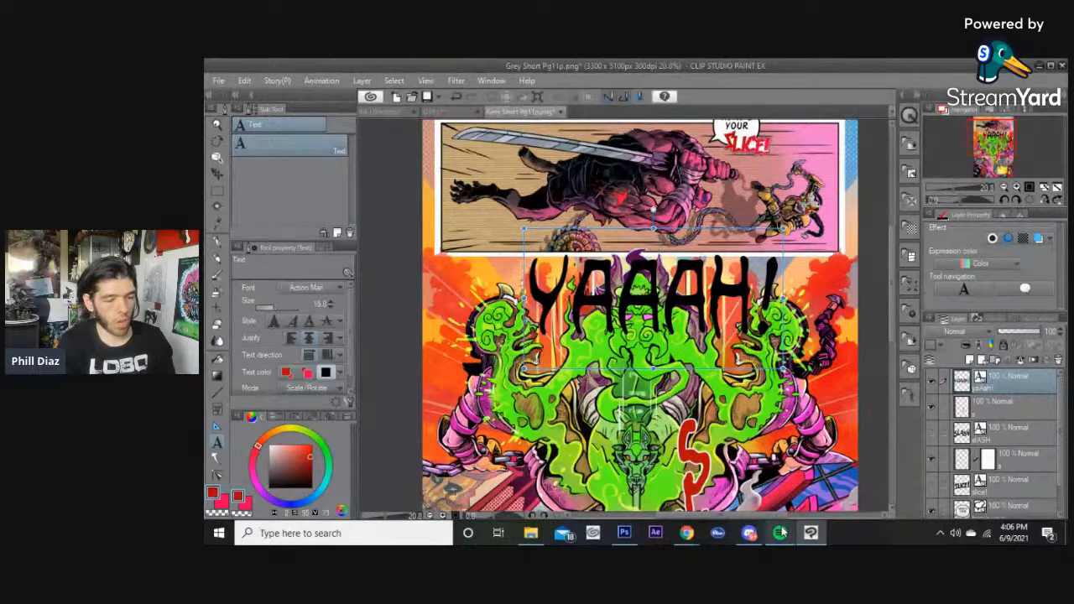
pyautogui.moveTo(783, 532)
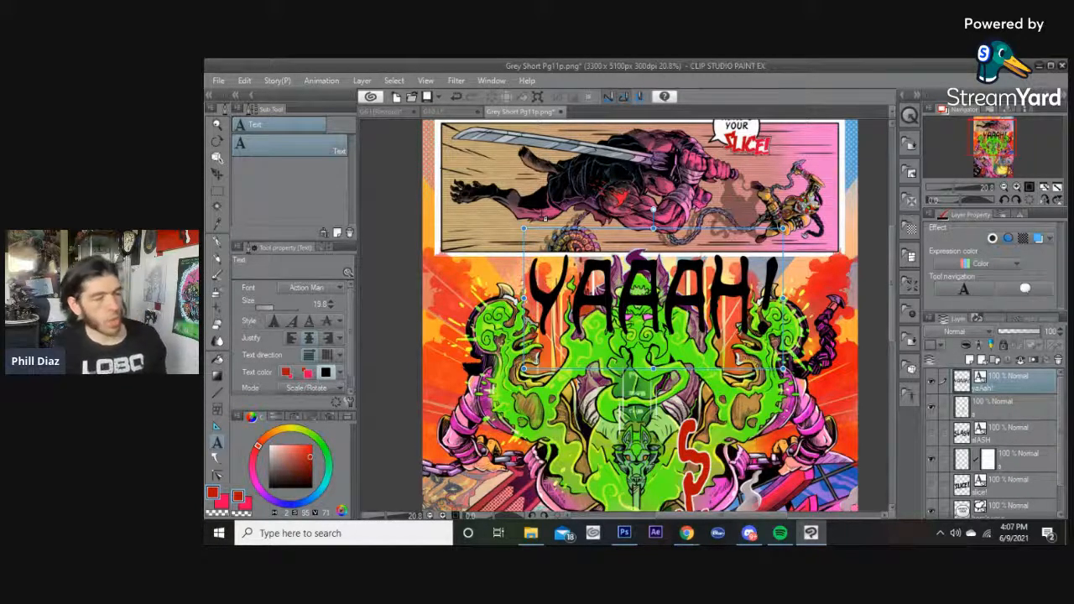
# Reposition the YAAAH! text object slightly up and left with the Object tool.
pyautogui.click(215, 157)
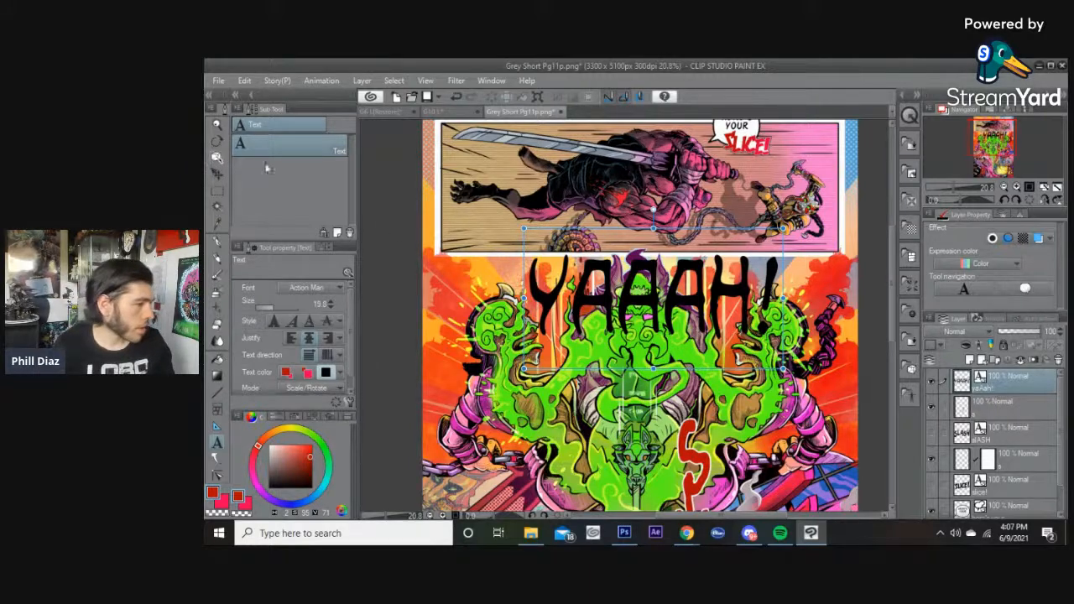
pyautogui.moveTo(652, 302); pyautogui.dragTo(644, 292)
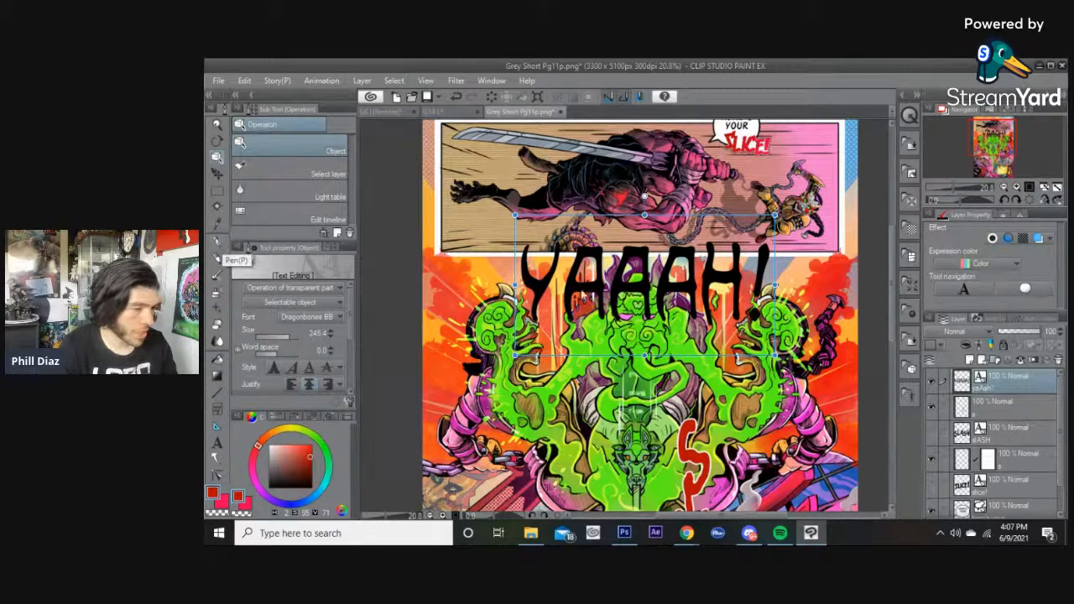
pyautogui.moveTo(688, 295); pyautogui.dragTo(686, 298)
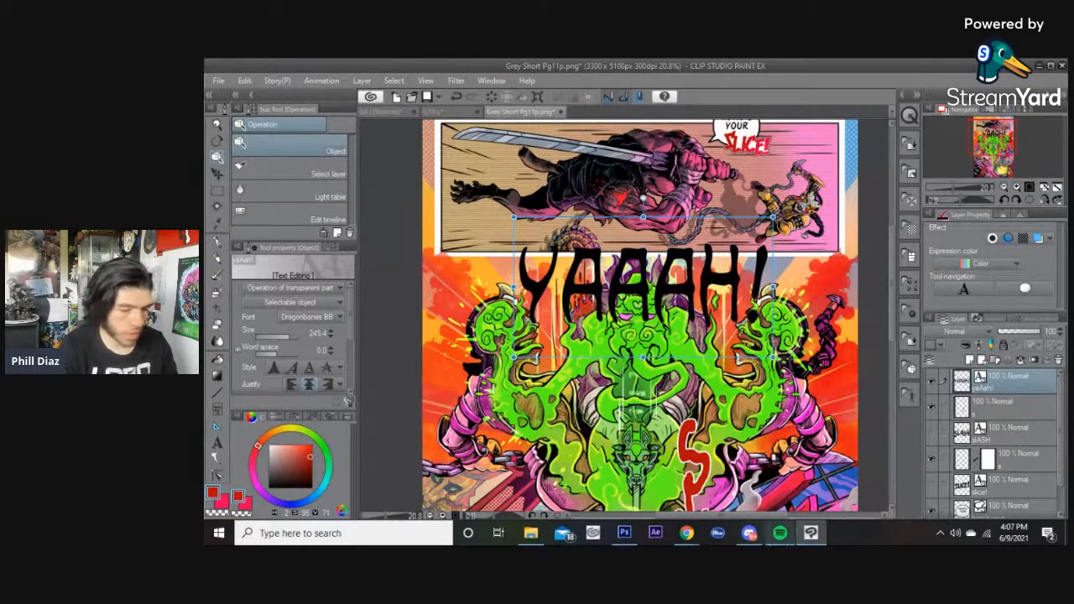
pyautogui.click(780, 532)
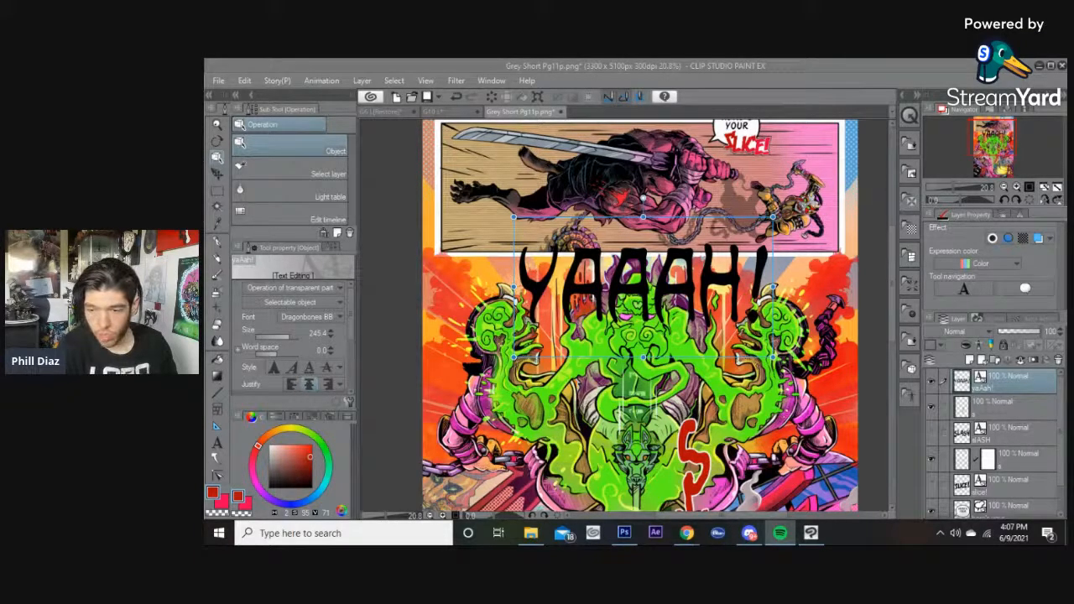
pyautogui.hotkey('alt', 'Tab')
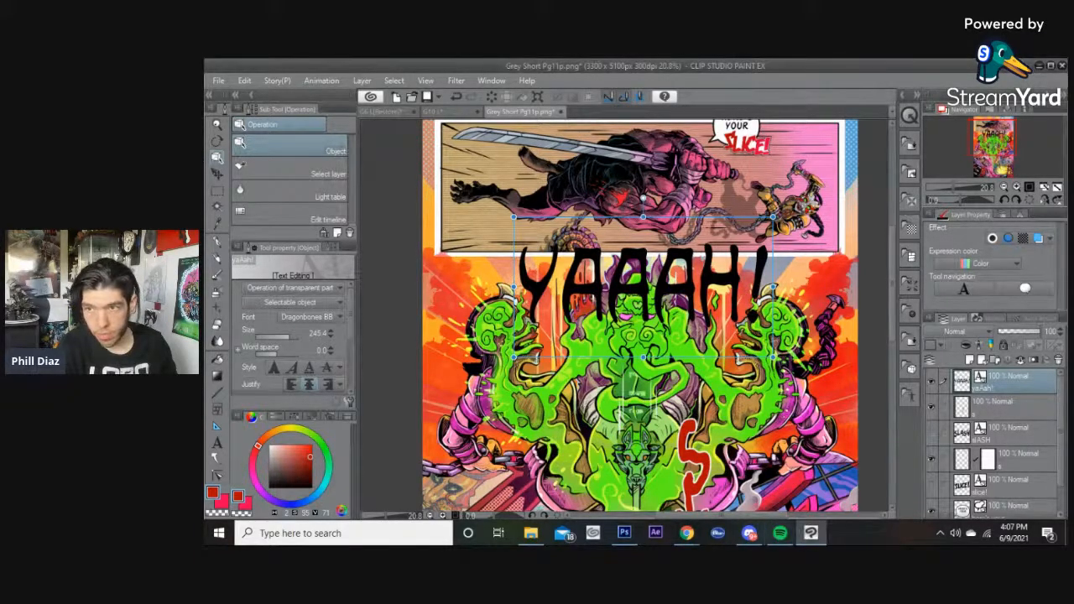
pyautogui.hotkey('alt', 'Tab')
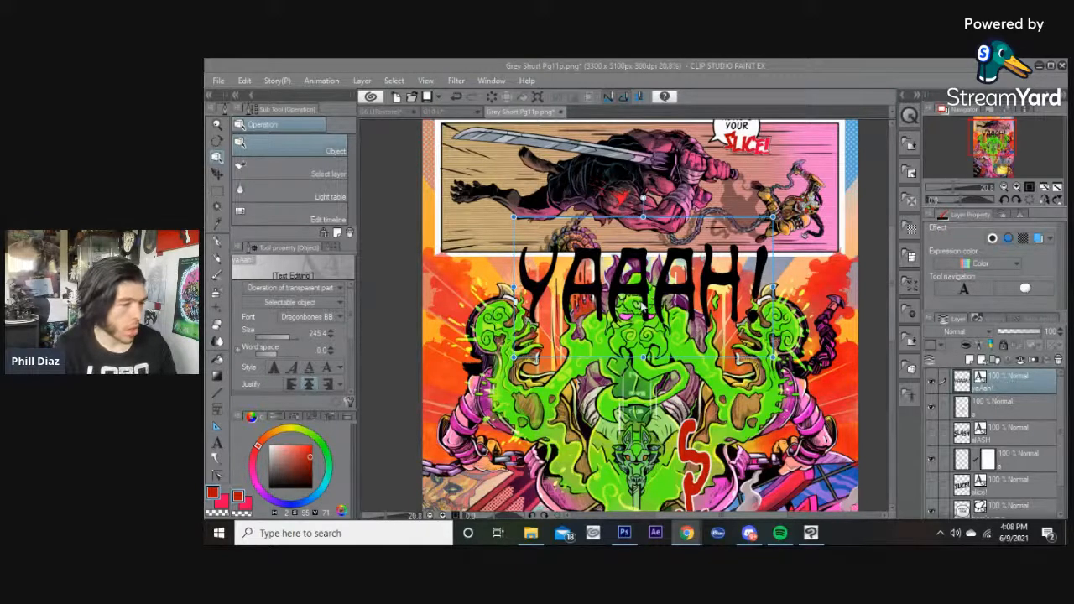
# Nudge the YAAAH! text slightly and rasterize its layer.
pyautogui.moveTo(664, 296); pyautogui.dragTo(669, 294)
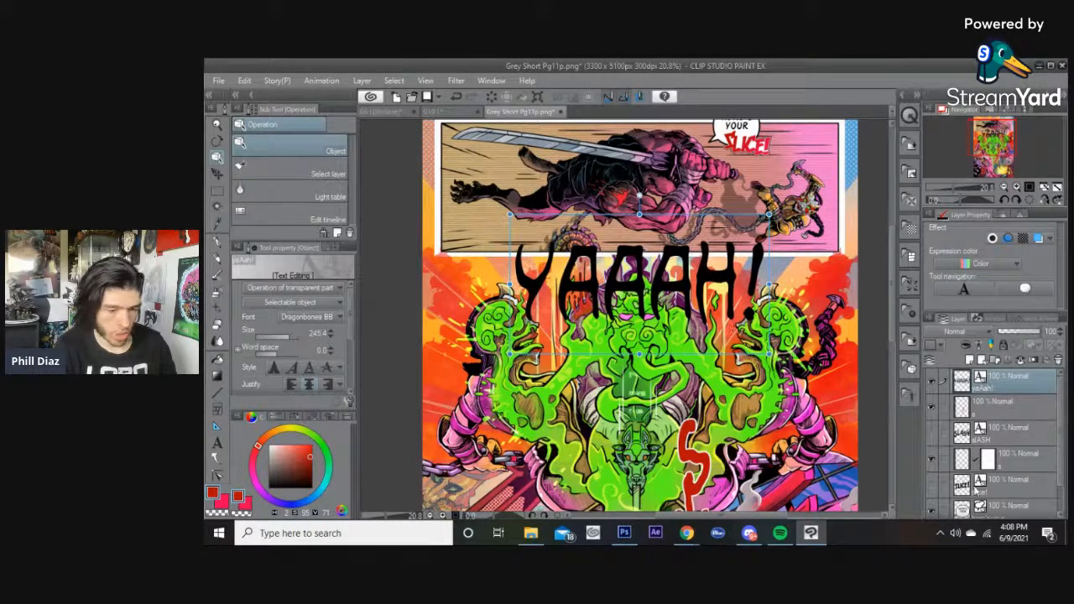
pyautogui.rightClick(993, 384)
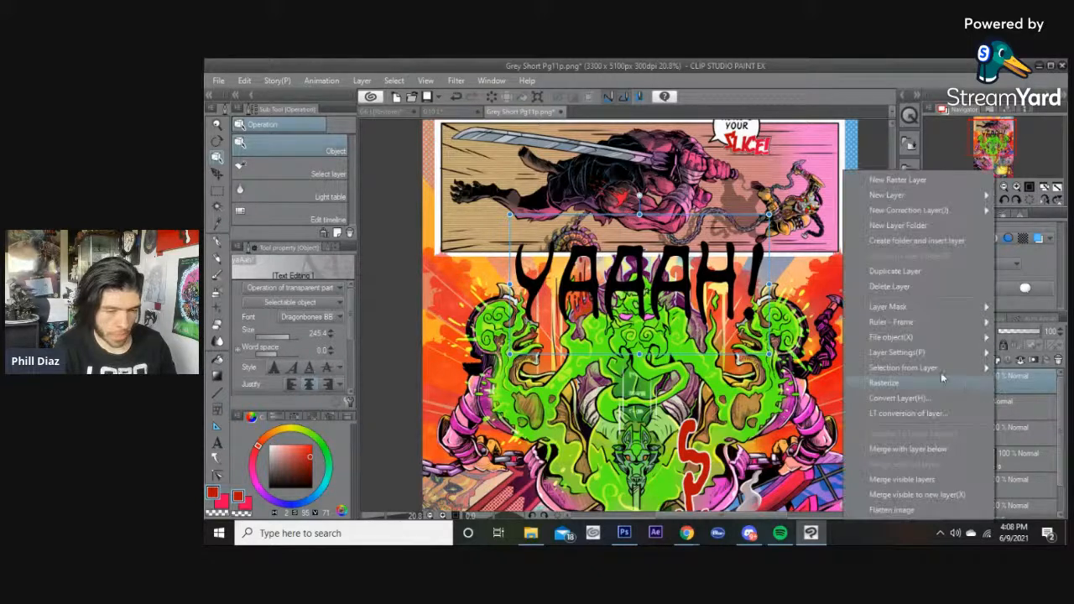
pyautogui.click(898, 382)
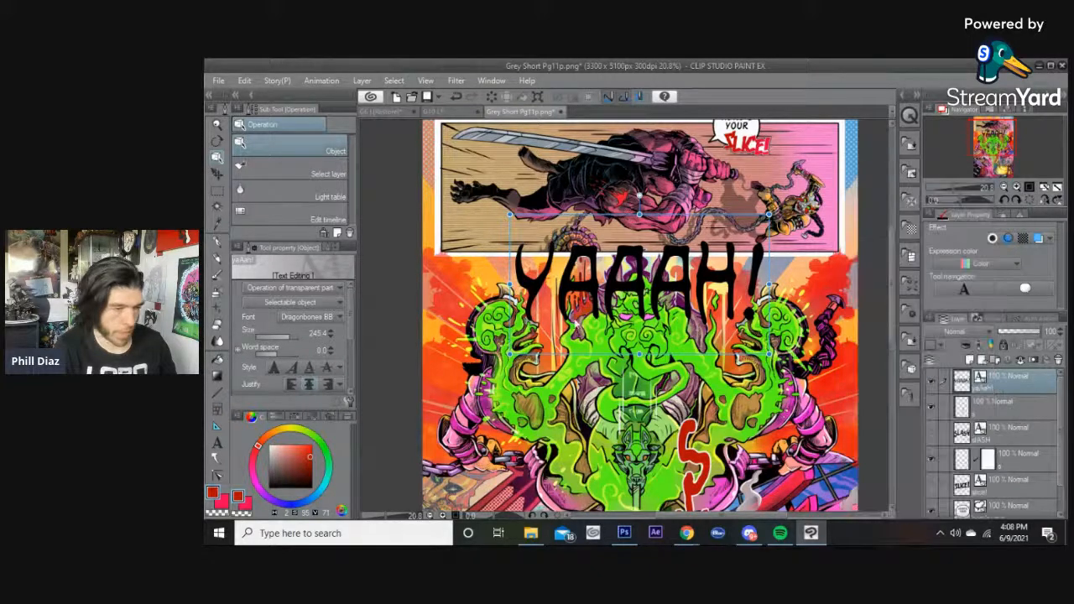
# Distort the rasterized YAAAH! lettering, spreading its top corners outward and pulling its lower corners inward.
pyautogui.click(244, 81)
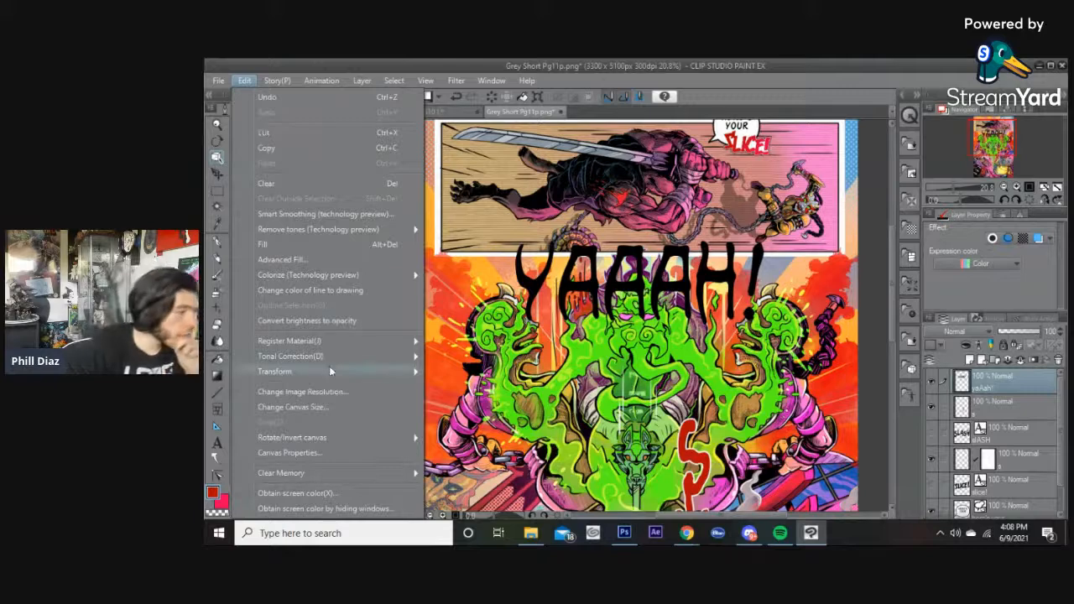
pyautogui.moveTo(331, 369)
pyautogui.click(516, 252)
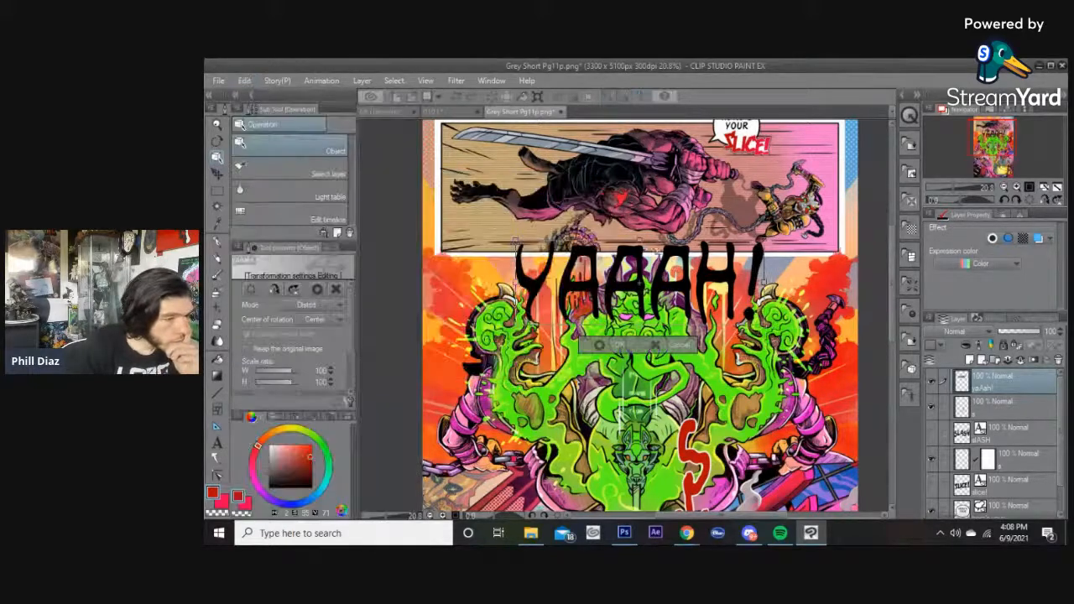
pyautogui.moveTo(762, 243); pyautogui.dragTo(775, 245)
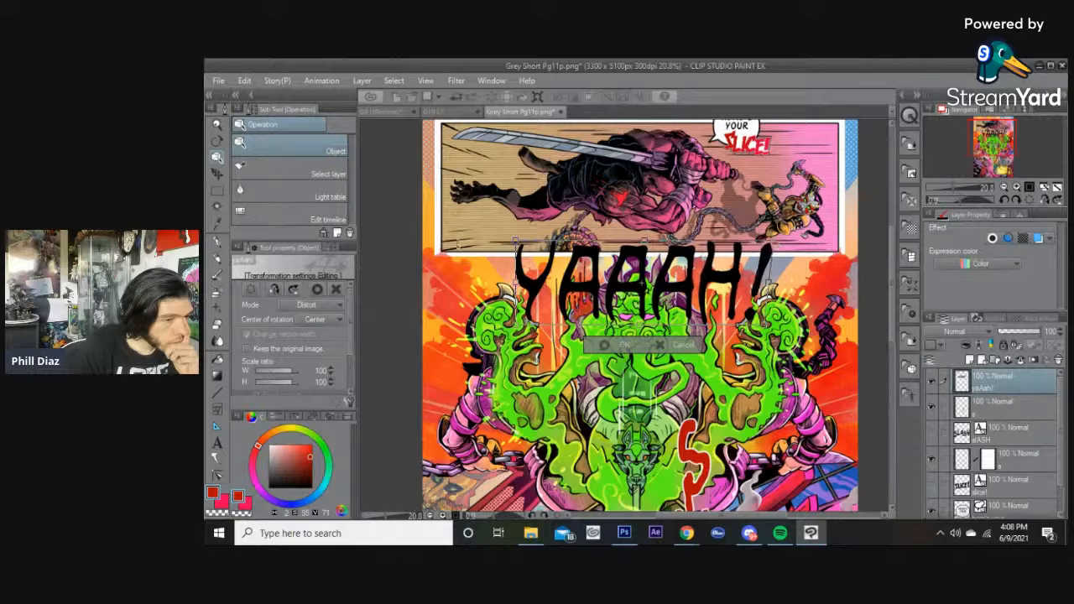
pyautogui.moveTo(516, 244); pyautogui.dragTo(504, 242)
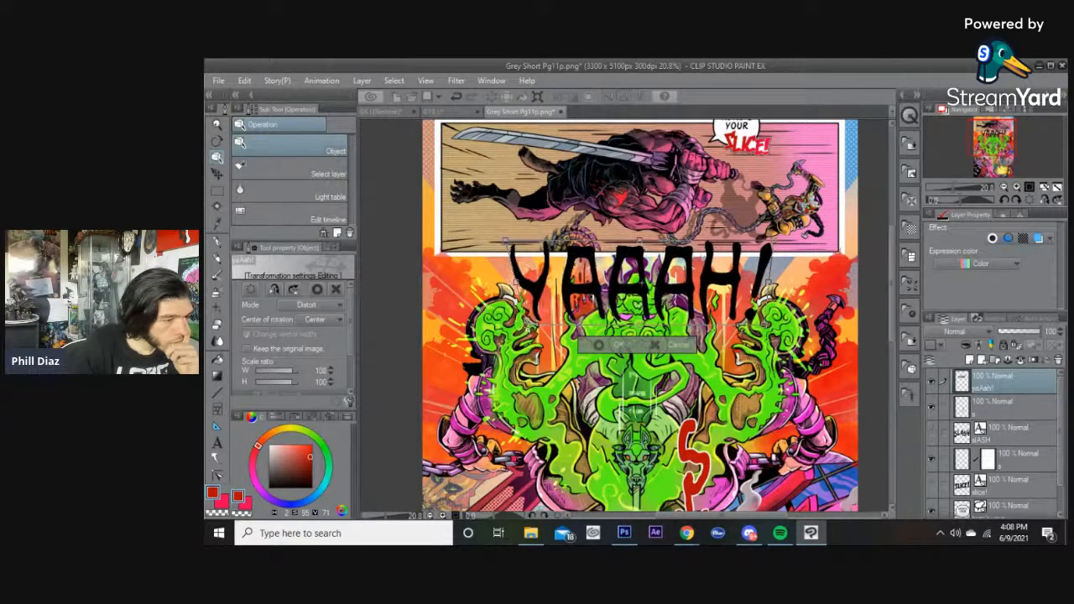
pyautogui.moveTo(764, 325); pyautogui.dragTo(741, 325)
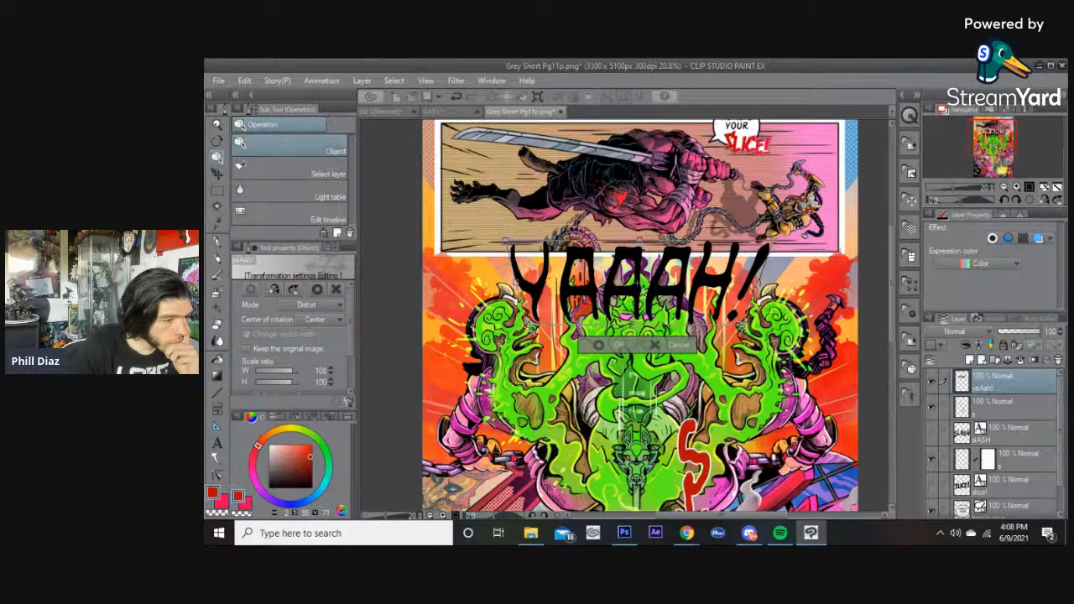
pyautogui.moveTo(529, 328); pyautogui.dragTo(534, 328)
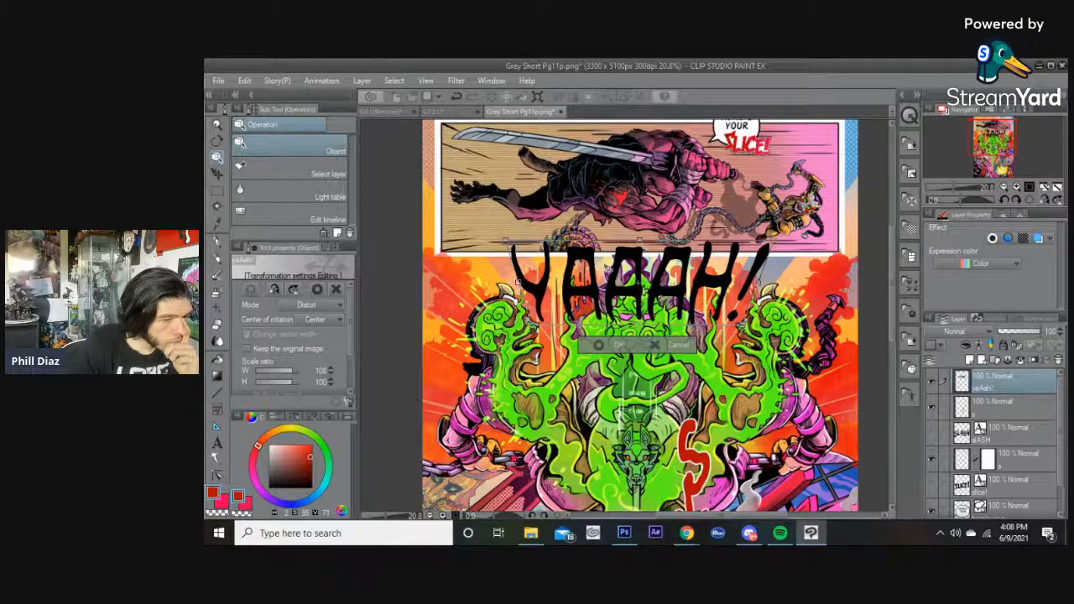
pyautogui.moveTo(615, 311); pyautogui.dragTo(615, 312)
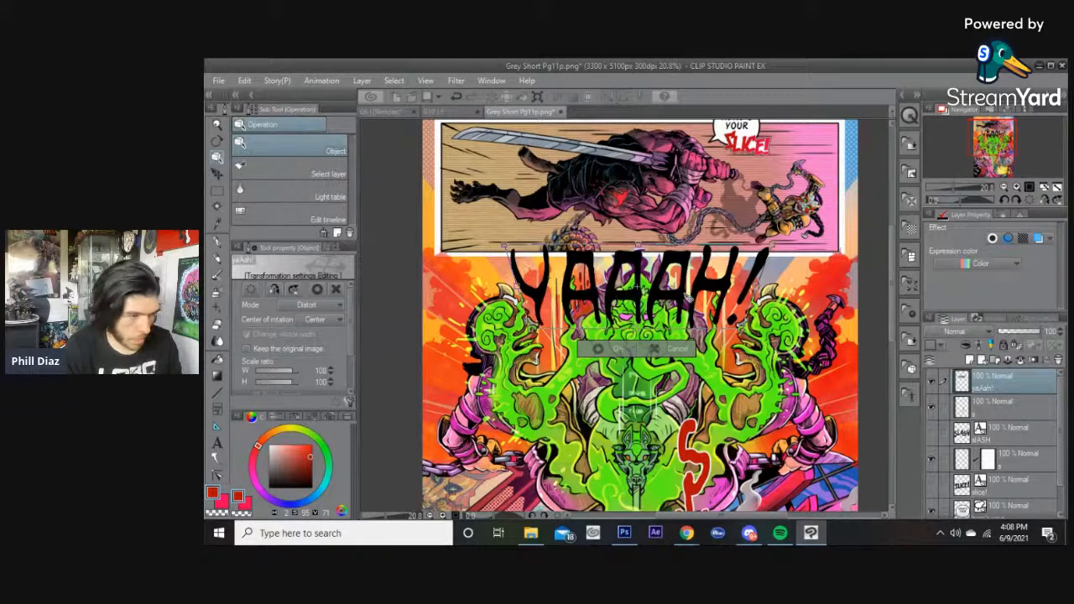
pyautogui.click(597, 348)
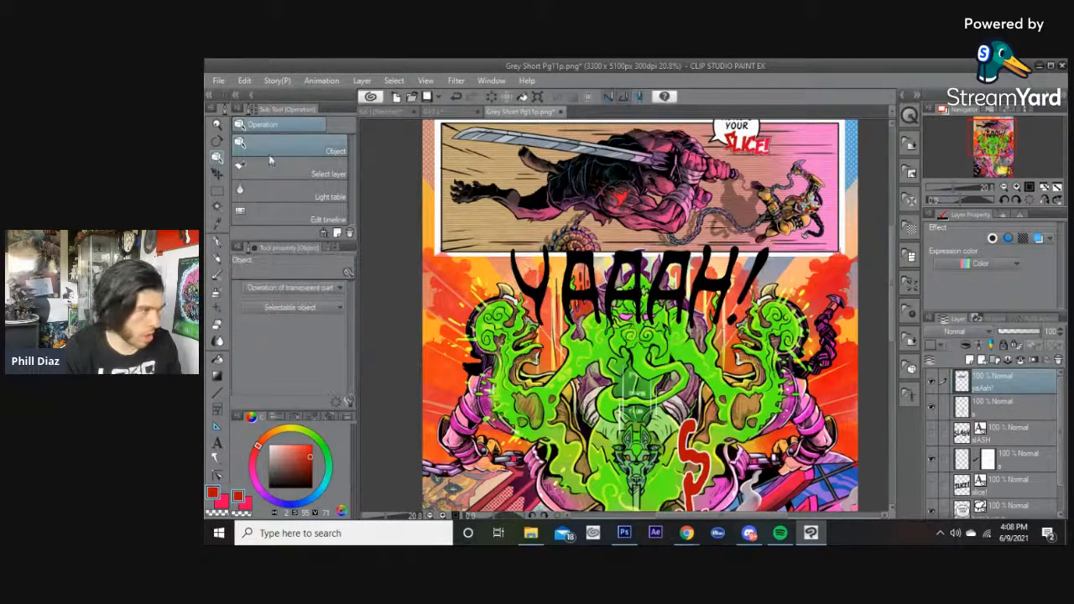
# Warp the YAAAH! lettering with Mesh Transformation, lifting points along its top edge.
pyautogui.click(244, 81)
pyautogui.moveTo(277, 370)
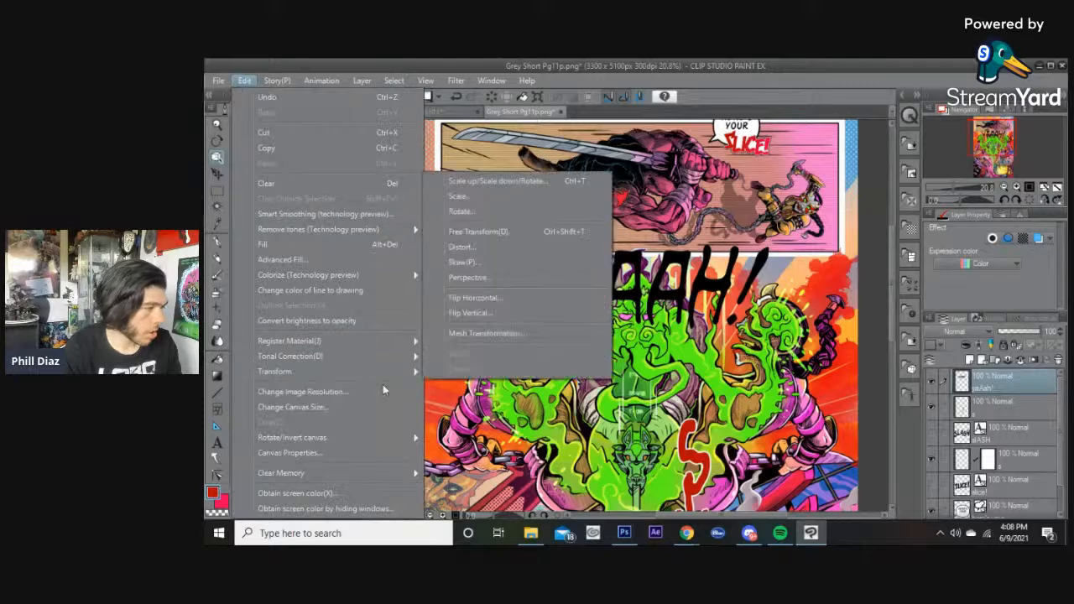
pyautogui.click(487, 332)
pyautogui.moveTo(684, 245); pyautogui.dragTo(687, 235)
pyautogui.moveTo(596, 246); pyautogui.dragTo(597, 240)
pyautogui.moveTo(626, 297); pyautogui.dragTo(627, 297)
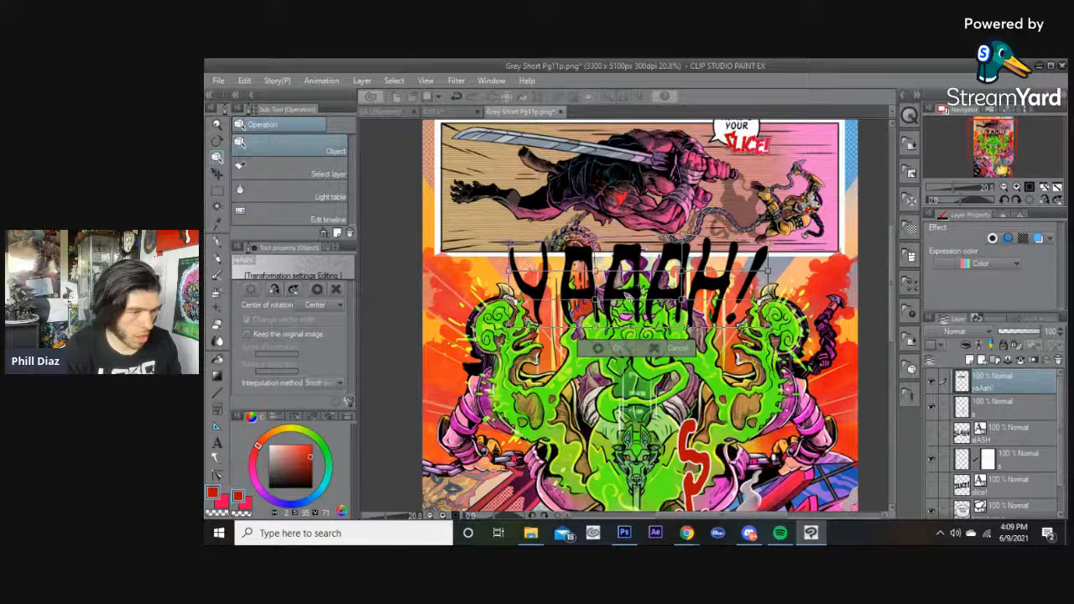
pyautogui.click(613, 347)
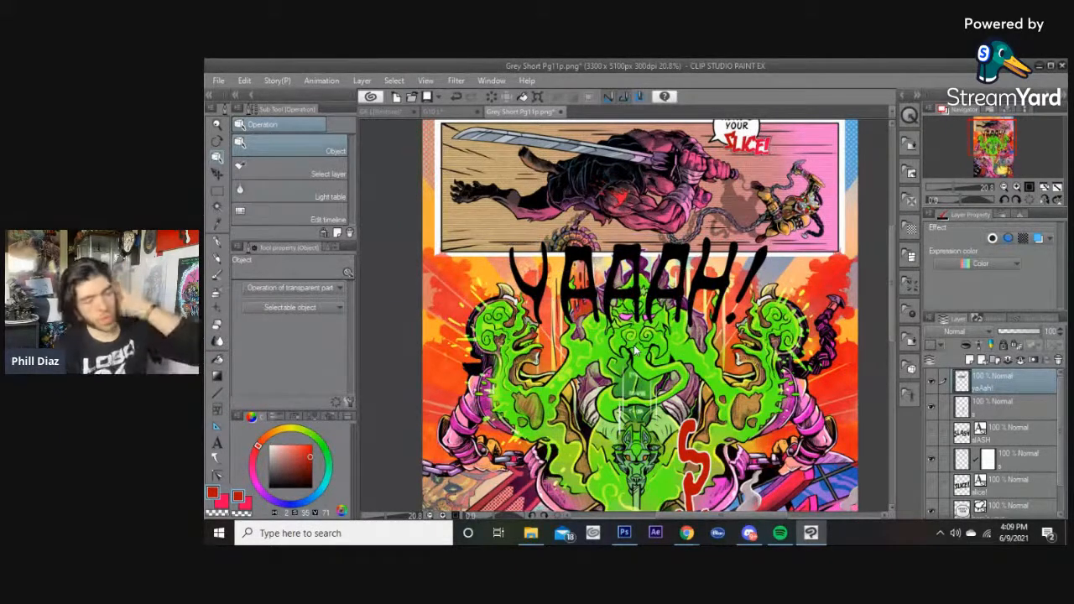
# Lower the YAAAH! layer's opacity to about 56% so the artwork underneath shows through.
pyautogui.click(1024, 335)
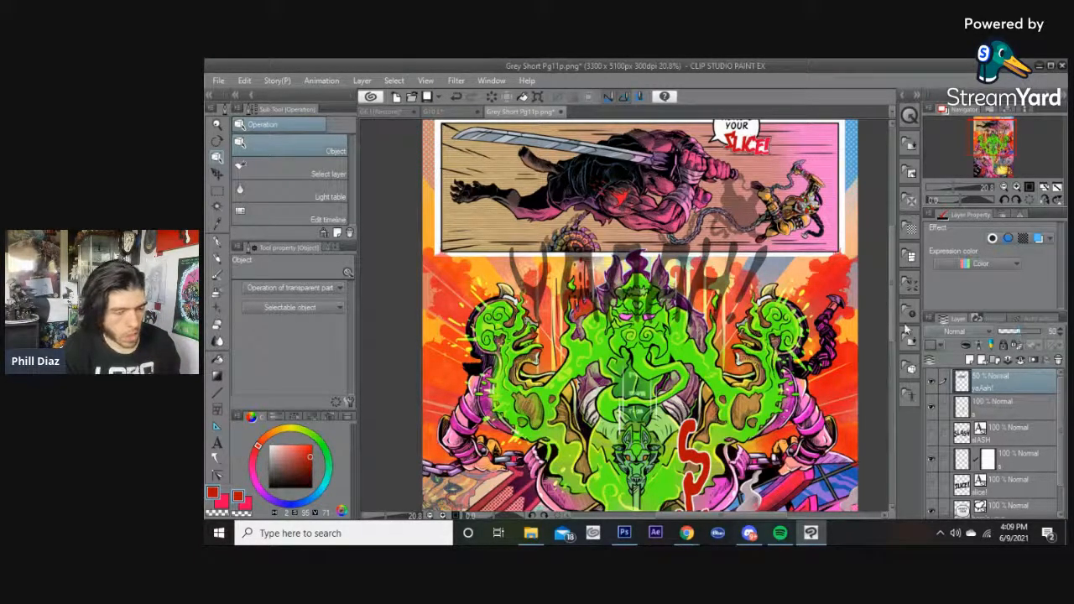
pyautogui.scroll(5, 722, 275)
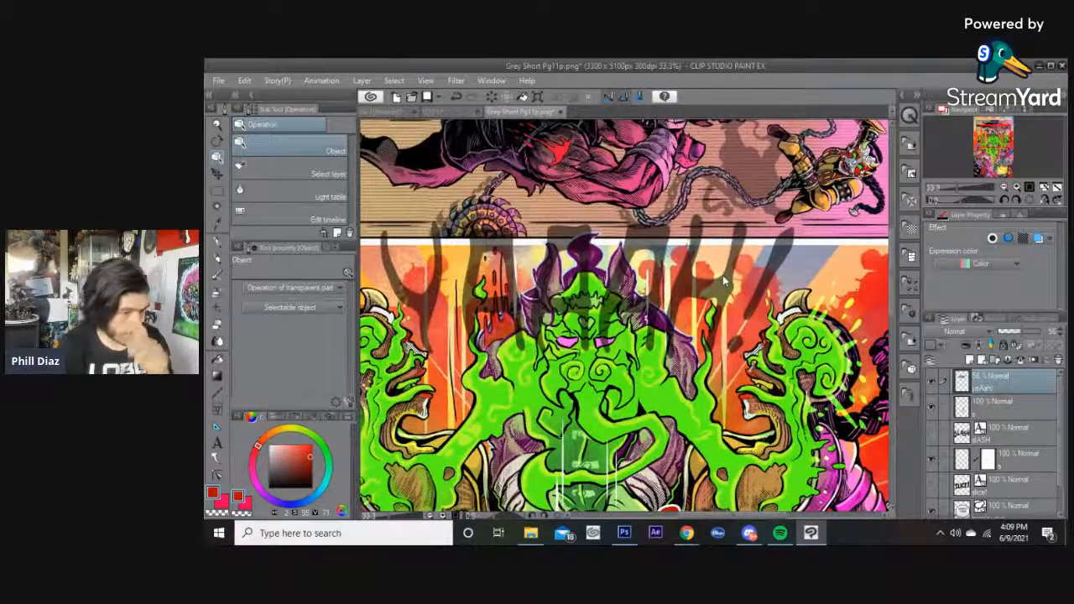
pyautogui.scroll(3, 717, 276)
# Make a polyline selection and add a layer mask to the YAAAH! layer.
pyautogui.press('m')
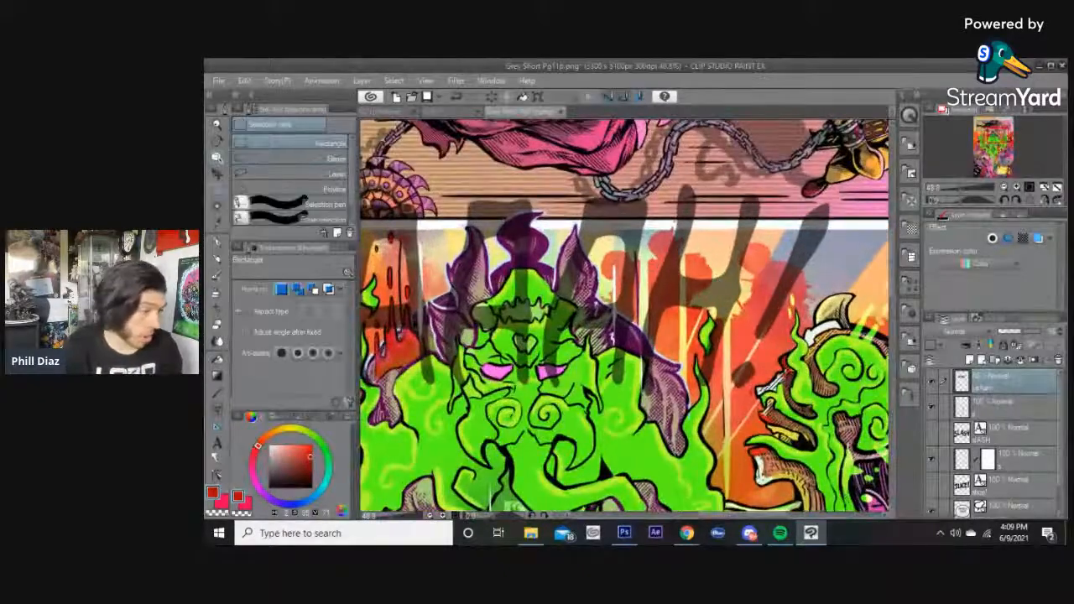
pyautogui.scroll(3, 678, 369)
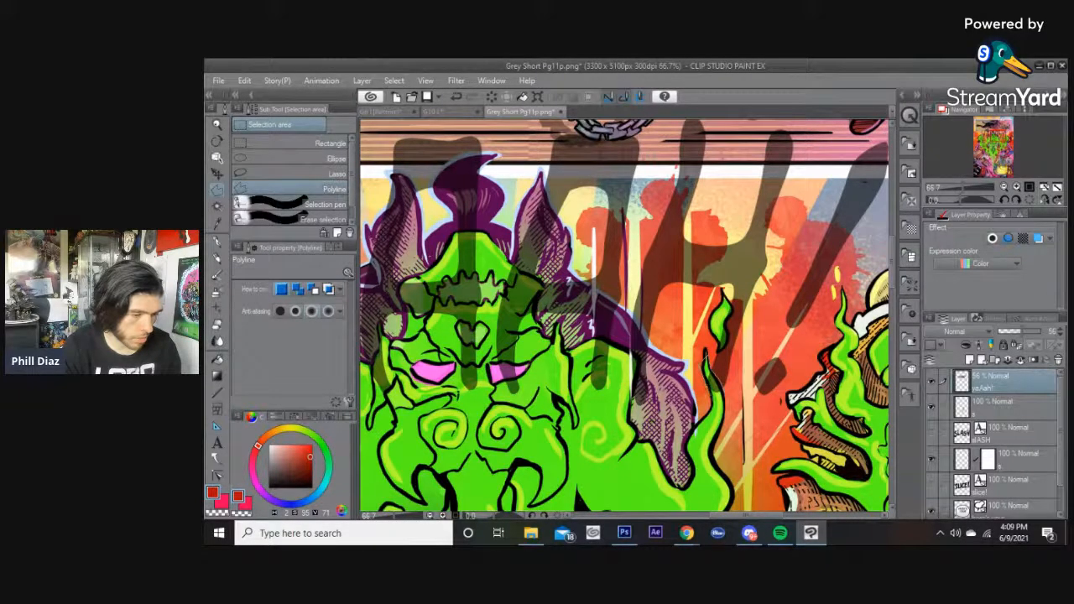
pyautogui.click(707, 358)
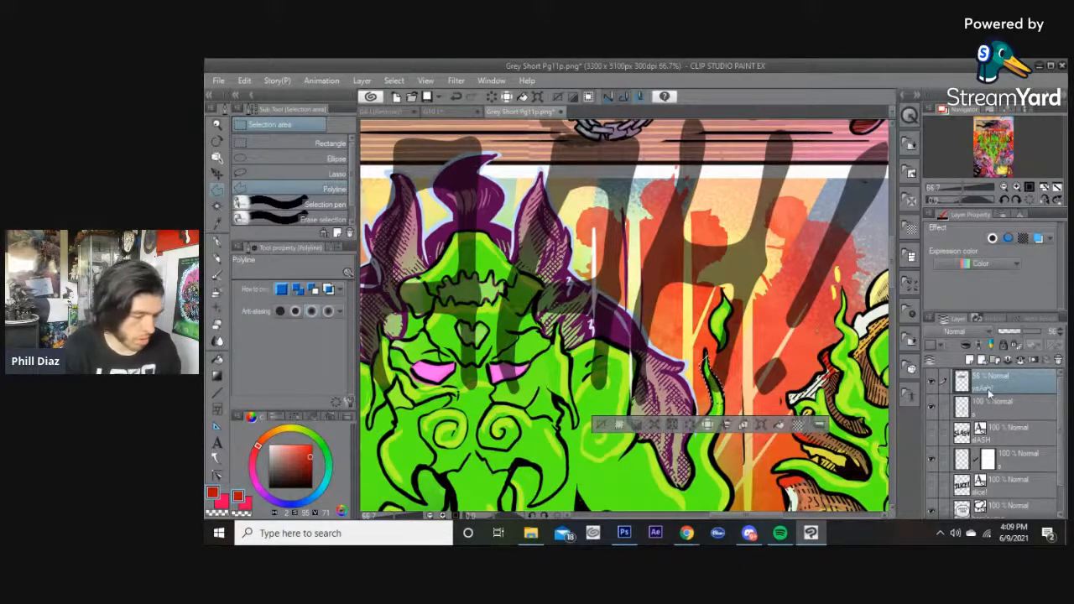
pyautogui.click(1033, 361)
pyautogui.scroll(1, 662, 360)
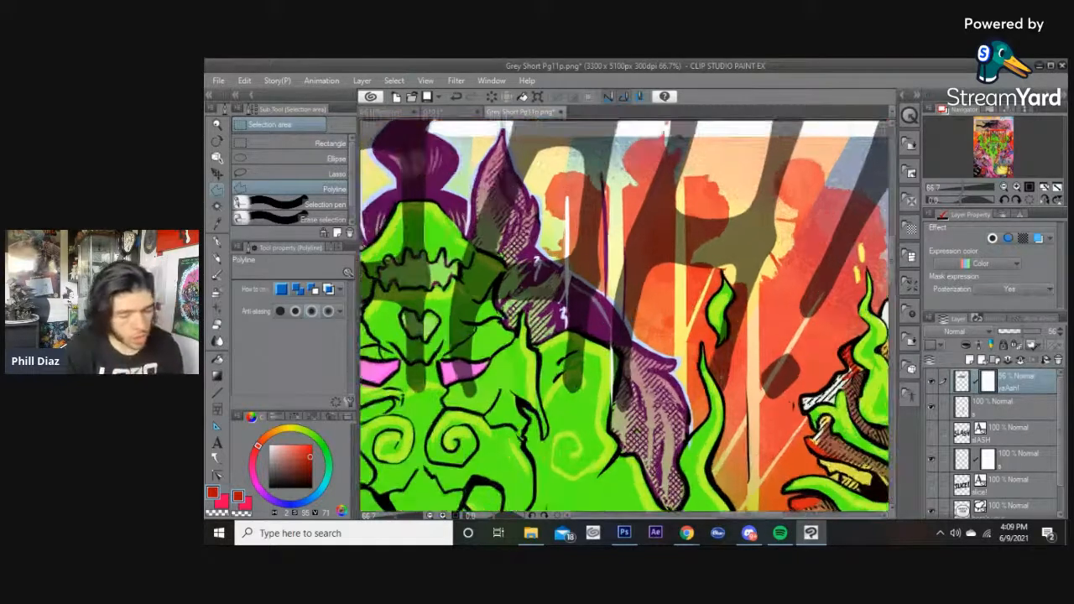
# Paint a G-pen stroke on the YAAAH! layer mask where the lettering overlaps the central creature's head.
pyautogui.press('p')
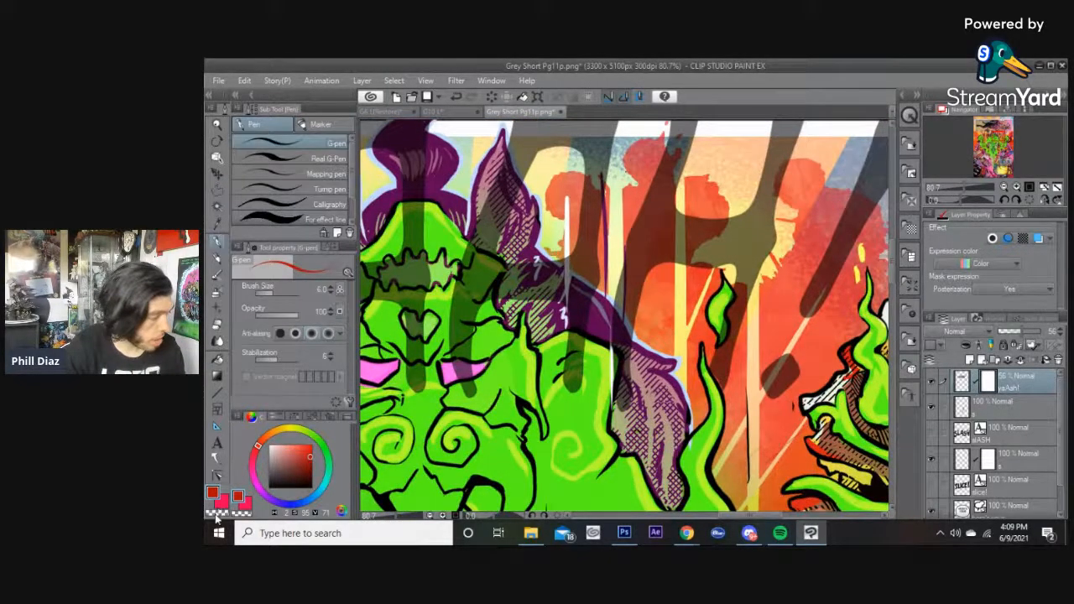
pyautogui.scroll(3, 545, 478)
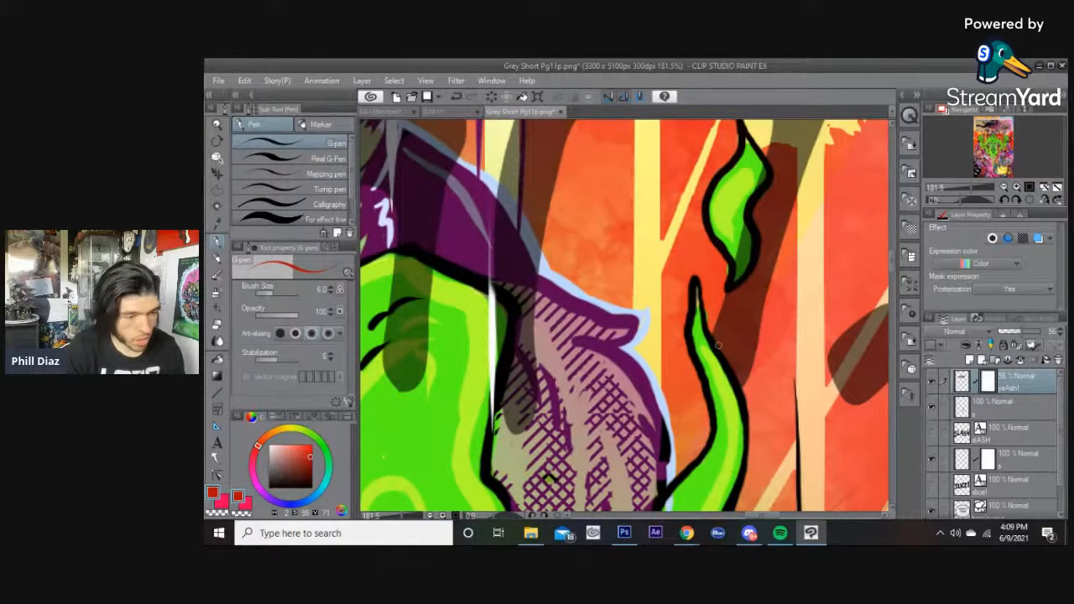
pyautogui.scroll(-3, 717, 344)
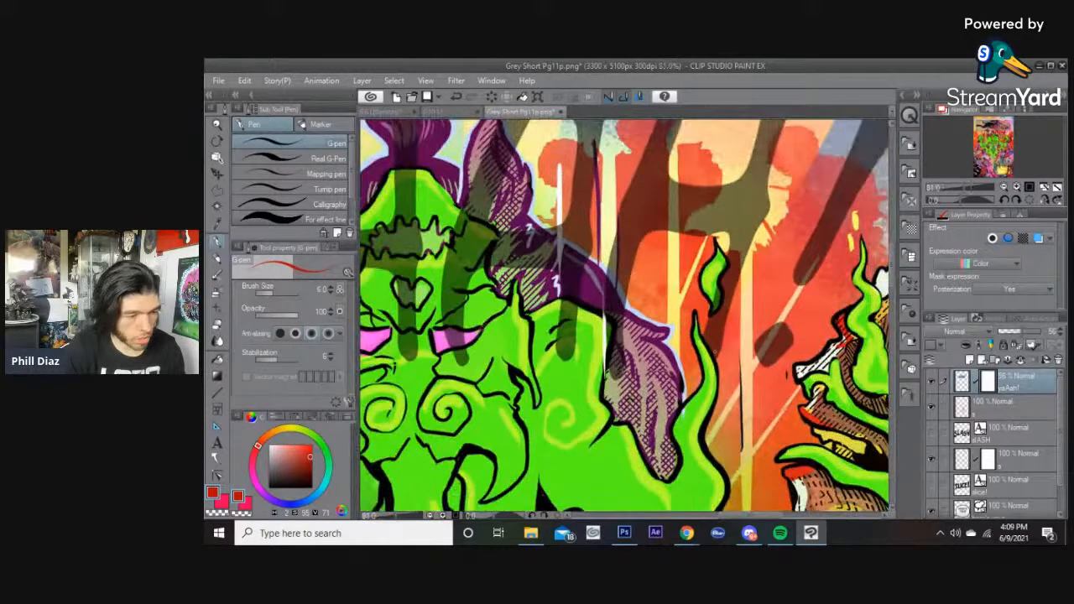
pyautogui.scroll(-2, 690, 310)
pyautogui.moveTo(690, 311); pyautogui.dragTo(746, 392)
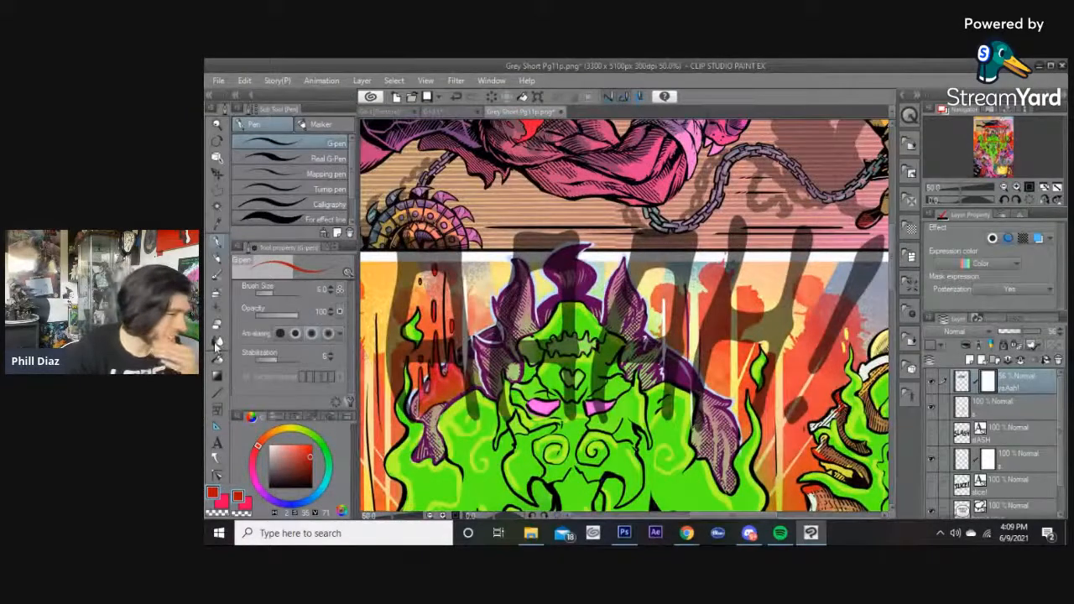
pyautogui.scroll(-2, 564, 372)
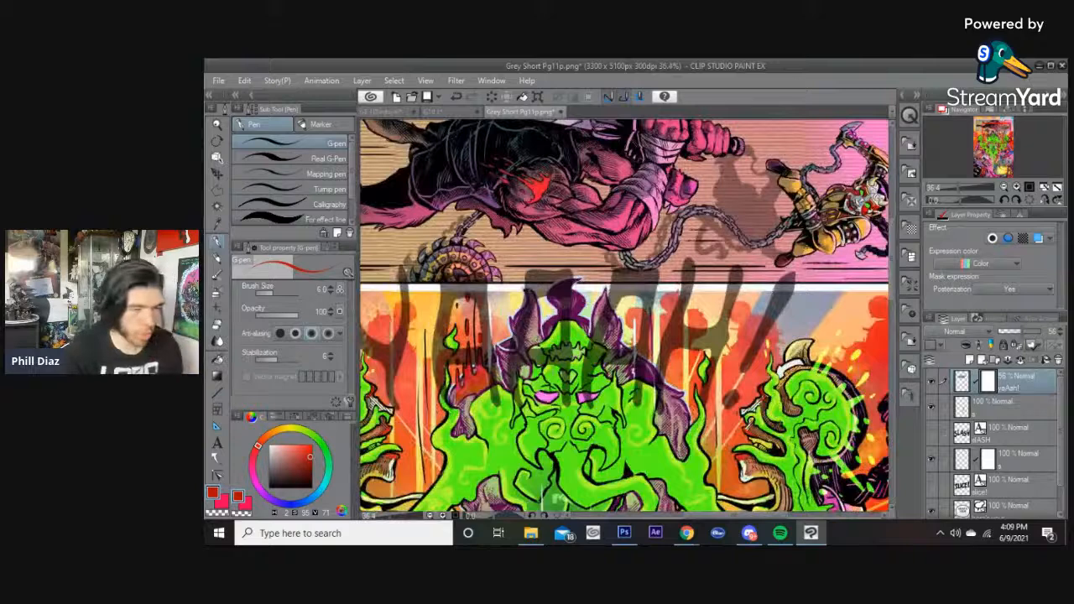
pyautogui.scroll(-1, 627, 316)
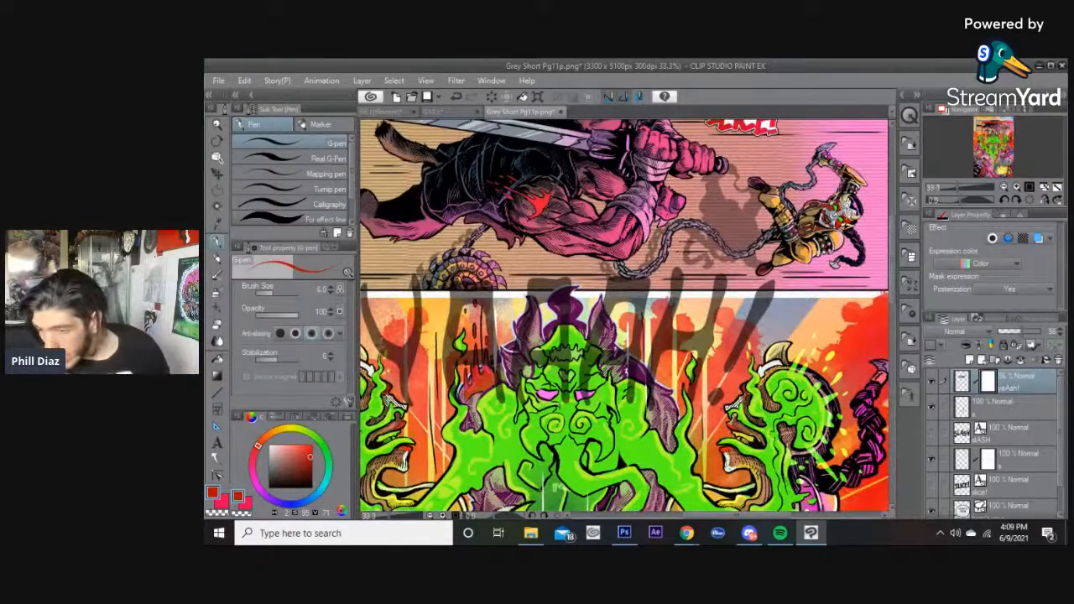
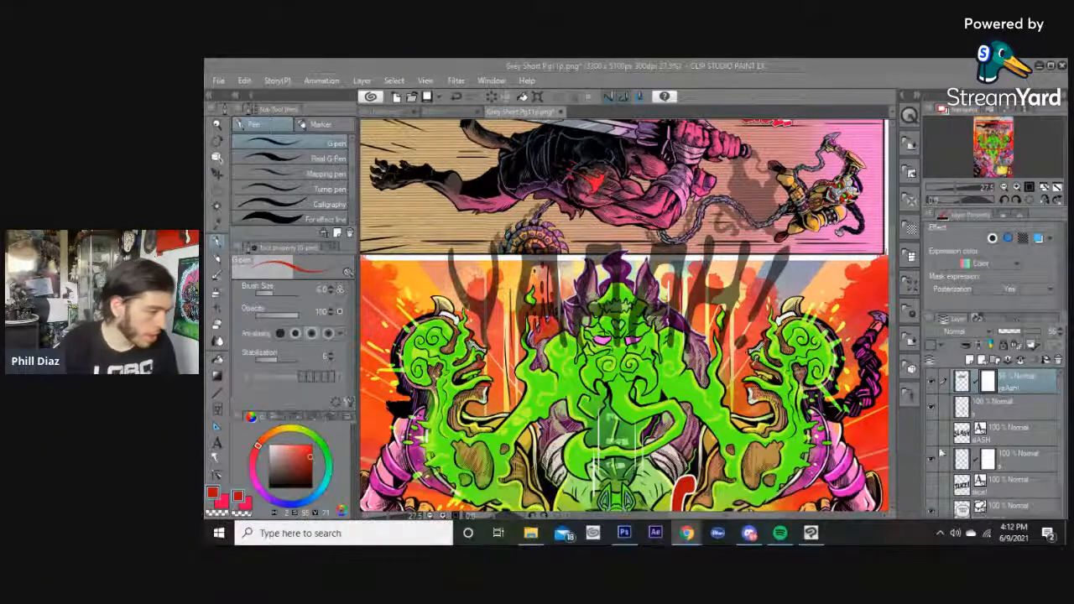
# Trace a polyline selection along the top of the central creature's head and horns.
pyautogui.scroll(3, 700, 298)
pyautogui.scroll(3, 708, 312)
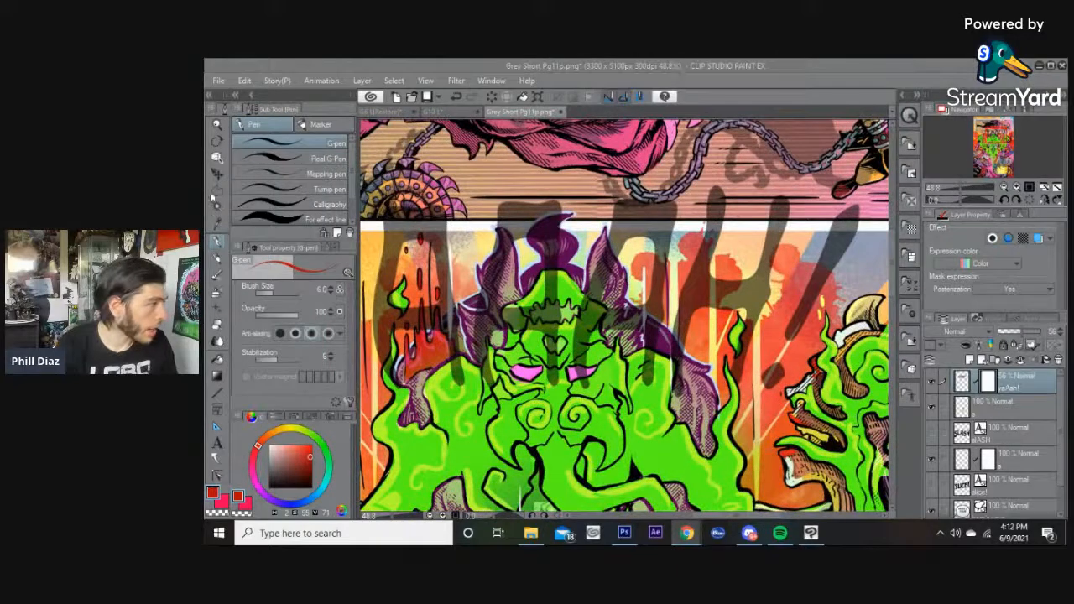
pyautogui.click(216, 189)
pyautogui.scroll(3, 671, 378)
pyautogui.scroll(2, 690, 431)
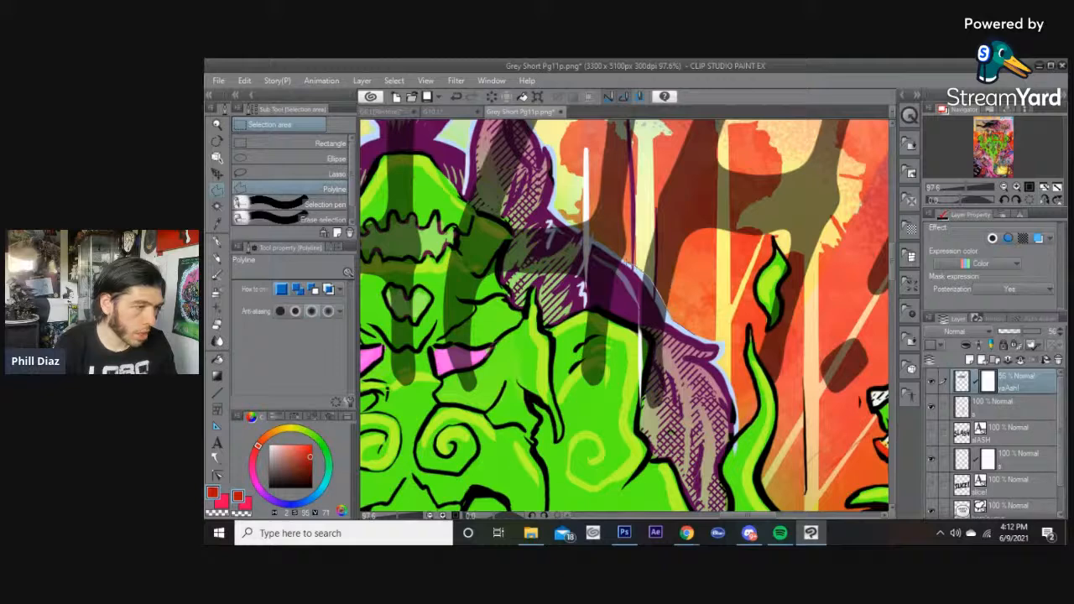
pyautogui.moveTo(596, 239); pyautogui.dragTo(678, 301)
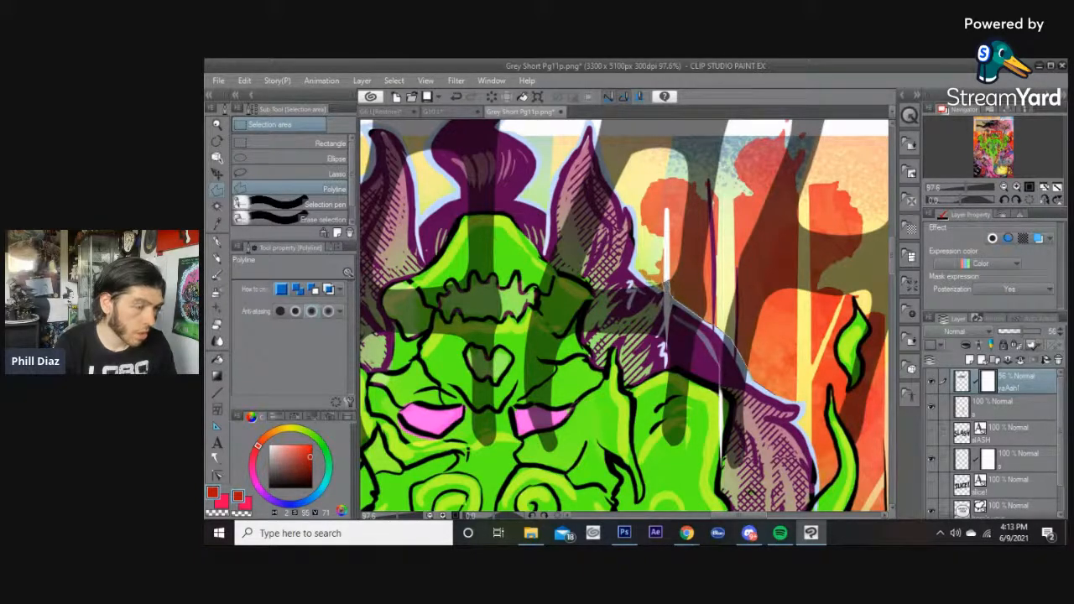
pyautogui.moveTo(634, 260); pyautogui.dragTo(718, 337)
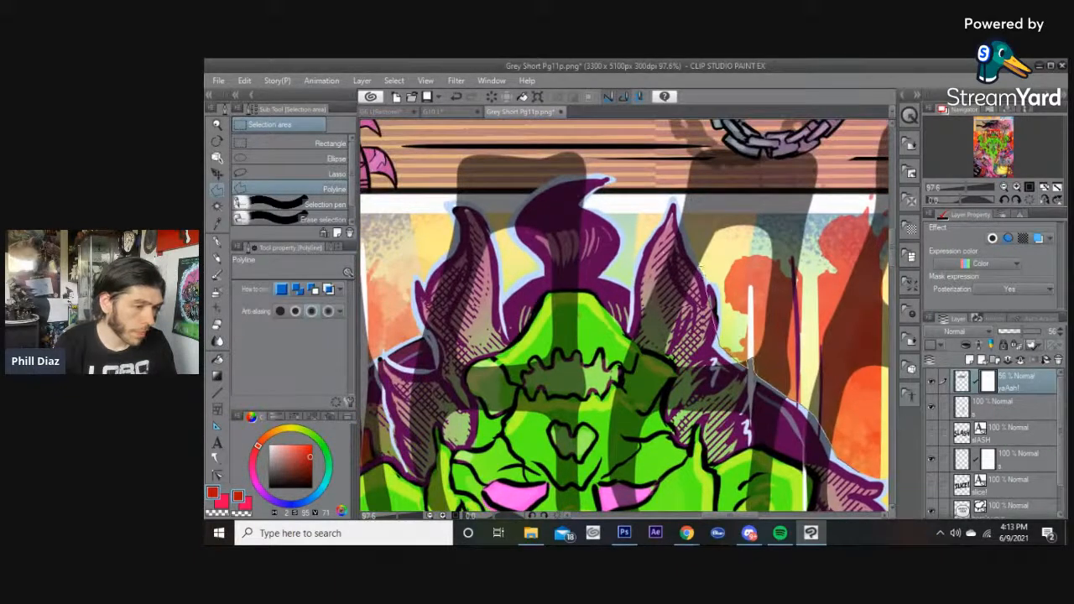
pyautogui.click(700, 266)
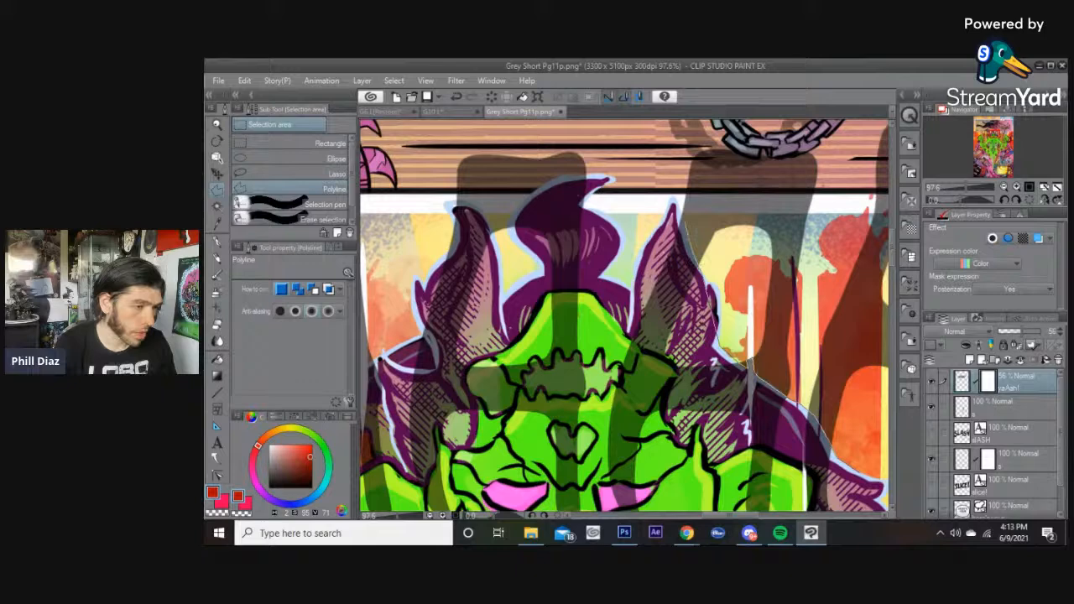
pyautogui.click(676, 203)
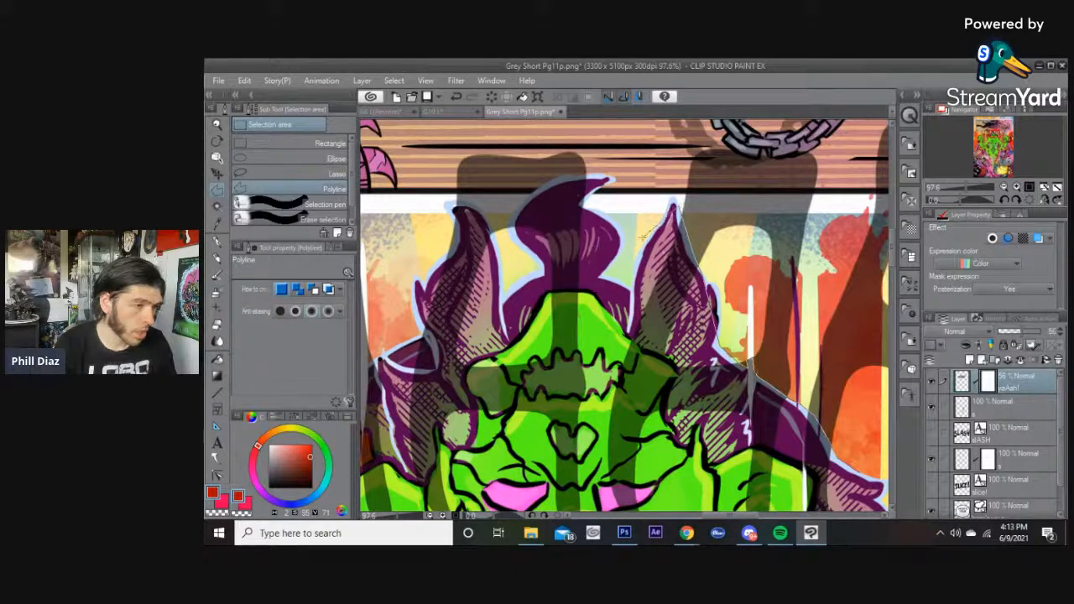
pyautogui.moveTo(635, 320); pyautogui.dragTo(736, 371)
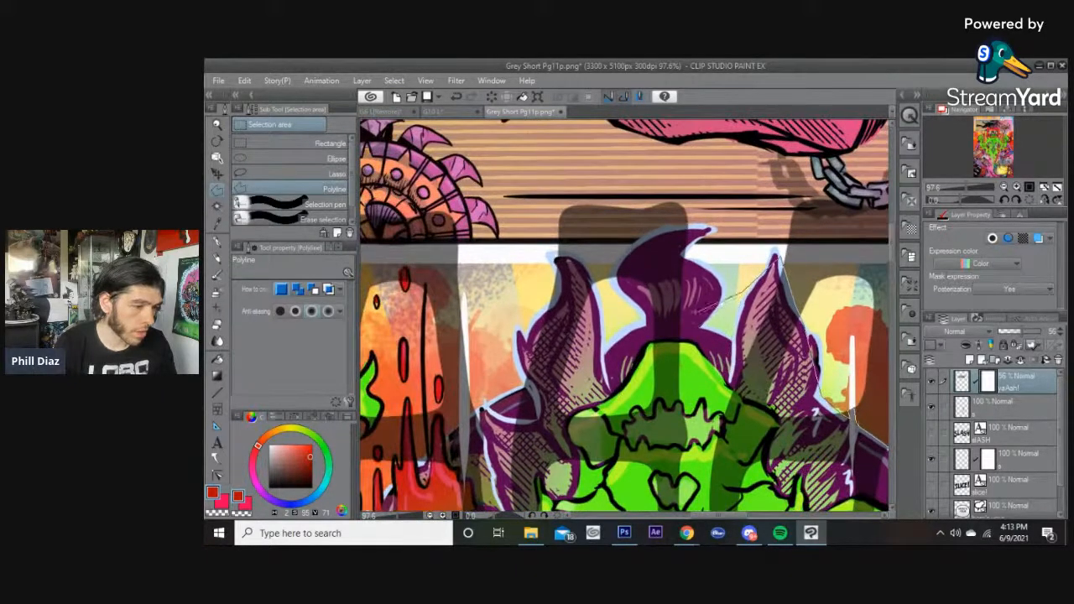
pyautogui.click(738, 289)
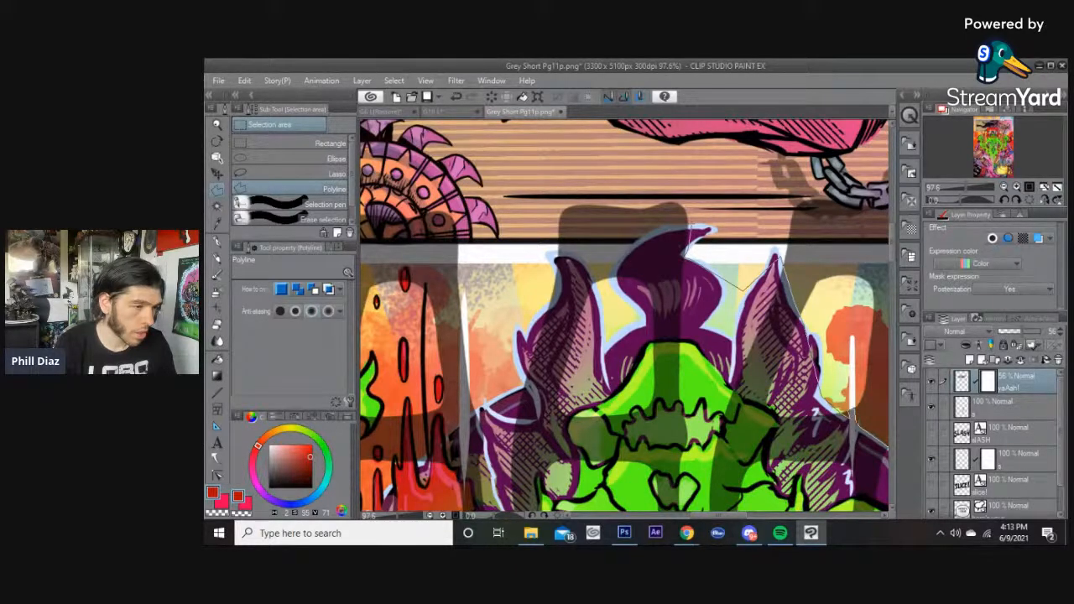
pyautogui.moveTo(688, 229); pyautogui.dragTo(781, 324)
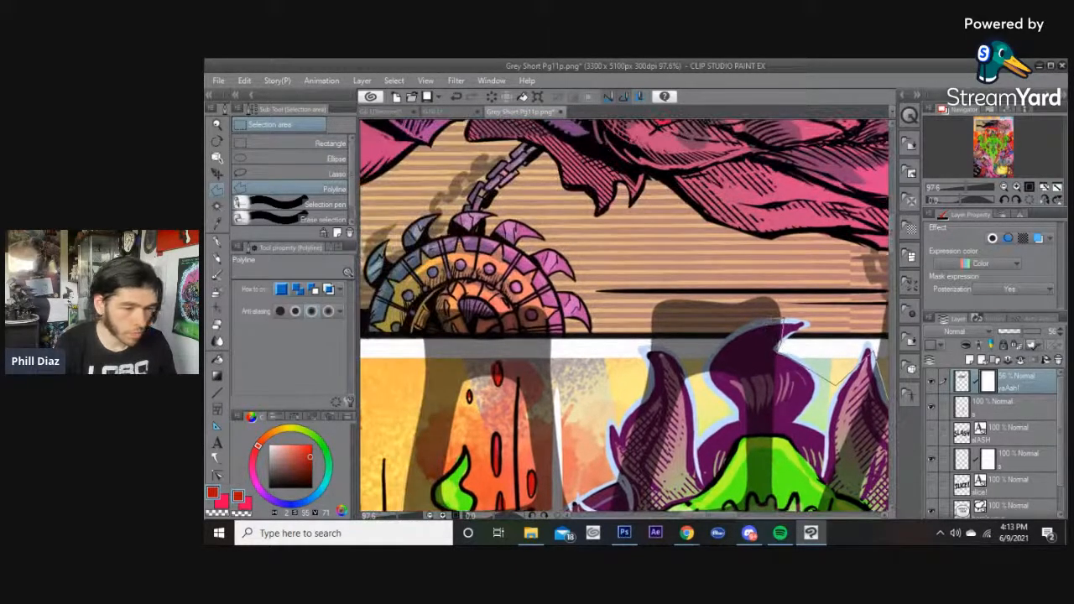
# Continue the polyline selection down the creature's left horn and flames.
pyautogui.scroll(1, 780, 324)
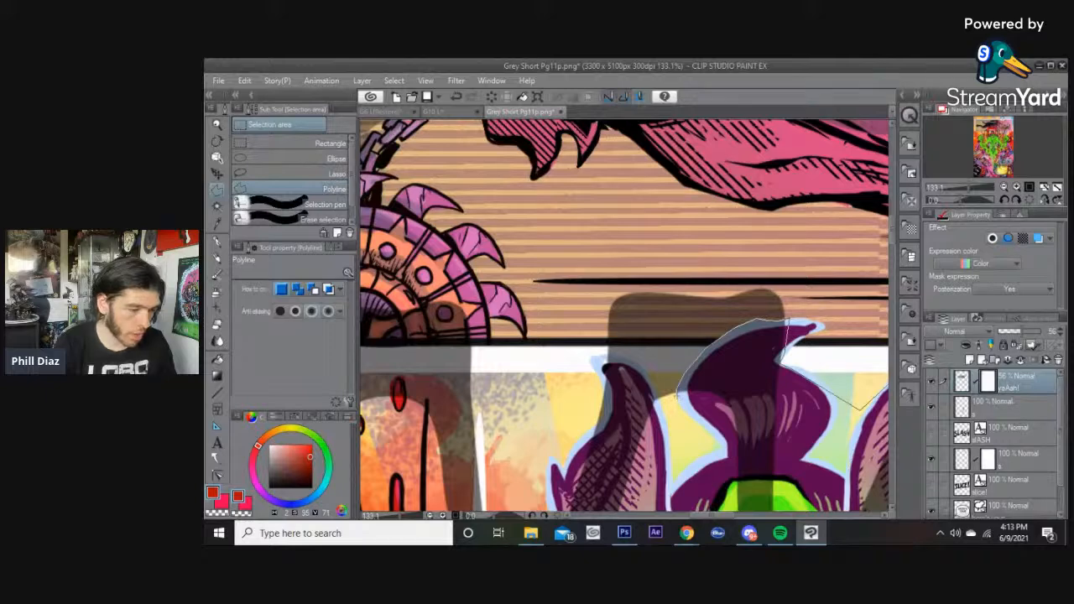
pyautogui.scroll(-1, 678, 394)
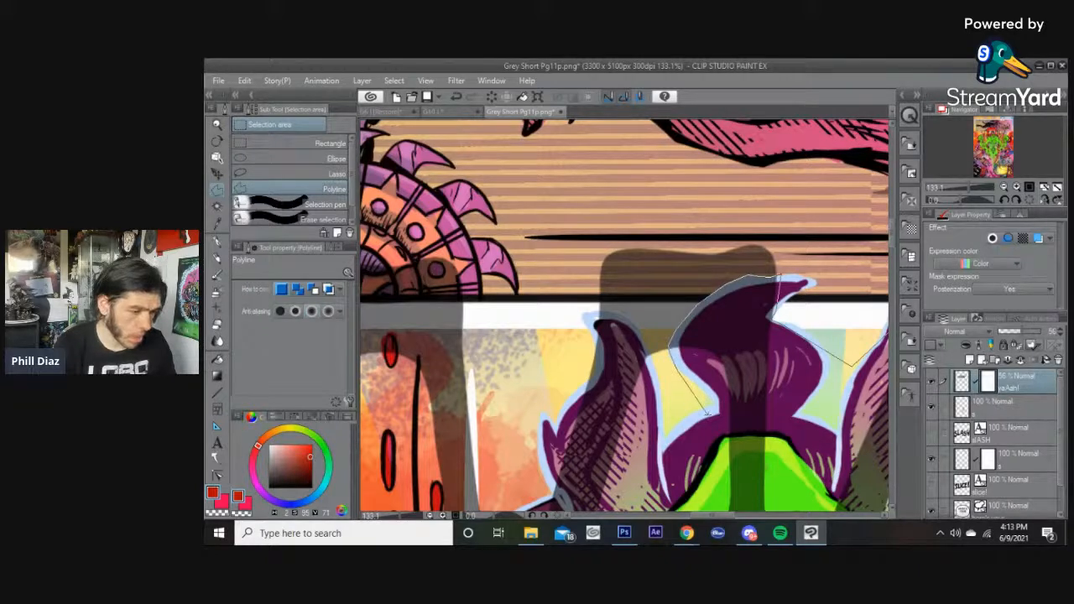
pyautogui.moveTo(713, 434); pyautogui.dragTo(750, 372)
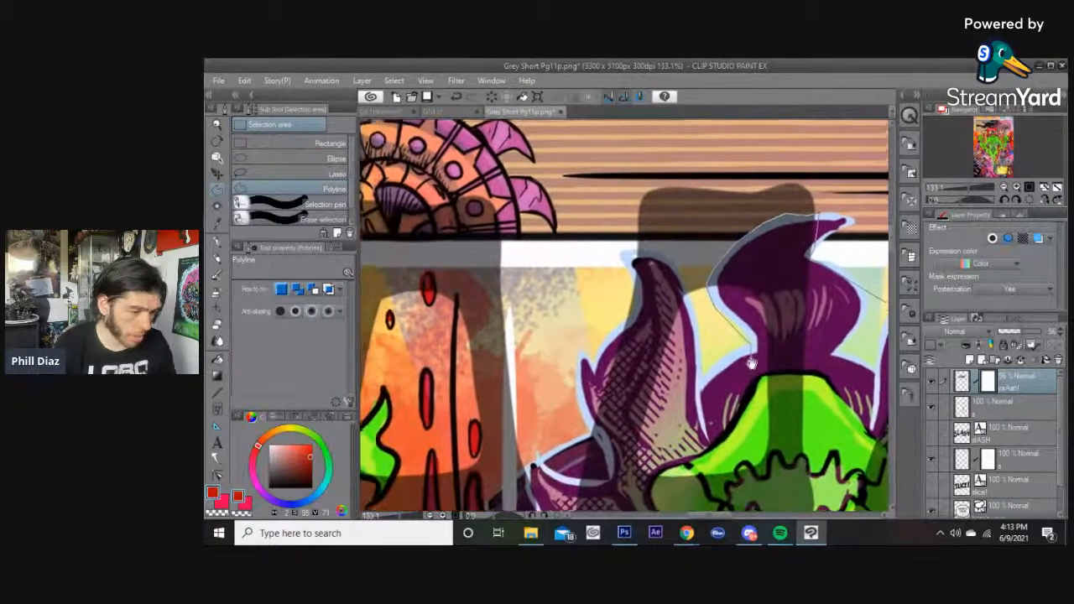
pyautogui.click(705, 371)
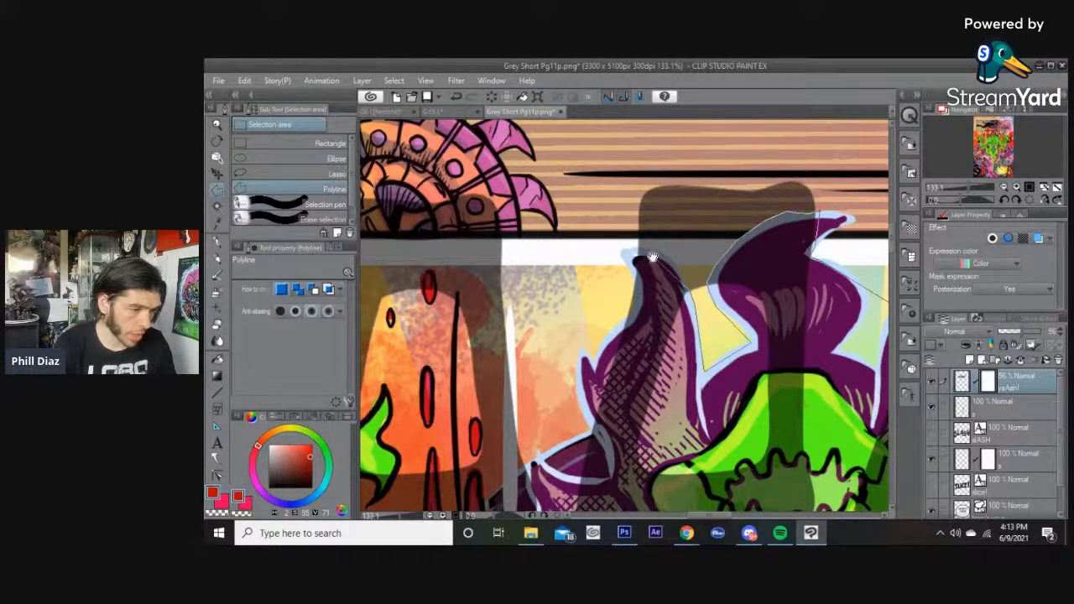
pyautogui.moveTo(671, 273); pyautogui.dragTo(708, 351)
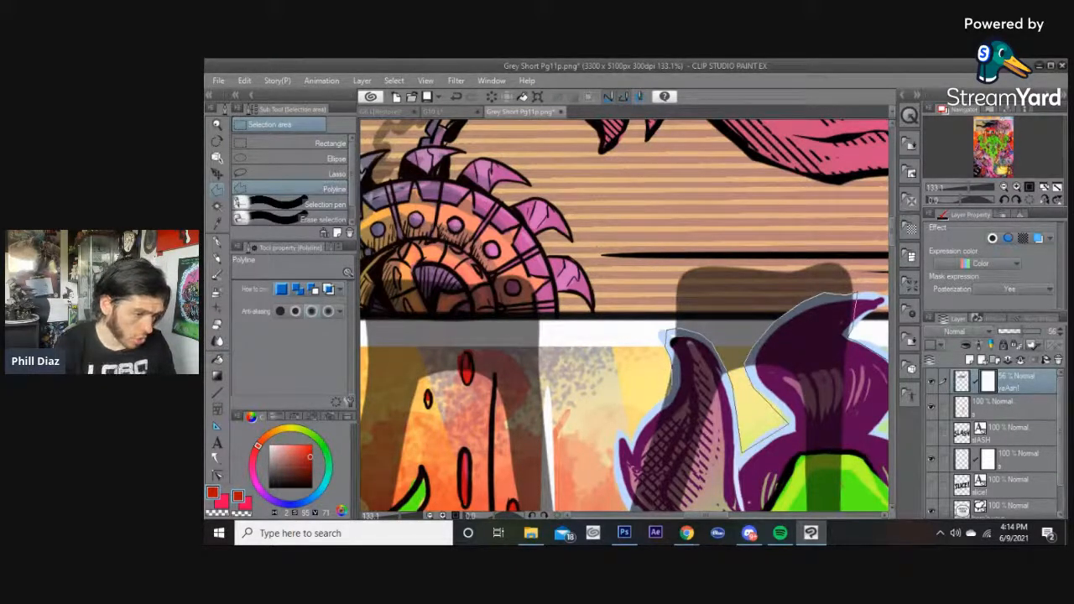
pyautogui.moveTo(635, 417); pyautogui.dragTo(705, 277)
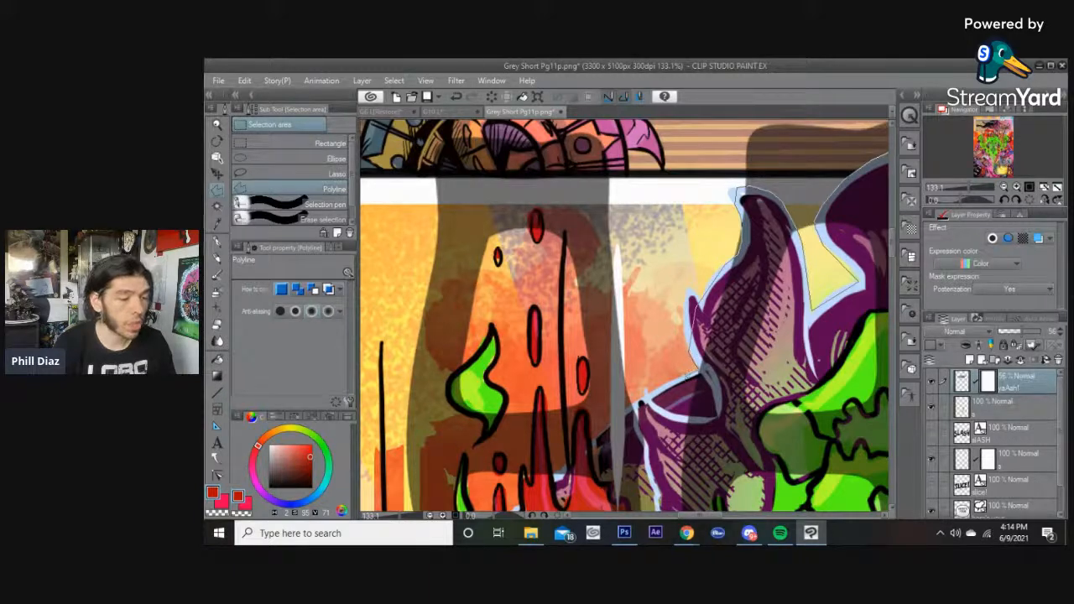
pyautogui.moveTo(657, 383); pyautogui.dragTo(726, 307)
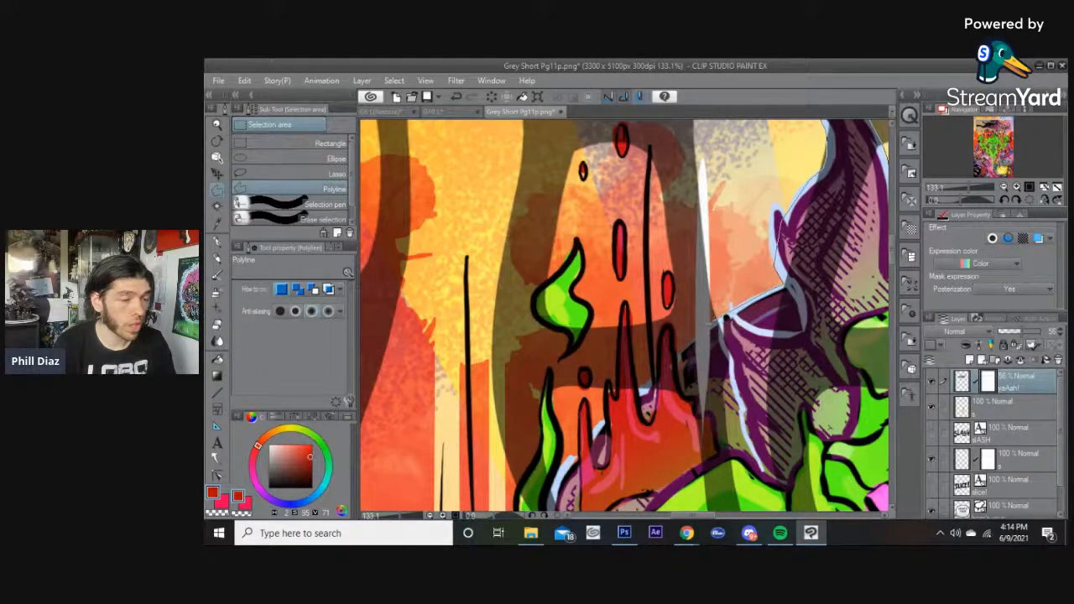
pyautogui.moveTo(682, 187); pyautogui.dragTo(690, 264)
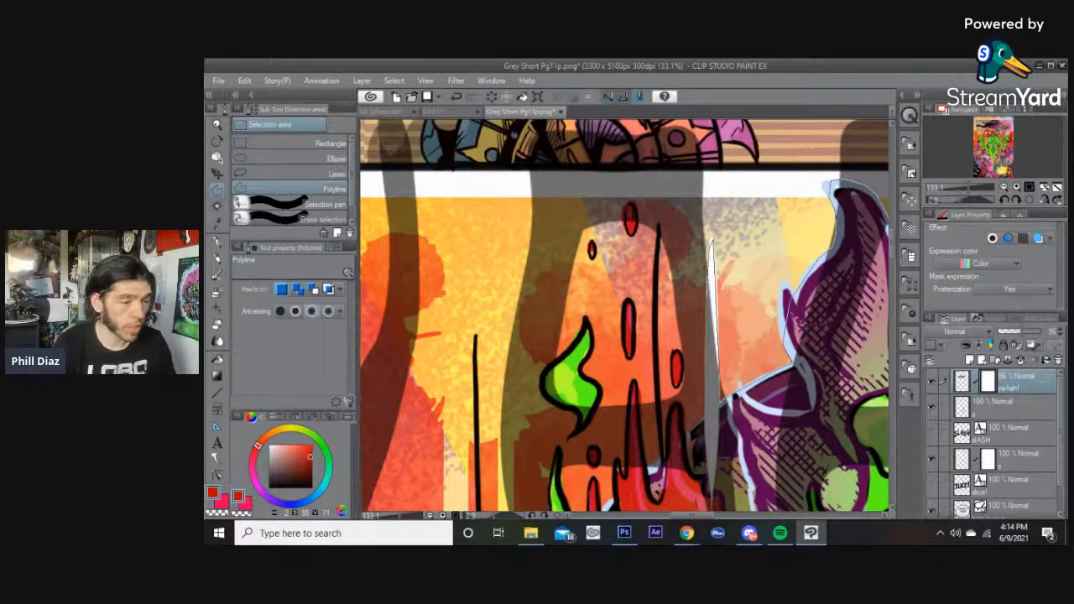
pyautogui.moveTo(701, 321); pyautogui.dragTo(719, 219)
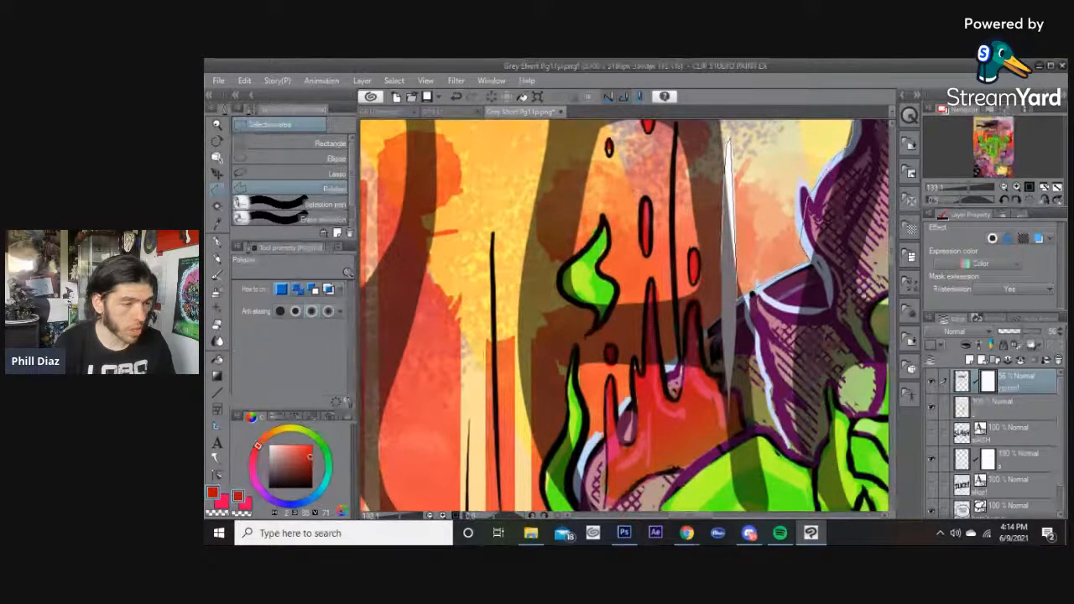
pyautogui.moveTo(738, 295); pyautogui.dragTo(736, 234)
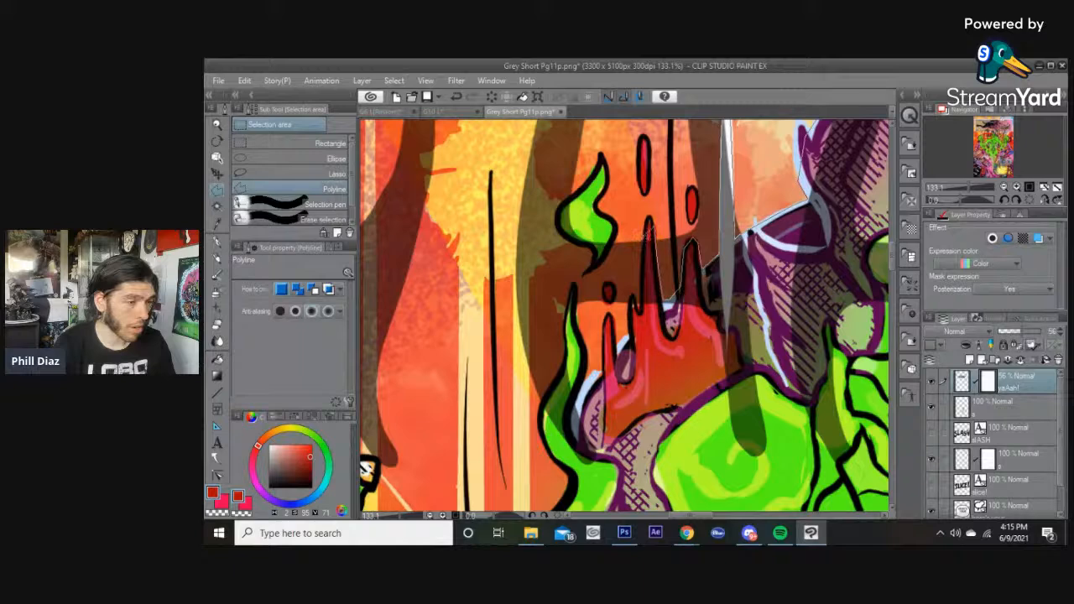
pyautogui.click(642, 240)
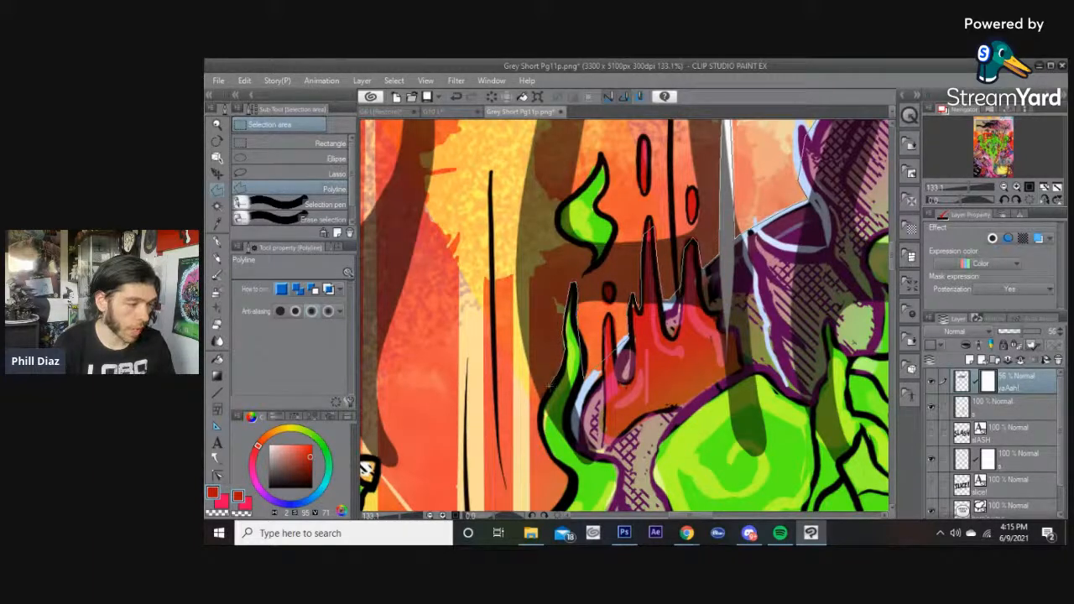
pyautogui.moveTo(542, 399); pyautogui.dragTo(591, 284)
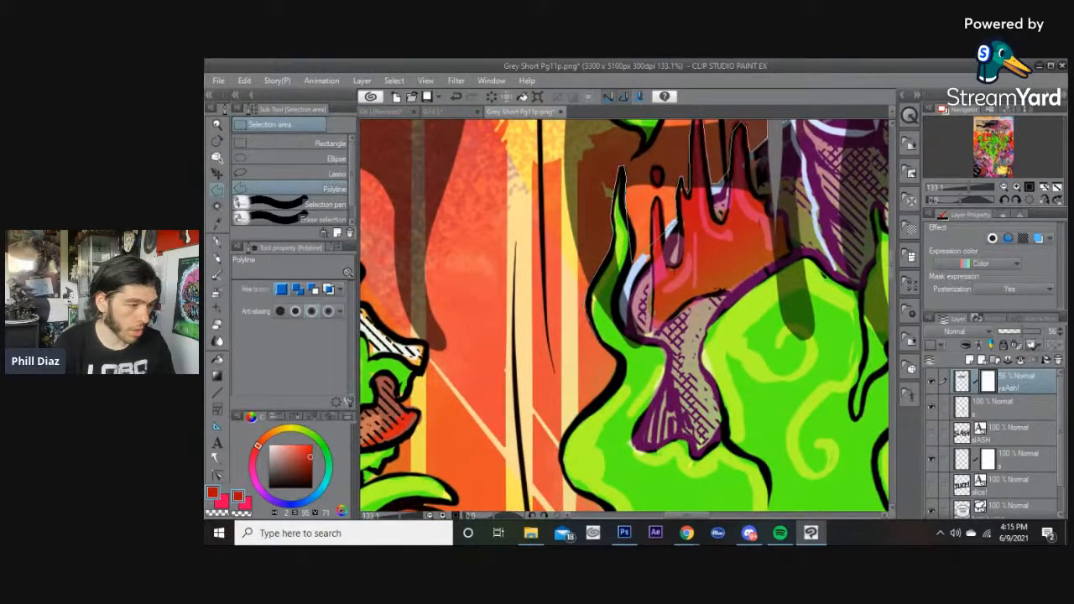
# Close the polyline selection around the central creature's head.
pyautogui.scroll(-5, 680, 366)
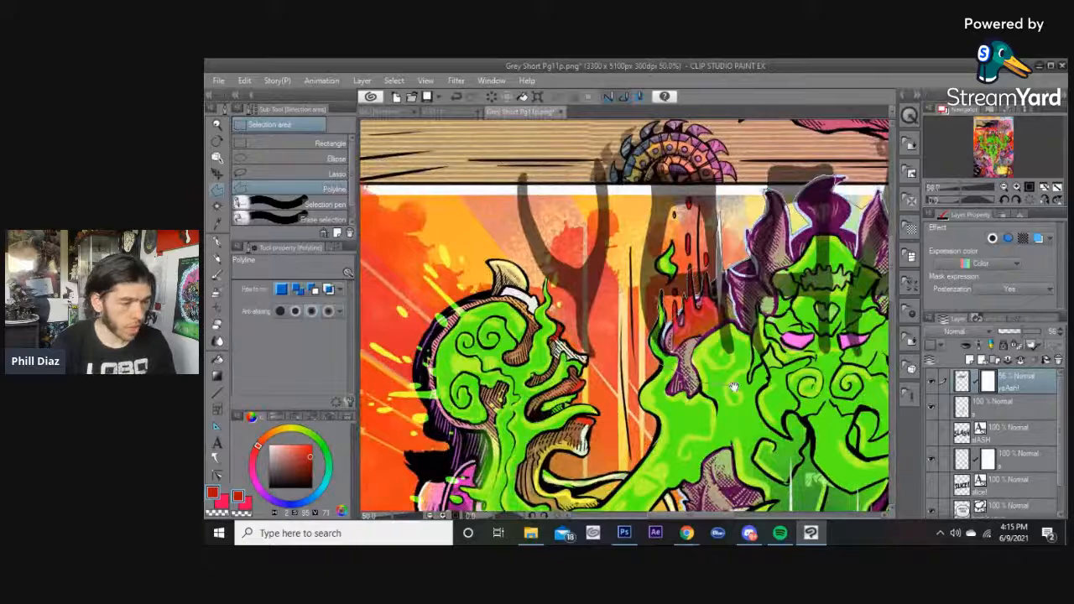
pyautogui.moveTo(726, 383); pyautogui.dragTo(681, 346)
pyautogui.moveTo(670, 322); pyautogui.dragTo(518, 322)
pyautogui.click(678, 340)
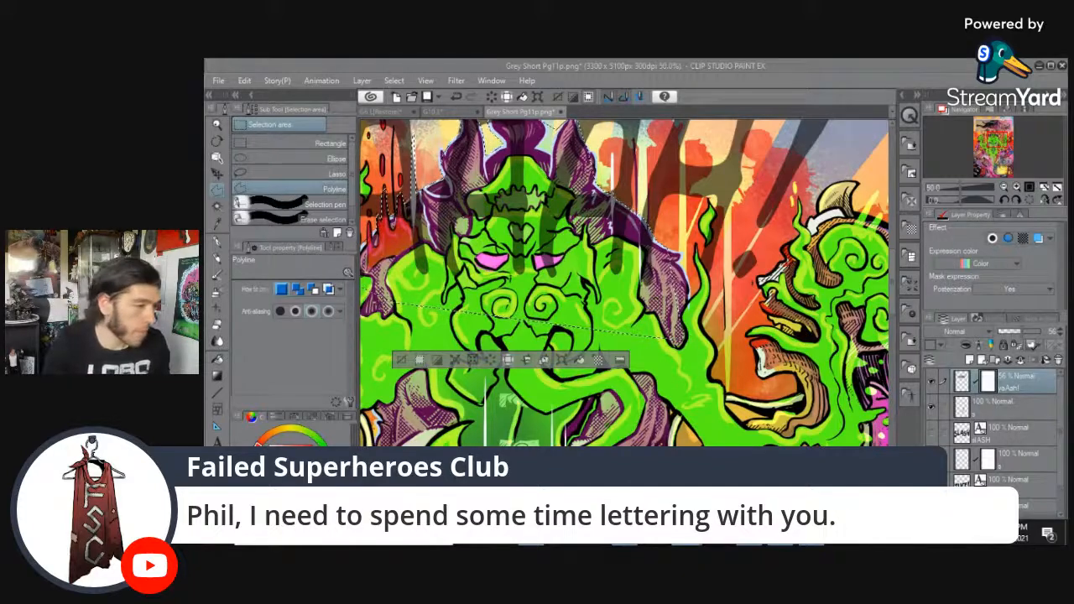
pyautogui.click(705, 67)
pyautogui.scroll(-2, 628, 189)
pyautogui.moveTo(615, 189); pyautogui.dragTo(692, 323)
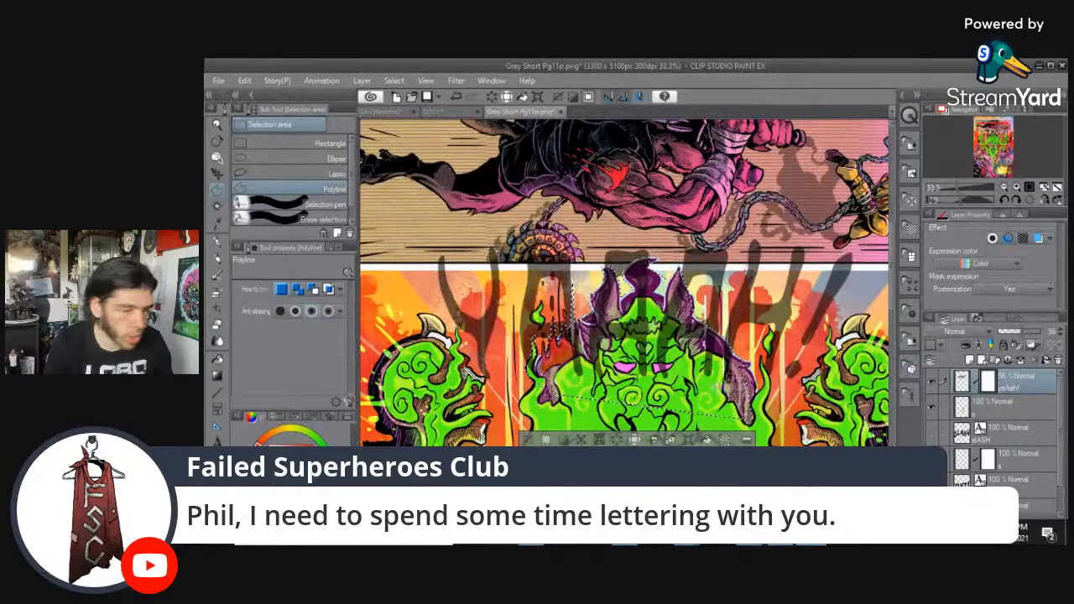
# Paint a G-pen stroke at brush size 800 on the YAAAH! layer mask inside the selection.
pyautogui.click(216, 242)
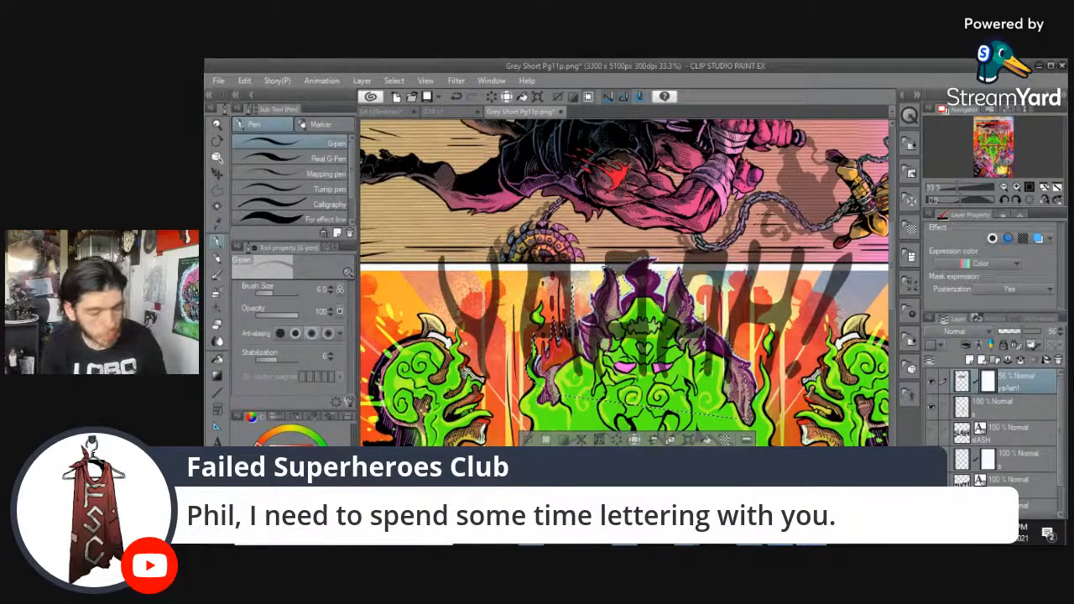
pyautogui.click(294, 293)
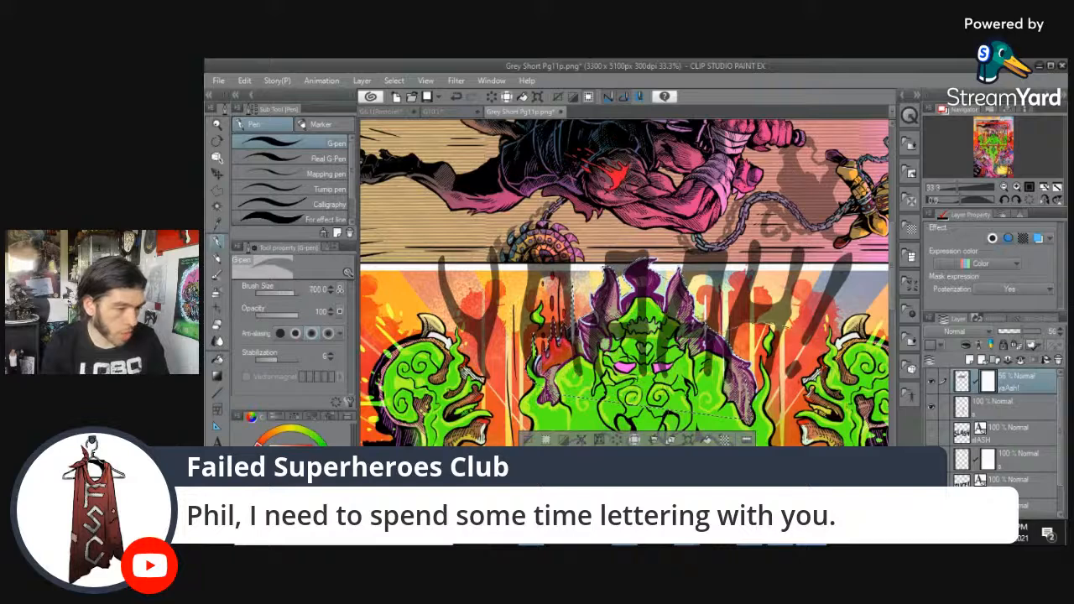
pyautogui.press(']')
pyautogui.moveTo(776, 376); pyautogui.dragTo(708, 278)
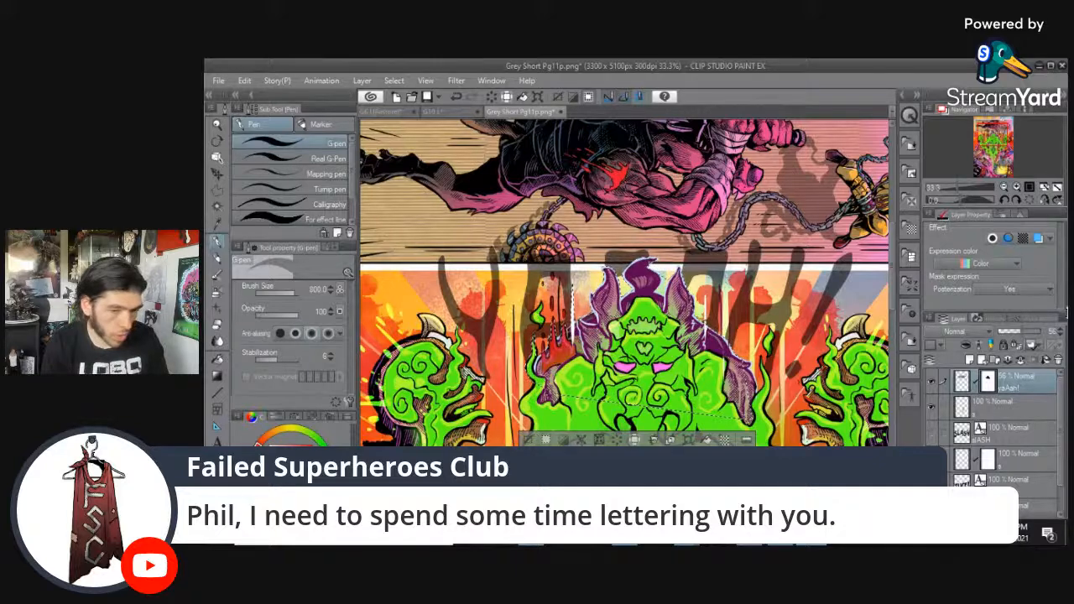
# Restore the YAAAH! layer's opacity to 100%.
pyautogui.moveTo(1030, 336); pyautogui.dragTo(1058, 334)
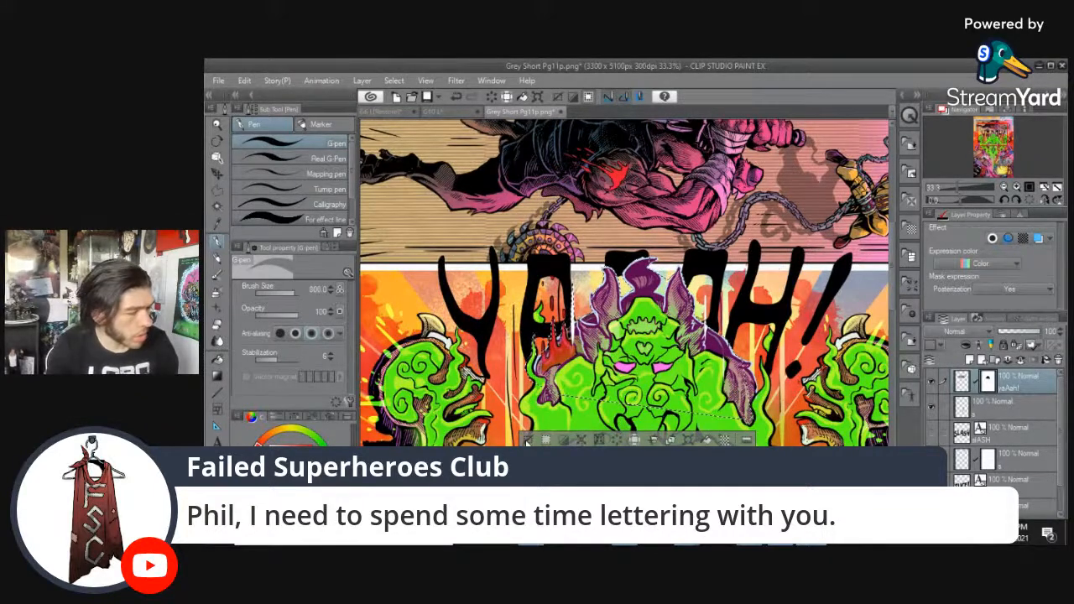
pyautogui.click(528, 441)
pyautogui.scroll(1, 537, 373)
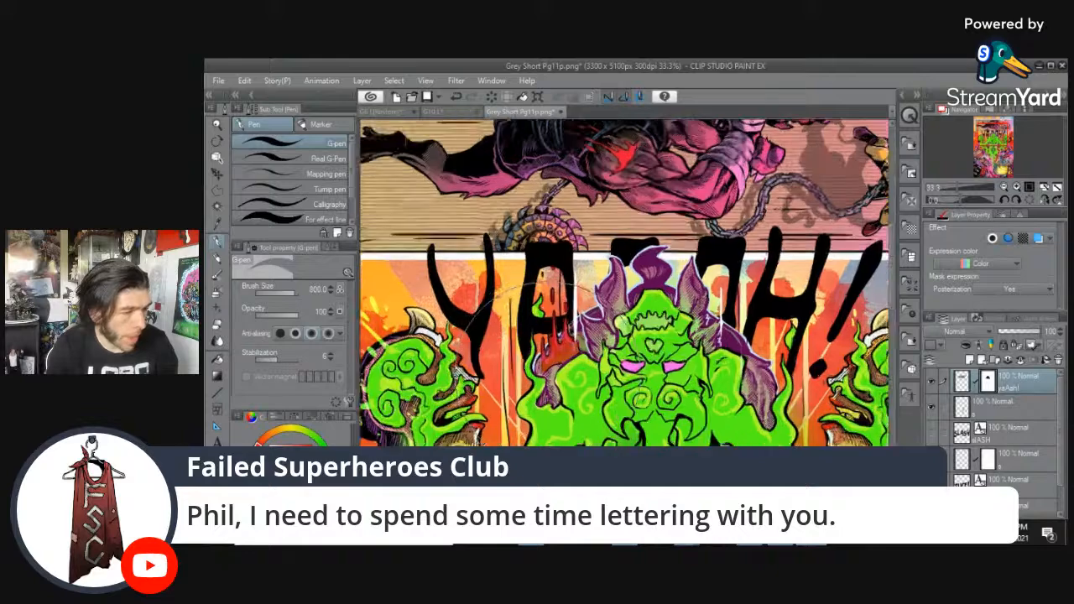
pyautogui.scroll(2, 545, 387)
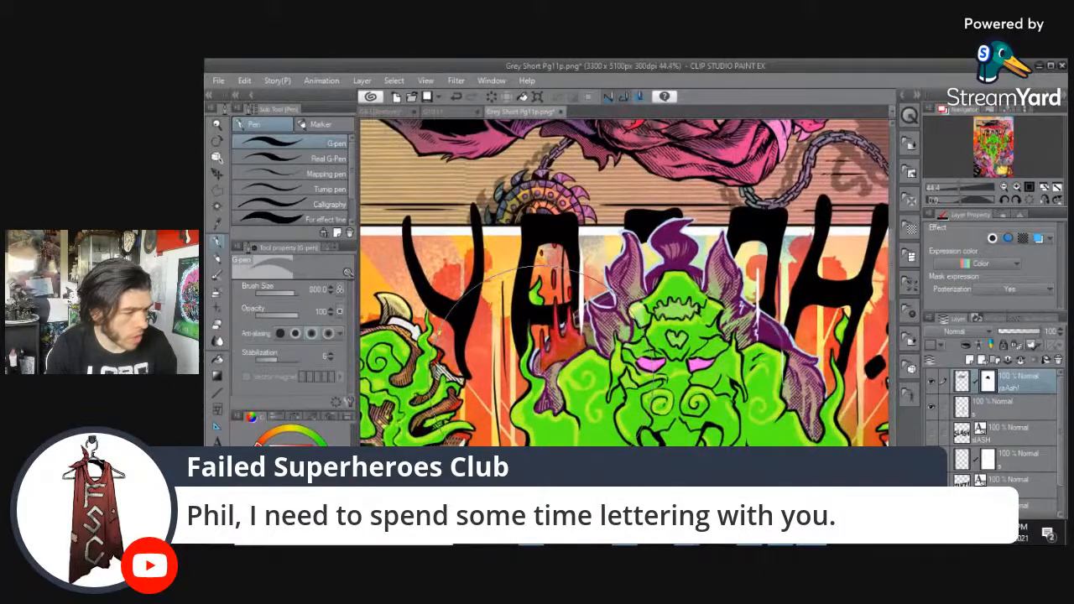
pyautogui.scroll(-3, 595, 356)
pyautogui.scroll(3, 596, 356)
pyautogui.scroll(-3, 583, 375)
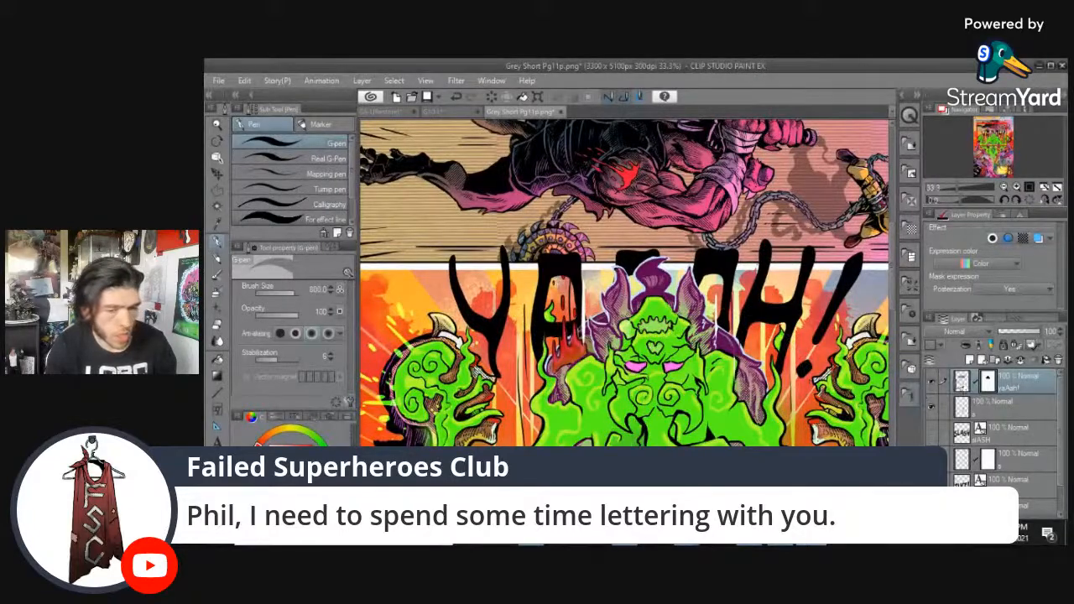
# Apply a selection command to the YAAAH! layer mask, undoing the first attempt and reapplying it.
pyautogui.keyDown('ctrl'); pyautogui.click(962, 381); pyautogui.keyUp('ctrl')
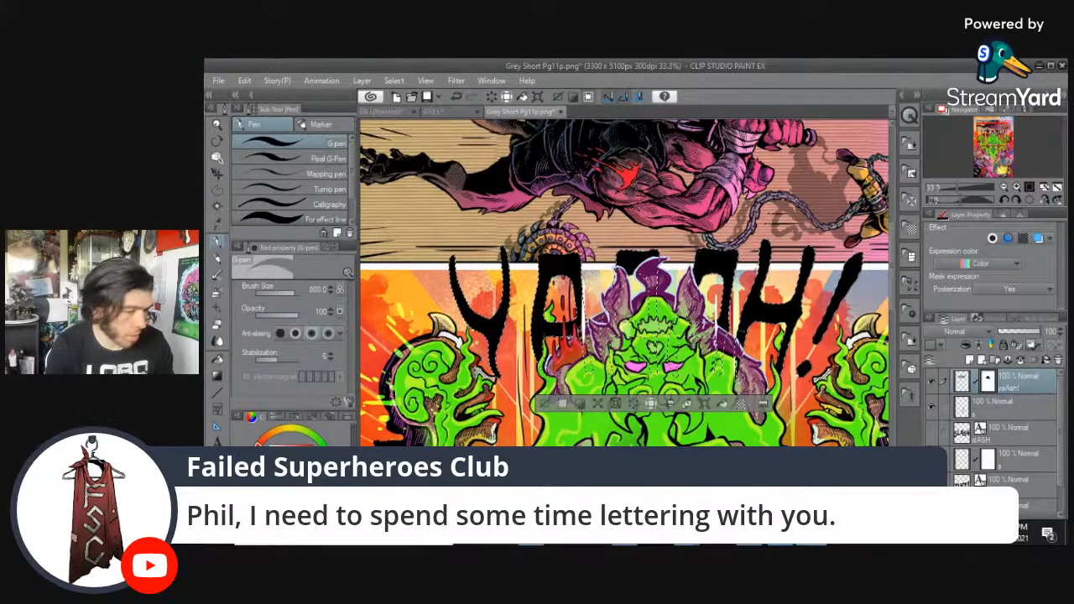
pyautogui.click(723, 406)
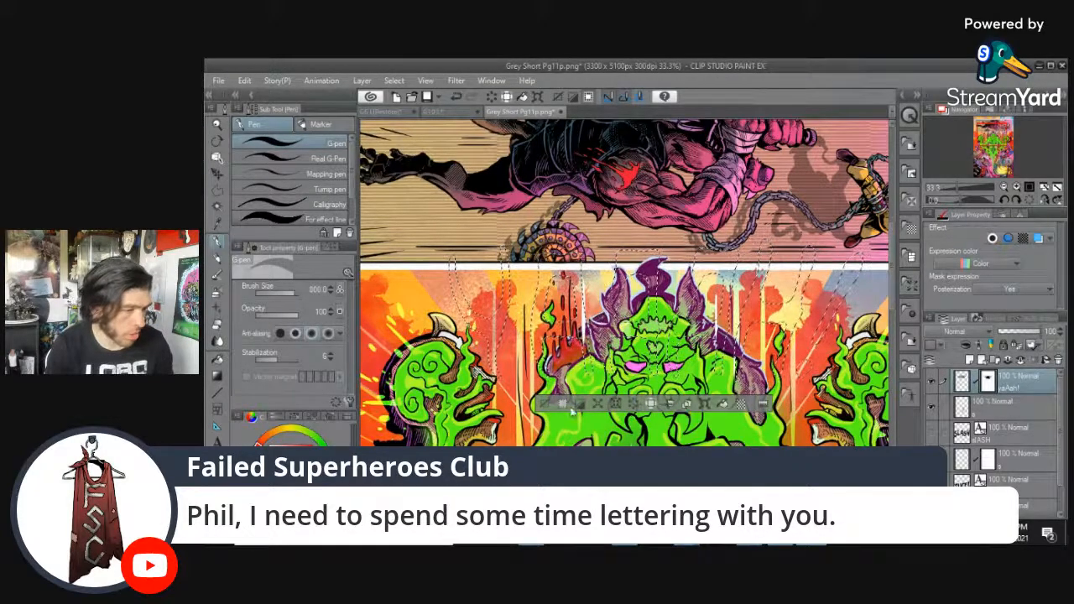
pyautogui.hotkey('ctrl', 'z')
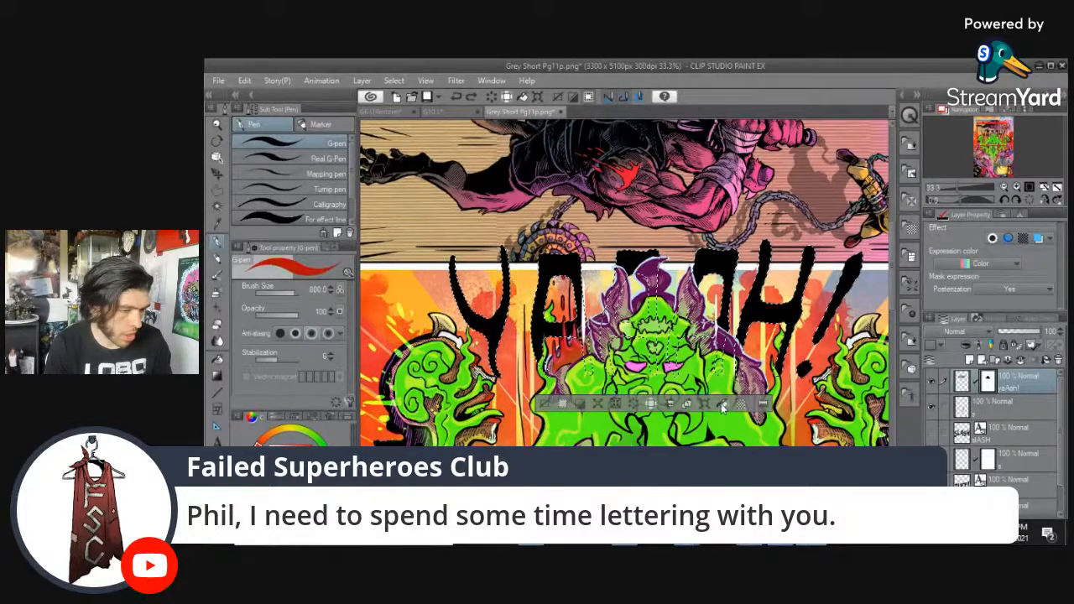
pyautogui.click(723, 406)
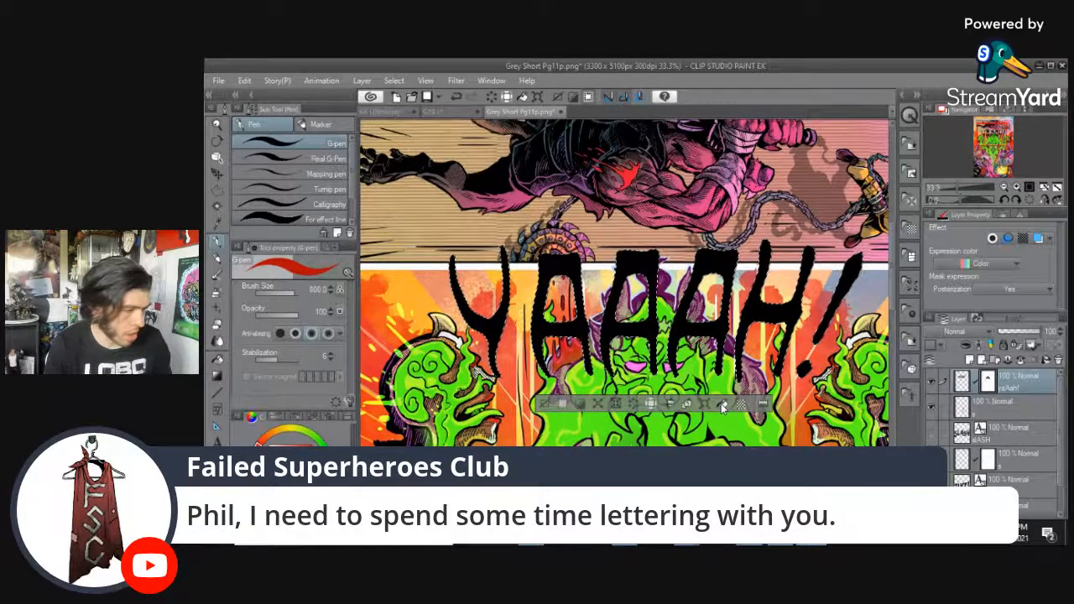
# Undo the last mask change and recolour the YAAAH! lettering red, then clear the selection.
pyautogui.hotkey('ctrl', 'z')
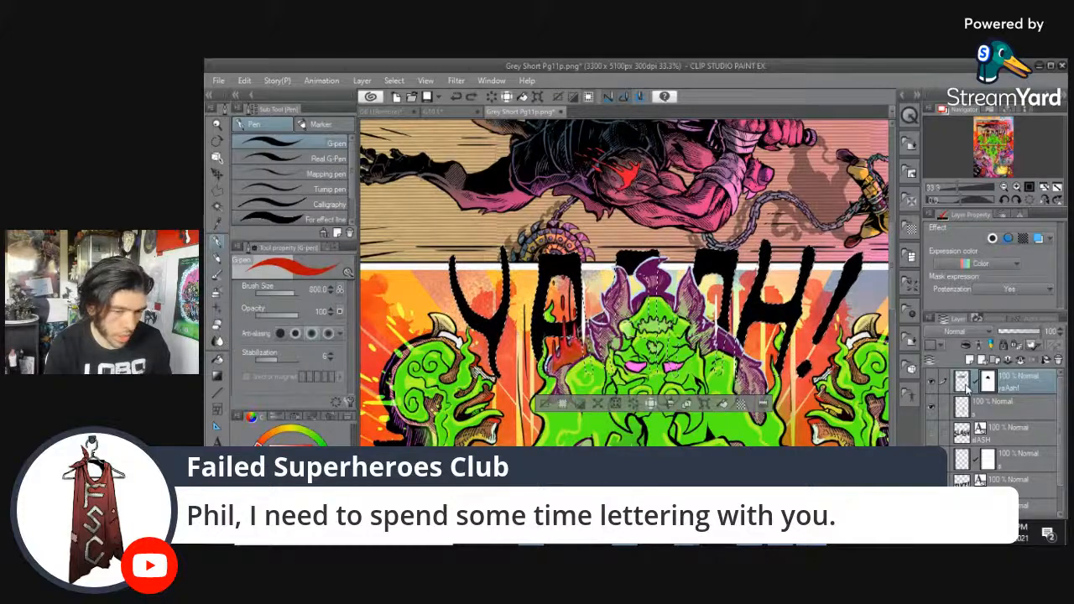
pyautogui.click(717, 406)
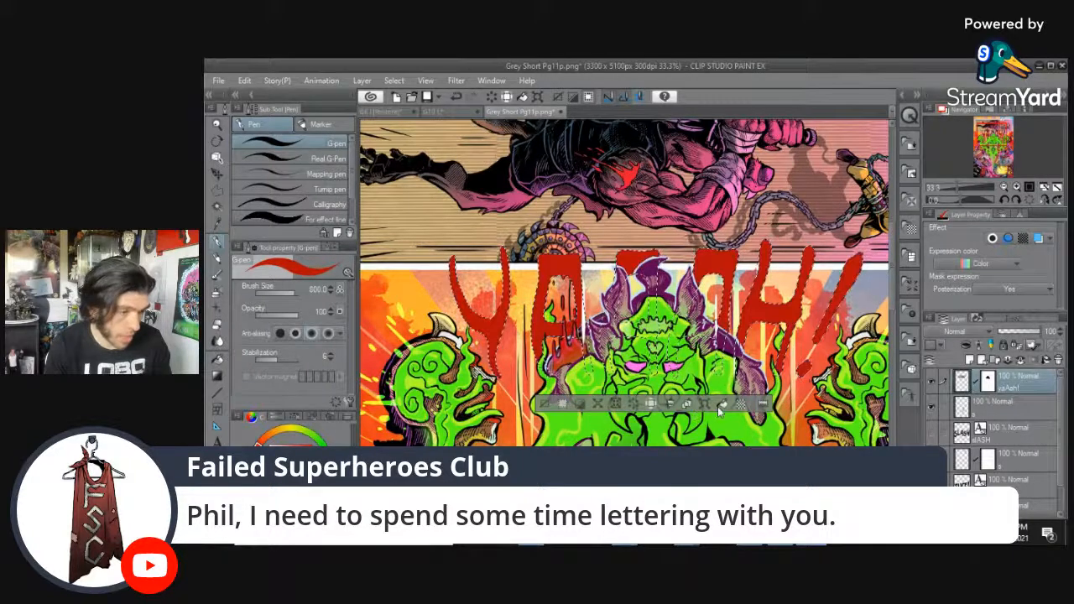
pyautogui.click(545, 405)
pyautogui.scroll(-1, 671, 419)
pyautogui.scroll(1, 629, 432)
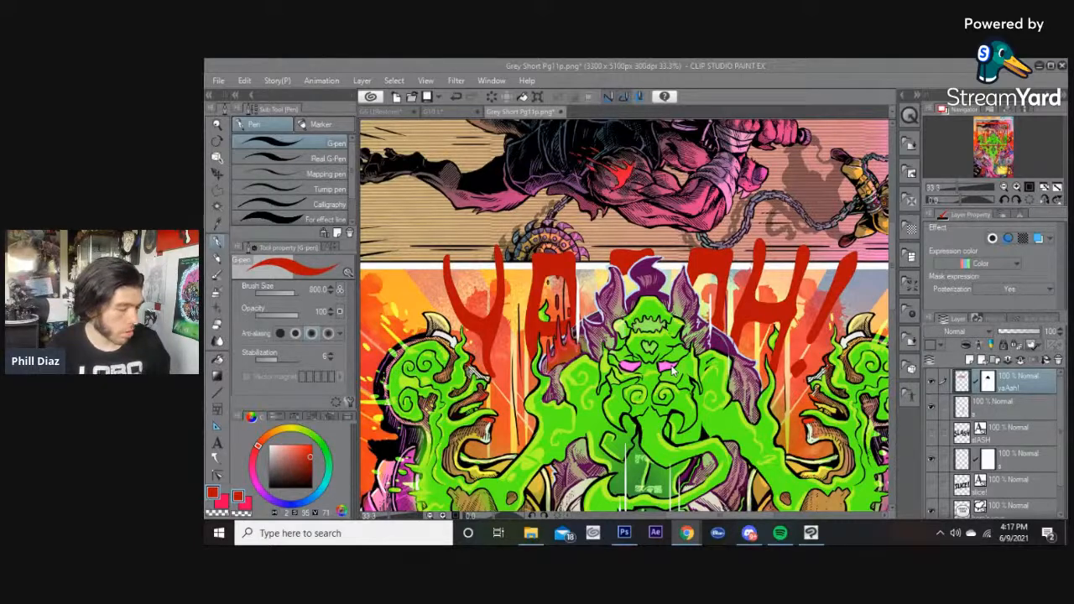
# Pick a bright green colour and recolour the YAAAH! lettering green.
pyautogui.click(712, 62)
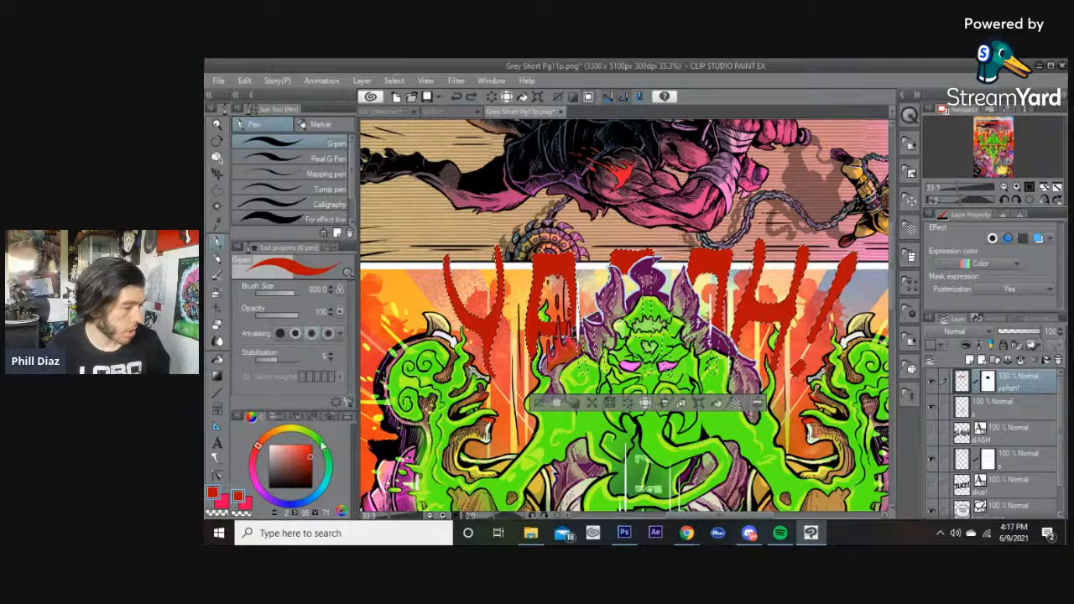
pyautogui.click(318, 441)
pyautogui.moveTo(317, 440); pyautogui.dragTo(314, 437)
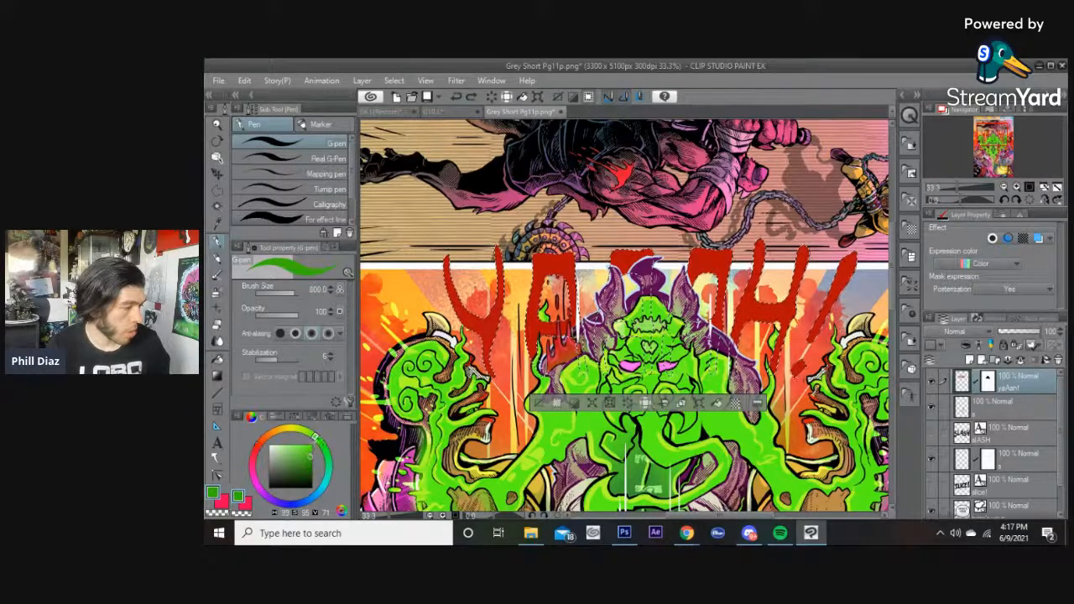
pyautogui.click(717, 405)
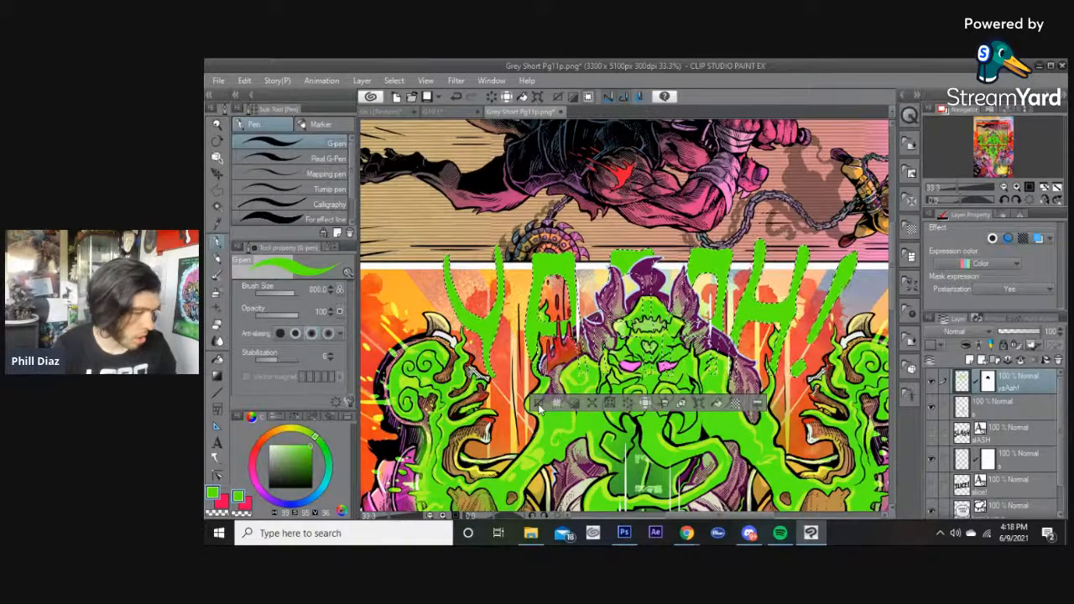
# Zoom into the lettering and reduce the G-pen brush size to 20.
pyautogui.scroll(5, 539, 408)
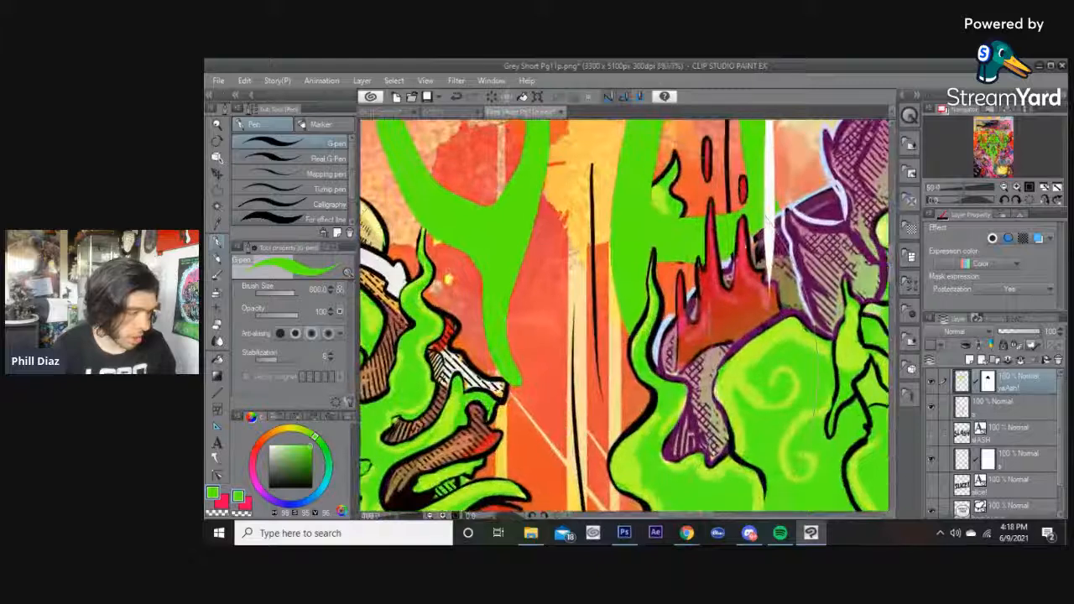
pyautogui.click(283, 293)
pyautogui.press('[')
pyautogui.press('[')
pyautogui.press('[')
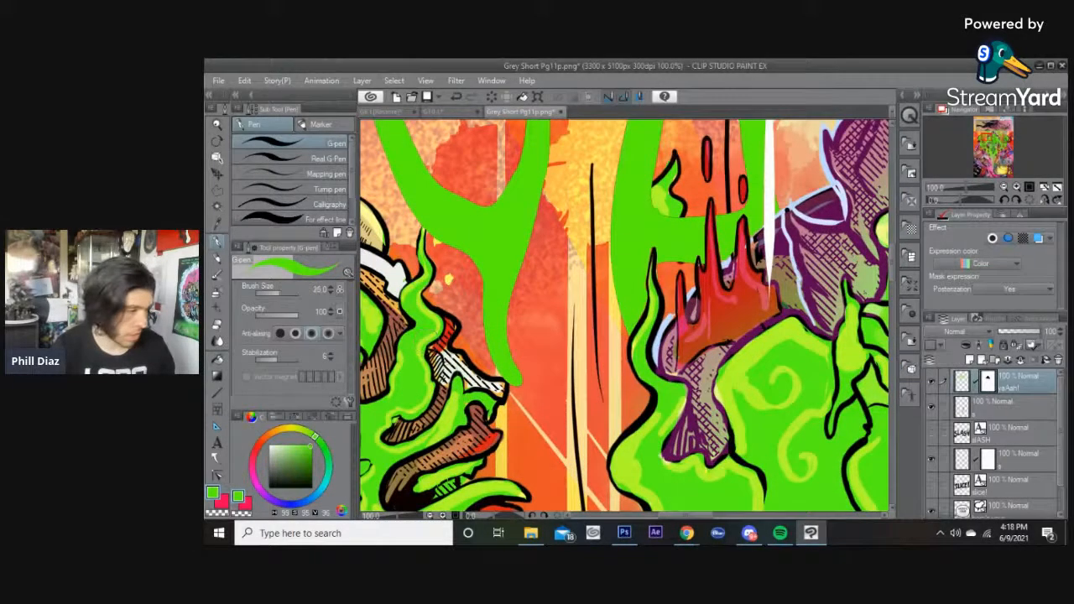
pyautogui.click(236, 513)
pyautogui.scroll(5, 460, 398)
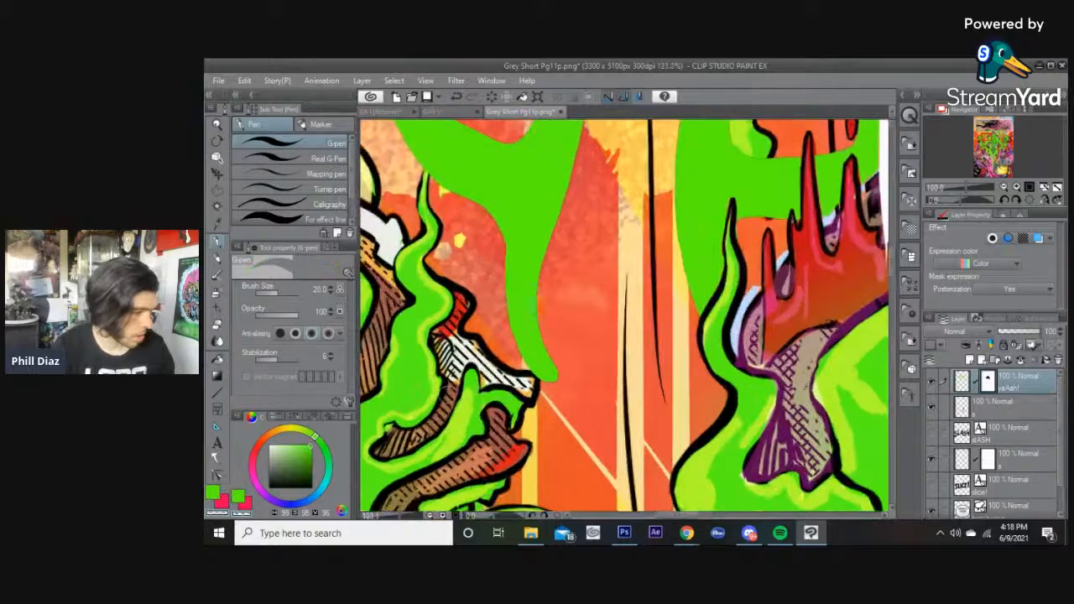
pyautogui.press('[')
# Lower the YAAAH! layer's opacity to 76% and inspect the lettering edges up close.
pyautogui.click(1032, 331)
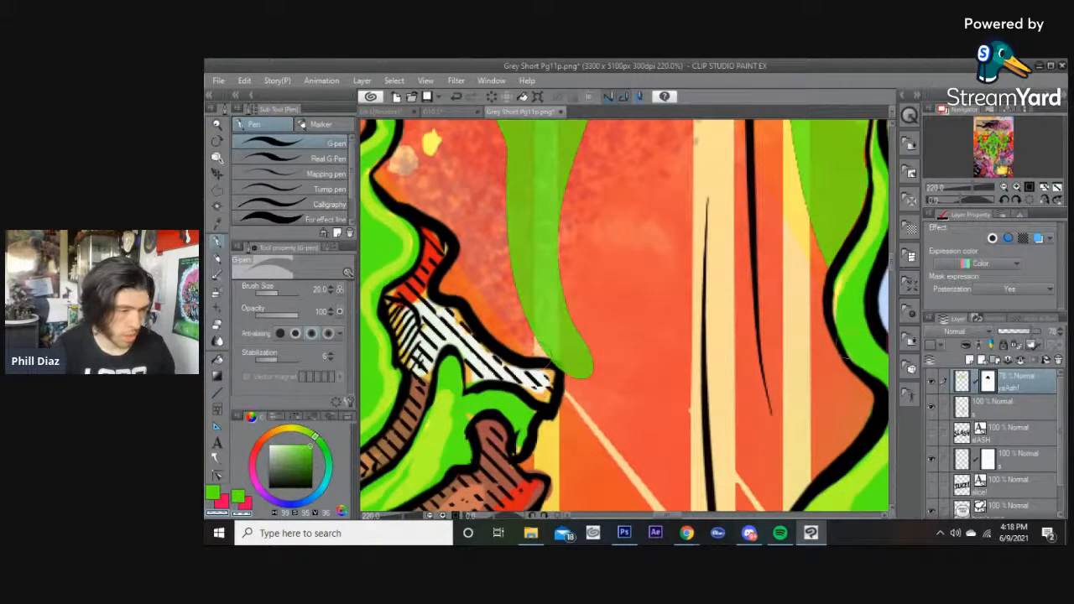
pyautogui.scroll(2, 510, 346)
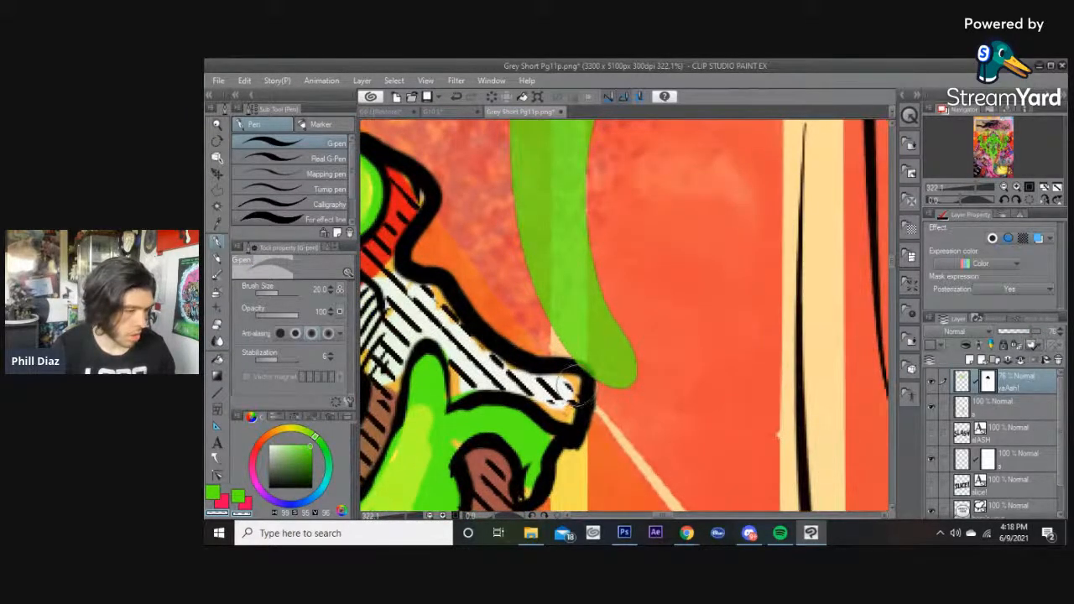
pyautogui.scroll(1, 568, 384)
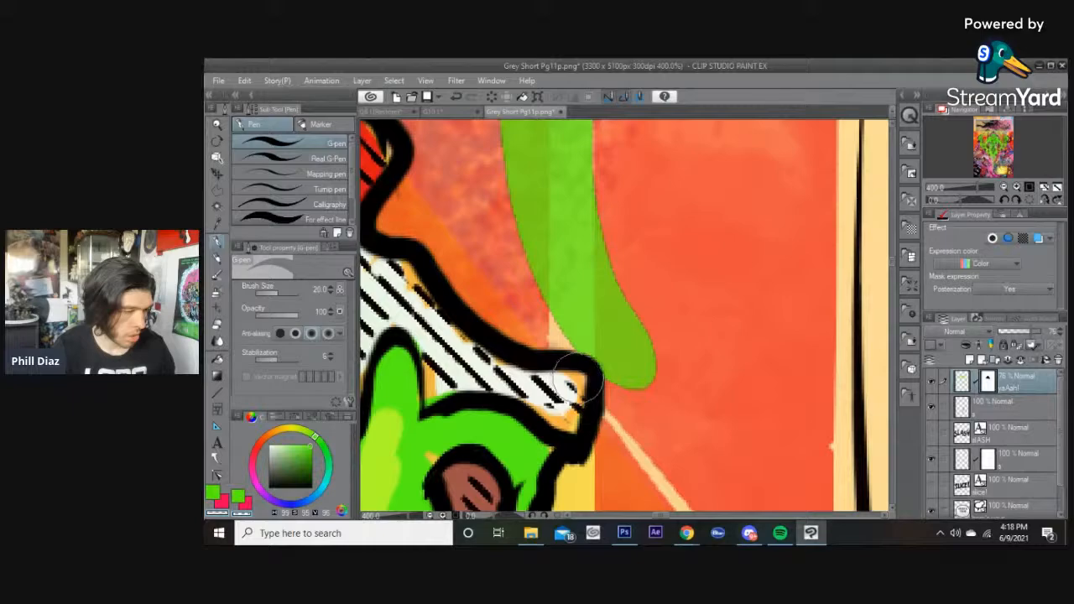
pyautogui.scroll(-2, 577, 375)
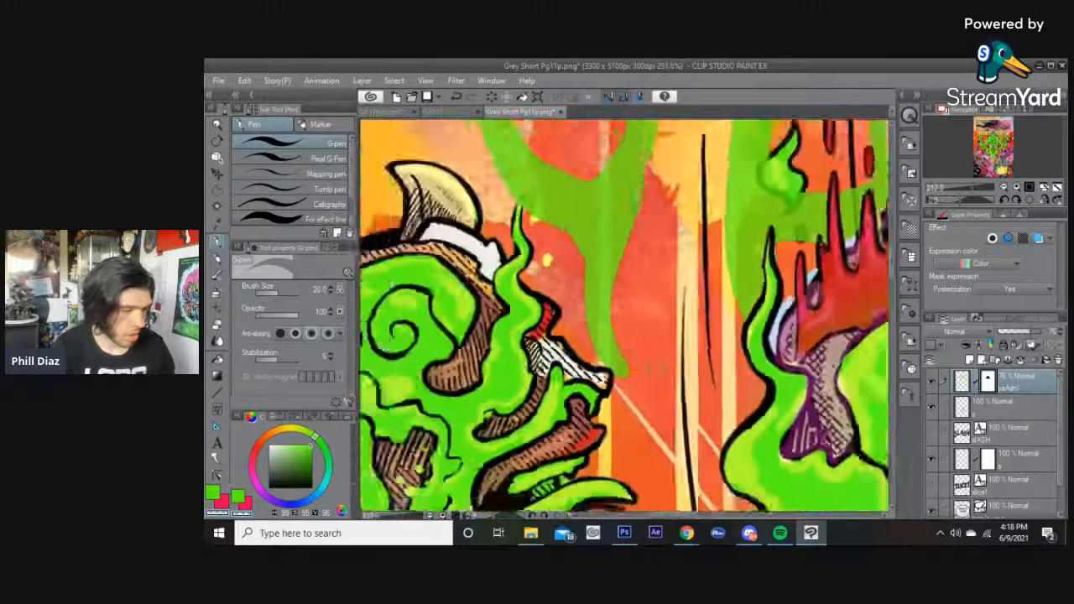
pyautogui.scroll(-4, 563, 376)
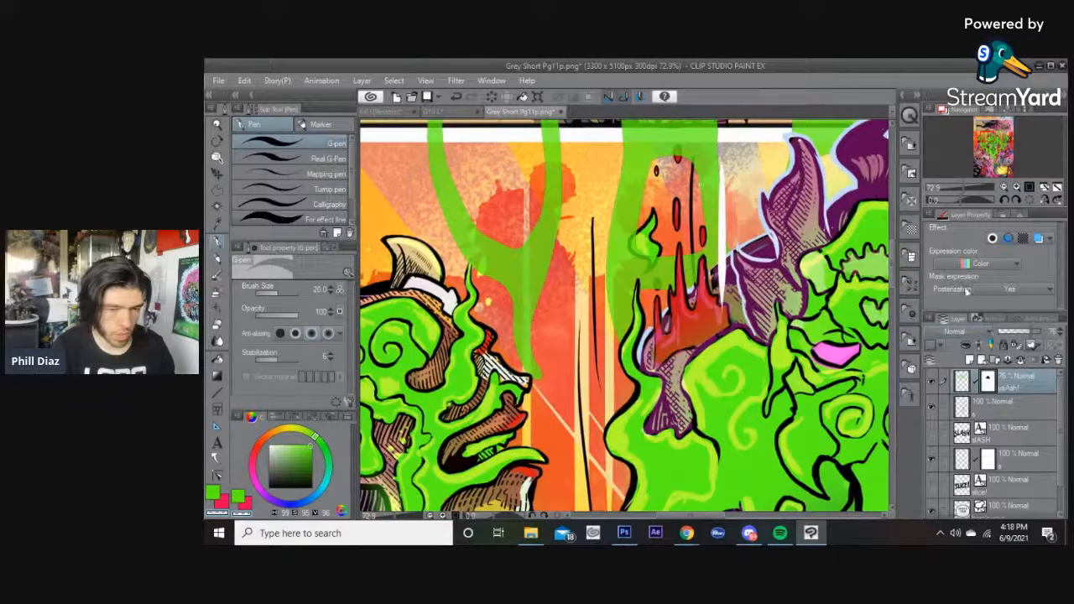
# Enable a border effect on the YAAAH! layer and restore its opacity to 100%.
pyautogui.click(992, 239)
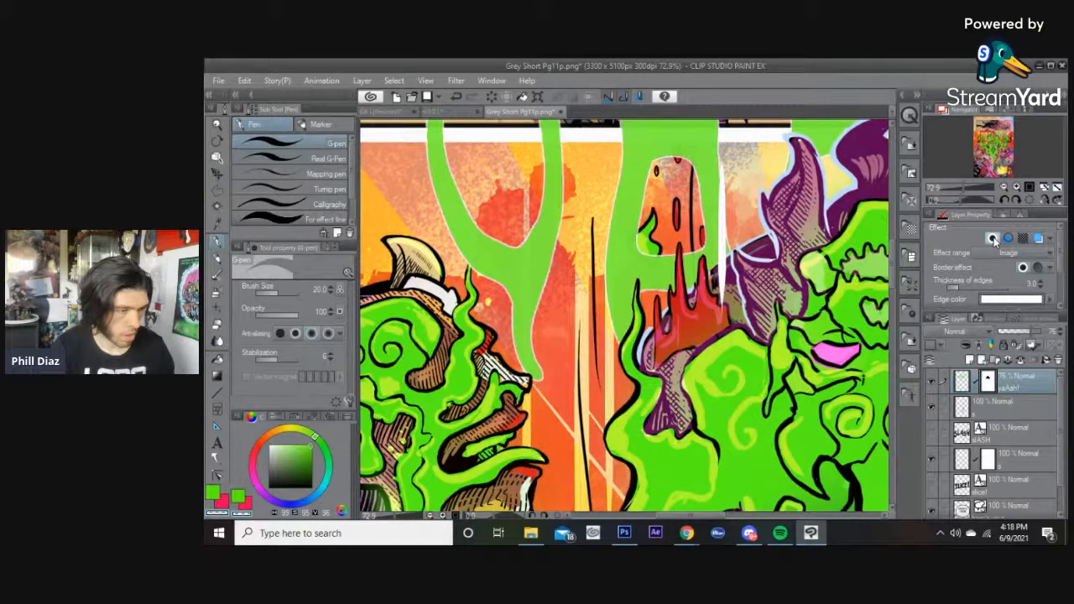
pyautogui.scroll(3, 667, 287)
pyautogui.scroll(-4, 667, 287)
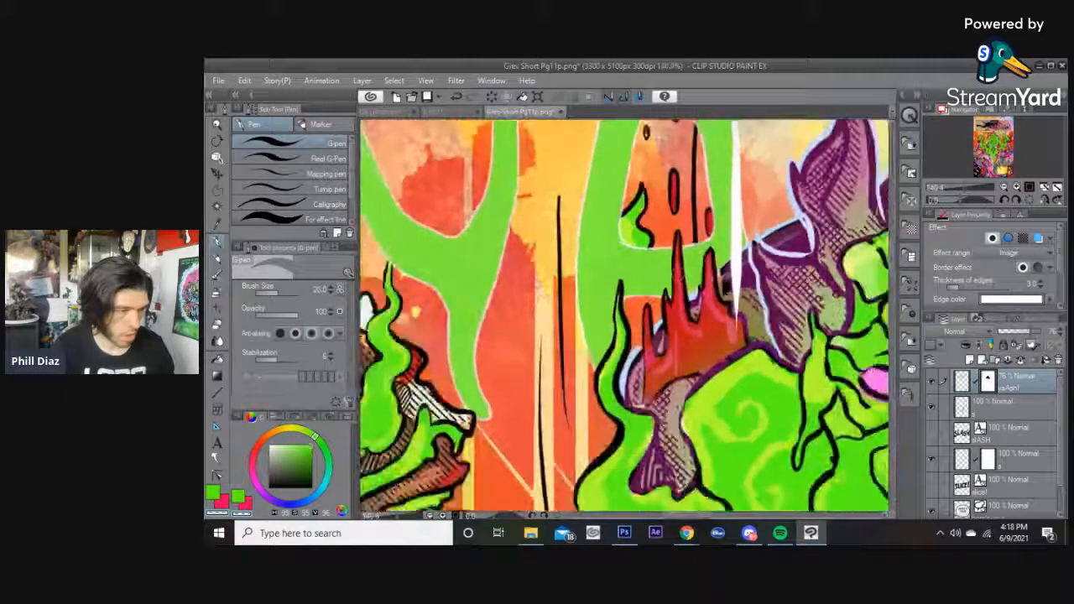
pyautogui.moveTo(1030, 331); pyautogui.dragTo(1040, 331)
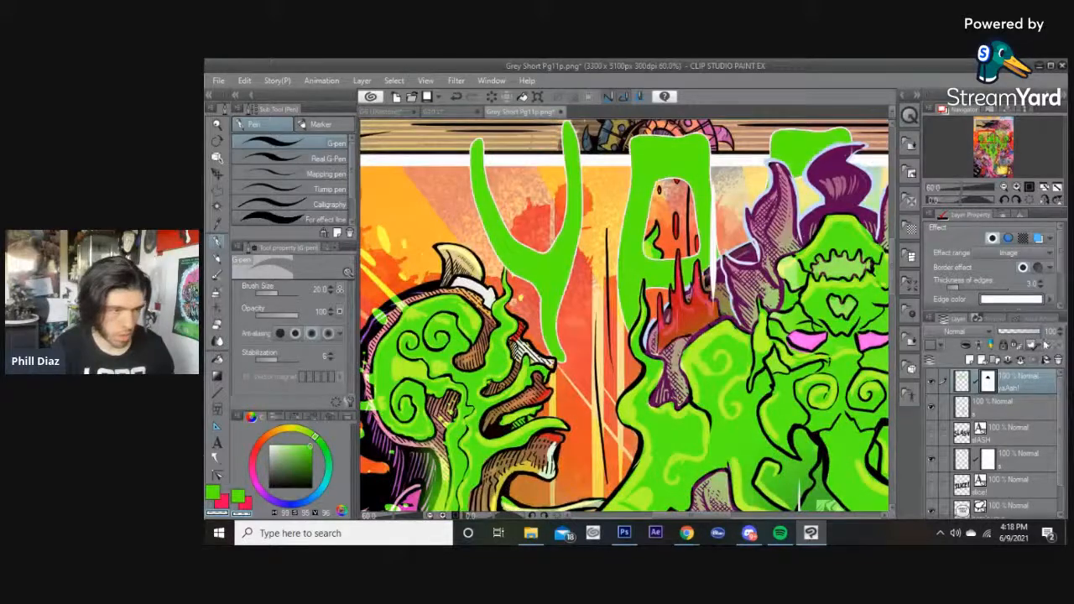
pyautogui.scroll(-4, 785, 285)
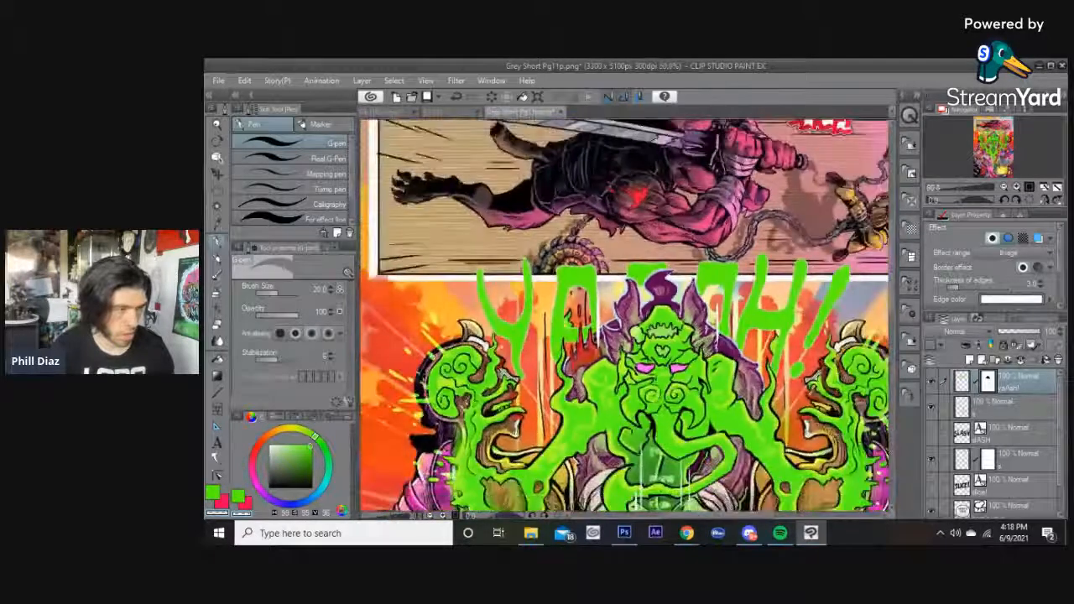
# Set the border effect's edge colour to black with an edge thickness of 6.
pyautogui.click(1013, 299)
pyautogui.moveTo(861, 311); pyautogui.dragTo(854, 352)
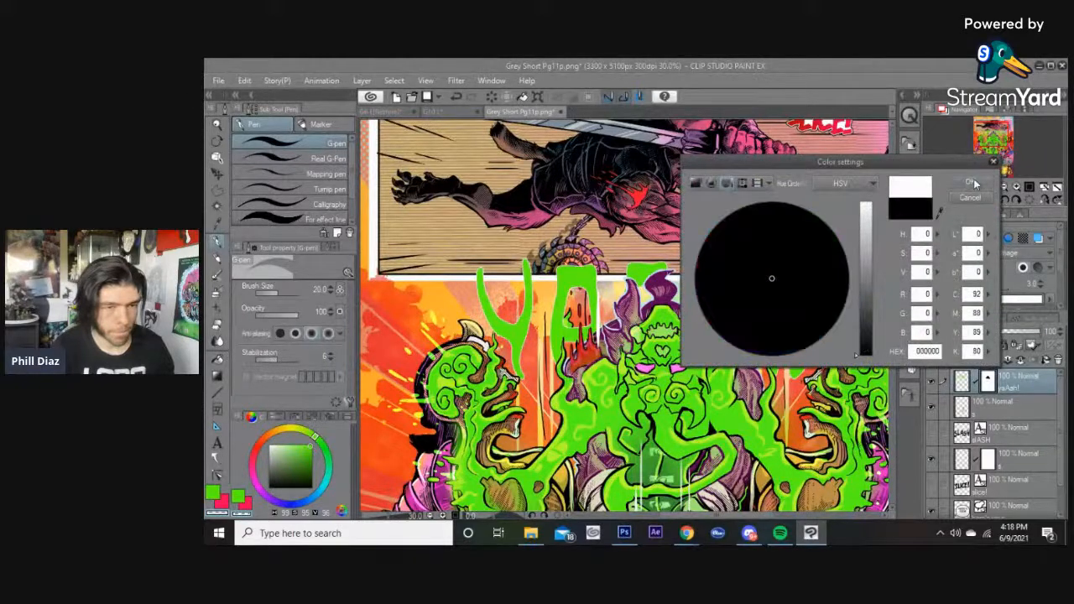
pyautogui.click(970, 181)
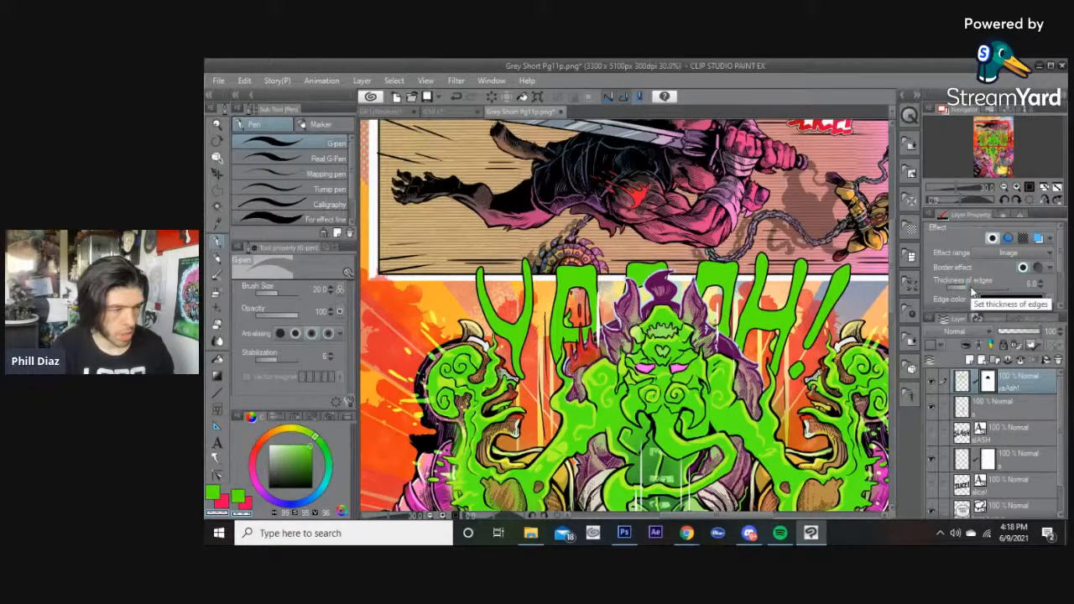
pyautogui.scroll(-1, 645, 377)
# Pan down the page to review the lower panel with the SLASH sound effect.
pyautogui.moveTo(645, 378); pyautogui.dragTo(643, 323)
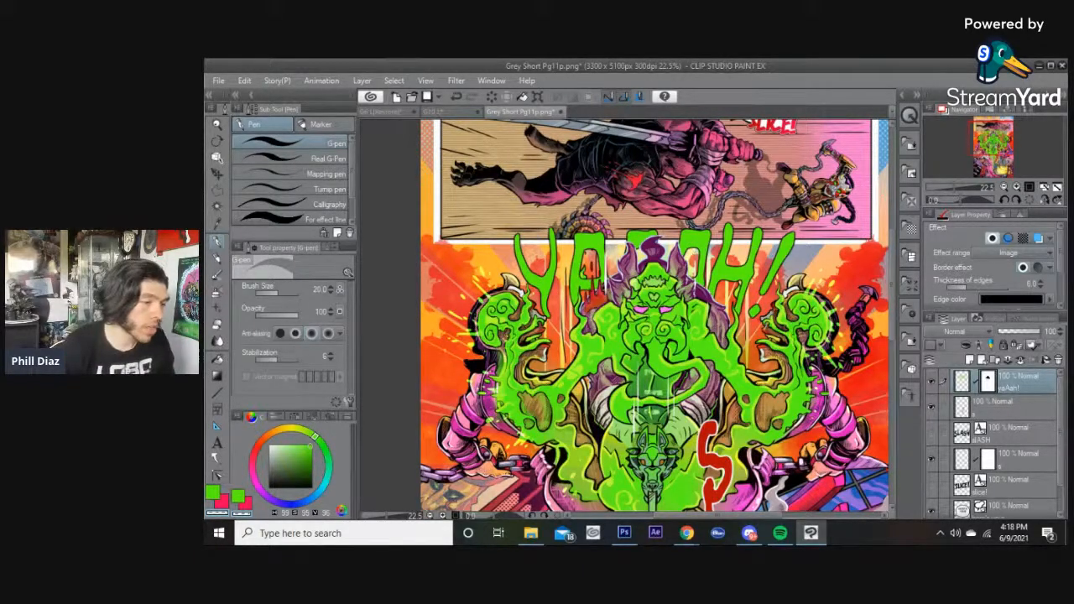
pyautogui.moveTo(651, 297); pyautogui.dragTo(659, 109)
pyautogui.moveTo(658, 194); pyautogui.dragTo(635, 251)
pyautogui.moveTo(659, 180); pyautogui.dragTo(615, 119)
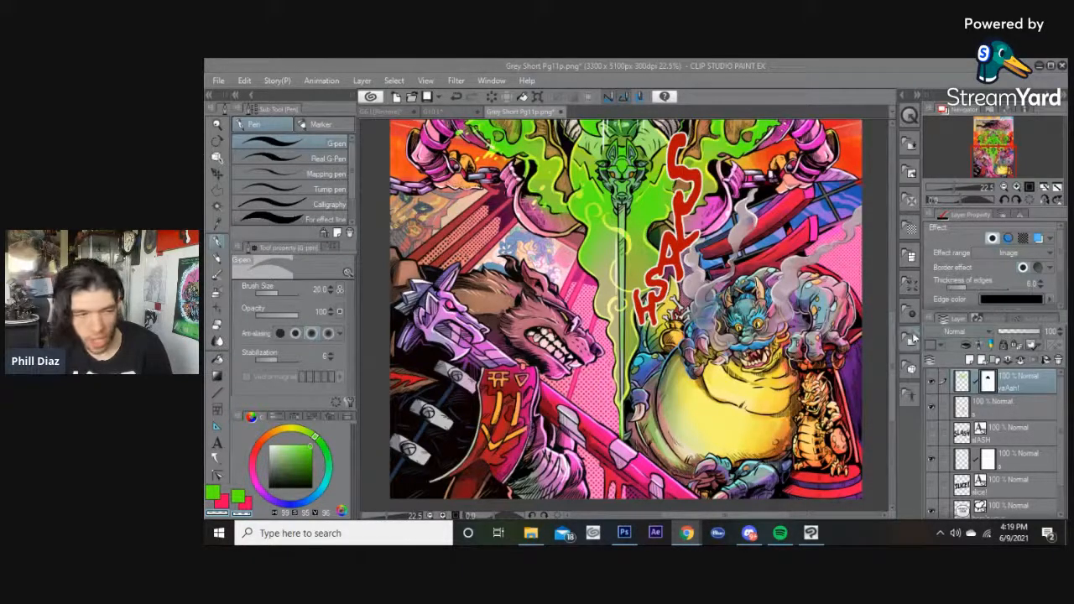
pyautogui.moveTo(892, 335); pyautogui.dragTo(892, 335)
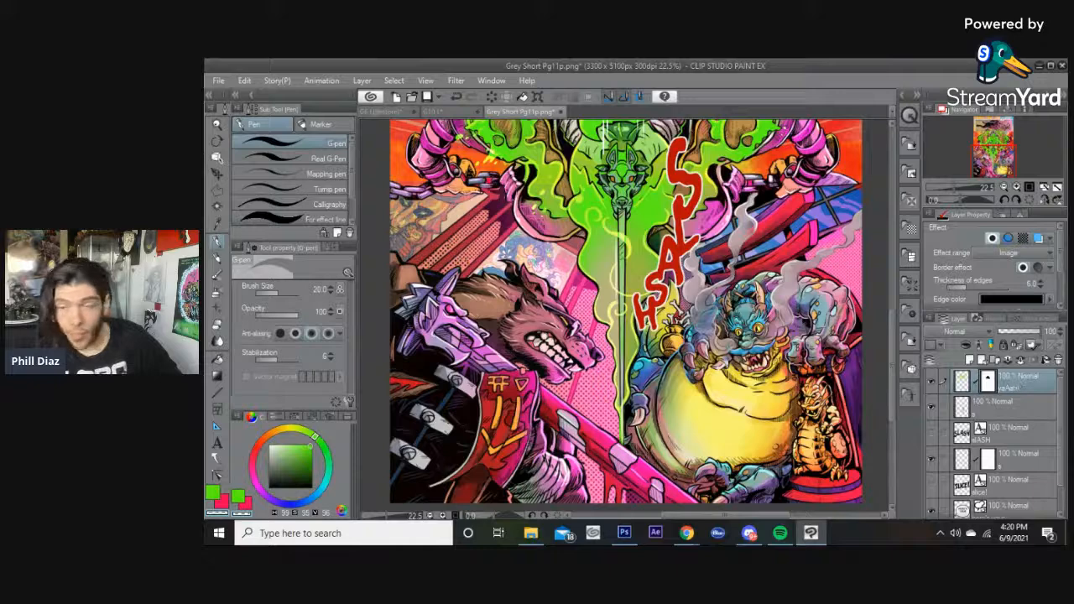
pyautogui.hotkey('alt', 'Tab')
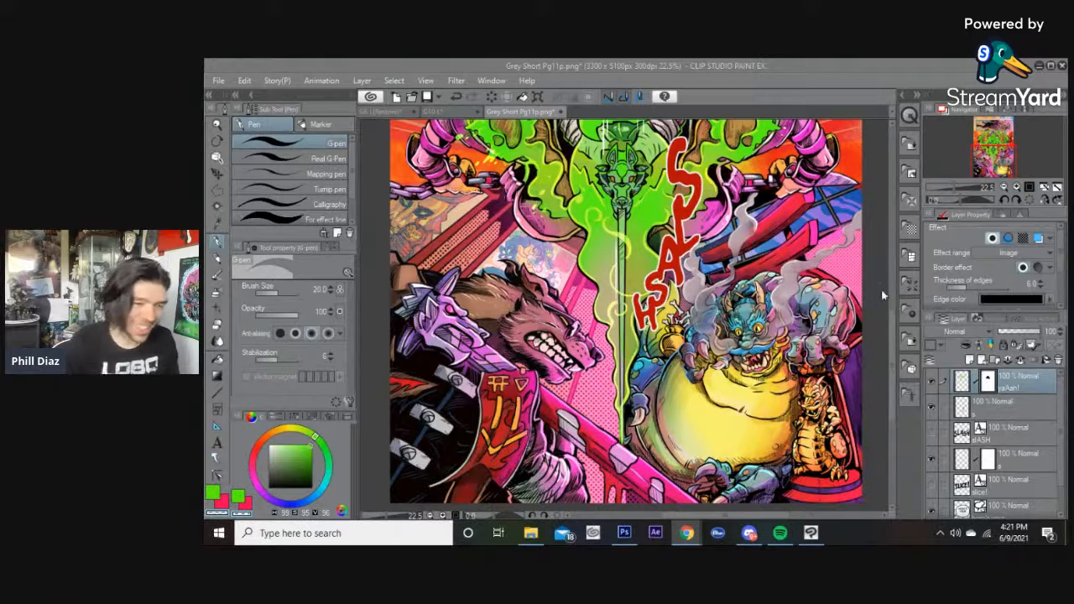
pyautogui.scroll(-1, 891, 335)
pyautogui.scroll(1, 891, 335)
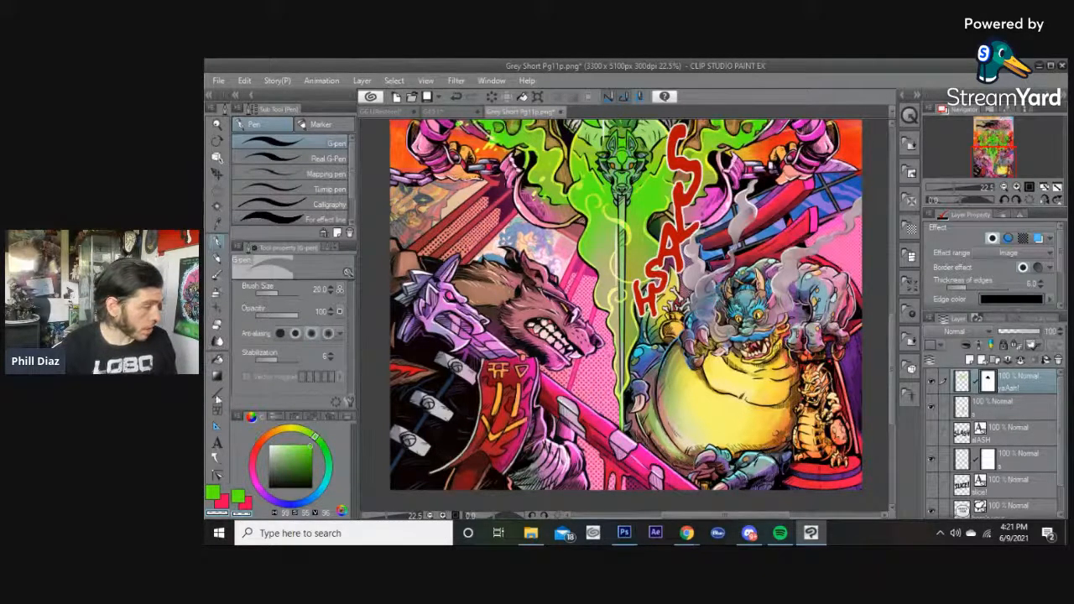
# Pick the Text tool and try pasting dialogue into a new text box on the lower panel.
pyautogui.click(217, 442)
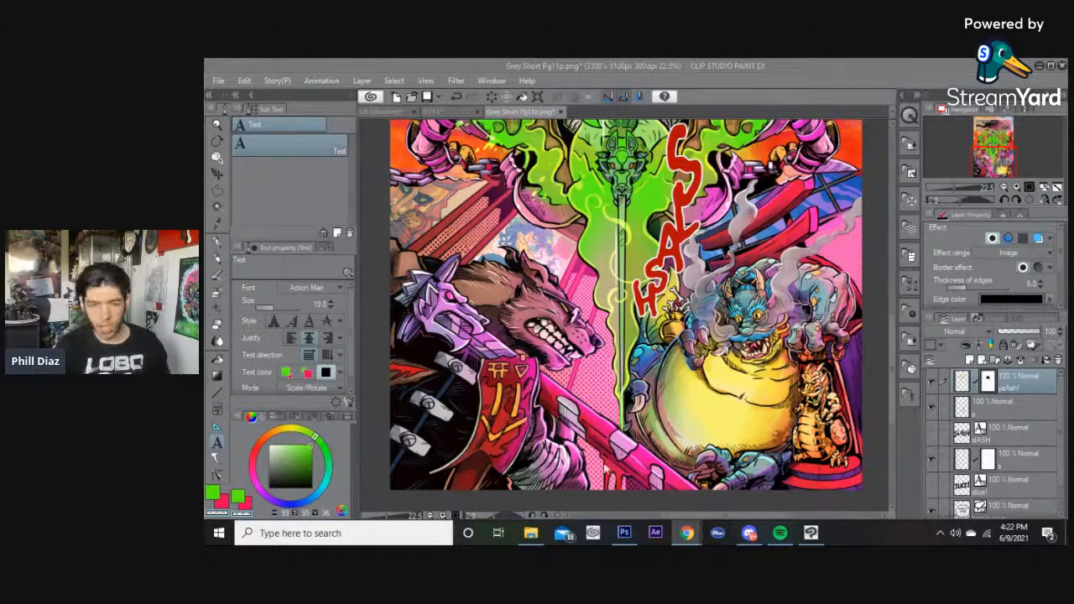
pyautogui.click(720, 72)
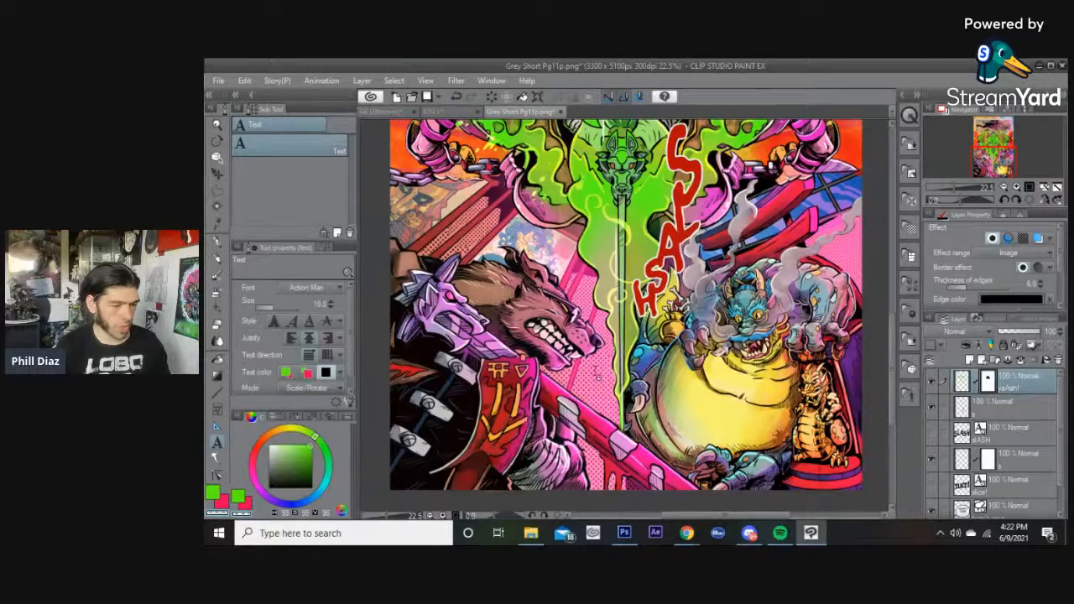
pyautogui.click(594, 376)
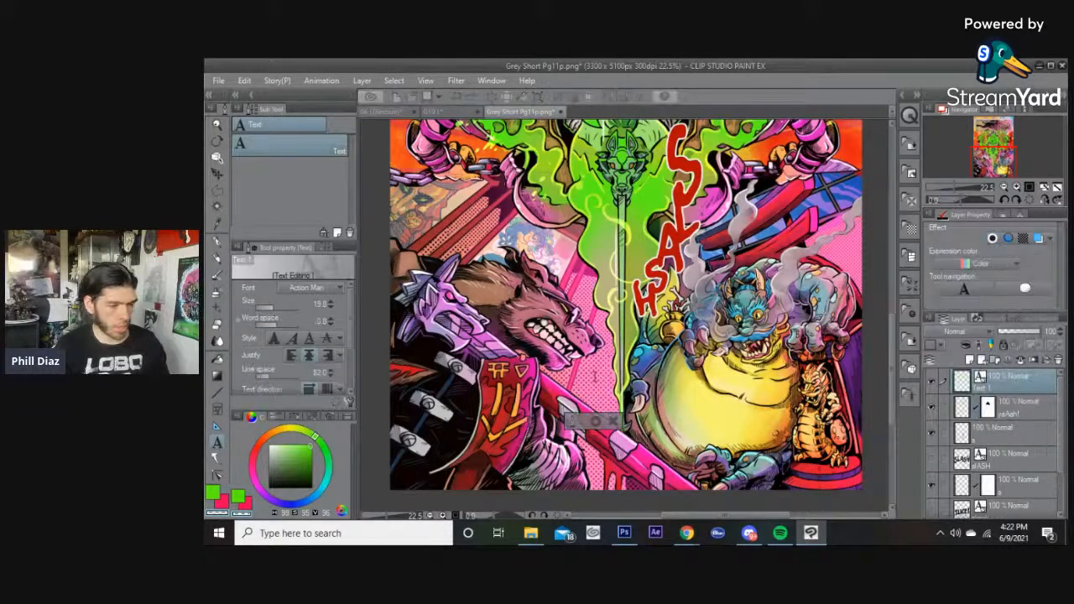
pyautogui.write('H')
pyautogui.press('BackSpace')
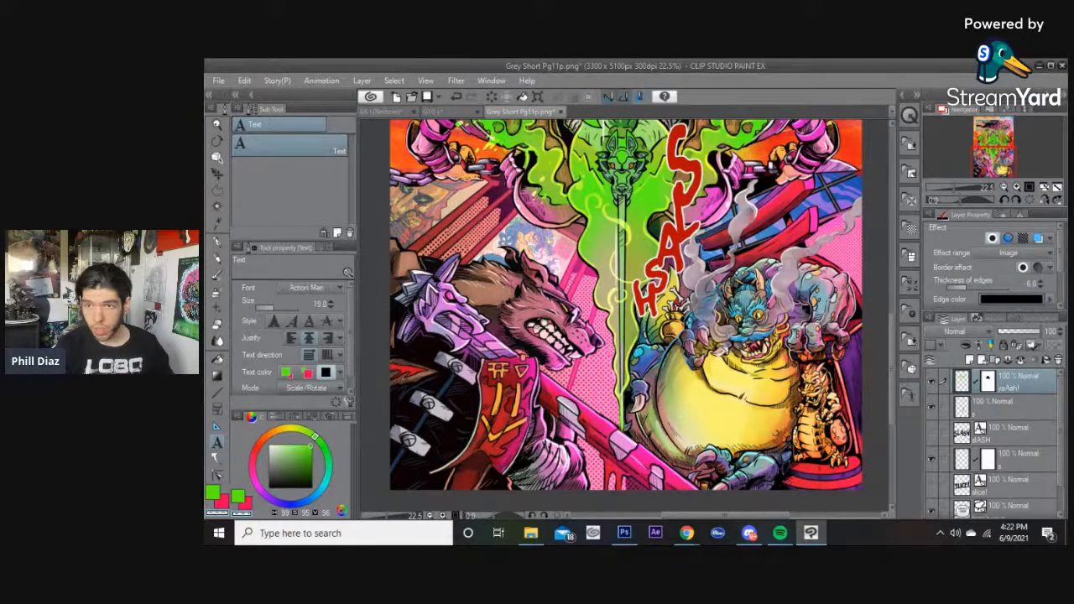
# Paste the dialogue "YOU WILL PAY, HAIRY ONE!" as a new text layer near the dragon's belly.
pyautogui.hotkey('alt', 'Tab')
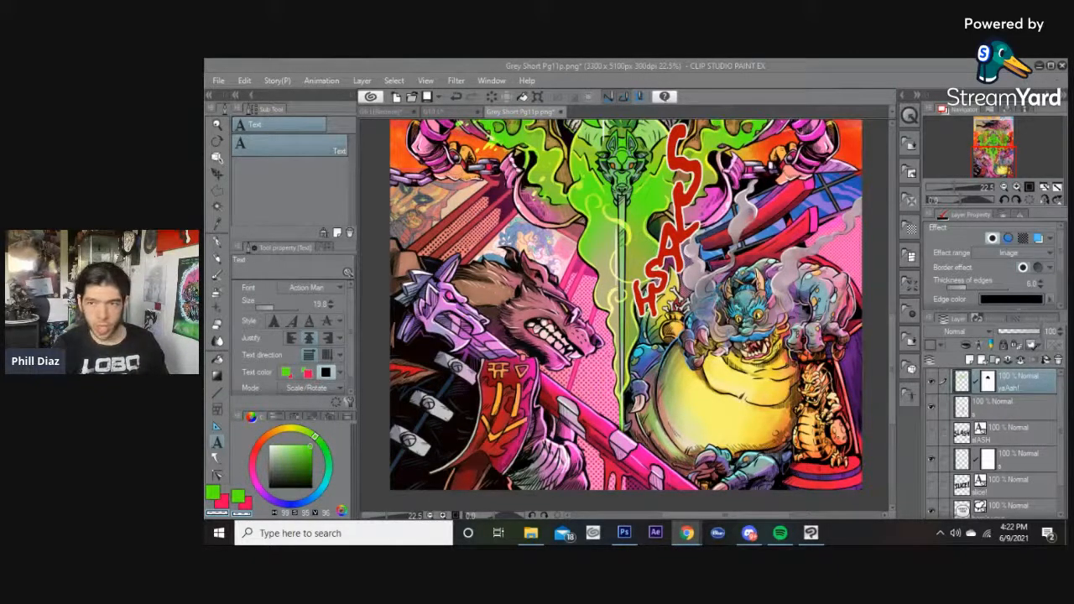
pyautogui.click(631, 66)
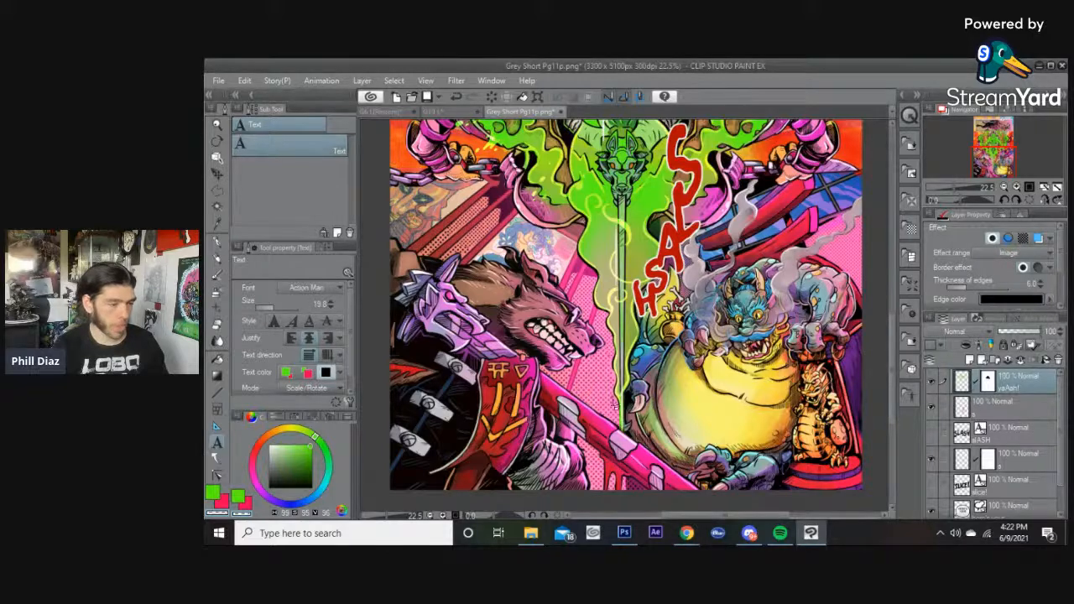
pyautogui.click(603, 396)
pyautogui.write('YOU SLOPPY, HAIRY ONE!')
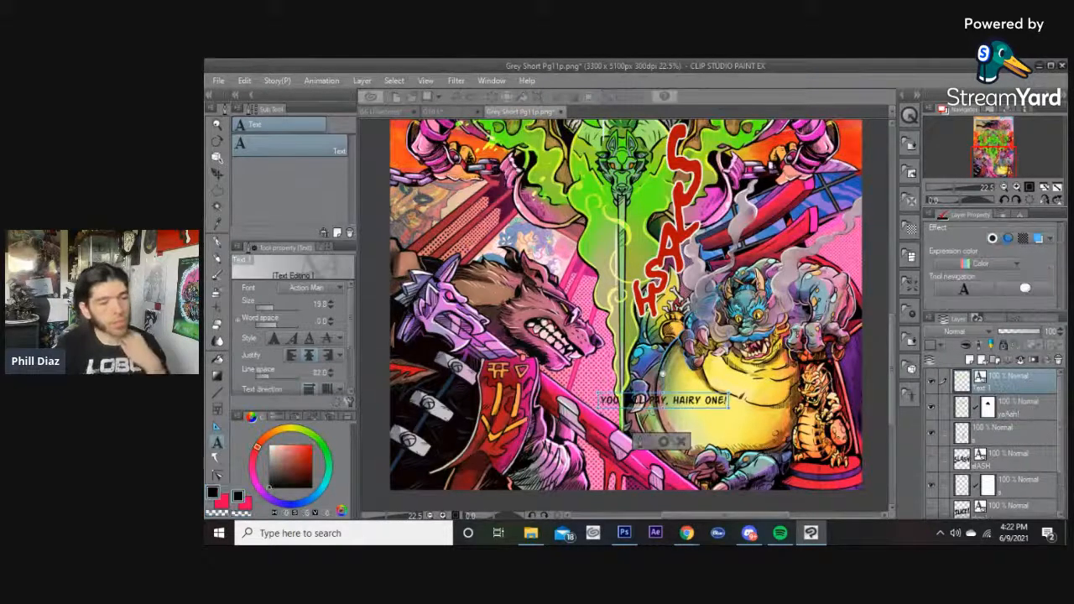
pyautogui.scroll(2, 661, 374)
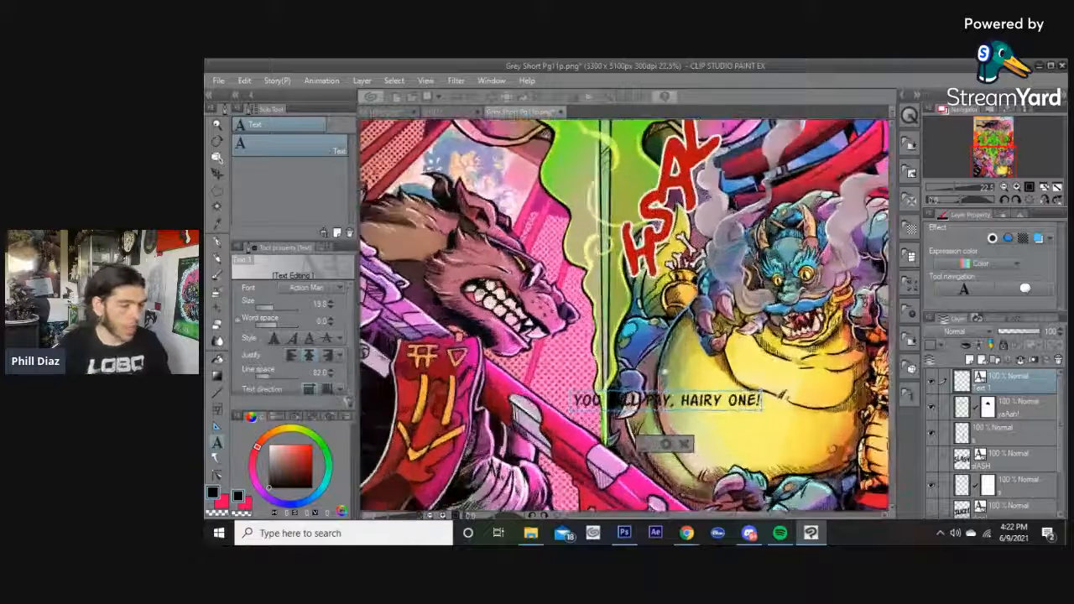
# Move the dialogue text box onto the dragon's belly.
pyautogui.click(668, 442)
pyautogui.moveTo(669, 400); pyautogui.dragTo(760, 405)
pyautogui.click(701, 408)
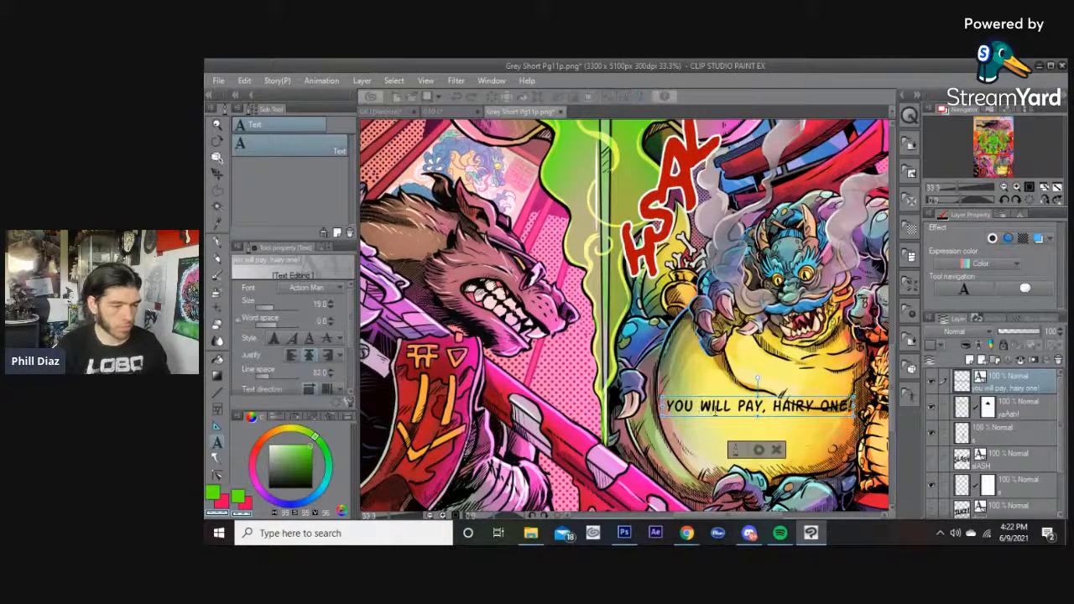
# Rebreak the dialogue into three lines: "YOU WILL", "PAY, HAIRY", "ONE!".
pyautogui.press('BackSpace')
pyautogui.press('Return')
pyautogui.press('Right')
pyautogui.press('Right')
pyautogui.press('Right')
pyautogui.press('Right')
pyautogui.press('Right')
pyautogui.press('Right')
pyautogui.press('Right')
pyautogui.press('Right')
pyautogui.press('Right')
pyautogui.press('Right')
pyautogui.press('BackSpace')
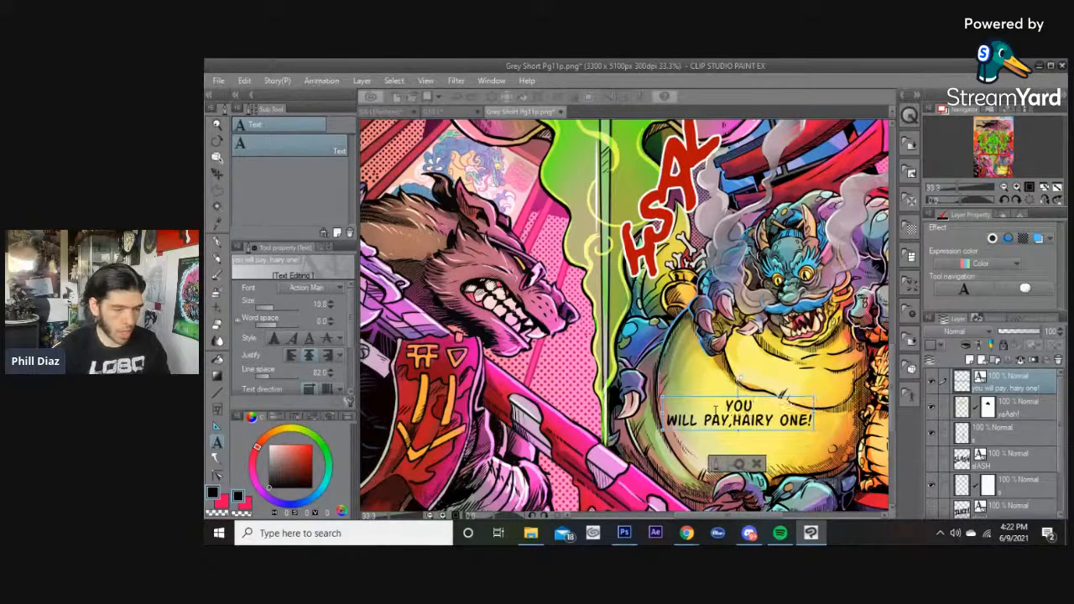
pyautogui.press('Return')
pyautogui.press('Right')
pyautogui.press('Right')
pyautogui.press('Right')
pyautogui.press('Right')
pyautogui.press('Right')
pyautogui.press('Right')
pyautogui.press('BackSpace')
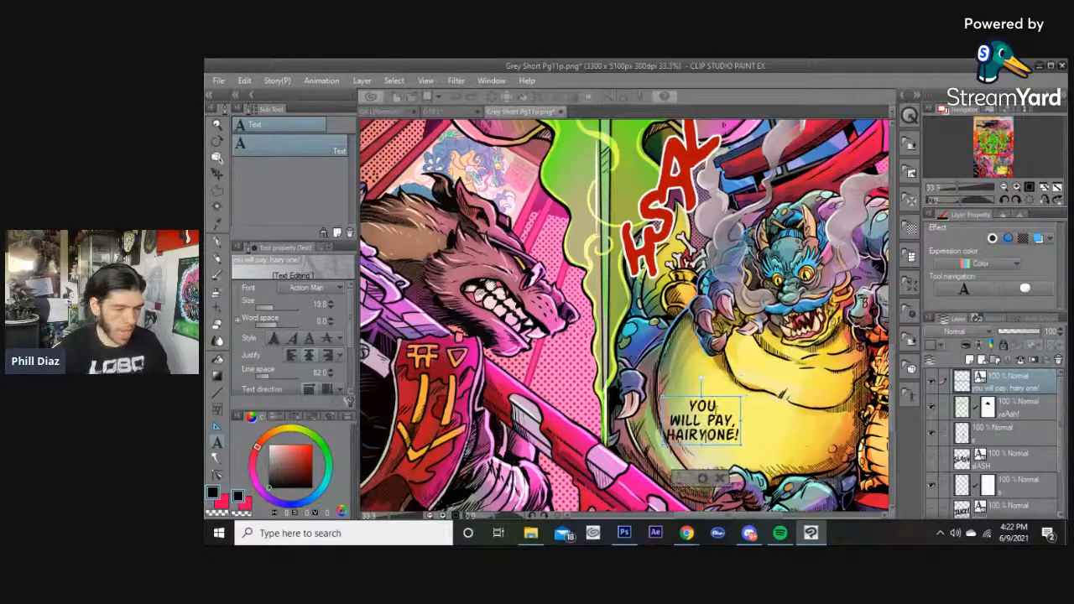
pyautogui.press('Return')
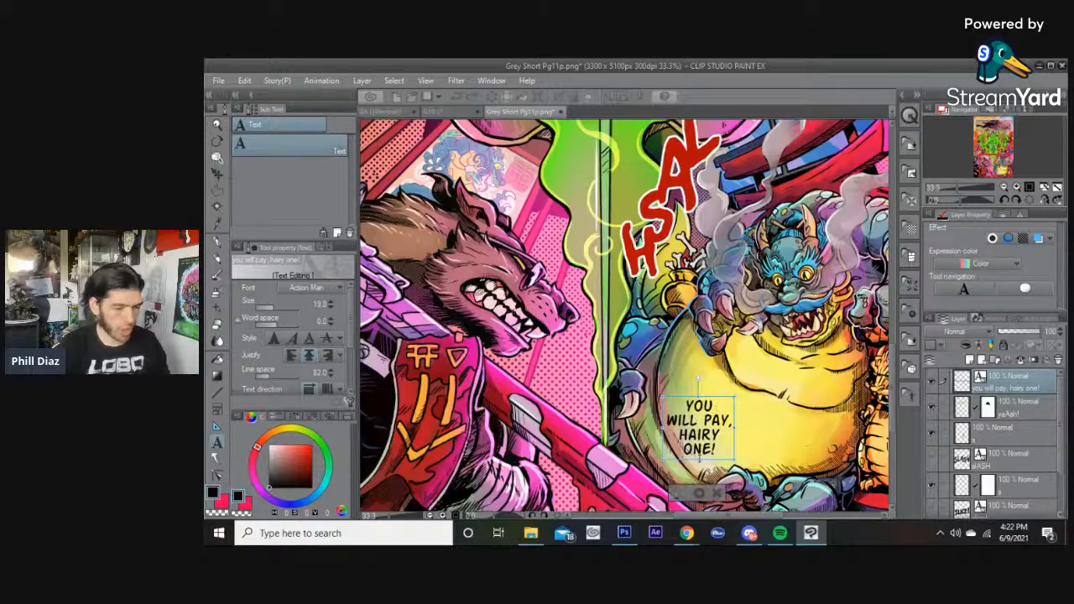
pyautogui.click(701, 419)
pyautogui.press('BackSpace')
pyautogui.press('Return')
pyautogui.press('Up')
pyautogui.press('BackSpace')
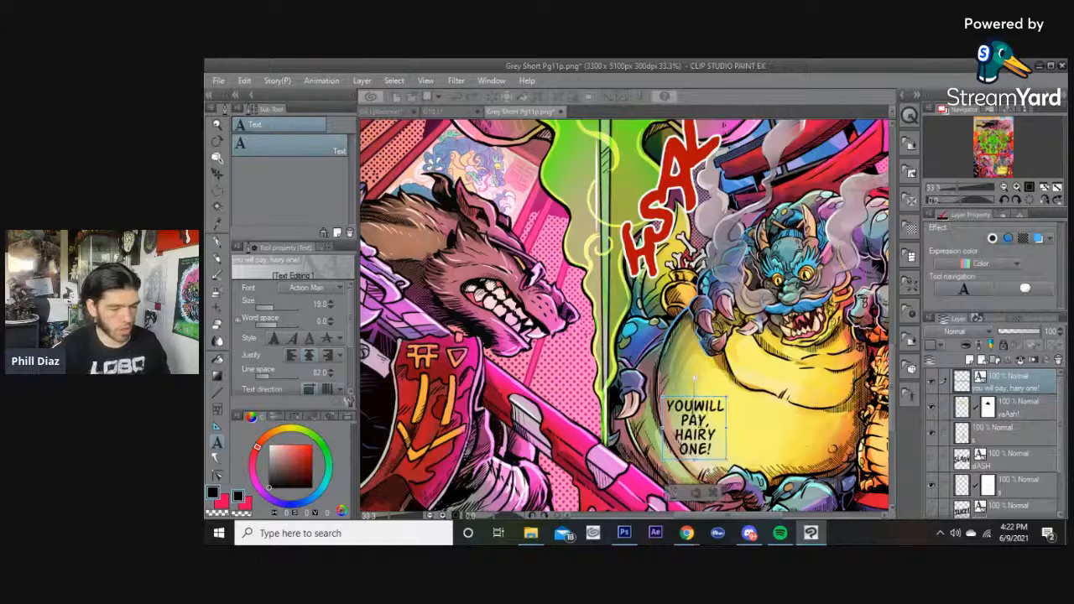
pyautogui.press('BackSpace')
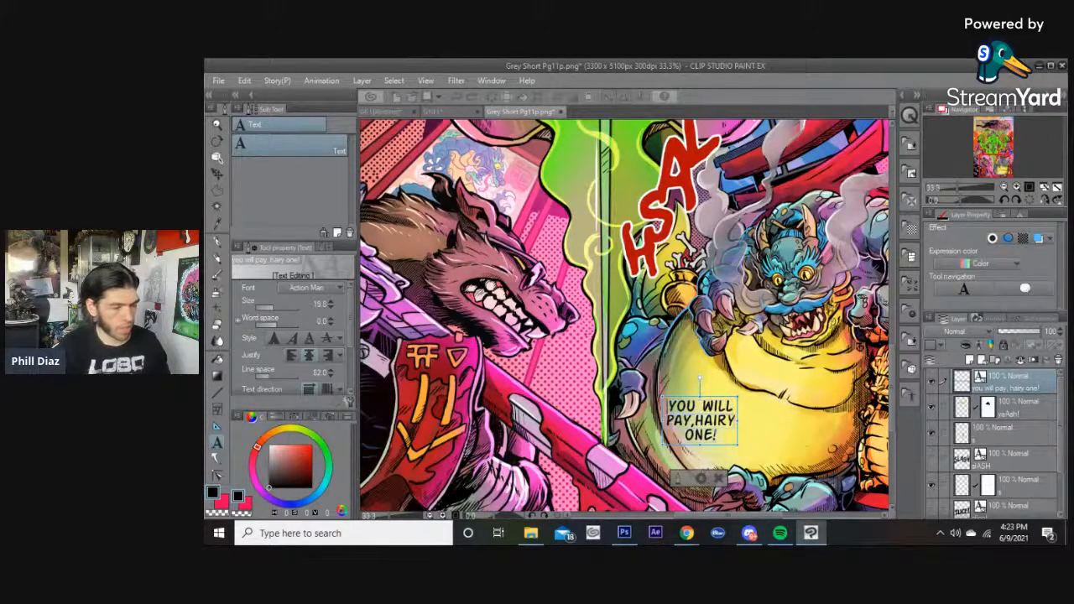
# Switch to the G8 L page to compare its lettering, then return to Grey Short Pg11p.
pyautogui.click(426, 112)
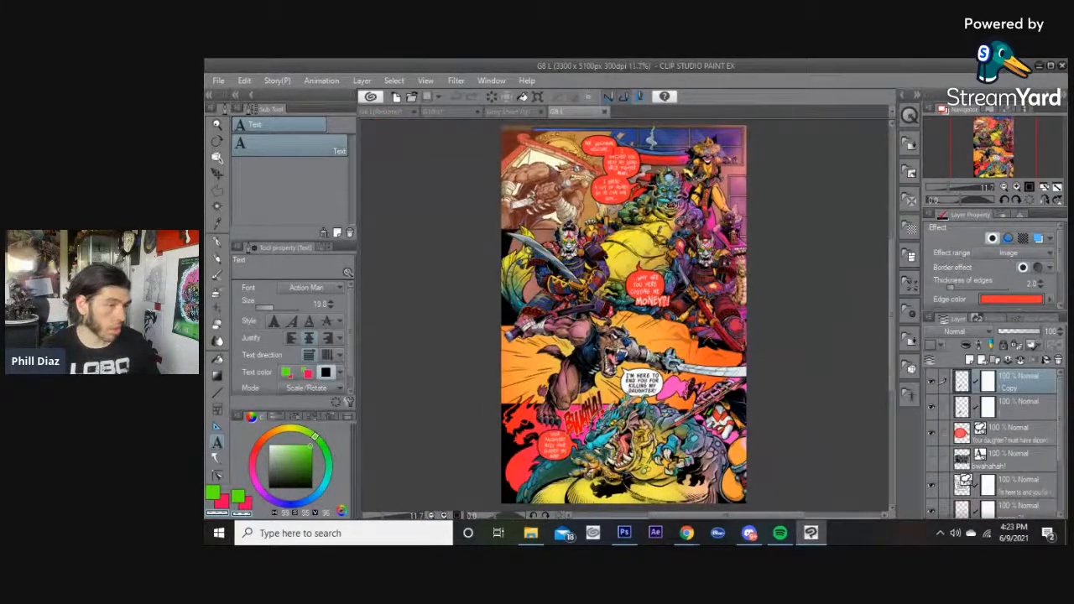
pyautogui.scroll(9, 612, 147)
pyautogui.scroll(-1, 613, 146)
pyautogui.scroll(1, 587, 142)
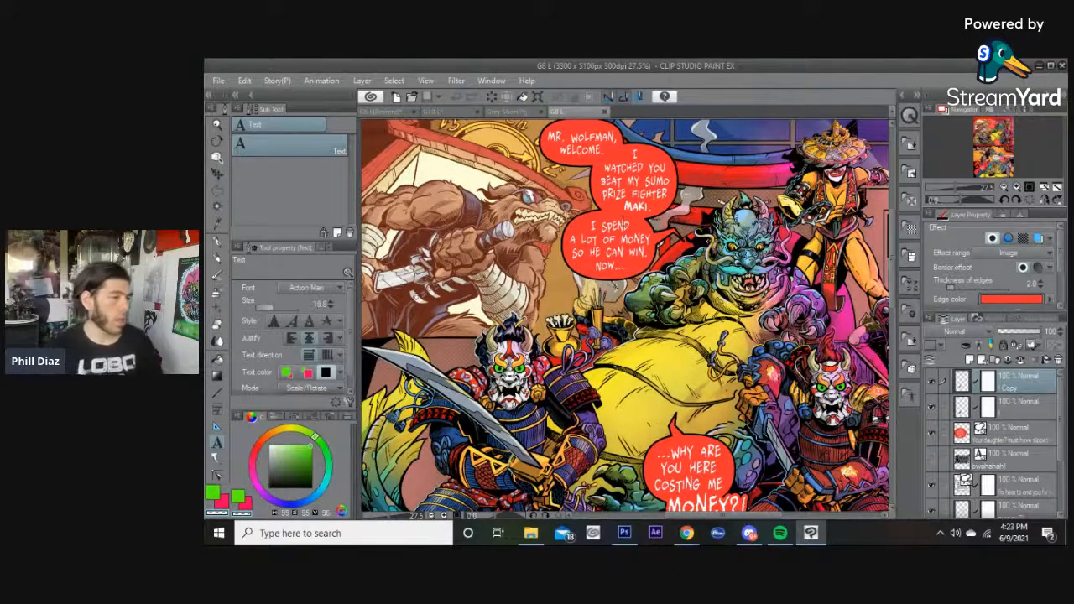
pyautogui.click(507, 111)
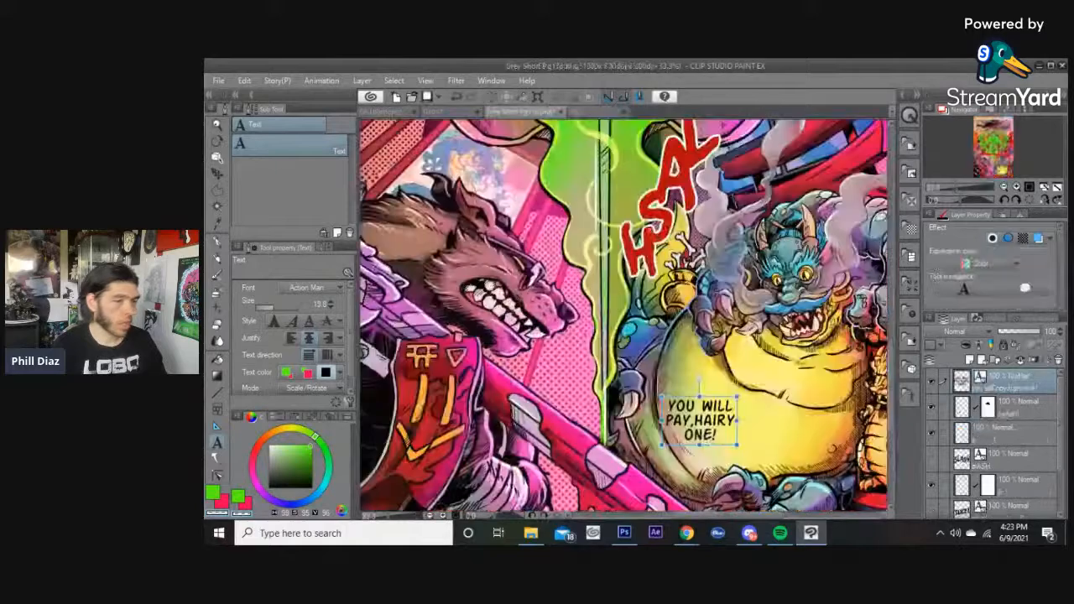
# Change the dialogue text's font to DeadlyDeparted BB.
pyautogui.click(702, 416)
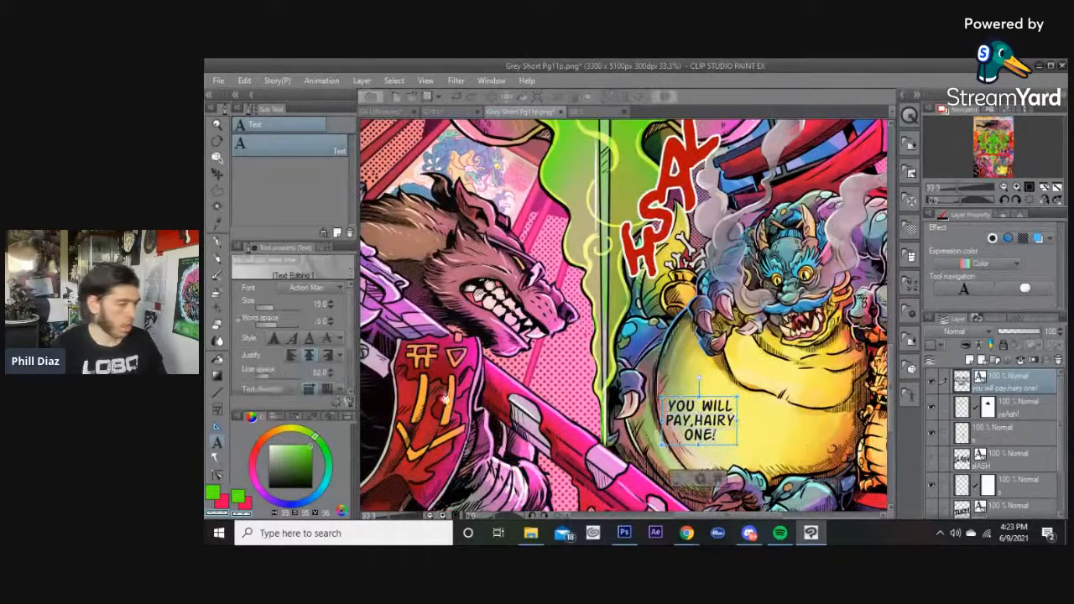
pyautogui.click(320, 288)
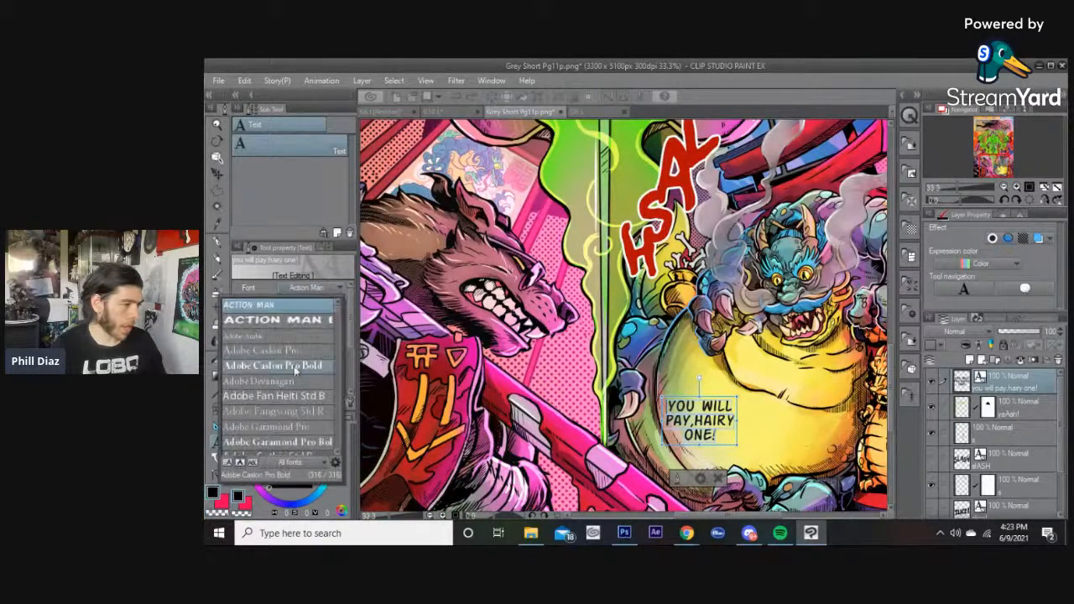
pyautogui.scroll(-8, 294, 370)
pyautogui.scroll(-10, 295, 369)
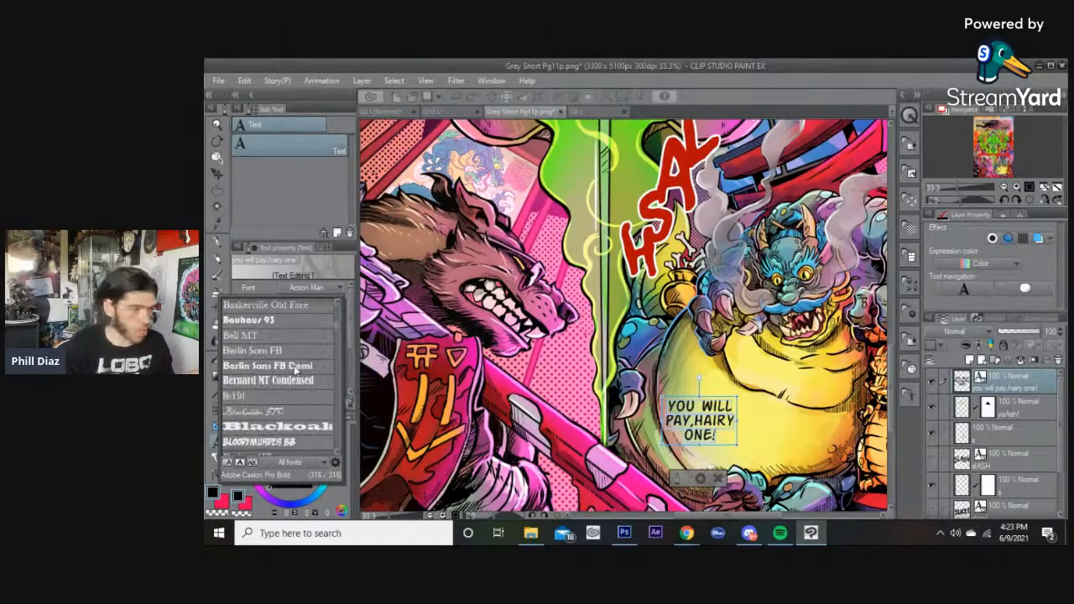
pyautogui.scroll(-3, 295, 373)
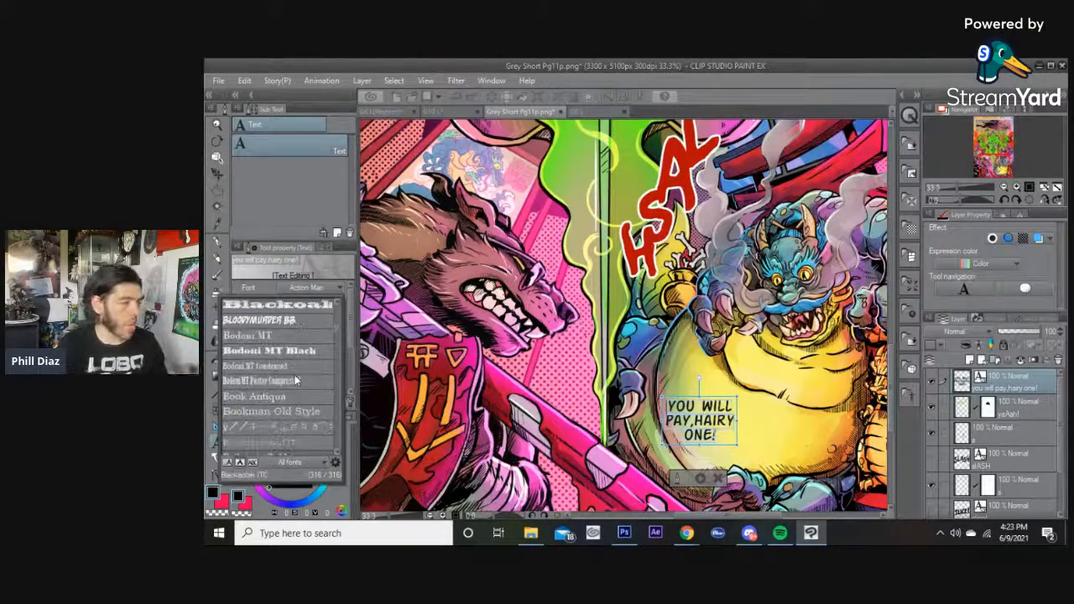
pyautogui.scroll(-2, 294, 380)
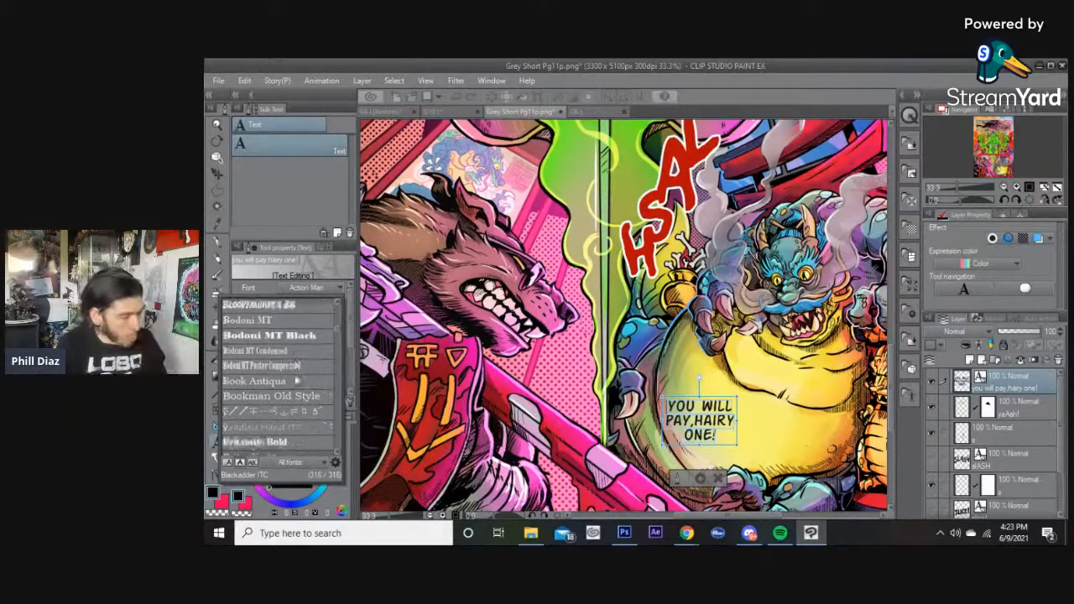
pyautogui.scroll(-6, 294, 380)
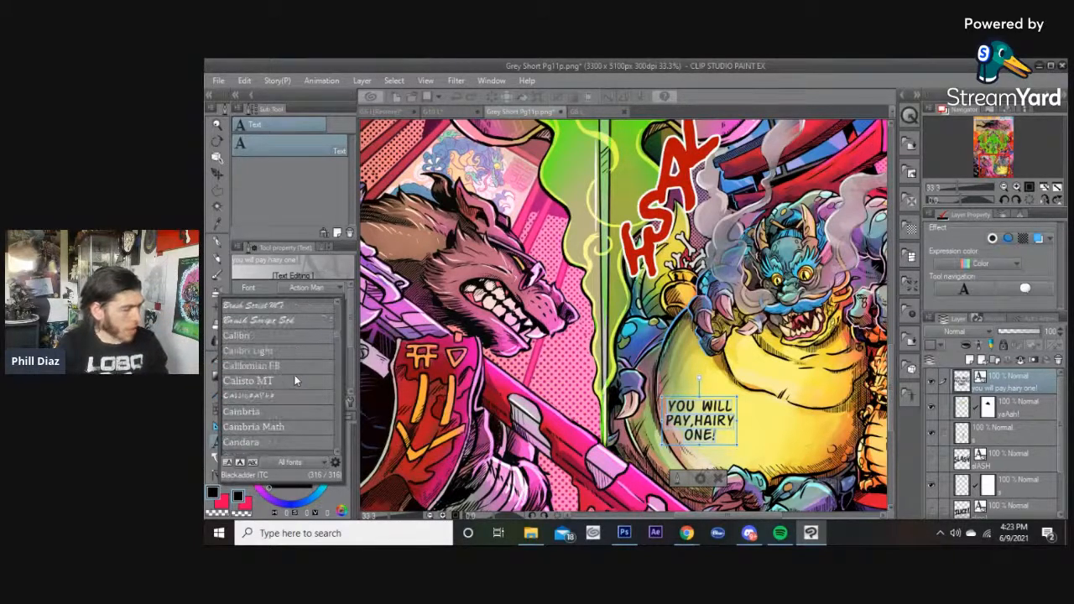
pyautogui.scroll(-3, 295, 380)
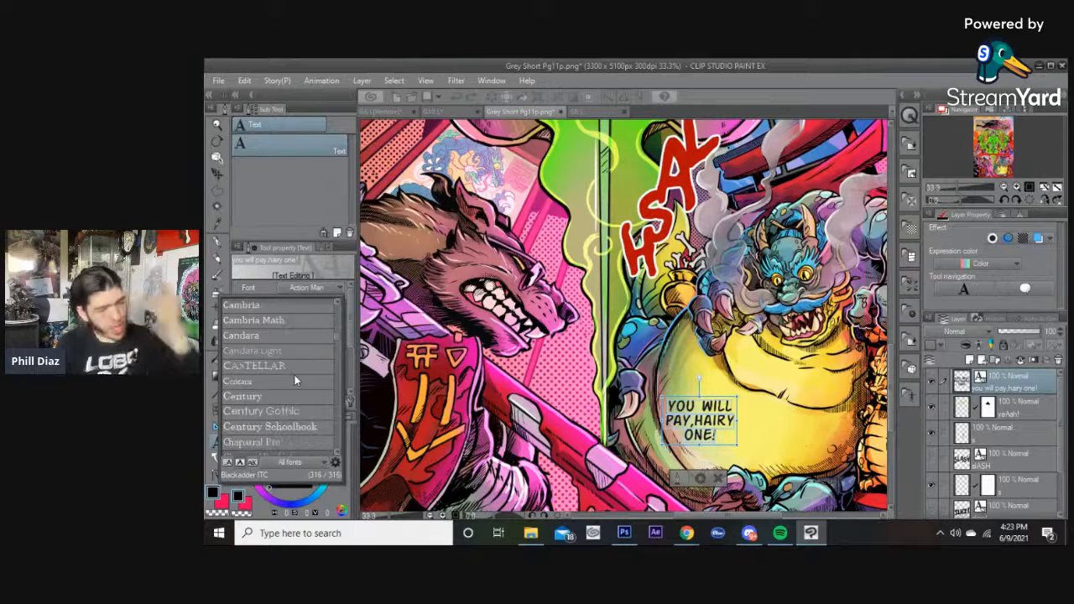
pyautogui.scroll(-3, 295, 380)
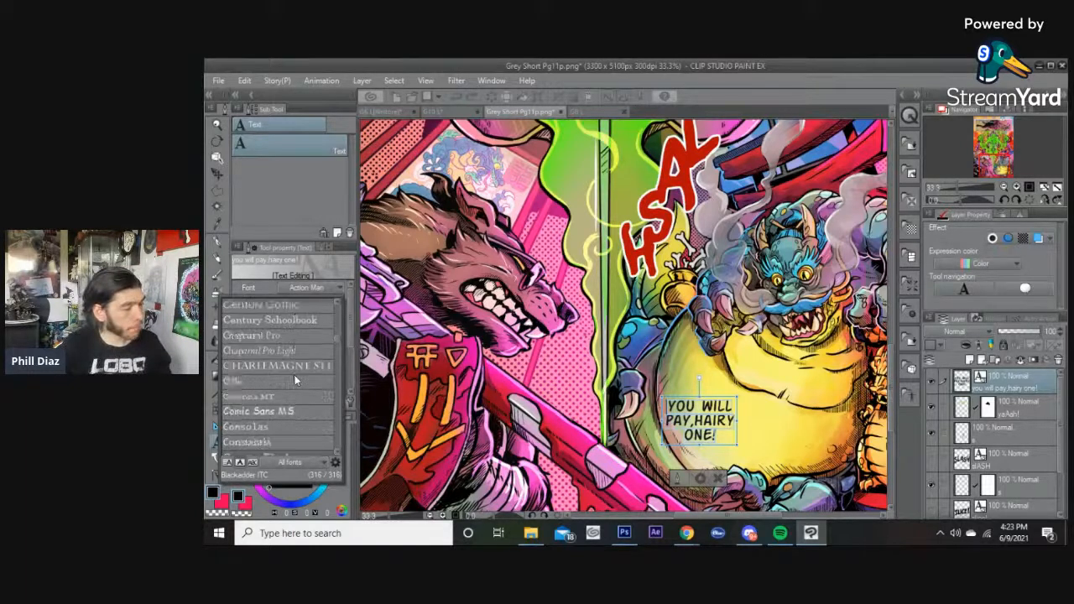
pyautogui.scroll(-8, 294, 380)
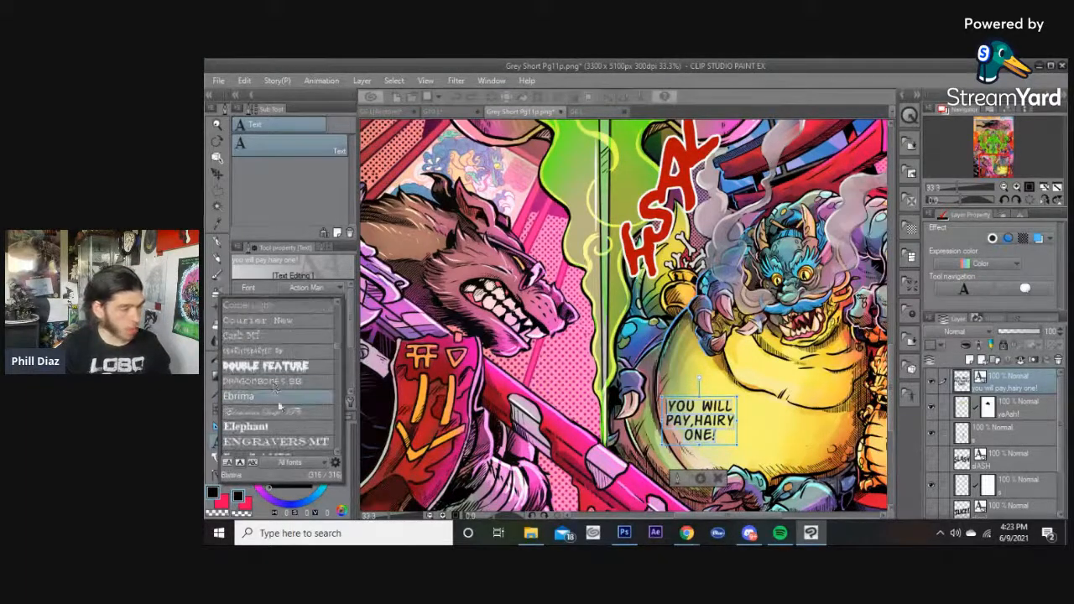
pyautogui.click(275, 352)
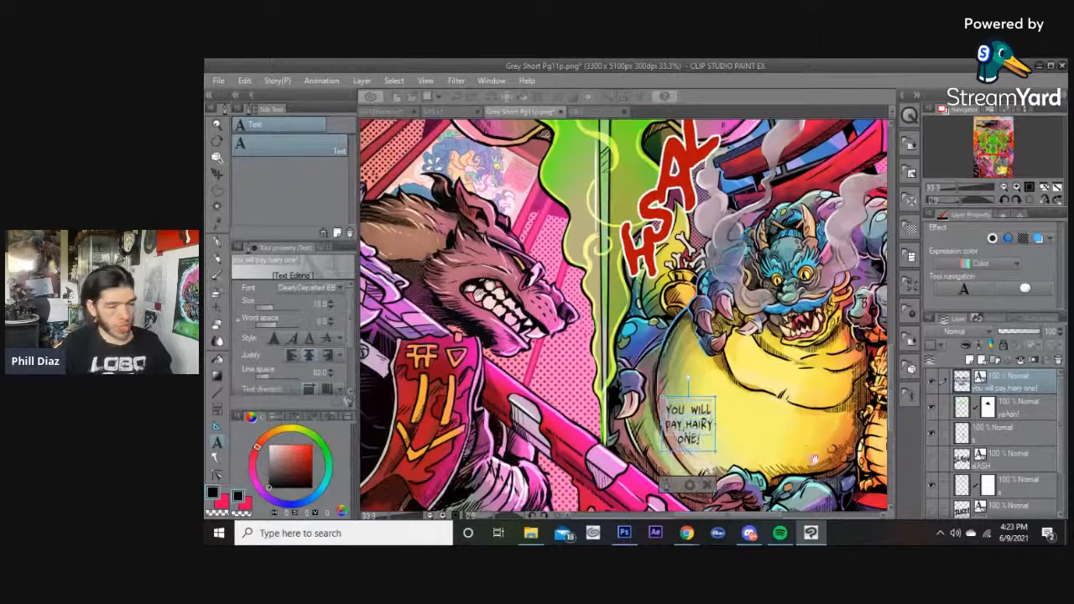
pyautogui.hotkey('ctrl', 'z')
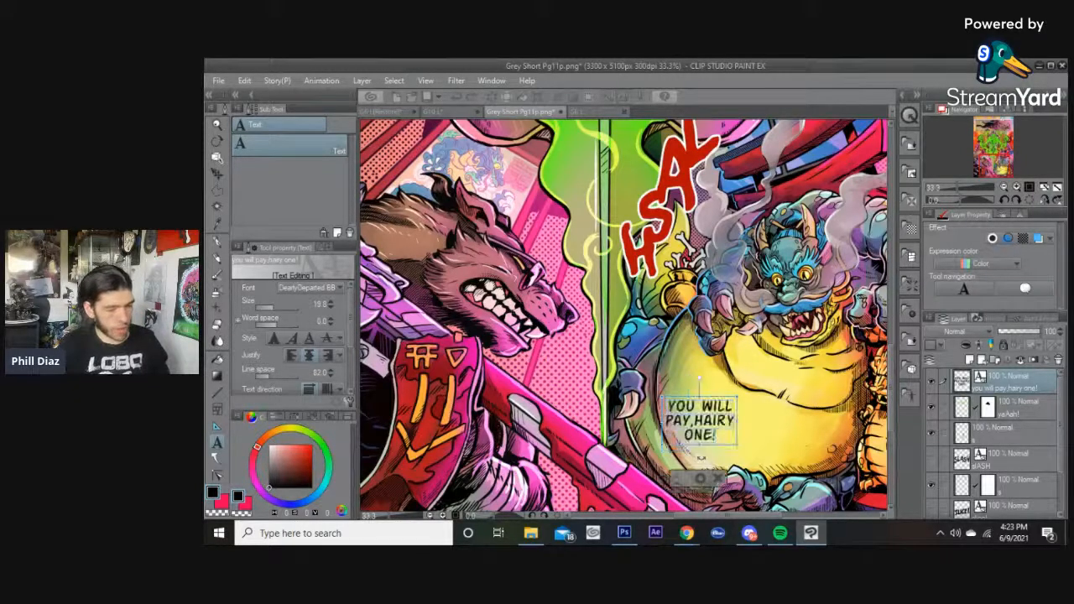
pyautogui.scroll(2, 758, 445)
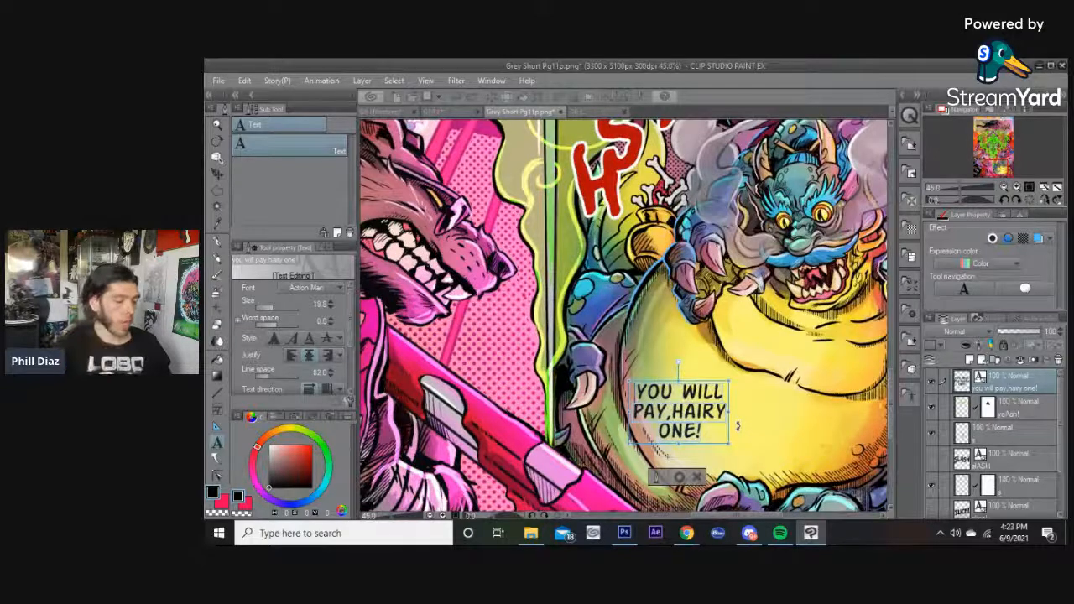
pyautogui.hotkey('ctrl', 'y')
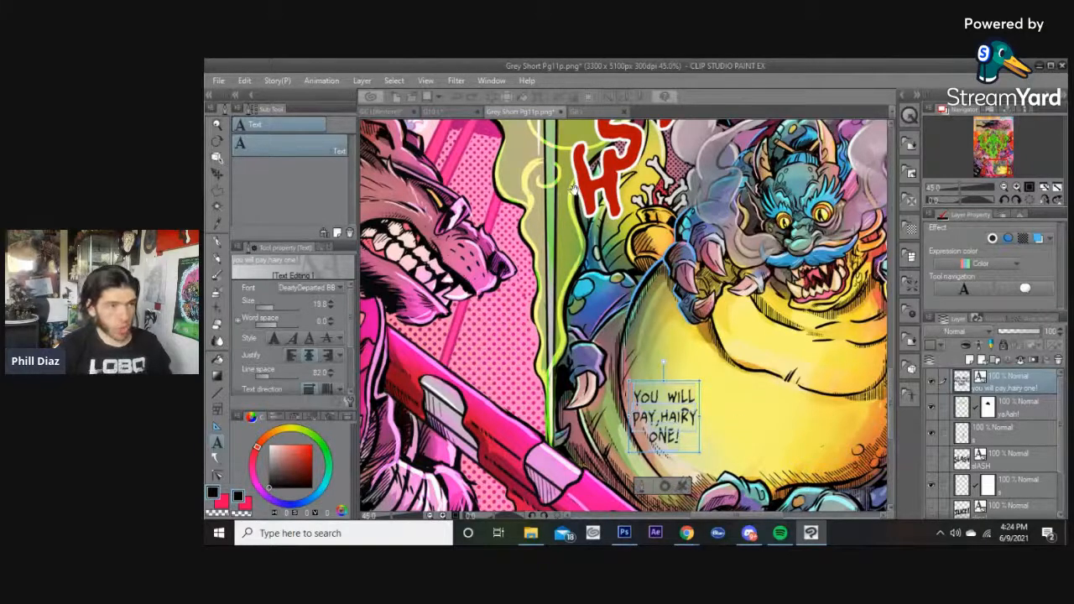
# Check the font size of a dialogue text on the G8 L page, then return to Grey Short Pg11p.
pyautogui.press('Escape')
pyautogui.click(589, 112)
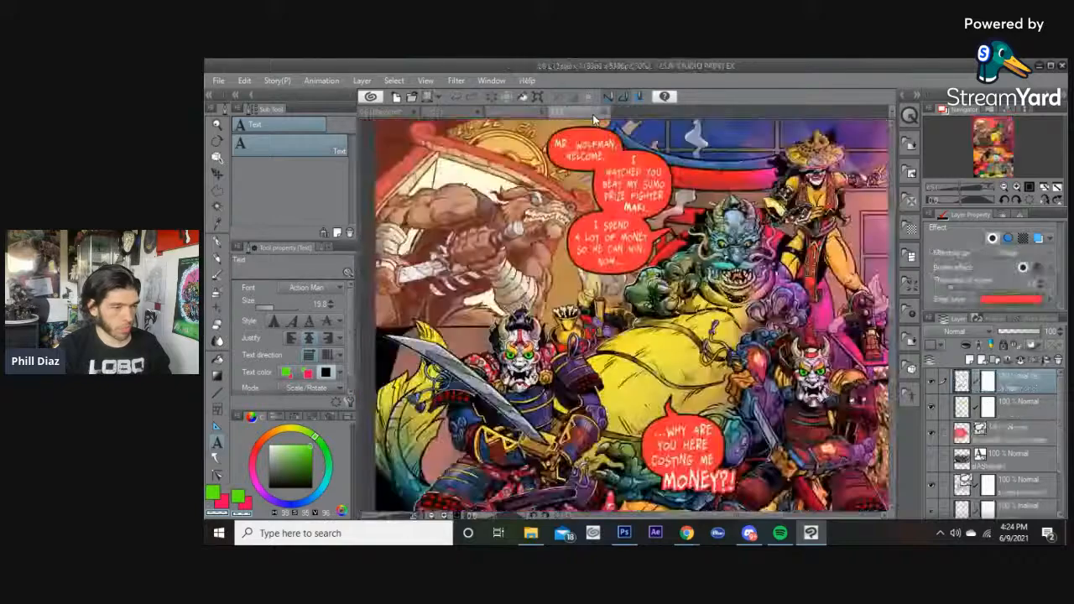
pyautogui.click(640, 186)
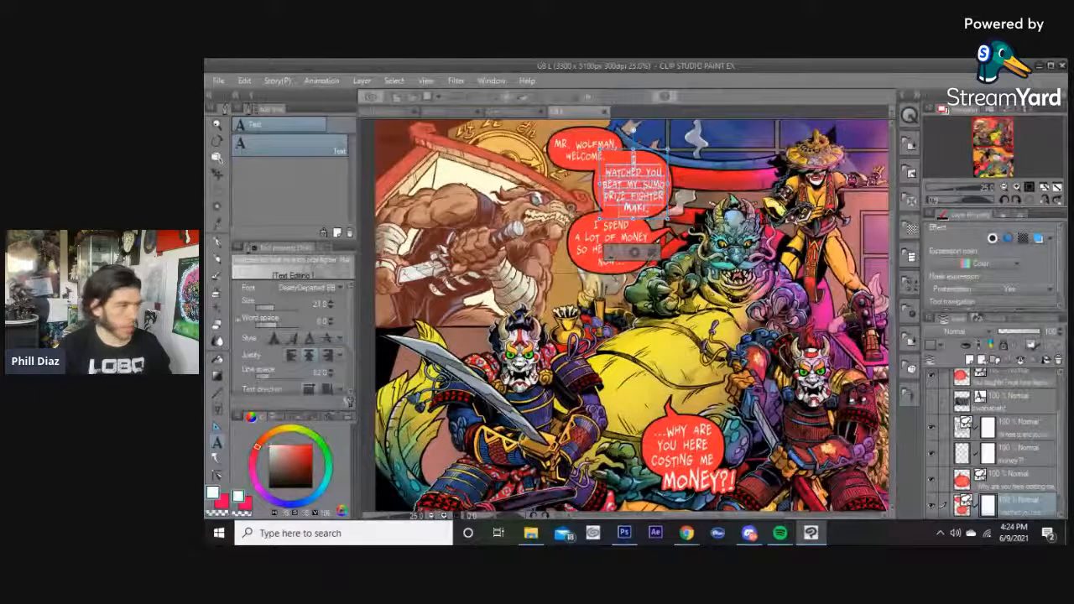
pyautogui.click(513, 112)
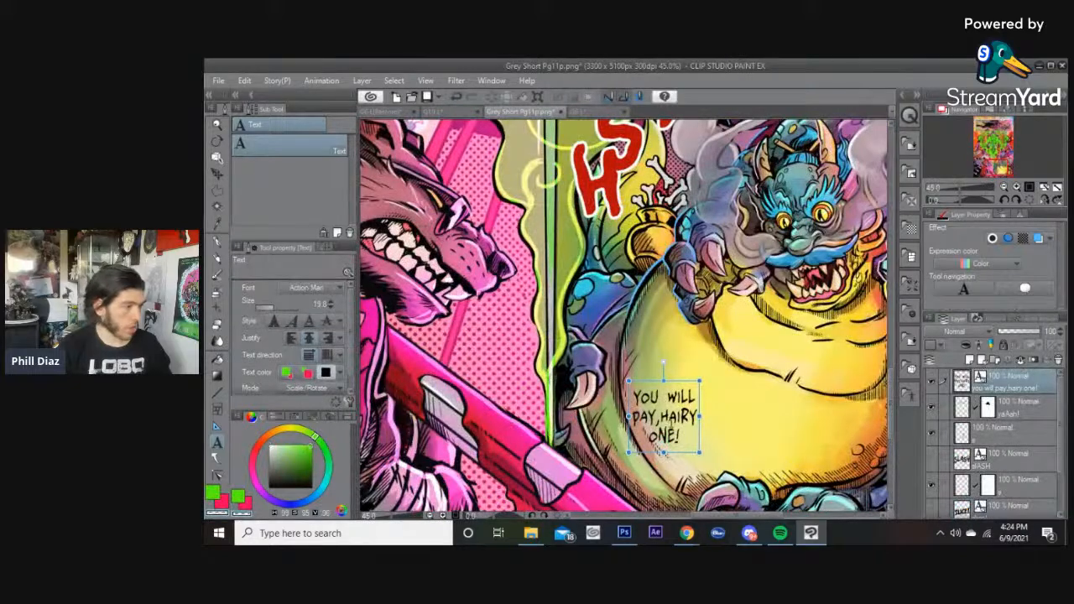
# Set the dialogue text size to 21 and move it up onto the dragon's belly.
pyautogui.click(667, 419)
pyautogui.click(319, 306)
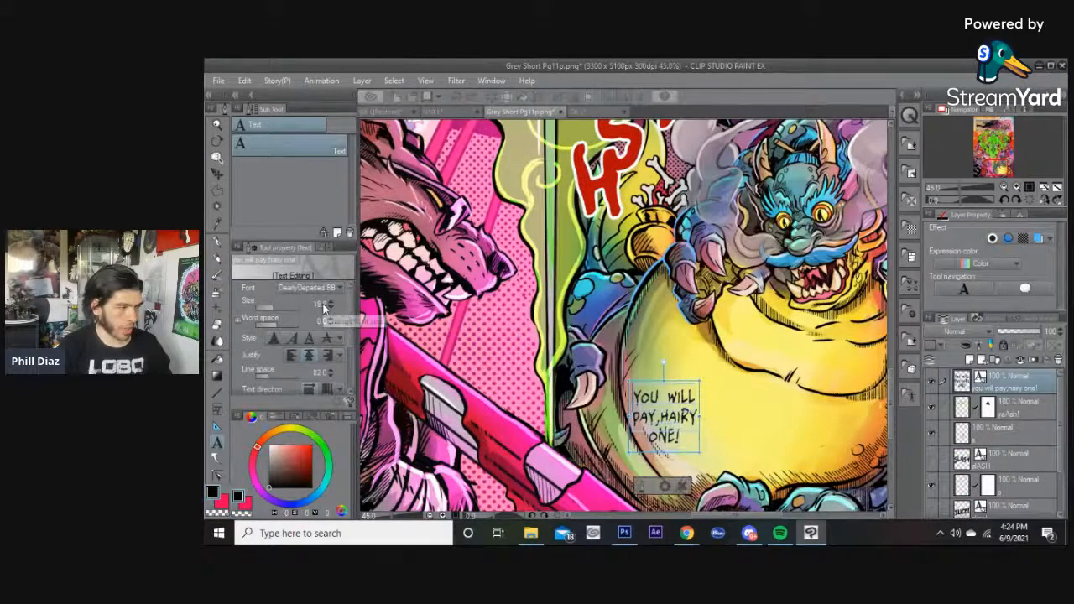
pyautogui.write('21')
pyautogui.press('Return')
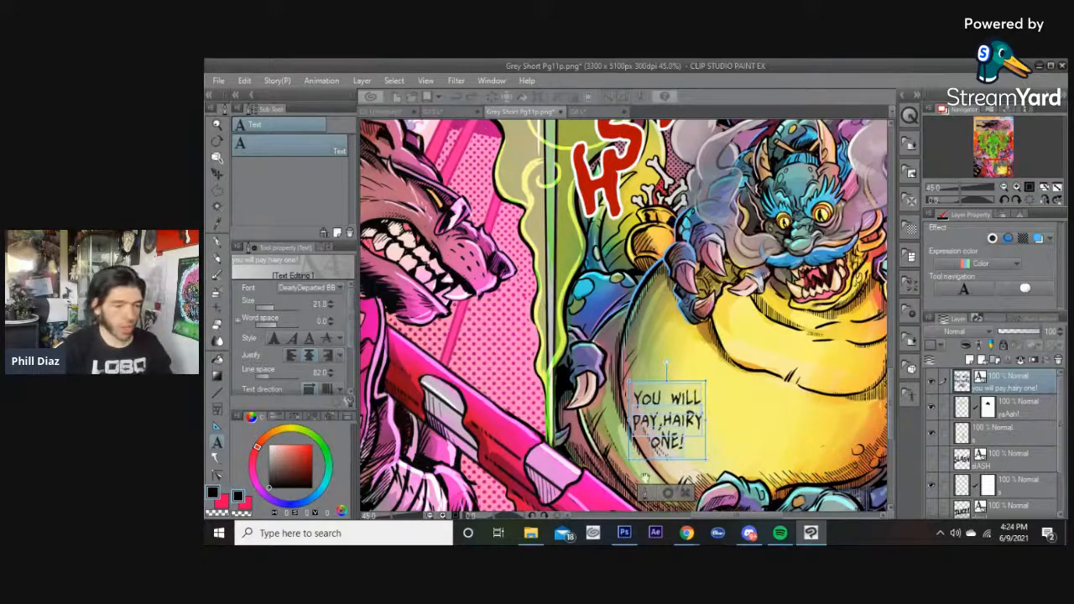
pyautogui.click(667, 493)
pyautogui.moveTo(669, 437); pyautogui.dragTo(715, 406)
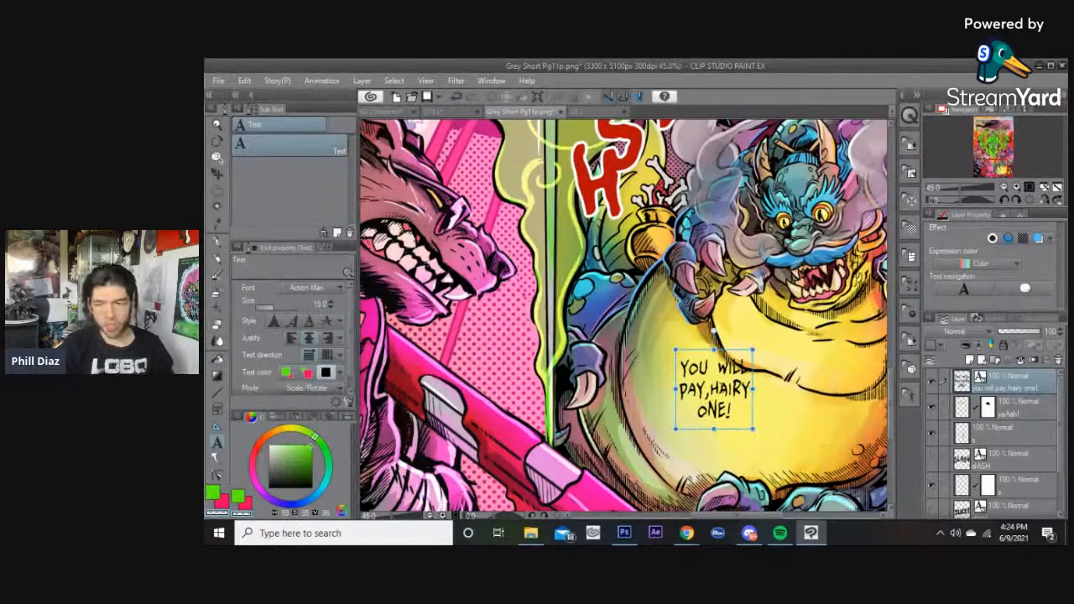
# Zoom out to review the whole page, then return to the lower panel.
pyautogui.hotkey('alt', 'Tab')
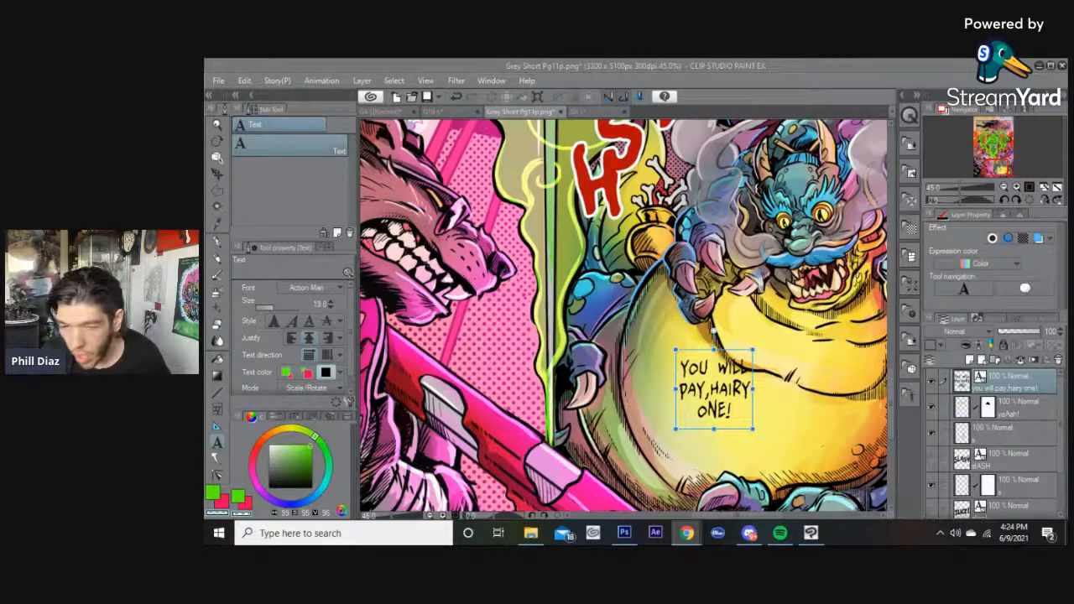
pyautogui.click(703, 64)
pyautogui.press('space')
pyautogui.moveTo(723, 219); pyautogui.dragTo(713, 529)
pyautogui.scroll(-5, 713, 503)
pyautogui.moveTo(713, 312); pyautogui.dragTo(710, 382)
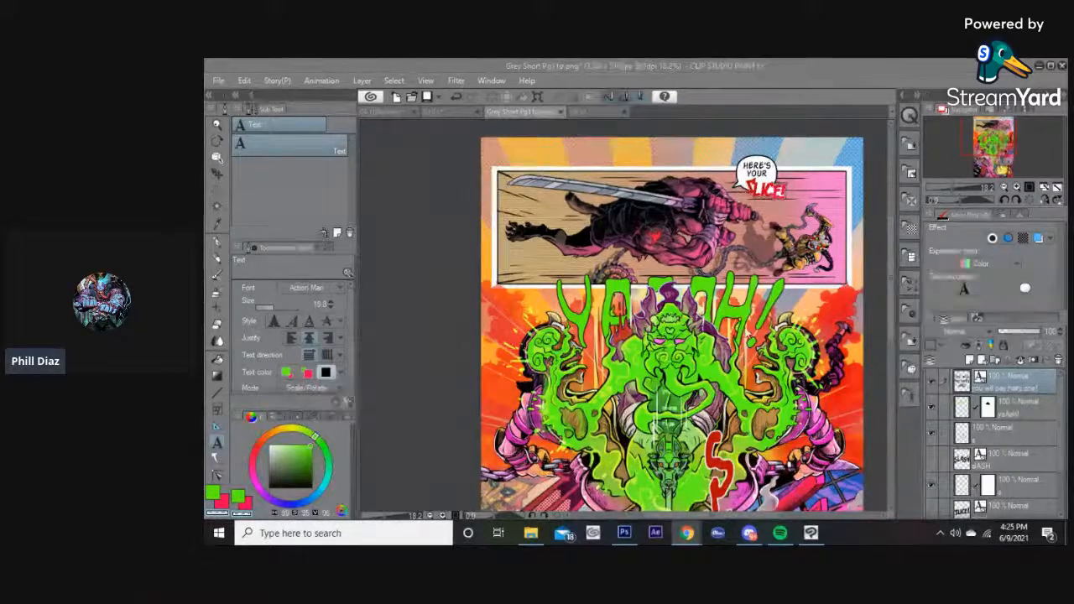
pyautogui.click(809, 62)
pyautogui.scroll(3, 774, 369)
pyautogui.scroll(-5, 774, 369)
pyautogui.scroll(-4, 774, 369)
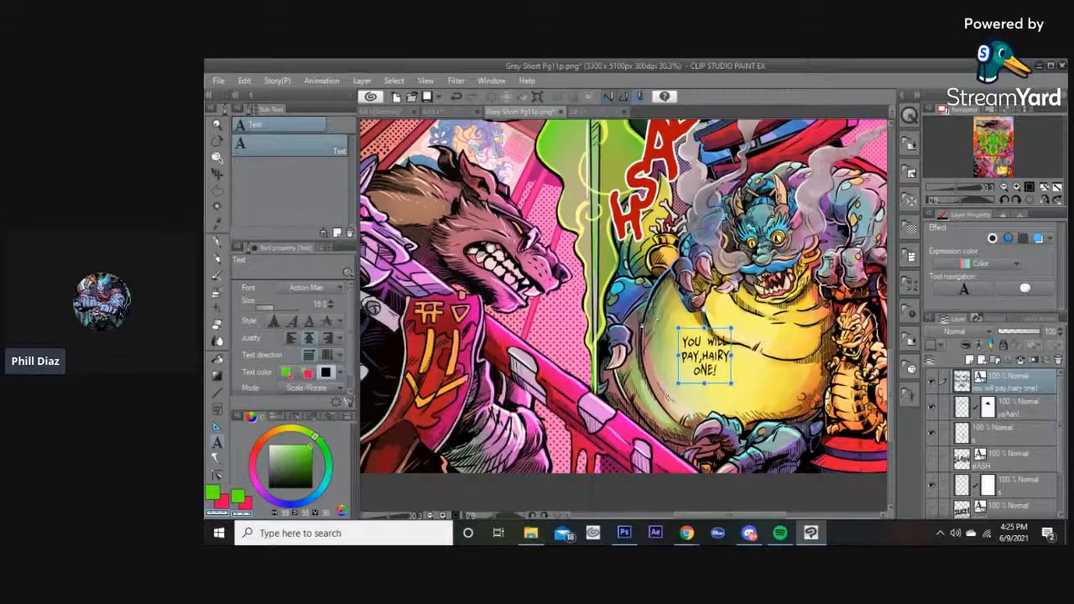
# Draw a rounded speech balloon around the dialogue text on the dragon's belly.
pyautogui.press('t')
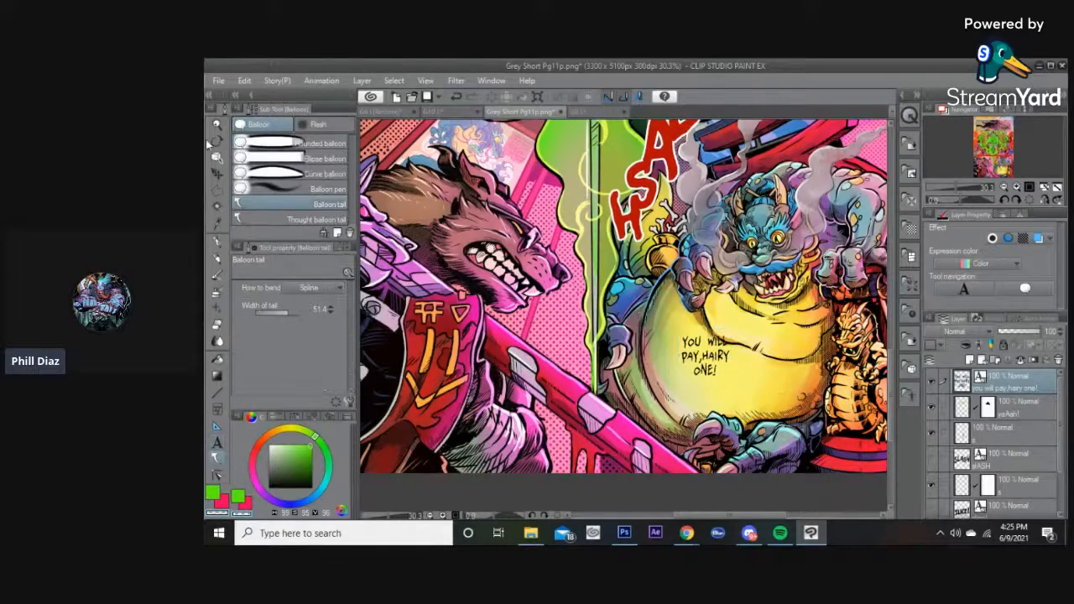
pyautogui.click(274, 143)
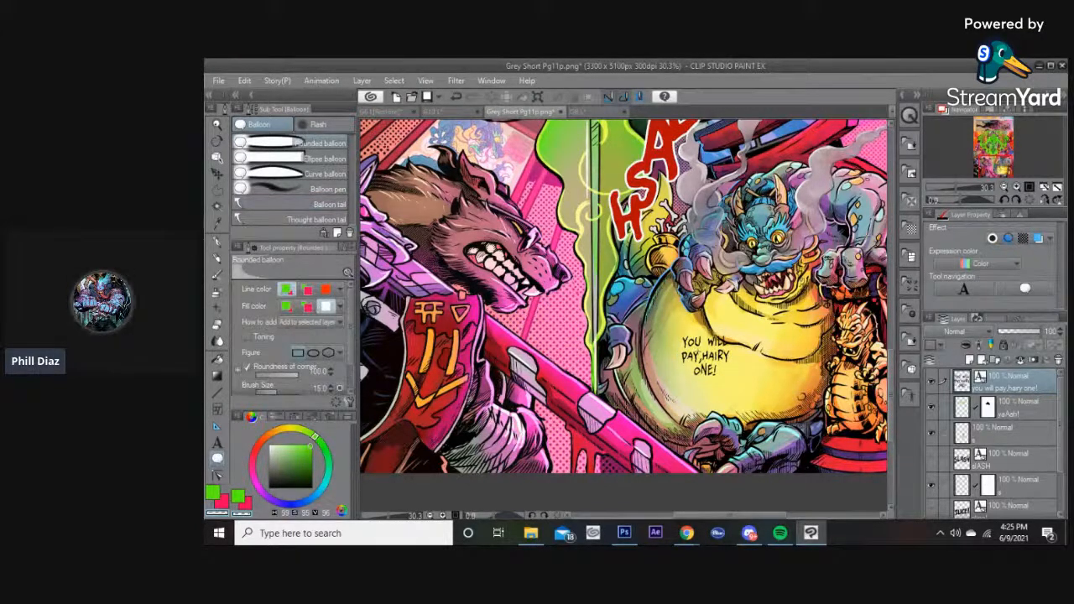
pyautogui.moveTo(672, 327); pyautogui.dragTo(740, 385)
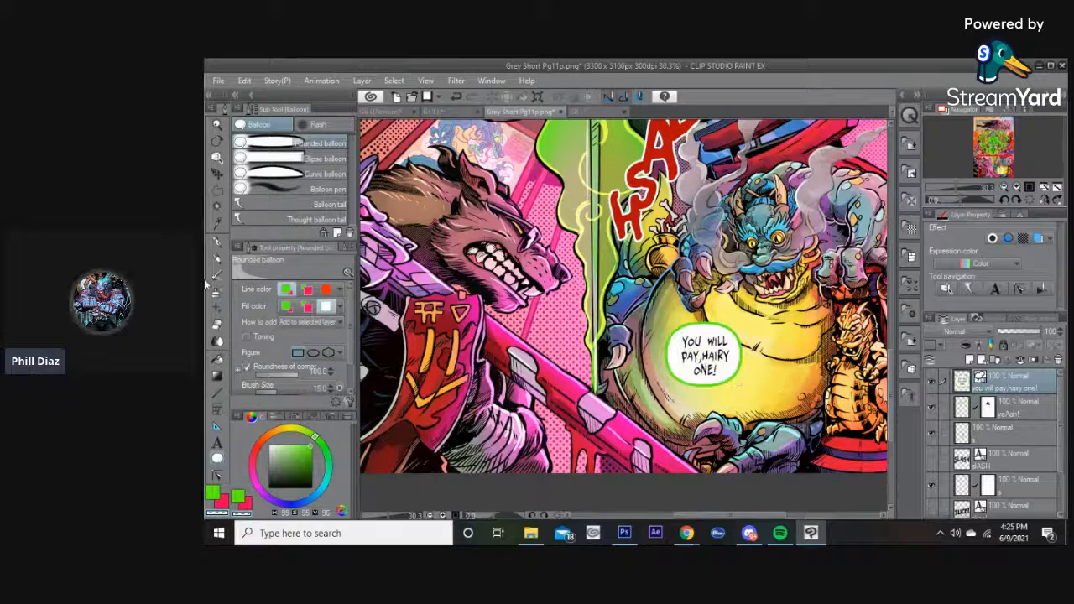
# Set the speech balloon's border colour to black.
pyautogui.click(325, 291)
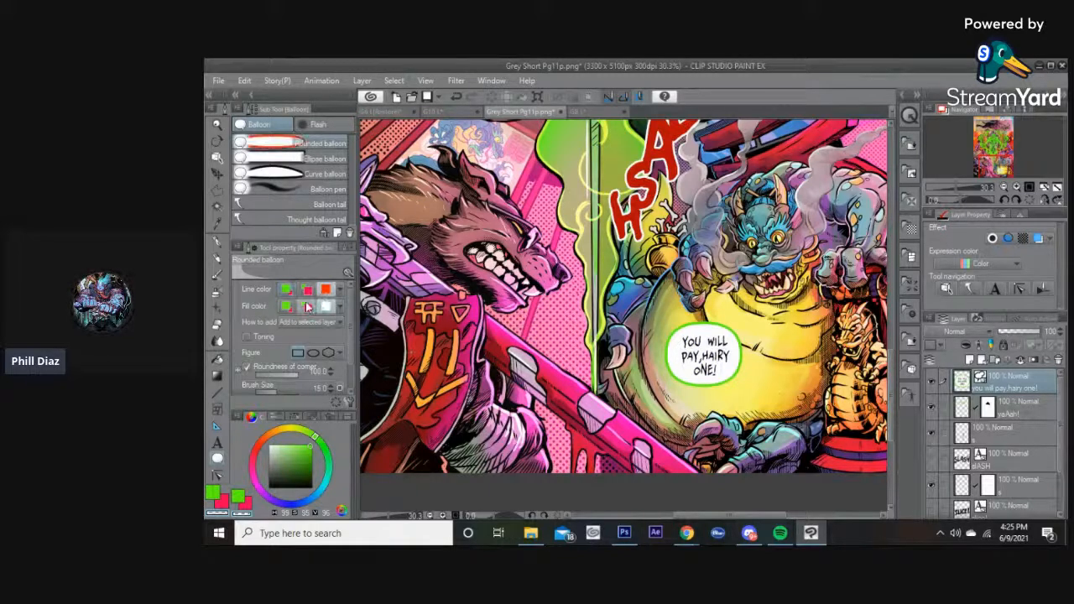
pyautogui.click(267, 484)
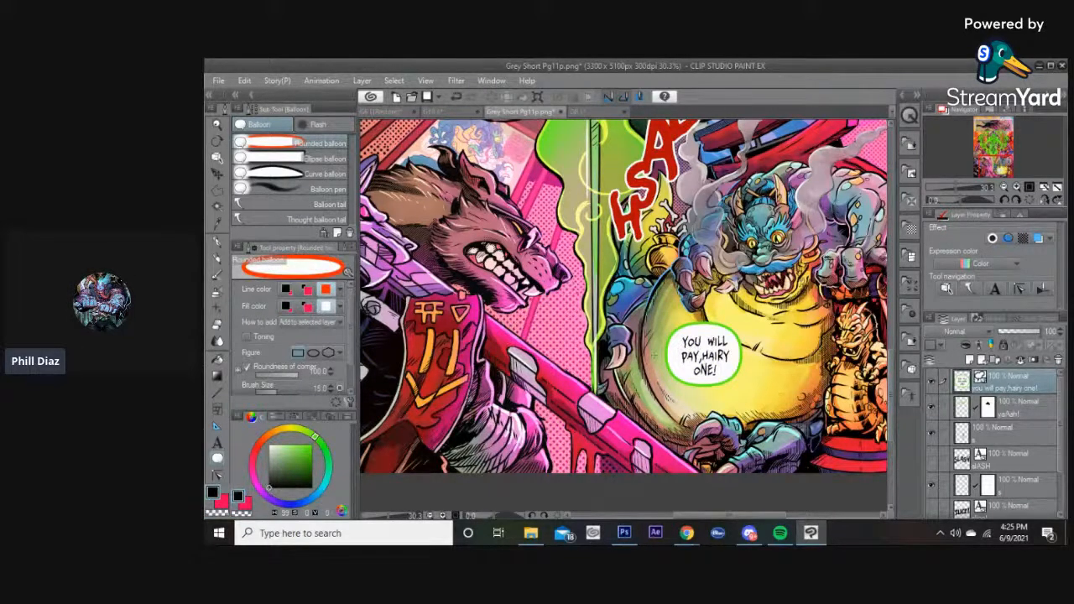
pyautogui.press('o')
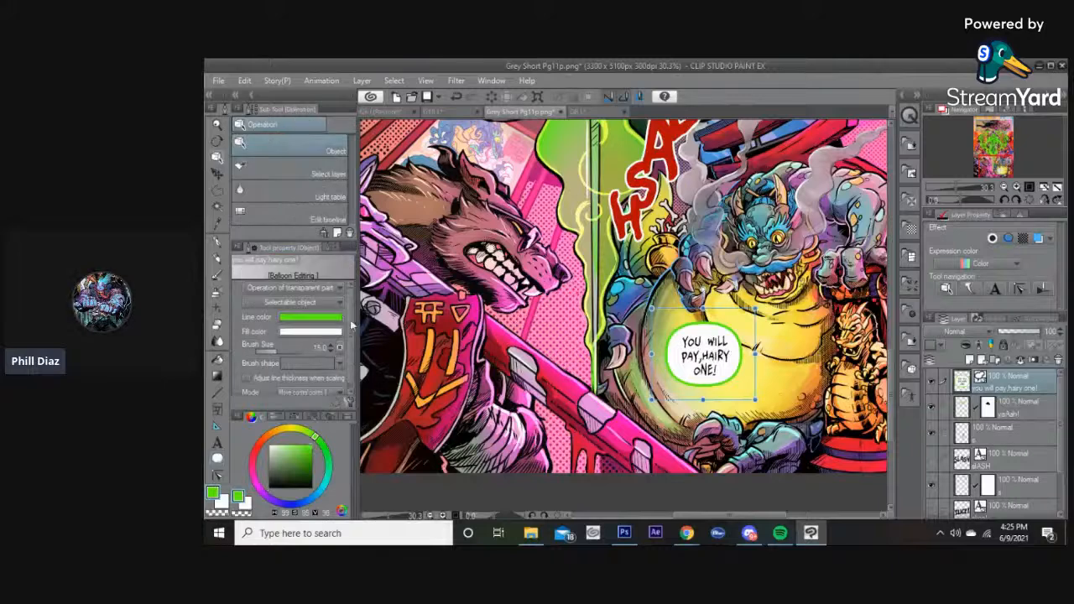
pyautogui.click(336, 322)
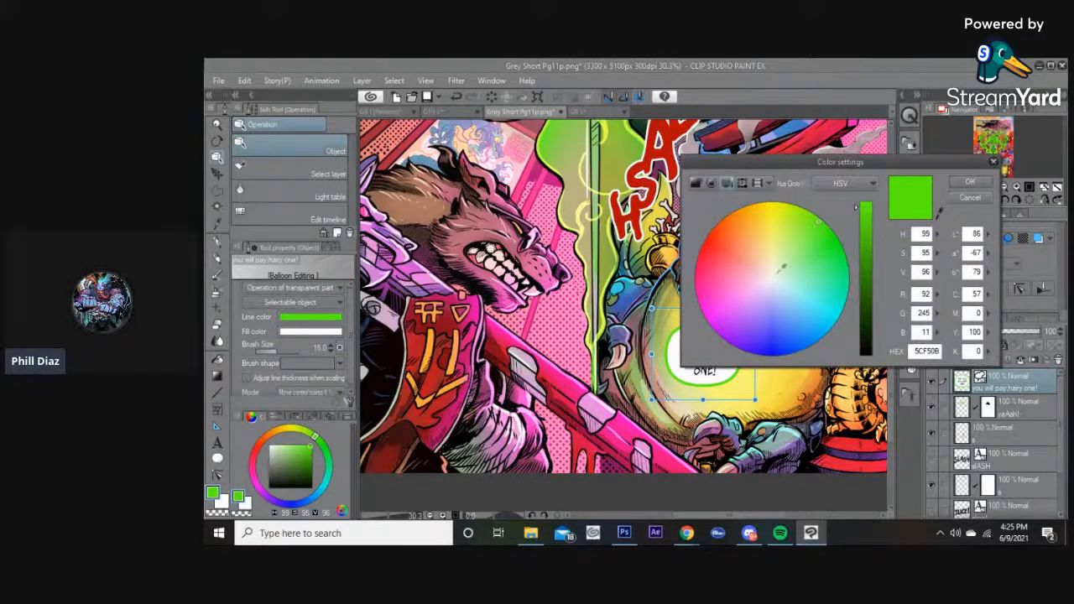
pyautogui.moveTo(869, 317); pyautogui.dragTo(865, 356)
pyautogui.click(970, 183)
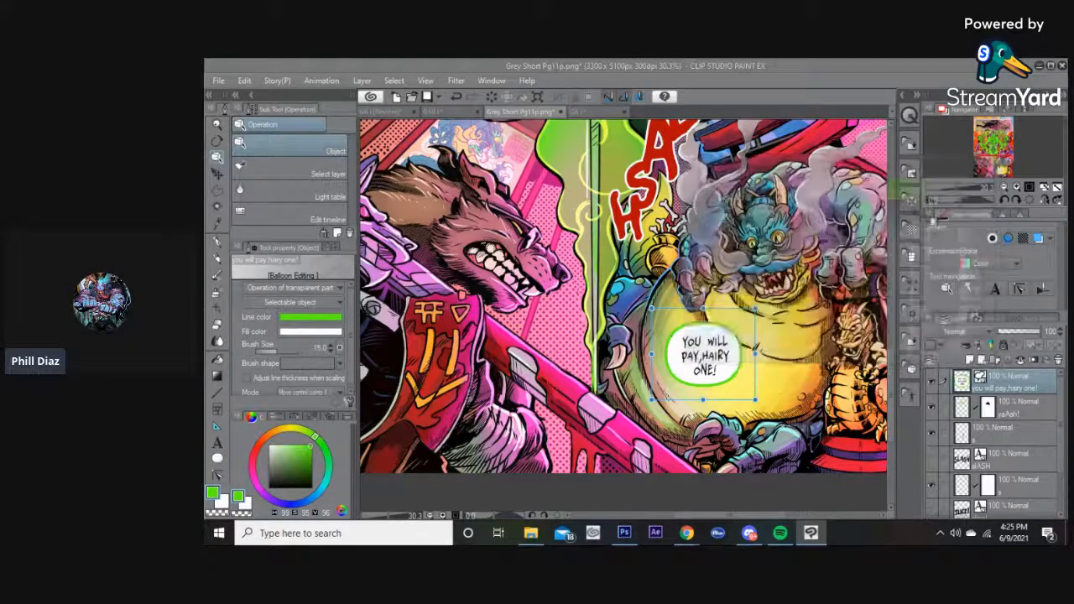
# Compare against the G8 L page's balloons and fill the speech balloon with red.
pyautogui.click(600, 113)
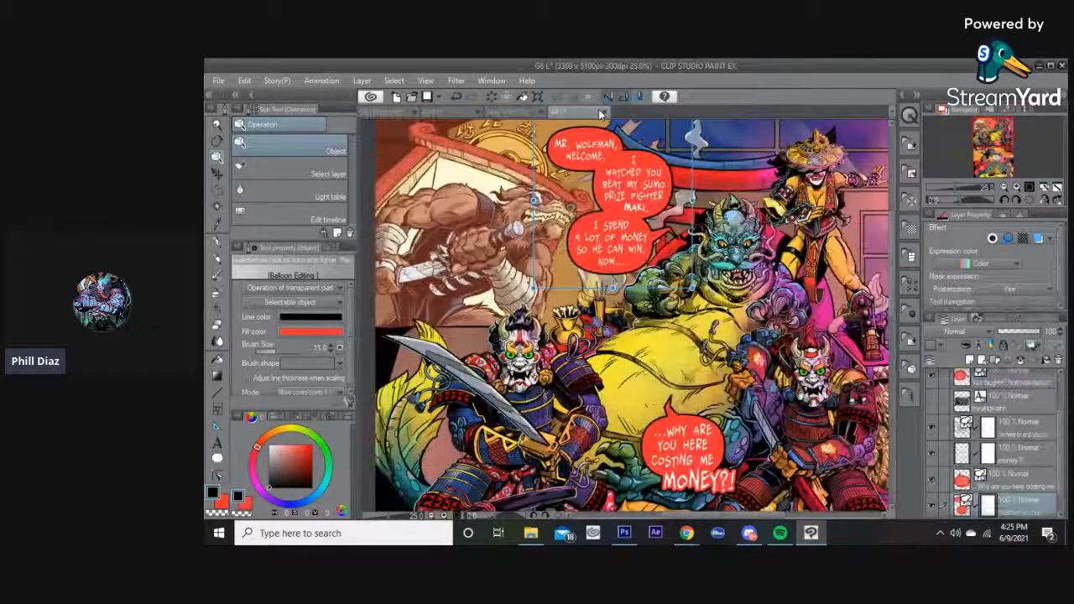
pyautogui.click(522, 114)
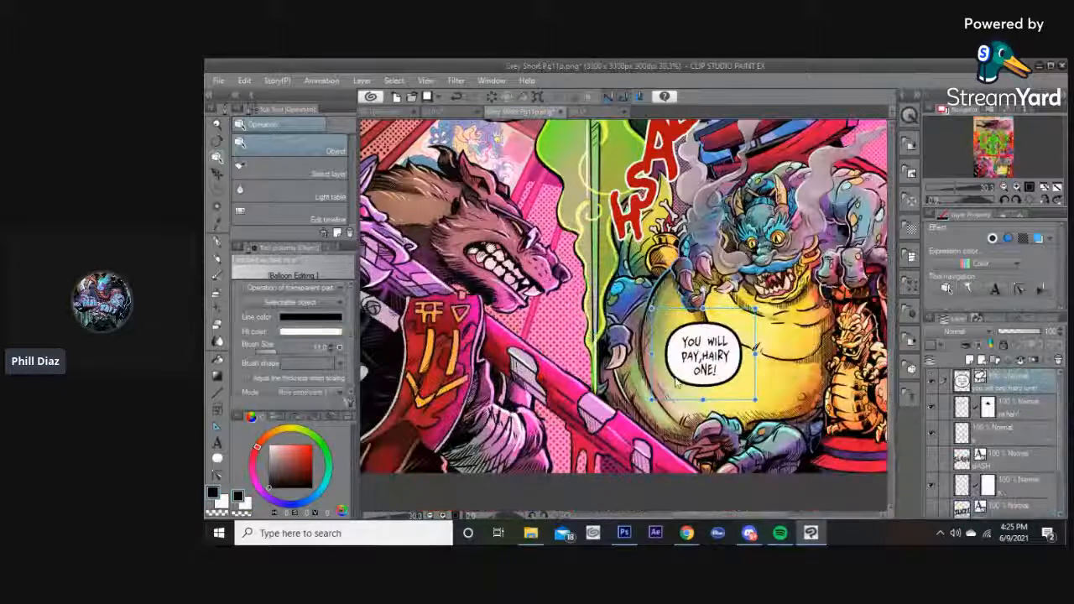
pyautogui.click(310, 332)
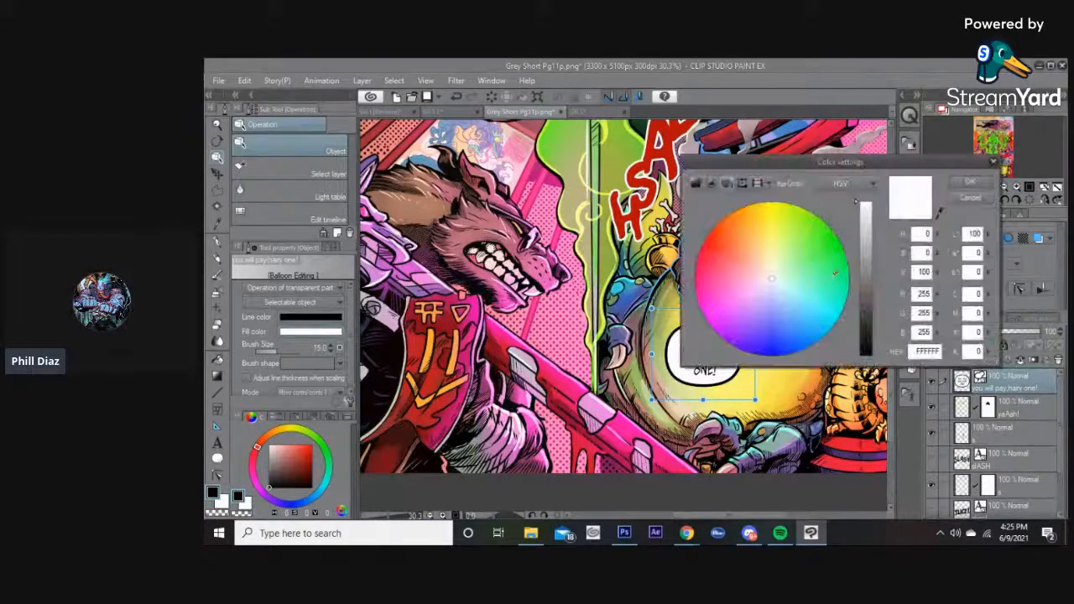
pyautogui.click(759, 185)
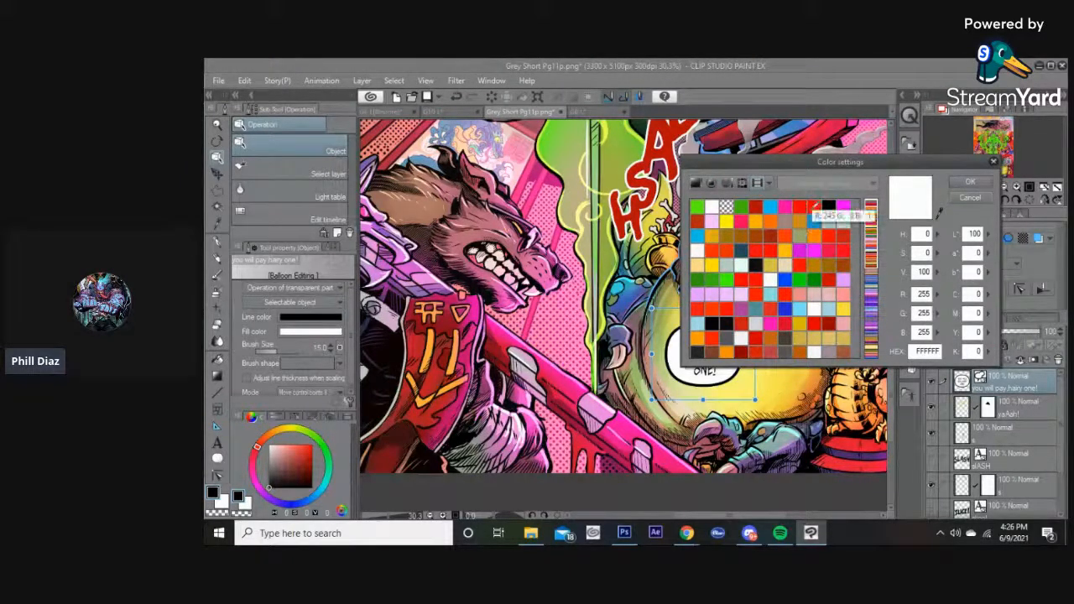
pyautogui.click(800, 206)
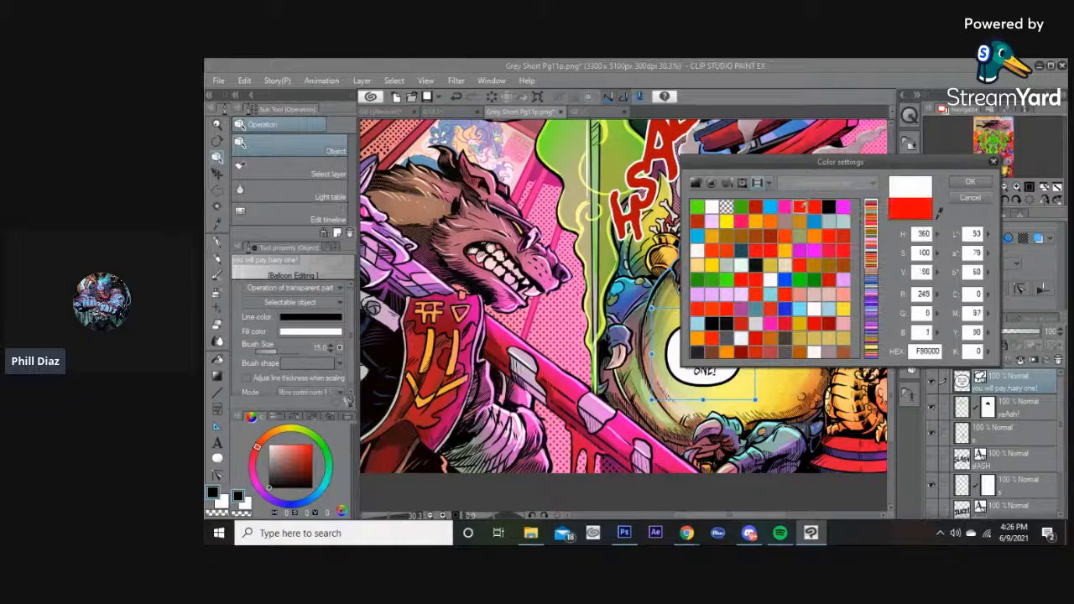
pyautogui.click(970, 182)
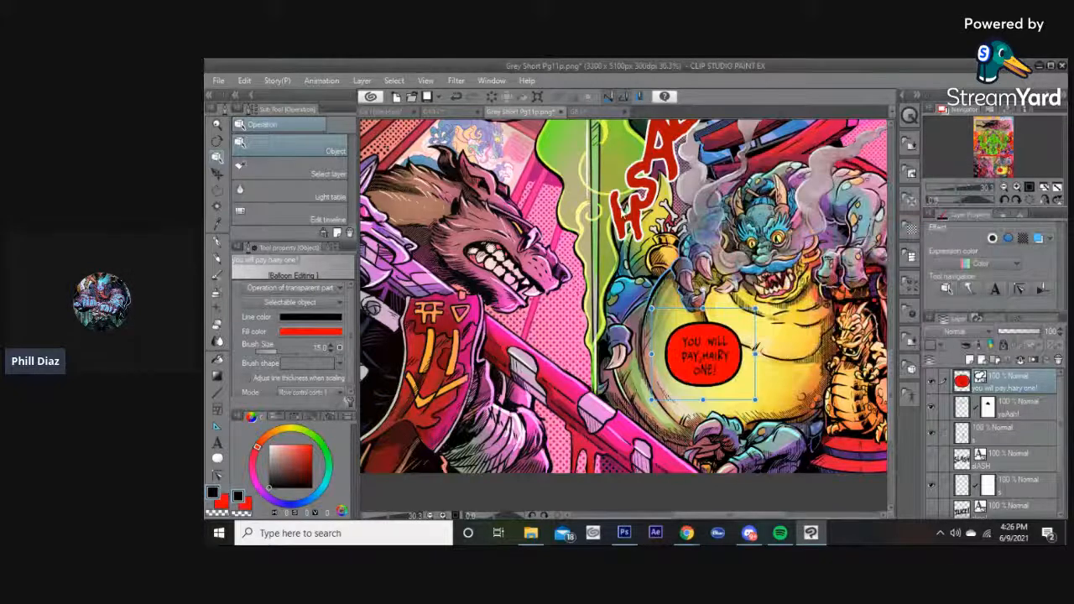
# Sample the red of the G8 L balloons and apply it as the balloon's fill colour FF3333.
pyautogui.click(583, 111)
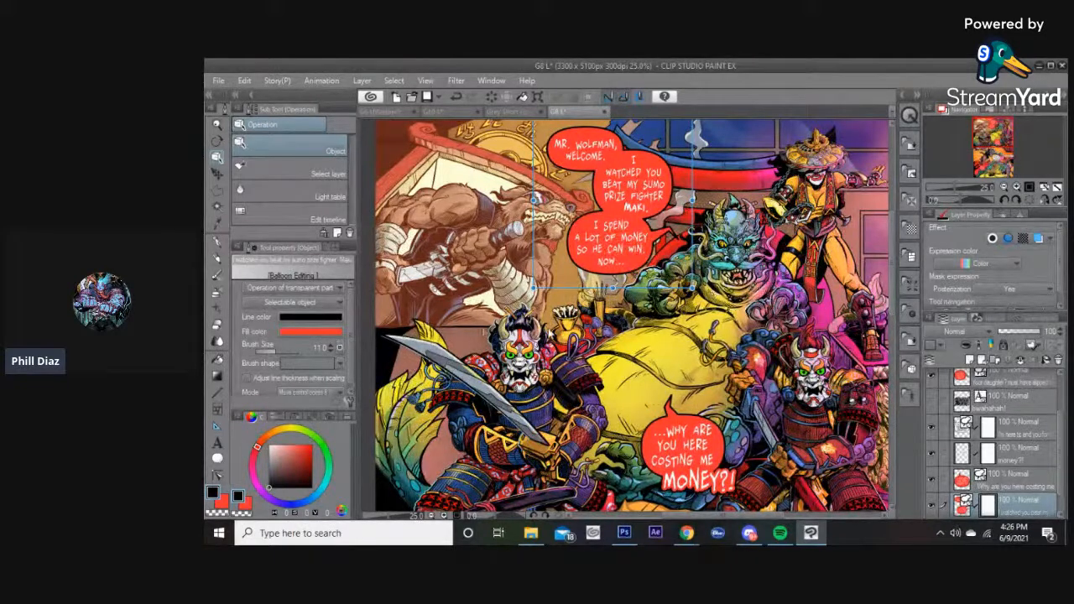
pyautogui.click(335, 334)
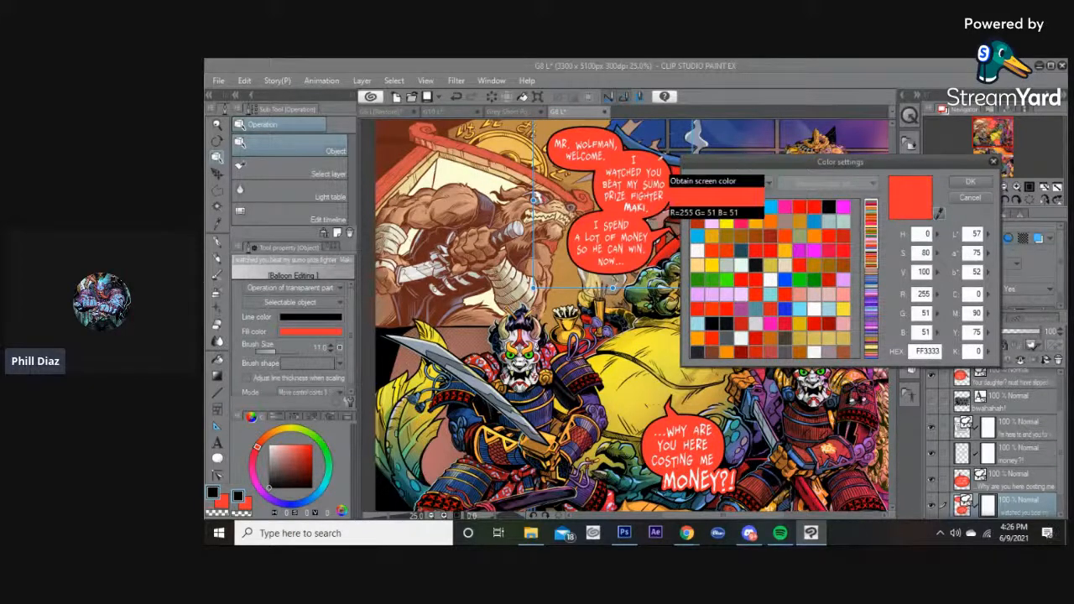
pyautogui.click(970, 180)
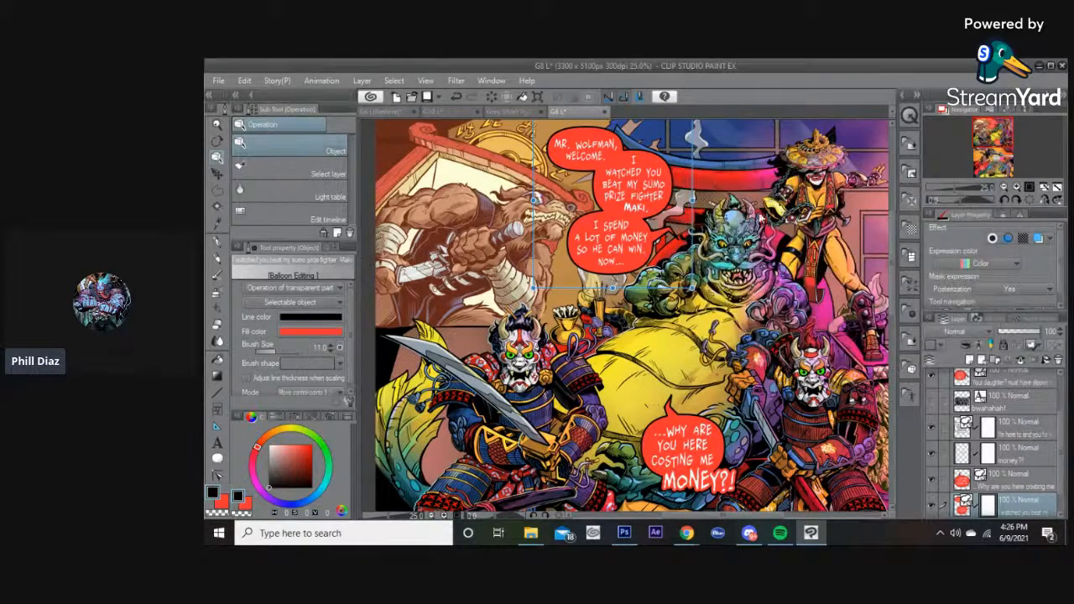
pyautogui.click(317, 331)
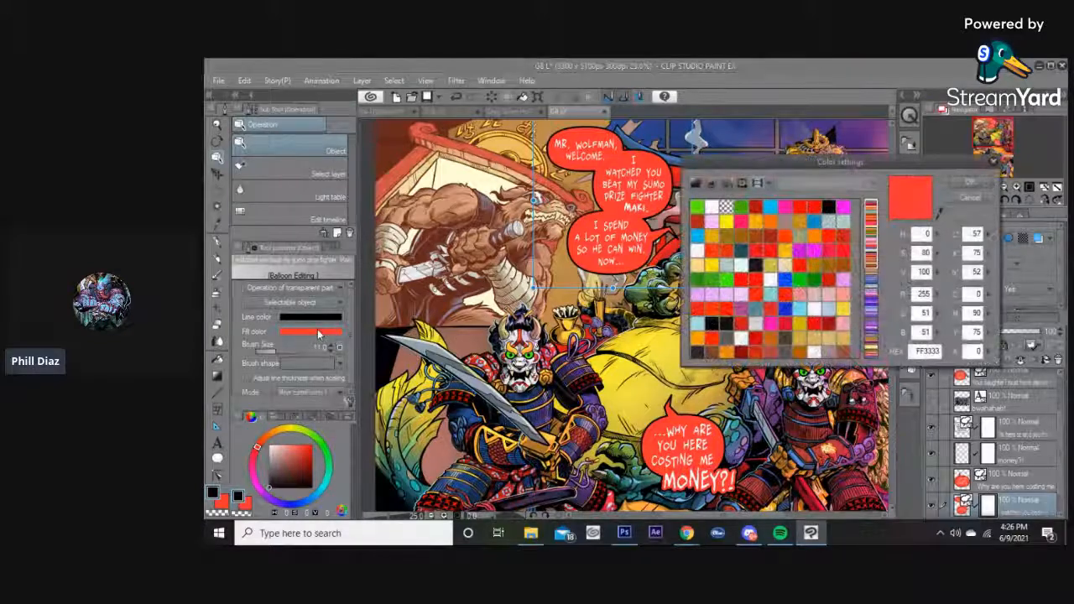
pyautogui.click(970, 198)
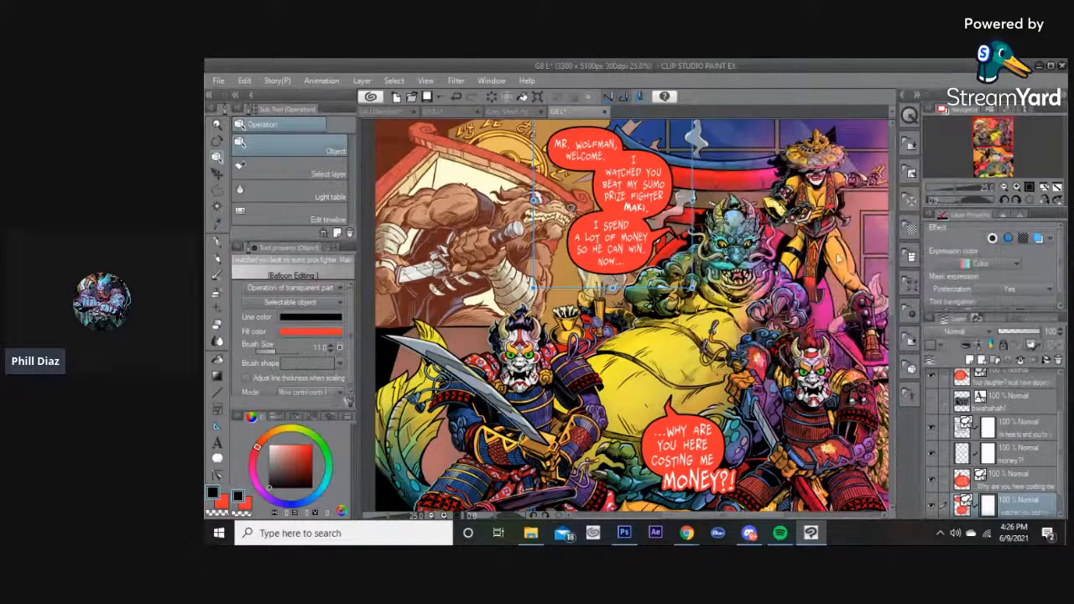
pyautogui.press('i')
pyautogui.click(623, 266)
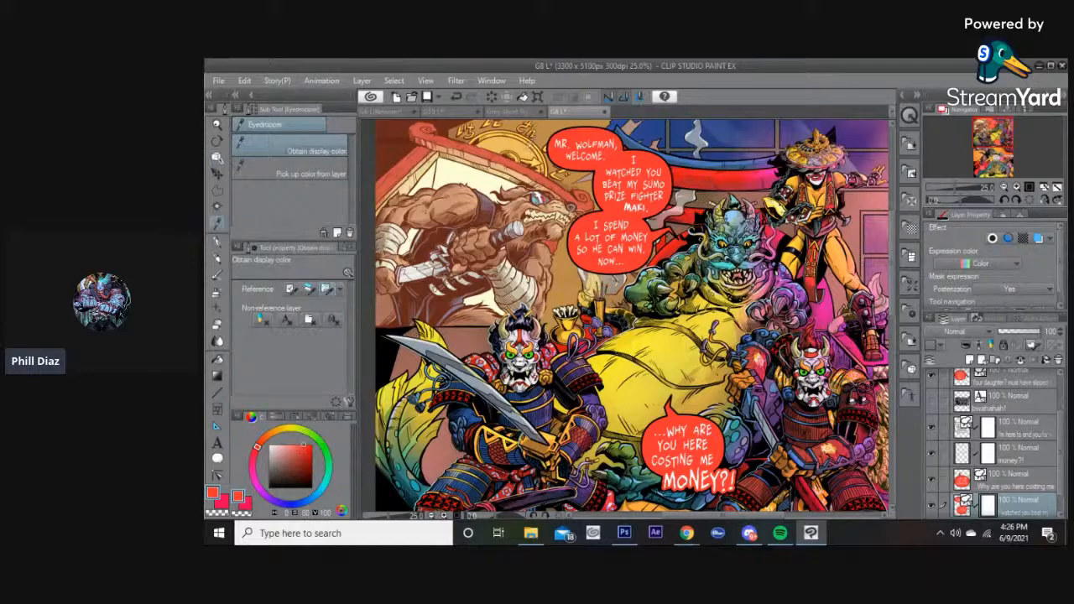
pyautogui.click(516, 115)
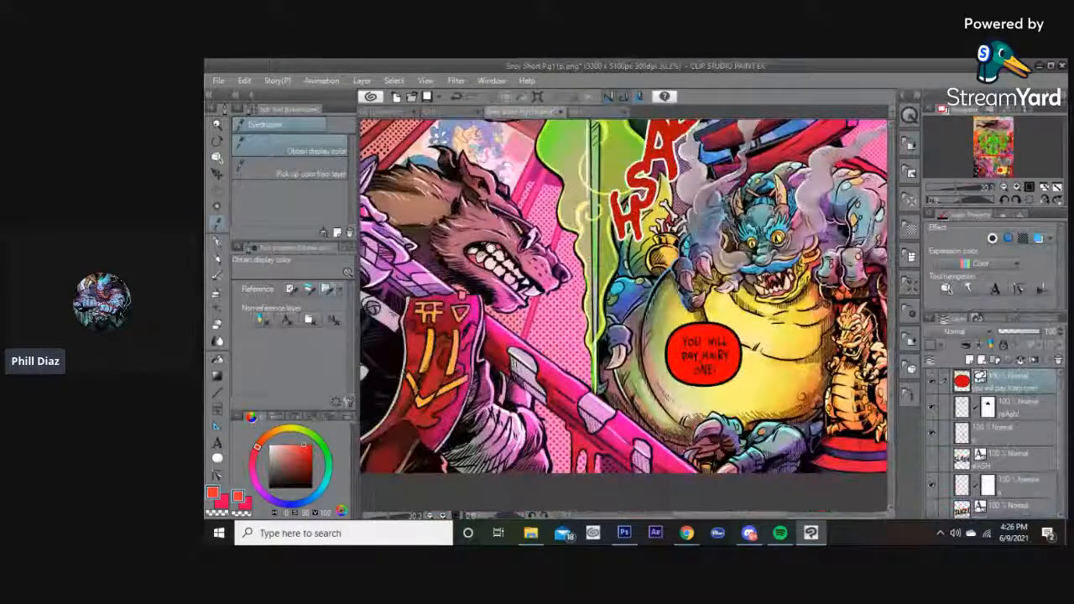
pyautogui.click(244, 504)
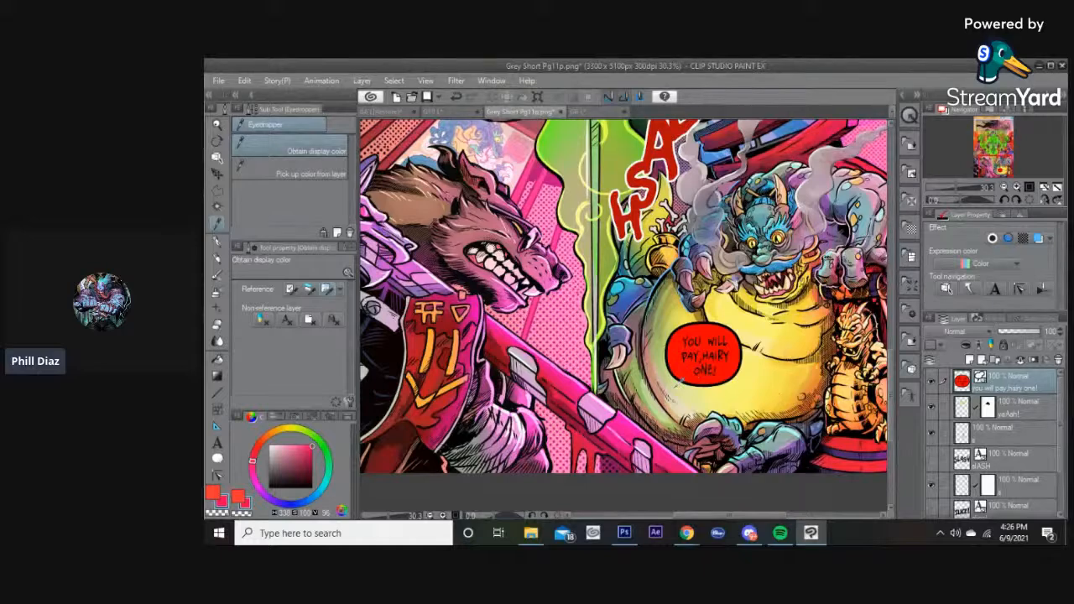
pyautogui.press('o')
pyautogui.click(324, 333)
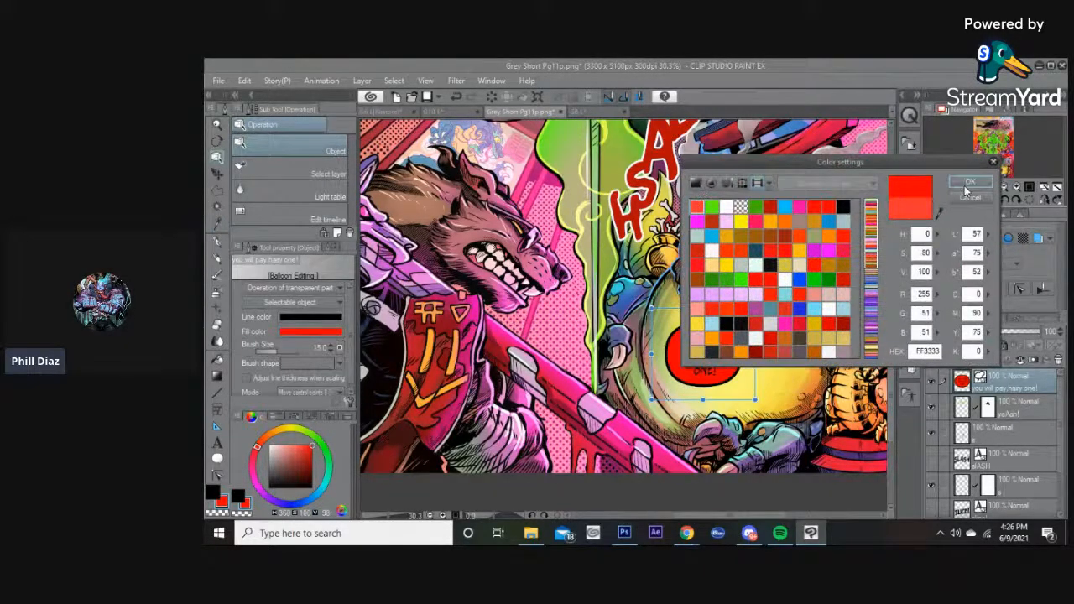
pyautogui.click(966, 184)
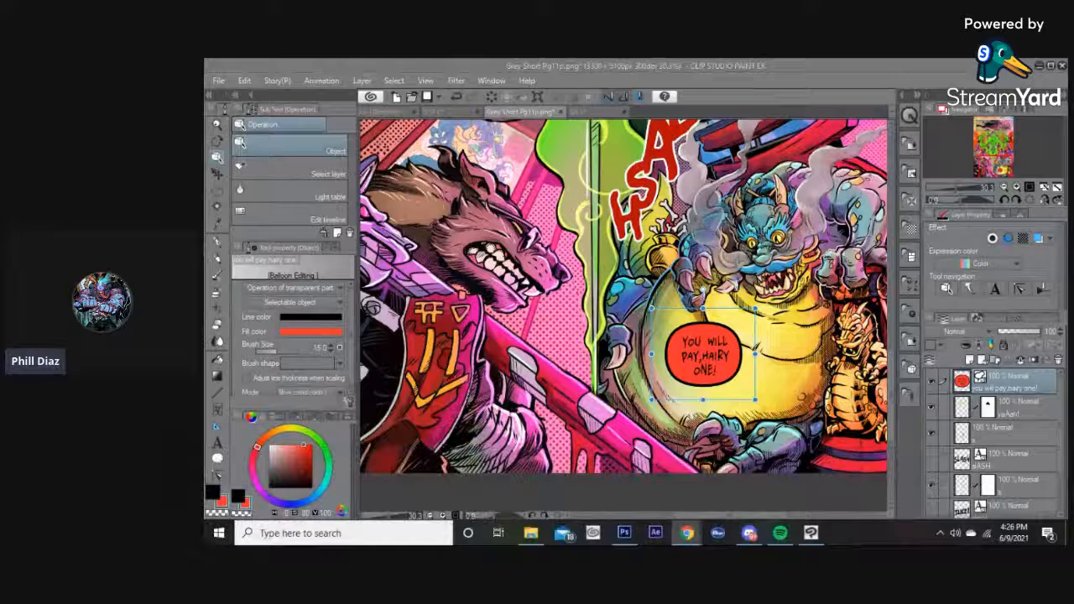
# Select all the dialogue text inside the balloon and change its colour to white.
pyautogui.click(762, 69)
pyautogui.press('t')
pyautogui.click(703, 340)
pyautogui.hotkey('ctrl', 'a')
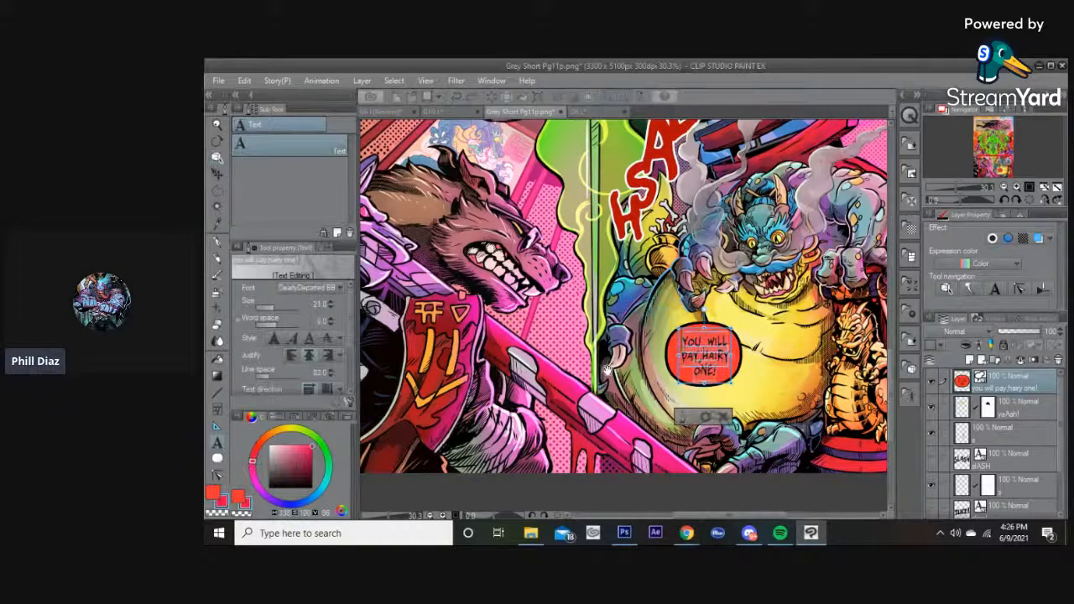
pyautogui.click(273, 447)
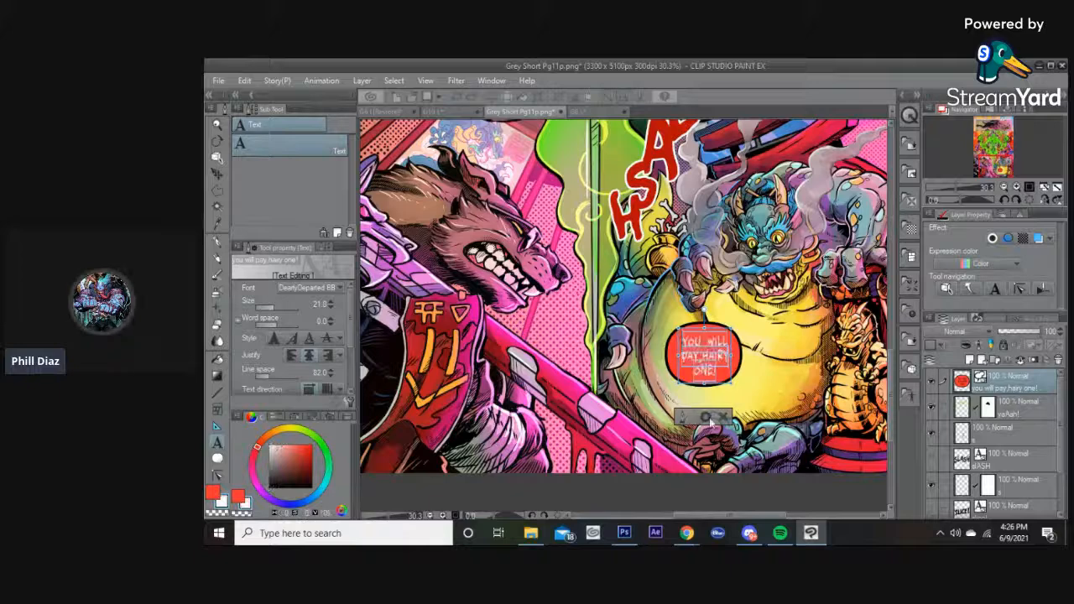
pyautogui.click(705, 417)
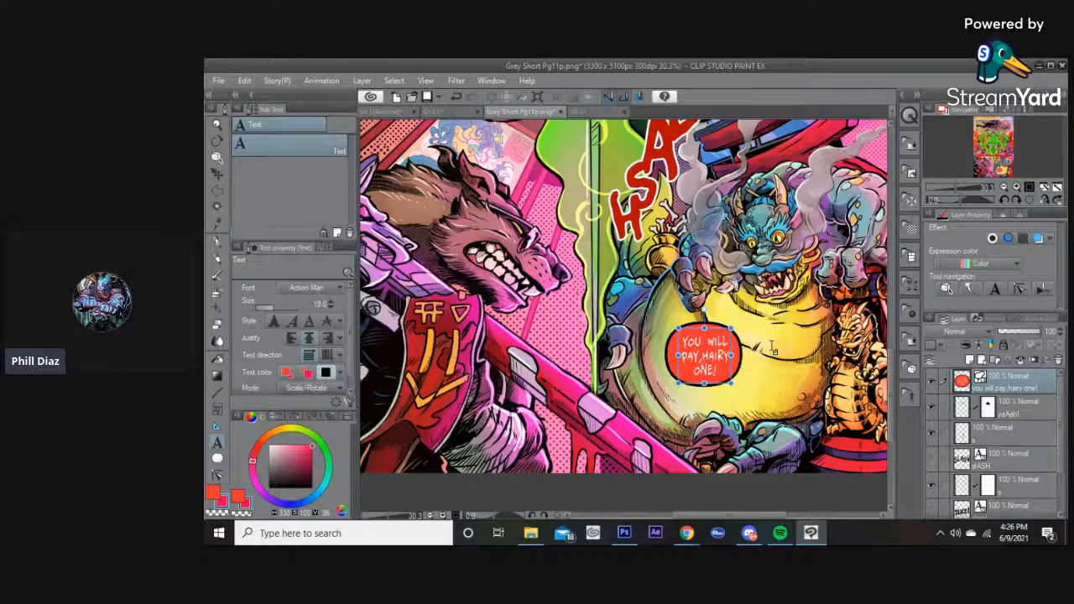
# Nudge the balloon down slightly and set its border width to 11.
pyautogui.press('o')
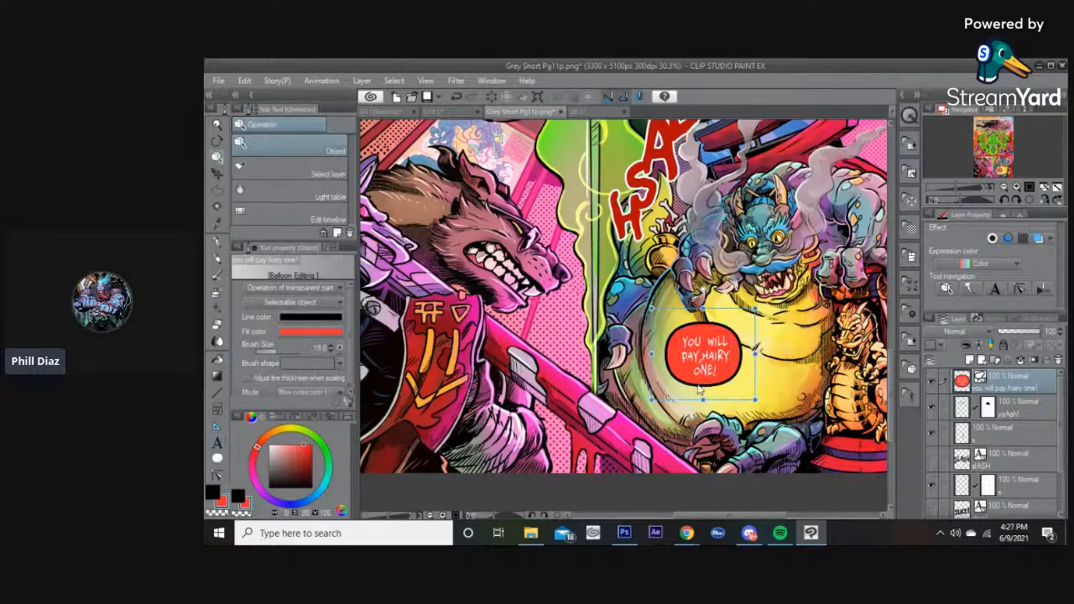
pyautogui.moveTo(705, 372)
pyautogui.mouseDown()
pyautogui.moveTo(693, 379)
pyautogui.moveTo(705, 375)
pyautogui.mouseUp()
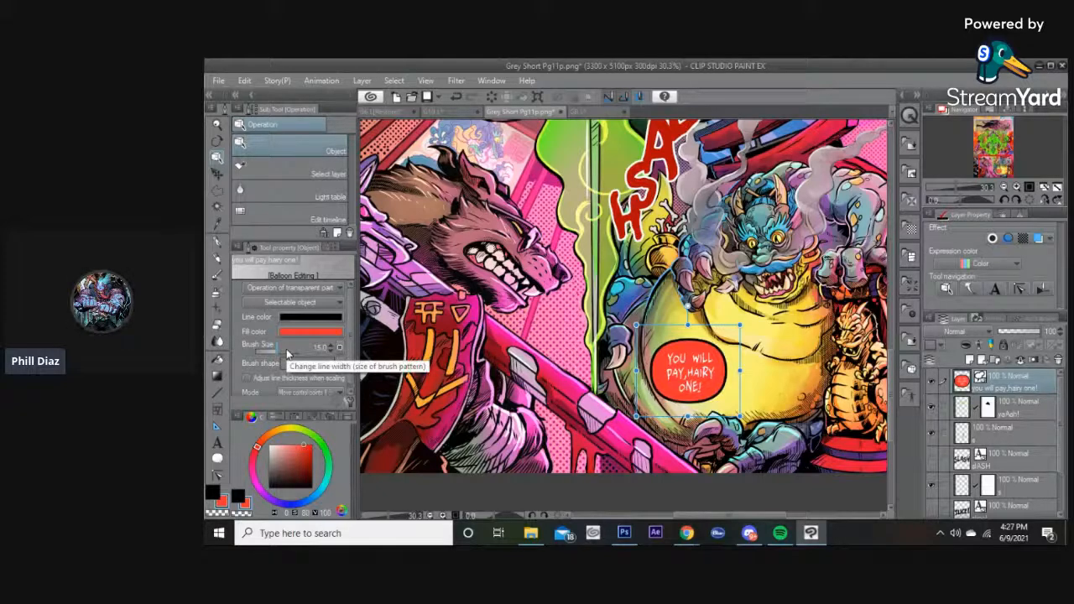
pyautogui.moveTo(287, 351); pyautogui.dragTo(284, 352)
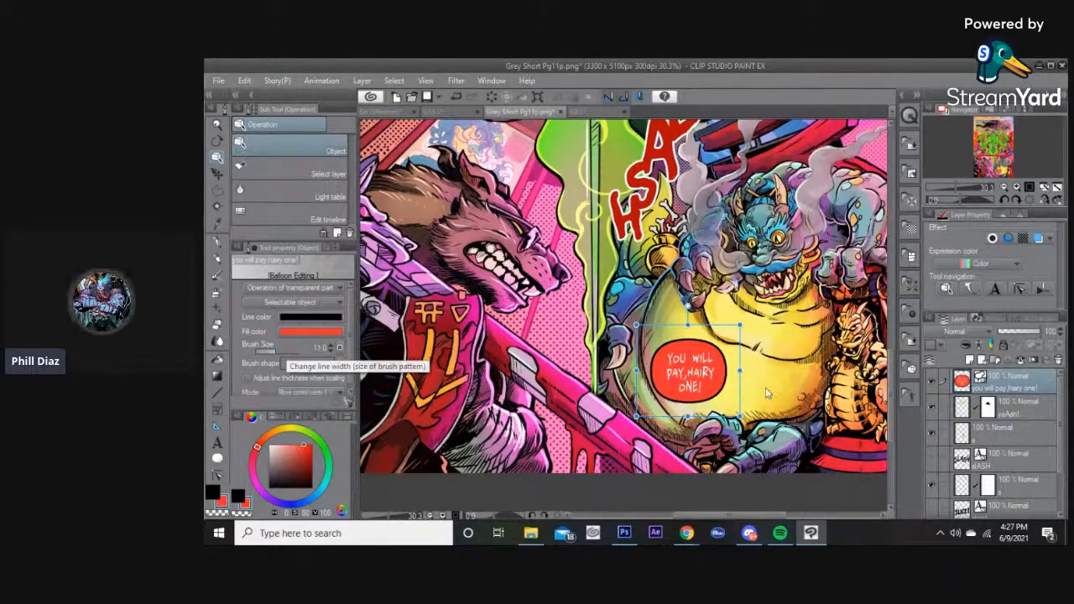
# Reposition the balloon slightly lower on the dragon's belly.
pyautogui.click(690, 381)
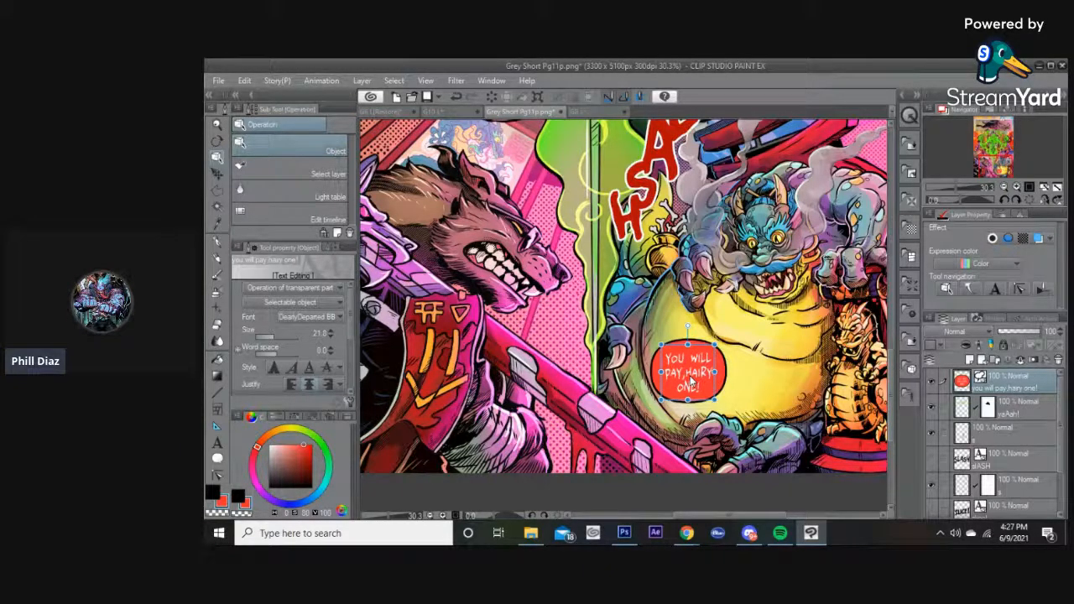
pyautogui.click(753, 361)
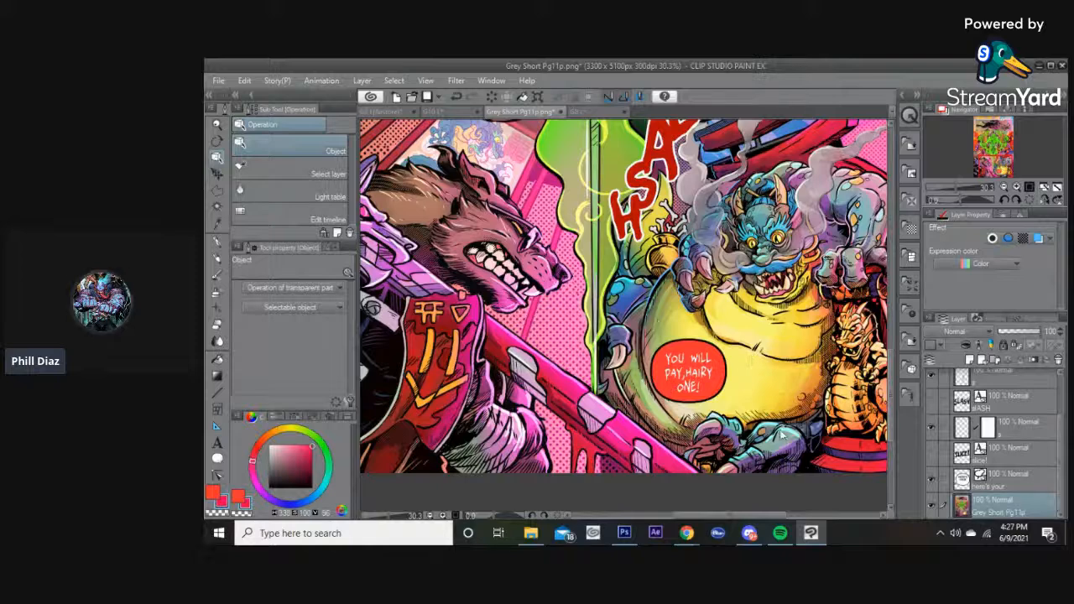
pyautogui.click(719, 389)
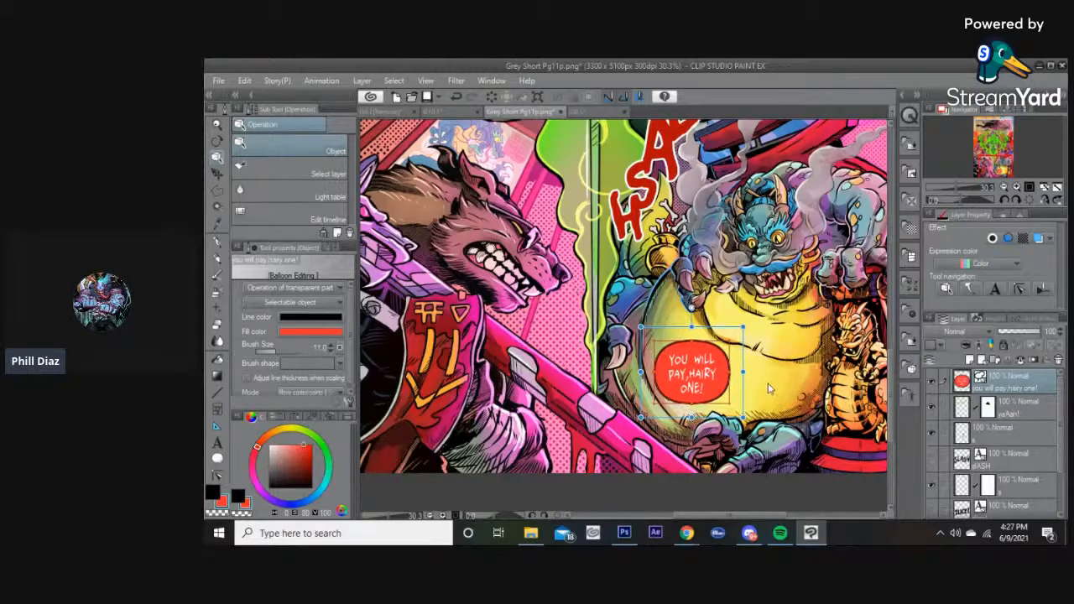
pyautogui.click(767, 376)
pyautogui.scroll(-2, 688, 314)
pyautogui.scroll(1, 678, 312)
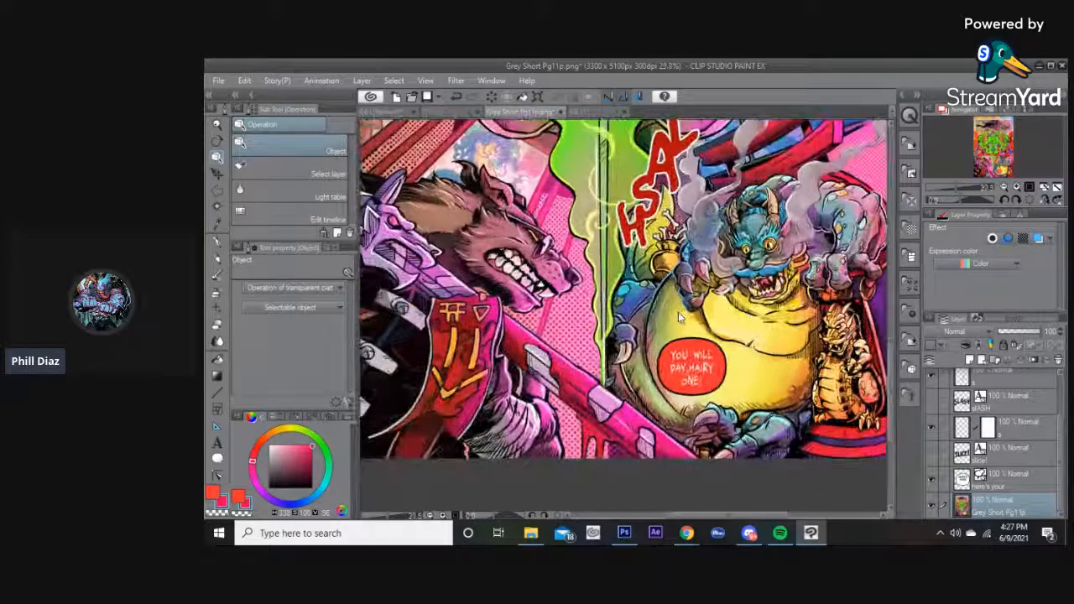
pyautogui.scroll(-1, 712, 379)
pyautogui.moveTo(719, 387); pyautogui.dragTo(724, 392)
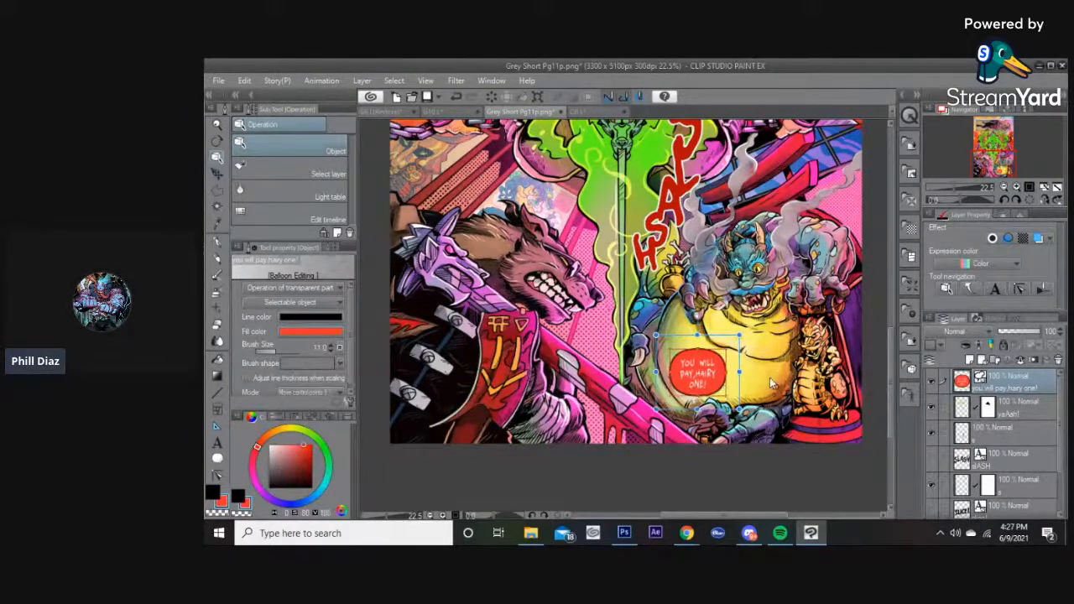
# Draw a curved spline tail from the dragon's balloon up toward its mouth, then undo it.
pyautogui.click(769, 376)
pyautogui.scroll(1, 763, 365)
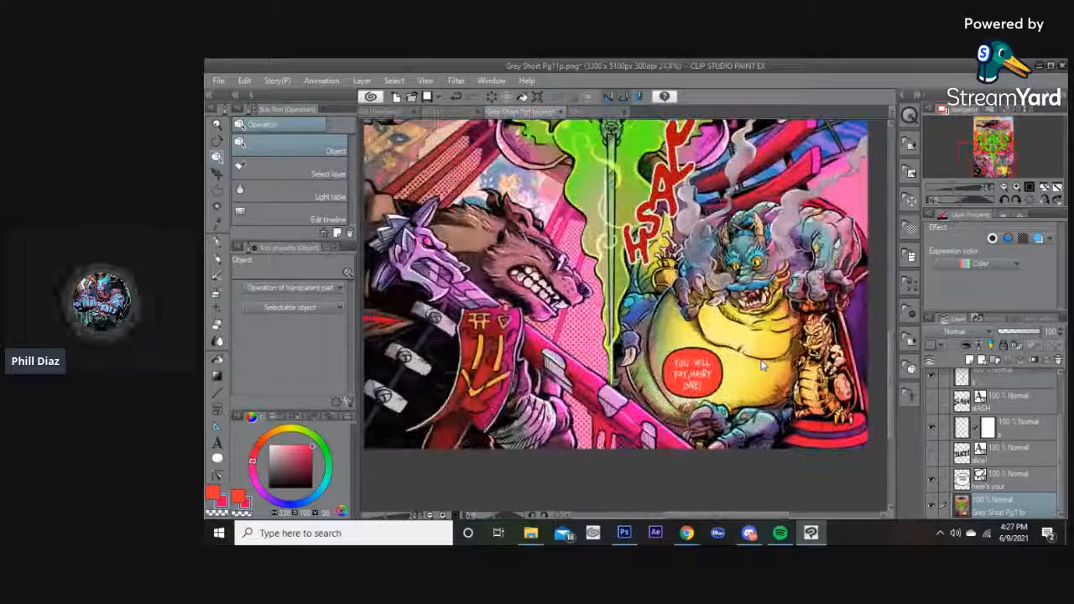
pyautogui.press('t')
pyautogui.press('t')
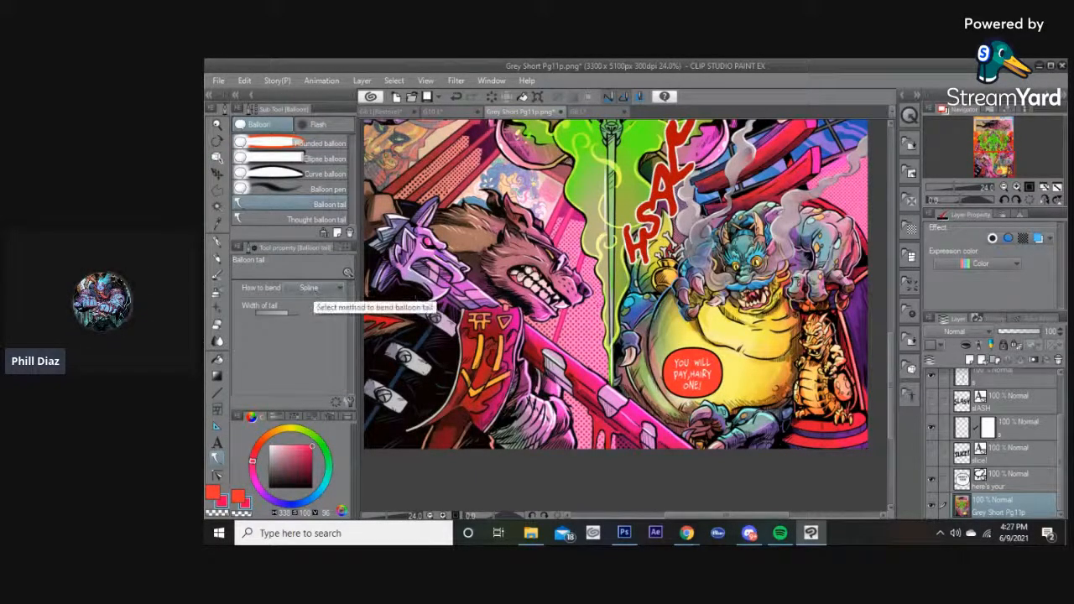
pyautogui.scroll(3, 730, 339)
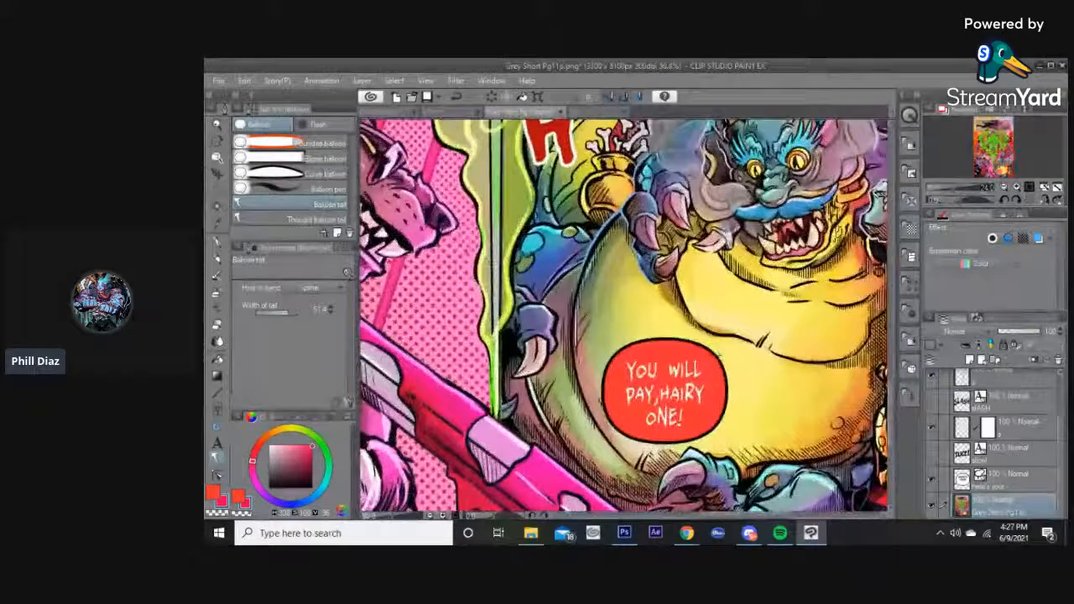
pyautogui.click(731, 345)
pyautogui.click(752, 356)
pyautogui.click(766, 325)
pyautogui.click(739, 302)
pyautogui.click(762, 290)
pyautogui.doubleClick(827, 330)
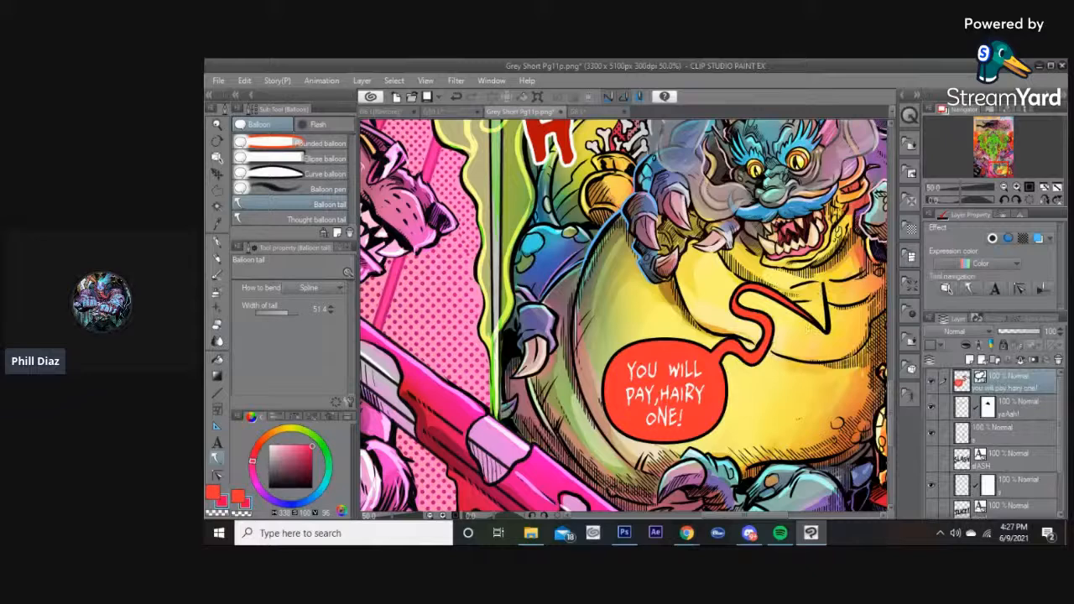
pyautogui.hotkey('ctrl', 'z')
# Switch the tail bend to Polyline with width 63 and draw a short angular tail from the balloon toward the dragon's mouth.
pyautogui.click(309, 289)
pyautogui.click(316, 315)
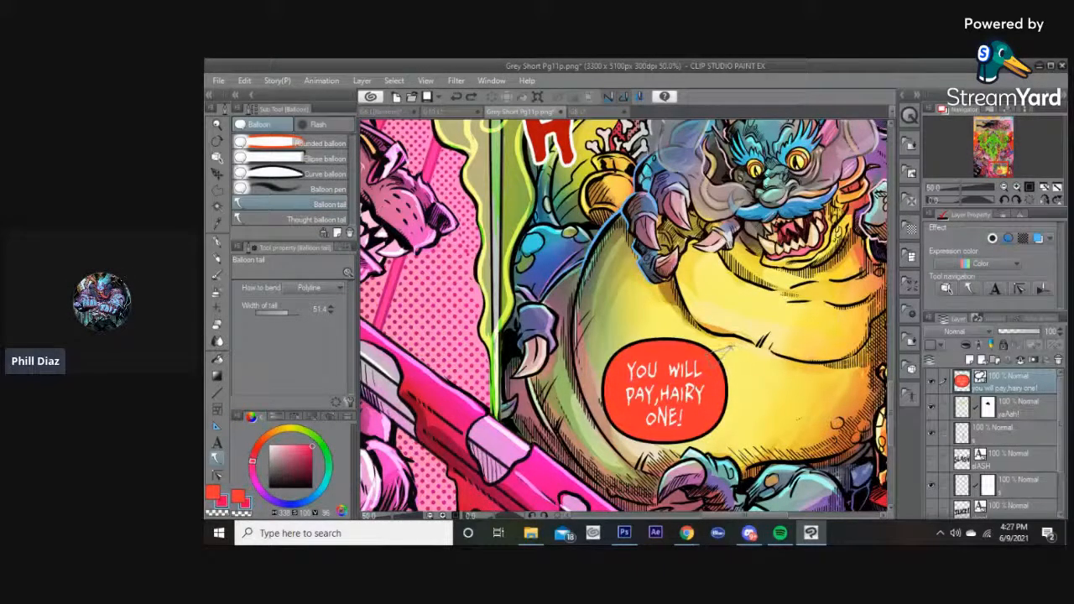
pyautogui.click(291, 314)
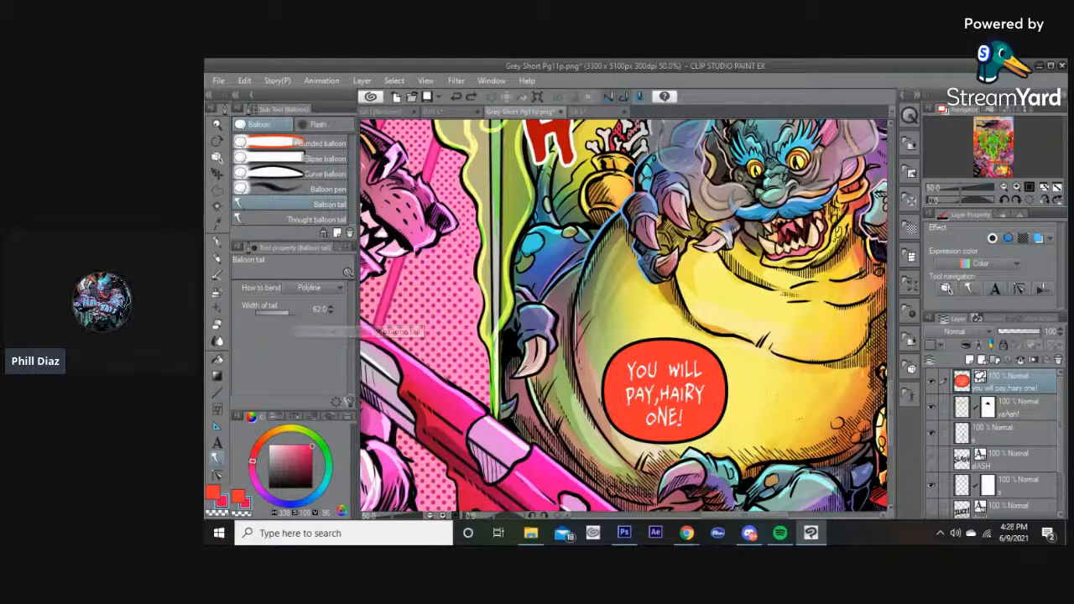
pyautogui.click(752, 363)
pyautogui.doubleClick(759, 332)
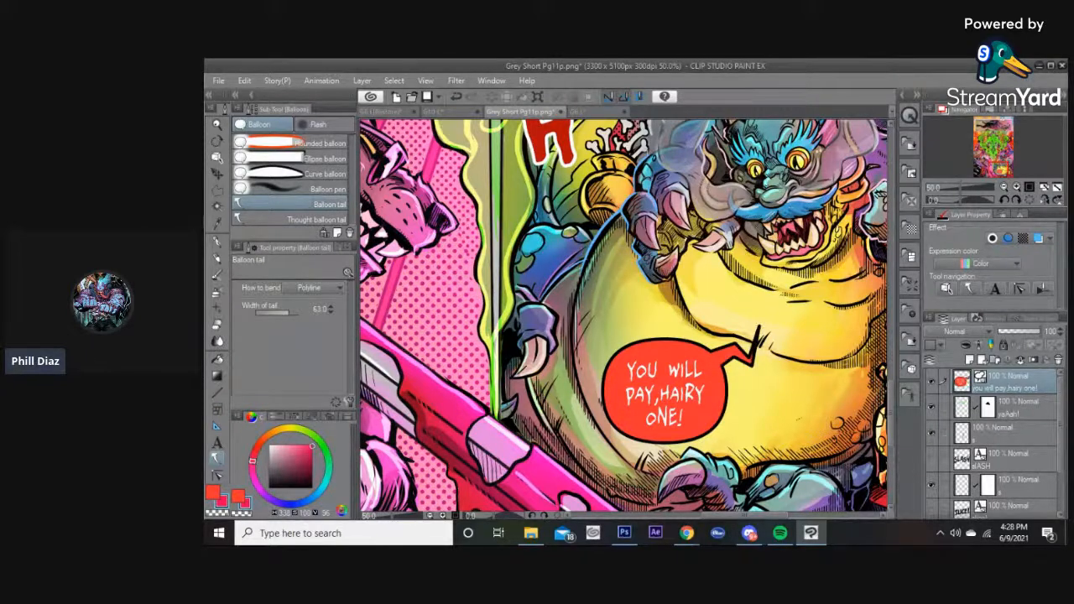
pyautogui.hotkey('ctrl', 'z')
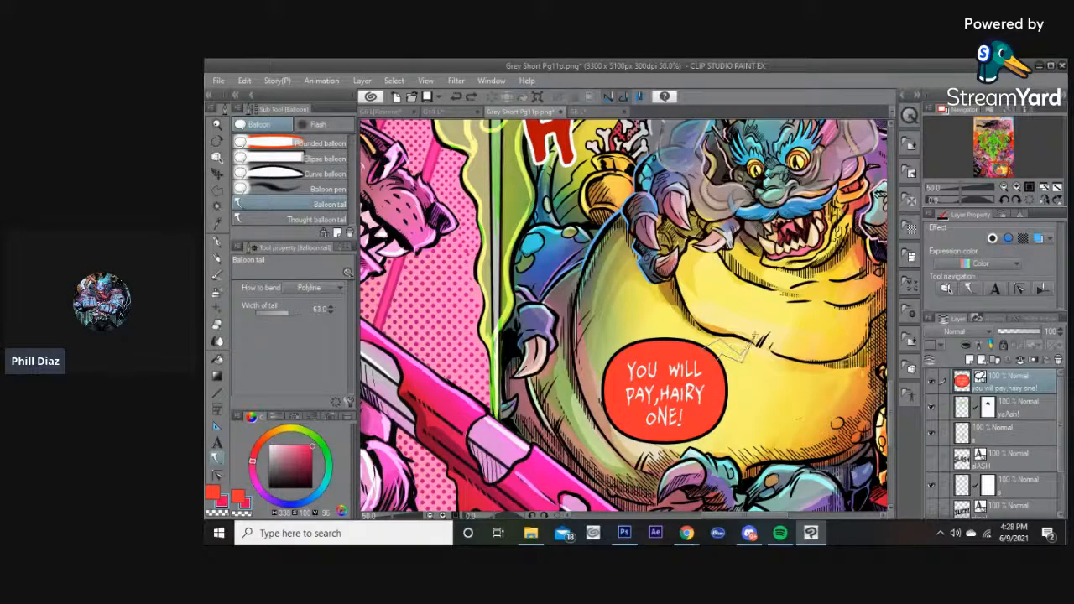
pyautogui.doubleClick(756, 332)
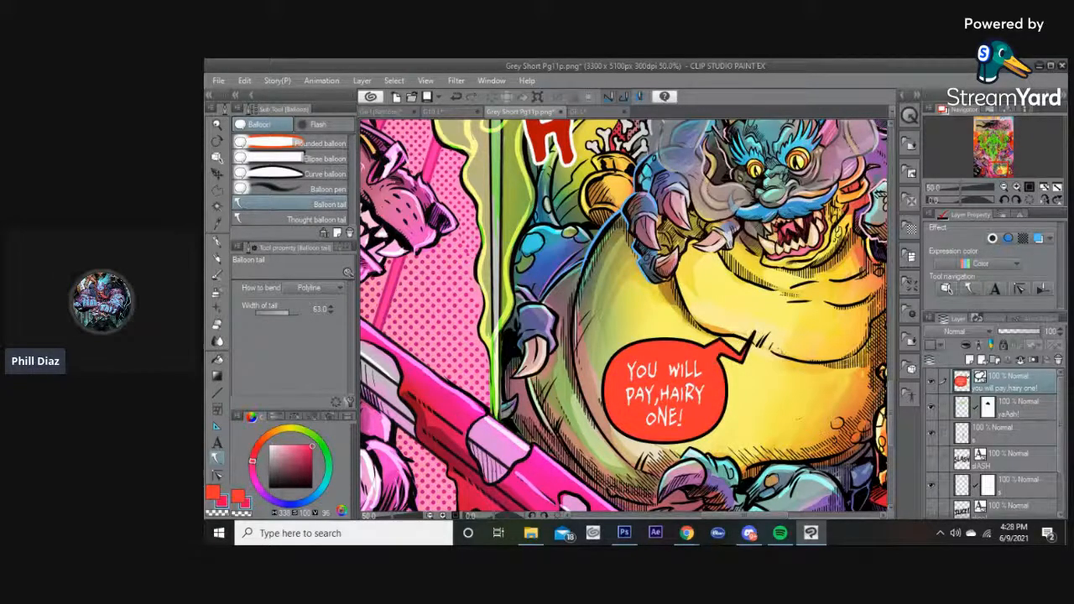
# Reshape the tail's control points with the Object tool so its jagged tip extends further toward the dragon.
pyautogui.press('o')
pyautogui.scroll(5, 744, 351)
pyautogui.click(729, 356)
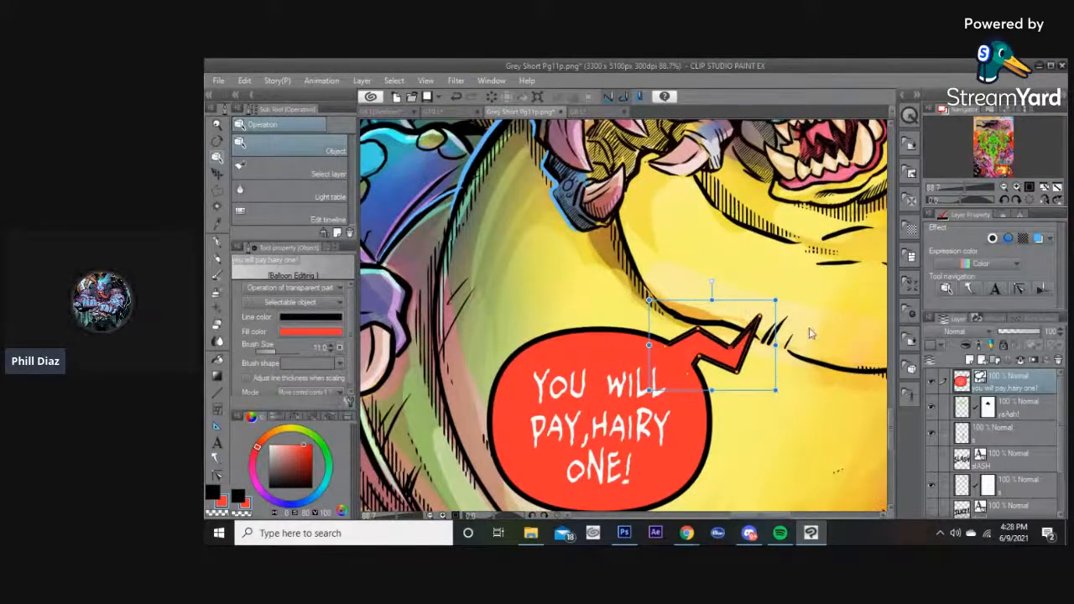
pyautogui.click(753, 376)
pyautogui.scroll(-3, 705, 361)
pyautogui.click(726, 351)
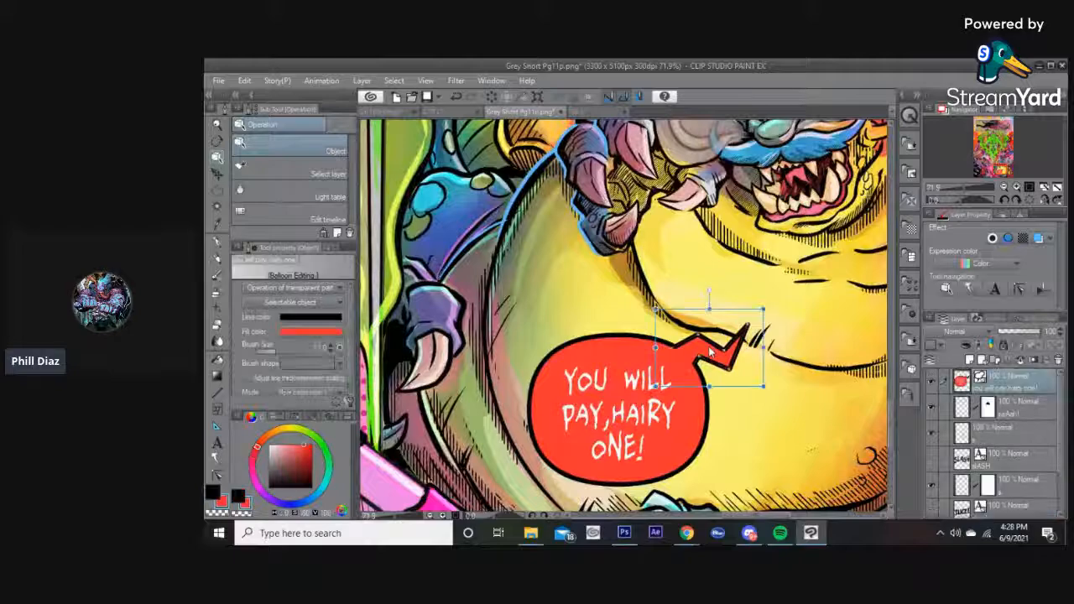
pyautogui.scroll(4, 730, 352)
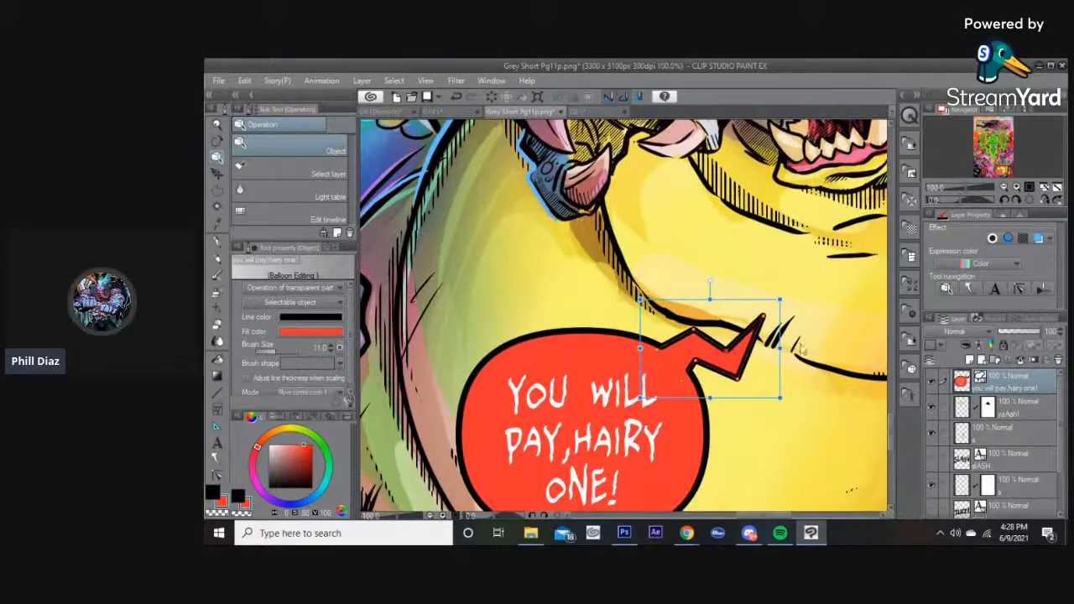
pyautogui.click(827, 331)
pyautogui.scroll(-4, 828, 331)
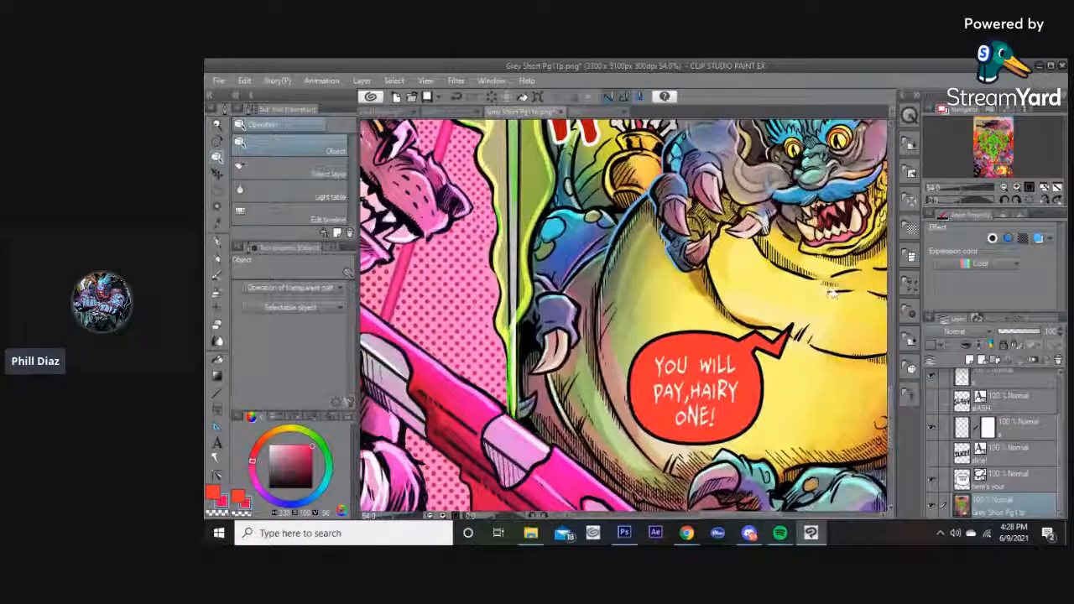
pyautogui.scroll(1, 831, 292)
pyautogui.scroll(1, 805, 336)
pyautogui.click(726, 397)
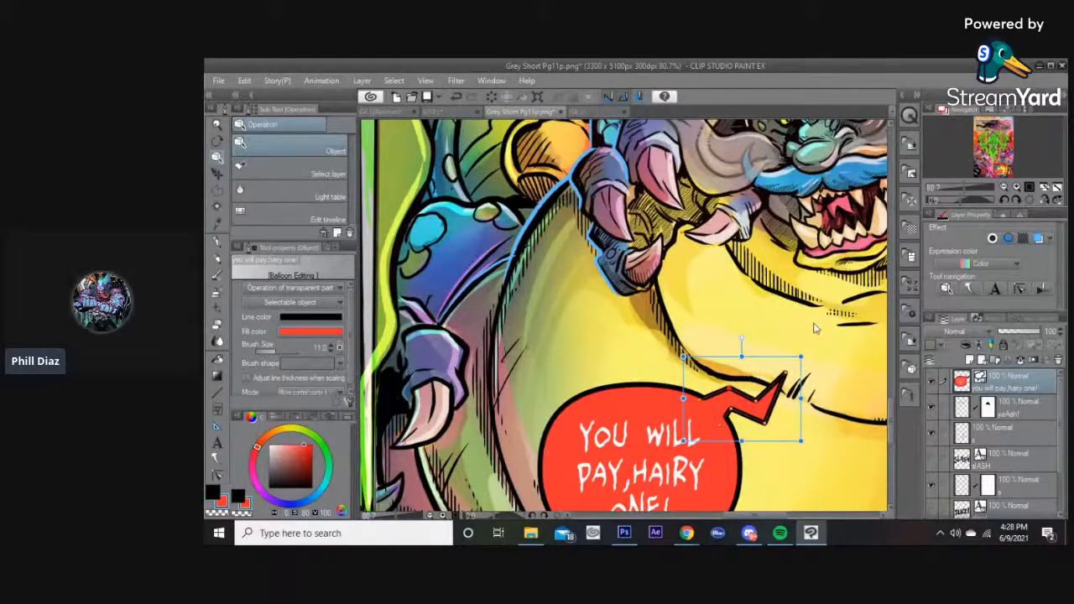
pyautogui.click(814, 328)
pyautogui.scroll(-3, 814, 328)
pyautogui.scroll(3, 780, 347)
pyautogui.click(788, 383)
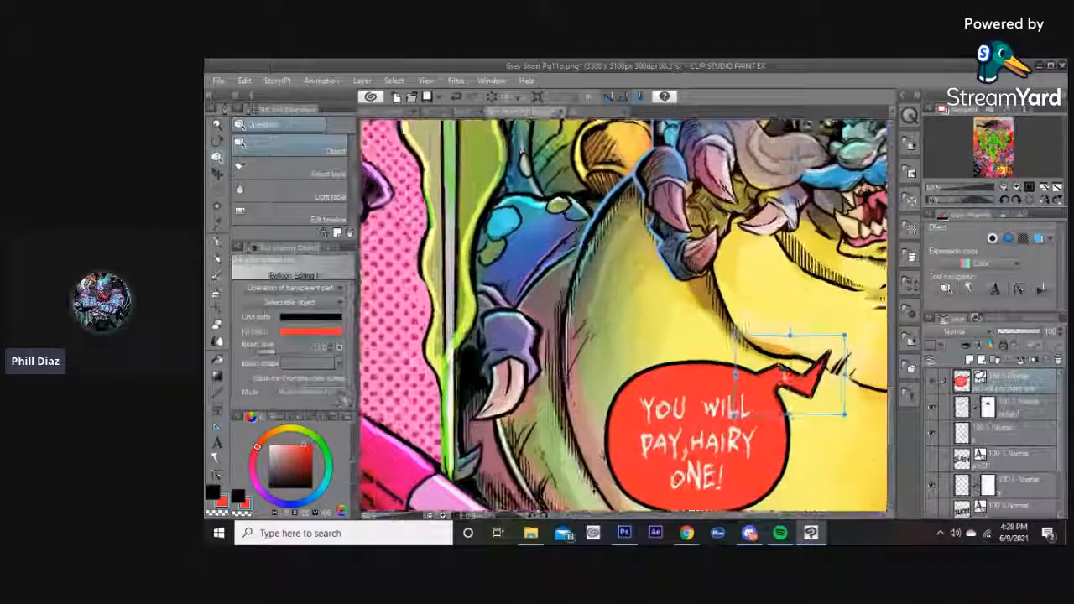
pyautogui.scroll(1, 782, 369)
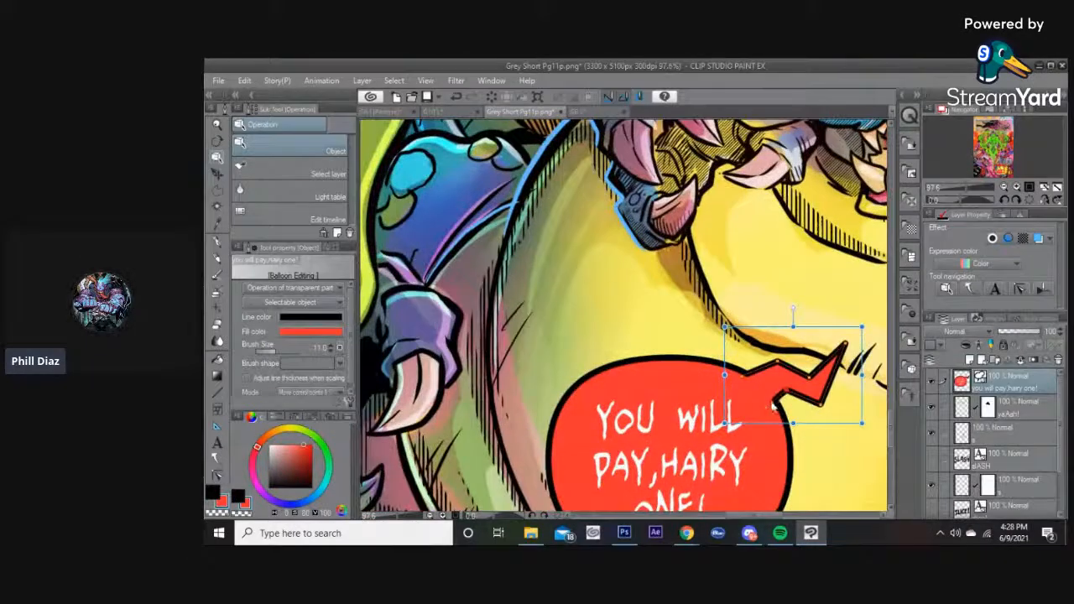
pyautogui.click(793, 279)
pyautogui.scroll(-5, 791, 283)
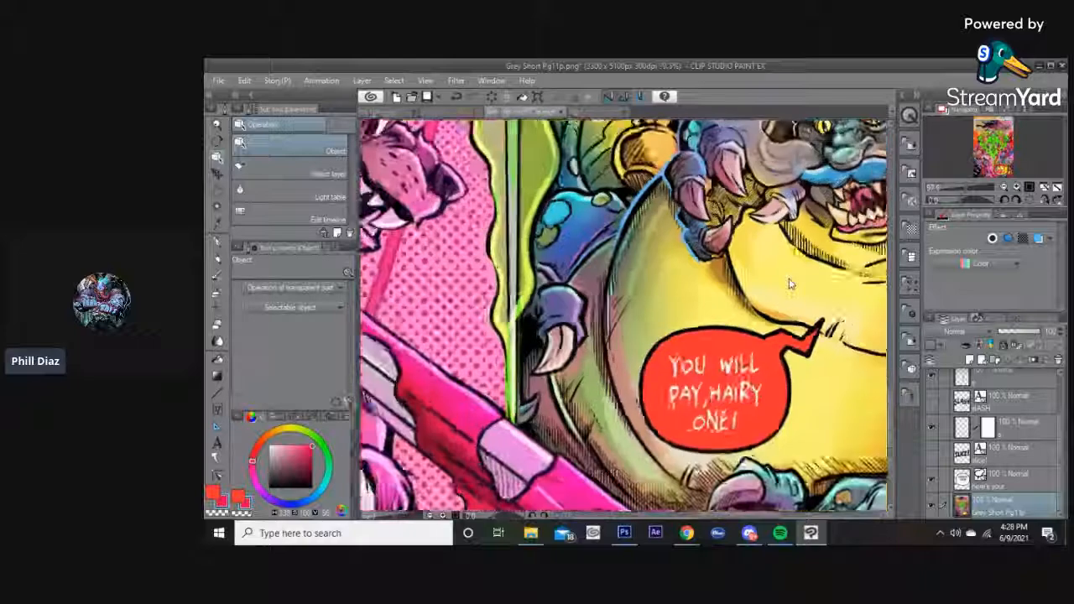
pyautogui.scroll(-4, 735, 308)
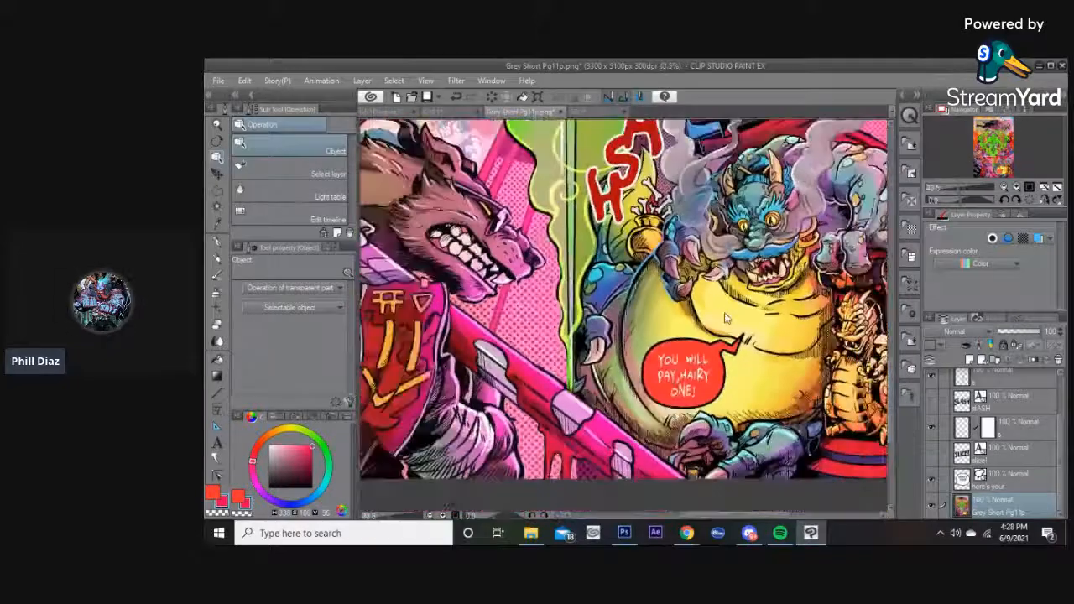
pyautogui.scroll(-3, 736, 324)
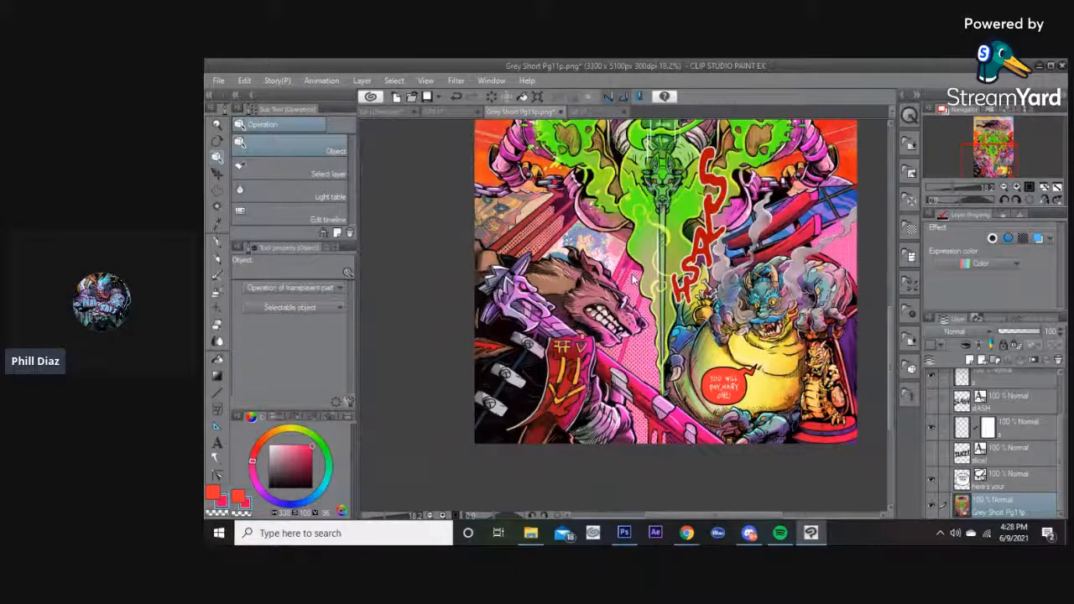
# Give the SLASH sound-effect layer a black border effect with edge thickness 7.
pyautogui.scroll(-1, 634, 279)
pyautogui.moveTo(631, 226); pyautogui.dragTo(636, 376)
pyautogui.scroll(3, 637, 376)
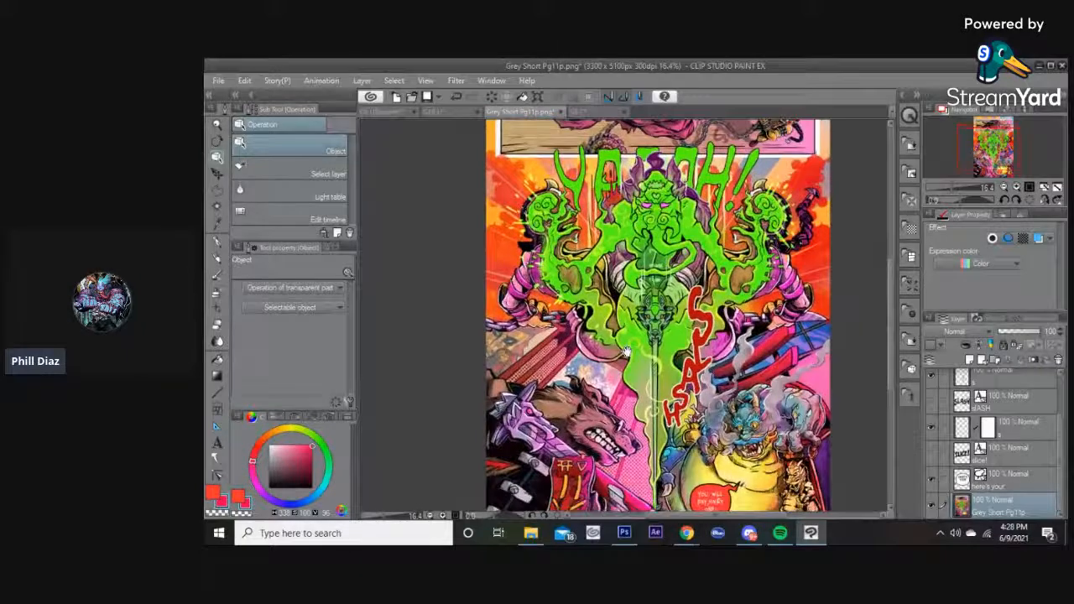
pyautogui.rightClick(986, 383)
pyautogui.click(910, 382)
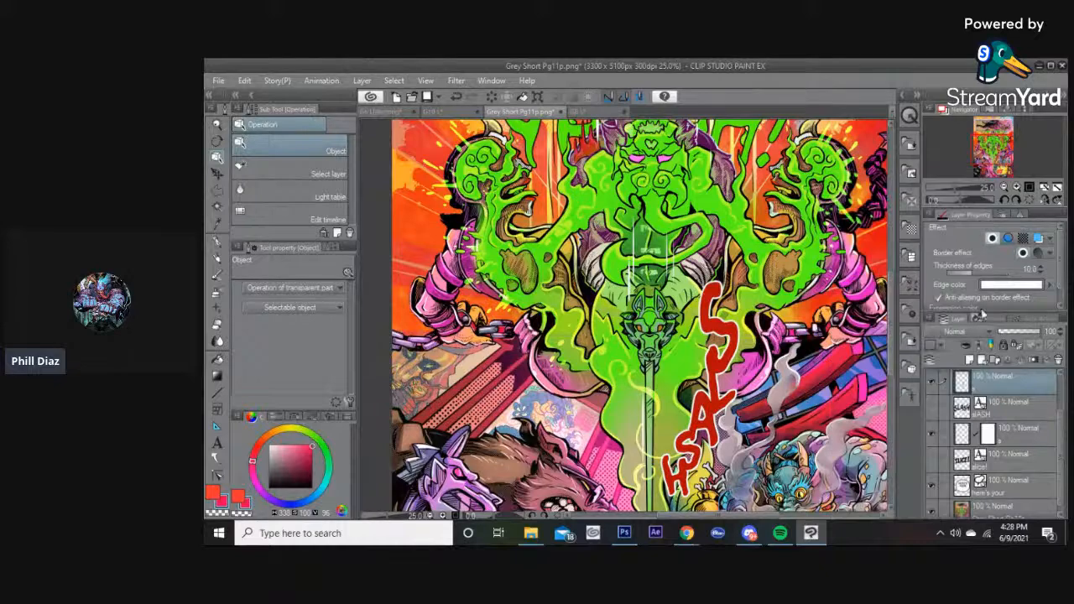
pyautogui.click(993, 240)
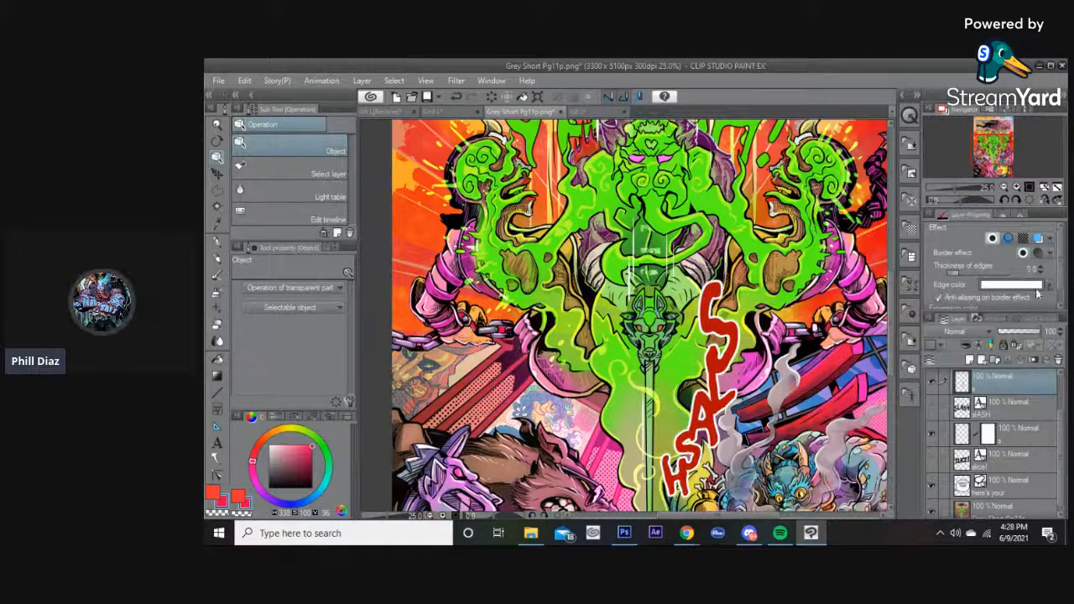
pyautogui.click(1037, 285)
pyautogui.click(843, 206)
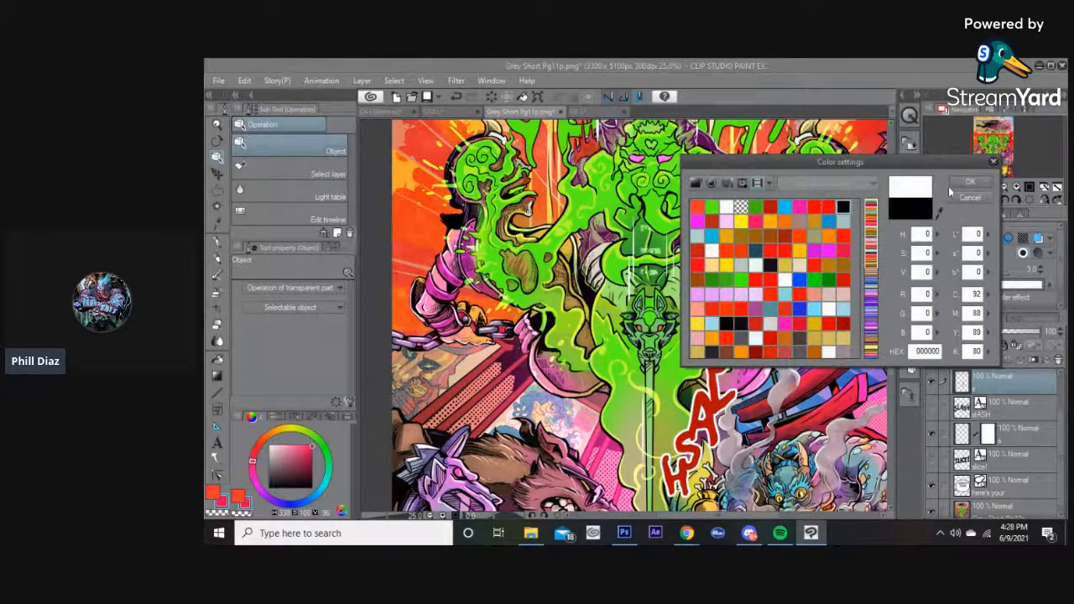
pyautogui.click(967, 183)
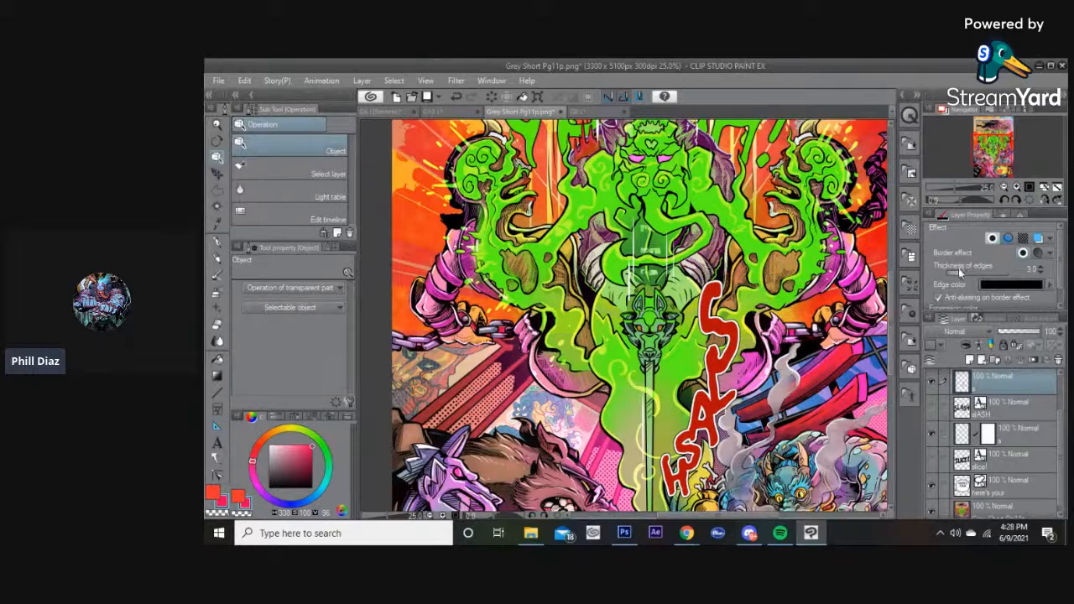
pyautogui.click(959, 272)
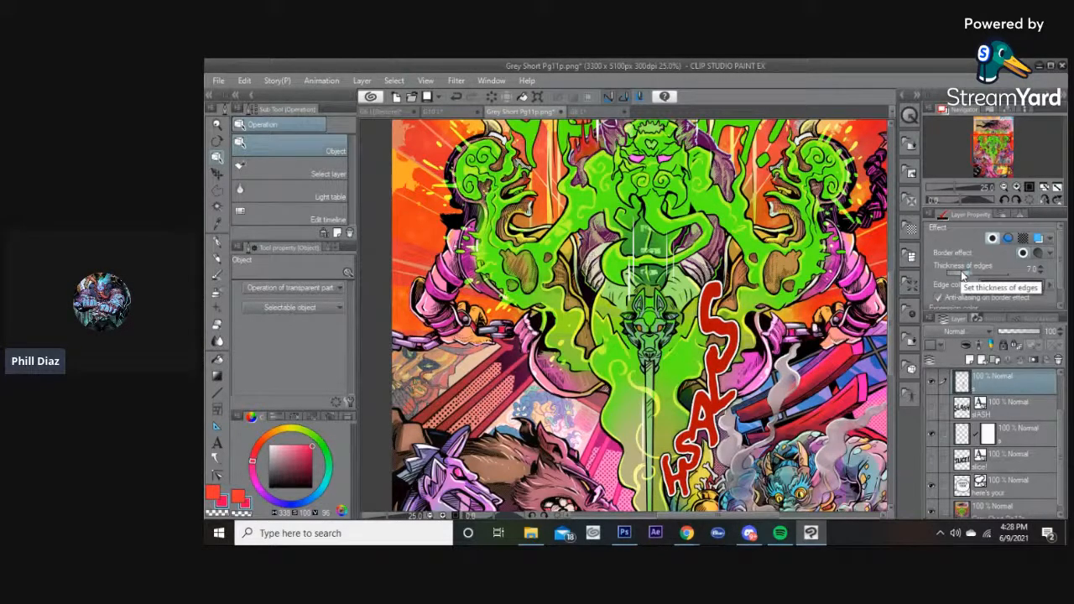
# Review the lettered Grey Short Pg11p page at different zoom levels and positions.
pyautogui.click(791, 287)
pyautogui.scroll(-3, 791, 287)
pyautogui.moveTo(792, 287); pyautogui.dragTo(721, 330)
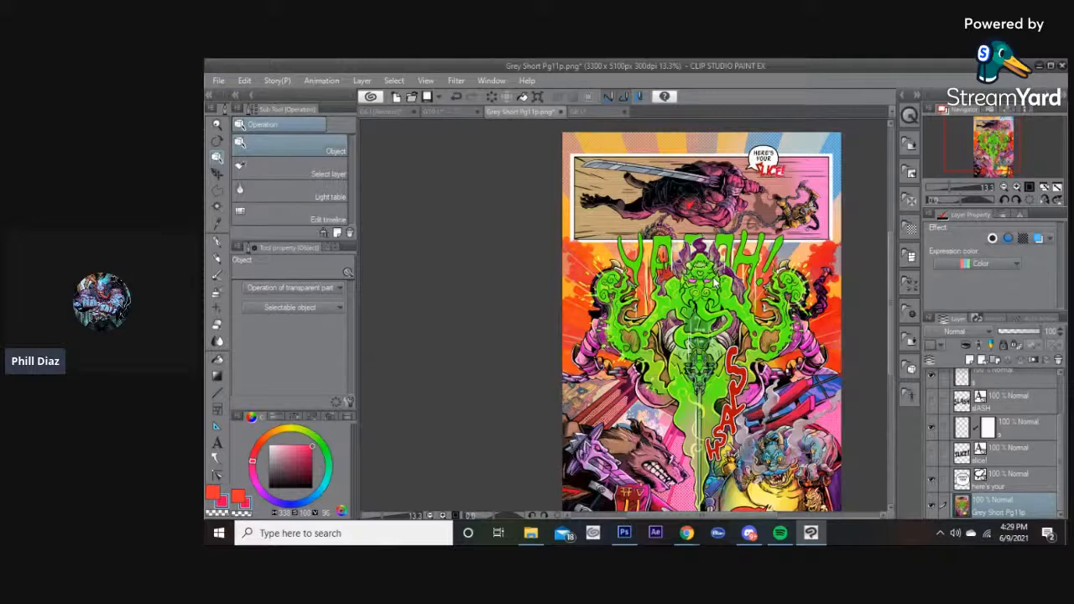
pyautogui.scroll(-1, 722, 289)
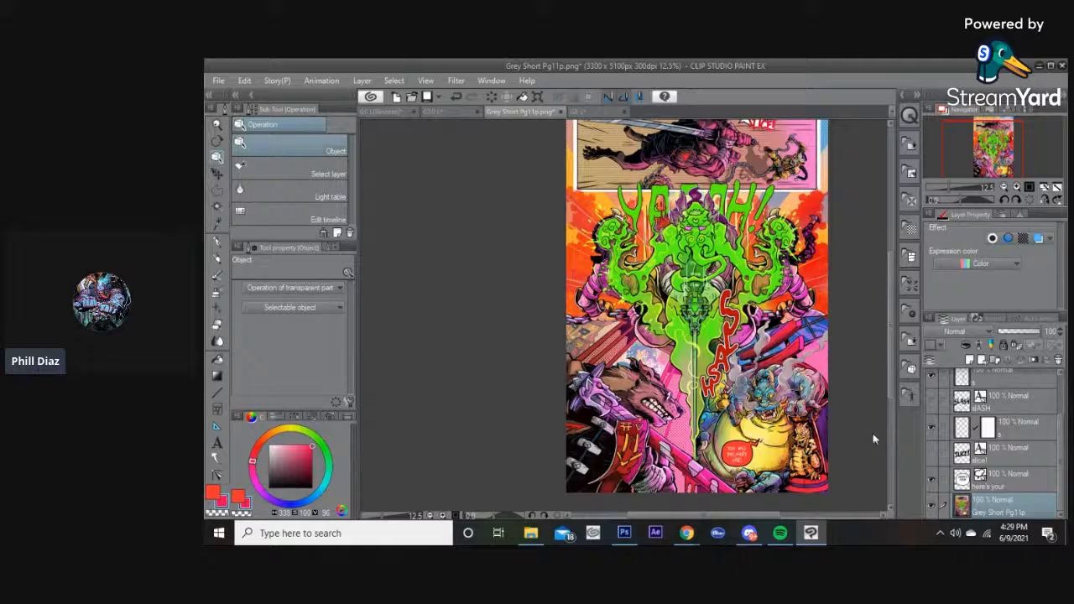
pyautogui.scroll(3, 735, 371)
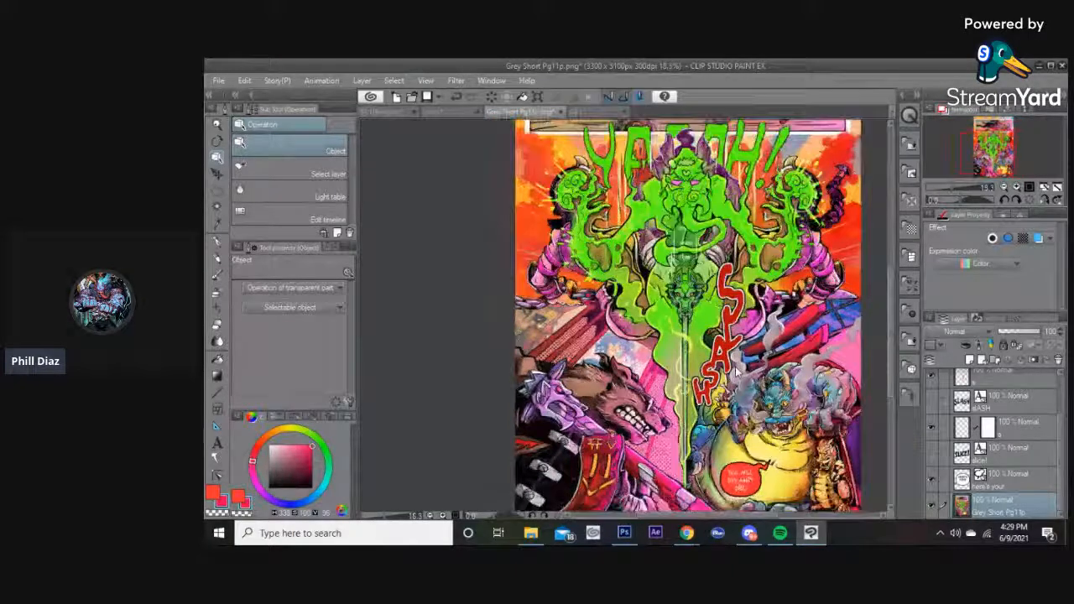
pyautogui.scroll(3, 734, 365)
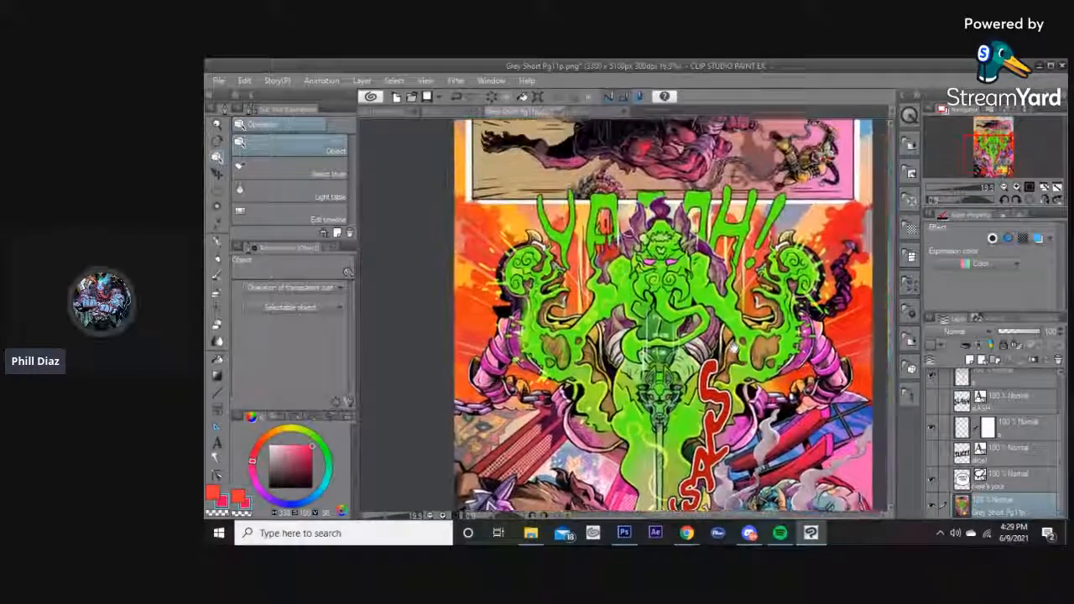
pyautogui.scroll(-1, 695, 244)
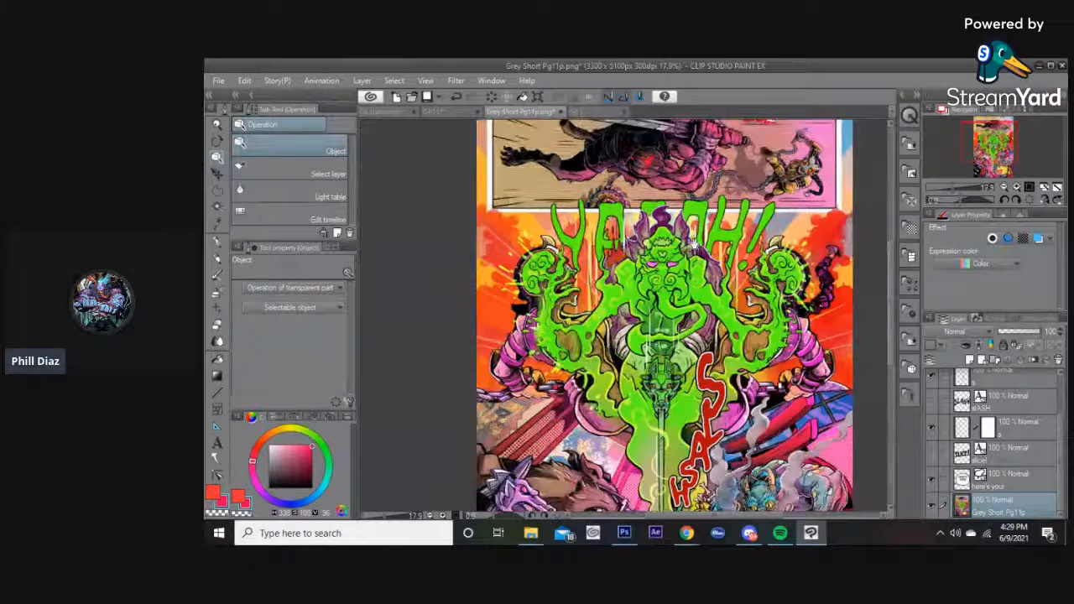
pyautogui.scroll(-5, 695, 289)
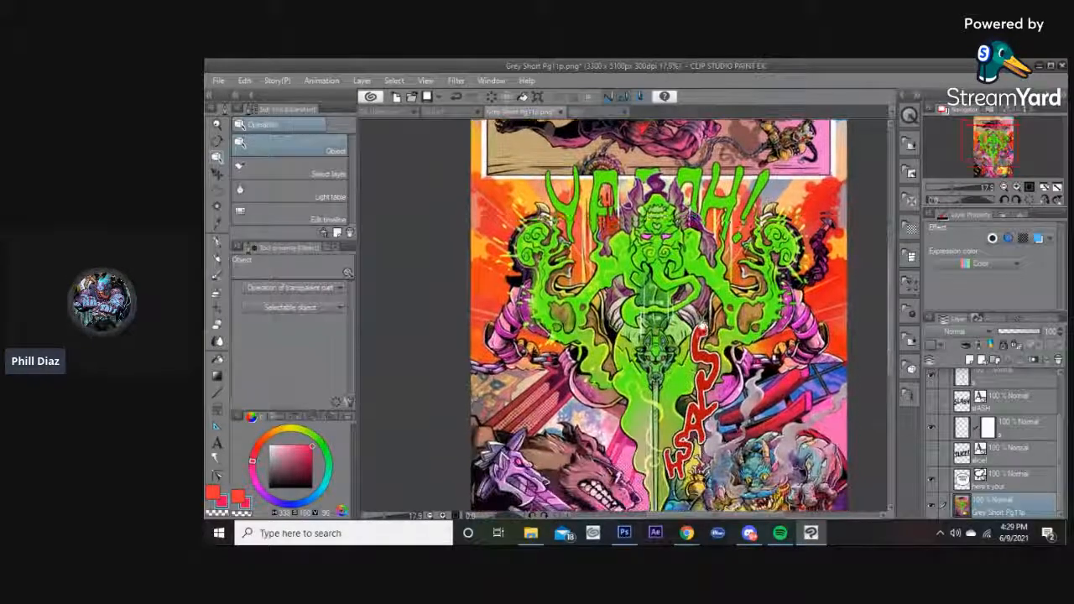
pyautogui.moveTo(709, 237)
pyautogui.mouseDown()
pyautogui.moveTo(718, 279)
pyautogui.moveTo(718, 255)
pyautogui.mouseUp()
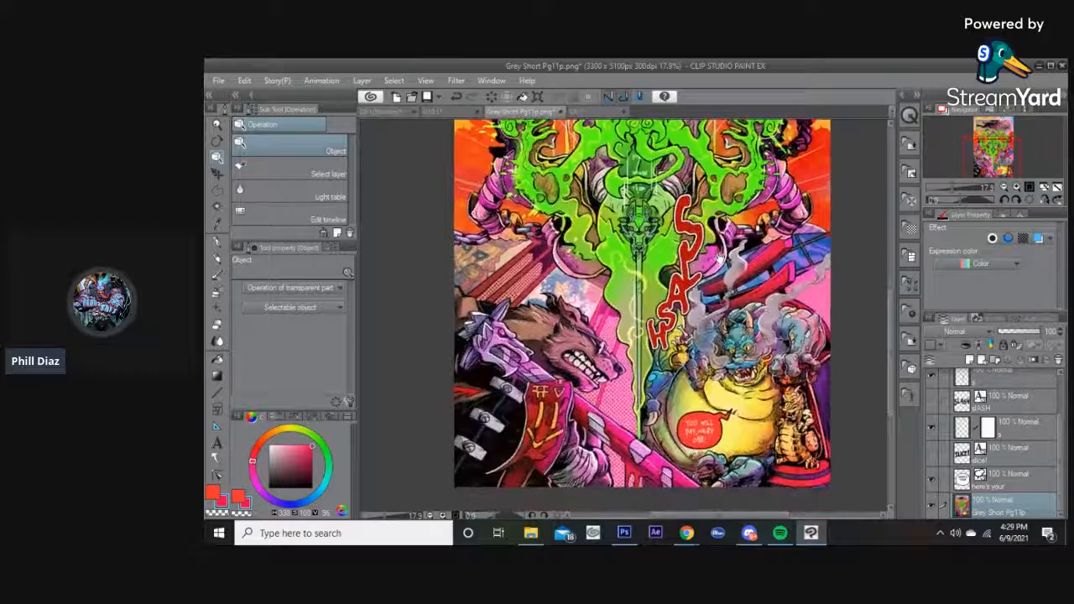
pyautogui.moveTo(660, 162); pyautogui.dragTo(677, 187)
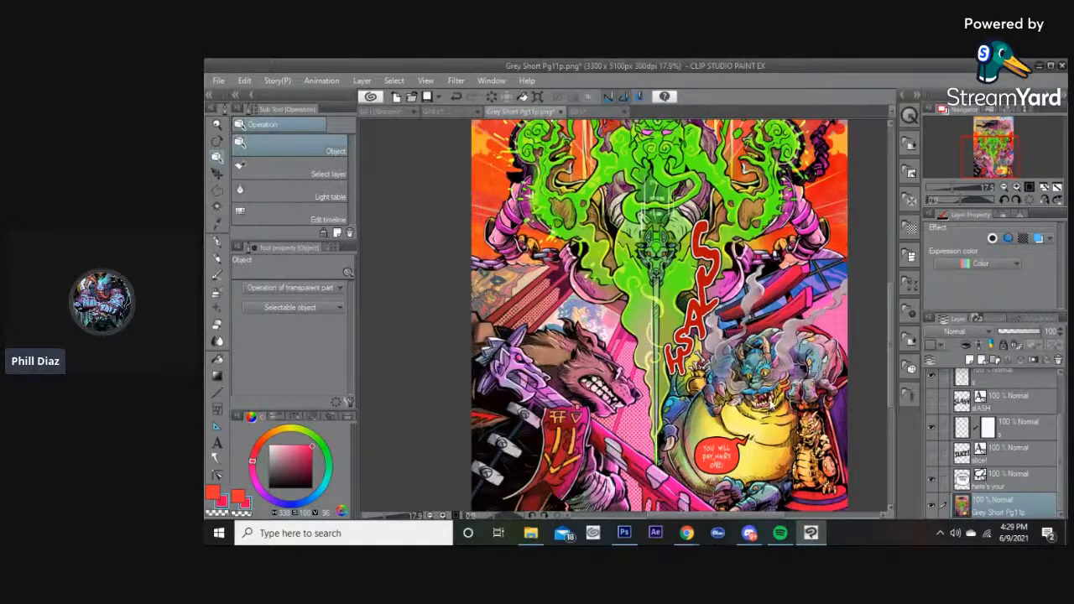
pyautogui.scroll(1, 771, 404)
pyautogui.scroll(1, 771, 402)
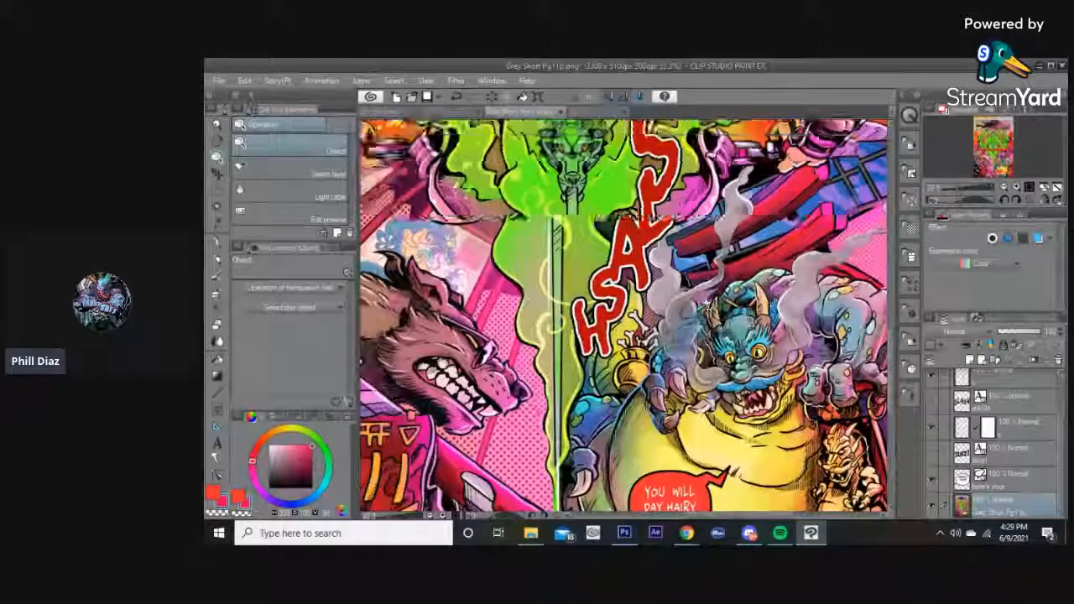
pyautogui.scroll(-1, 707, 304)
pyautogui.moveTo(674, 208); pyautogui.dragTo(699, 310)
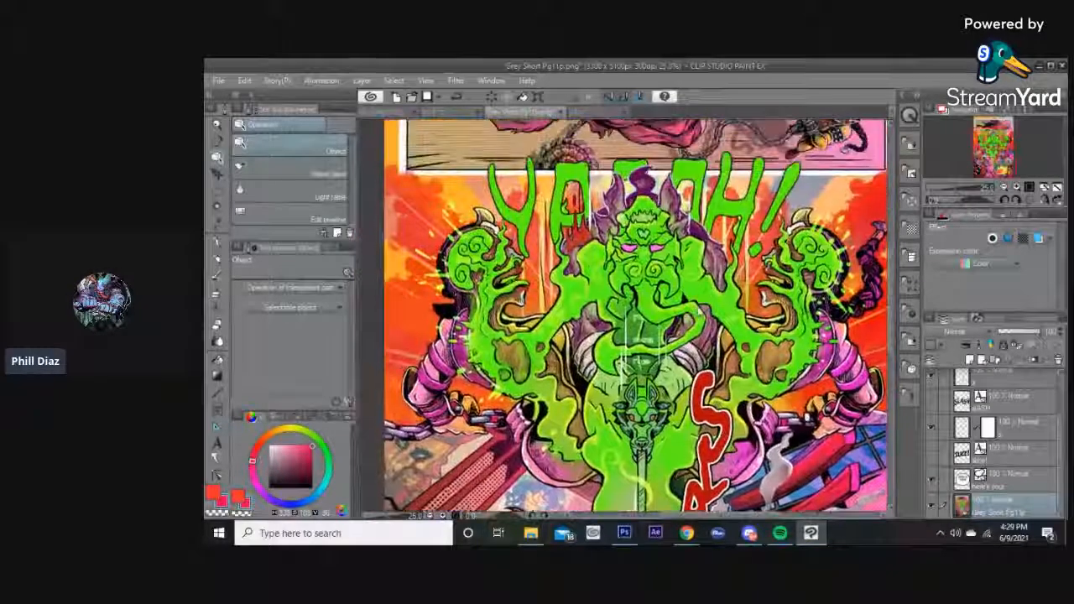
pyautogui.scroll(-2, 700, 309)
pyautogui.moveTo(708, 243); pyautogui.dragTo(710, 259)
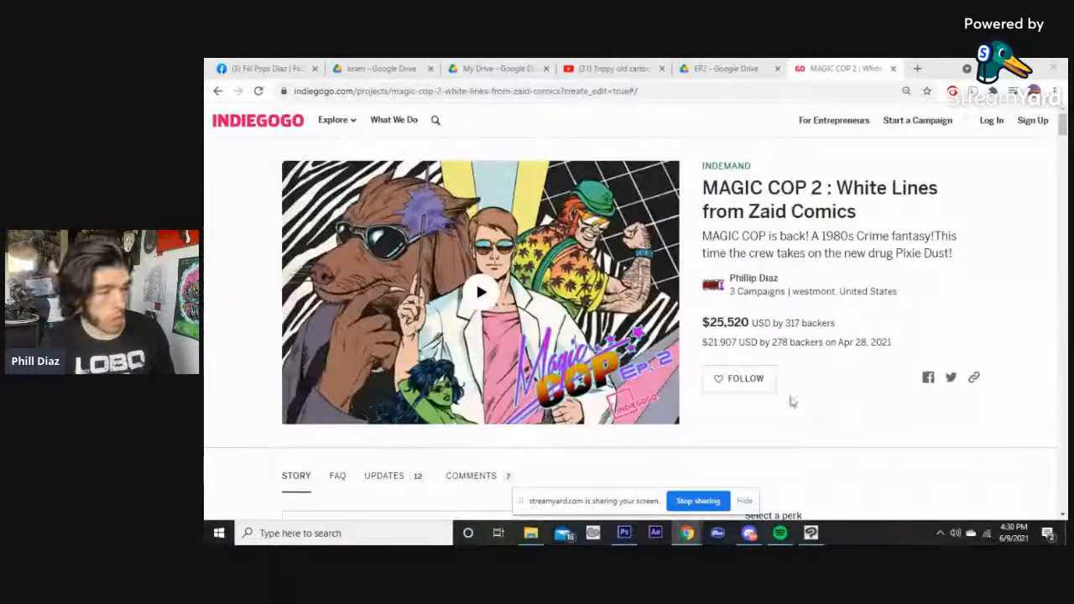
# Switch to the browser and scroll through the MAGIC COP 2 Indiegogo campaign page.
pyautogui.scroll(-10, 818, 425)
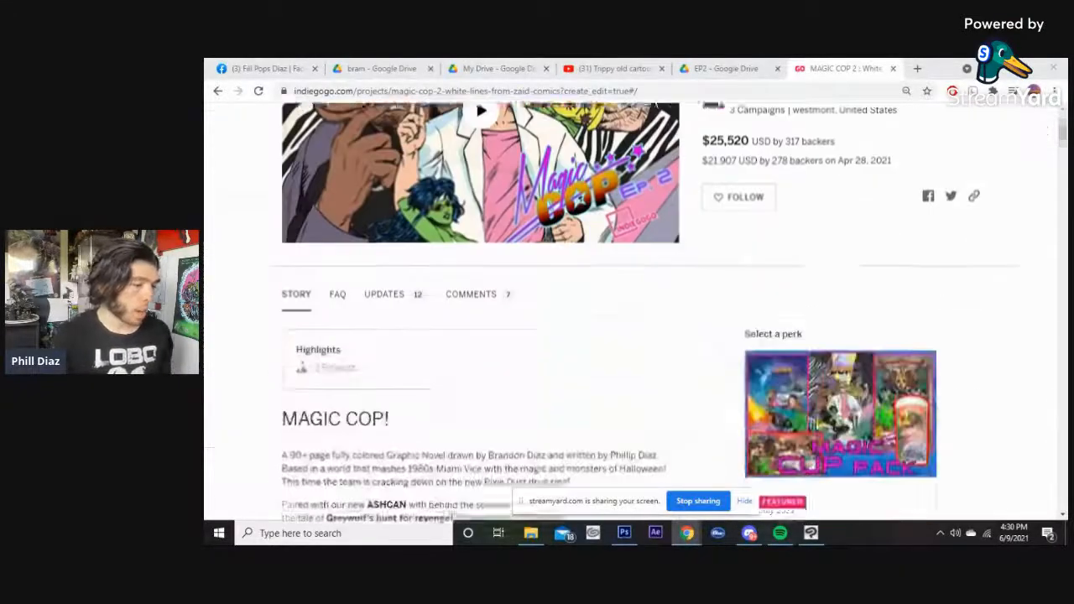
pyautogui.scroll(10, 686, 397)
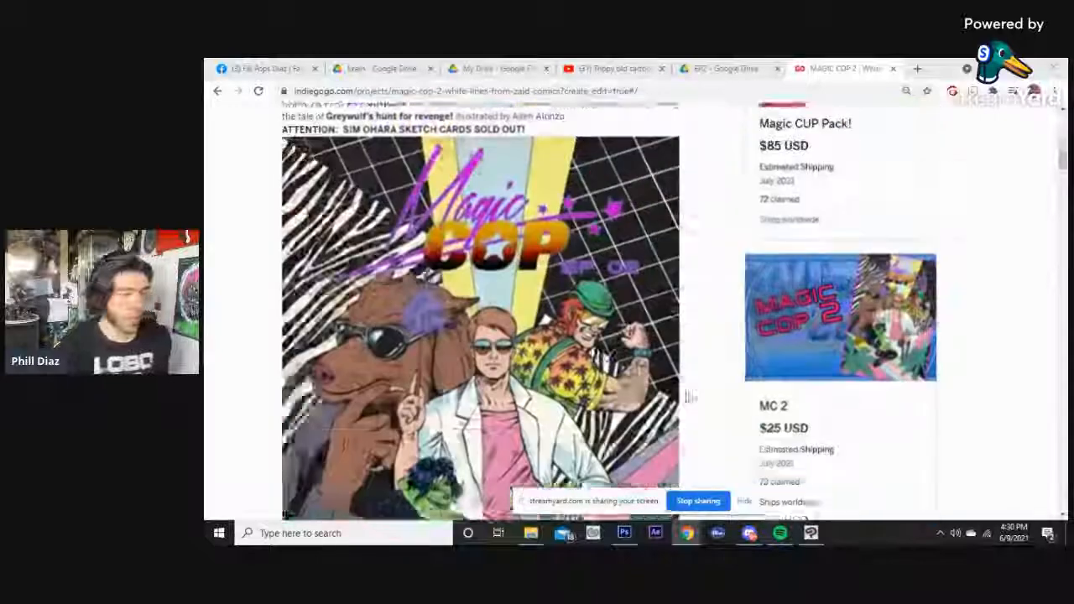